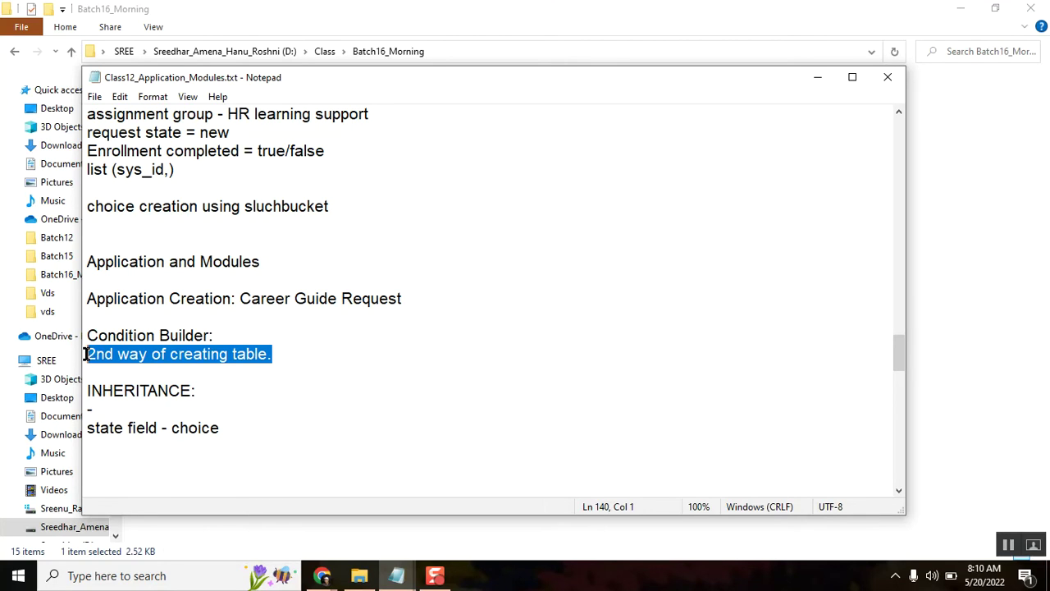
Step: Switch to the untitled Notepad note, add the line "2nd way of creating table." at the end, and close Class12_Application_Modules.txt
left_click(397, 576)
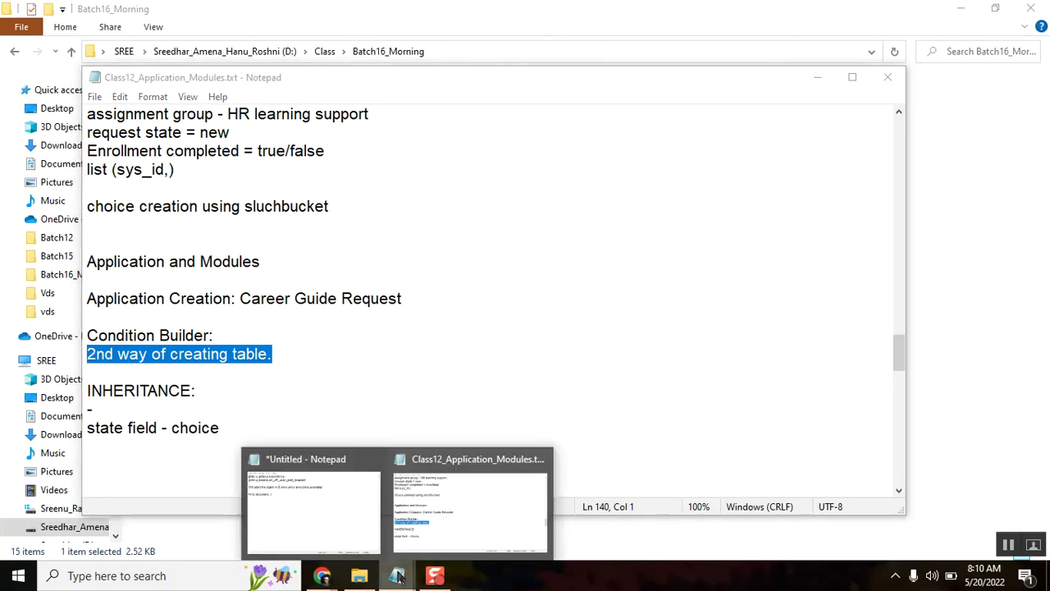
left_click(333, 497)
type("2nd way of creating table.")
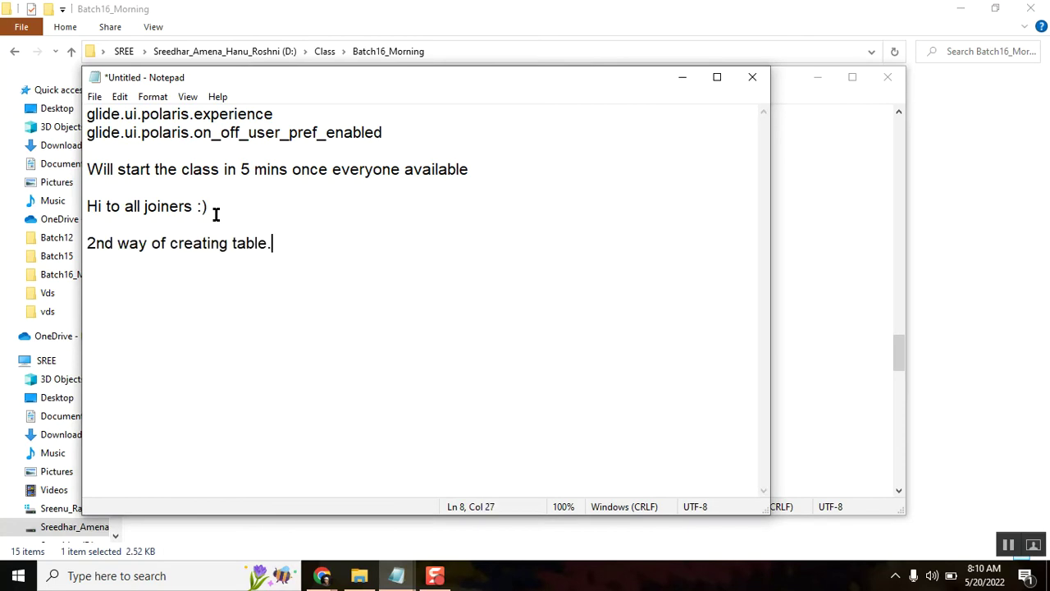
left_click(103, 228)
left_click(298, 242)
key("Return")
left_click(830, 195)
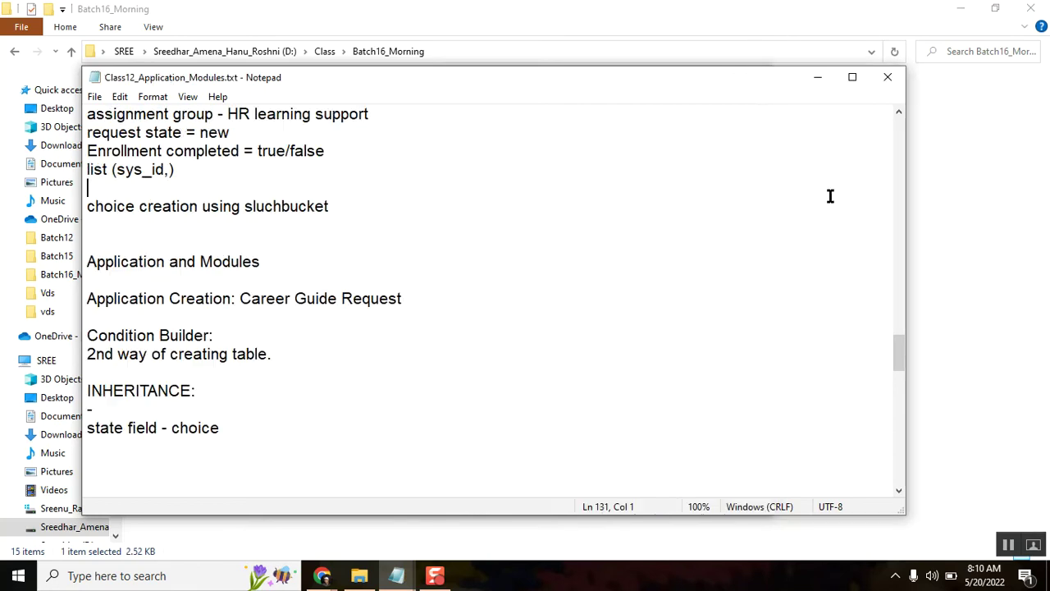
left_click(887, 77)
Step: Add the line "Extends table." below "2nd way of creating table." in the untitled note
left_click(447, 235)
double_click(169, 242)
left_click(300, 241)
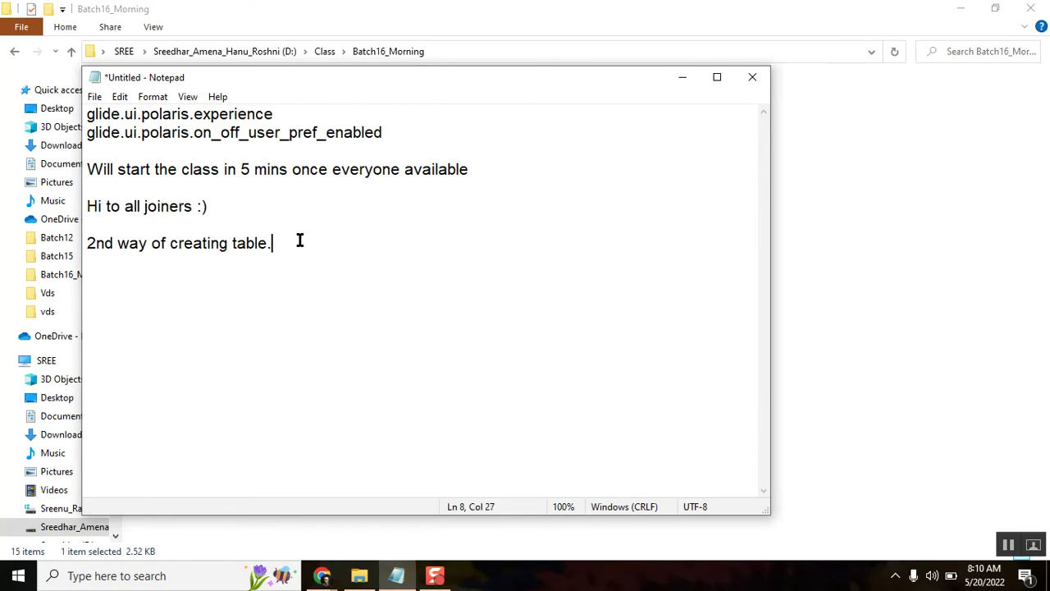
key("Return")
type("Extends tab")
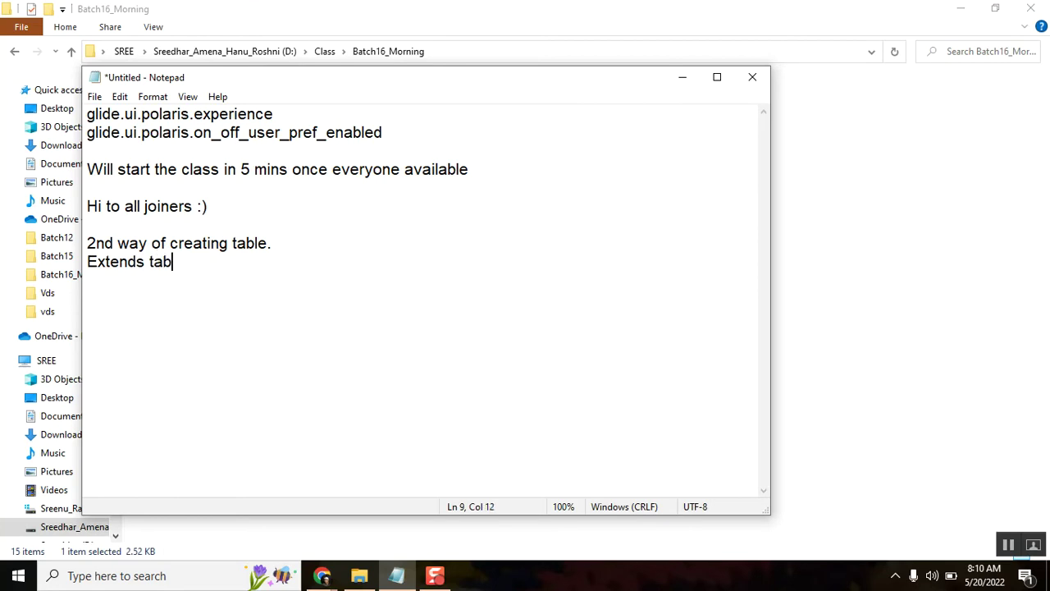
type("le.")
key("Return")
Step: Switch to the ServiceNow instance in Chrome and filter the navigator for "tables" to find the System Definition entries
mouse_move(322, 574)
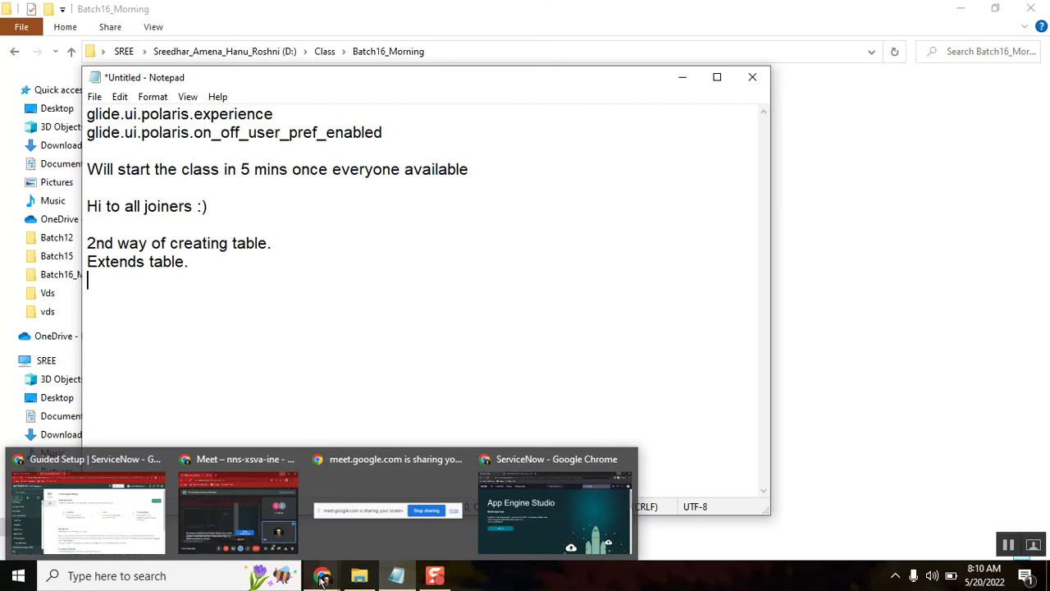
left_click(119, 541)
left_click(143, 141)
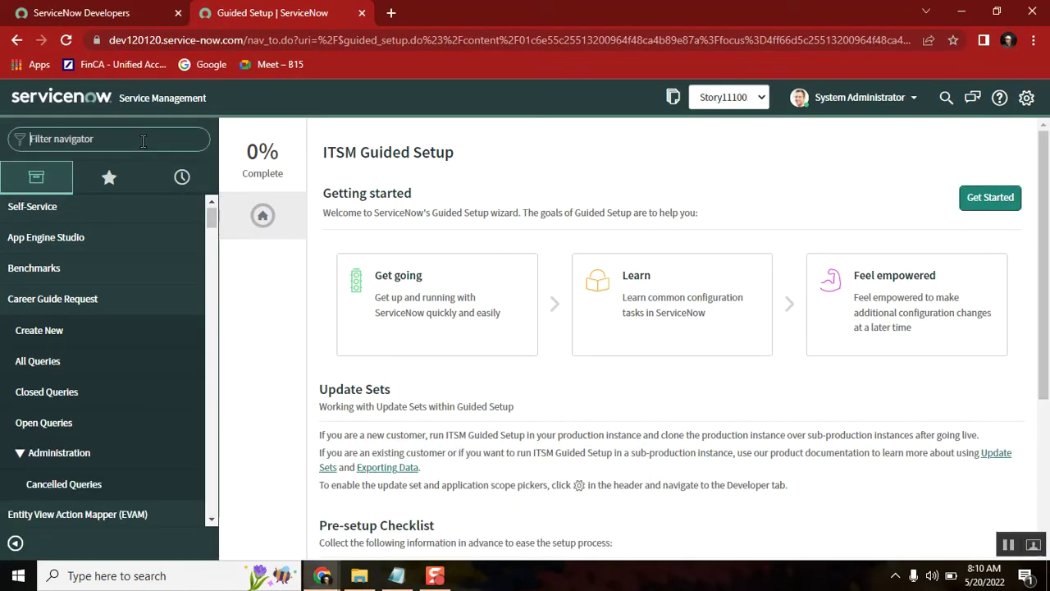
type("tables")
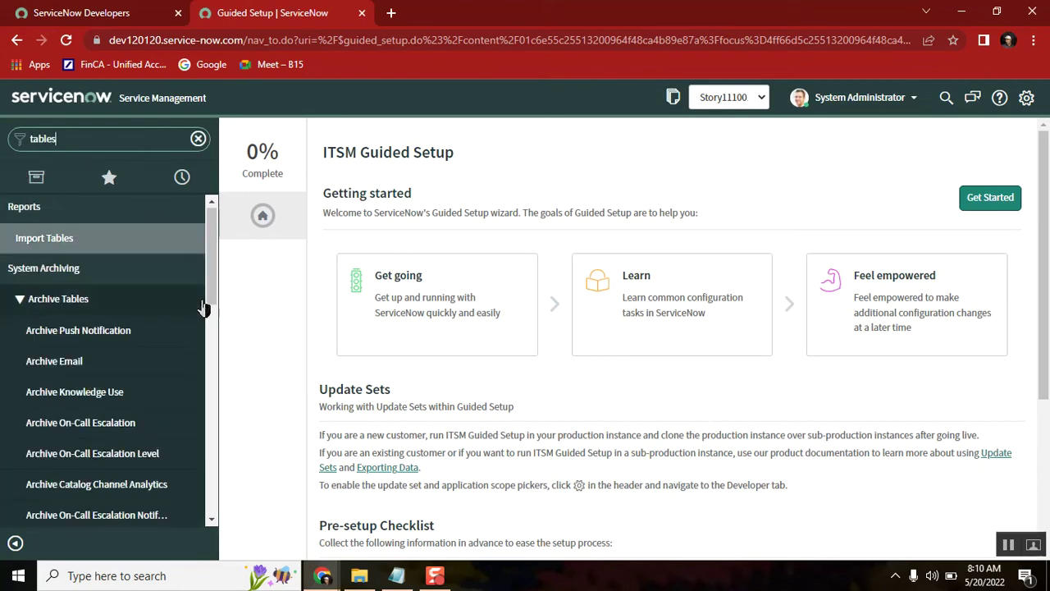
left_click_drag(211, 255, 213, 378)
Step: Return to the untitled Notepad note and add the heading "Reference Qualifer:" after a blank line below "Extends table."
mouse_move(396, 575)
left_click(387, 492)
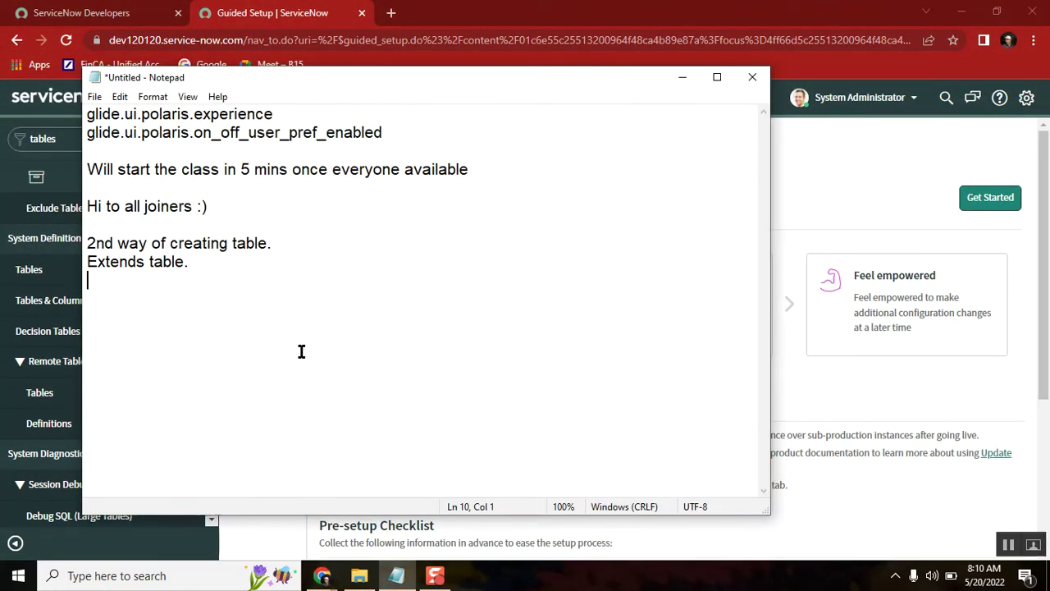
left_click(119, 264)
double_click(110, 261)
left_click(210, 266)
key("Return")
key("Return")
type("Re")
type("ferece")
key("BackSpace")
key("BackSpace")
type("n")
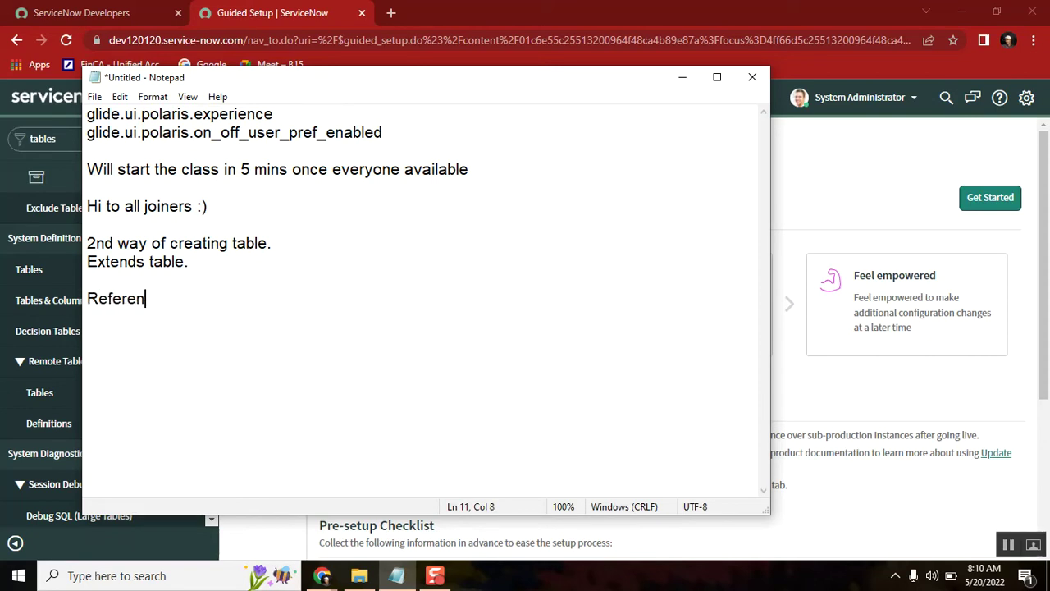
type("ce Qualifer:")
key("Return")
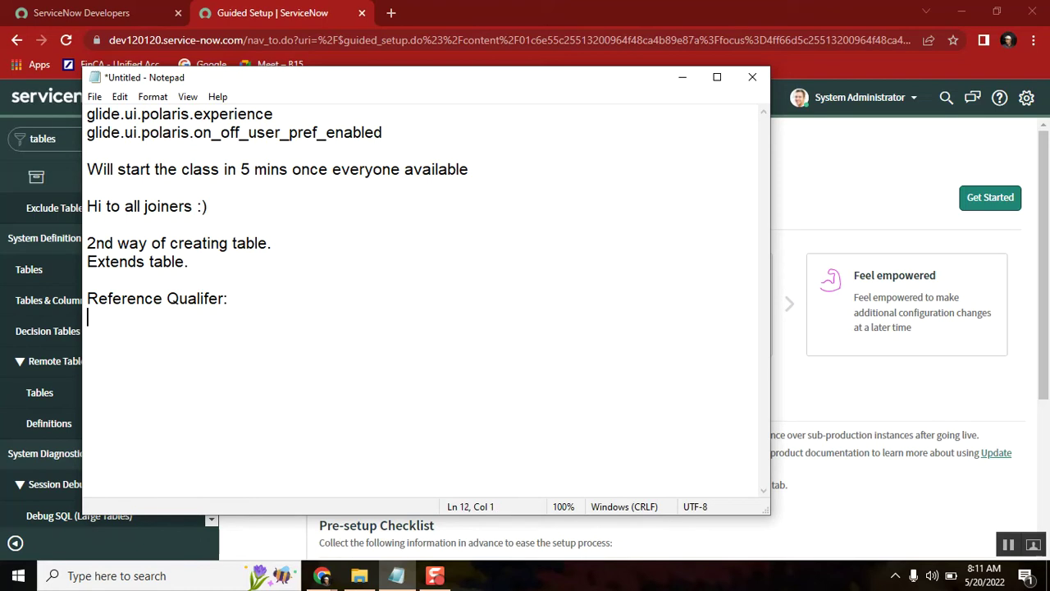
double_click(118, 300)
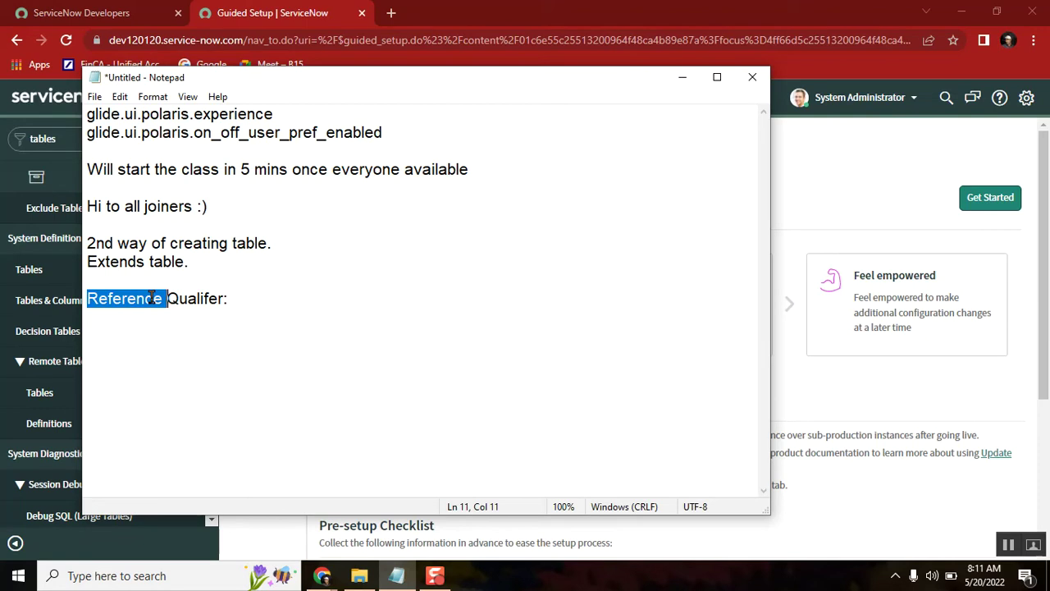
double_click(124, 260)
double_click(131, 257)
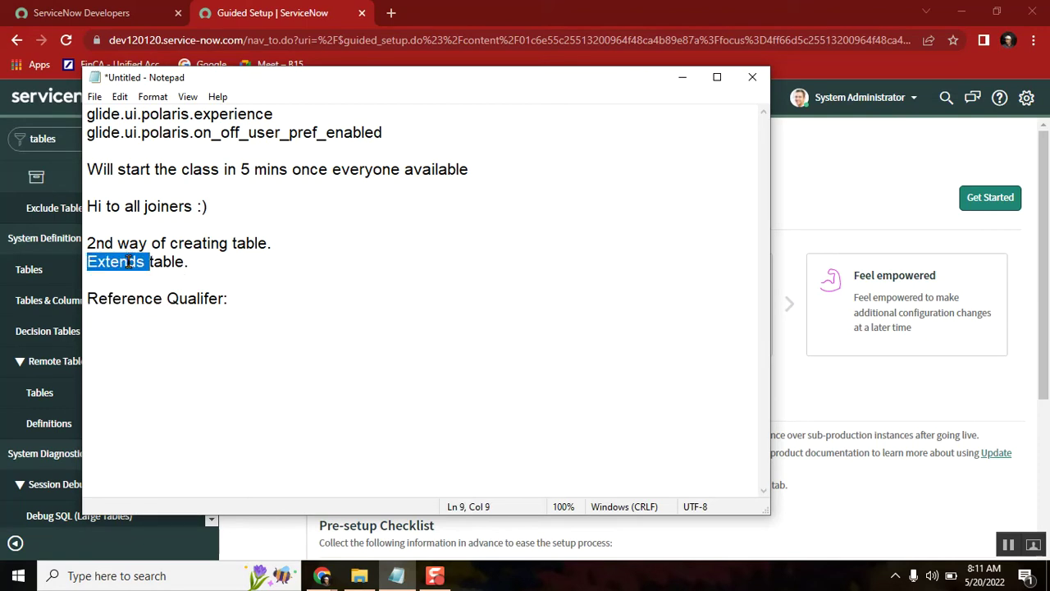
left_click(131, 299)
double_click(131, 299)
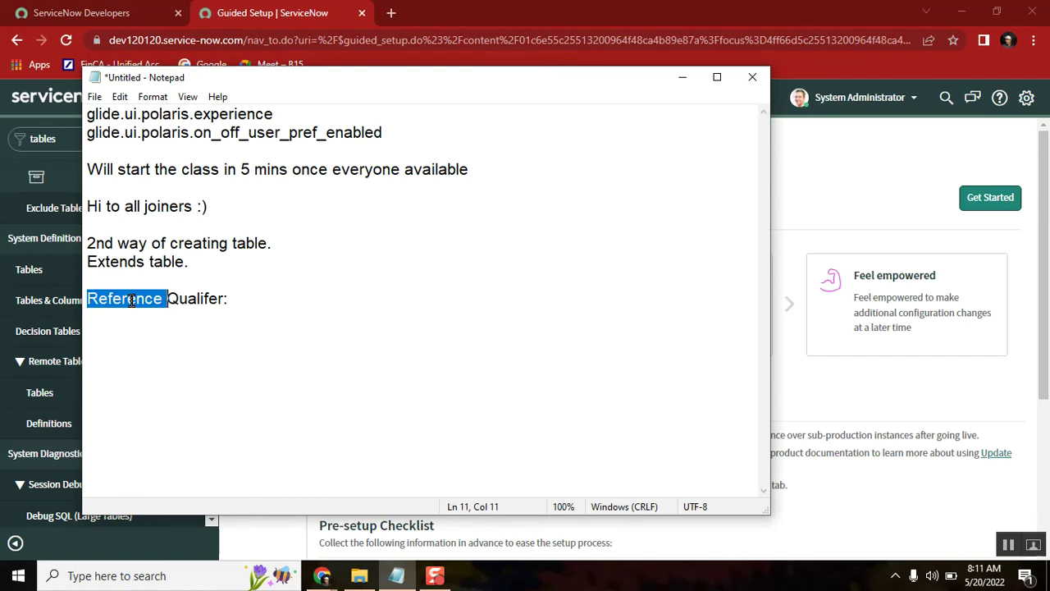
left_click(308, 284)
Step: Switch back to ServiceNow, clear the navigator filter, and open a new Career Guide Request record
left_click(453, 14)
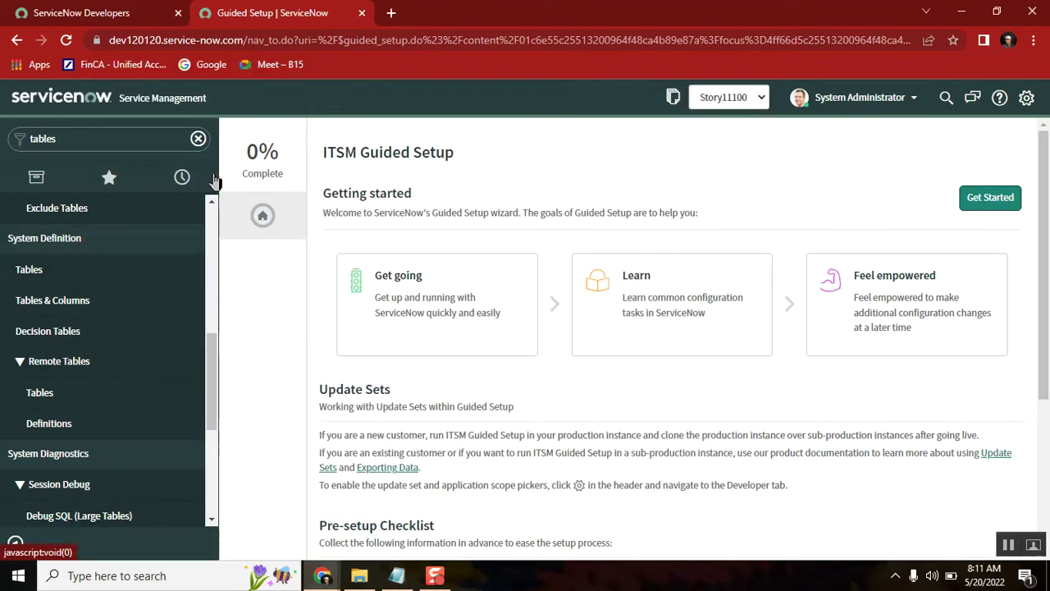
left_click(197, 138)
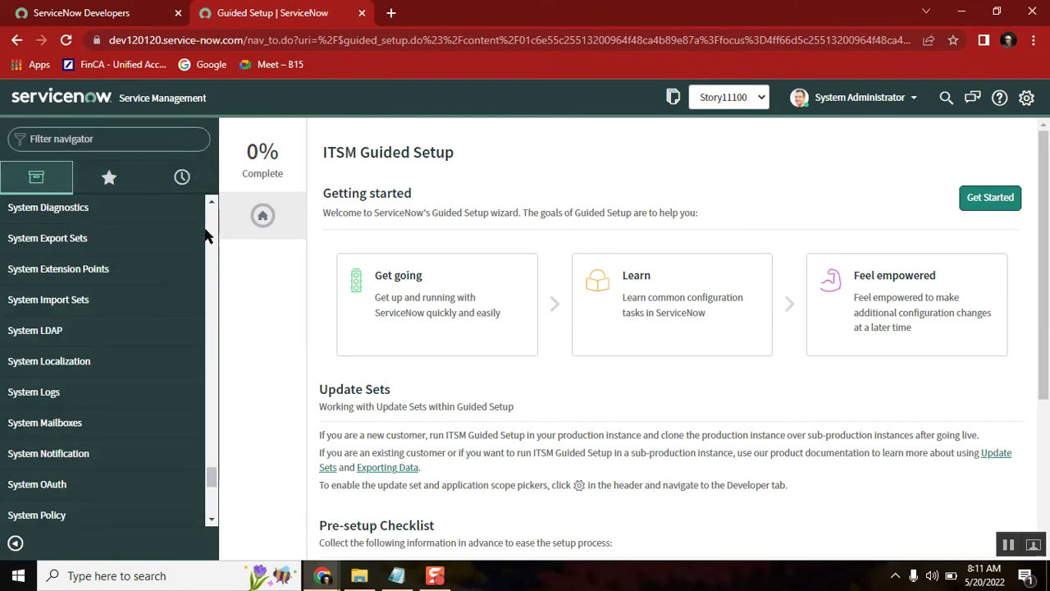
scroll(205, 234, "up", 10)
left_click_drag(211, 420, 211, 215)
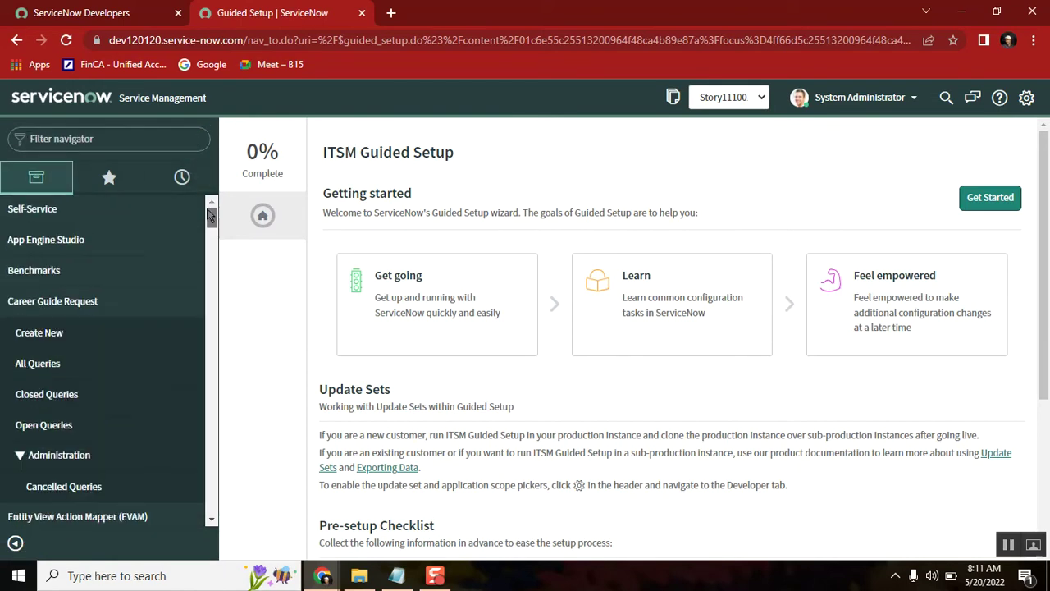
left_click(59, 344)
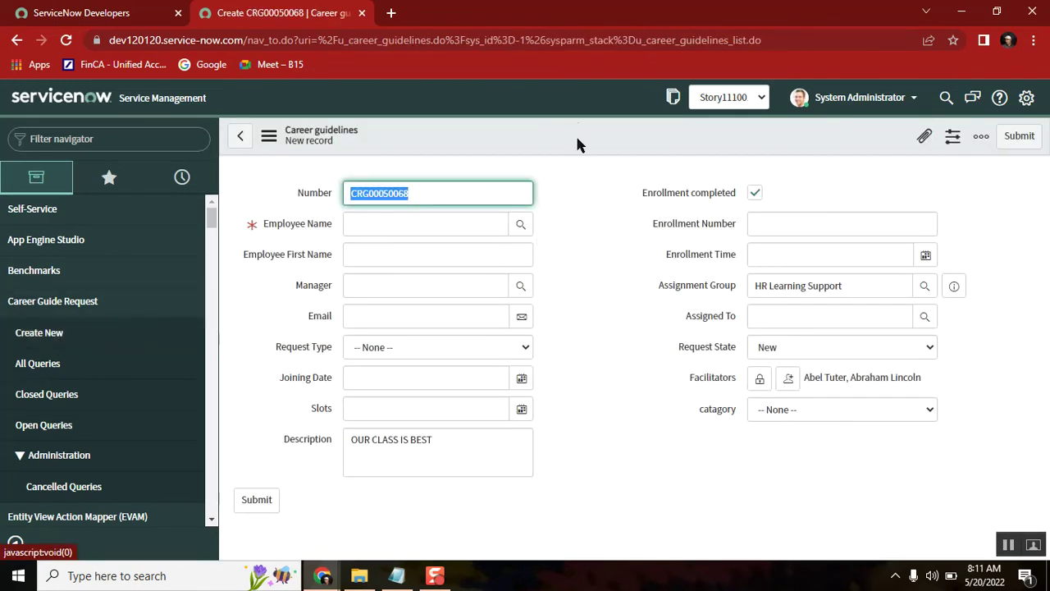
Step: Examine the Employee Name, Manager, Assignment Group, Assigned To and Facilitators fields on the new Career guidelines form
left_click(624, 349)
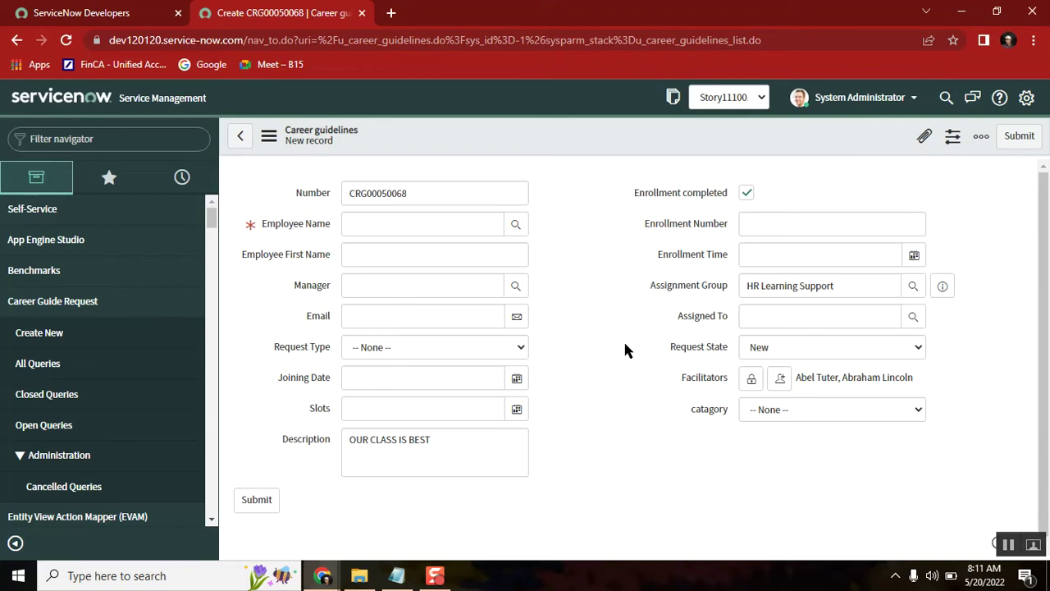
double_click(284, 224)
double_click(309, 287)
left_click(307, 292)
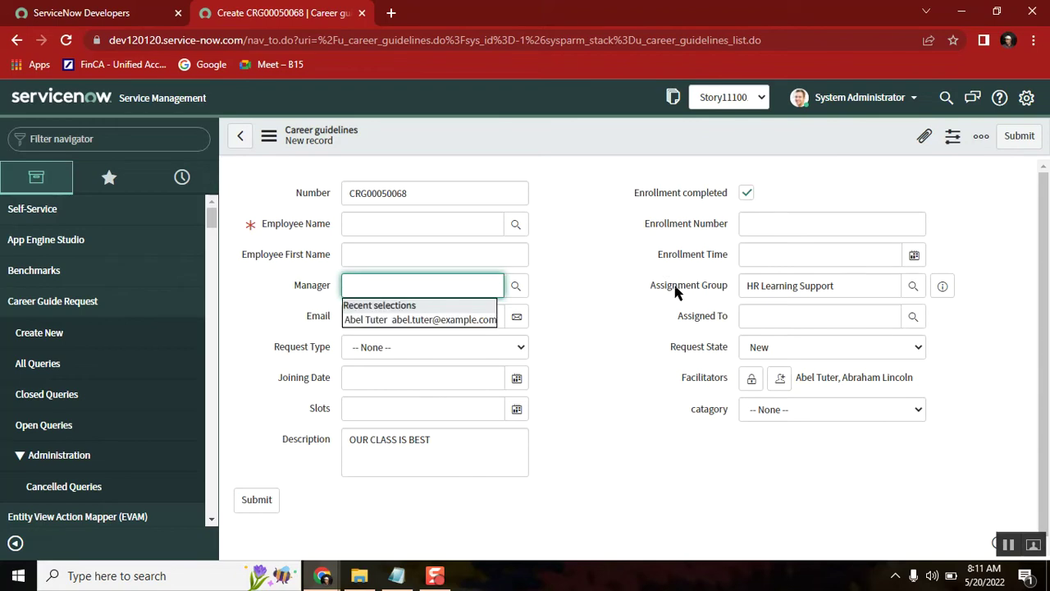
double_click(677, 287)
left_click(677, 291)
double_click(706, 316)
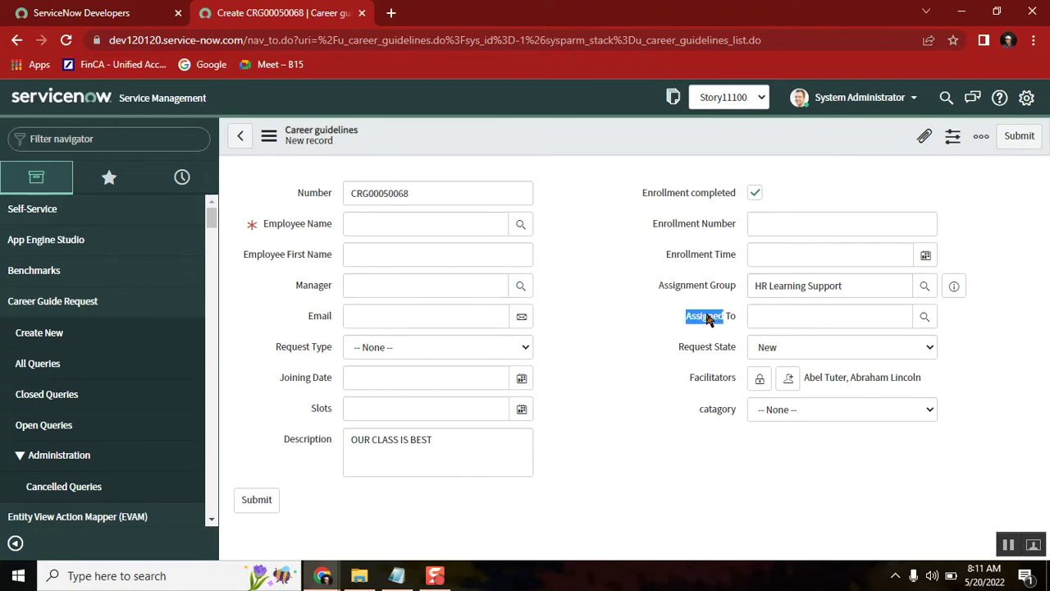
left_click(707, 319)
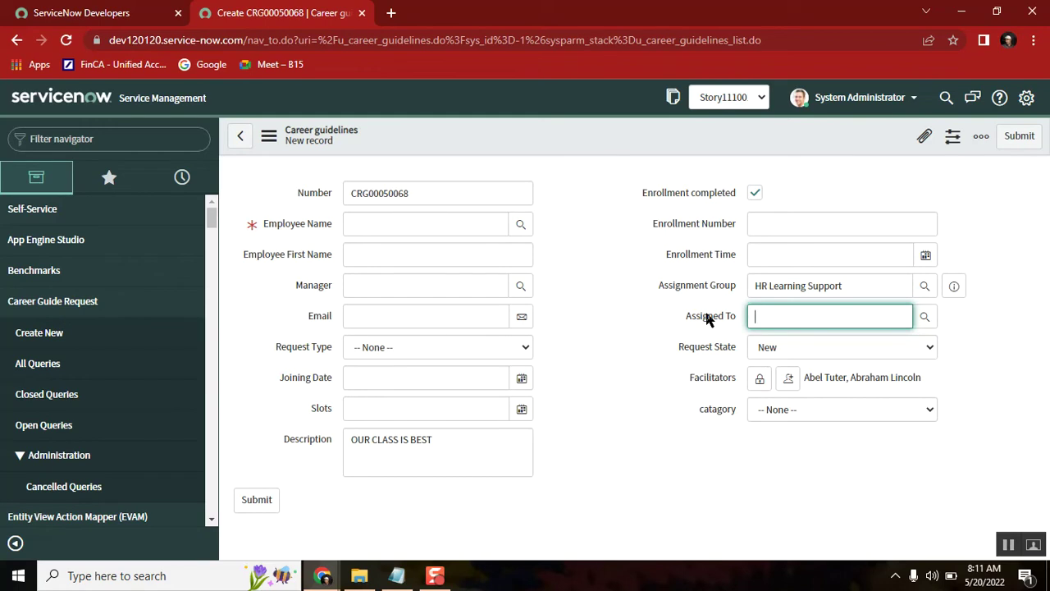
double_click(710, 381)
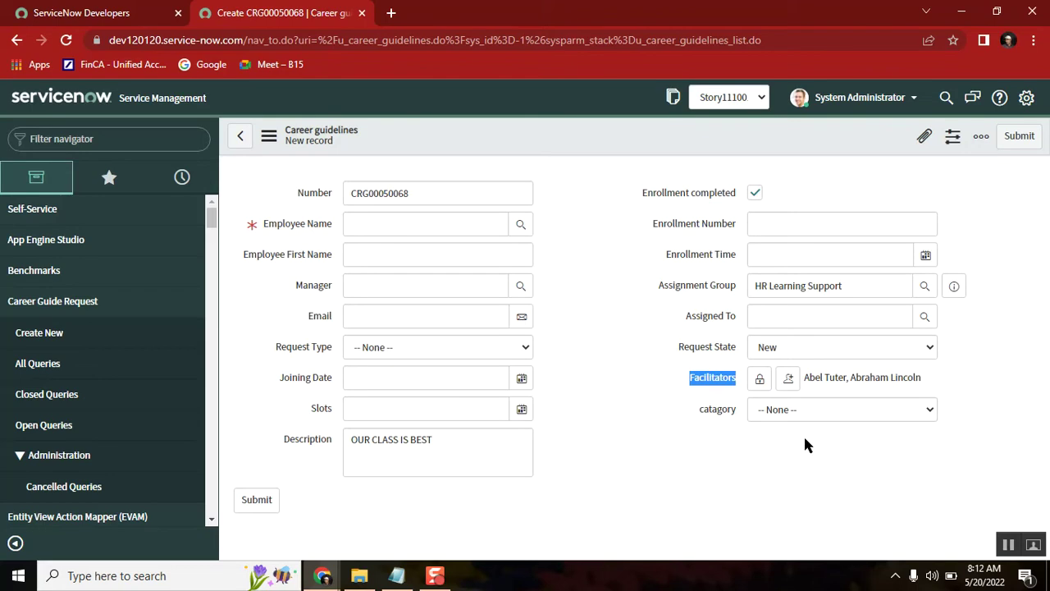
left_click(620, 305)
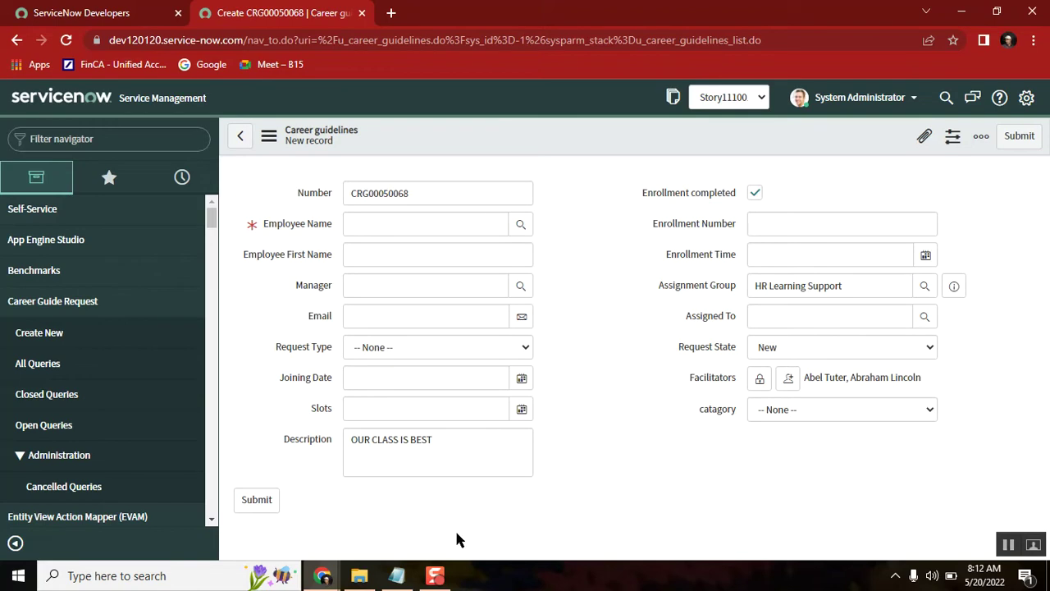
left_click(396, 575)
left_click(246, 299)
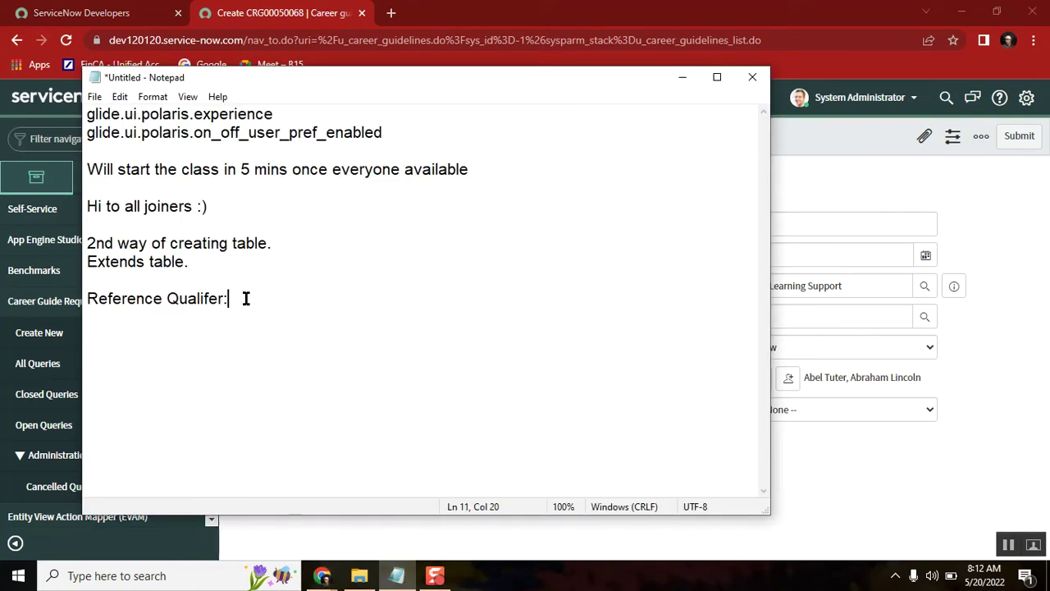
left_click(87, 299, "shift")
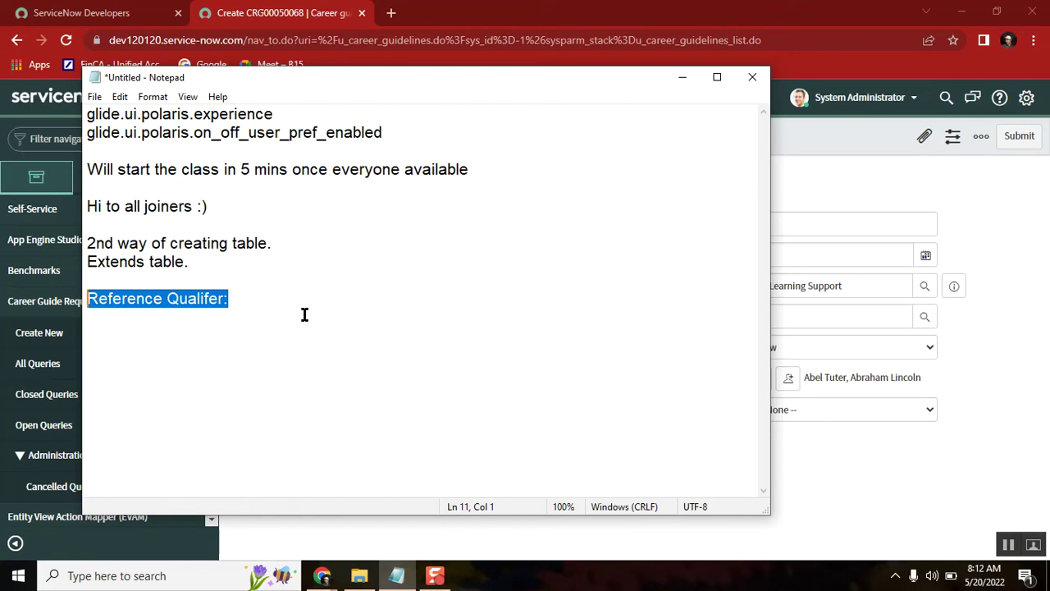
left_click(267, 301)
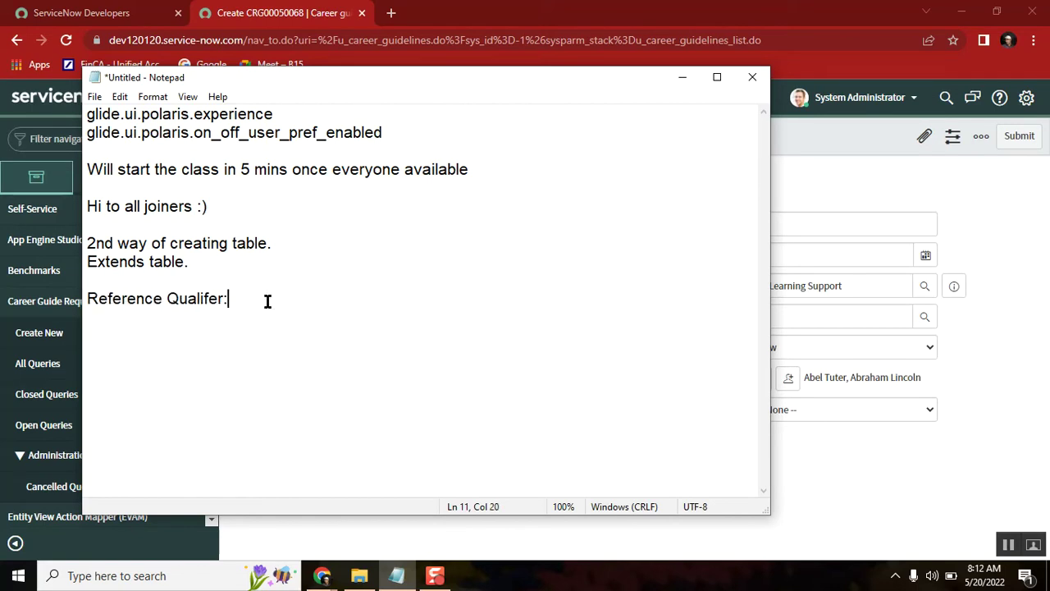
left_click(999, 201)
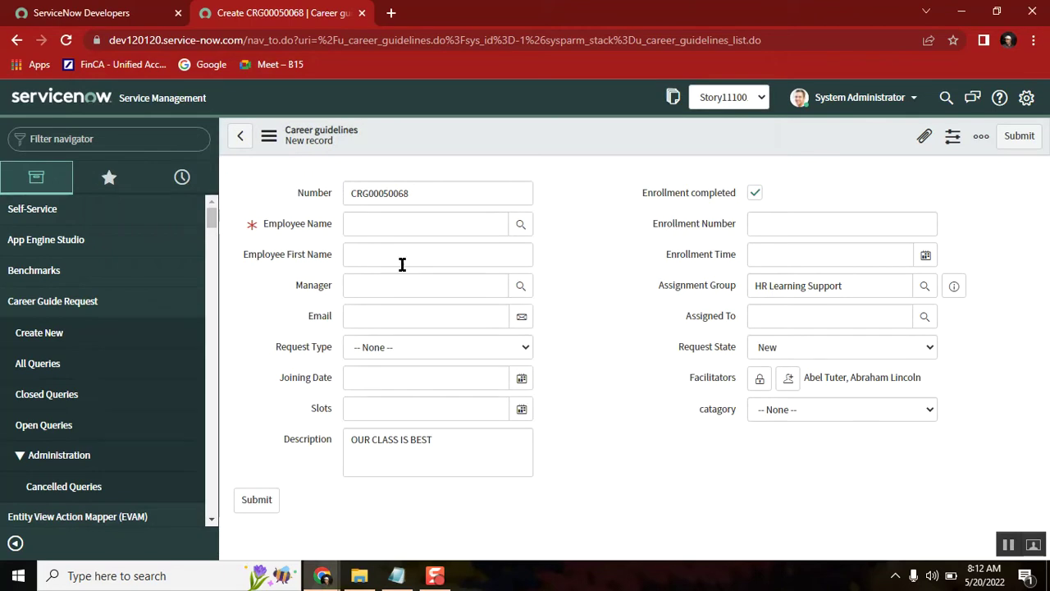
Step: Open the lookup list of the Employee Name field, check its source table and record count, and close the list
left_click(291, 227)
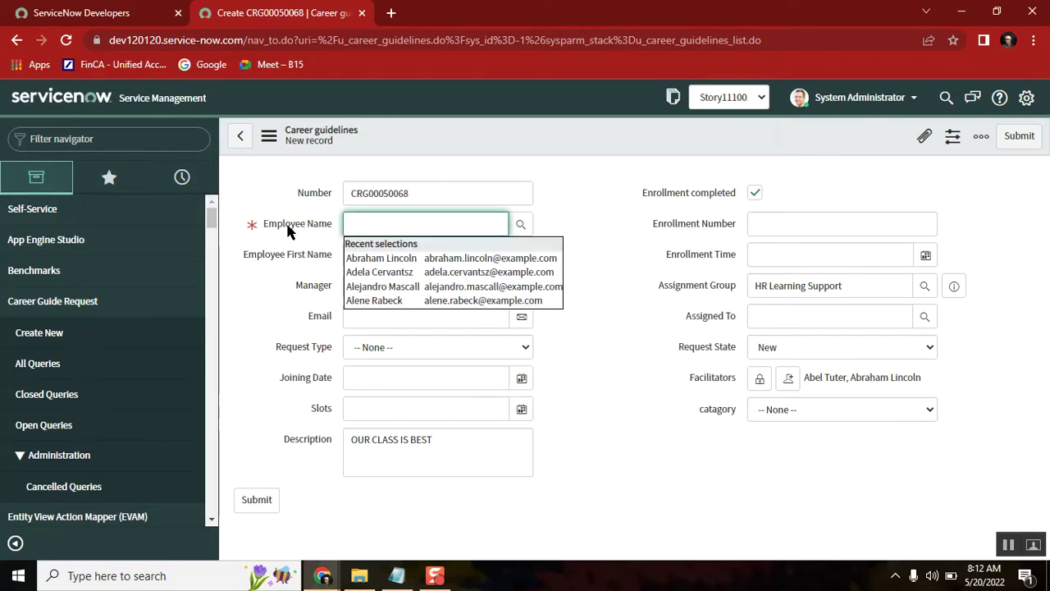
left_click(604, 218)
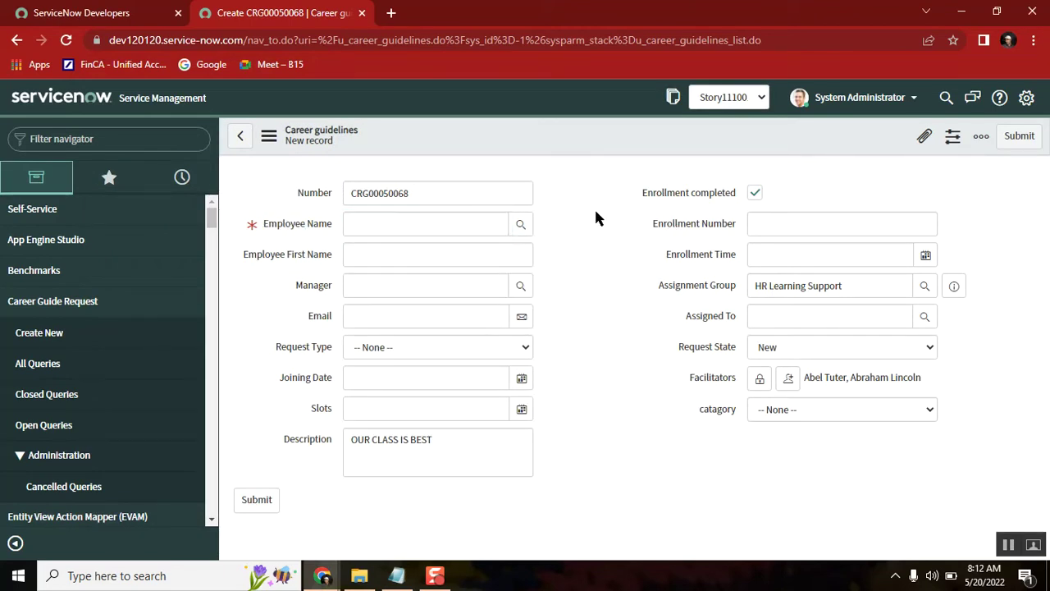
left_click(520, 225)
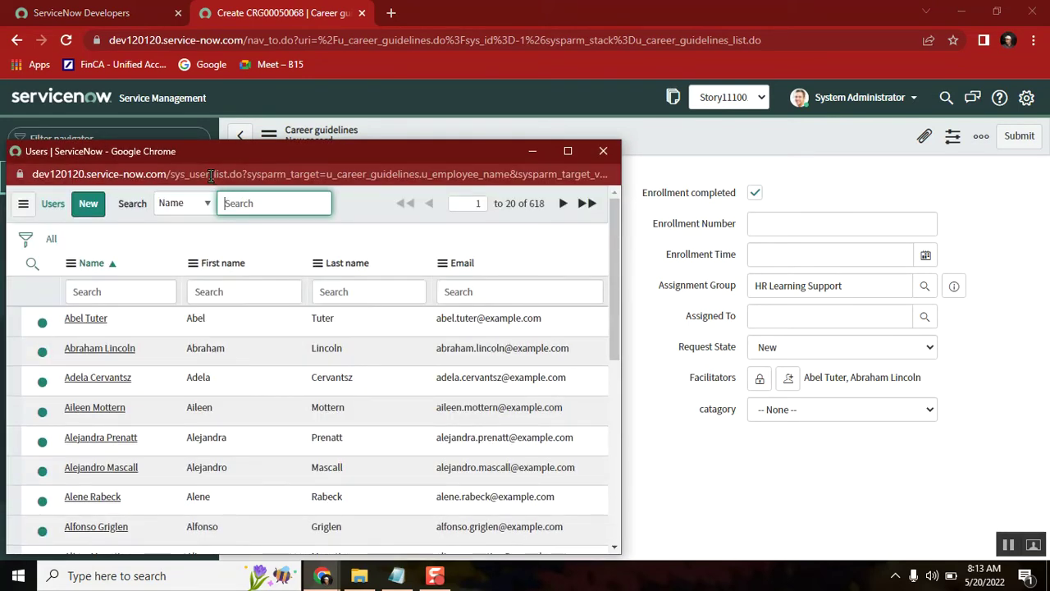
left_click_drag(211, 174, 170, 178)
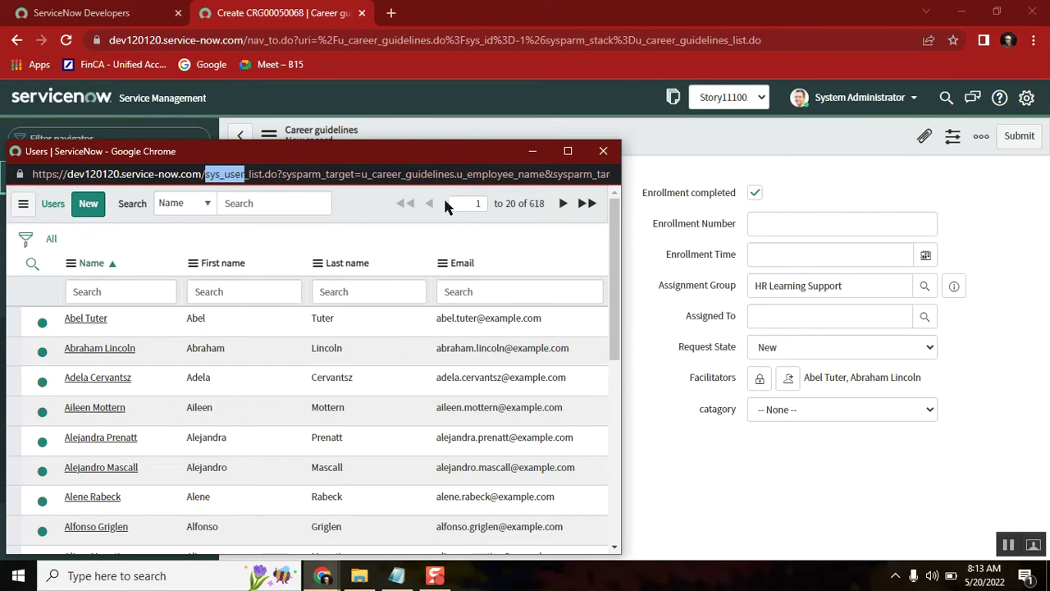
double_click(537, 204)
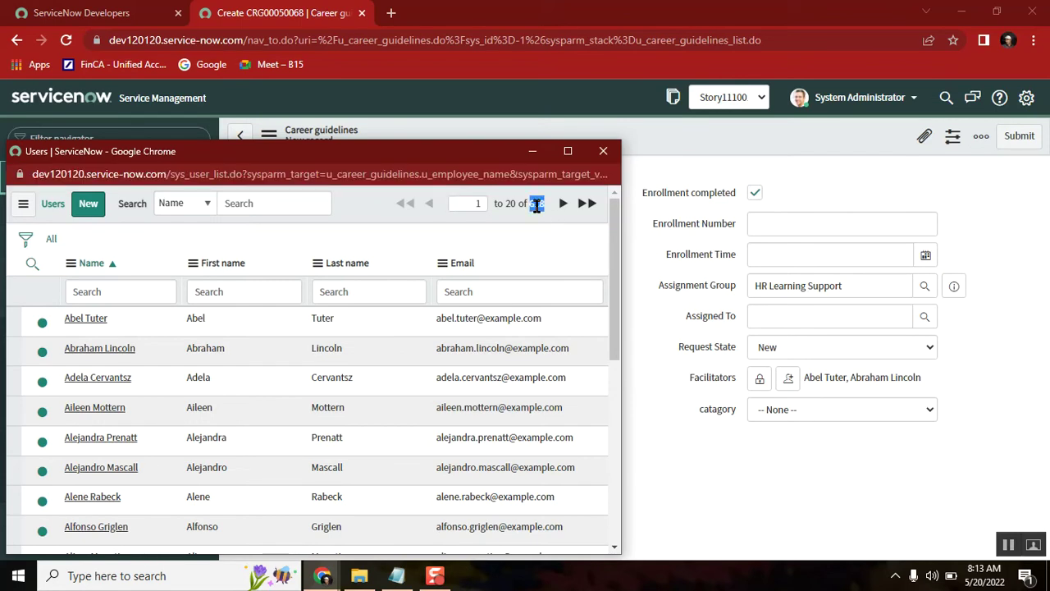
left_click(187, 175)
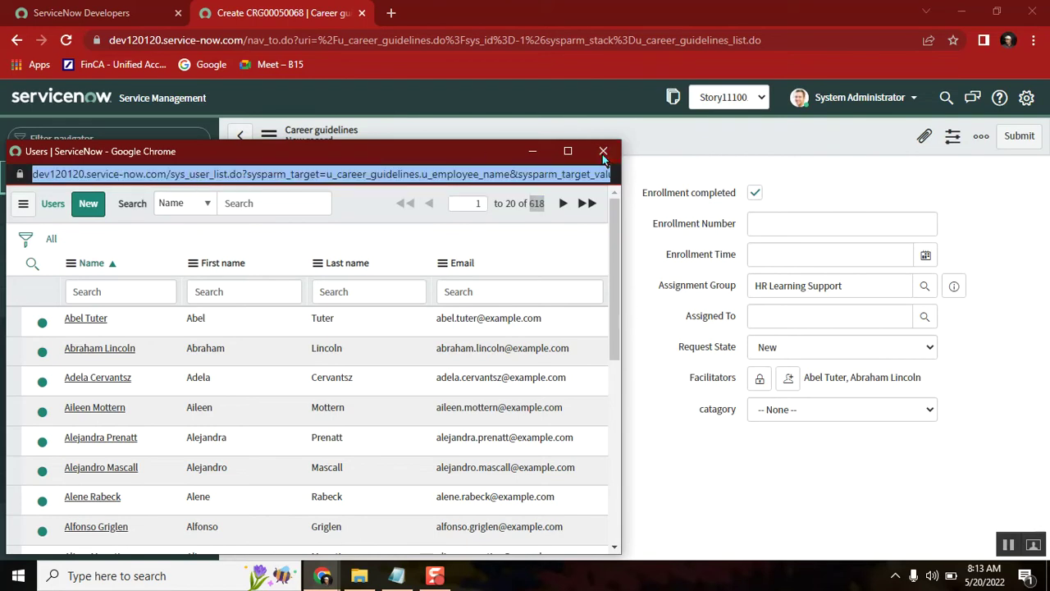
left_click(603, 151)
Step: Open the sys_user table's list in a new tab and group the records by Active
left_click(141, 137)
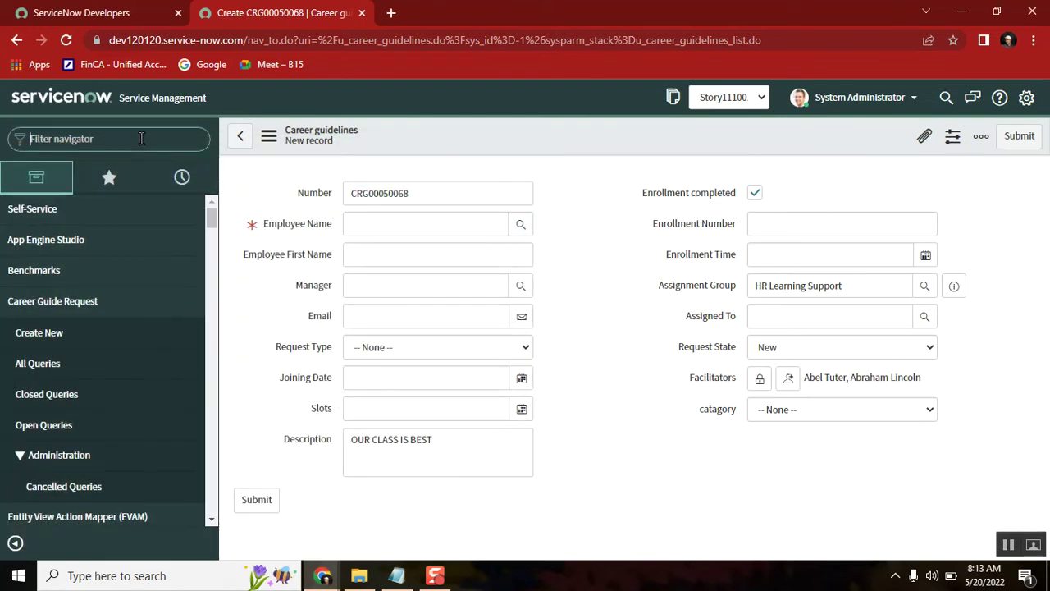
type("sys_user.LIST")
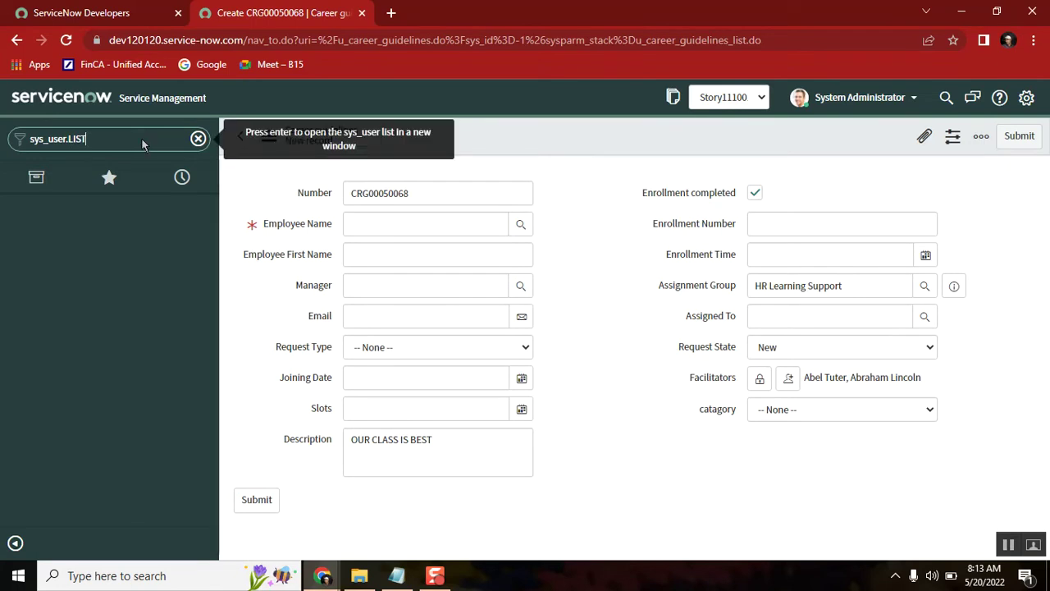
key("Return")
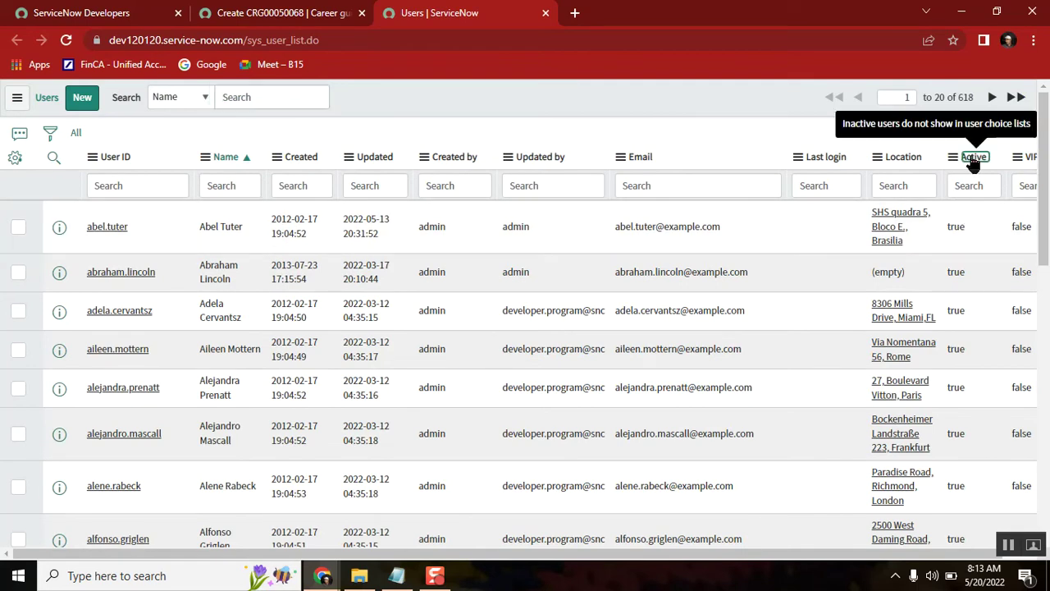
right_click(972, 164)
left_click(930, 220)
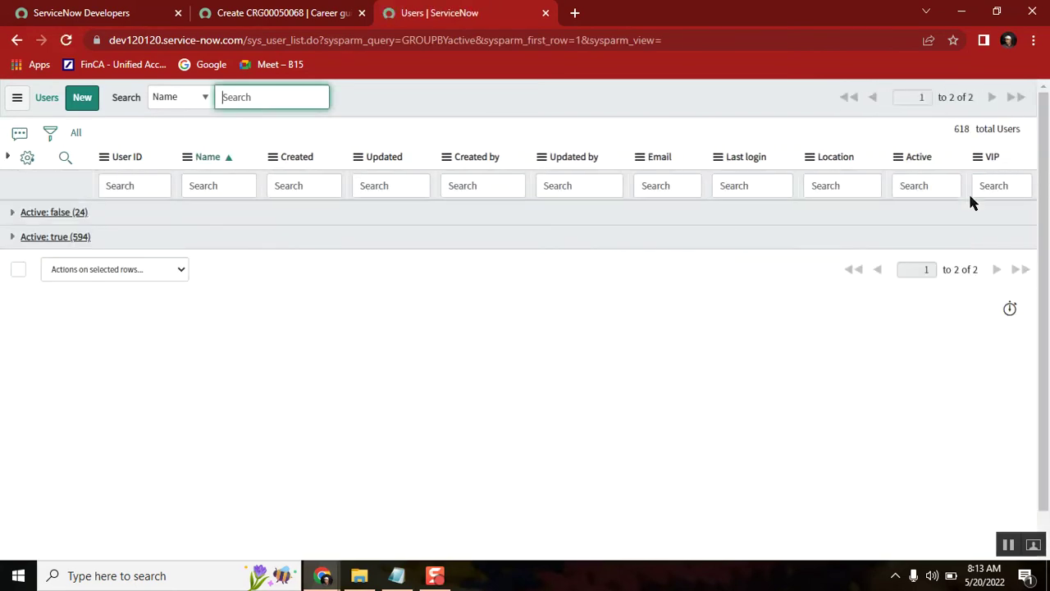
Step: Expand the Active: false group and examine the first inactive user's record
left_click(11, 211)
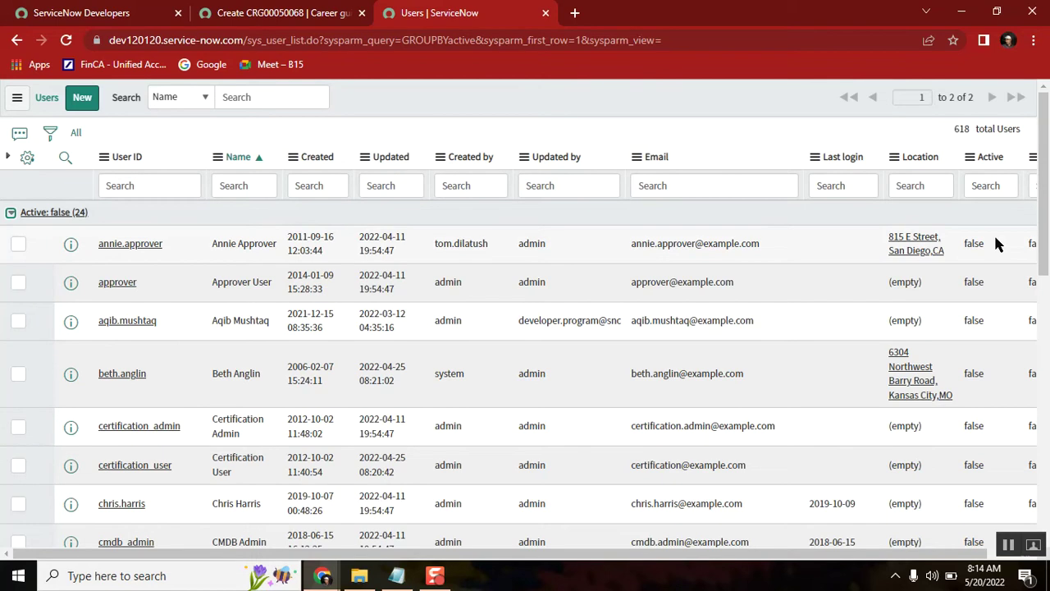
left_click_drag(996, 244, 98, 243)
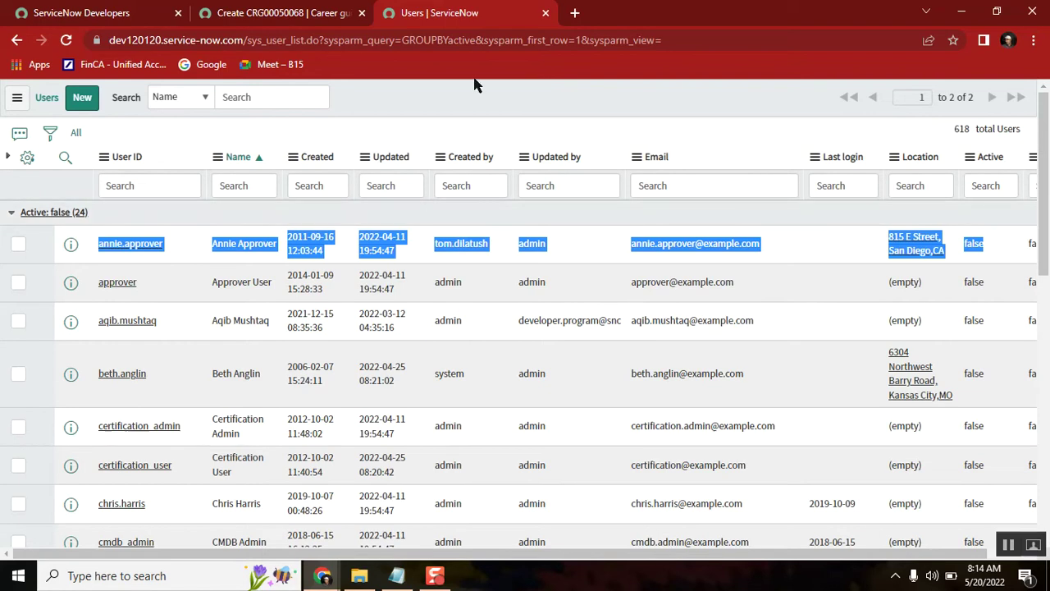
left_click(454, 100)
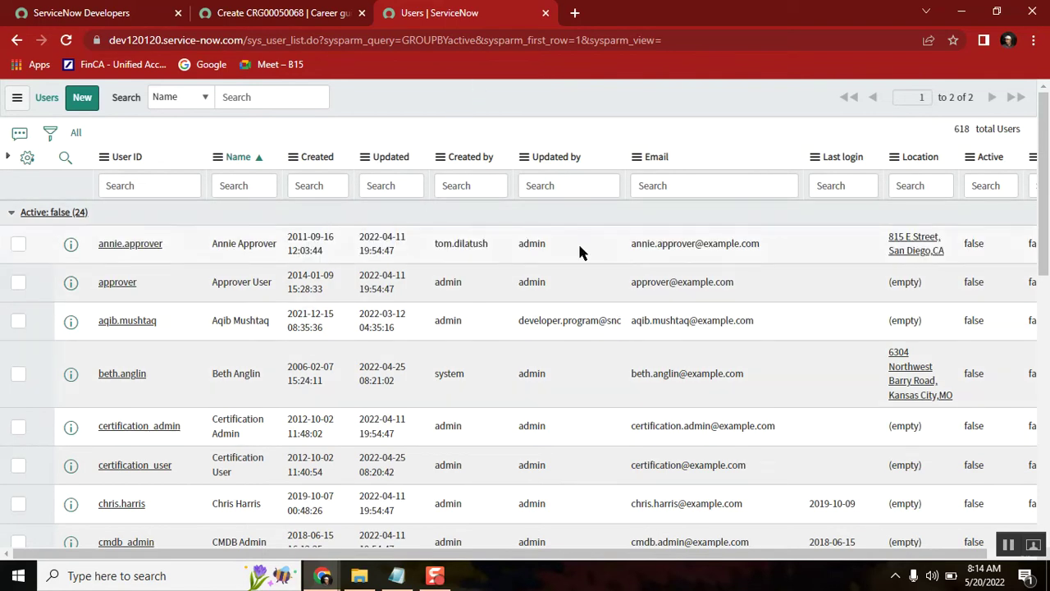
Step: Return to the Career guidelines tab, open the incident table's list in a new tab, and group it by Caller
left_click(291, 10)
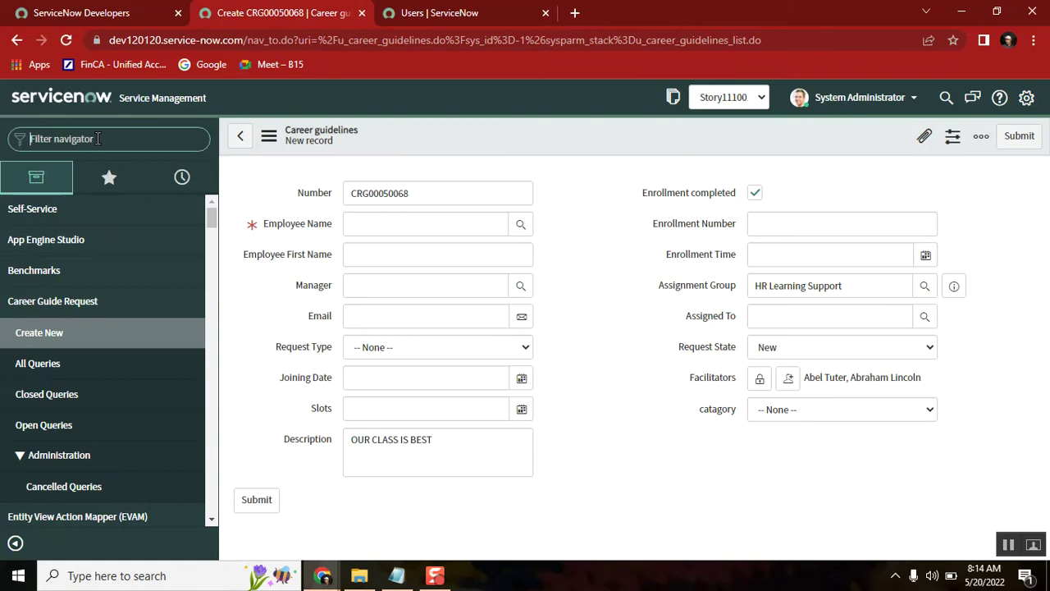
type("incident.LIST")
key("Return")
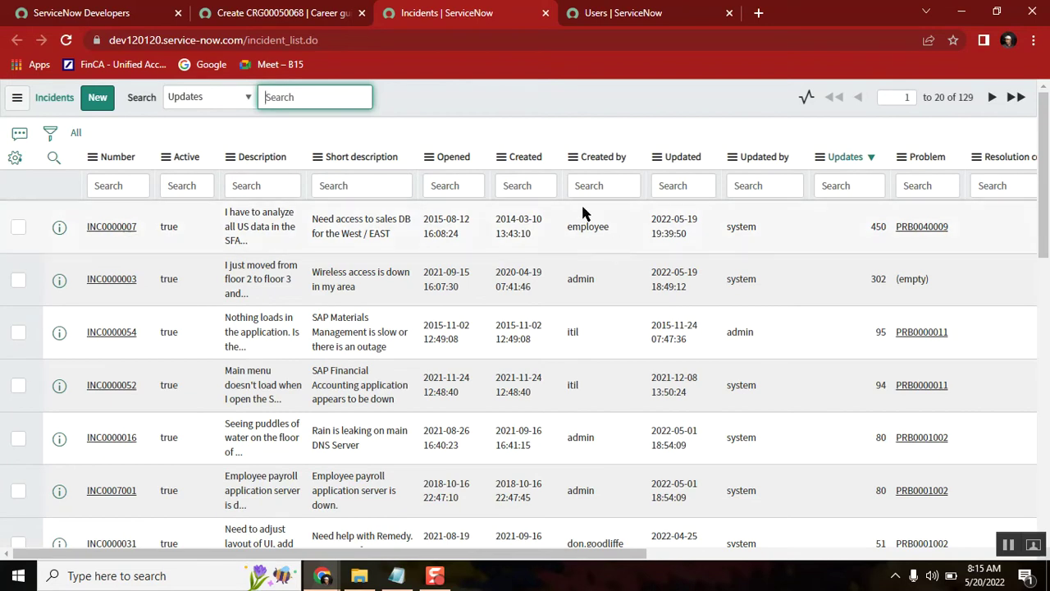
left_click_drag(469, 554, 788, 556)
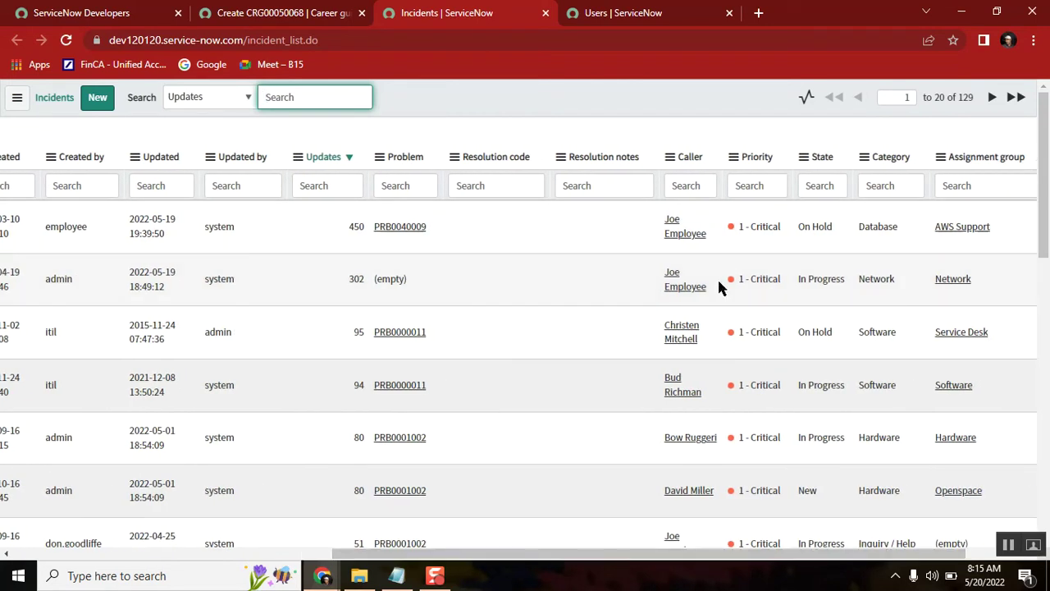
right_click(694, 162)
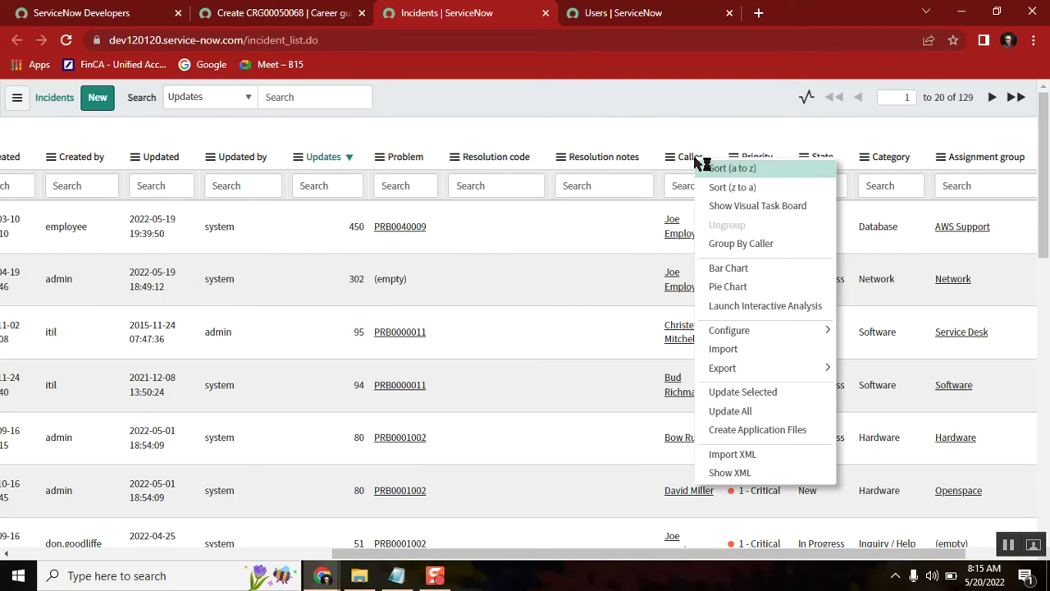
left_click(741, 244)
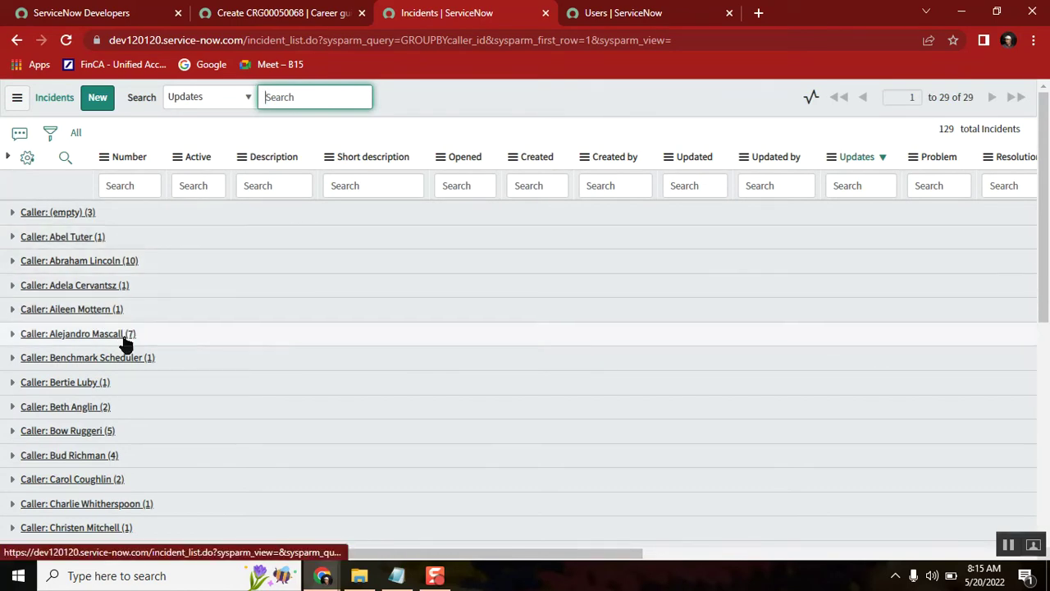
Step: Expand the caller group containing INC0000049 and INC0000601, and copy the caller's name from the INC0000049 row
left_click_drag(120, 410, 35, 415)
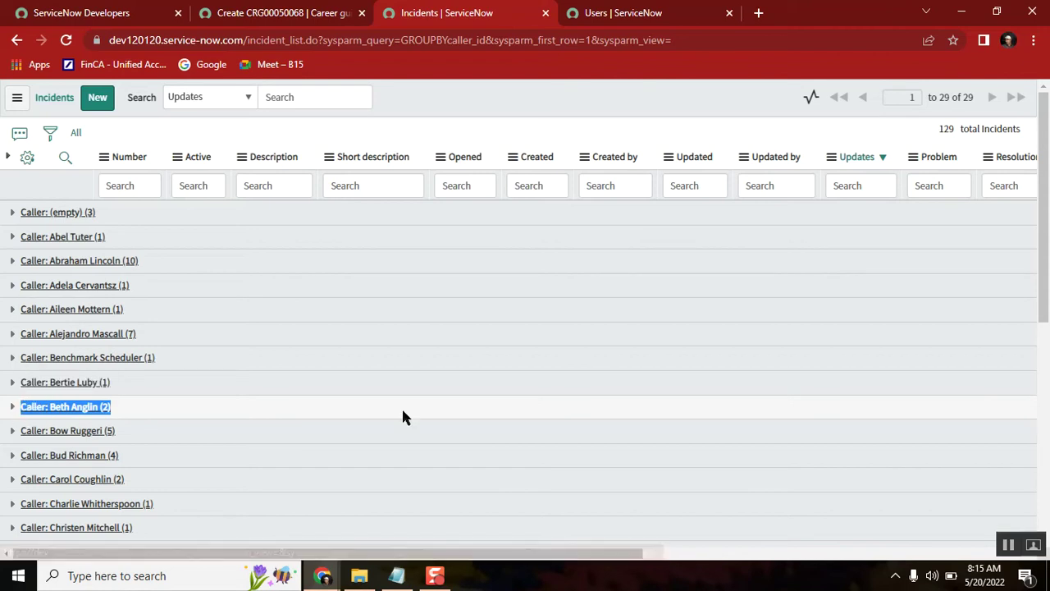
left_click(11, 407)
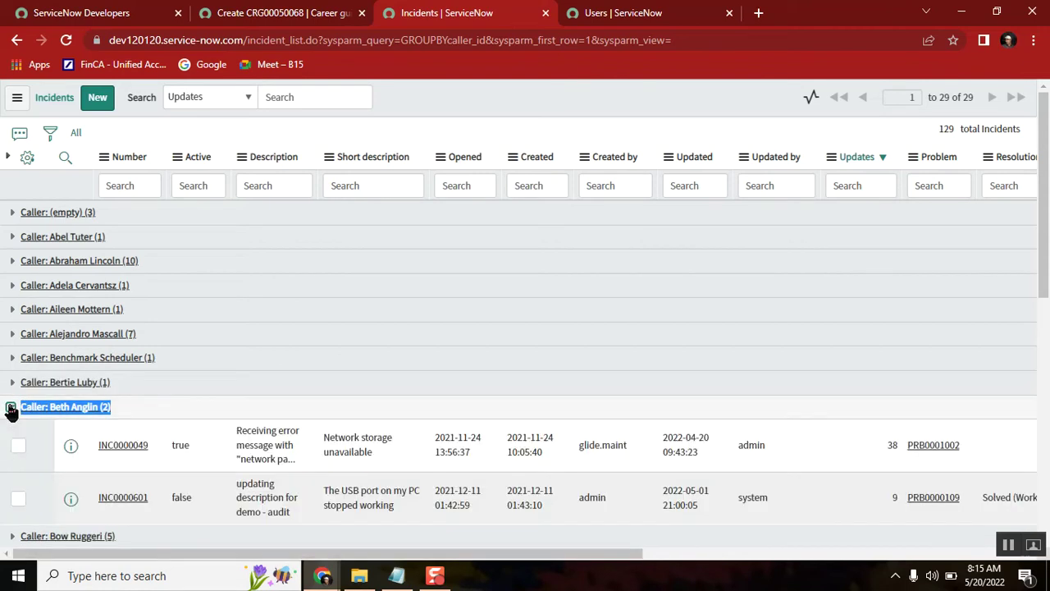
scroll(1045, 237, "down", 1)
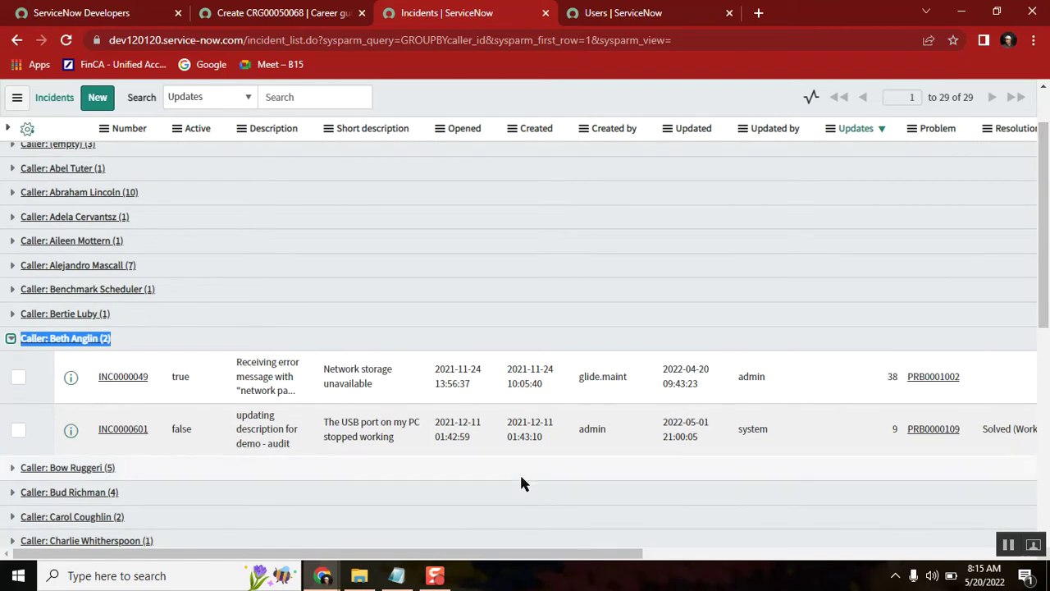
left_click_drag(436, 555, 630, 556)
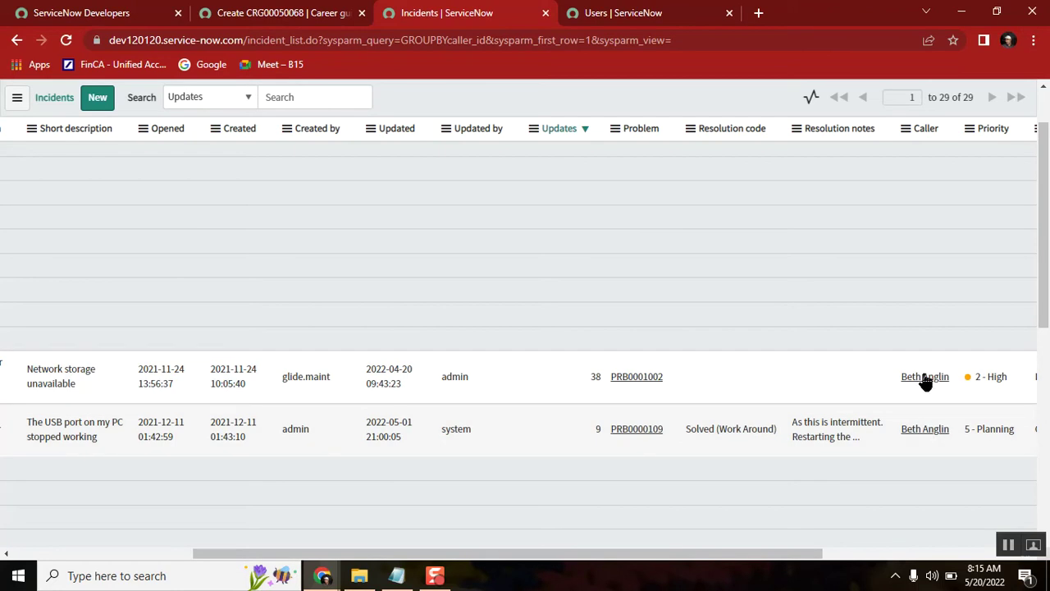
left_click_drag(564, 560, 301, 562)
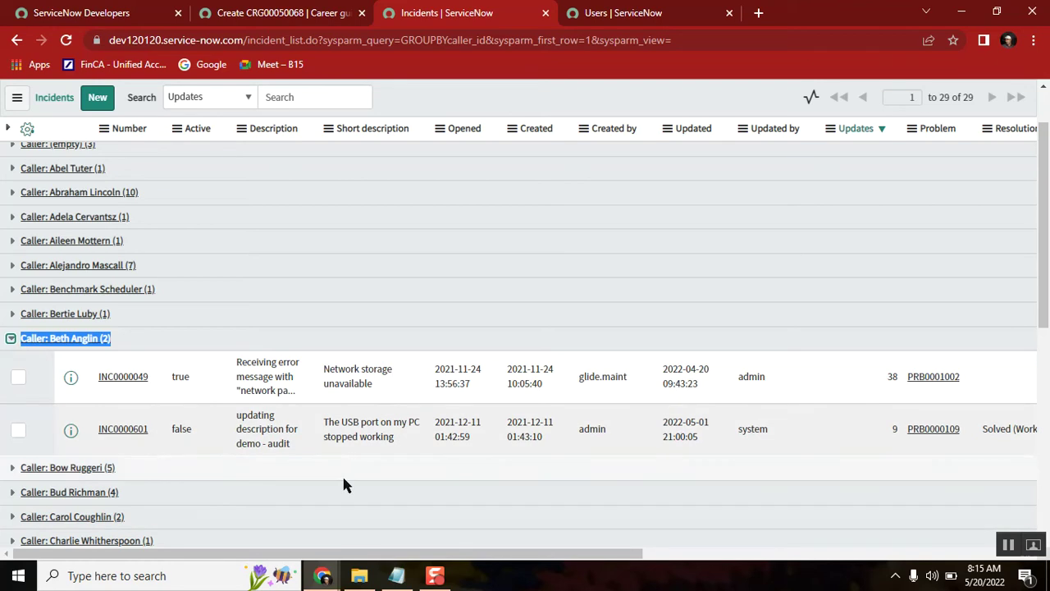
left_click_drag(515, 556, 826, 560)
left_click_drag(733, 377, 687, 388)
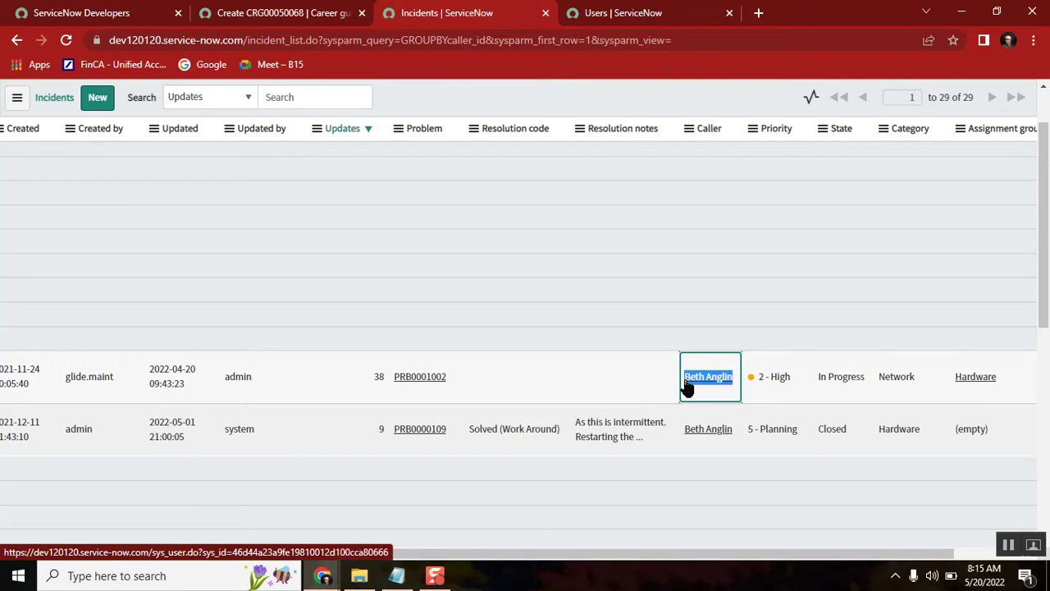
Step: Return to the Users list, remove its grouping, filter Name by the copied caller's name, and check the Active value
left_click(630, 17)
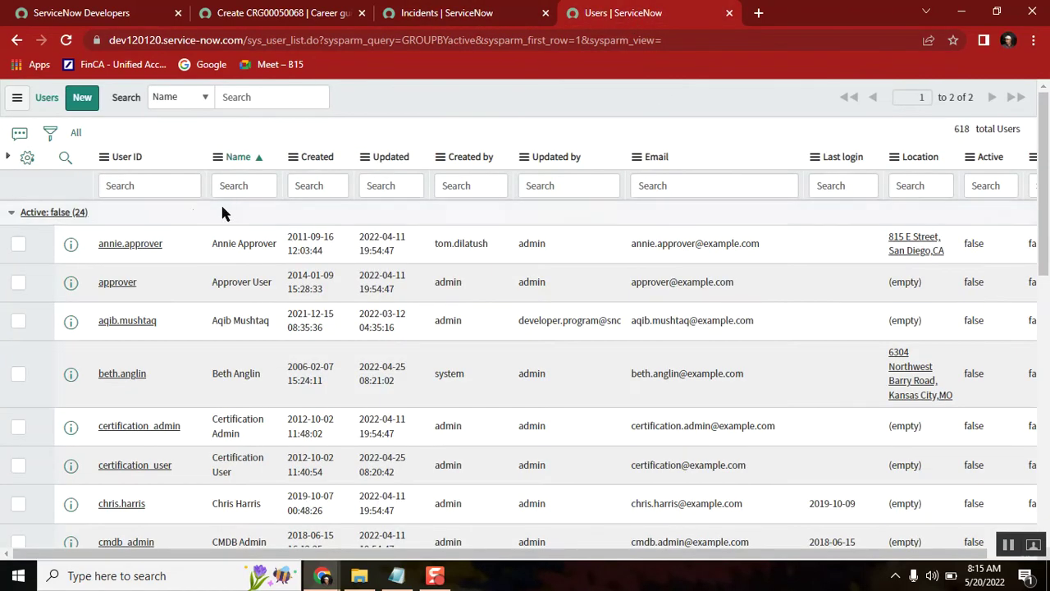
left_click(74, 138)
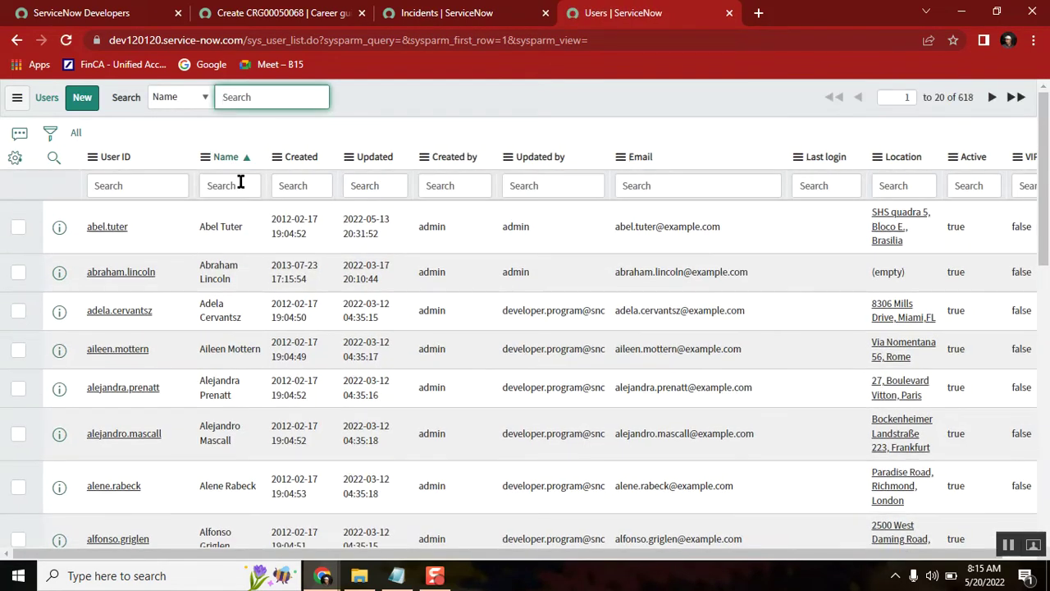
left_click(240, 184)
key("ctrl+v")
key("Return")
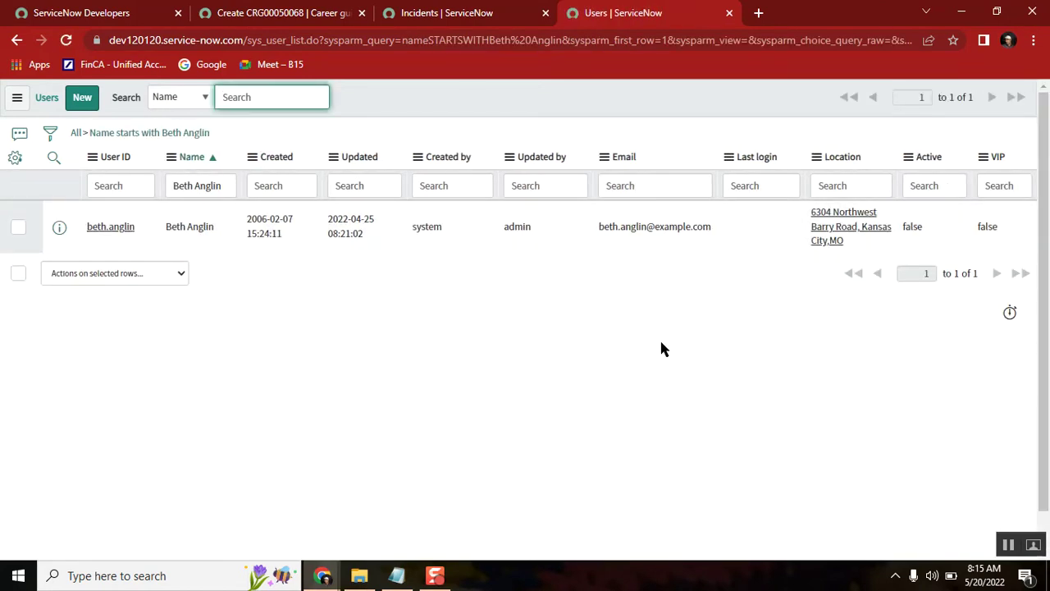
left_click(931, 230)
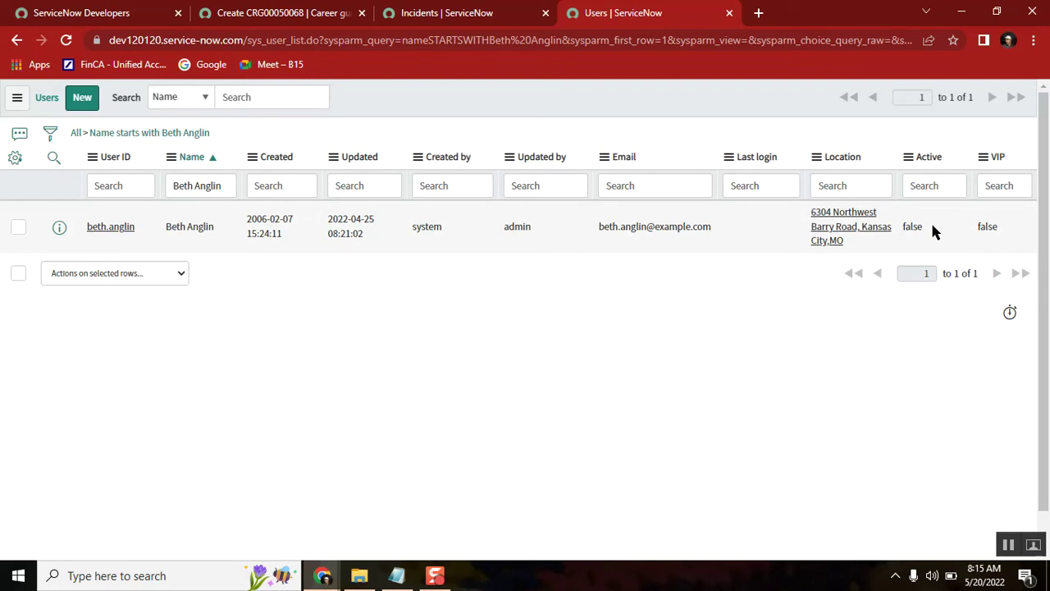
double_click(932, 232)
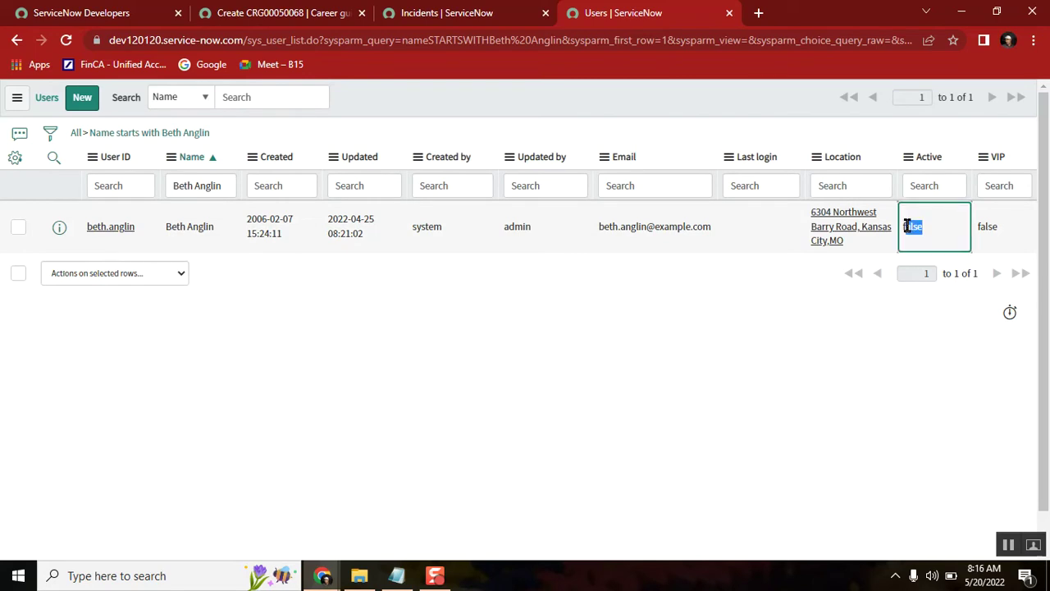
Step: Delete the filtered user record after reviewing the related records in the deletion warning
left_click(18, 228)
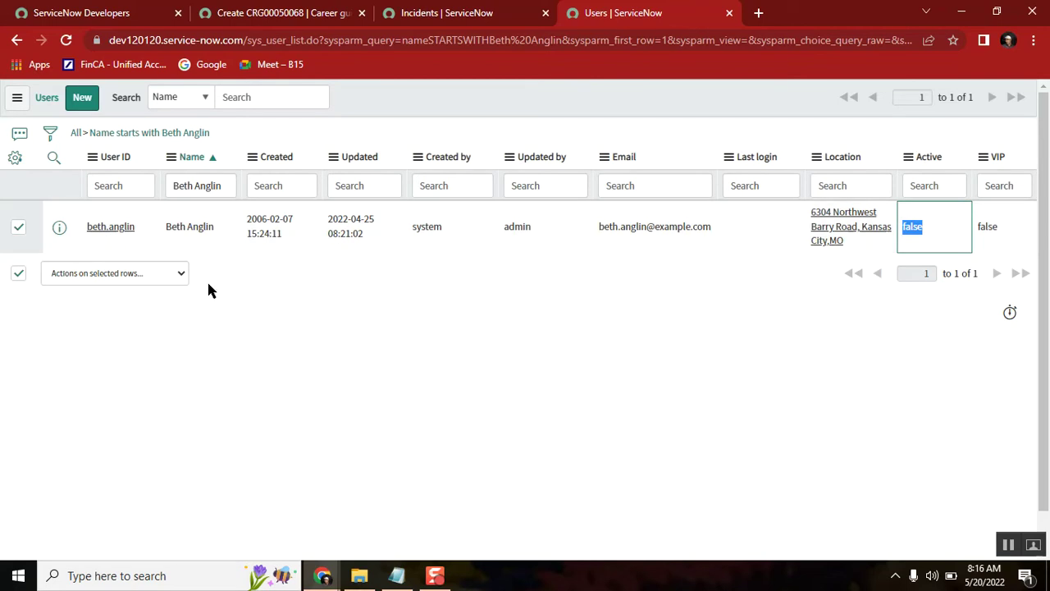
left_click(146, 277)
left_click(125, 306)
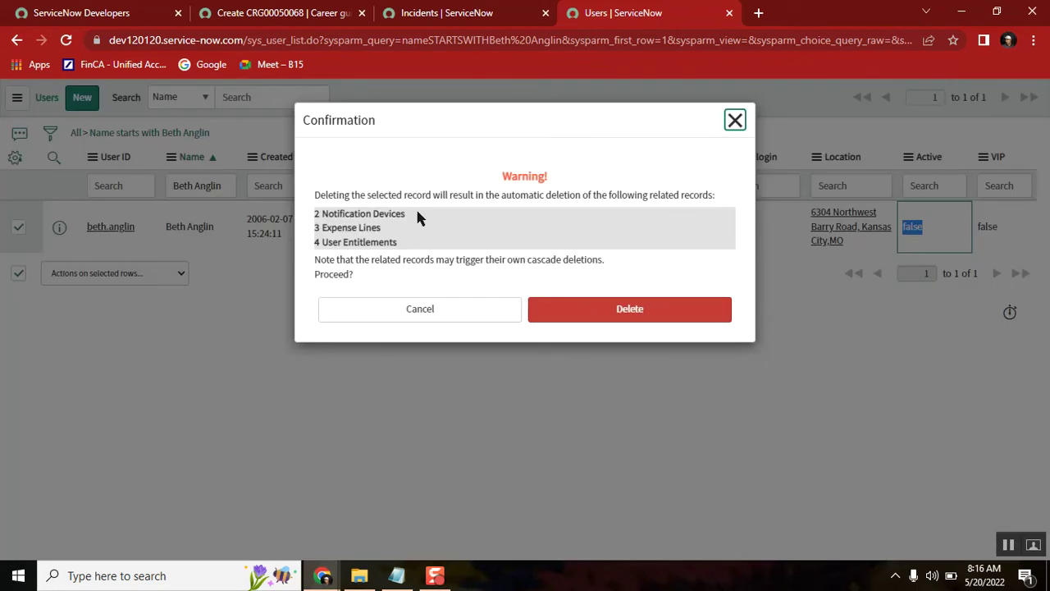
double_click(529, 178)
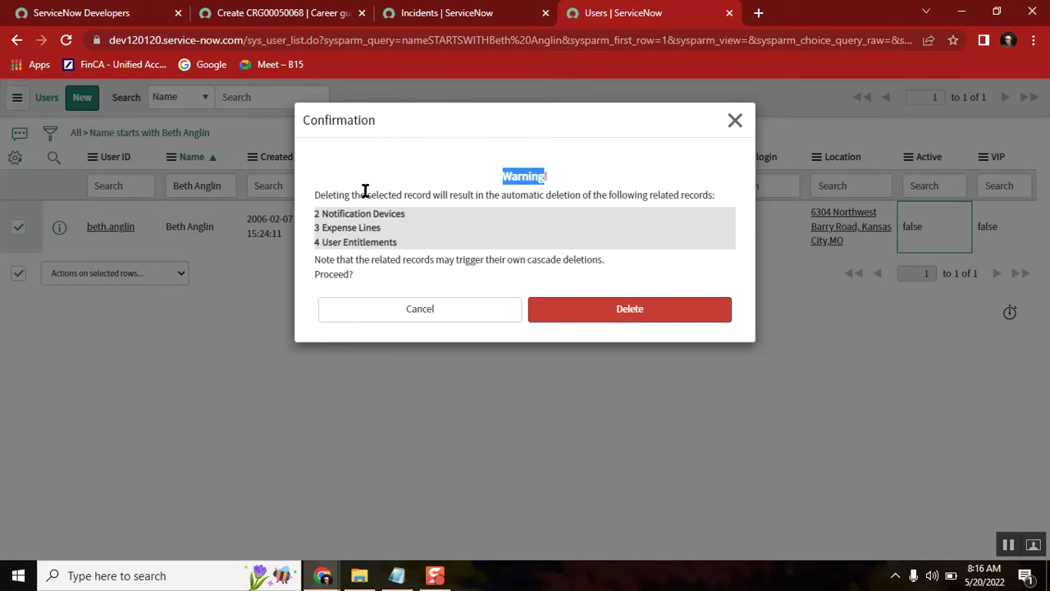
left_click_drag(404, 254, 315, 213)
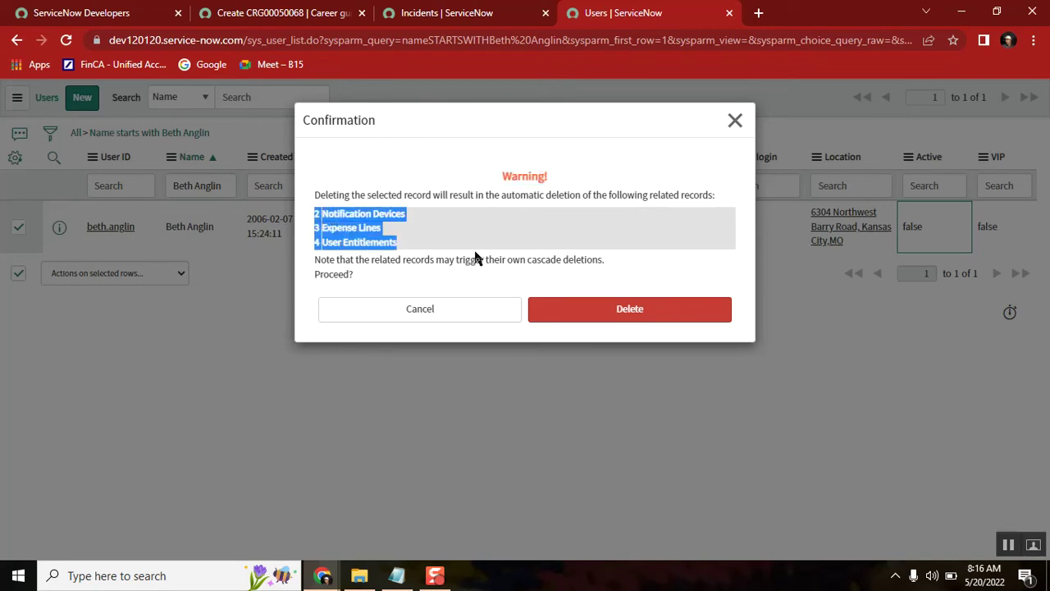
left_click(606, 315)
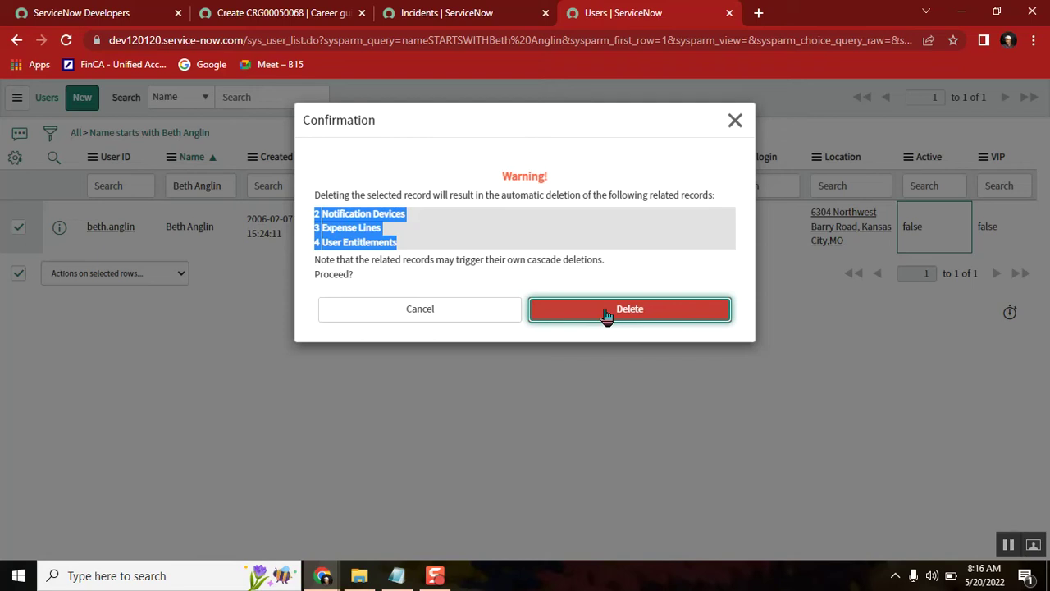
Step: Return to the Incidents list and show the incidents matching the Caller value of INC0000049
left_click(451, 15)
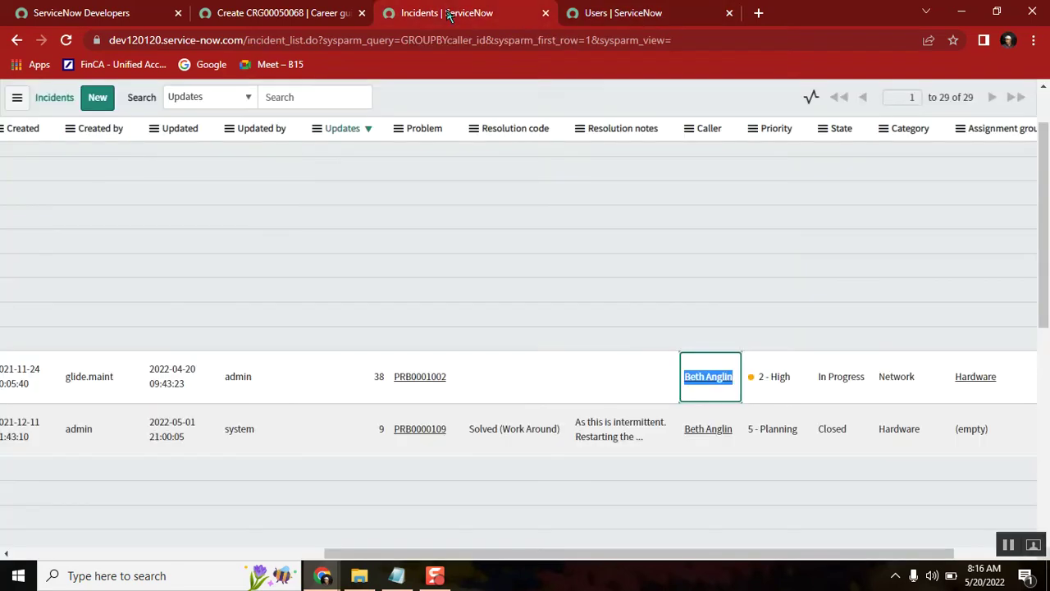
right_click(702, 386)
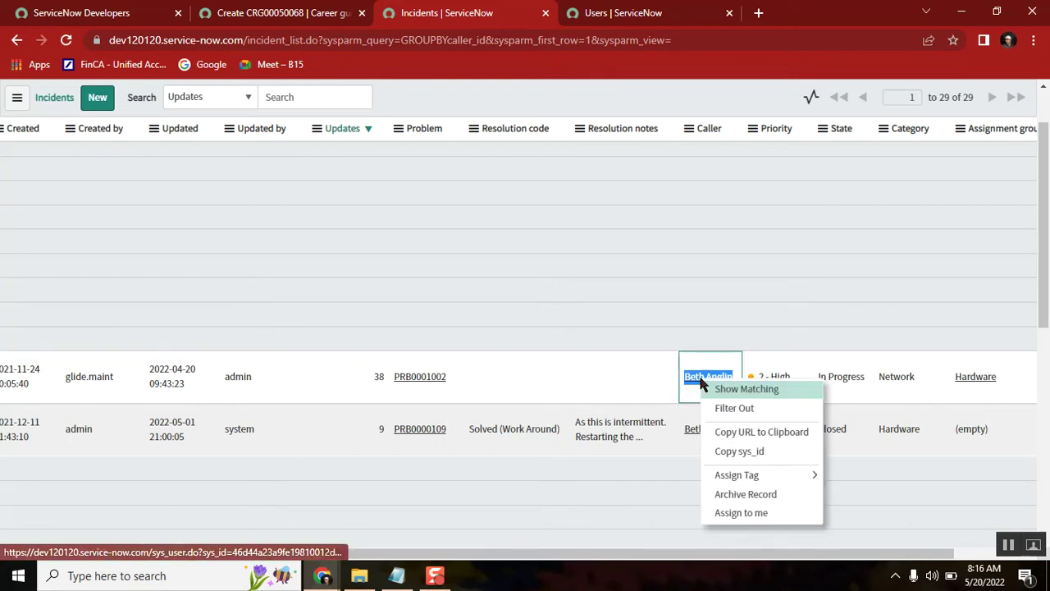
left_click(722, 389)
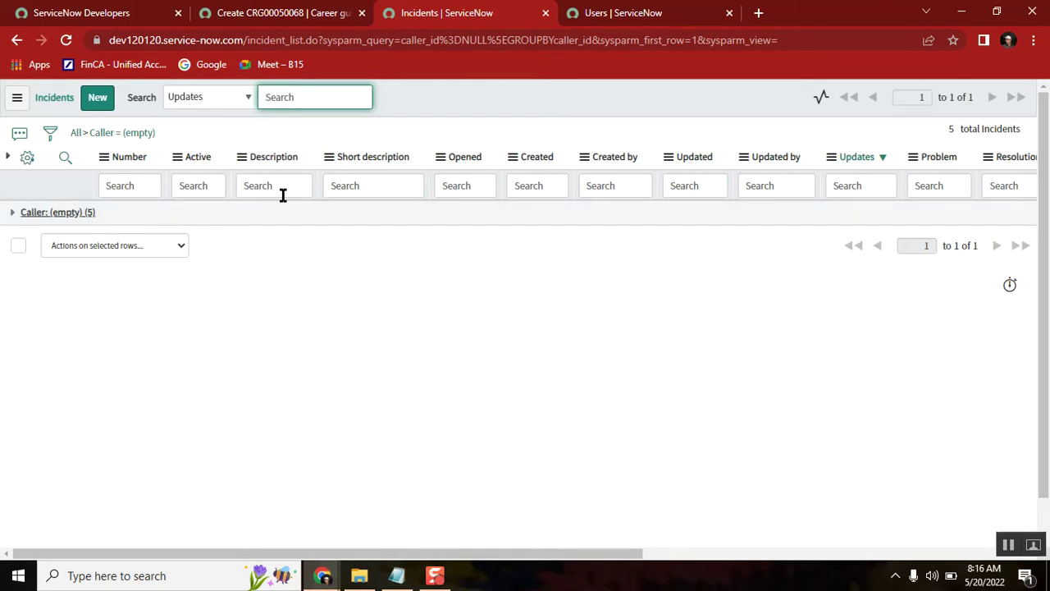
Step: Clear the caller filter and grouping from the Incidents list and sort all incidents by Updated, newest first
left_click(74, 132)
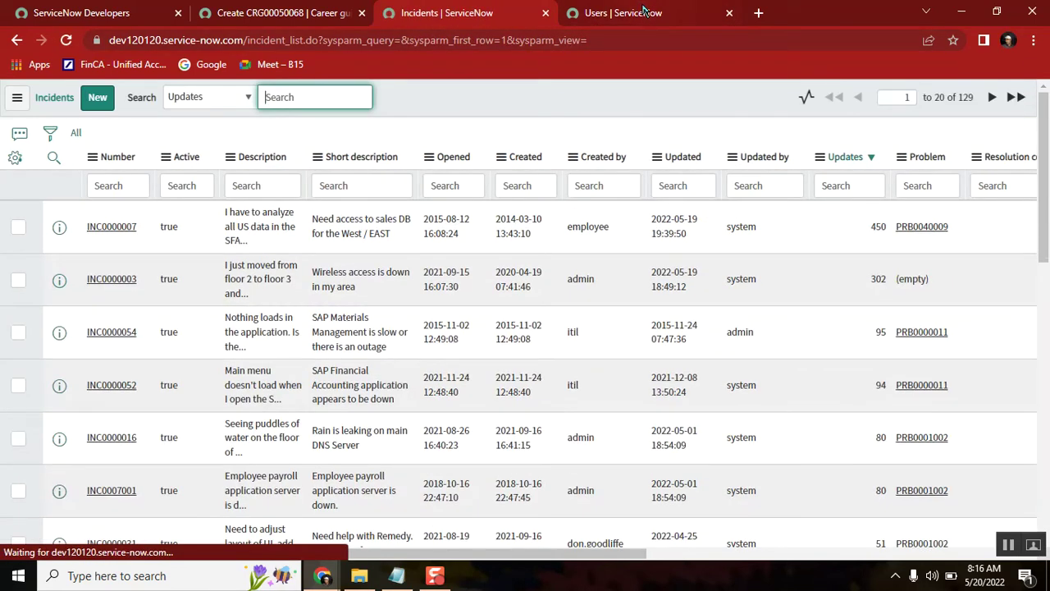
left_click(759, 156)
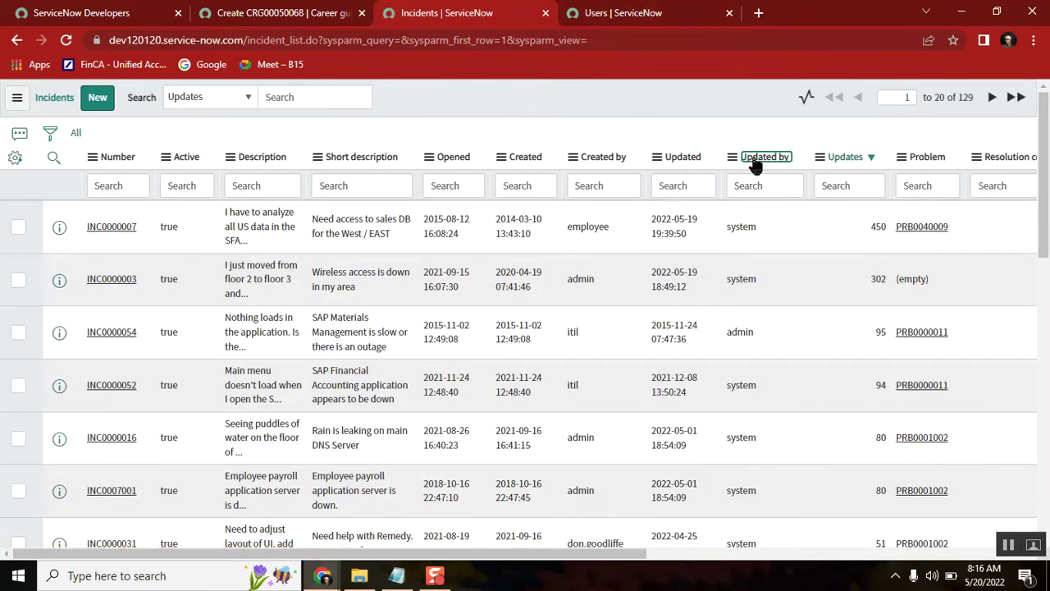
left_click(685, 158)
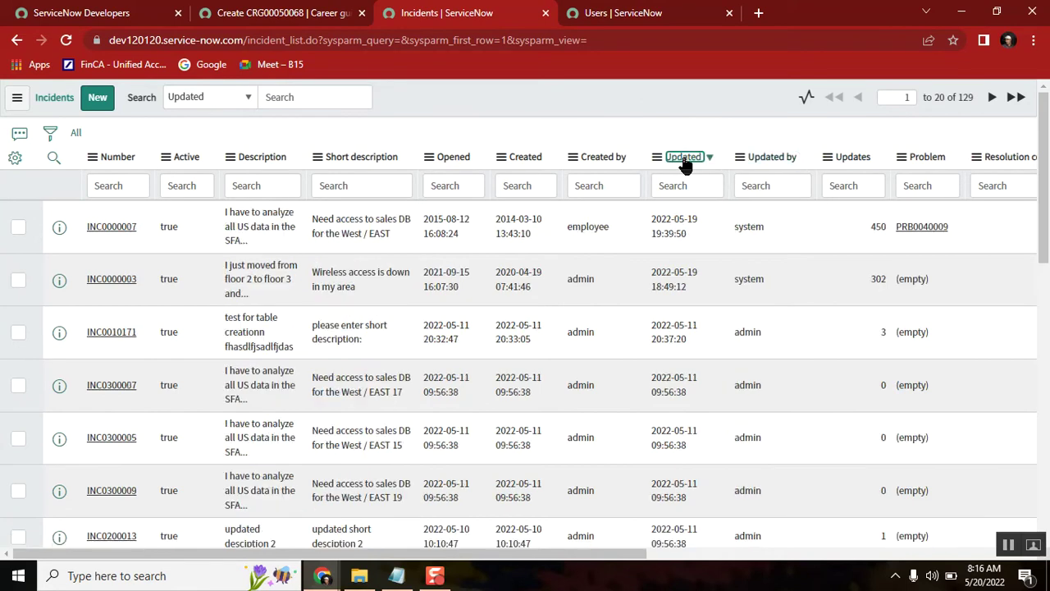
left_click_drag(331, 554, 348, 574)
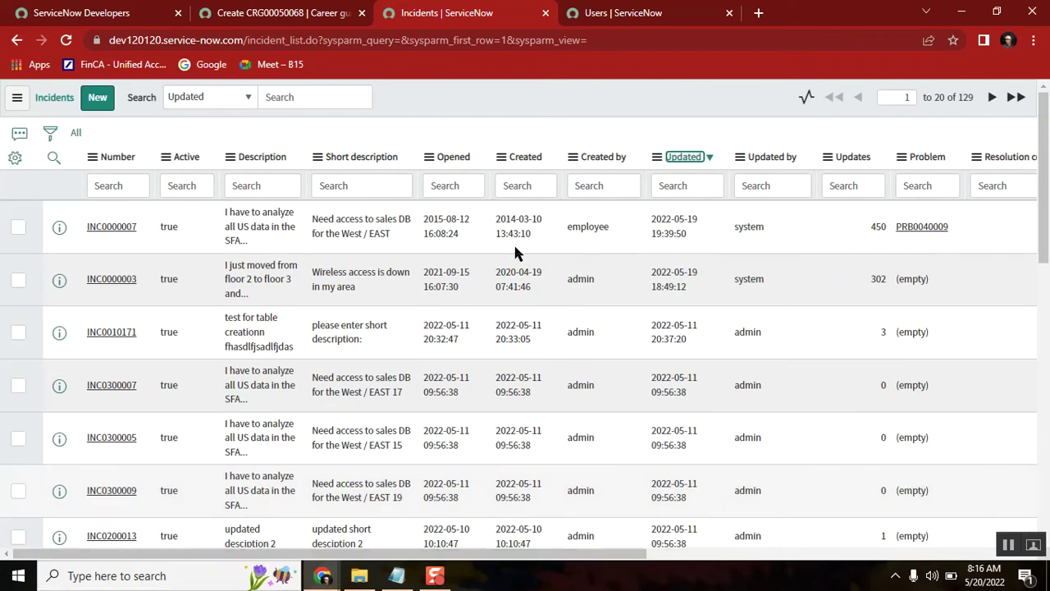
Step: Dismiss the notification messages on the Users list and open the Deleted Records list under System Definition, searching the navigator for "delete"
left_click(611, 18)
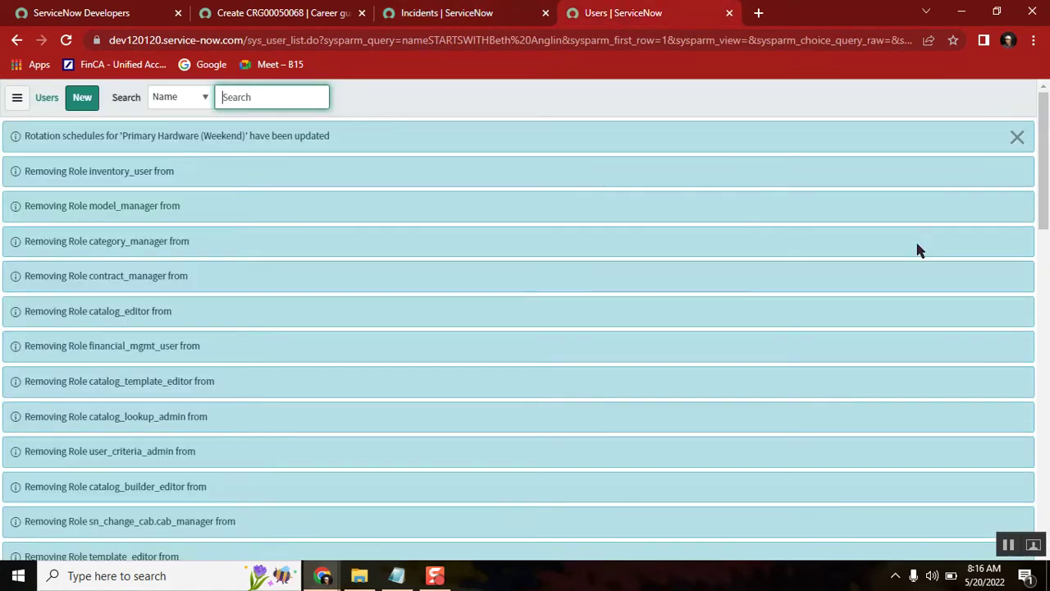
left_click(1022, 137)
left_click(279, 16)
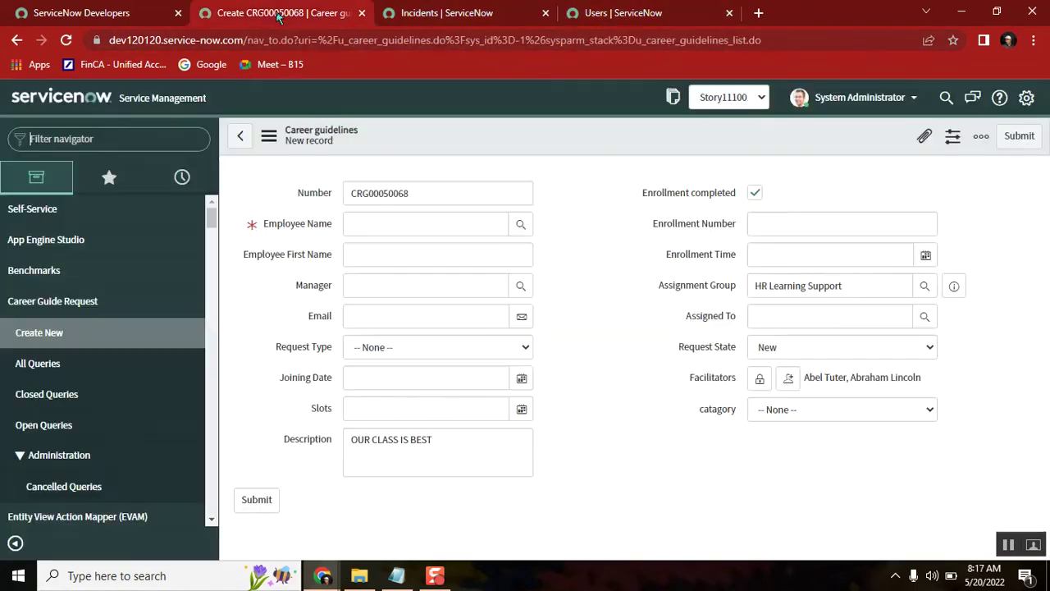
left_click(133, 144)
type("4")
key("BackSpace")
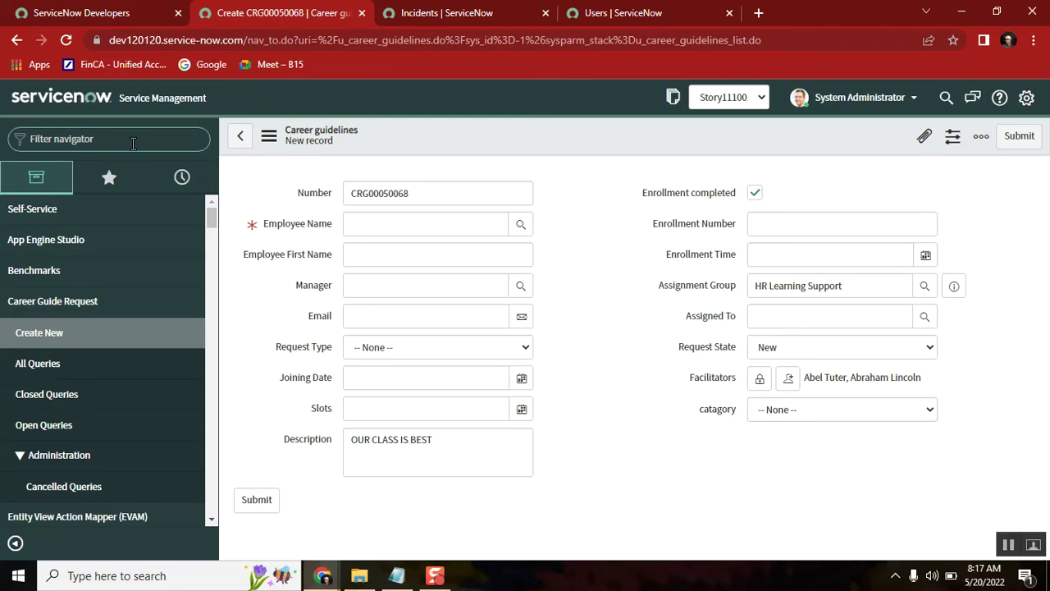
type("delete")
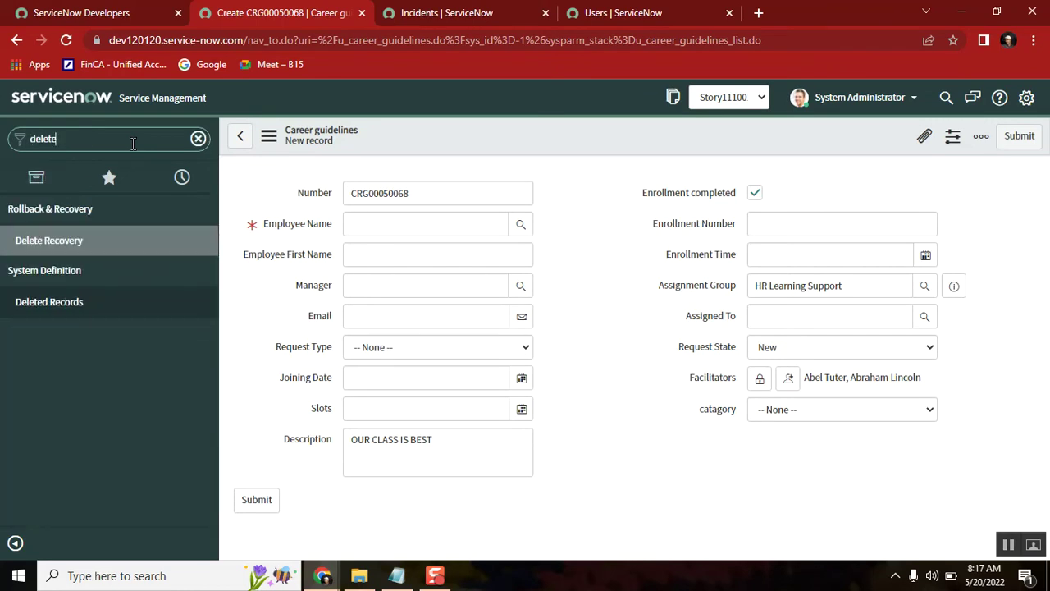
middle_click(102, 297)
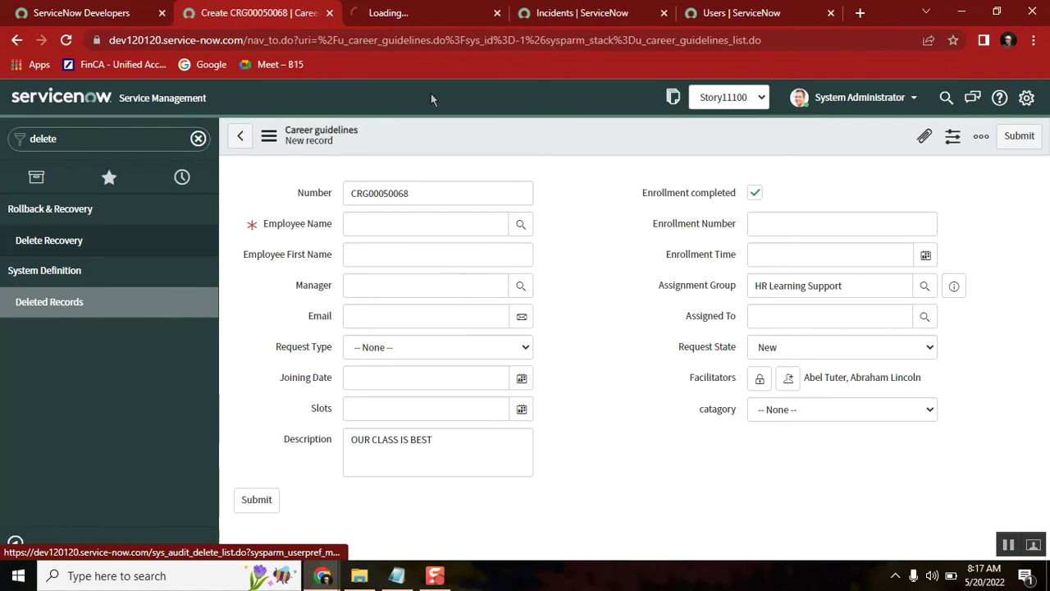
left_click(401, 8)
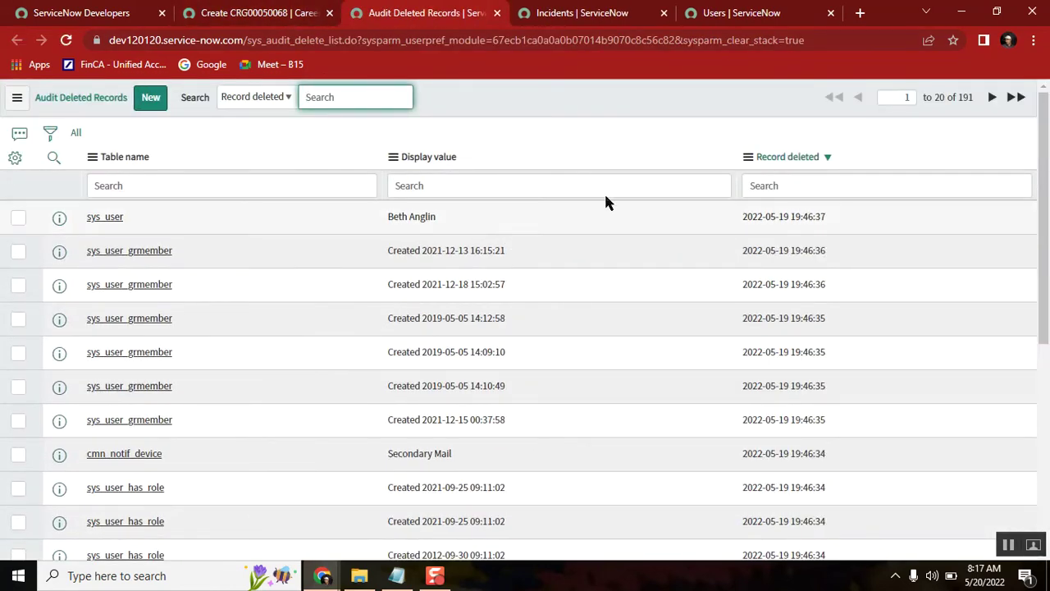
left_click(273, 17)
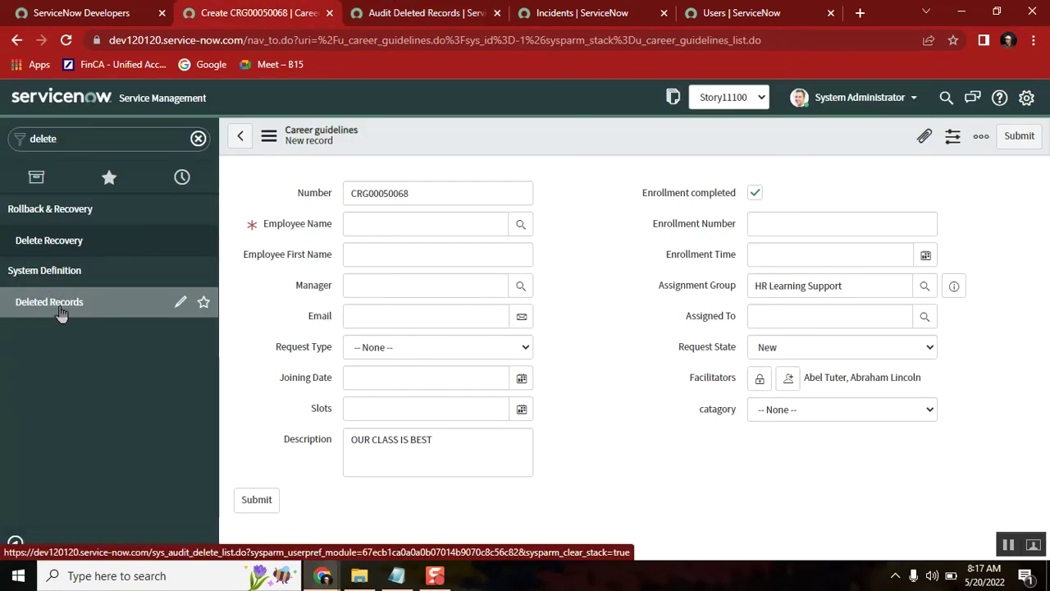
left_click(441, 14)
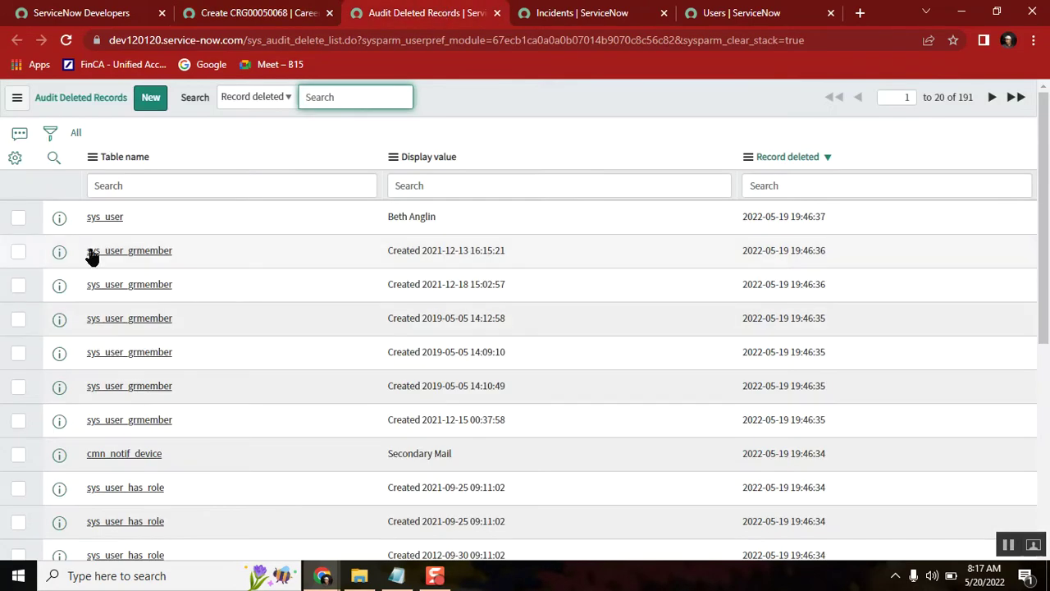
Step: Select the deleted sys_user record in the Audit Deleted Records list and undelete it
left_click(20, 220)
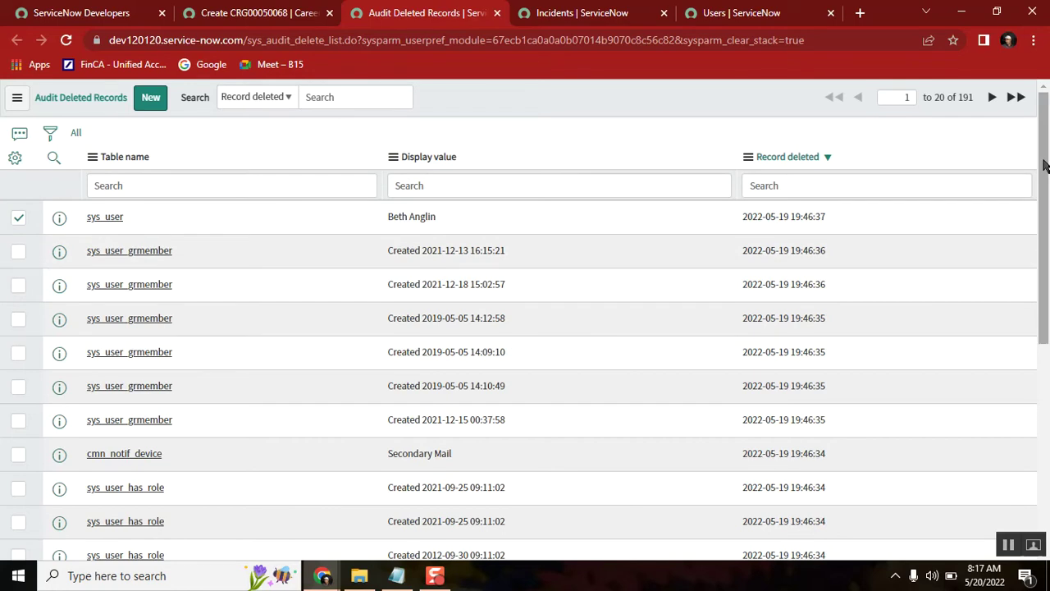
left_click_drag(1044, 165, 1046, 439)
mouse_move(1044, 391)
left_mouse_down()
mouse_move(1044, 185)
mouse_move(1044, 374)
left_mouse_up()
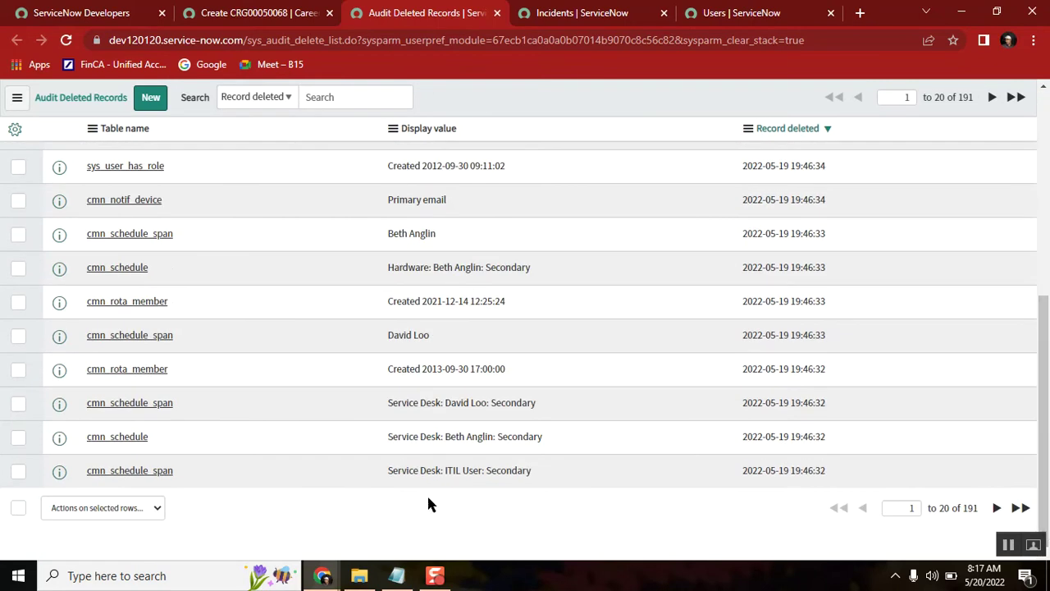
left_click(113, 513)
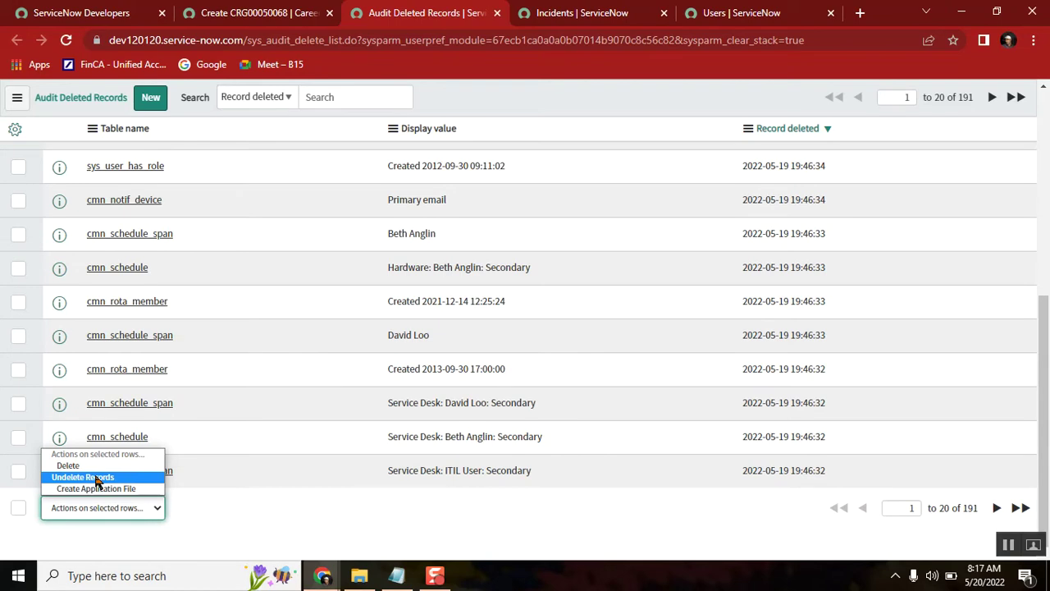
left_click(96, 478)
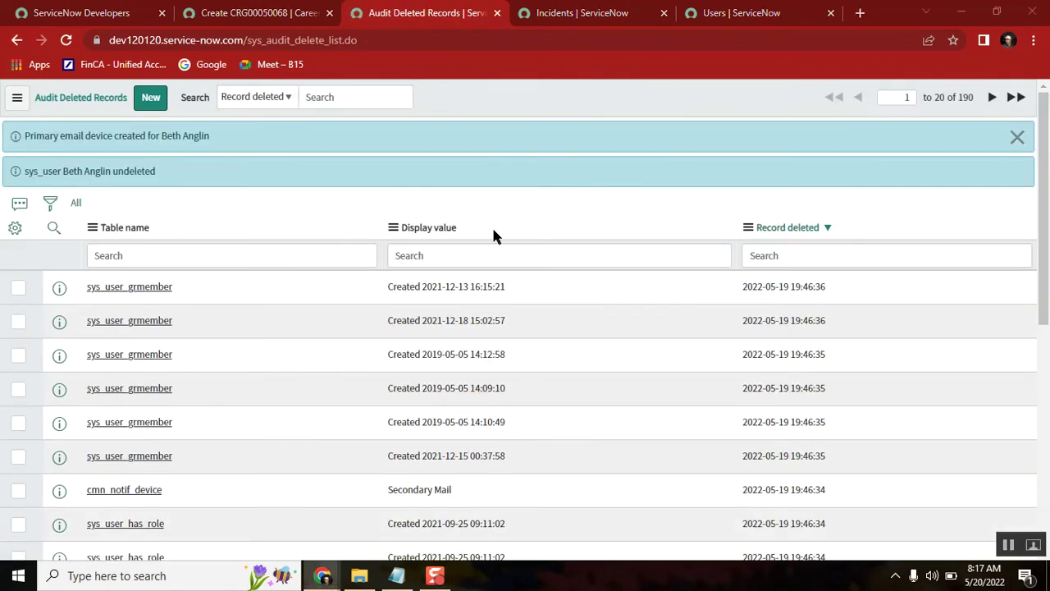
Step: Return to the Incidents list, refresh all records, and filter Caller by the restored user's name
left_click(601, 16)
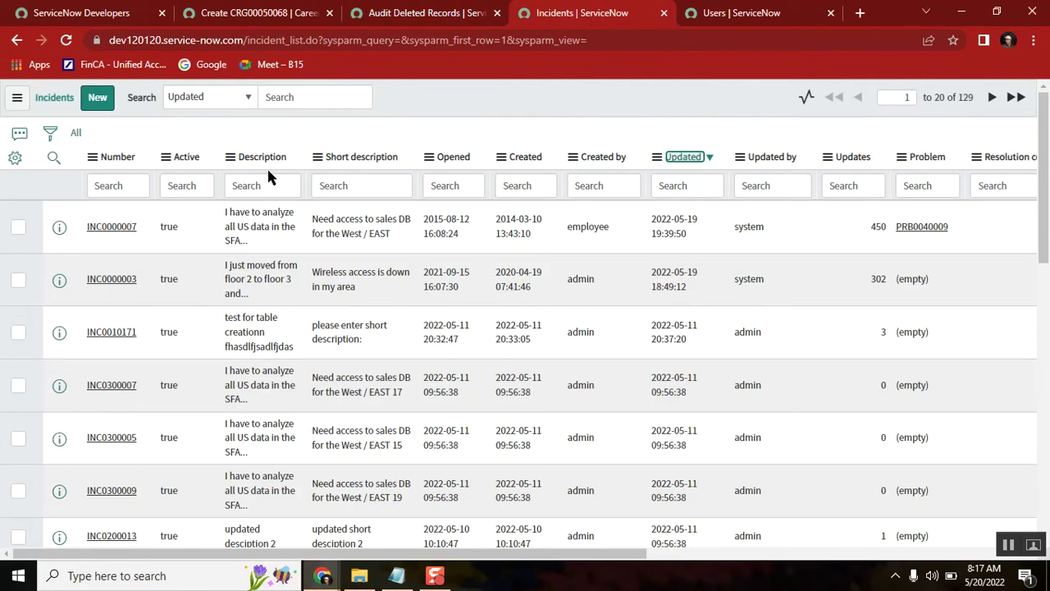
left_click(75, 134)
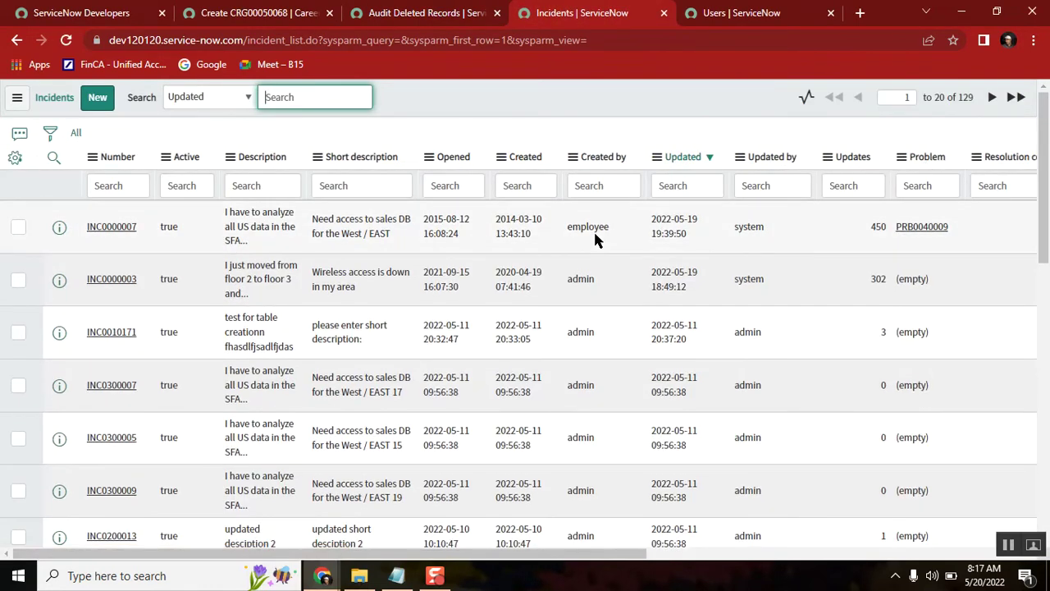
mouse_move(355, 556)
left_click_drag(355, 554, 758, 543)
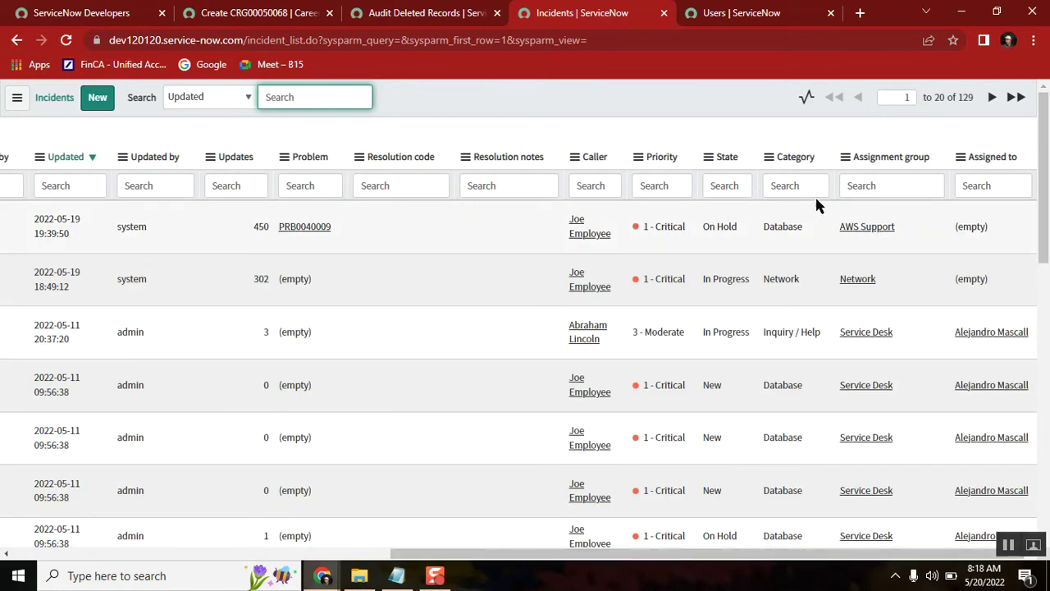
left_click(602, 185)
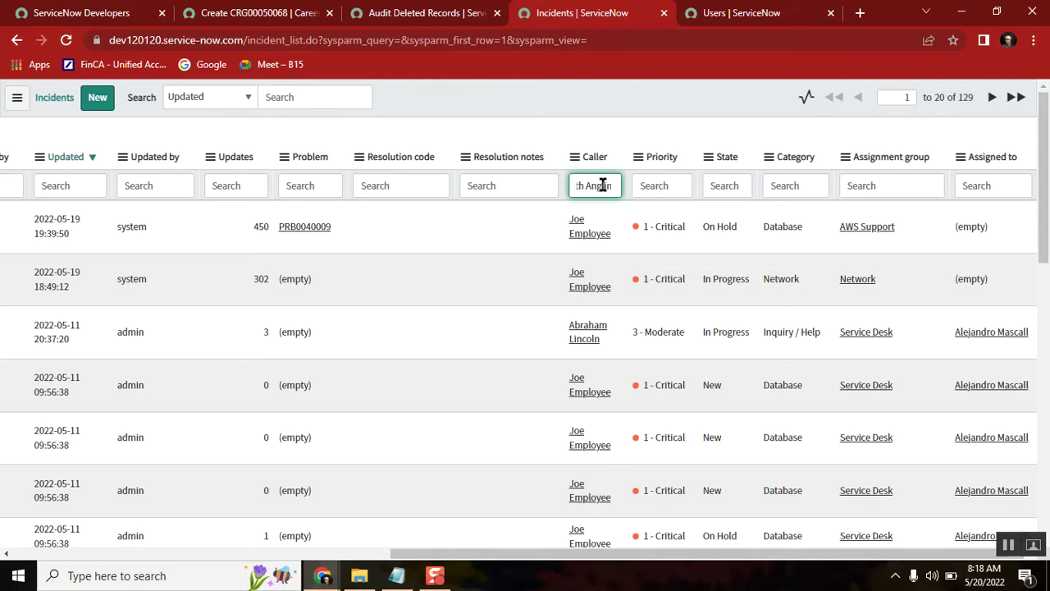
key("Return")
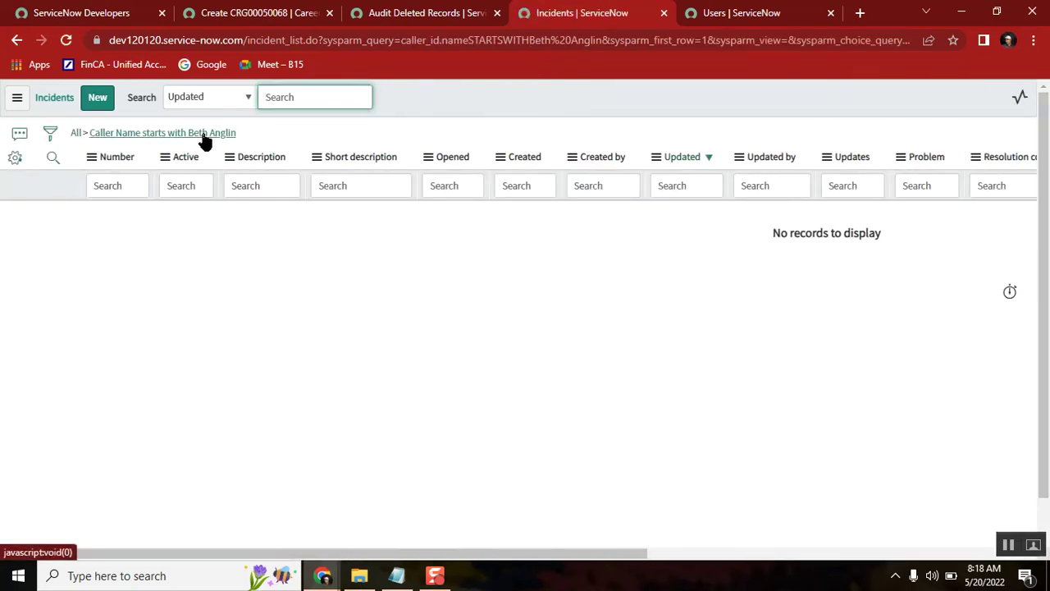
left_click(203, 136)
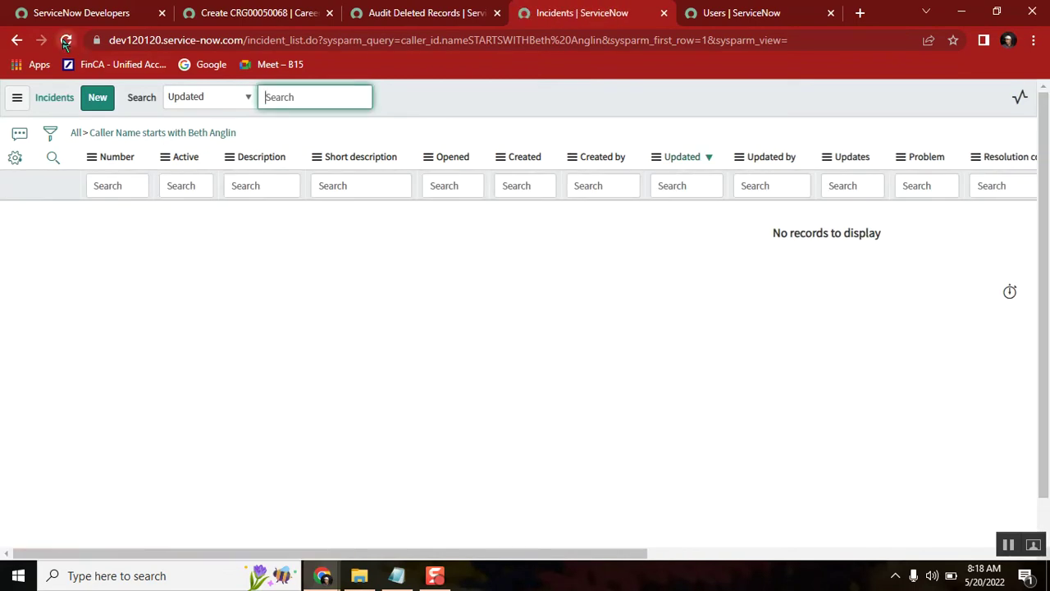
left_click(65, 40)
Step: Refresh the name-filtered Users list to check the restored user, and rerun the caller filter on the Incidents list
left_click(779, 17)
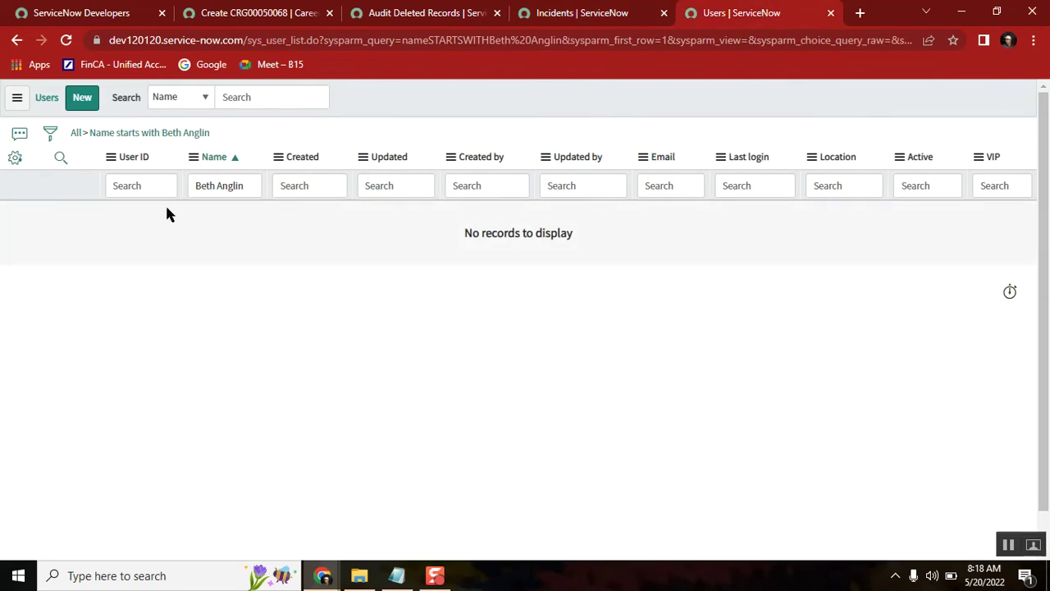
left_click(165, 140)
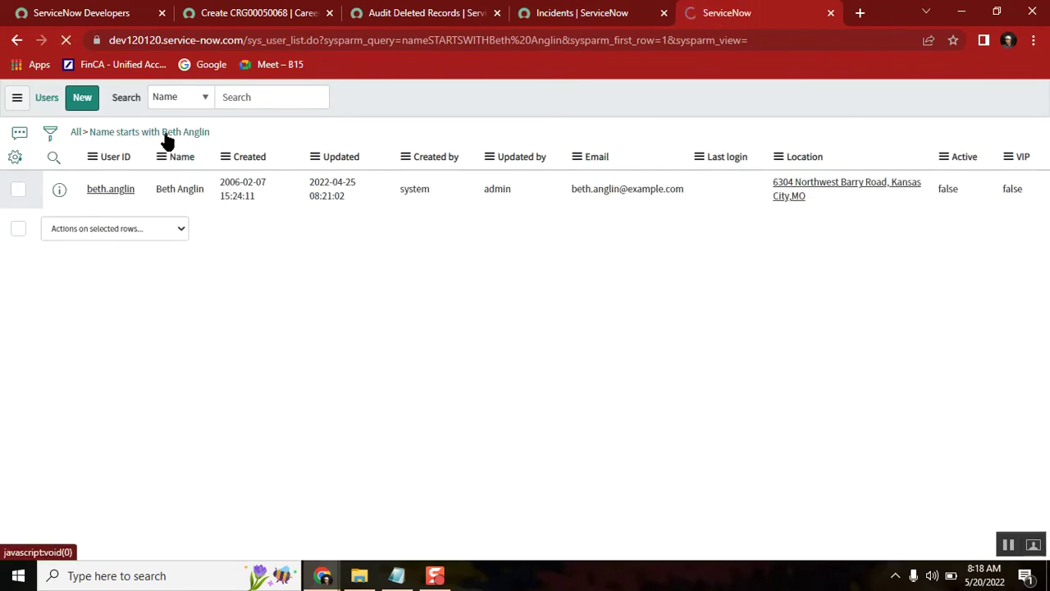
left_click(578, 13)
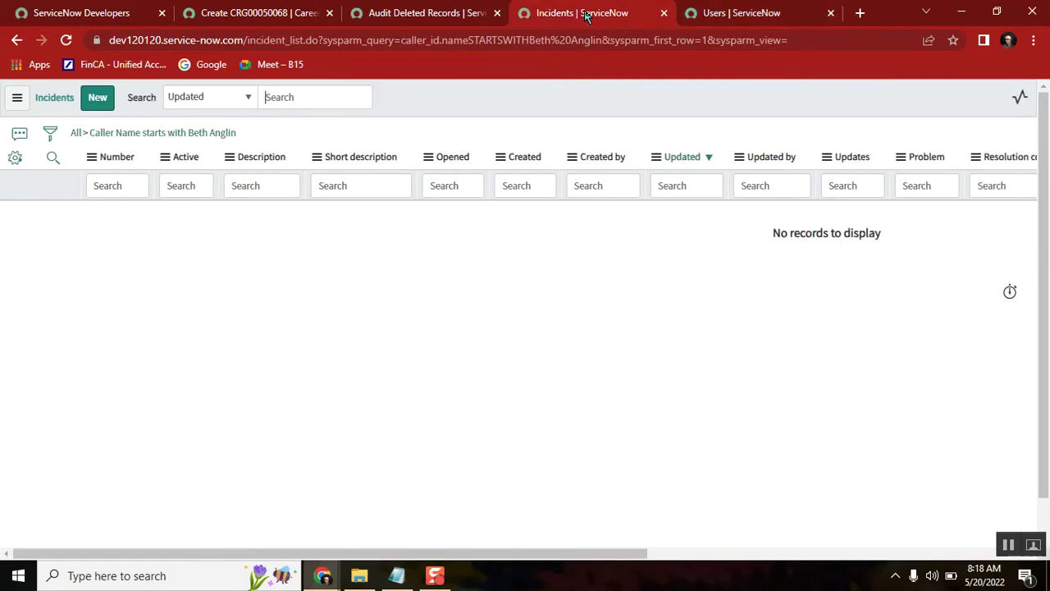
left_click(208, 137)
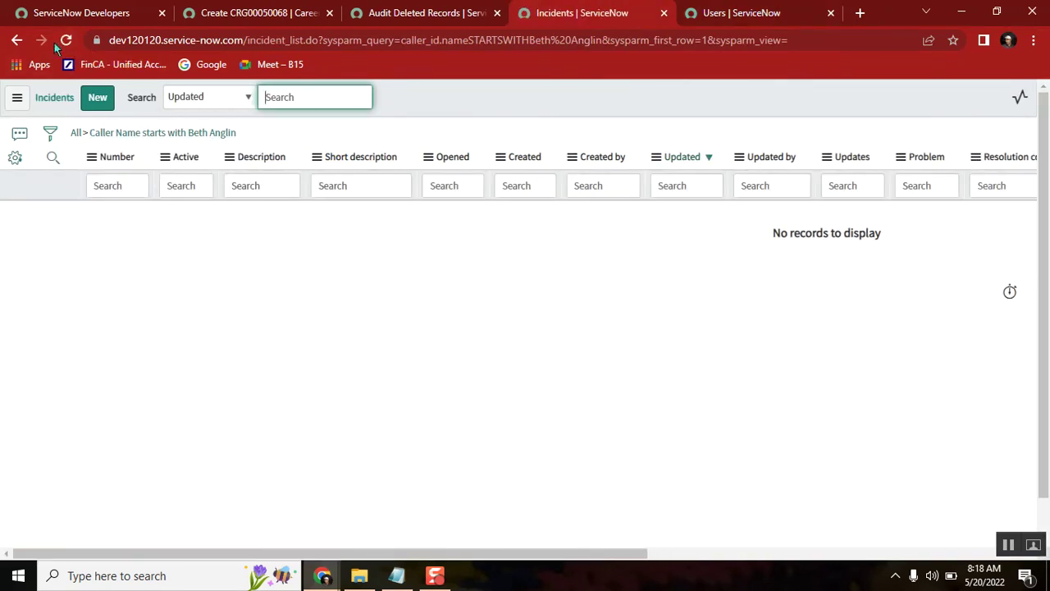
left_click(67, 41)
Step: Clear the Incidents filter, show the incidents matching the Caller of INC0000007, and review the total record count
left_click(75, 134)
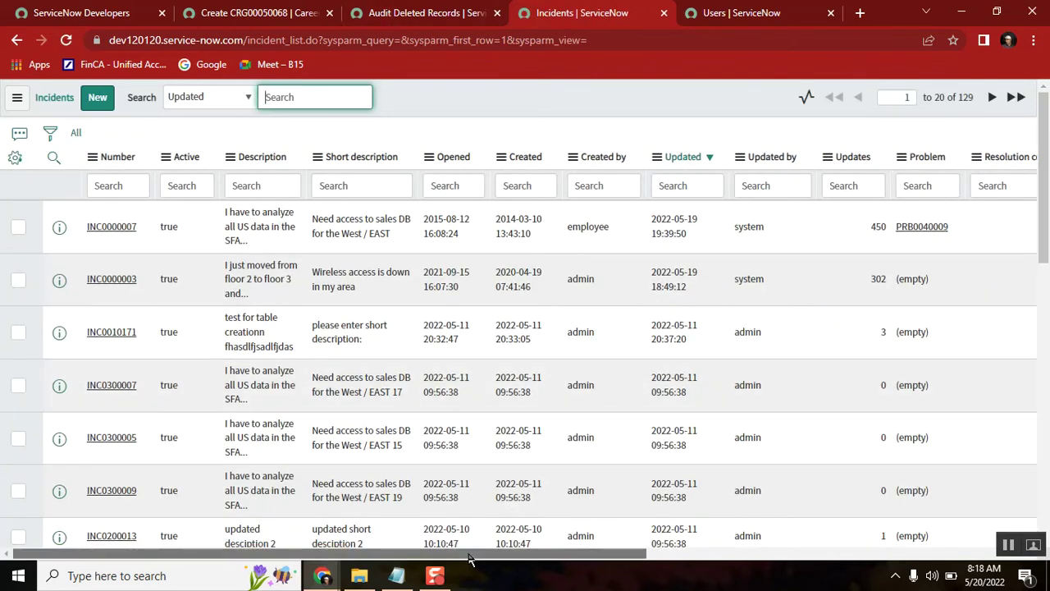
left_click_drag(469, 558, 835, 565)
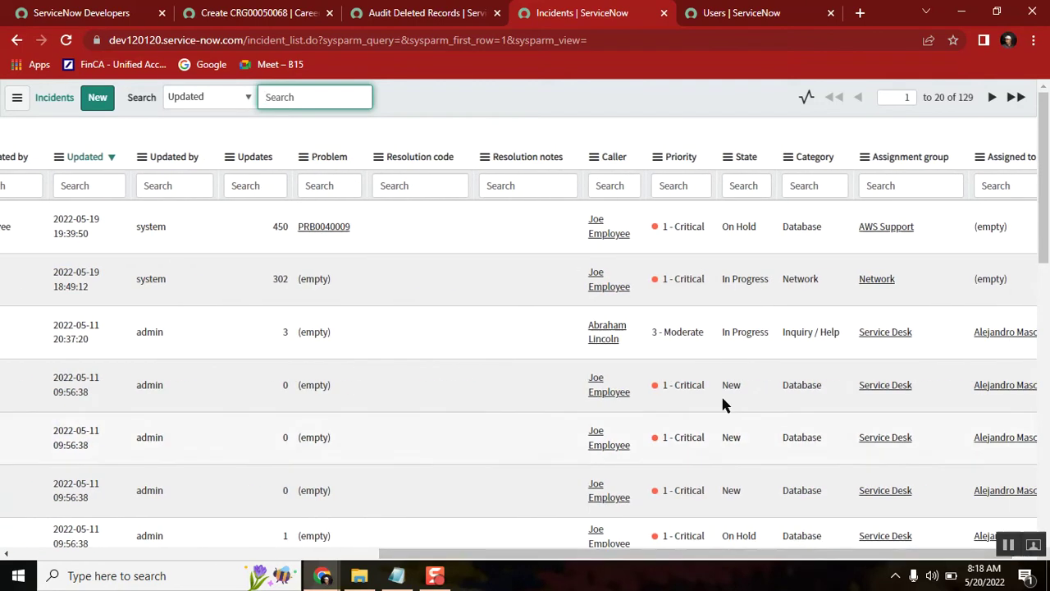
right_click(601, 235)
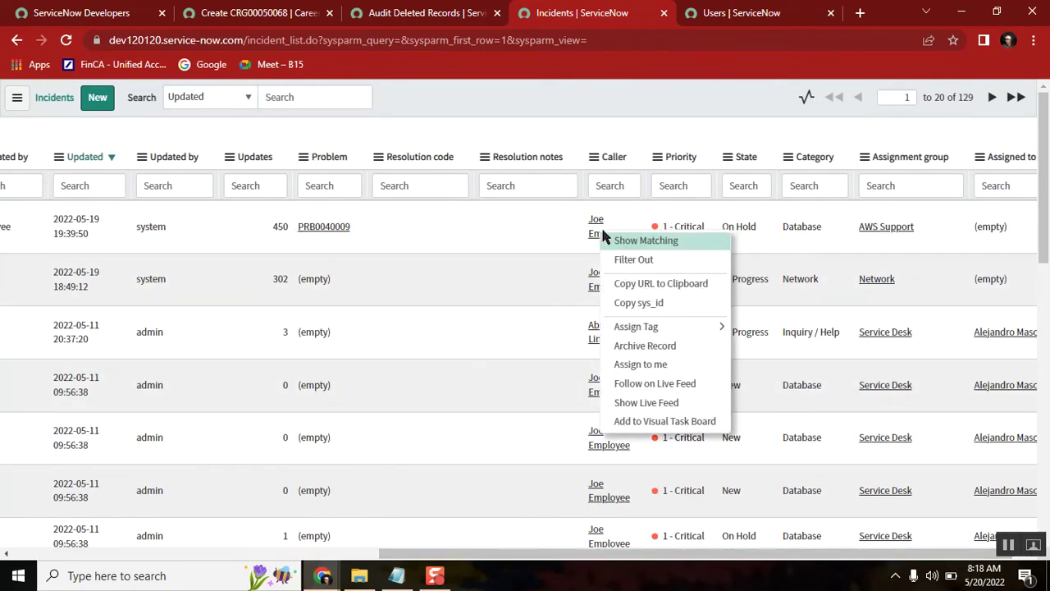
left_click(653, 246)
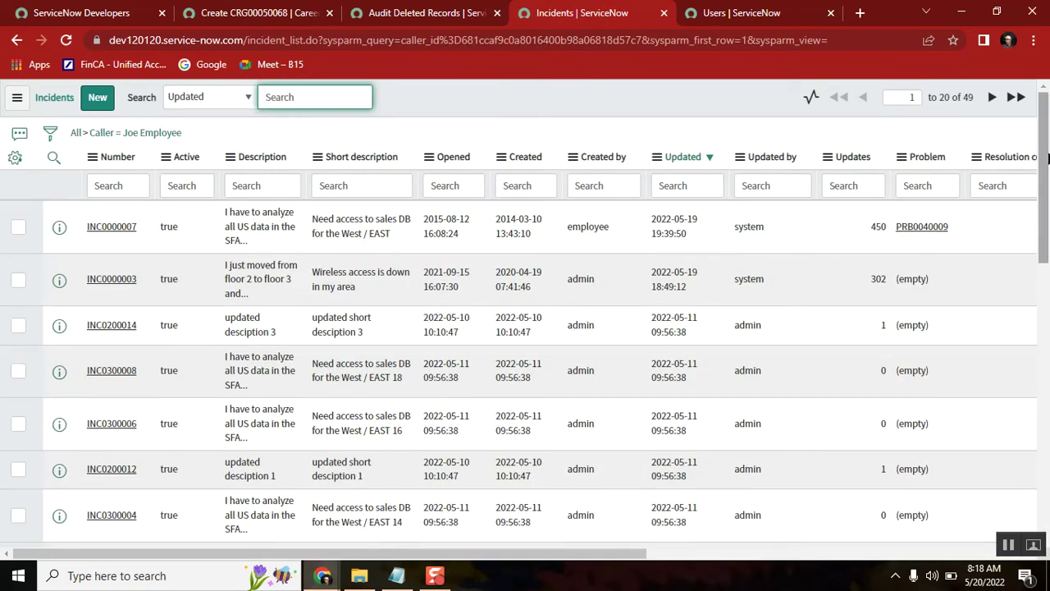
left_click_drag(1041, 161, 1017, 159)
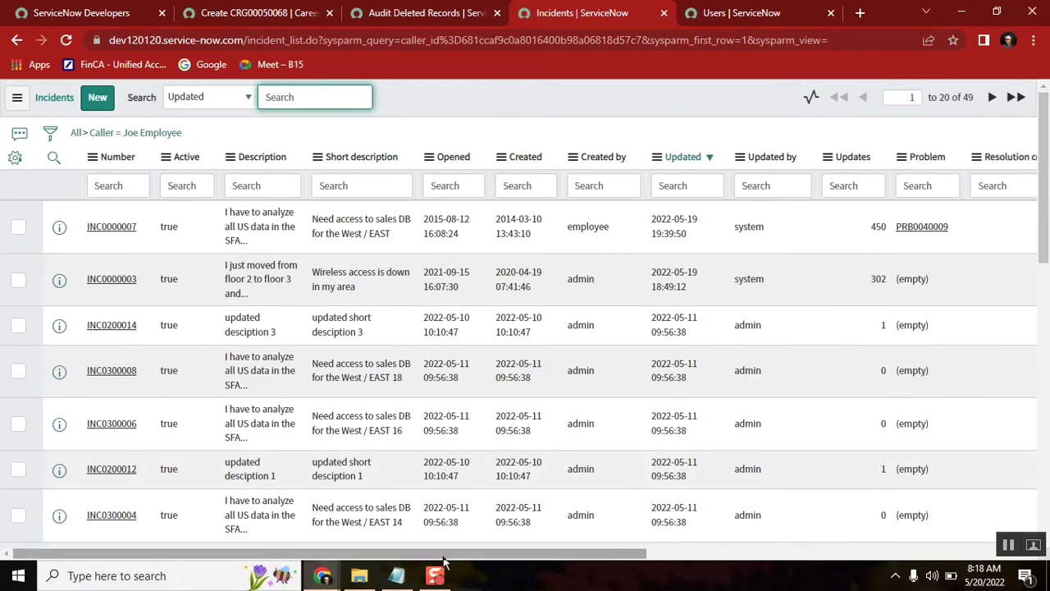
left_click_drag(439, 556, 666, 558)
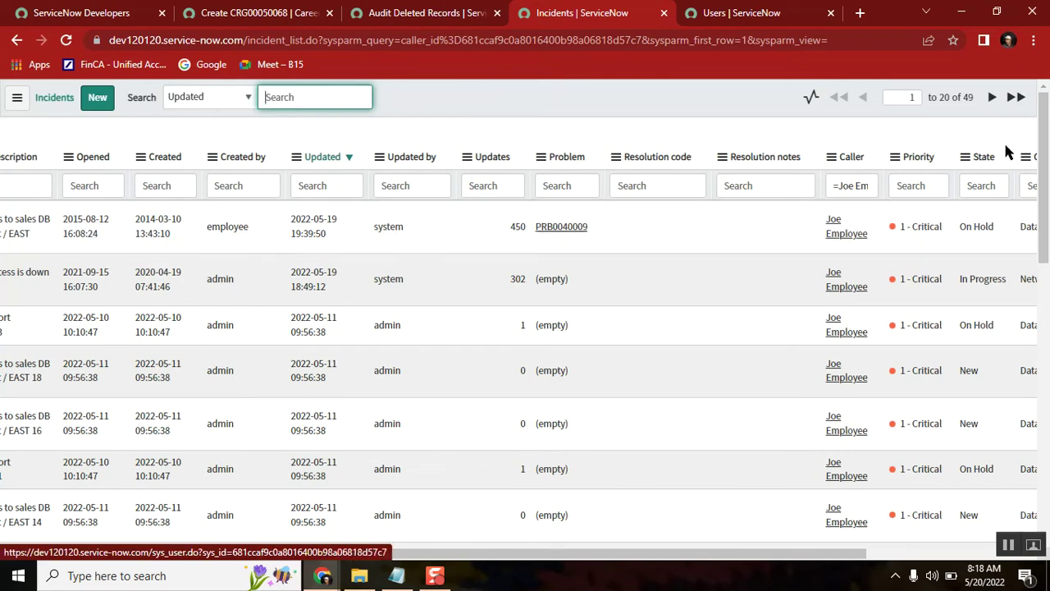
left_click(972, 95)
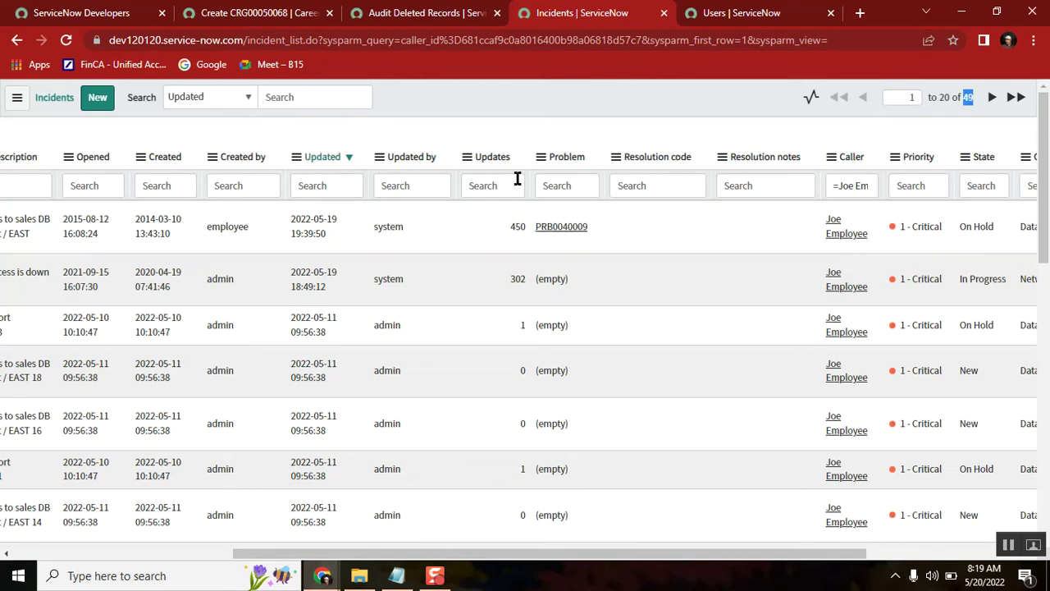
left_click_drag(342, 551, 62, 513)
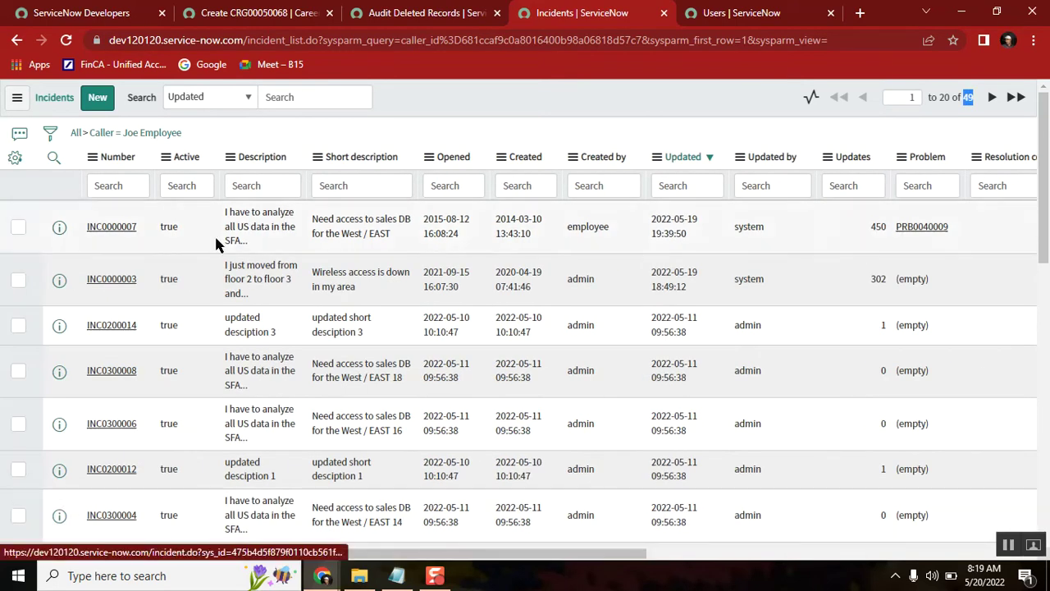
left_click(191, 129)
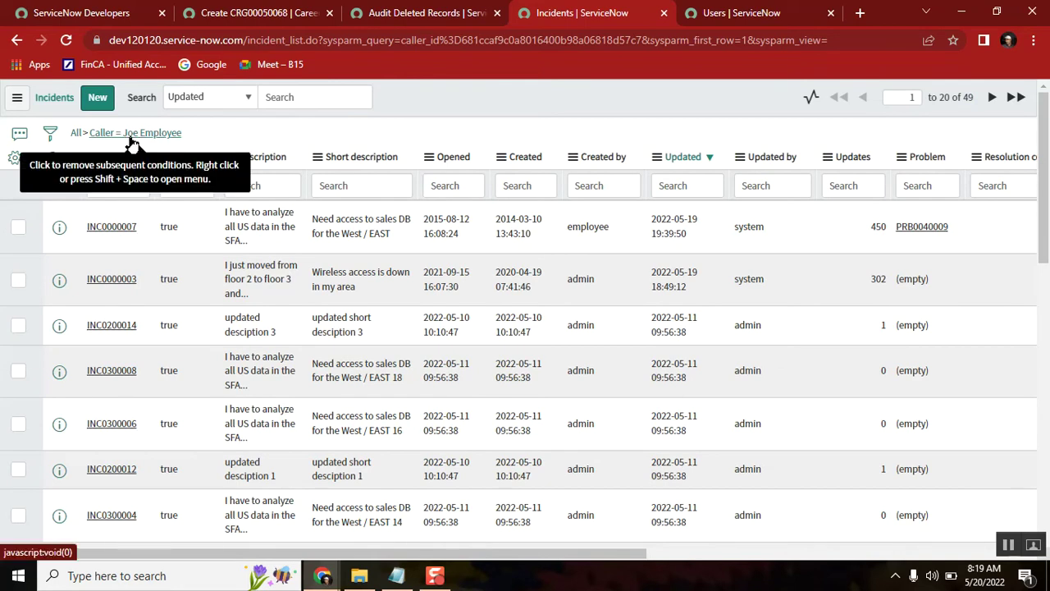
Step: Copy the caller's name from the Incidents Caller filter, filter the Users list's Name by it, and compare both lists
left_click_drag(599, 553, 931, 549)
left_click(661, 185)
key("ctrl+c")
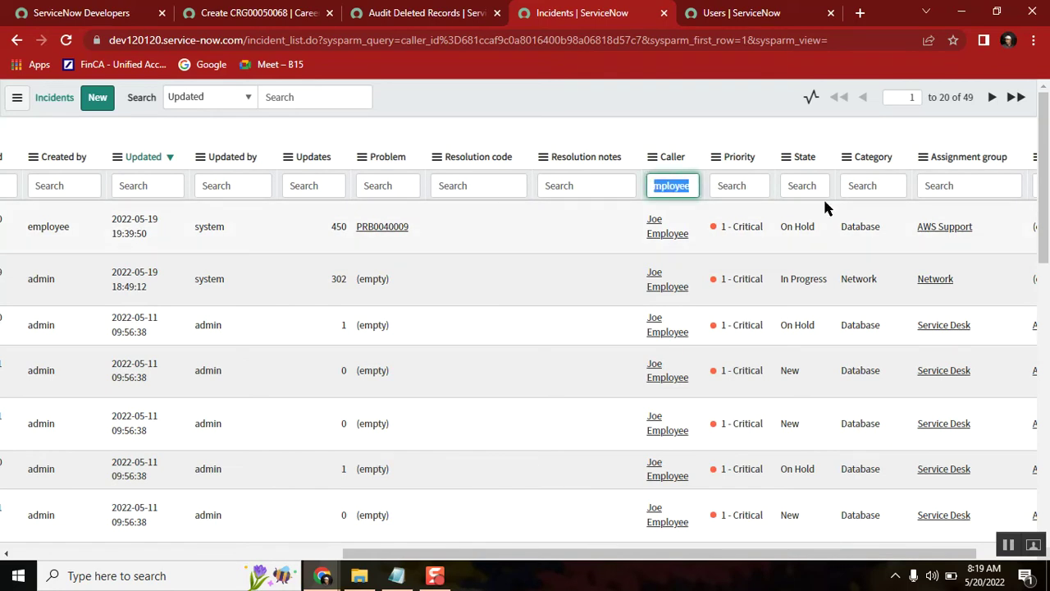
left_click(743, 13)
left_click(195, 185)
key("ctrl+a")
key("ctrl+v")
key("Return")
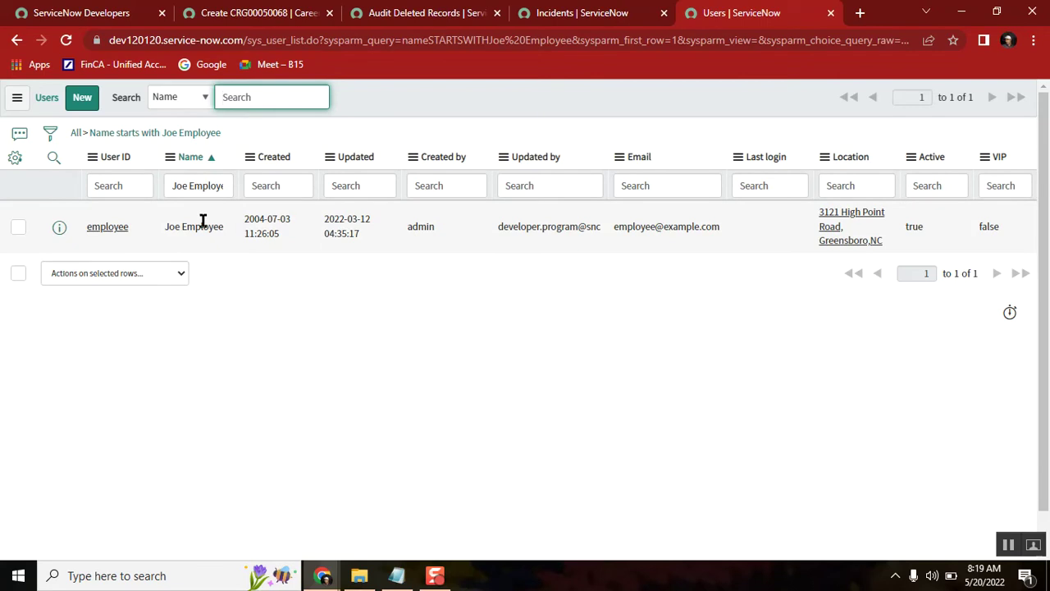
left_click(570, 25)
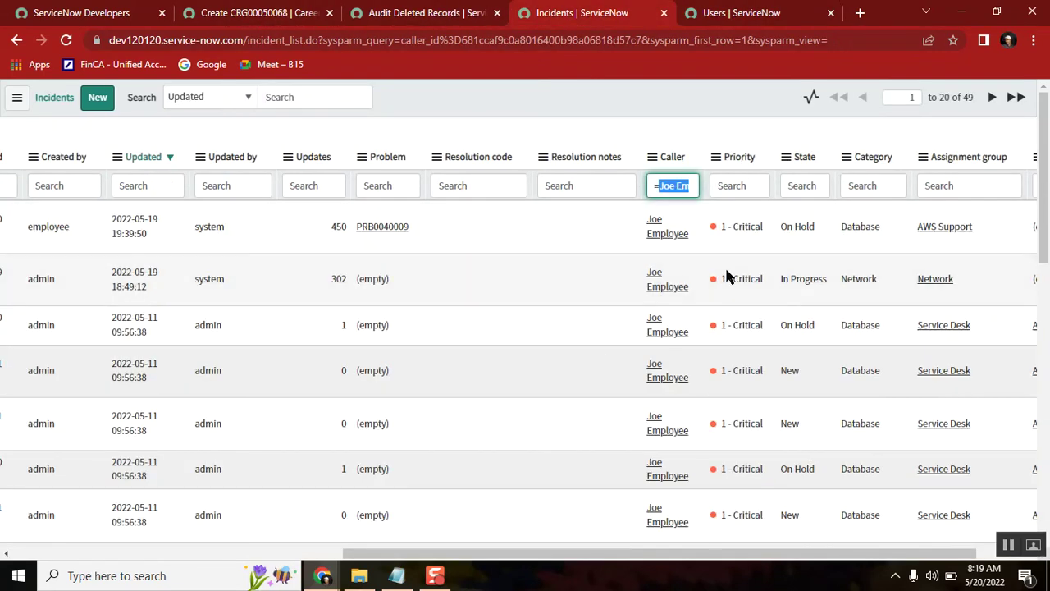
left_click(728, 23)
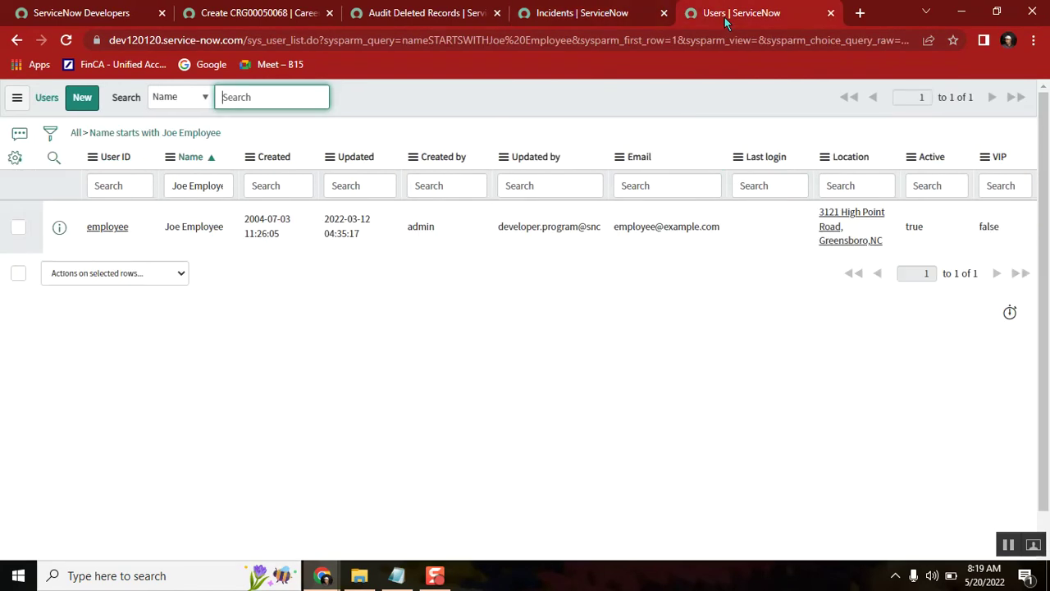
Step: Delete the selected user record from the name-filtered Users list, confirming the cascade deletion of its related records
left_click(20, 230)
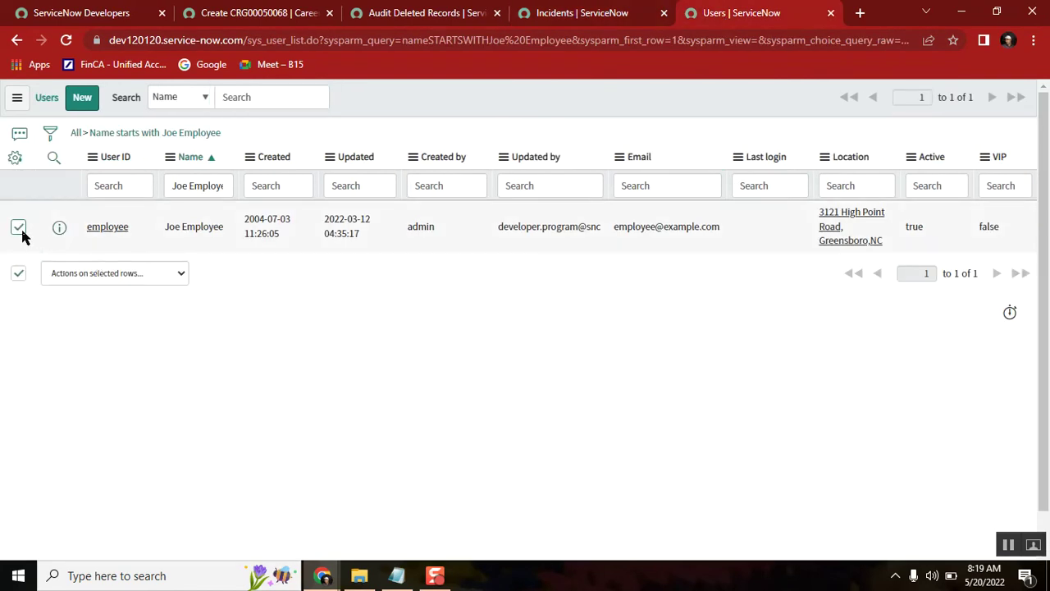
left_click(128, 279)
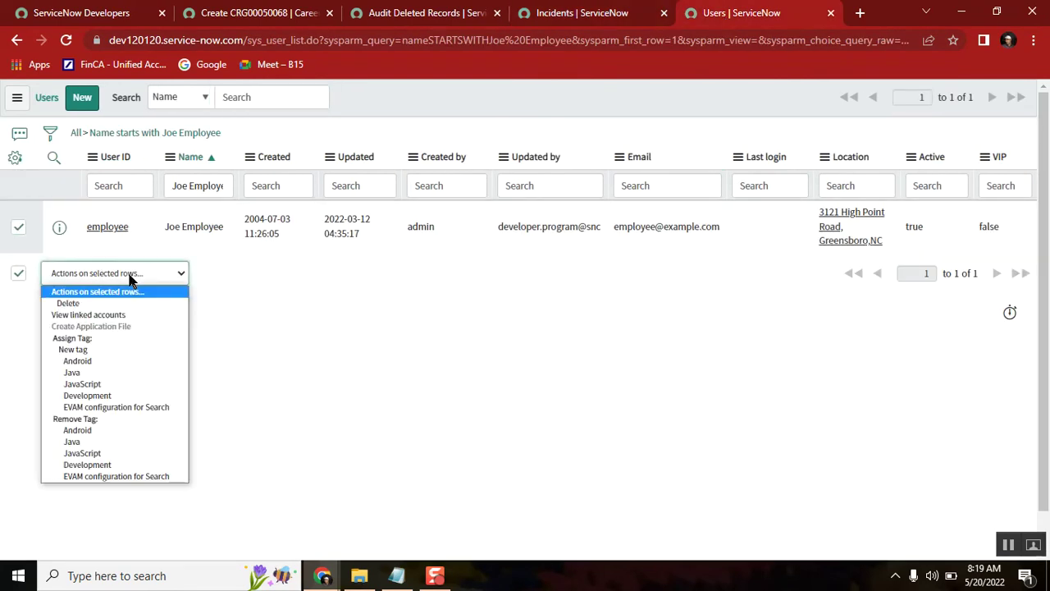
left_click(85, 308)
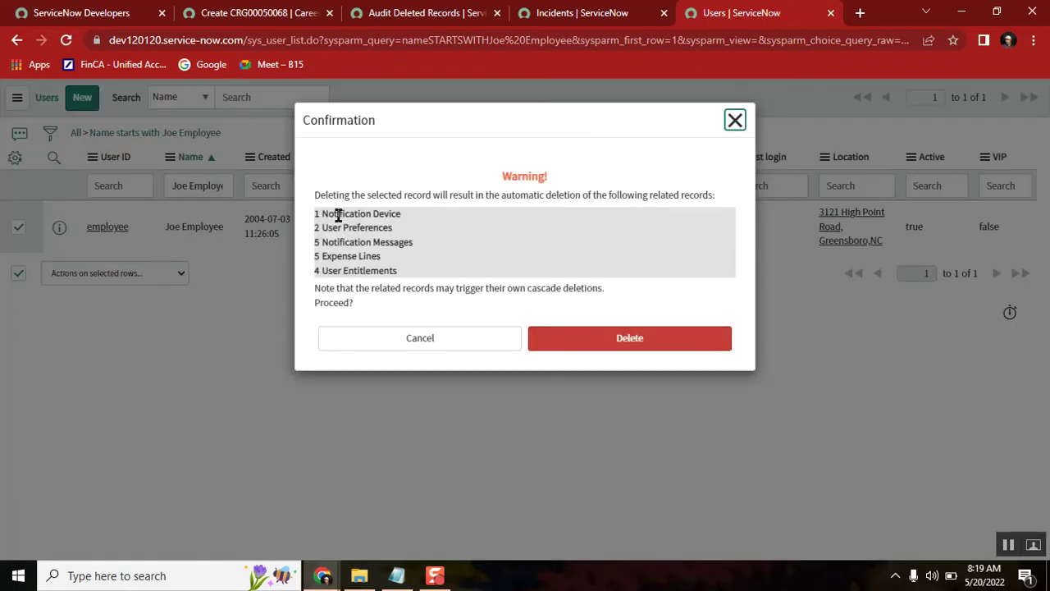
left_click(601, 341)
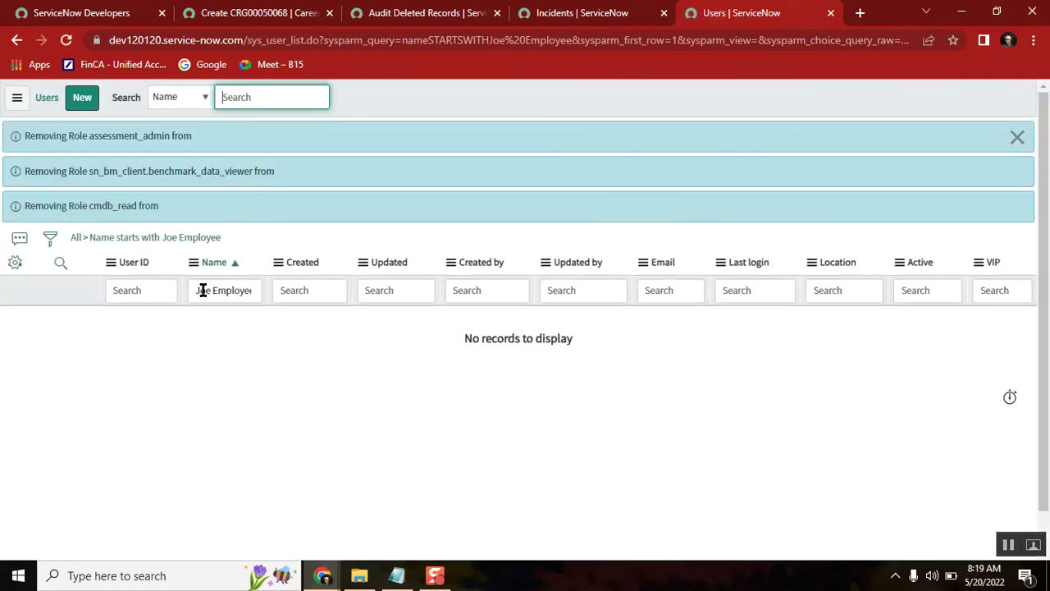
Step: Return to the Incidents list and review the total record count for incidents filtered by the deleted caller
left_click(564, 13)
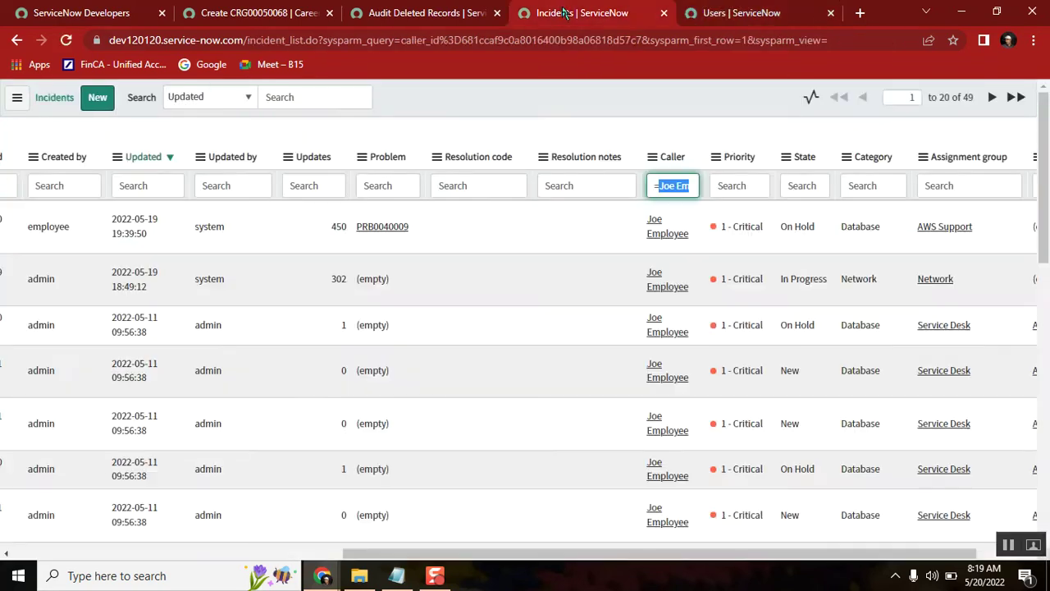
double_click(968, 97)
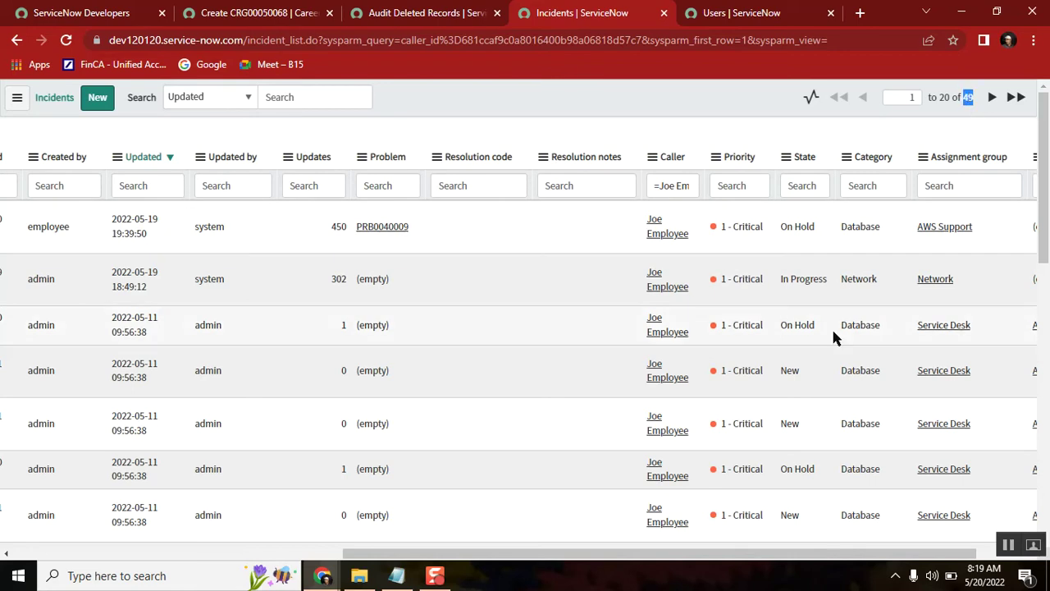
left_click_drag(504, 554, 16, 546)
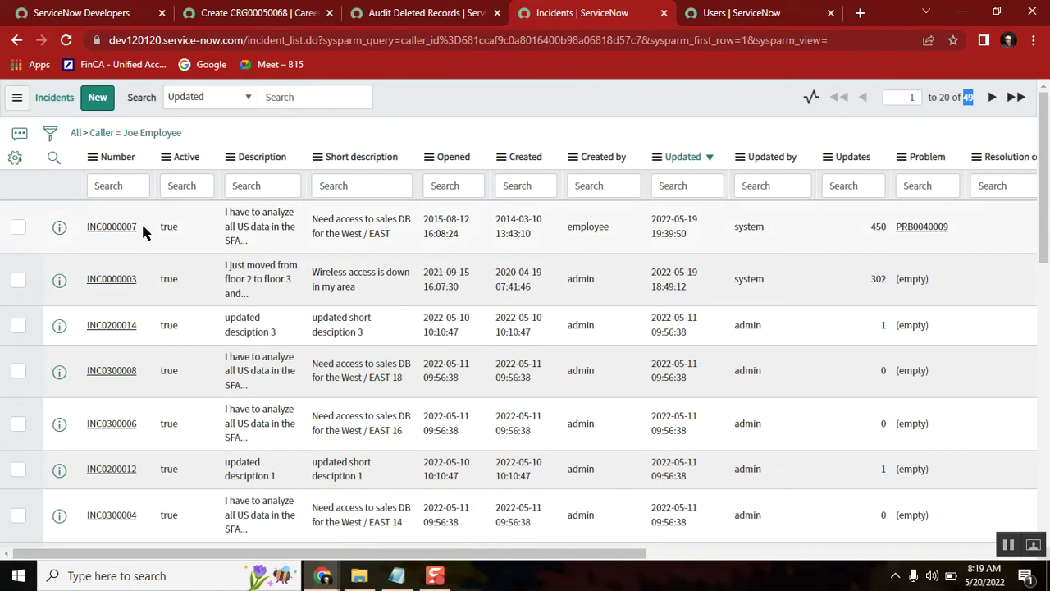
Step: Copy the number INC0000007, rerun and clear the Caller filter, and filter the Incidents list's Number by it
left_click_drag(138, 227, 88, 234)
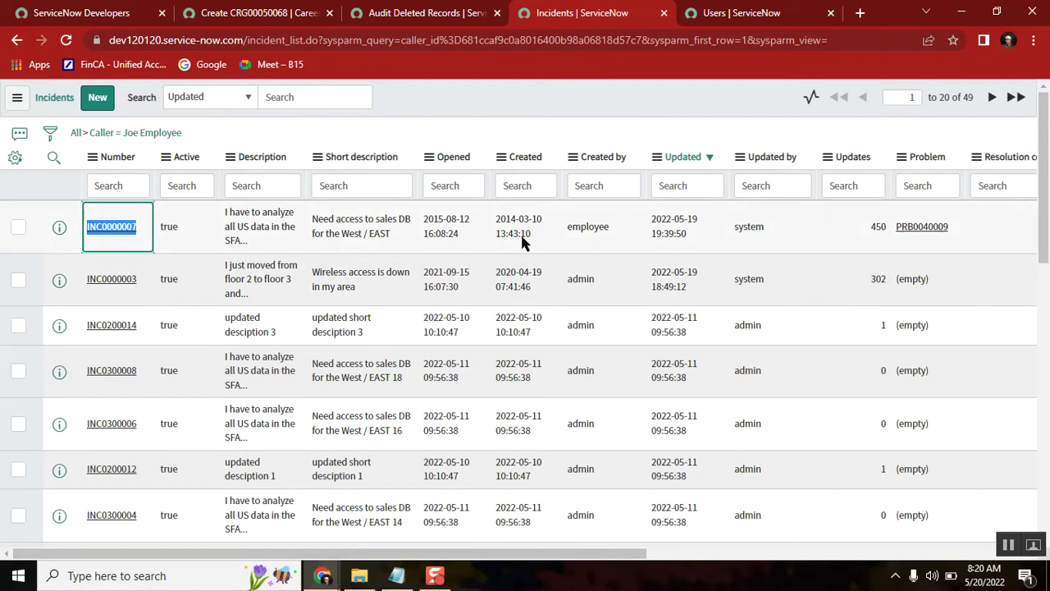
left_click_drag(572, 560, 891, 534)
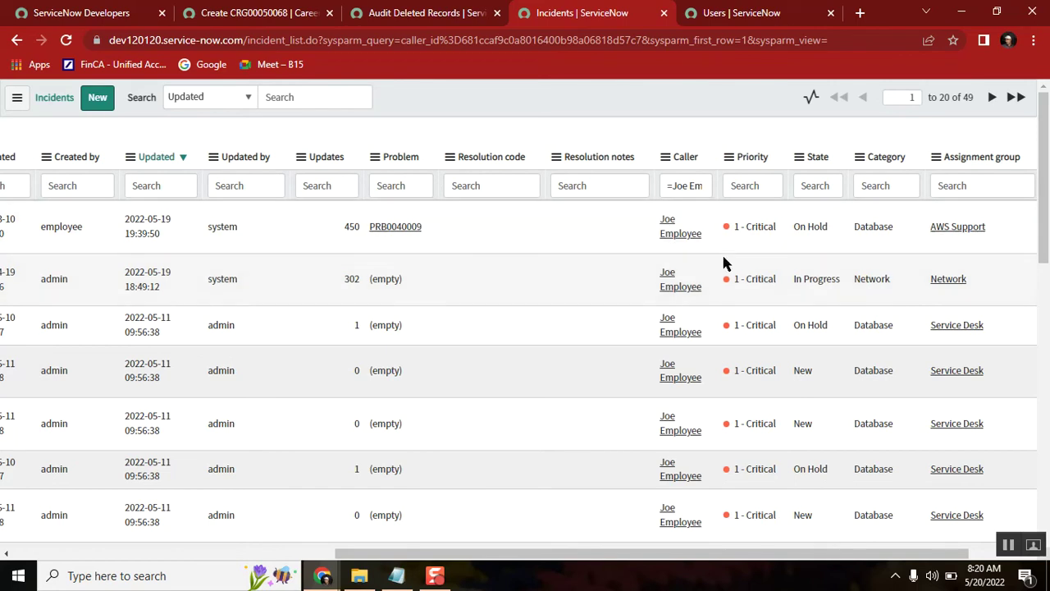
left_click_drag(480, 558, 129, 544)
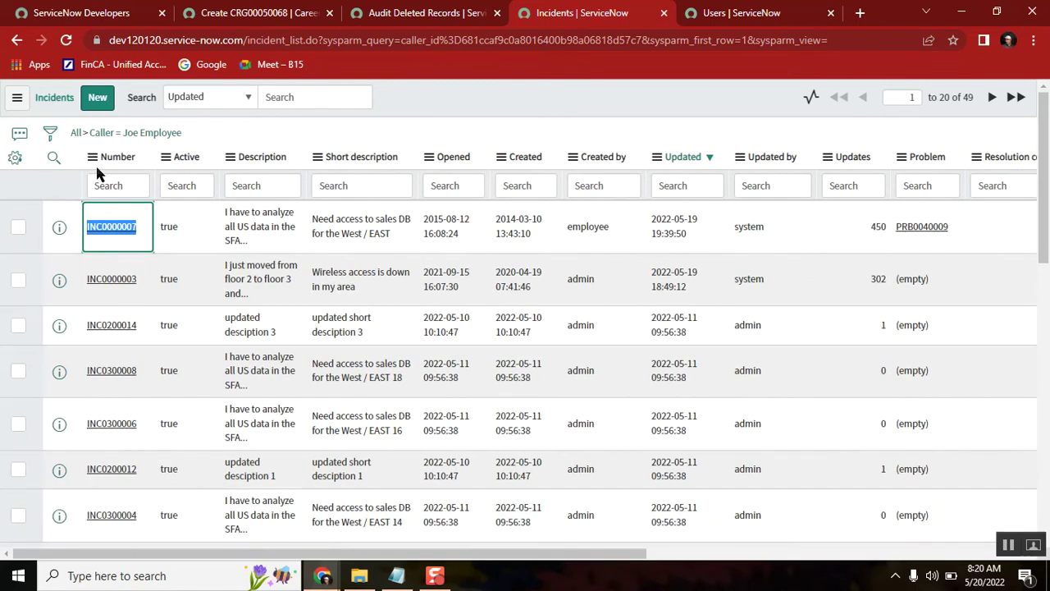
left_click(156, 140)
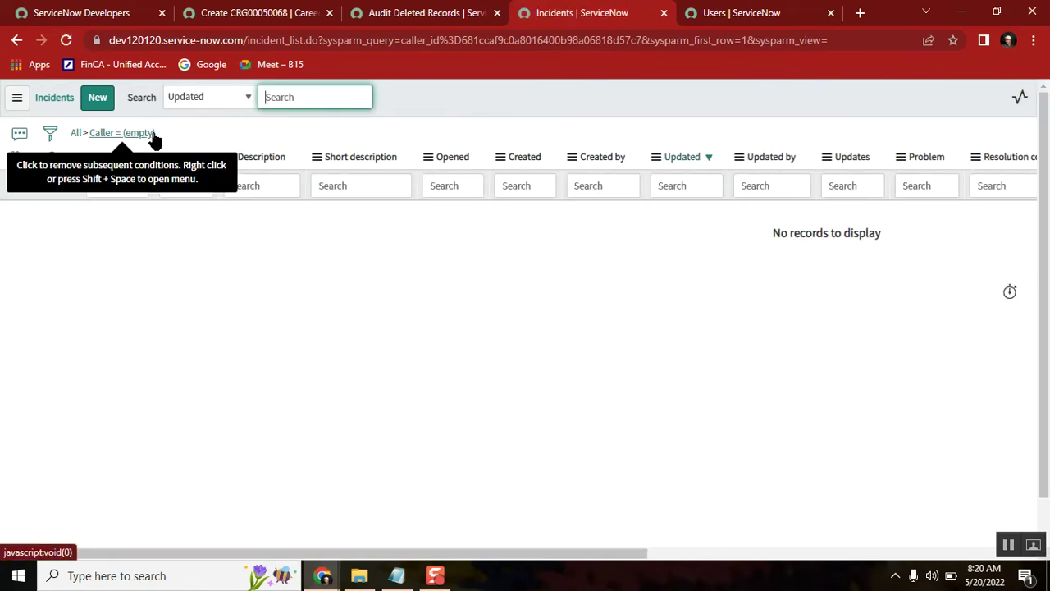
left_click(75, 133)
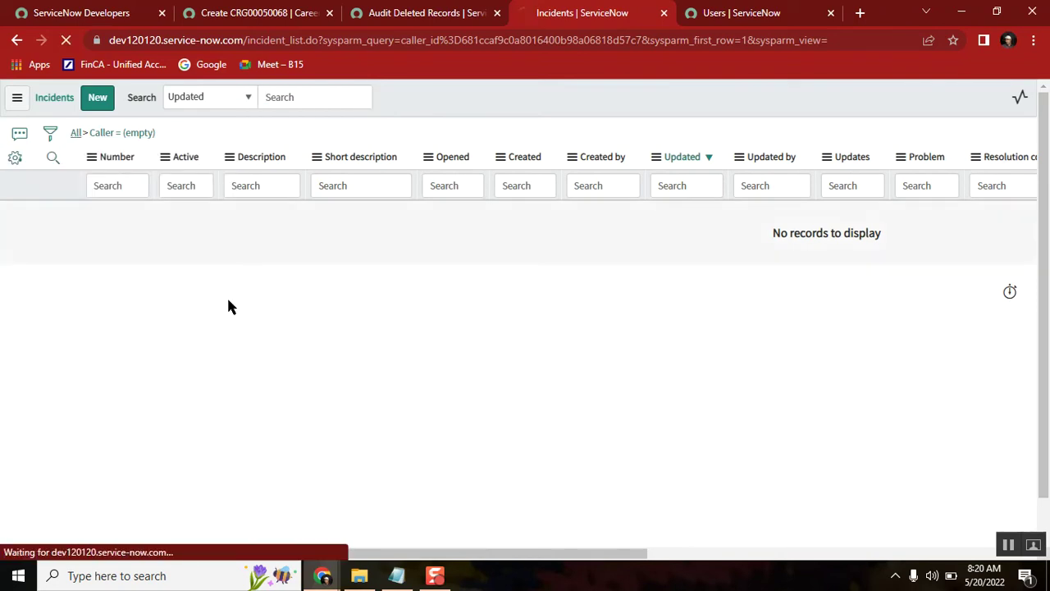
left_click(120, 182)
key("Down")
key("Return")
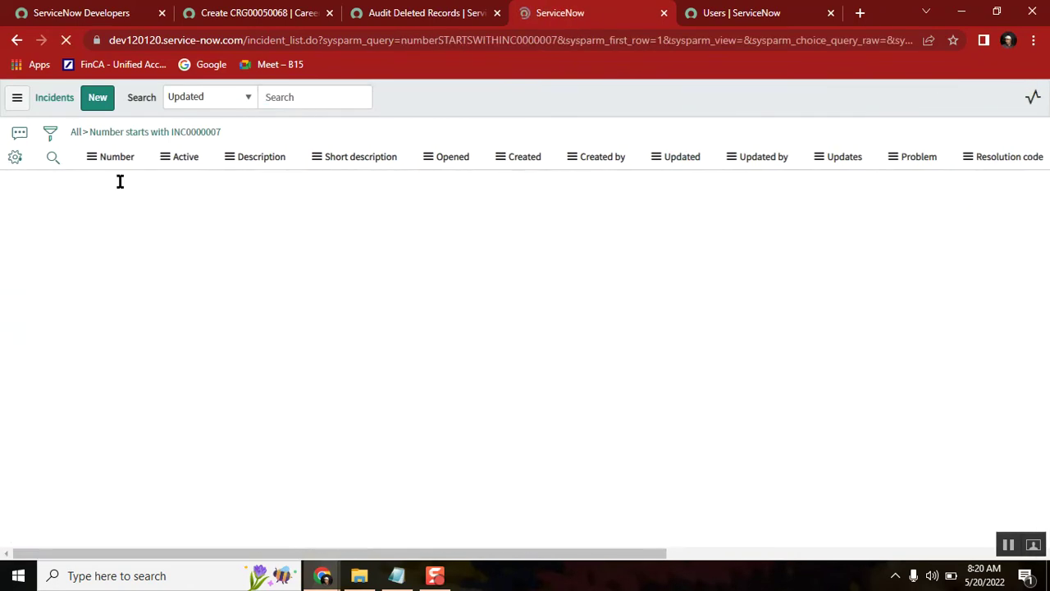
Step: Sort the filtered Incidents list by Caller and inspect the Caller value of INC0000007
left_click_drag(242, 555, 661, 565)
left_click(597, 158)
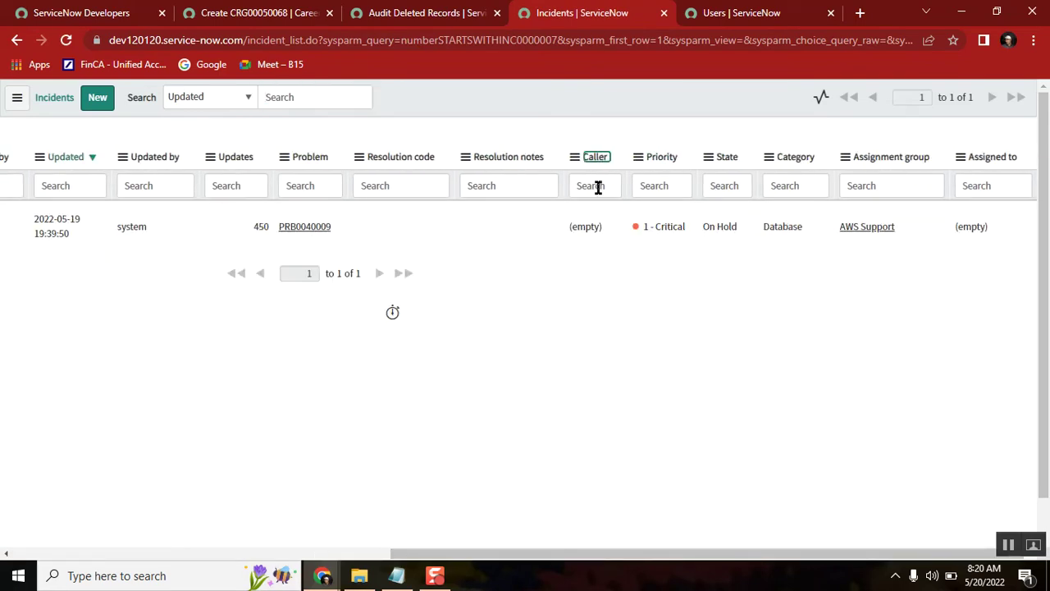
double_click(563, 227)
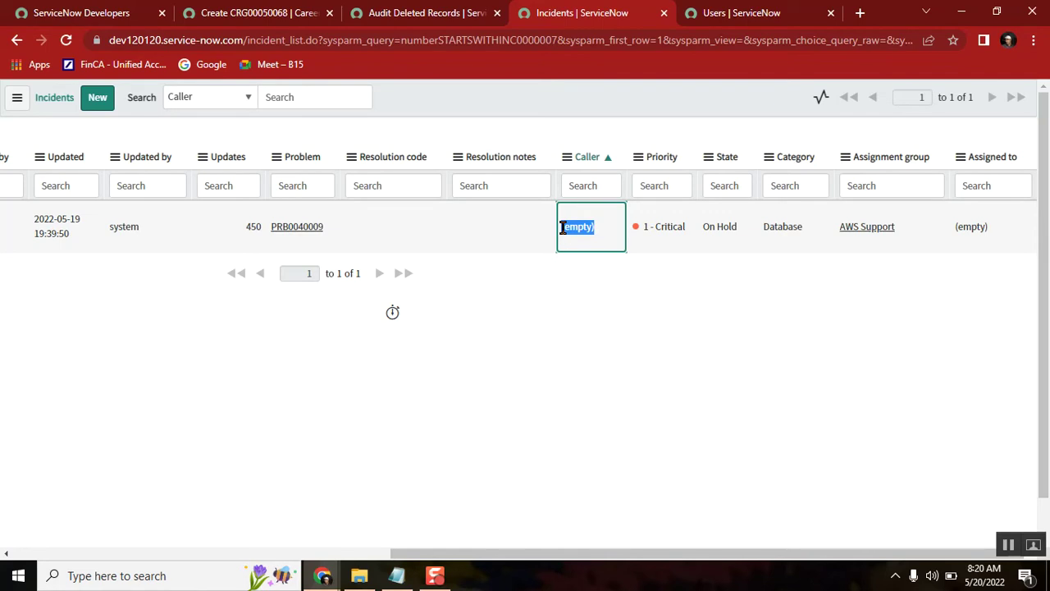
Step: Check the Users list, dismiss its role-removal notifications, and return to the Incidents list
left_click(733, 12)
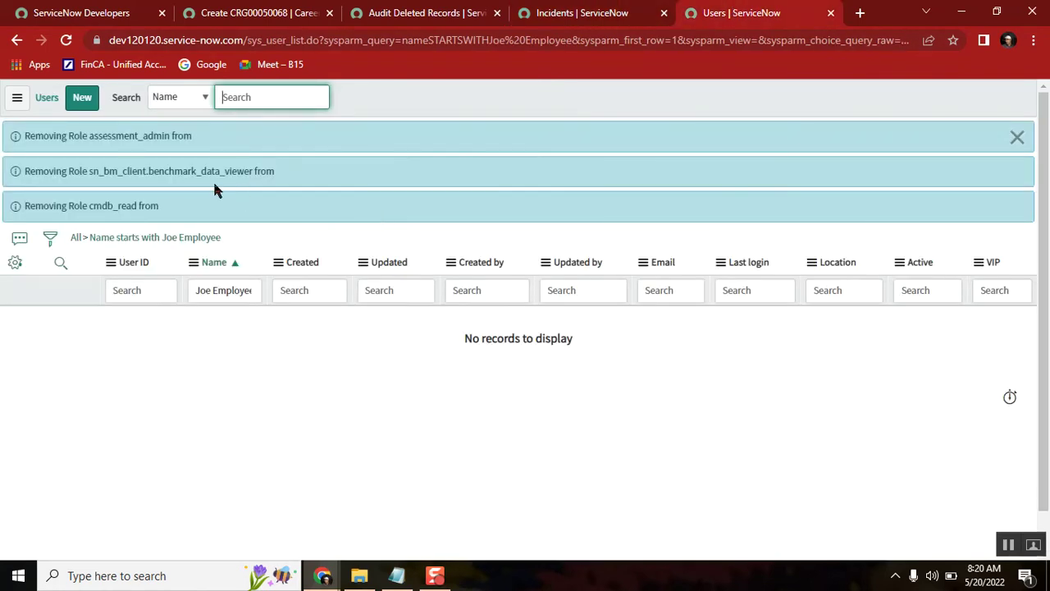
left_click(1017, 140)
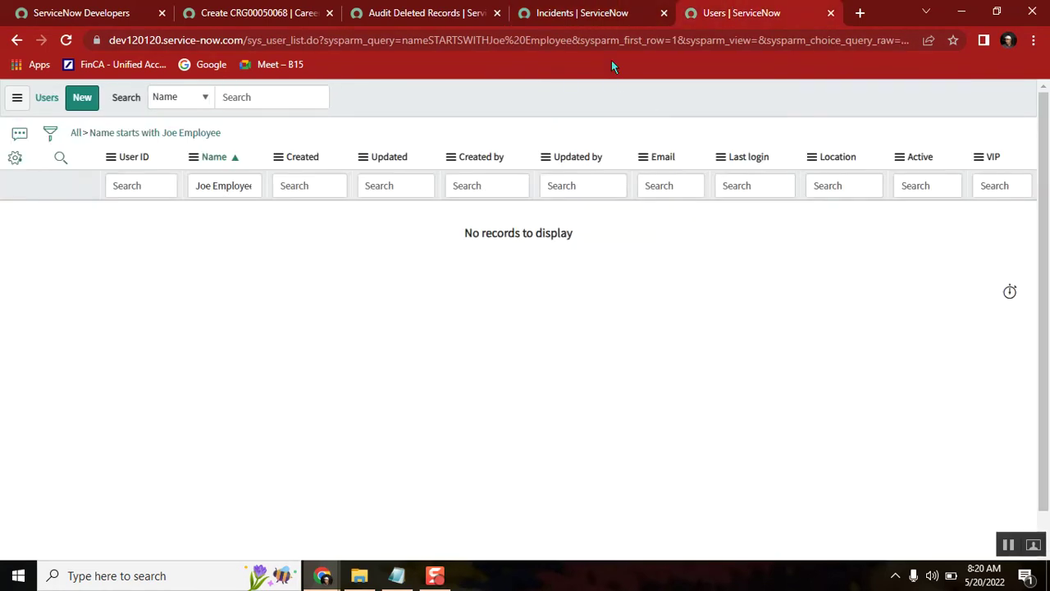
left_click(596, 18)
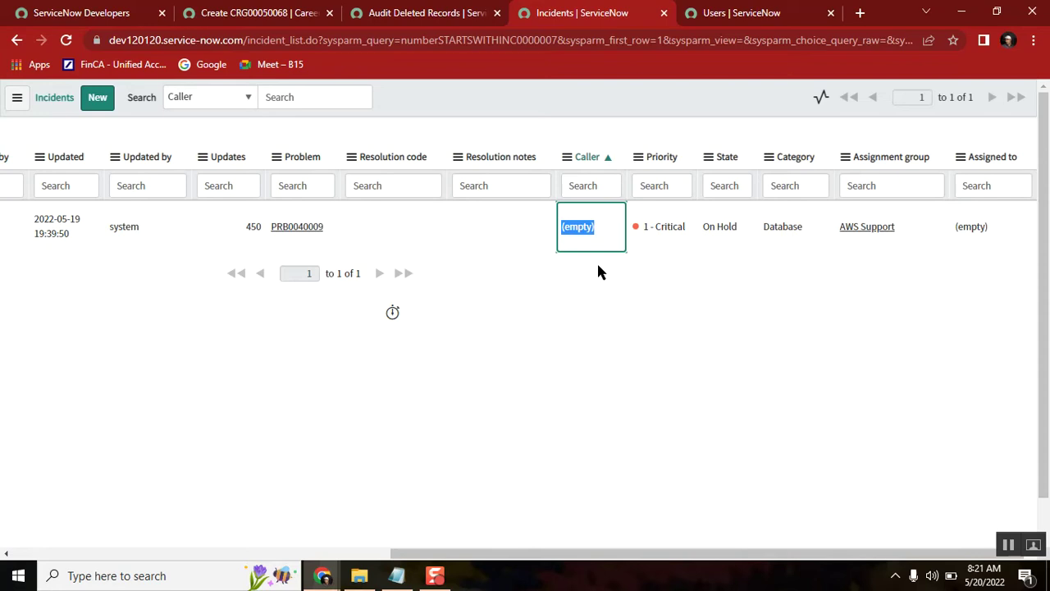
left_click(573, 285)
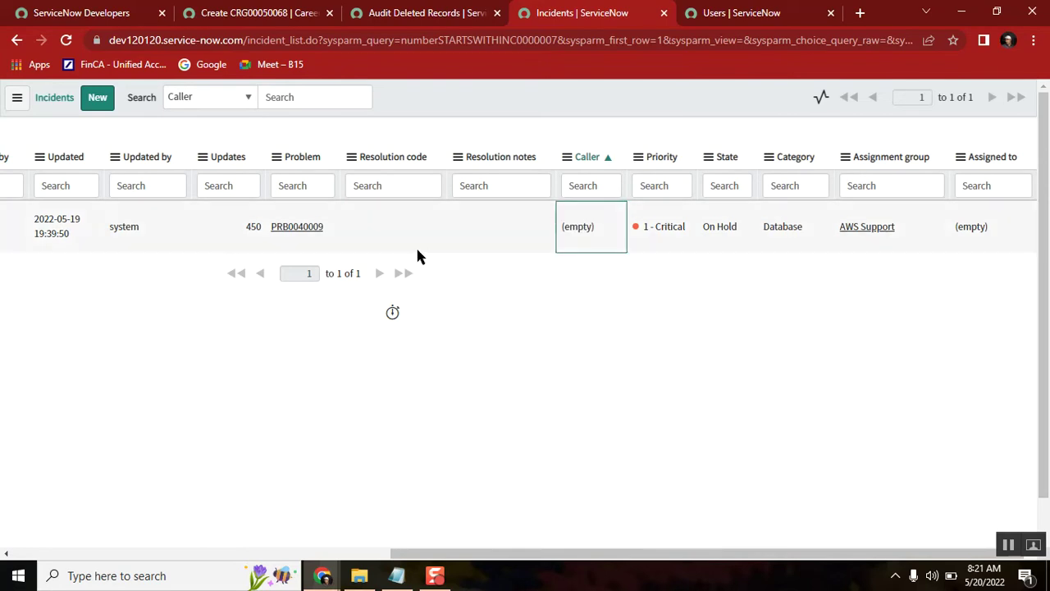
double_click(581, 226)
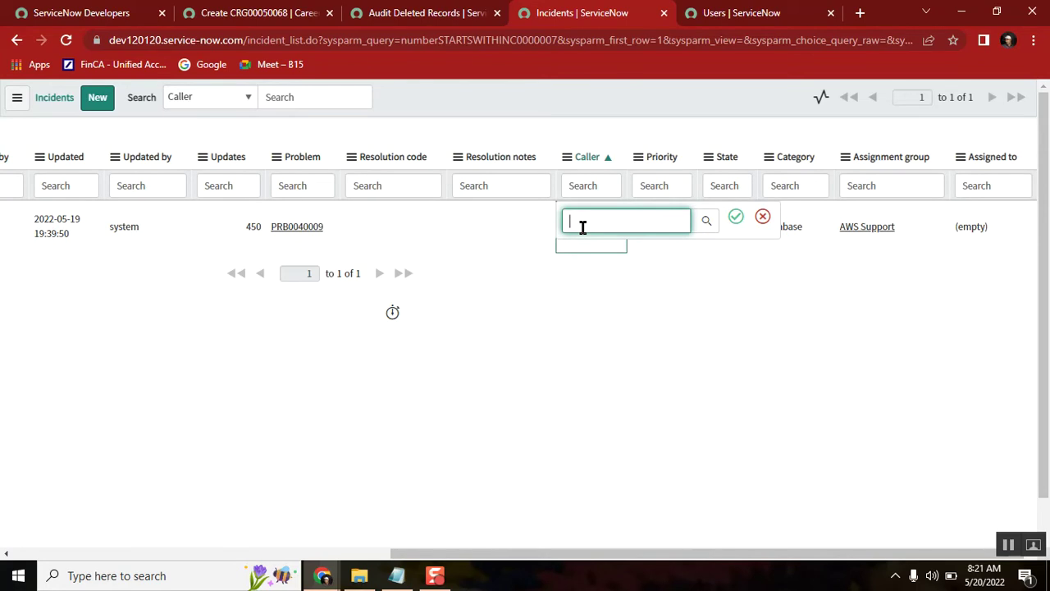
left_click(762, 217)
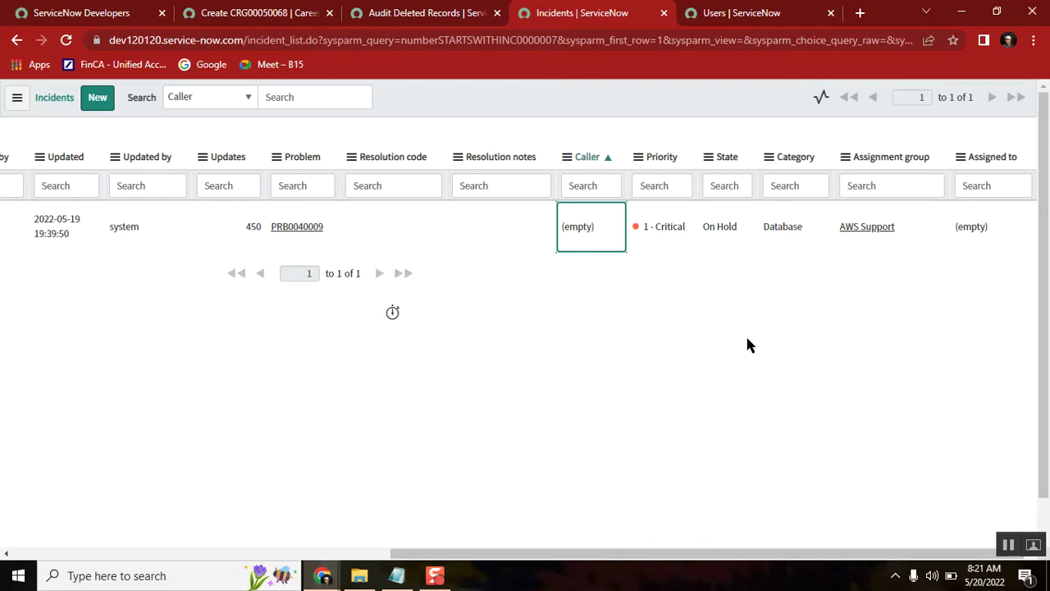
Step: Show the Audit Deleted Records list, dismiss its notifications, and highlight the table name sys_audit_delete_list in the URL
left_click(405, 16)
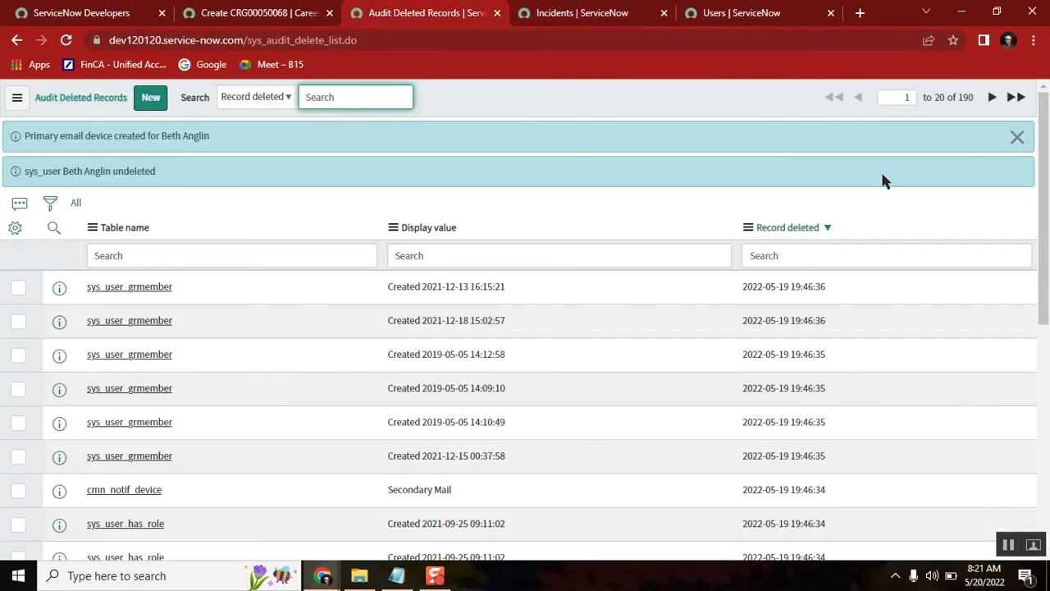
left_click(1016, 137)
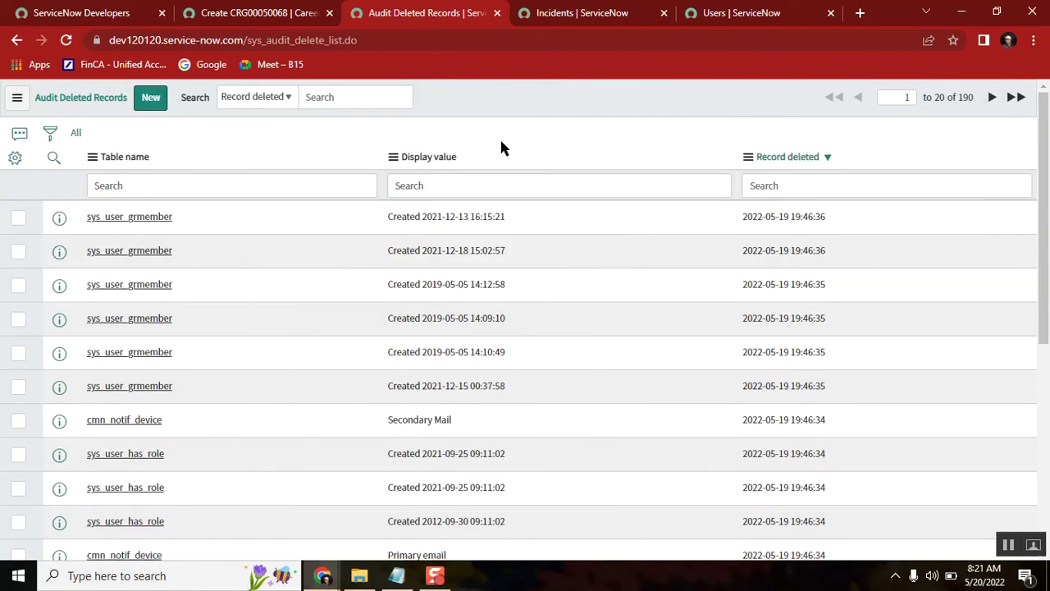
double_click(271, 40)
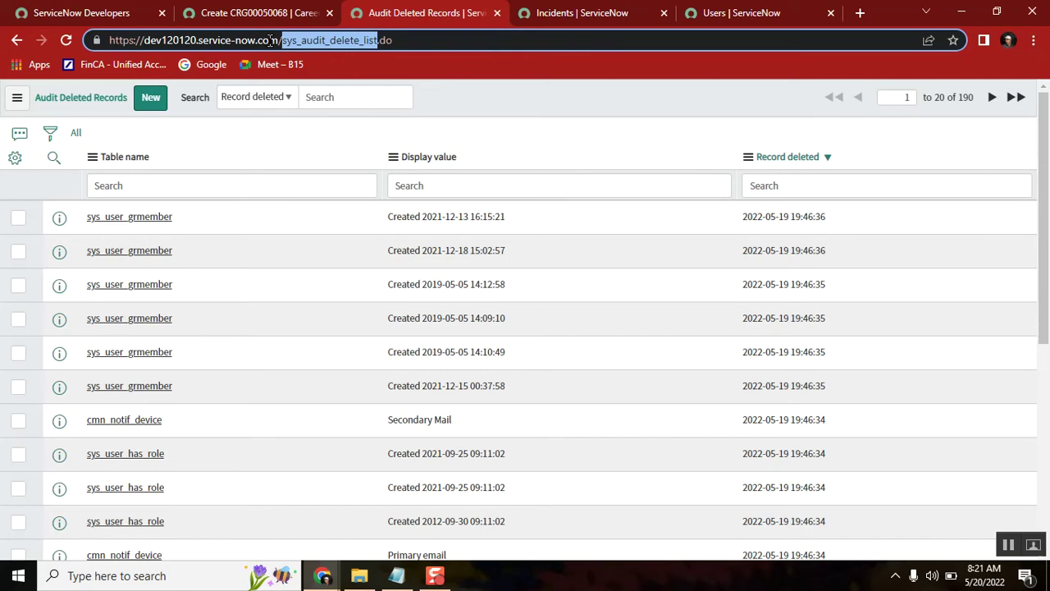
left_click(588, 13)
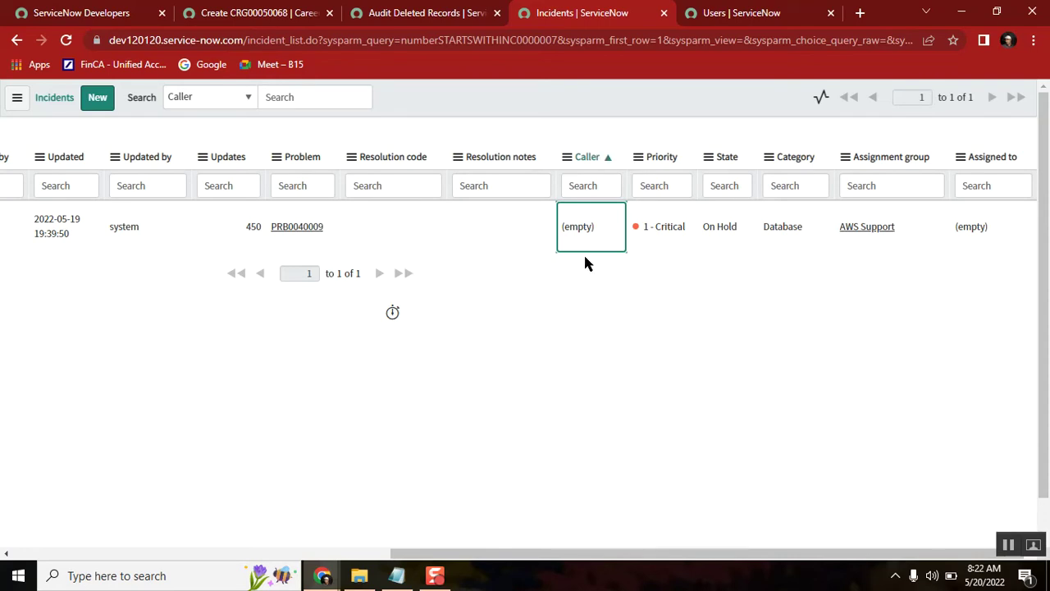
double_click(577, 229)
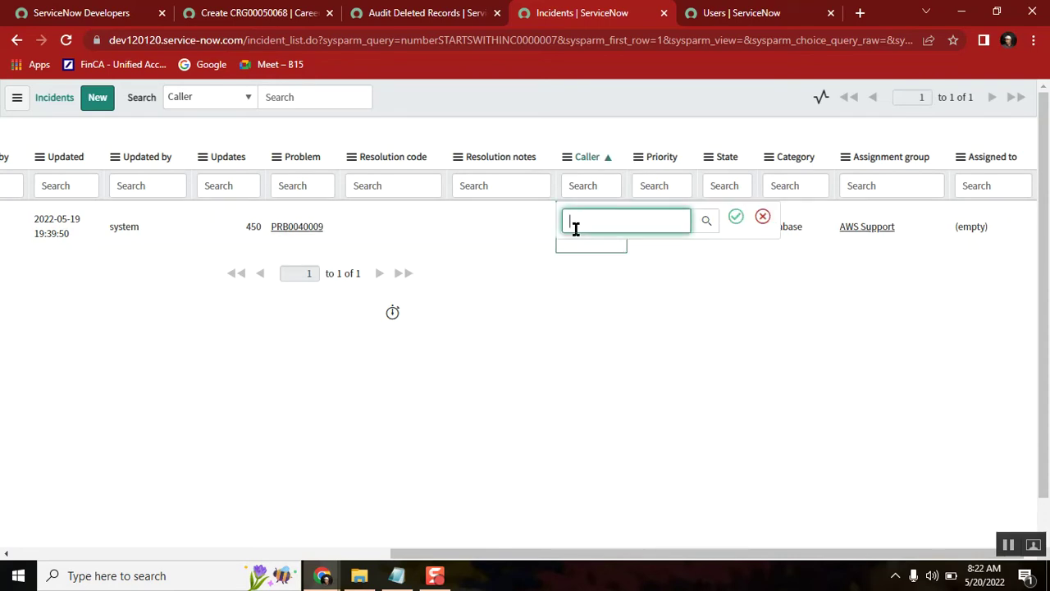
left_click(762, 218)
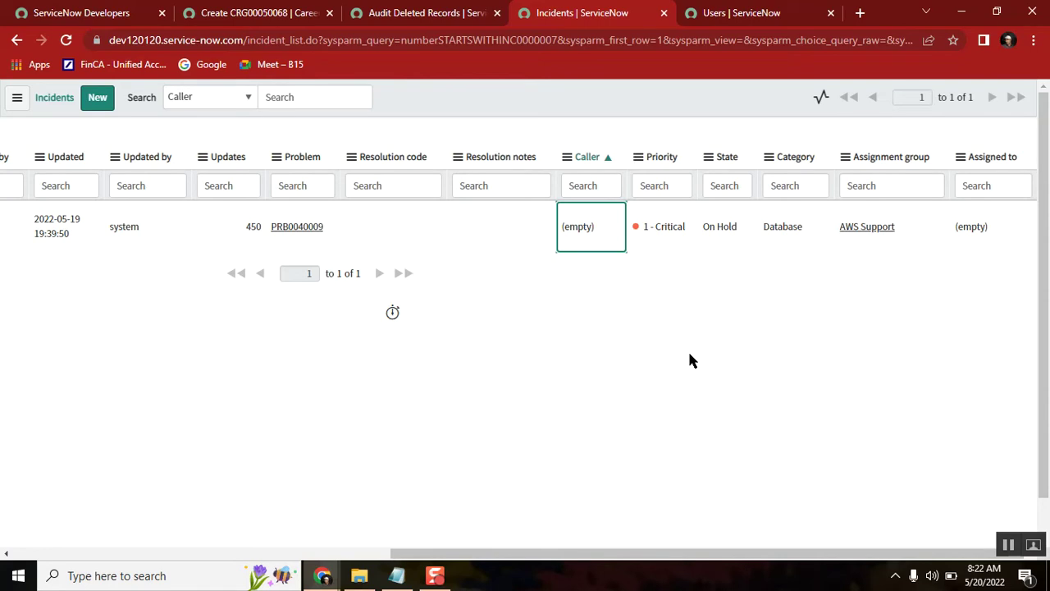
left_click_drag(463, 550, 33, 551)
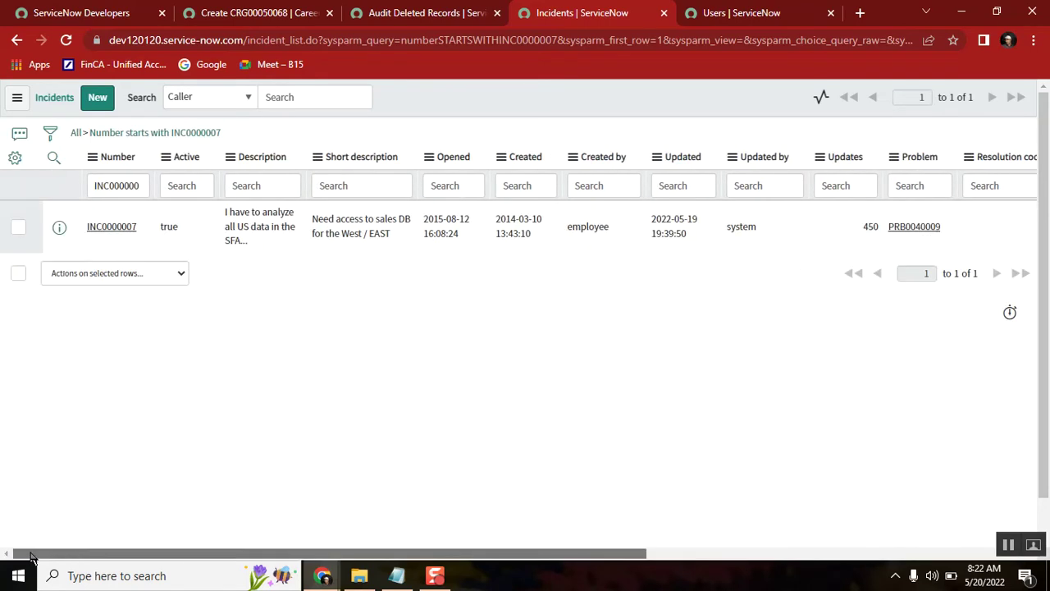
Step: Add the line "Deleted records." below "Reference Qualifer:" in the Notepad notes, leaving one blank line, and return to the browser
left_click(397, 575)
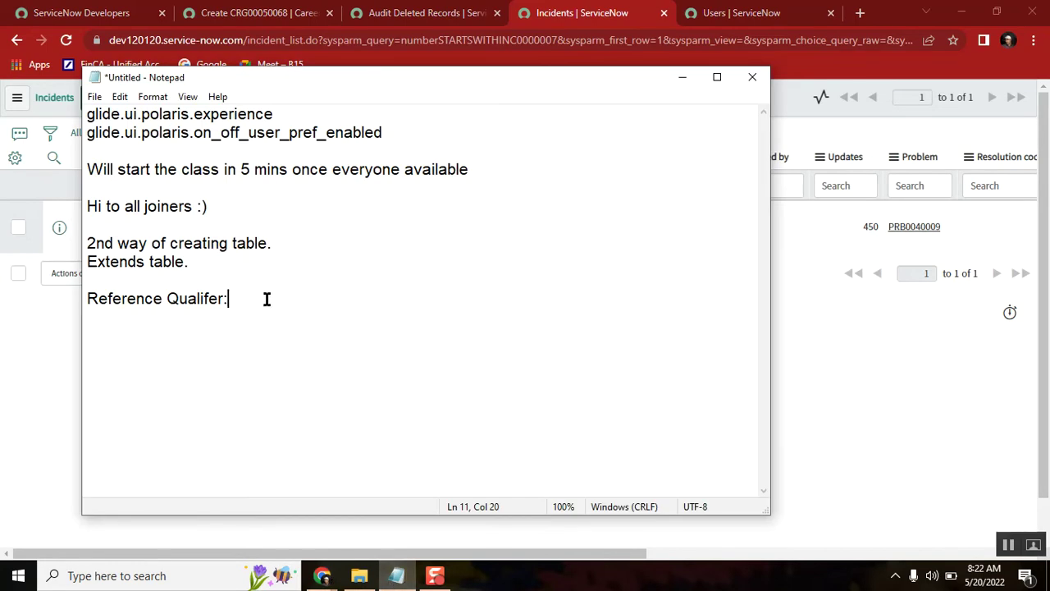
key("Return")
key("Return")
type("Deleted records.")
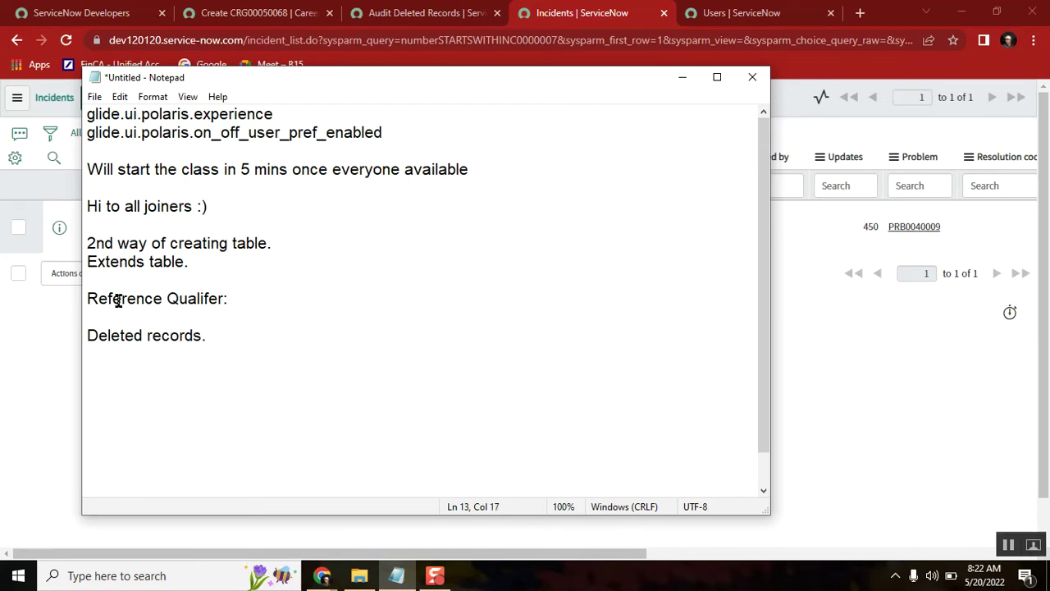
left_click(903, 420)
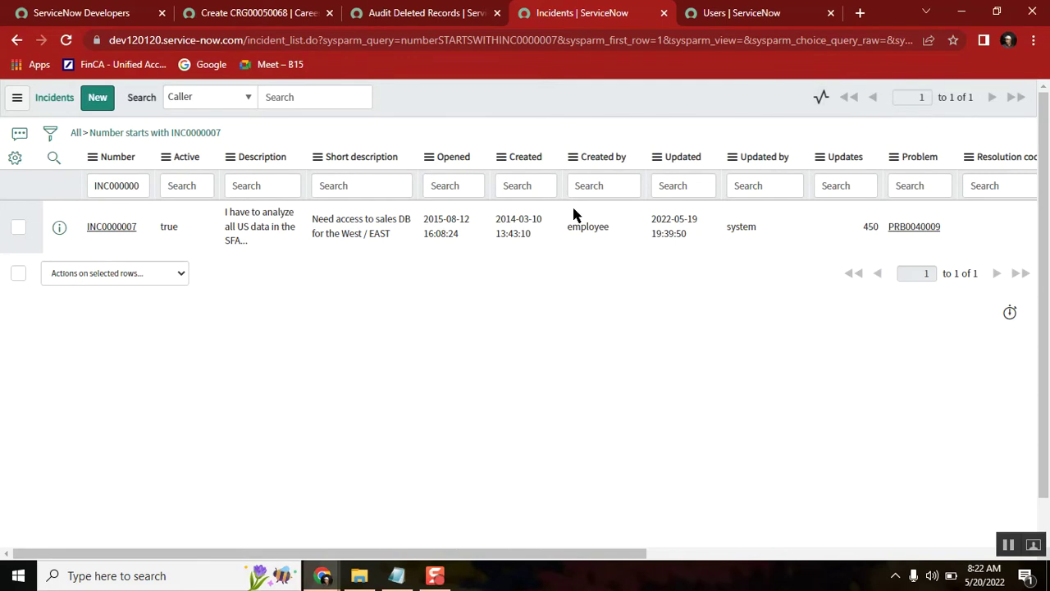
Step: Close the Incidents list, refresh the Audit Deleted Records list, undelete its newest sys_user record, and dismiss the notifications
left_click(663, 13)
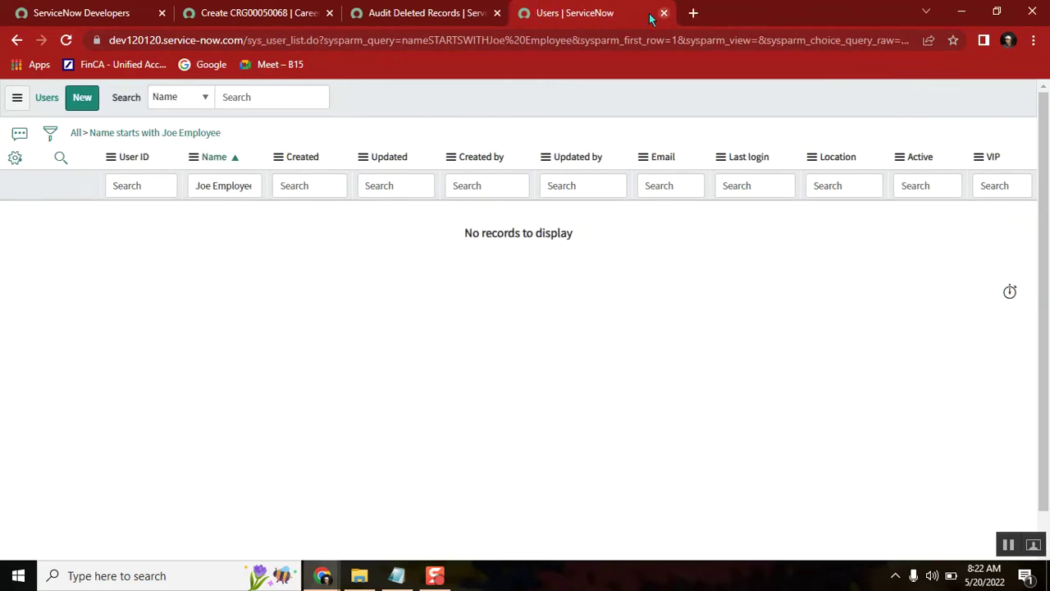
left_click(406, 18)
left_click(76, 133)
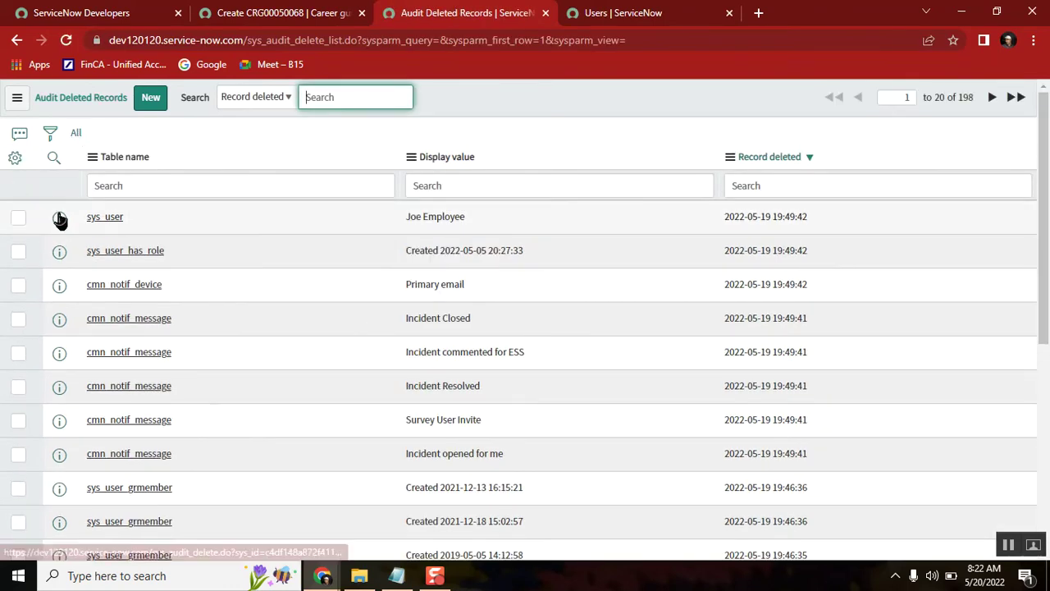
left_click(18, 217)
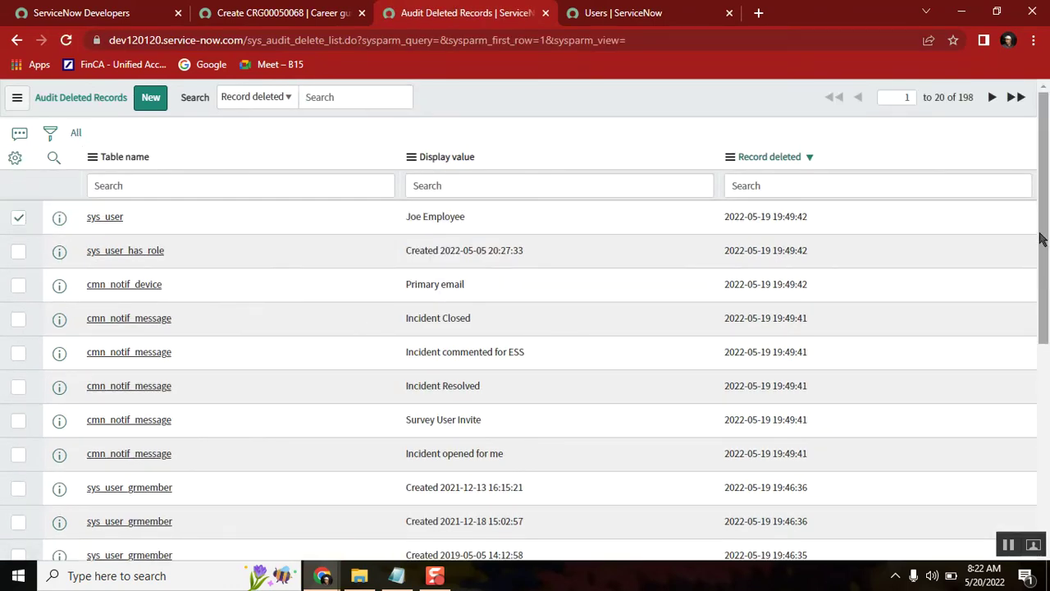
scroll(1043, 238, "down", 5)
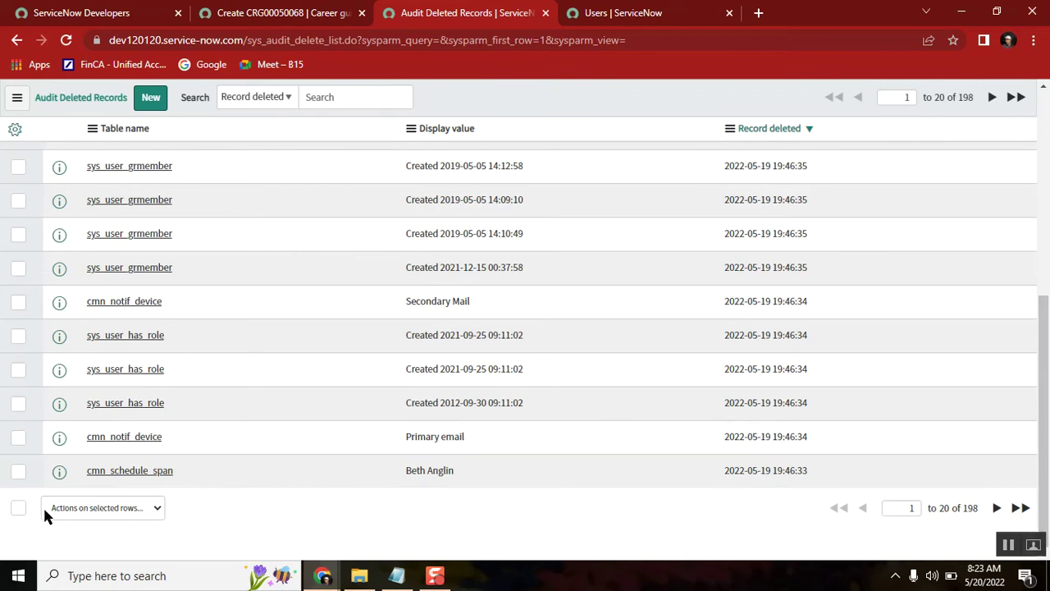
left_click(107, 508)
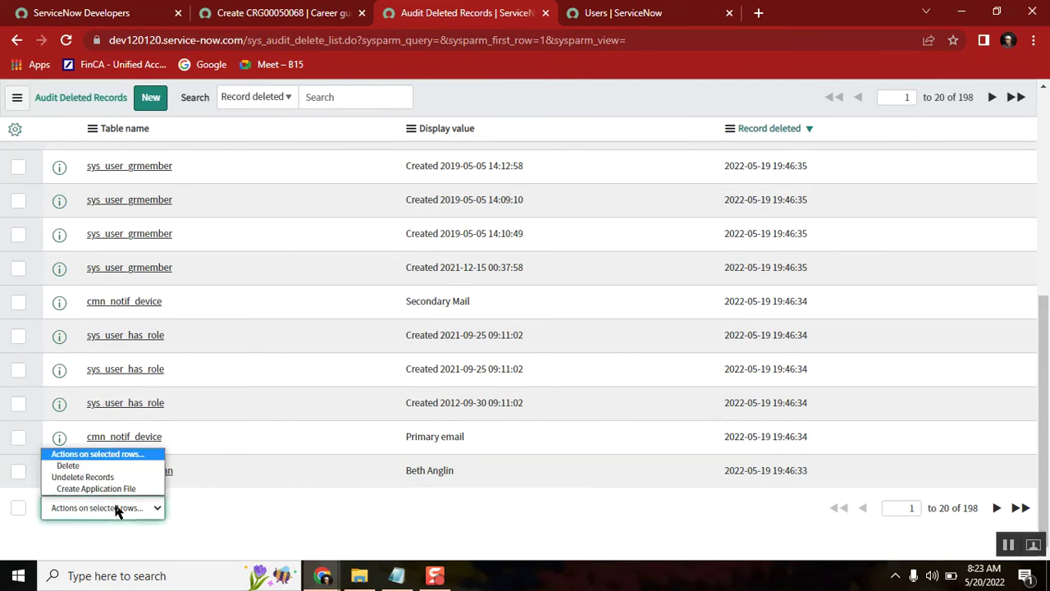
left_click(90, 478)
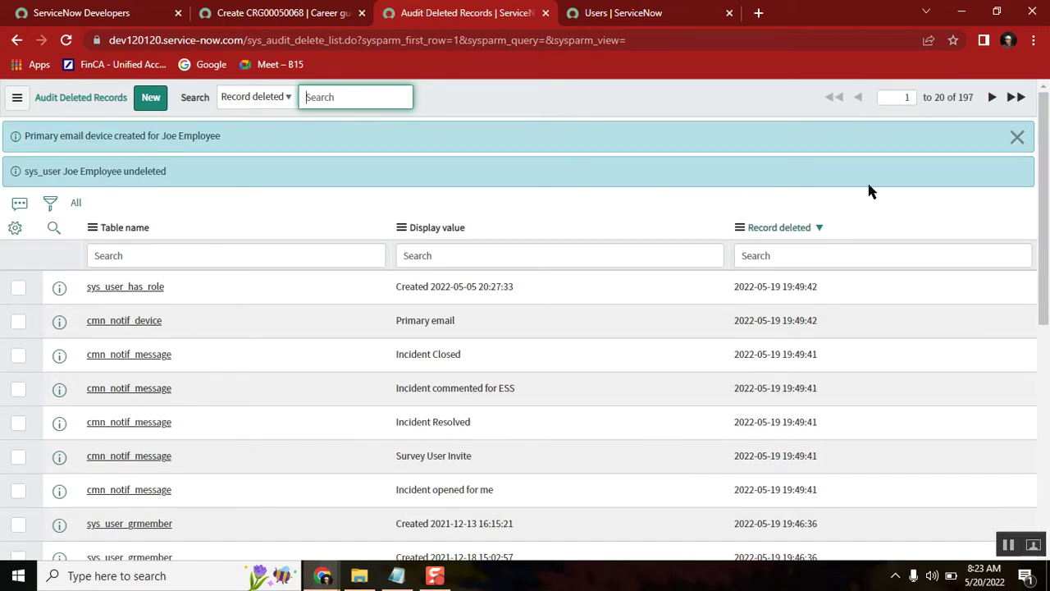
left_click(1016, 137)
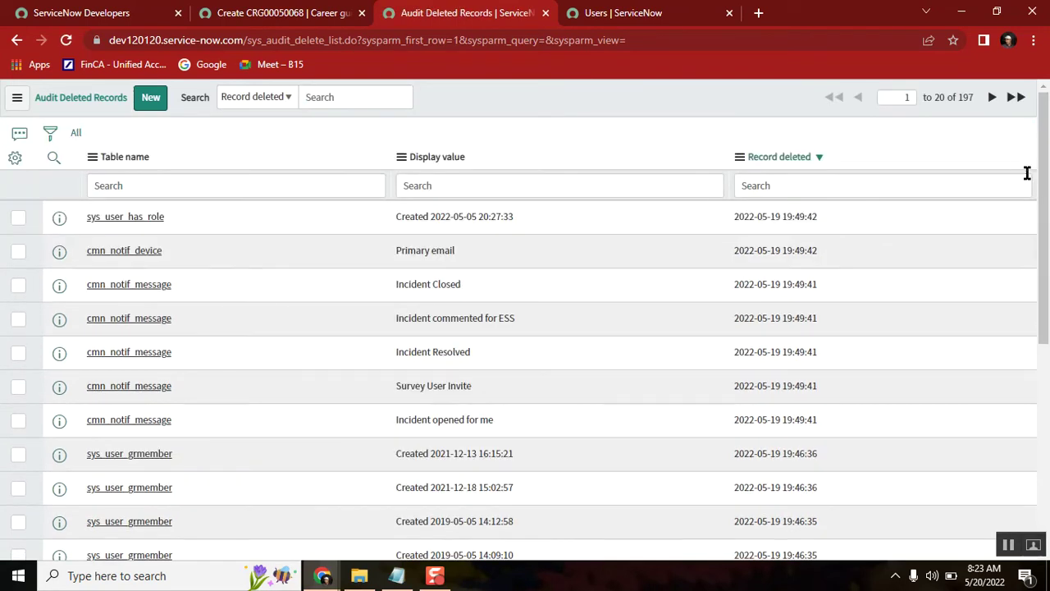
Step: Refresh the filtered Users list to check for the restored user, and close the Audit Deleted Records list
left_click(639, 11)
left_click(148, 136)
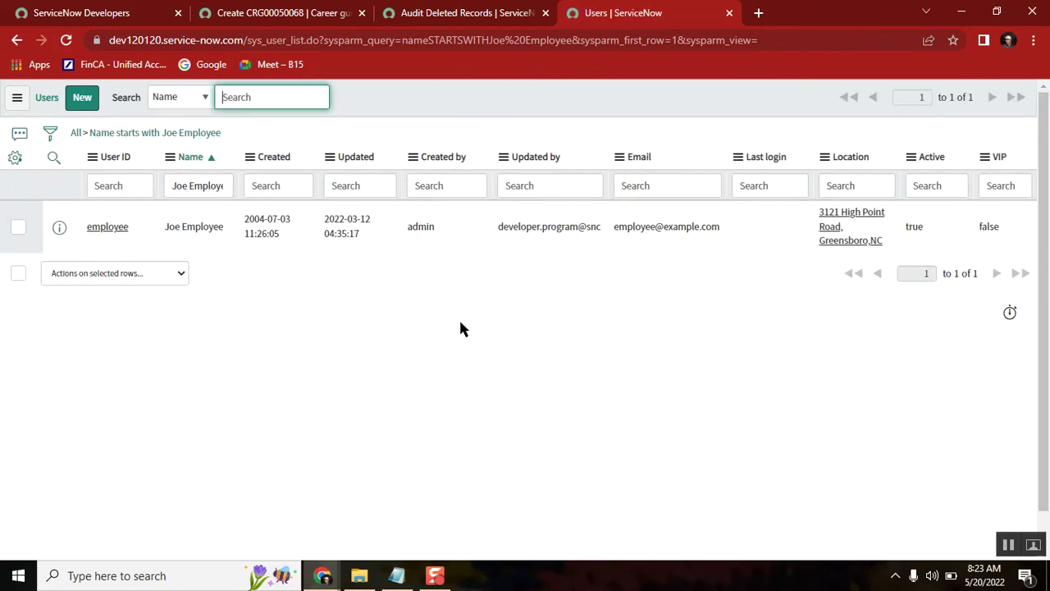
left_click(467, 14)
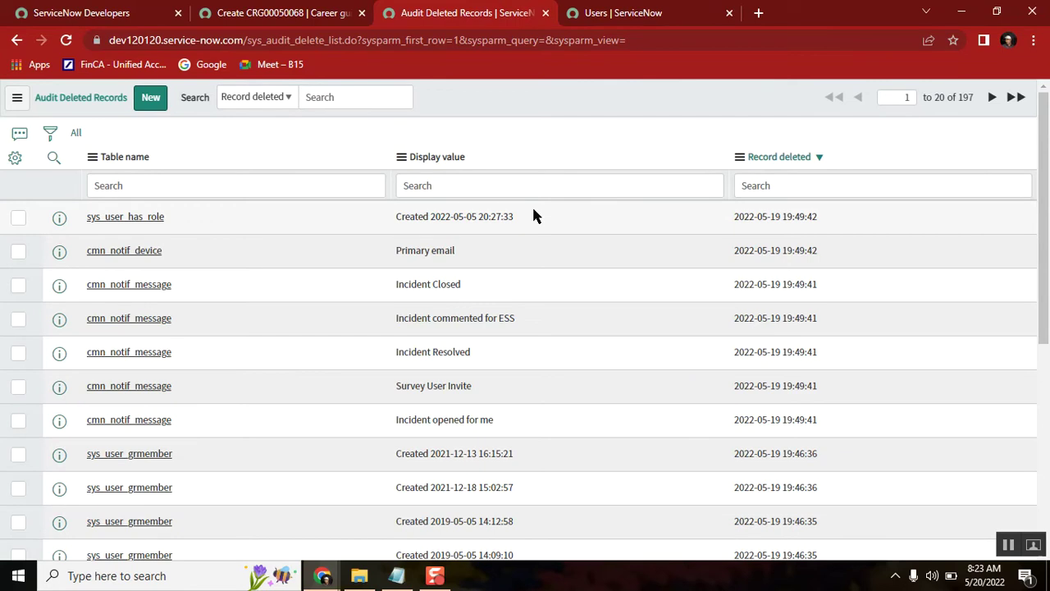
left_click(546, 15)
Step: Clear the name filter on the Users list, filter Active by =true, and highlight the total record count
left_click(76, 134)
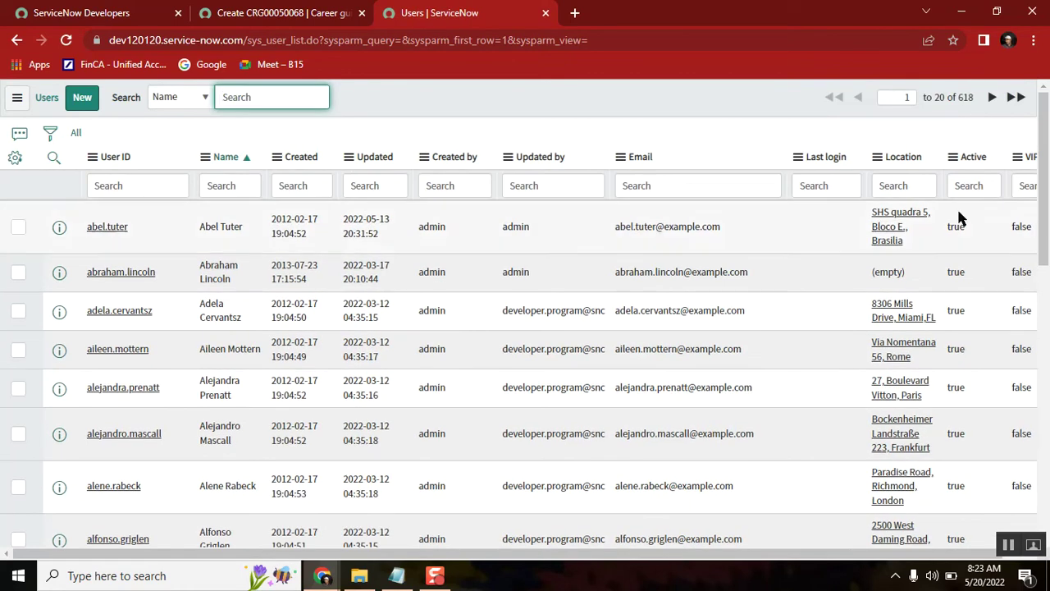
left_click(974, 178)
type("=true")
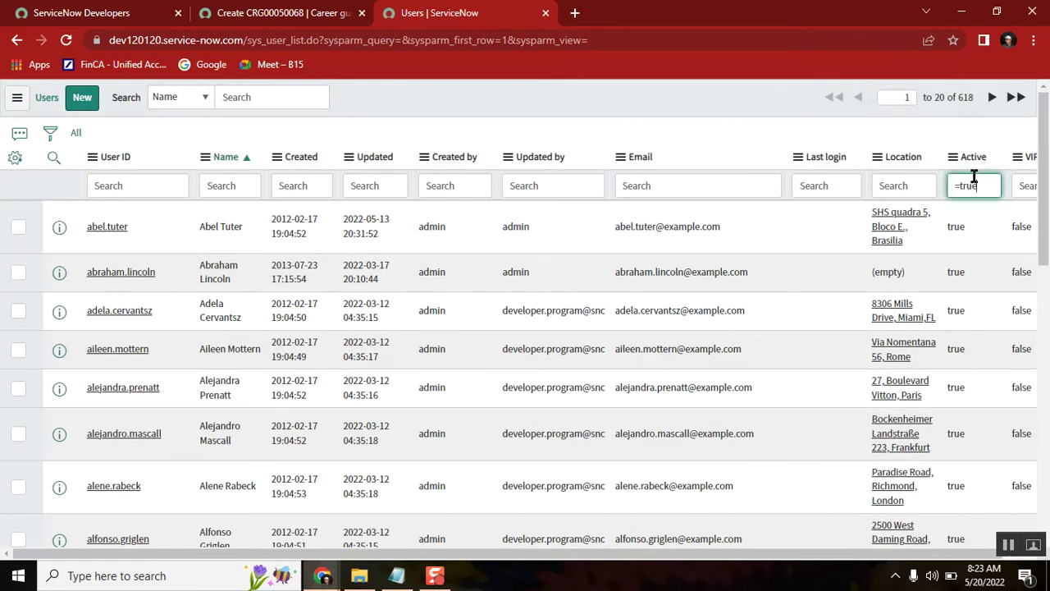
key("Return")
double_click(964, 97)
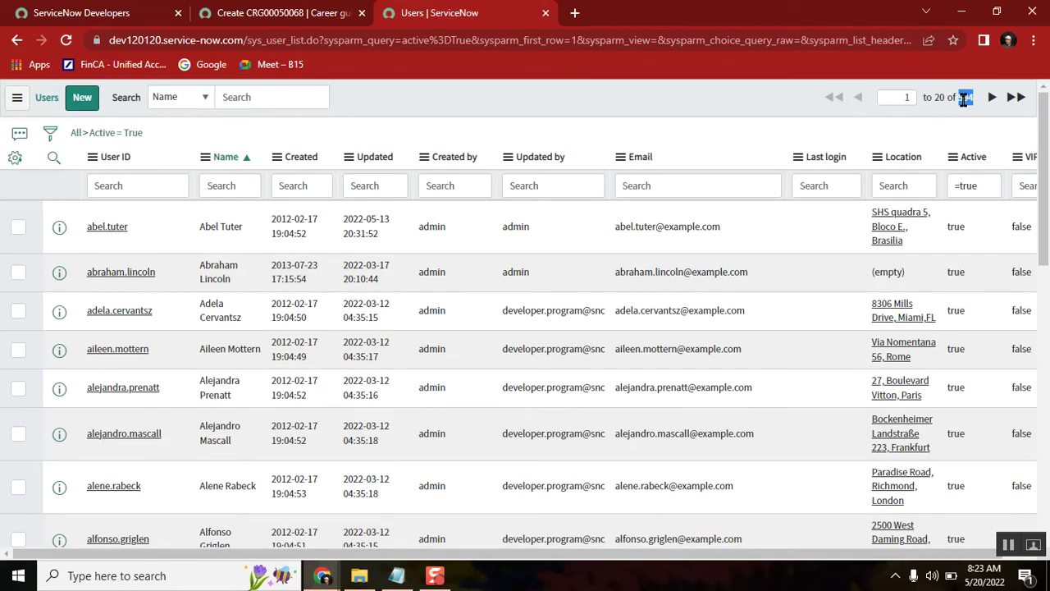
Step: Examine the total number of users offered by the Employee Name lookup on the new Career guidelines record
left_click(300, 17)
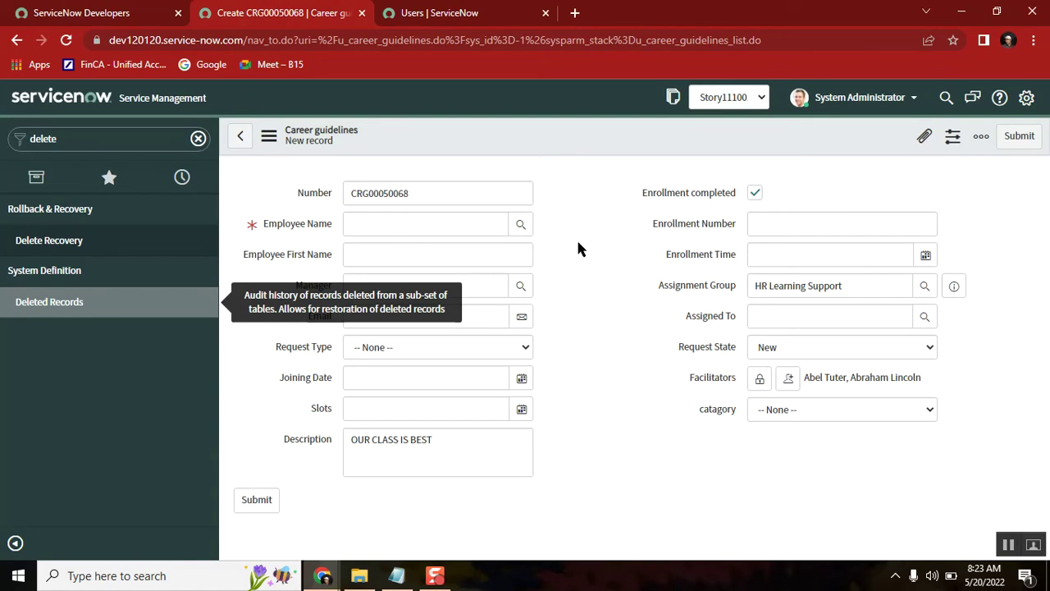
double_click(285, 226)
left_click(286, 226)
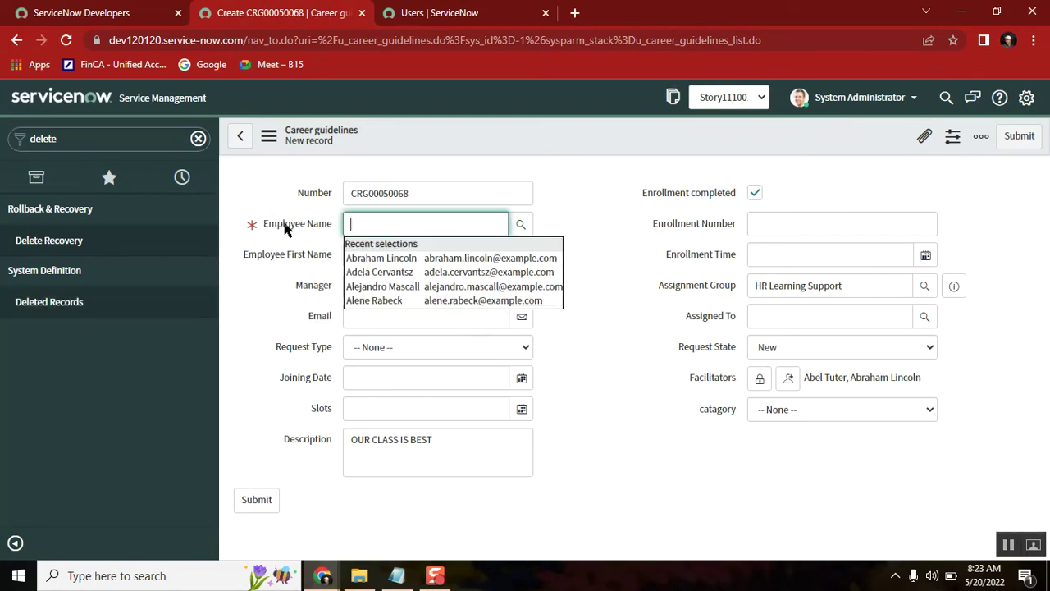
left_click(521, 224)
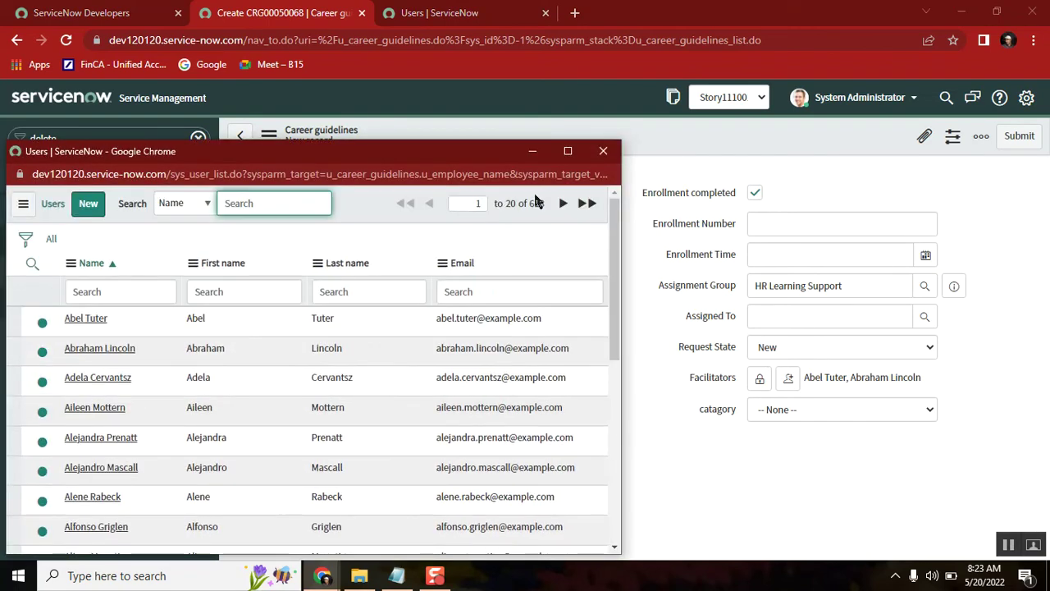
double_click(535, 204)
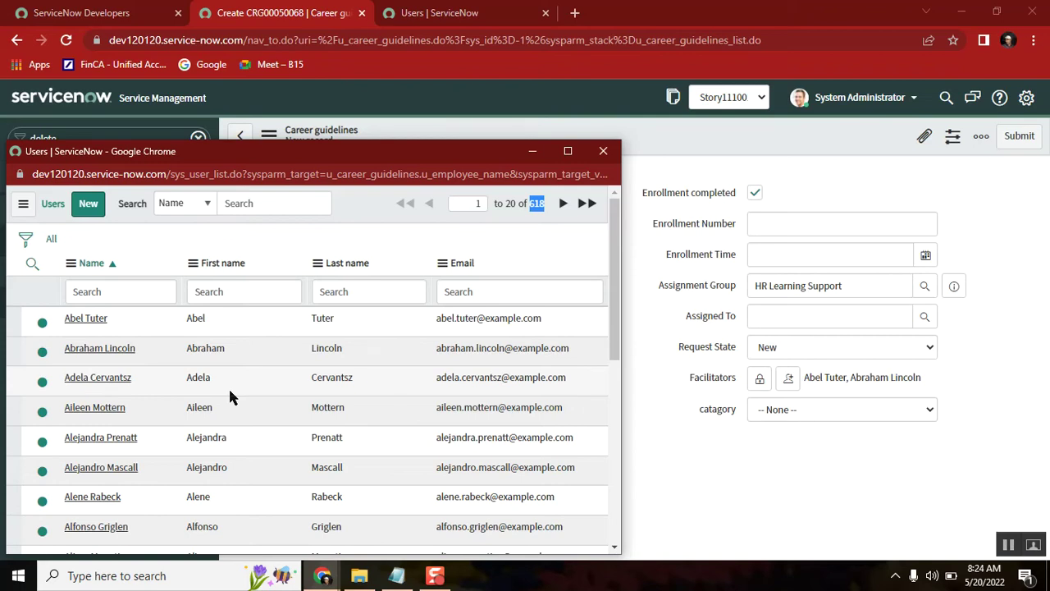
left_click(604, 152)
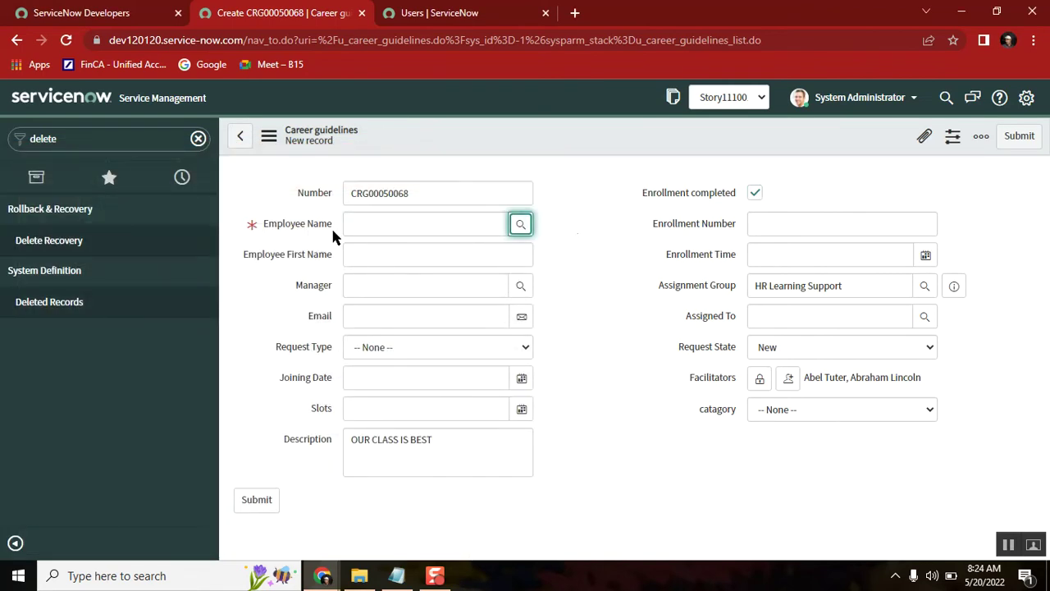
left_click(520, 223)
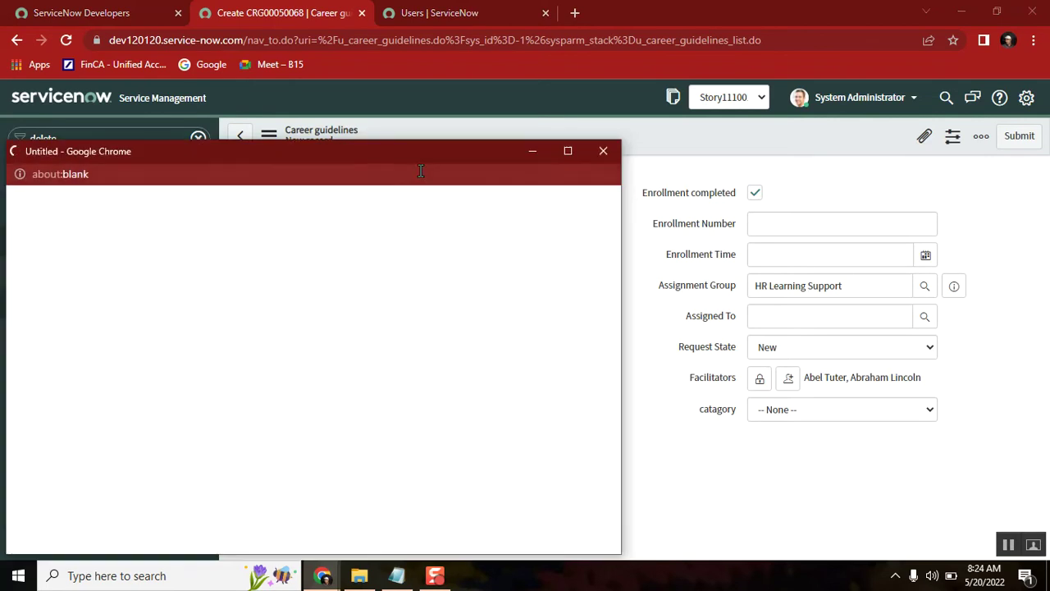
left_click_drag(407, 150, 674, 163)
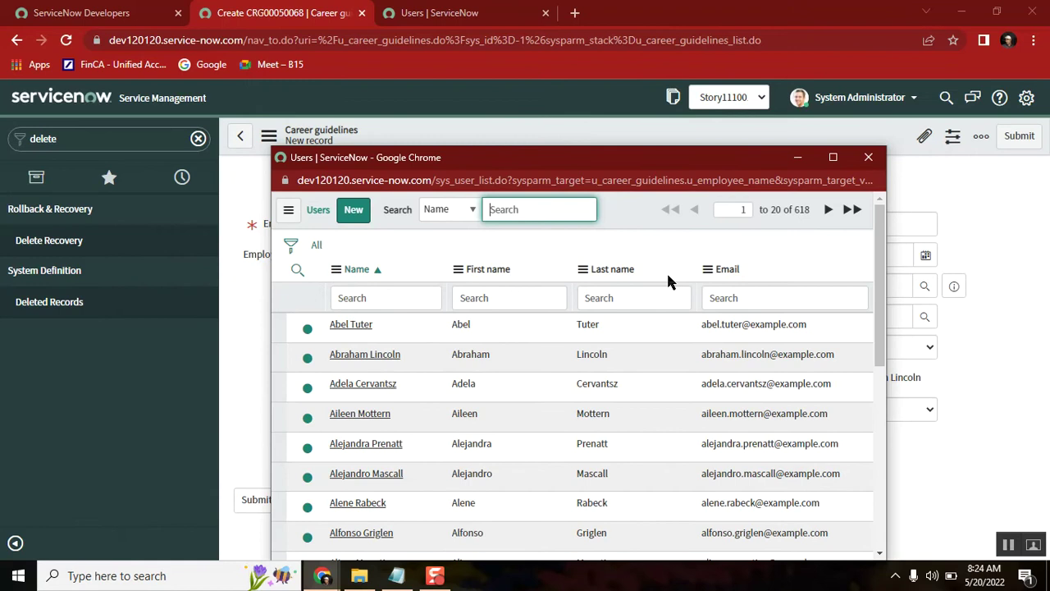
Step: In the Notepad notes, complete the "Reference Qualifer:" line with "is to restrict the data of a reference field."
left_click(396, 575)
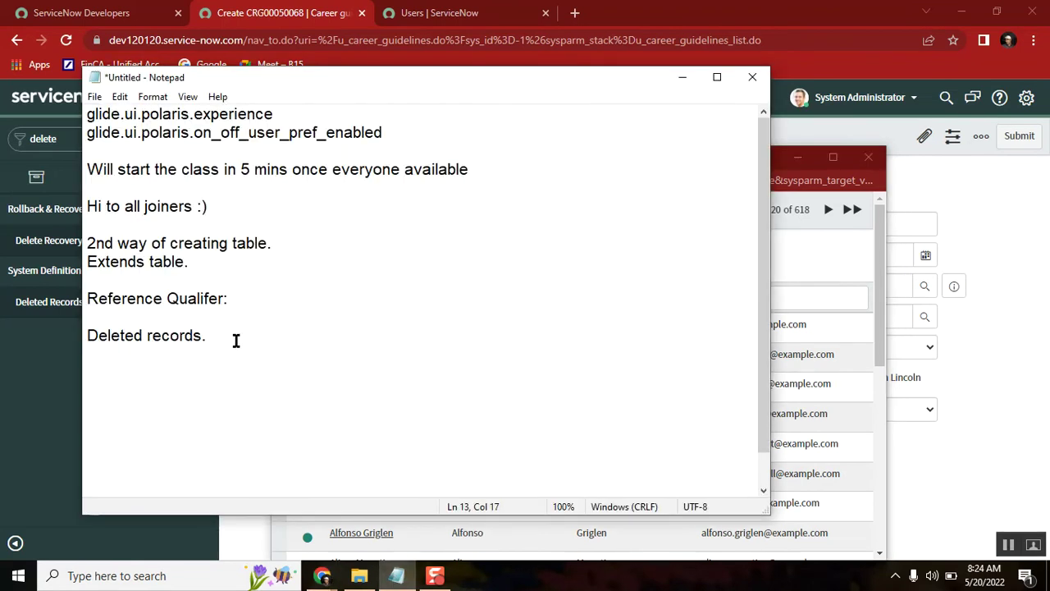
left_click(267, 298)
type("is to restrict the data of a reference")
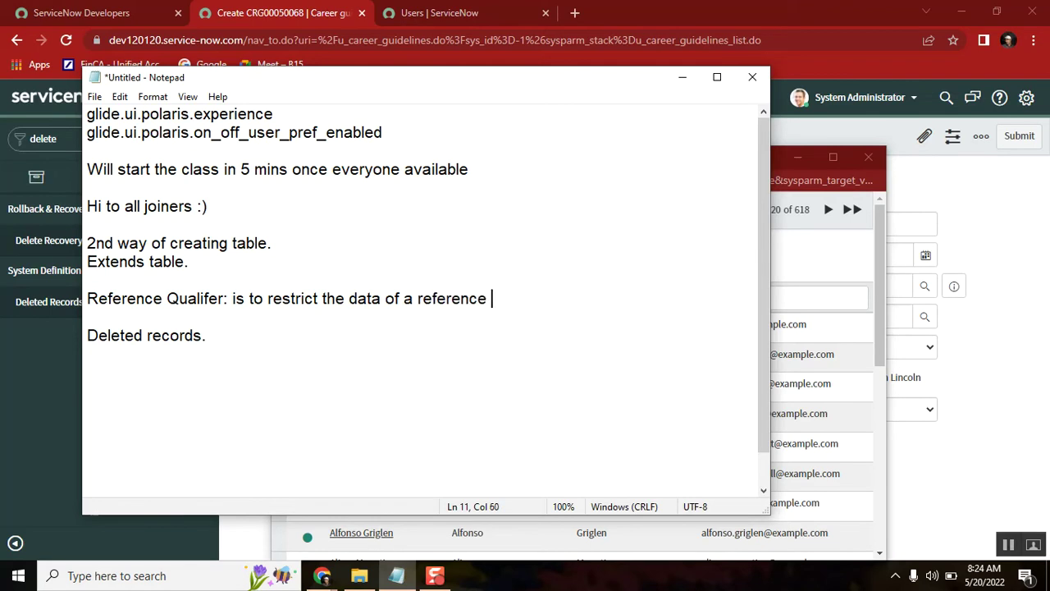
type(" filed")
key("BackSpace")
key("BackSpace")
key("BackSpace")
type("eld")
Step: Highlight the key words of the reference qualifier definition in the notes, including "Qualifer:" and "reference"
left_click(420, 301, "shift")
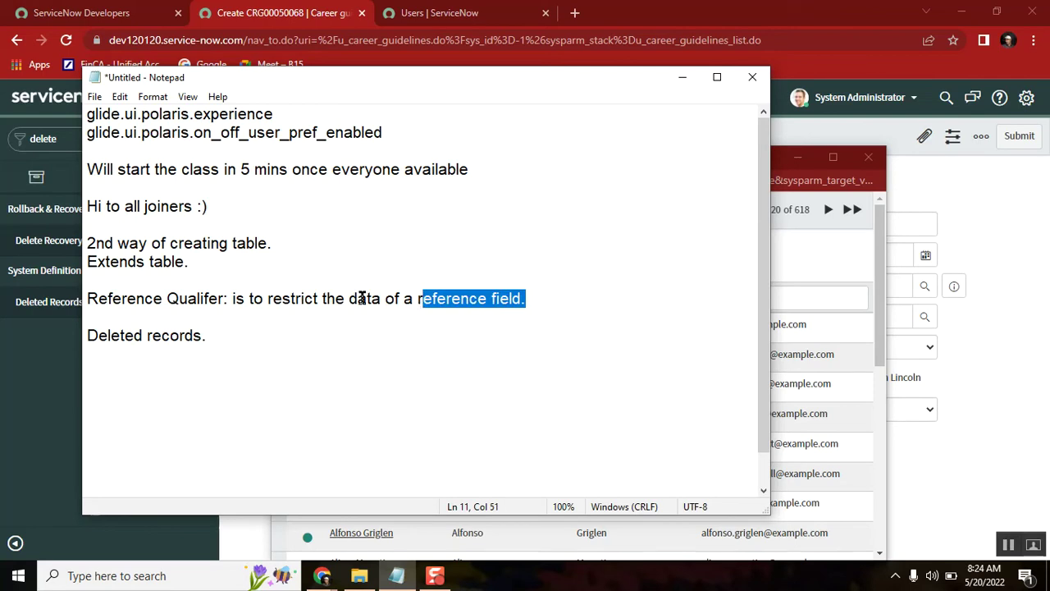
double_click(149, 298)
double_click(228, 298)
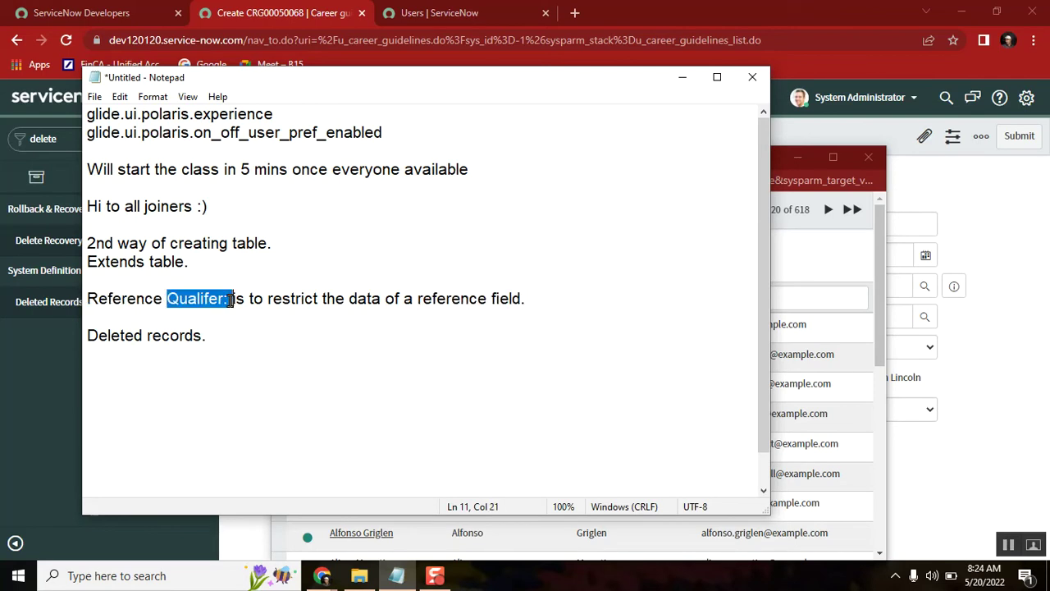
double_click(338, 299)
double_click(451, 299)
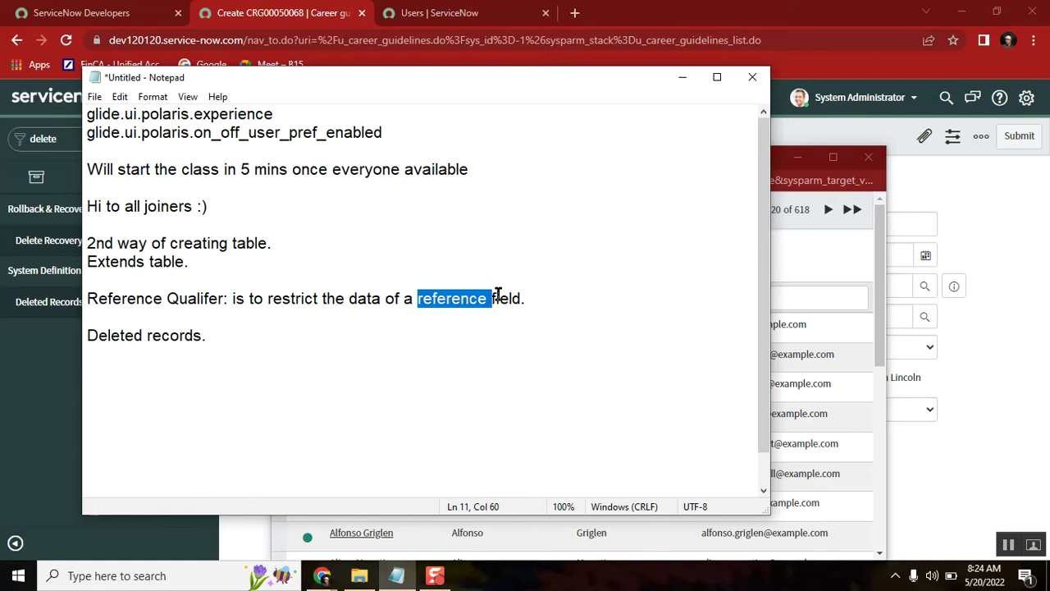
Step: Append "(ref/list)" to the end of the reference qualifier definition, highlight it, and return to the browser
left_click(487, 298)
left_click(540, 300)
type("(ref/list")
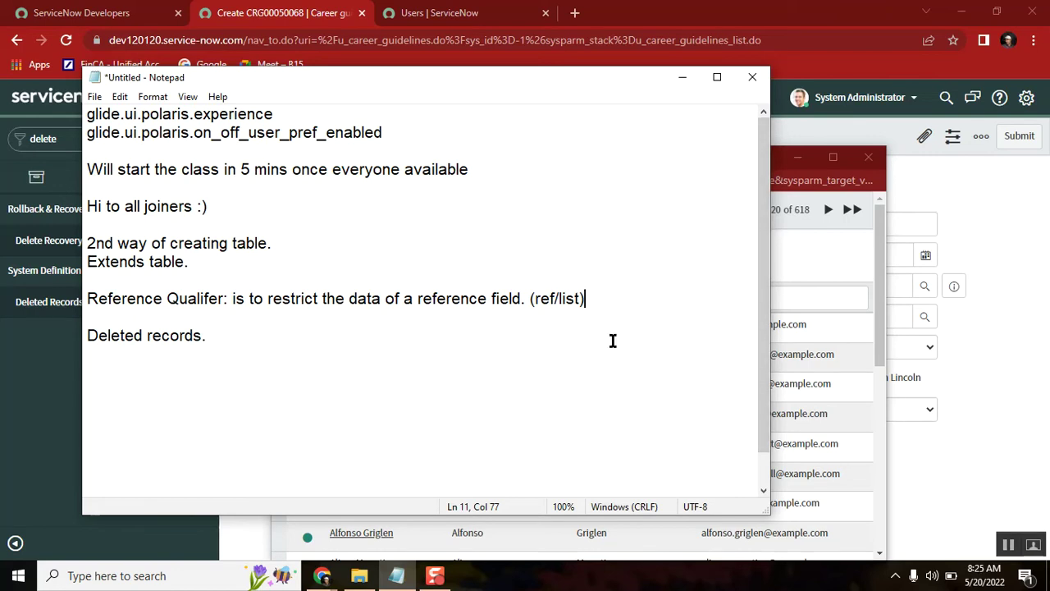
double_click(548, 298)
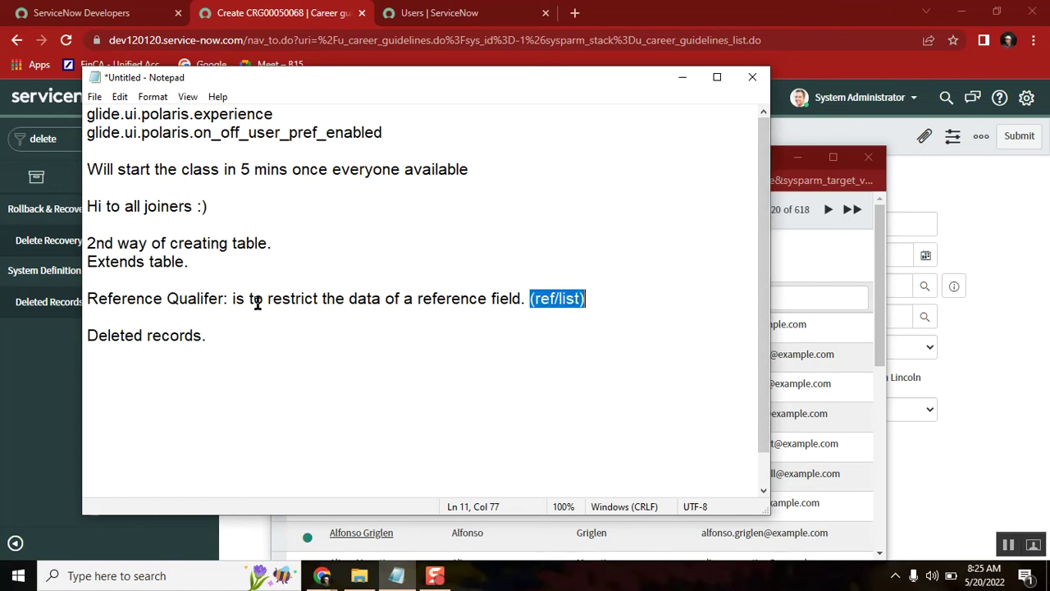
left_click(232, 299)
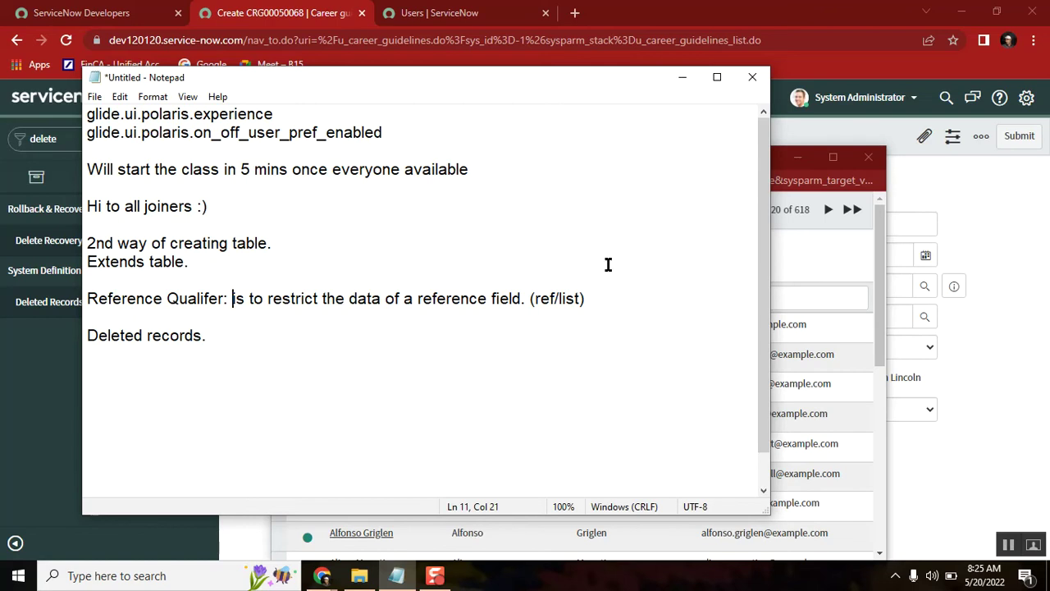
left_click(683, 80)
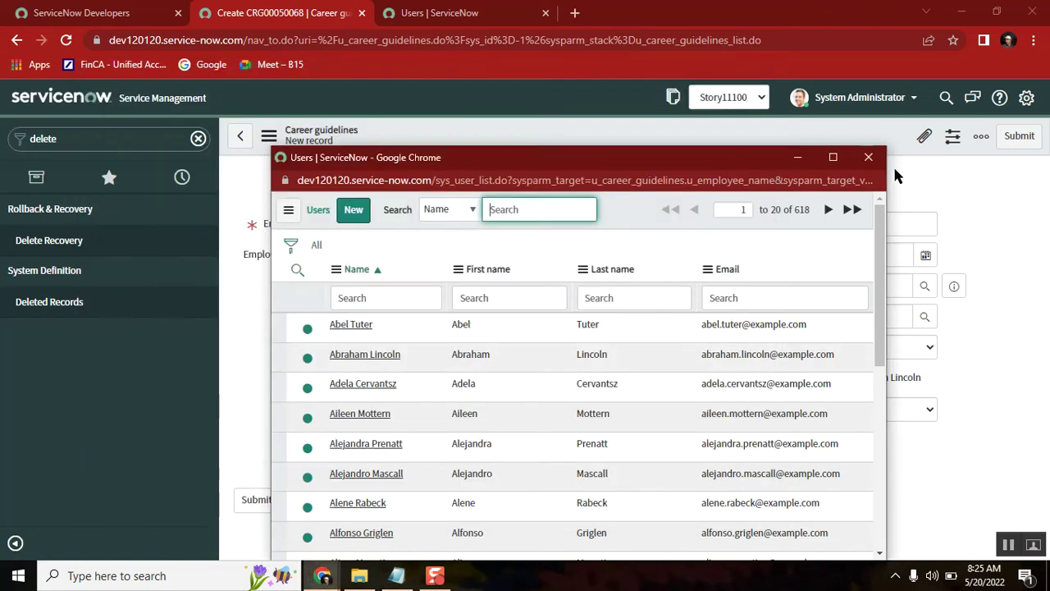
Step: Reopen the Employee Name lookup to view its unfiltered user list again, and close it
left_click(868, 157)
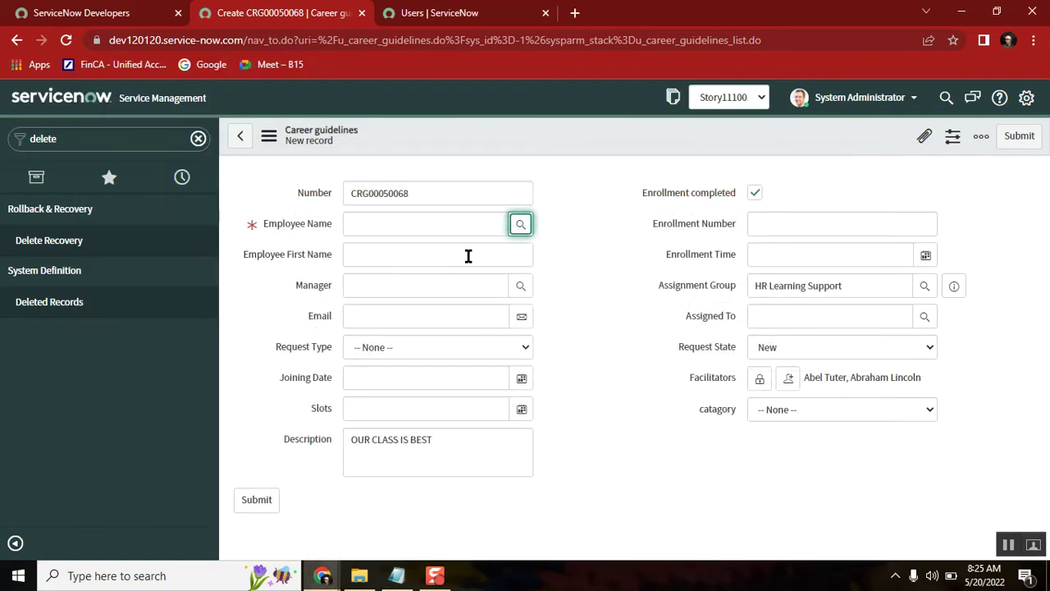
left_click(520, 220)
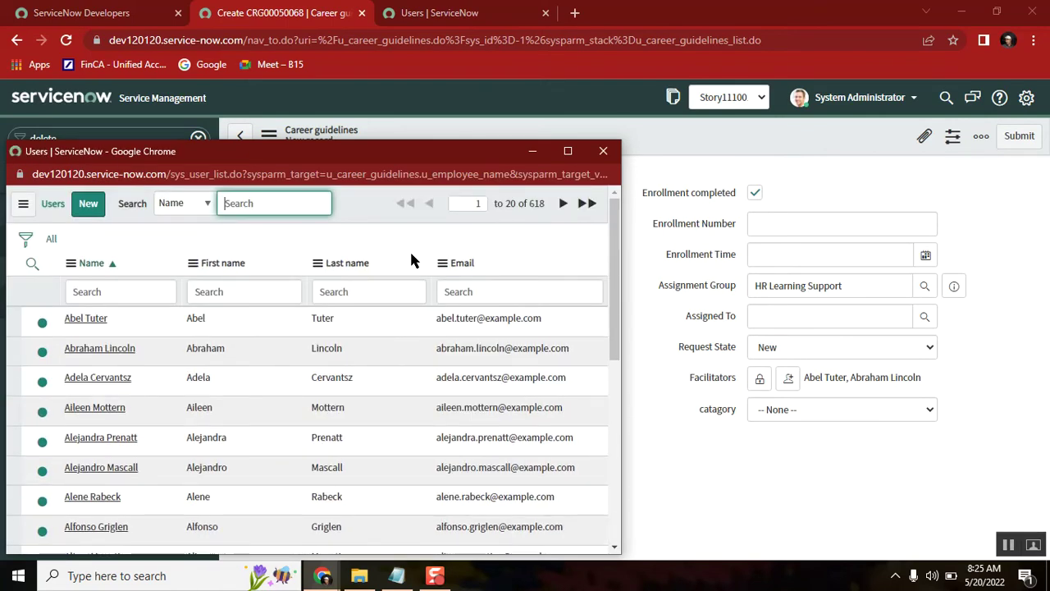
left_click(602, 151)
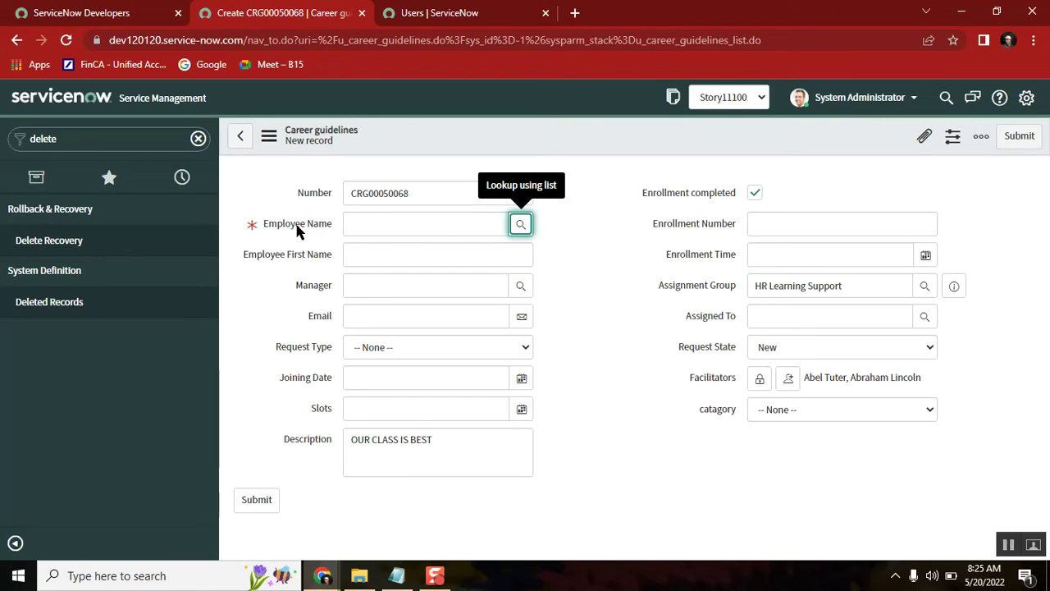
Step: Open the dictionary entry of the Employee Name field and show the reference qualifier settings in its Reference Specification
right_click(297, 230)
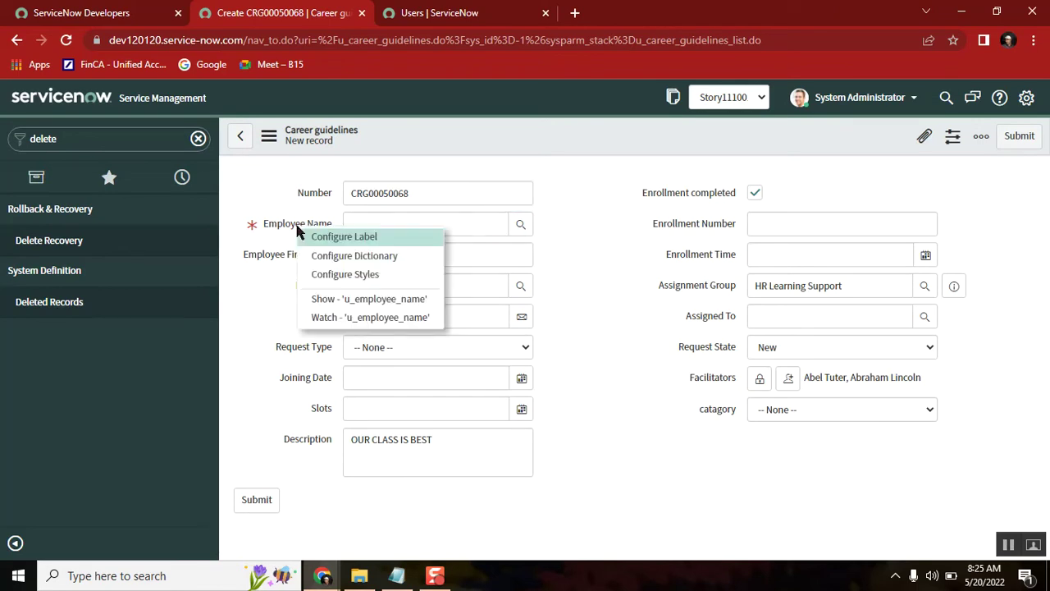
left_click(351, 256)
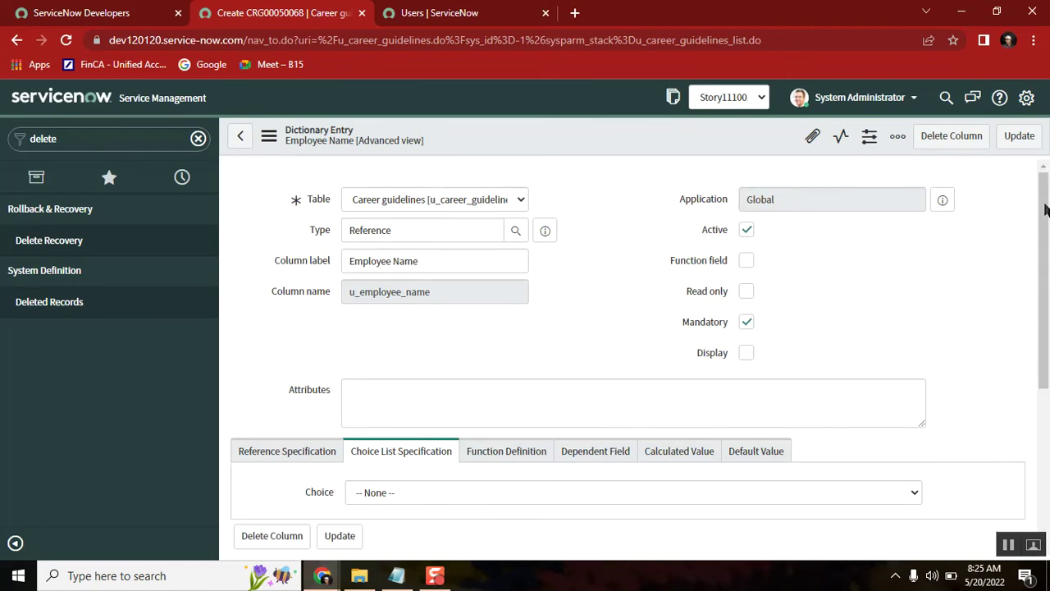
scroll(1048, 287, "down", 2)
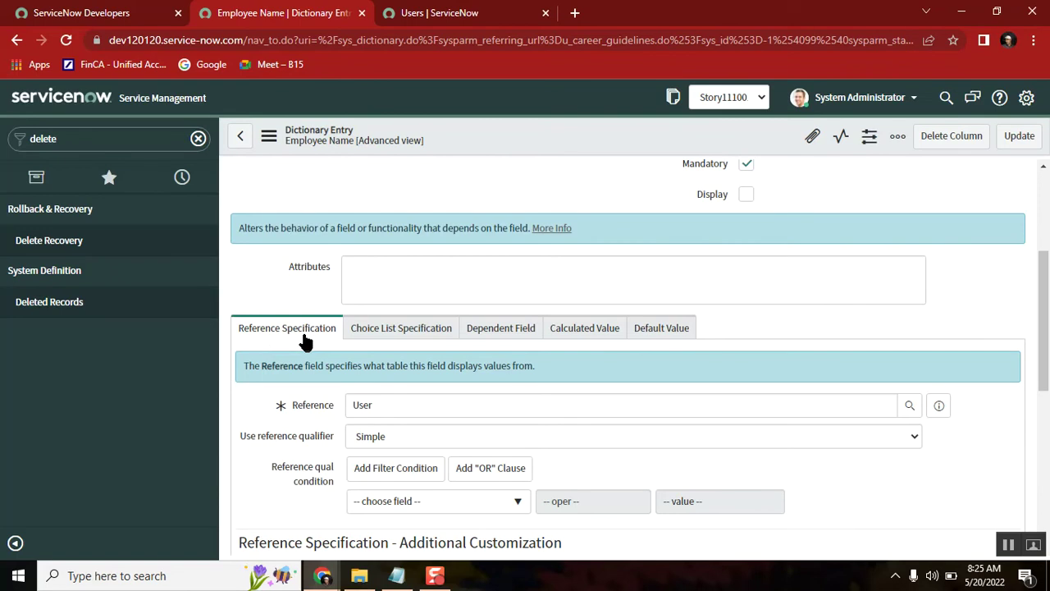
left_click_drag(1047, 326, 1048, 376)
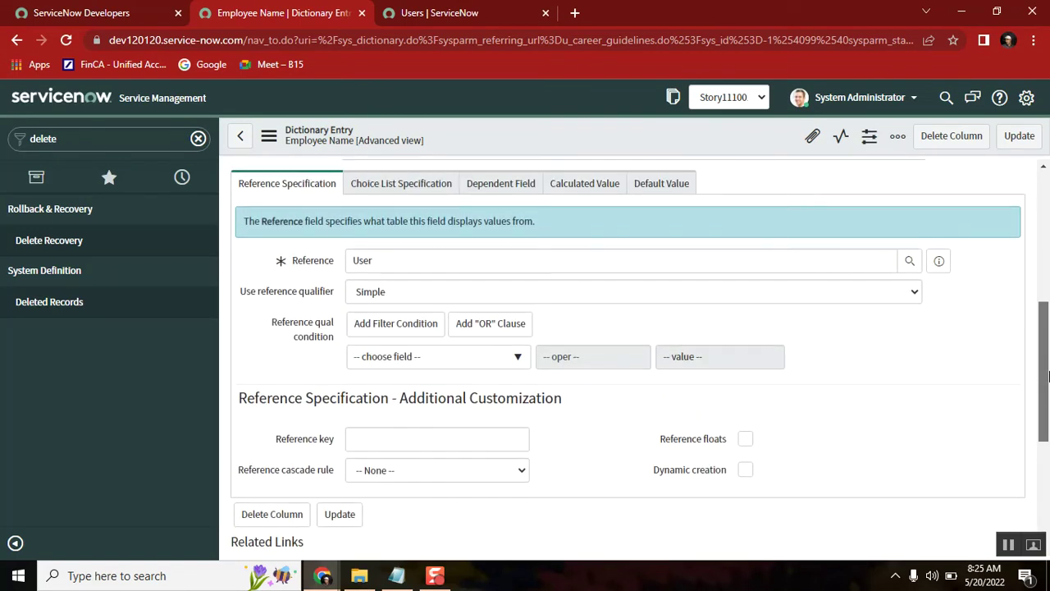
Step: Check the available reference qualifier types and list them in the Notepad notes under "Types:" as Simple, Dynamic and Advanced
left_click(391, 288)
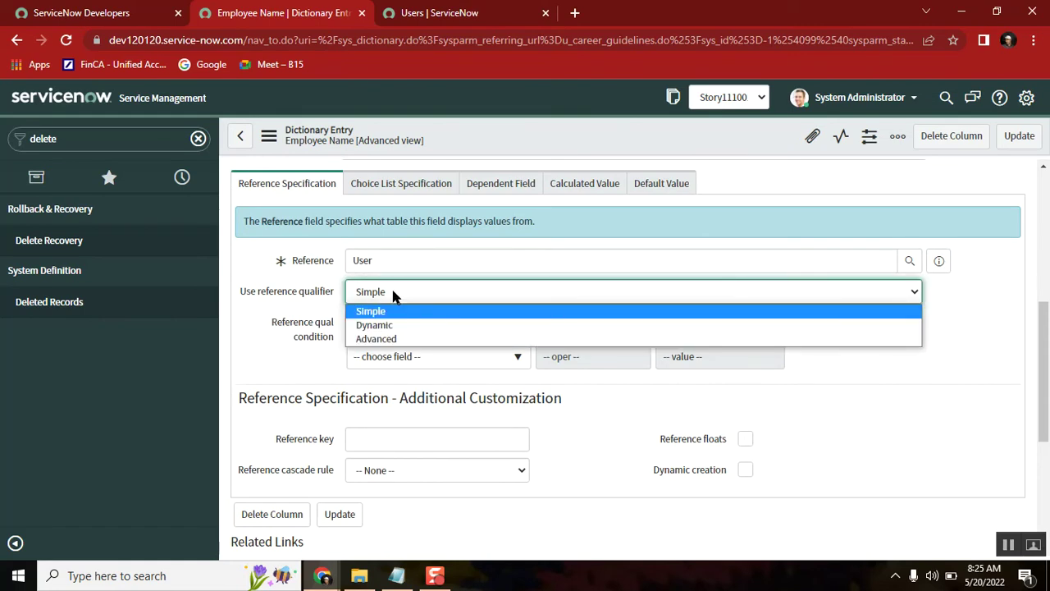
left_click(396, 575)
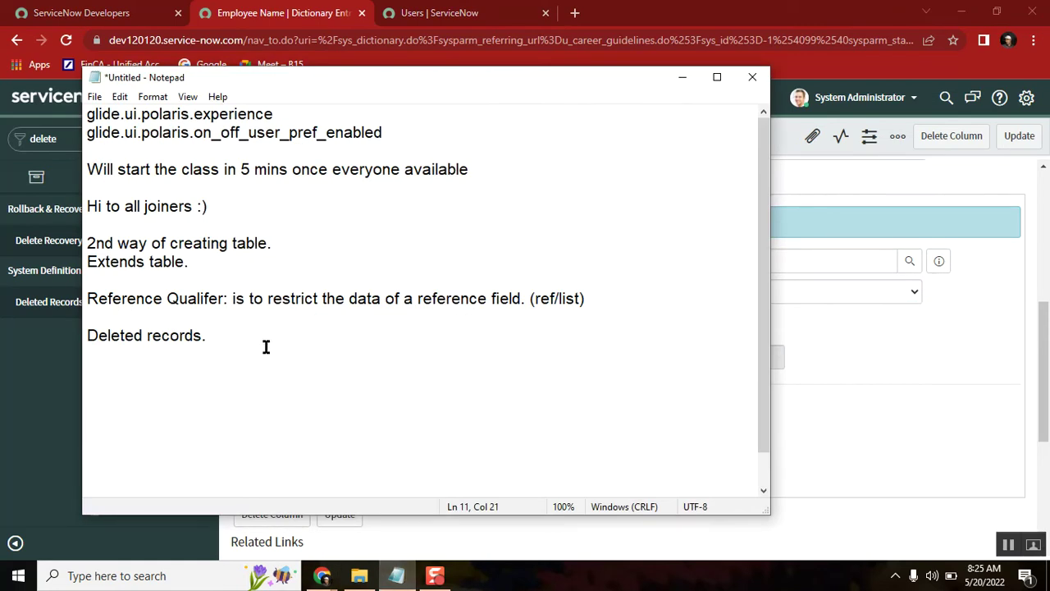
left_click(618, 298)
key("Return")
key("Return")
type("Types:")
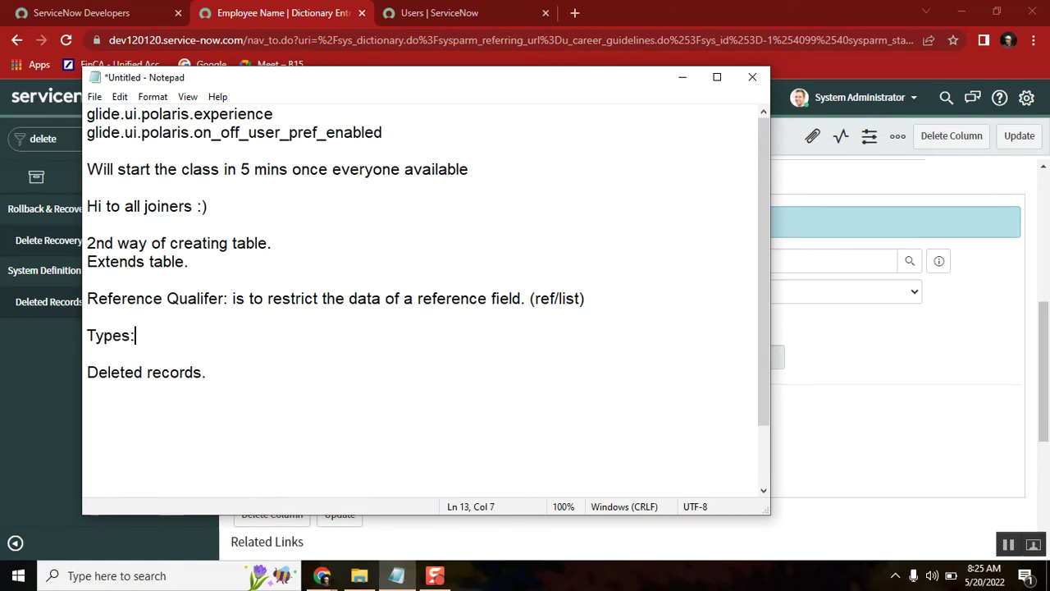
key("Return")
type("Simple")
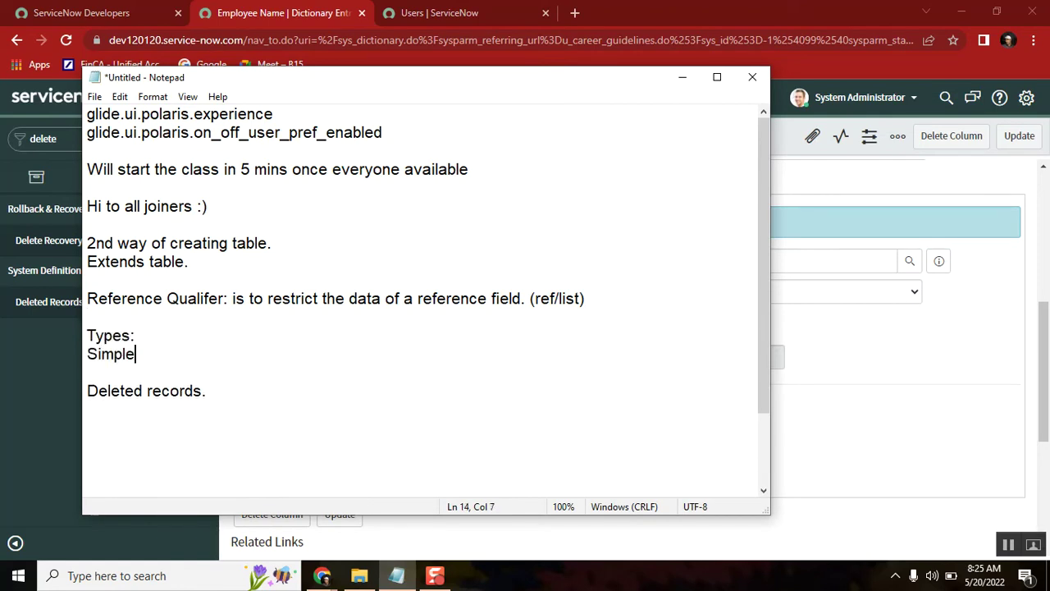
key("Return")
type("Dynamic")
key("Return")
type("Advanced.")
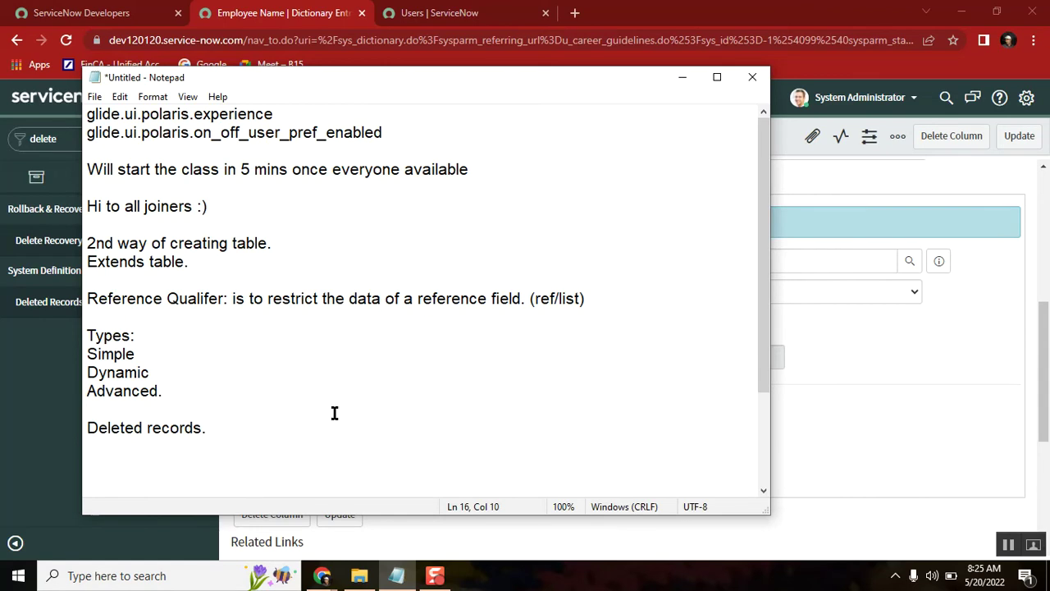
Step: Return to the browser and set the Simple reference qualifier condition to Active is true
left_click(931, 371)
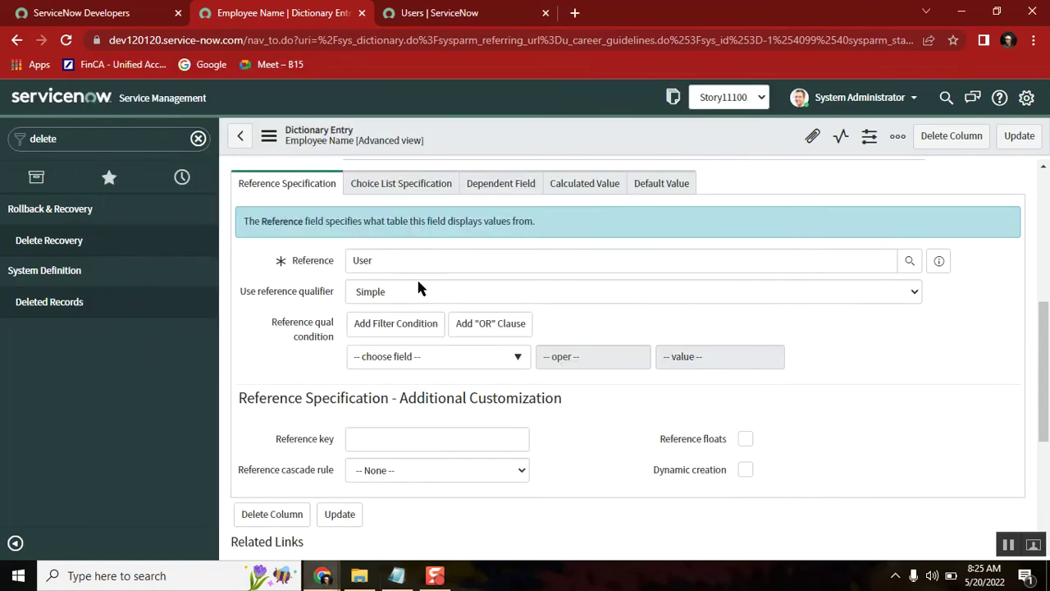
left_click(434, 358)
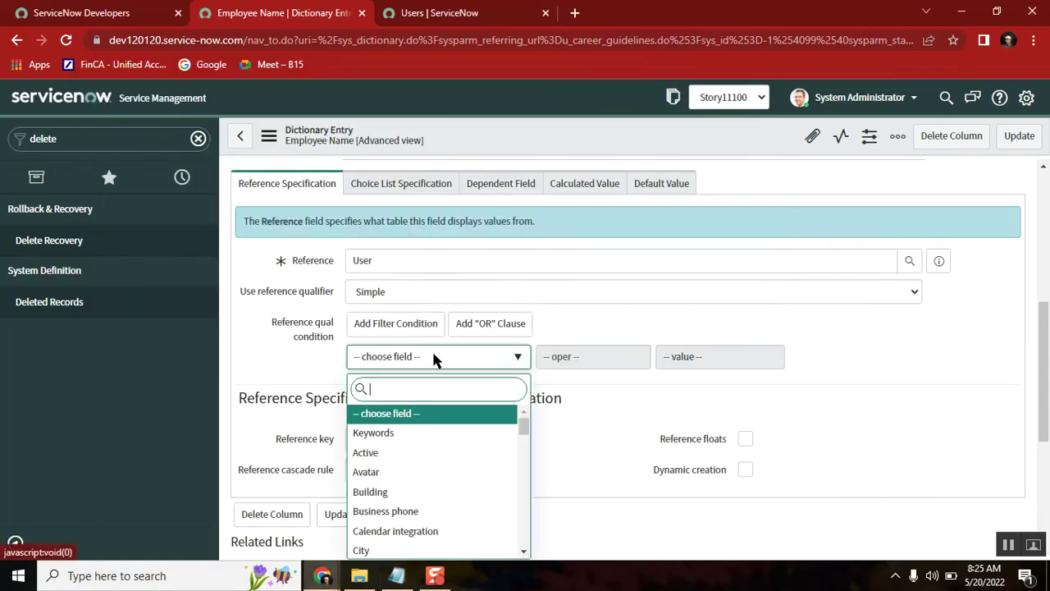
left_click(400, 456)
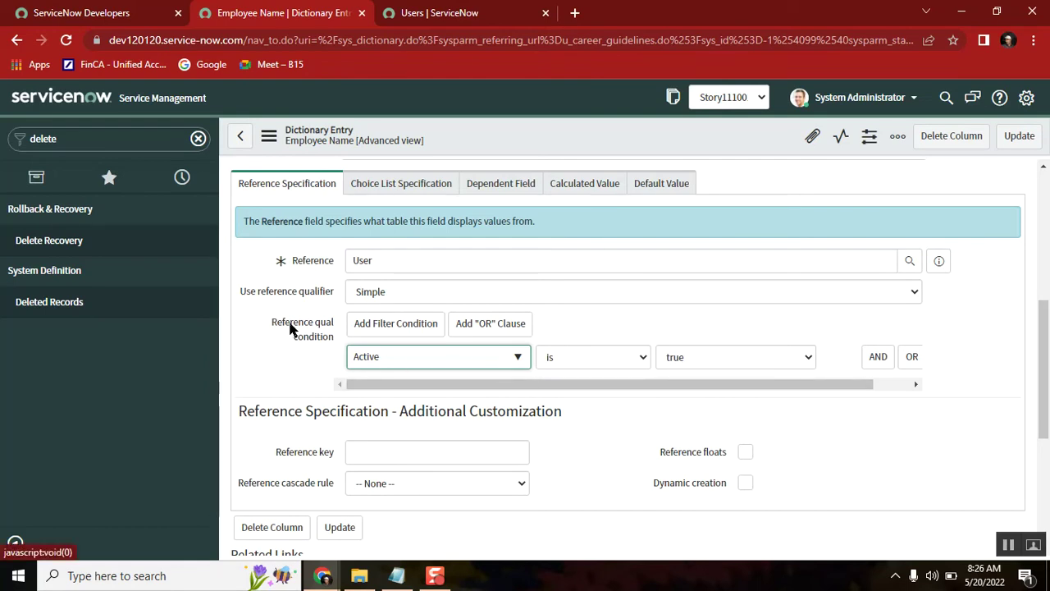
Step: Describe the Simple type in the Notepad notes as "- Condition Builder"
left_click(398, 576)
left_click(170, 349)
type("- ")
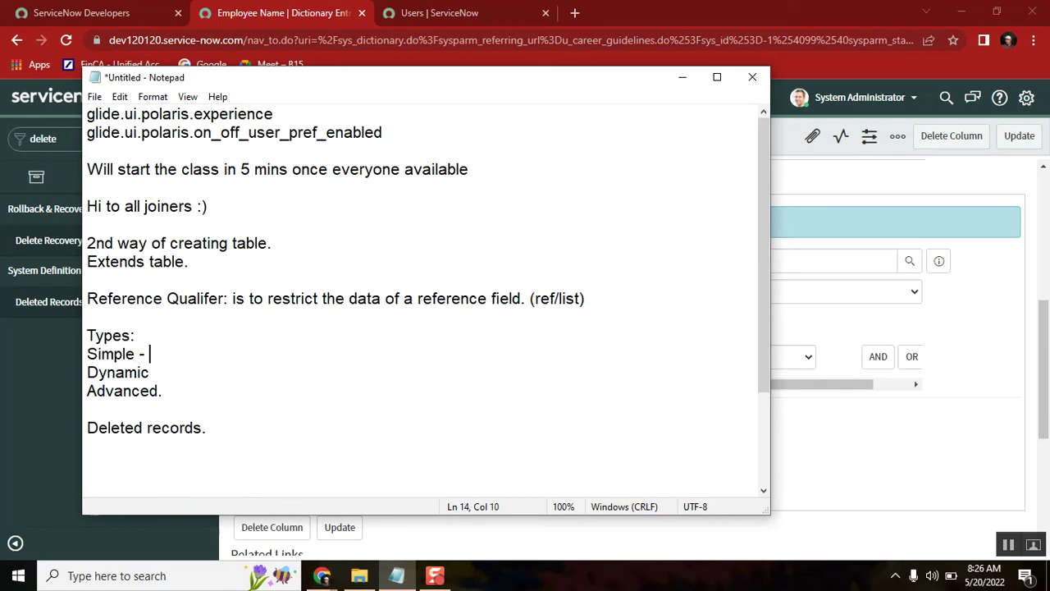
type("Condition")
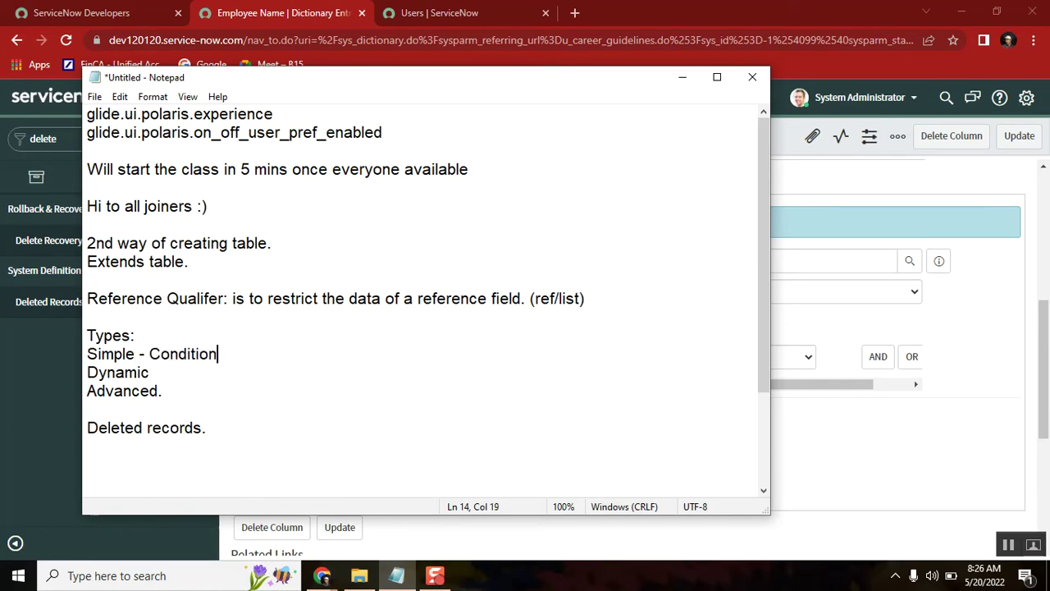
type("Bu")
key("BackSpace")
key("BackSpace")
type("V")
key("BackSpace")
type("Build")
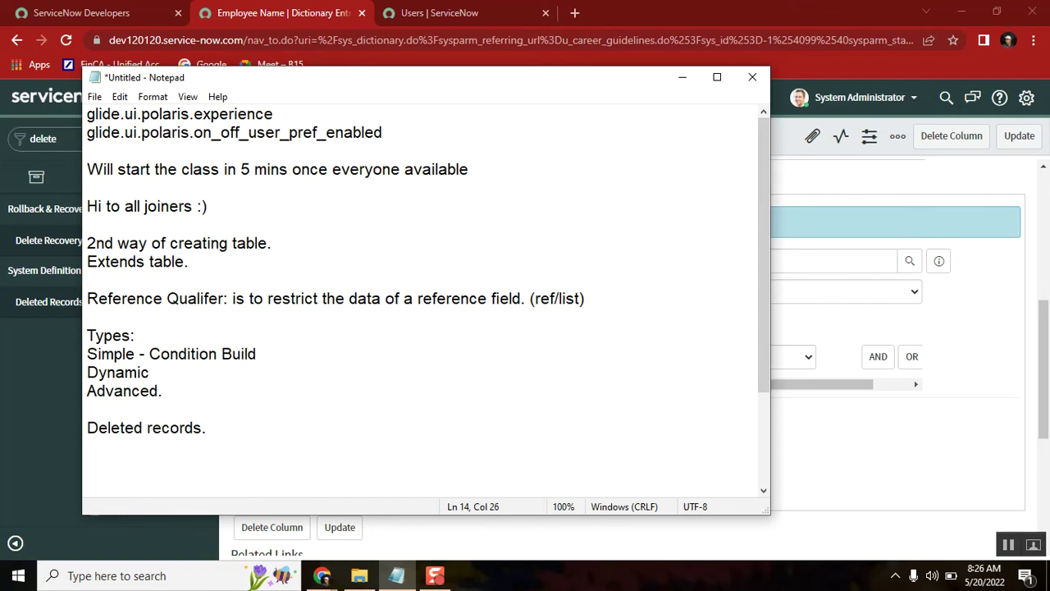
key("BackSpace")
type("er")
Step: Return to the browser and save the Employee Name dictionary entry without leaving the form
left_click(853, 419)
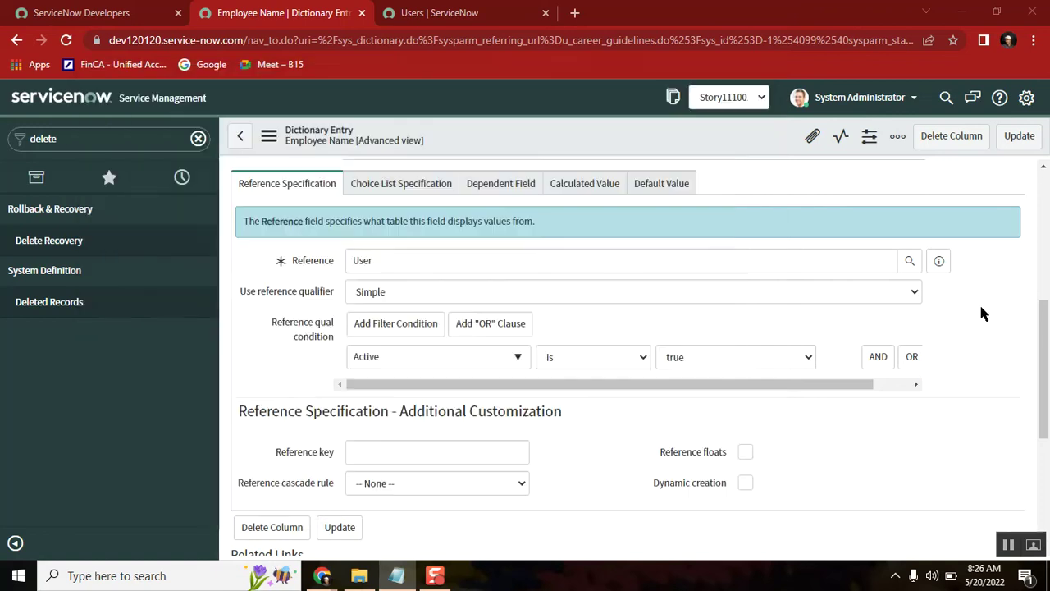
right_click(715, 133)
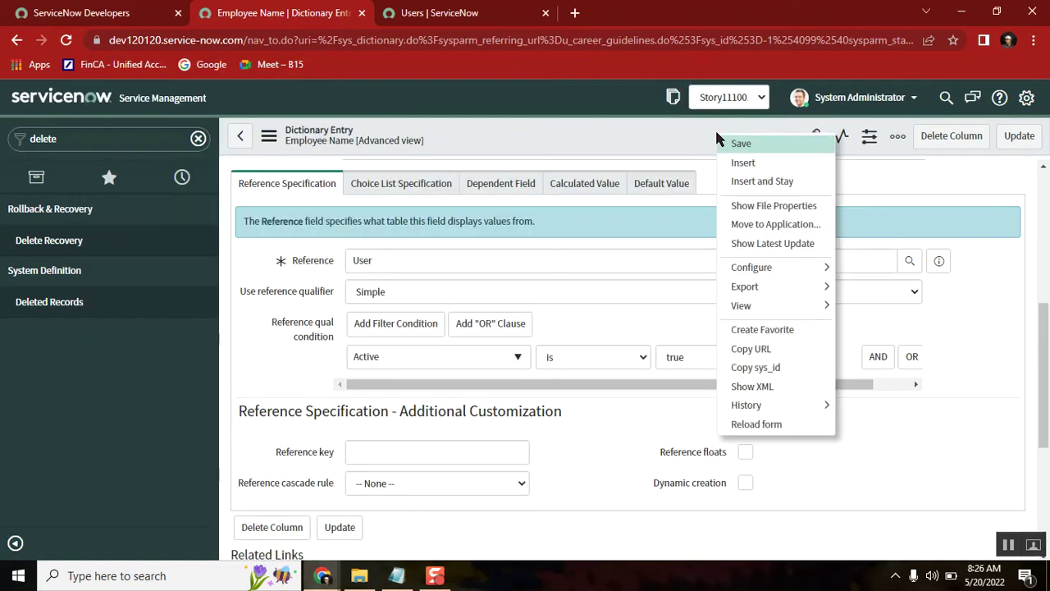
left_click(760, 148)
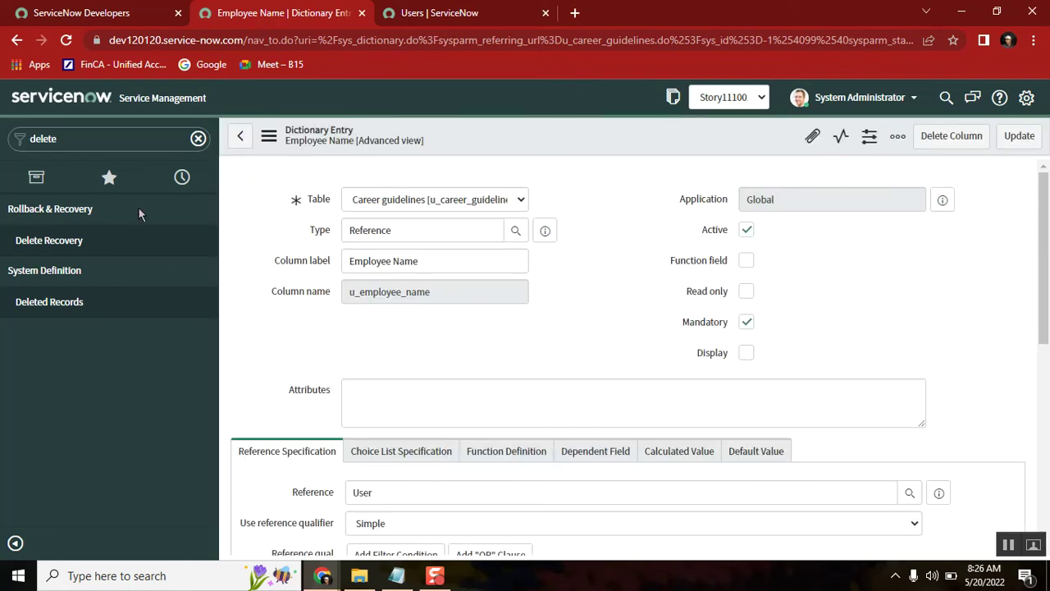
Step: Clear the navigator filter and open Create New under Career Guide Request in a new browser tab
left_click(197, 139)
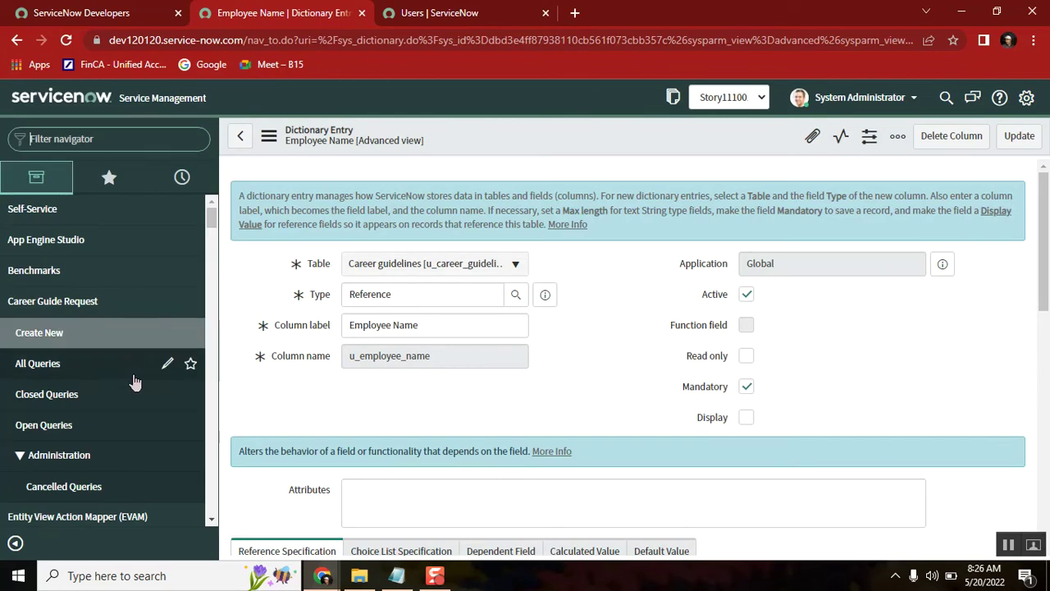
middle_click(55, 333)
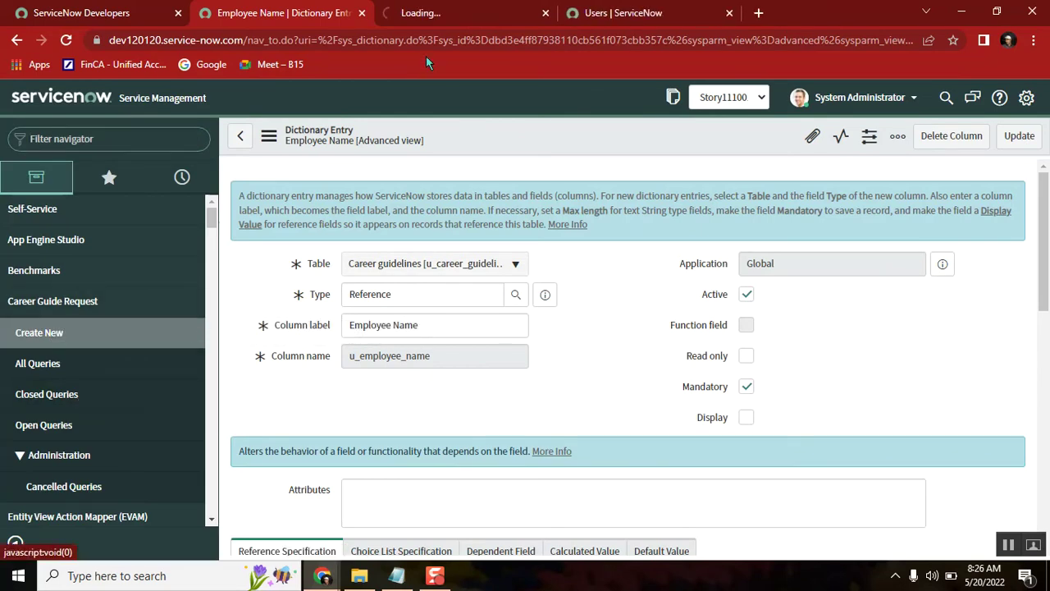
left_click(472, 11)
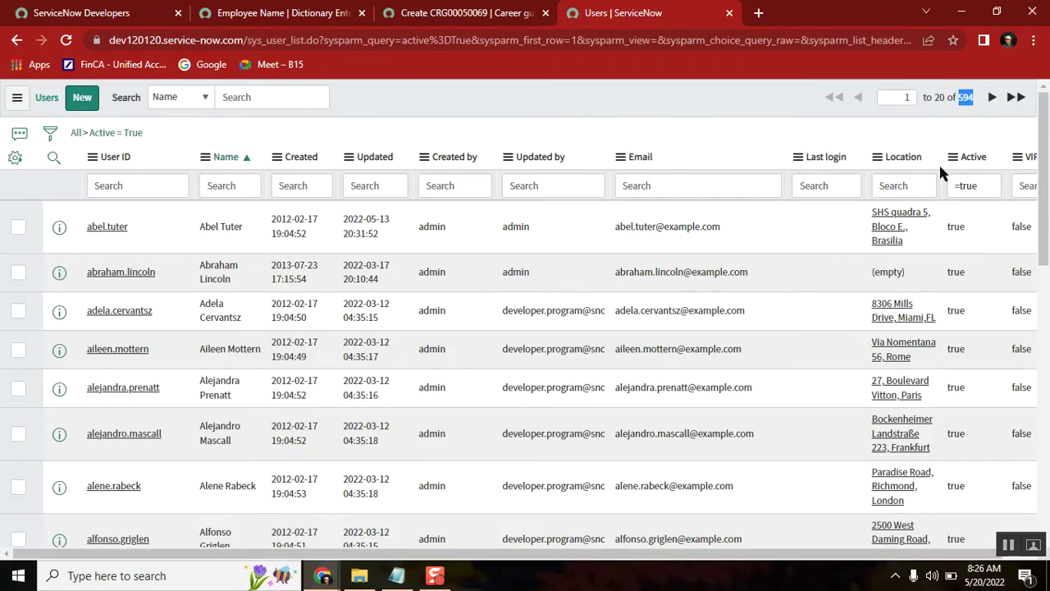
Step: Compare the record total of the active Users list with the Employee Name lookup on the new form, and close the lookup
double_click(964, 98)
left_click(467, 18)
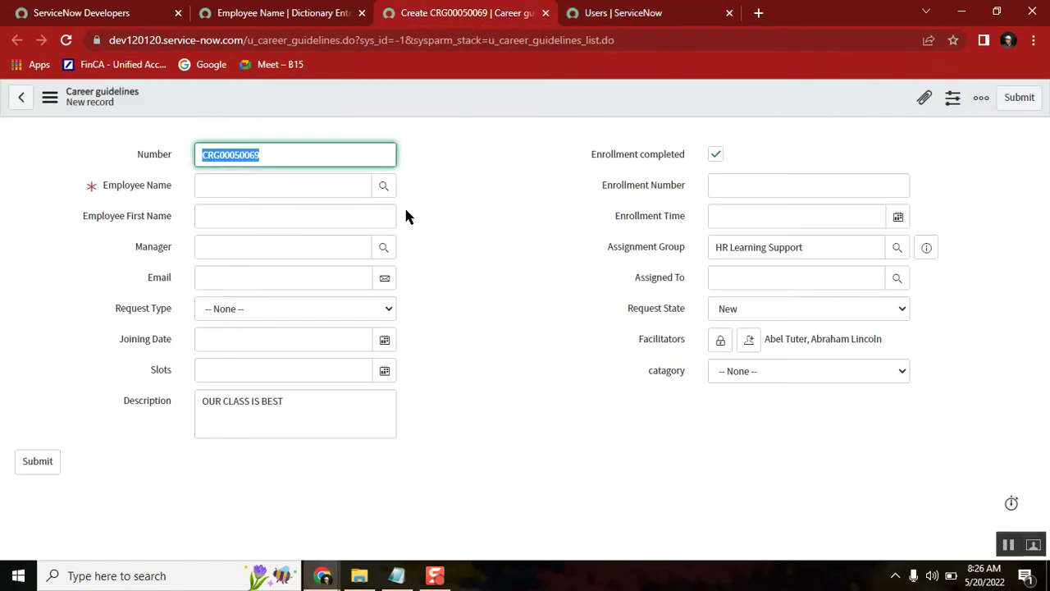
left_click(382, 188)
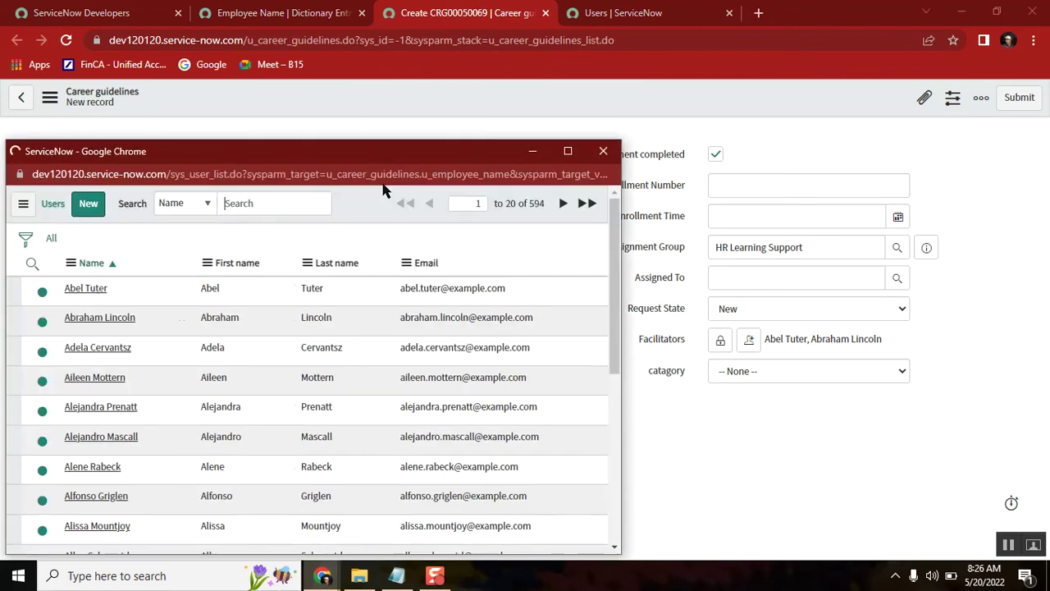
double_click(535, 203)
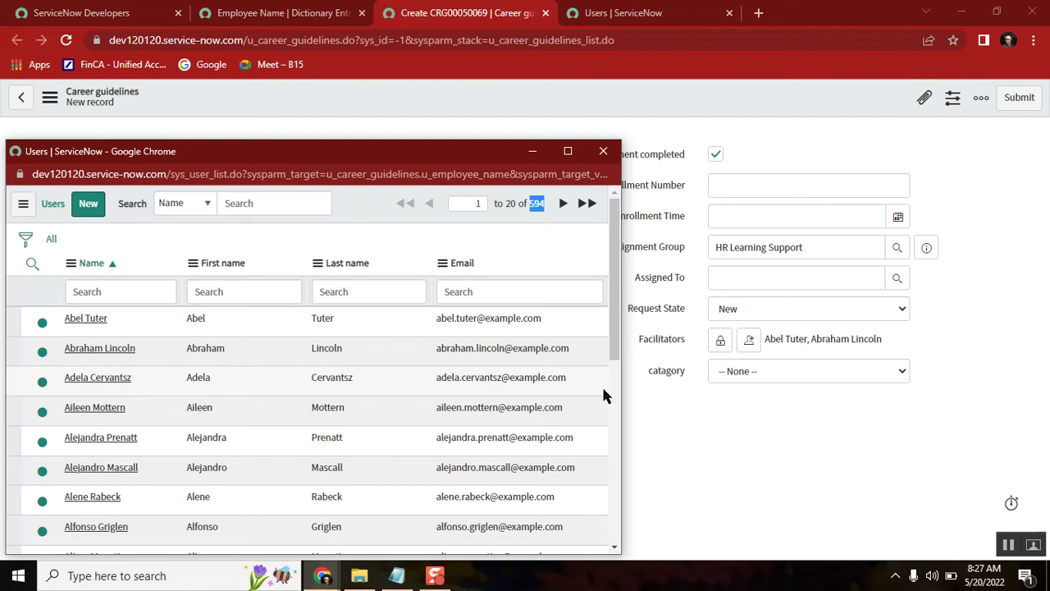
left_click(602, 154)
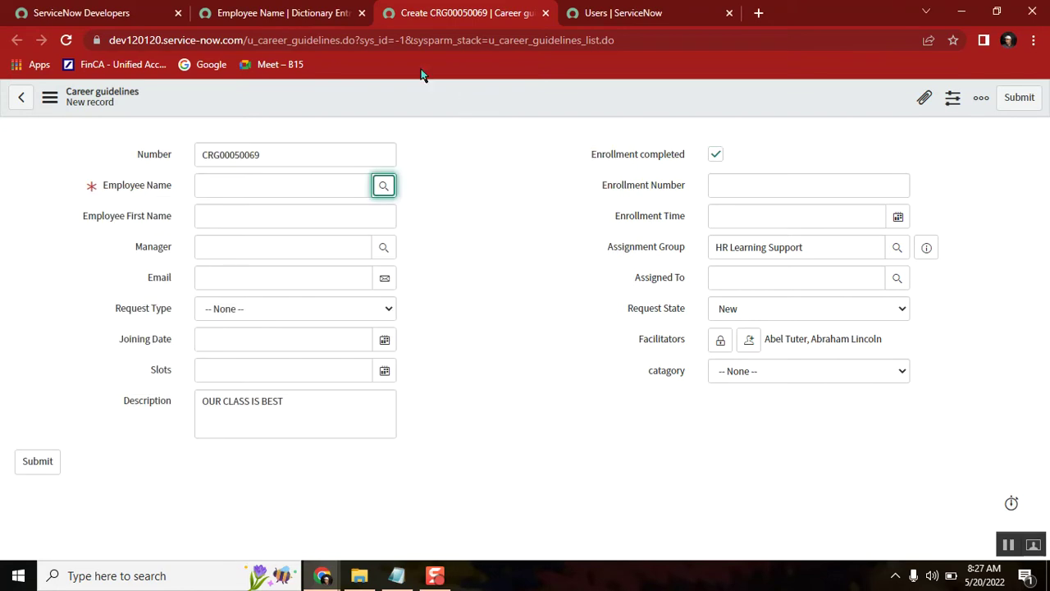
Step: Go back to the Employee Name dictionary entry and switch its reference qualifier to Dynamic
left_click(297, 18)
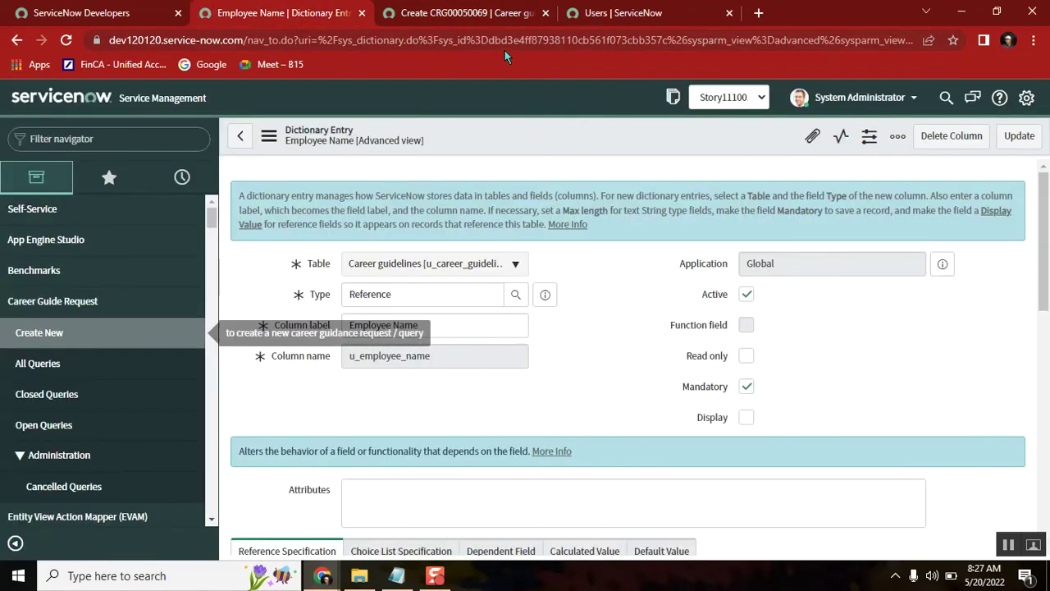
left_click(479, 19)
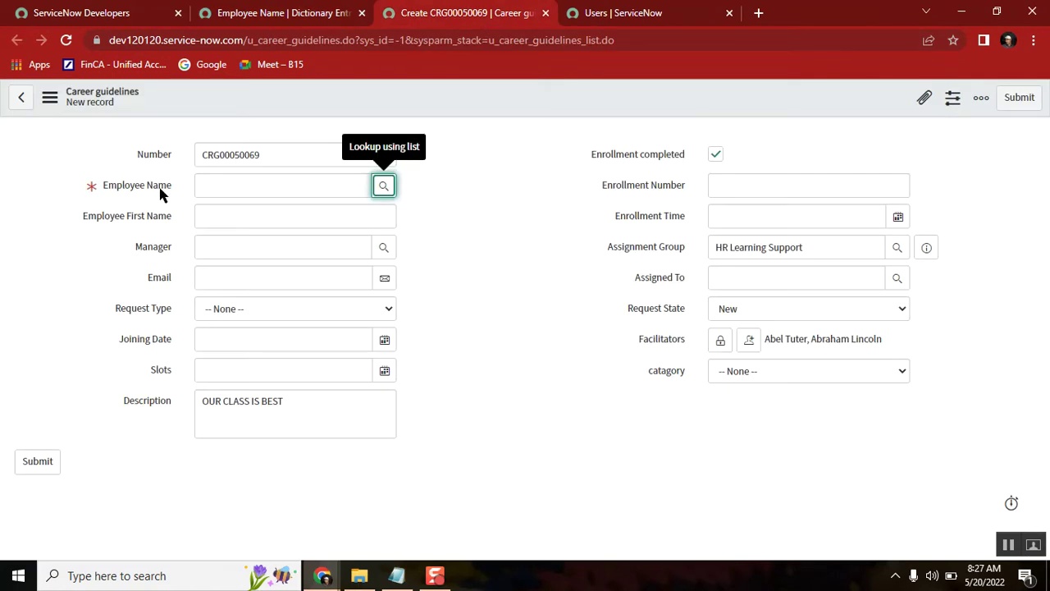
left_click(273, 18)
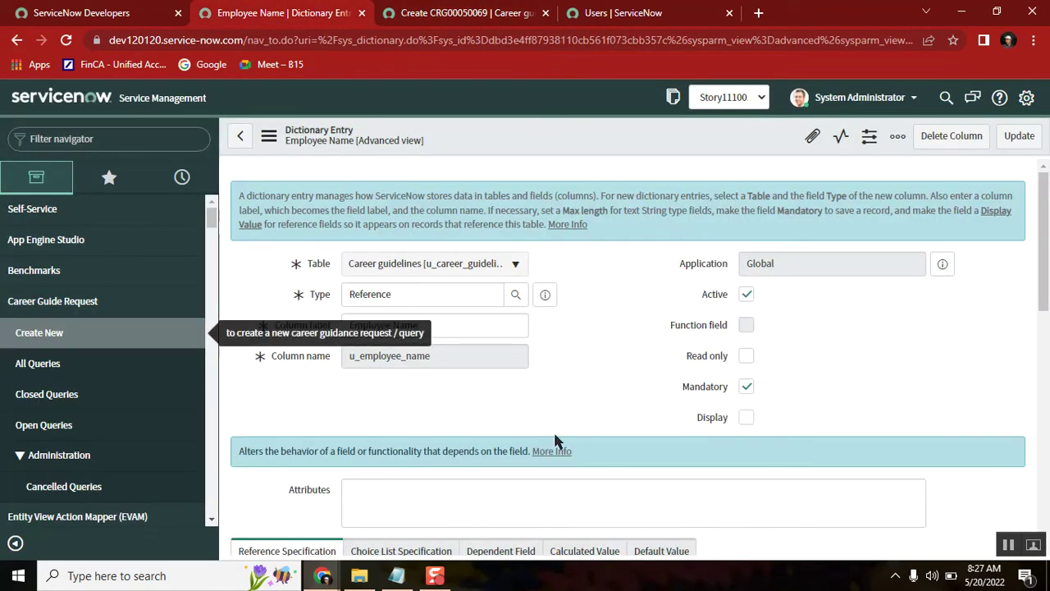
left_click_drag(1048, 259, 1048, 397)
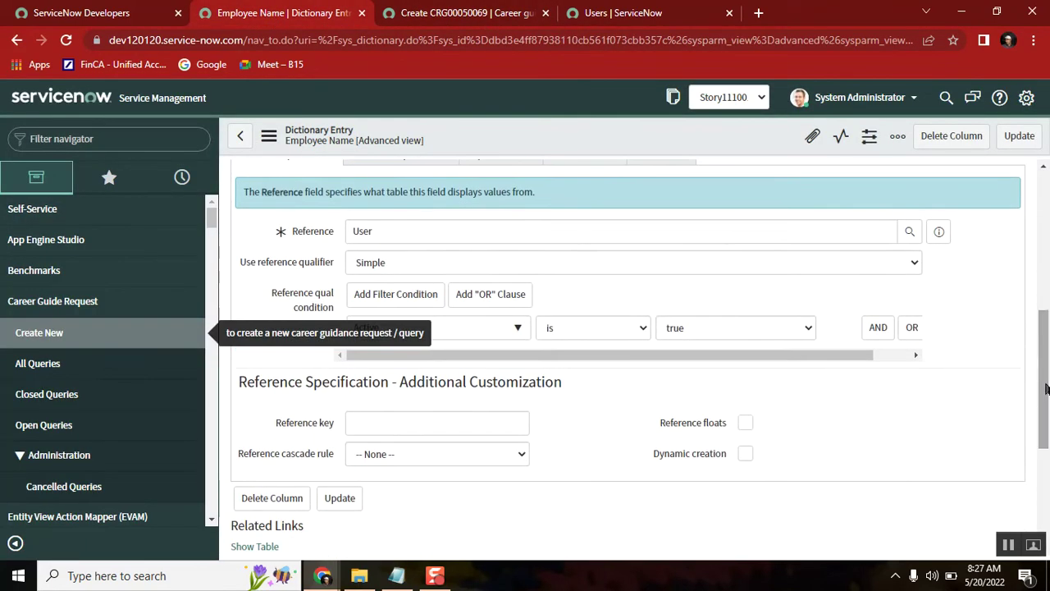
left_click(391, 267)
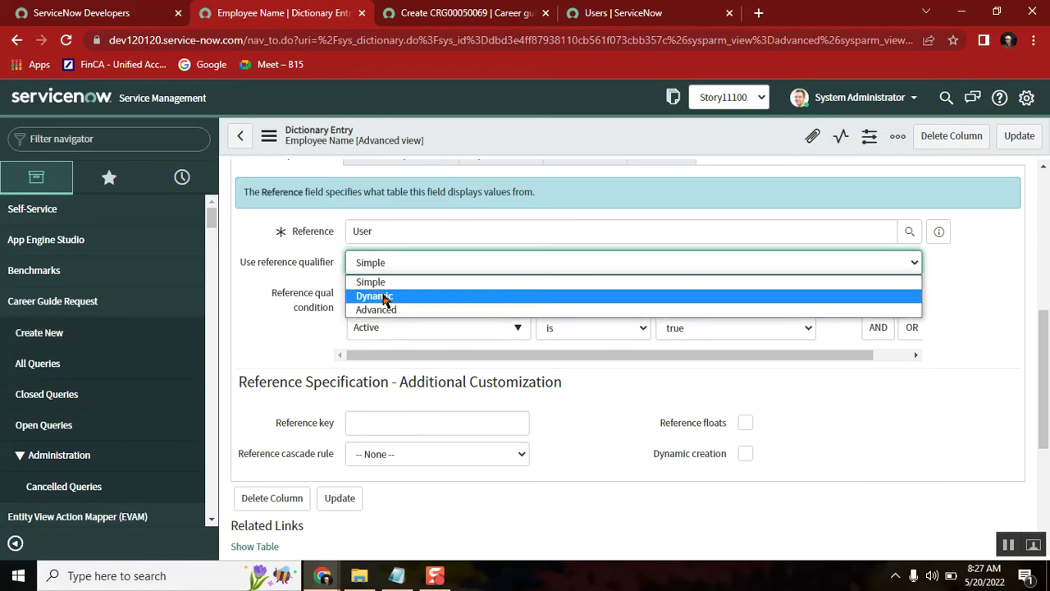
left_click(385, 297)
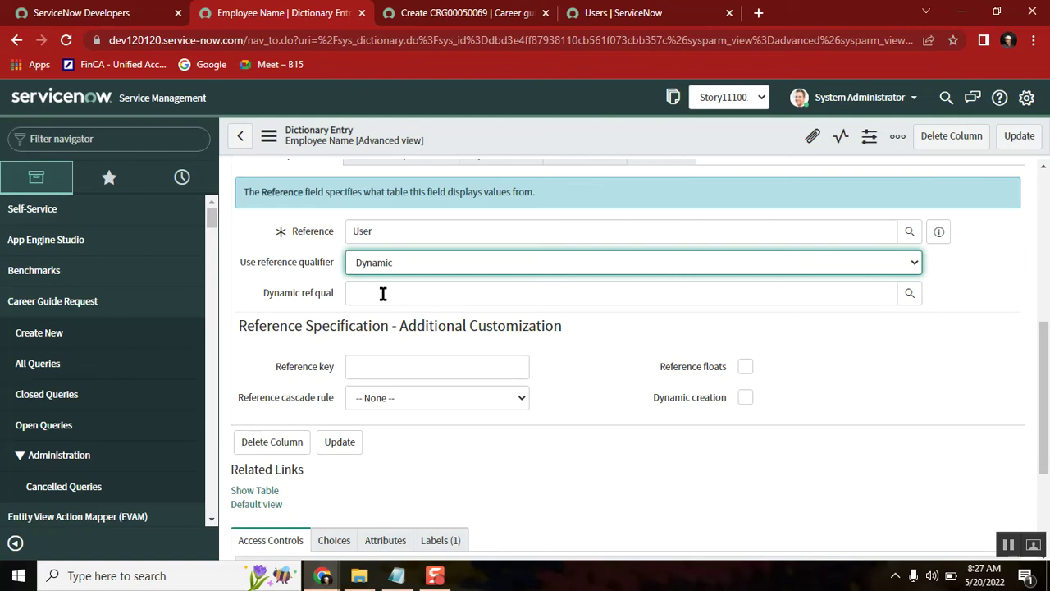
Step: Describe the Dynamic type in the Notepad notes as "- dynamic filters(business rules or script include)"
left_click(397, 575)
left_click(197, 366)
type("- ")
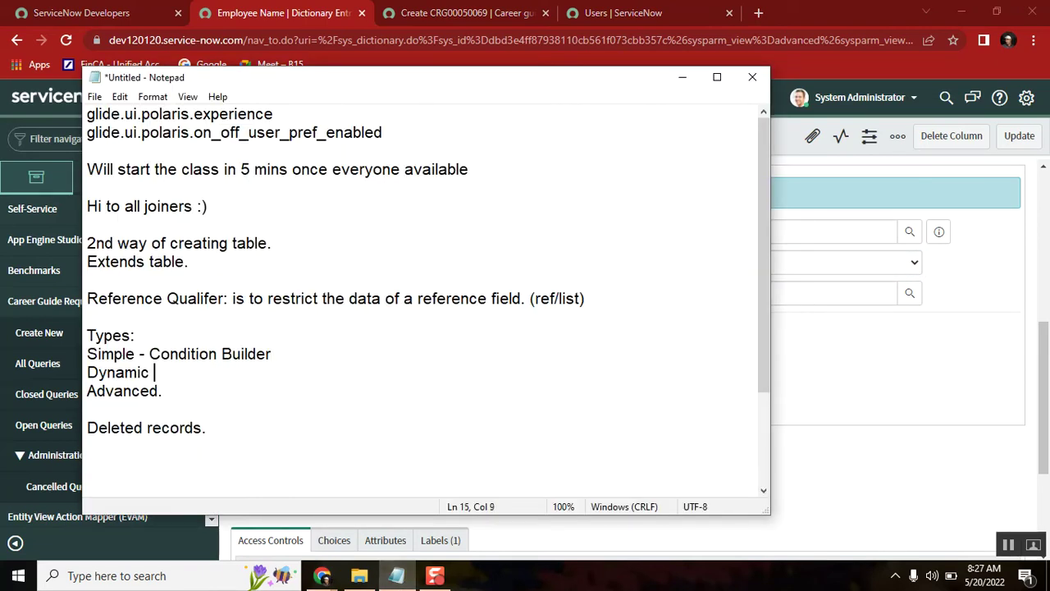
type("s")
key("BackSpace")
type("dynamic fil")
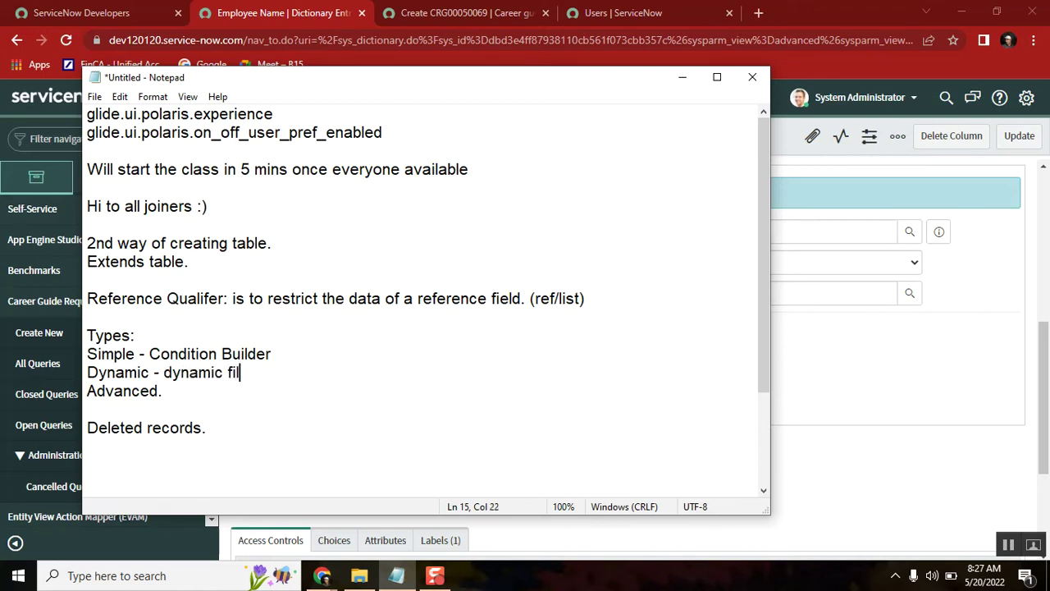
type("ters(busines")
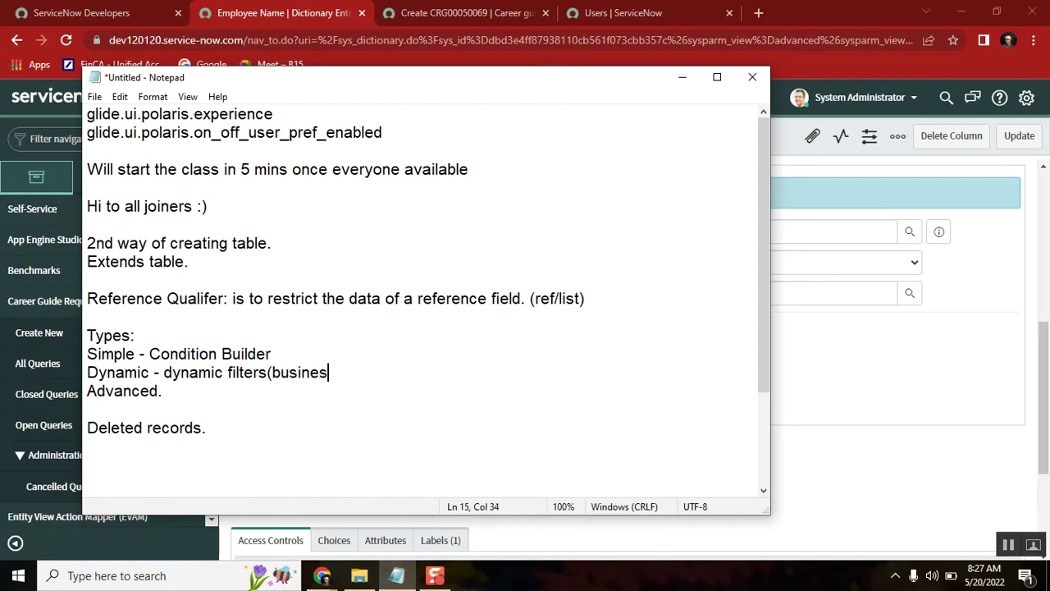
type("s rules")
key("BackSpace")
type("es or scr")
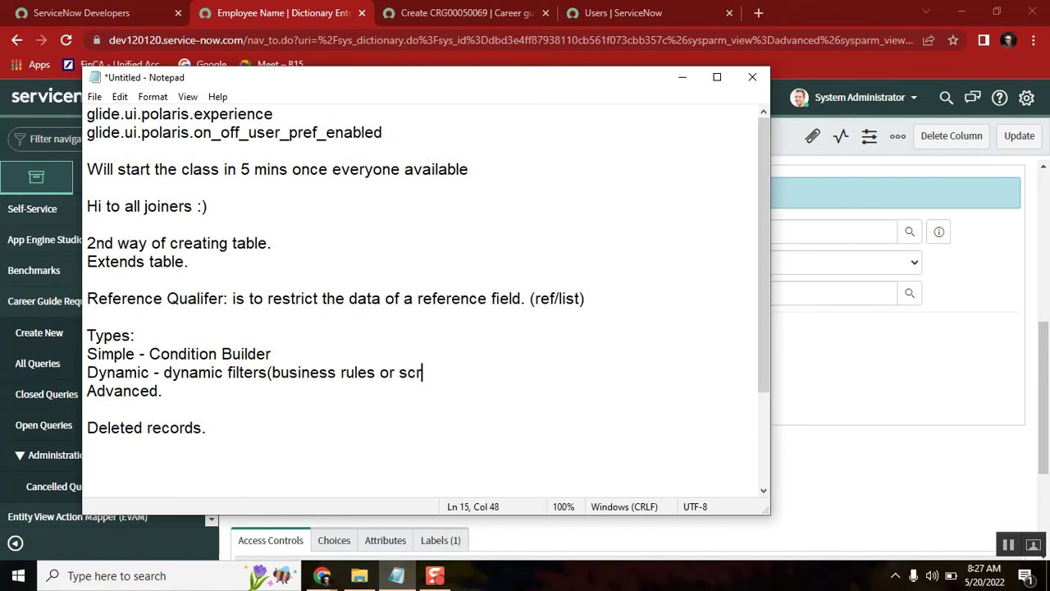
type("ipt include)")
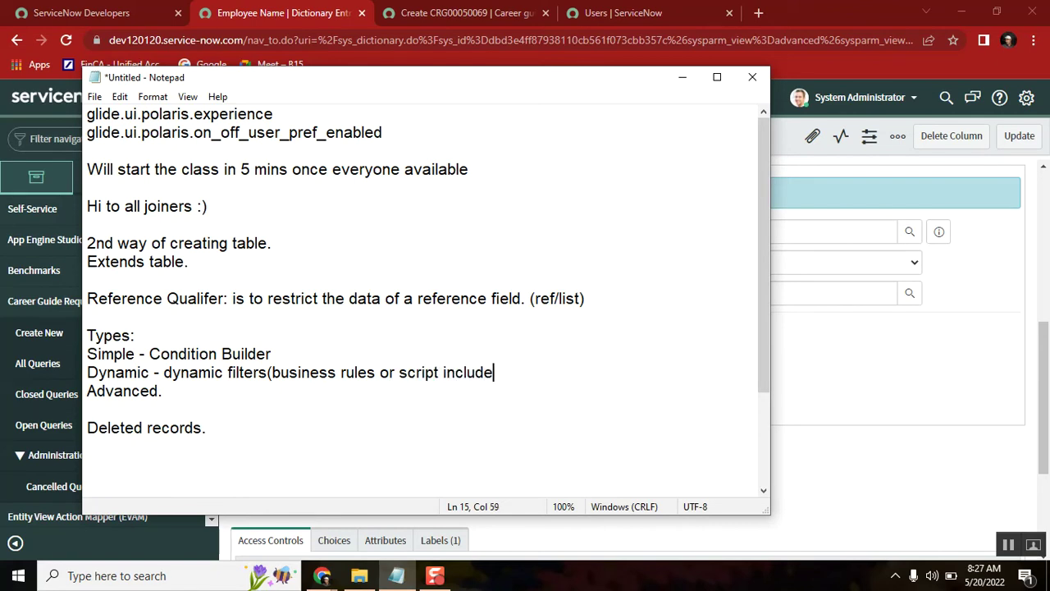
Step: Insert a space before "(business" in the Dynamic line, and highlight "(business" and the word "Dynamic"
key("Left")
key("Left")
key("Left")
key("Left")
key("Left")
key("Left")
key("Left")
key("Left")
key("Left")
key("Left")
key("Left")
key("Left")
key("Left")
key("Left")
key("Left")
key("Left")
key("Left")
key("Left")
key("Left")
key("Left")
key("Left")
key("Left")
key("Left")
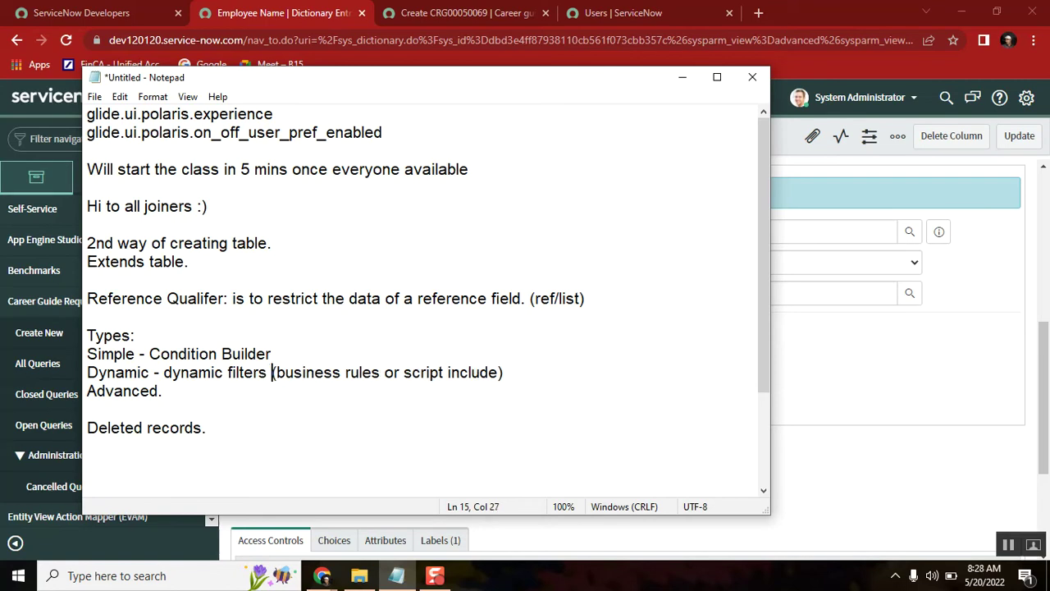
key("ctrl+shift+Right")
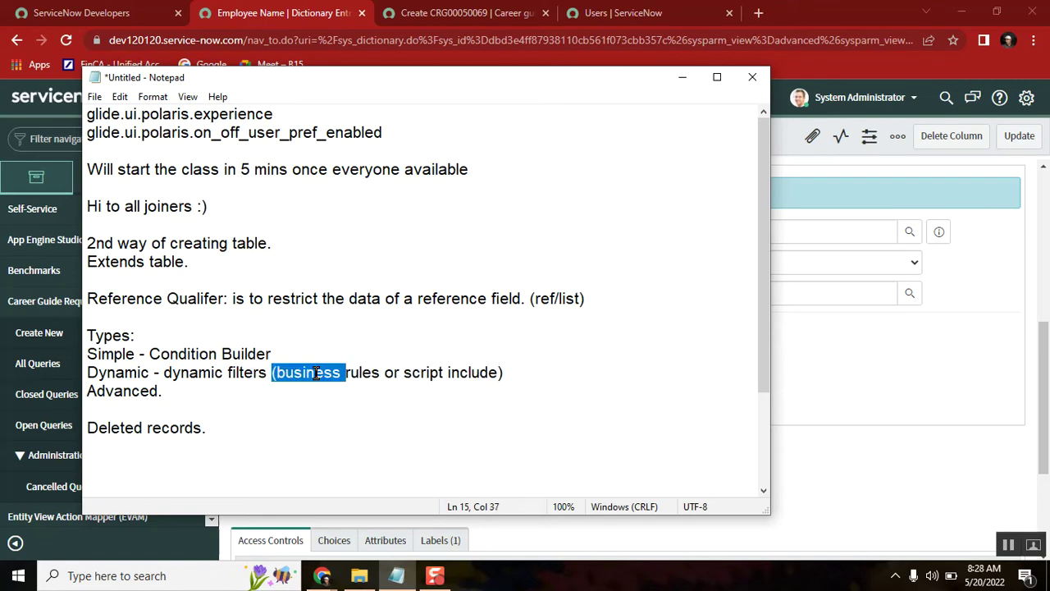
double_click(112, 371)
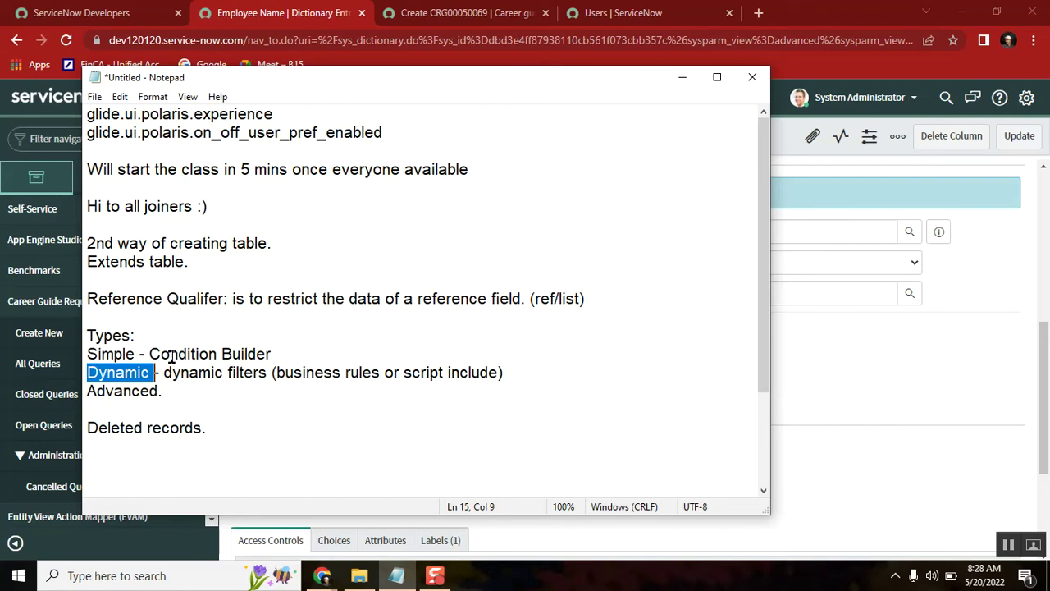
Step: Capitalize "dynamic filters" to "Dynamic filters" in the Dynamic line of the notes, and highlight "(business" and "script"
double_click(284, 371)
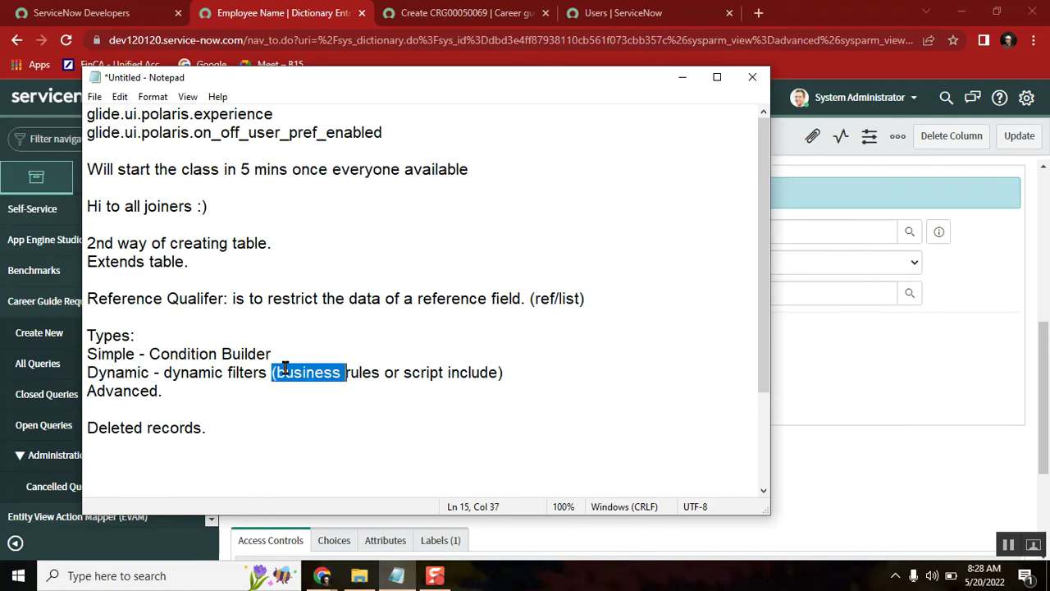
left_click(172, 372)
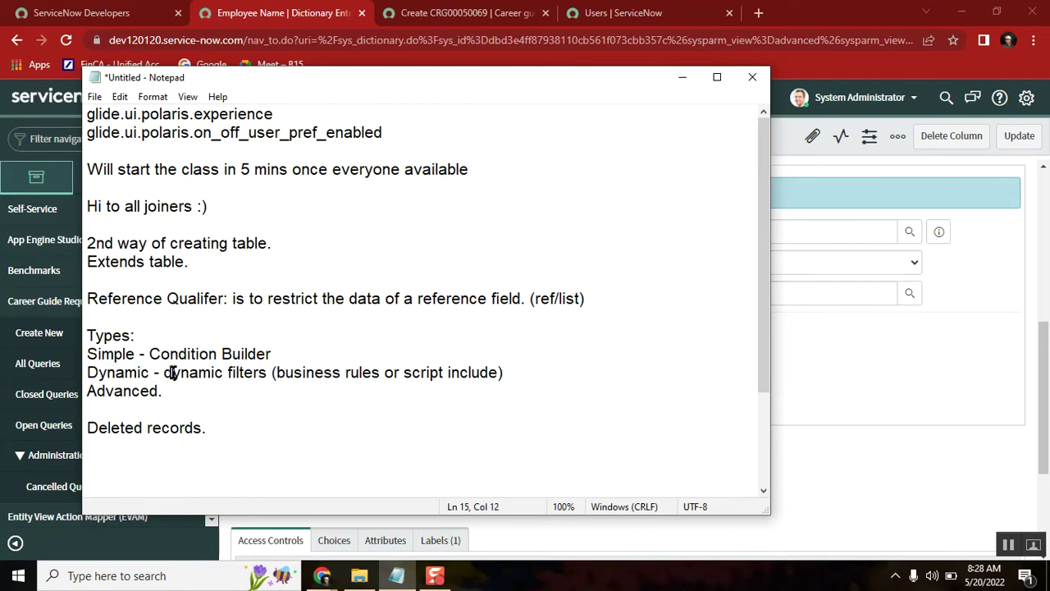
key("BackSpace")
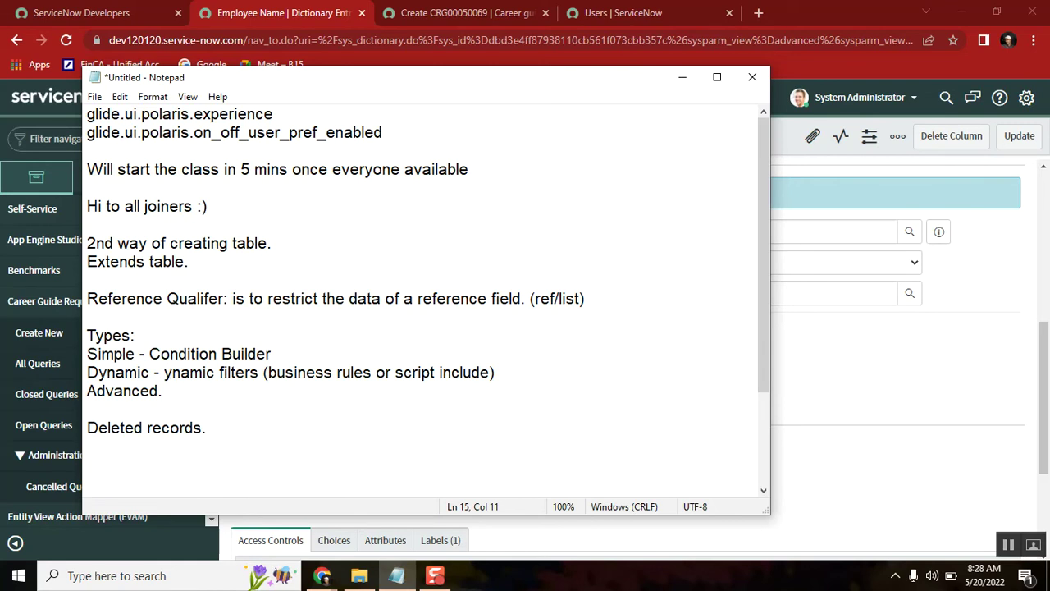
type("D")
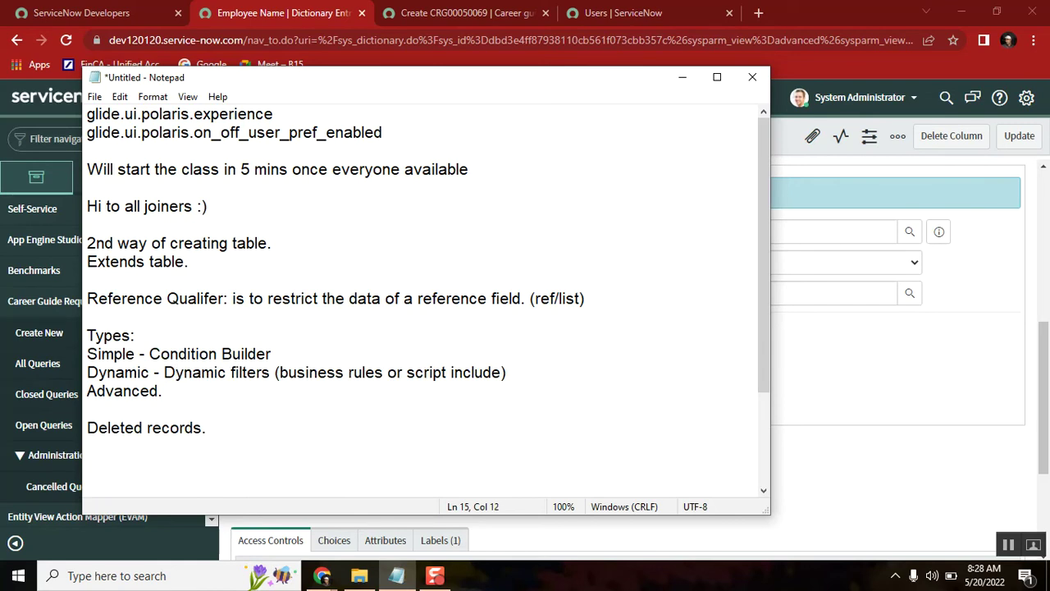
double_click(283, 372)
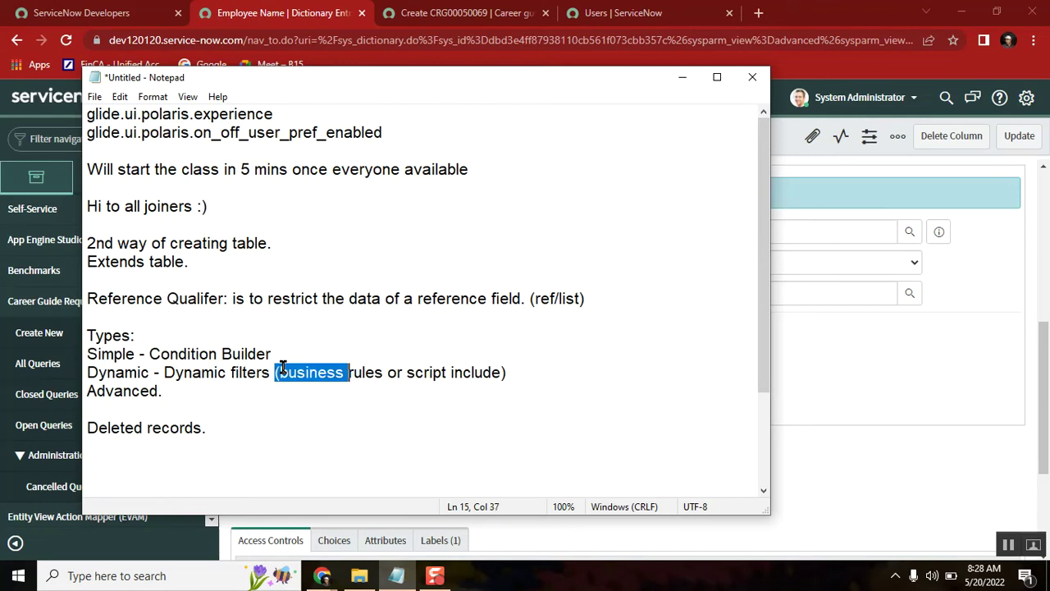
double_click(420, 371)
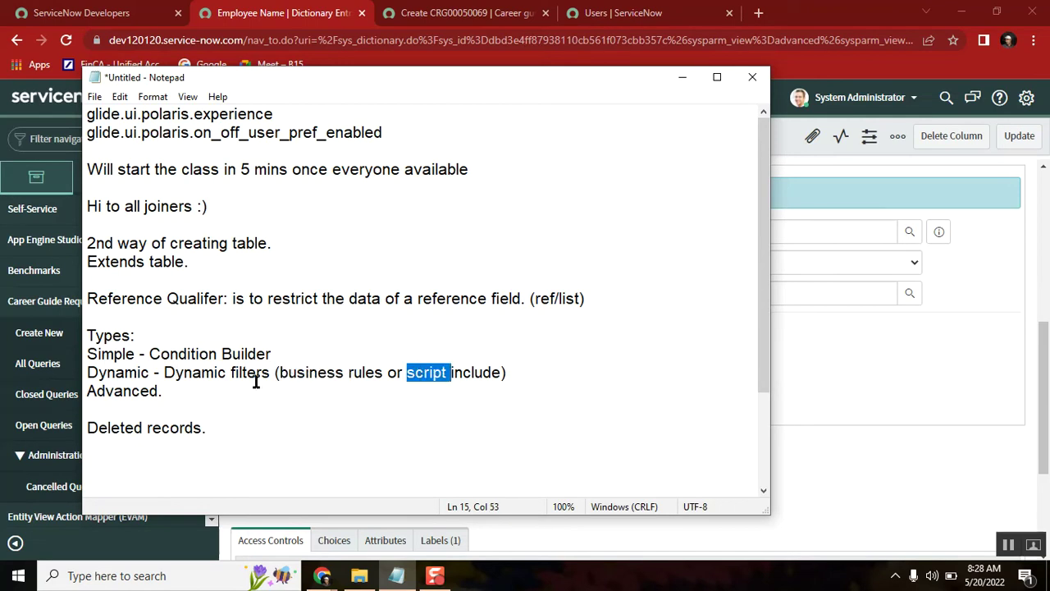
Step: Move the "Advanced." line directly below the Simple line in the notes and replace its period with "-"
left_click(179, 392)
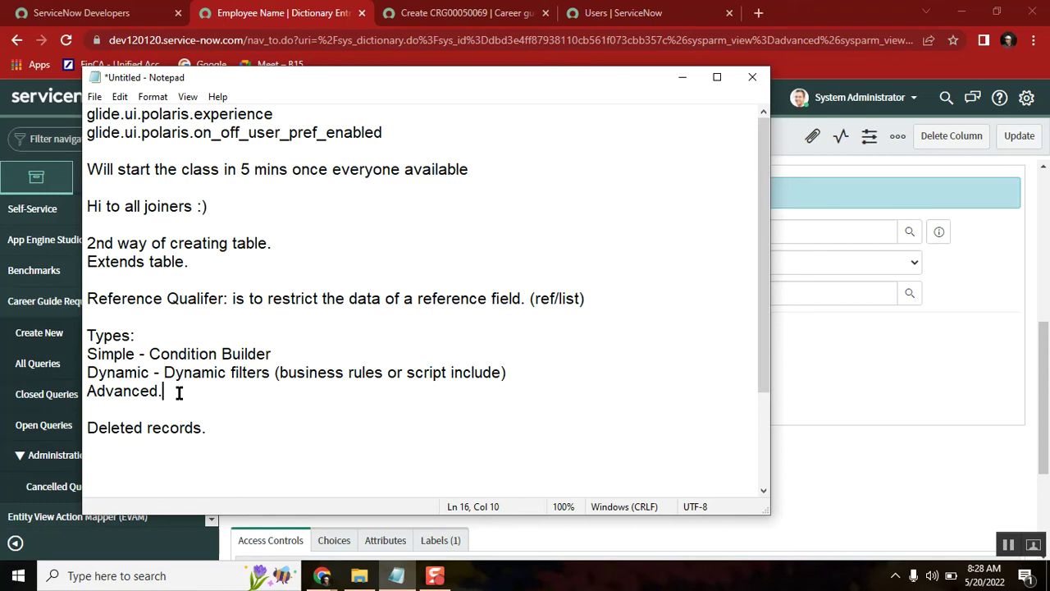
key("shift+Home")
key("ctrl+c")
key("BackSpace")
left_click(302, 353)
key("Return")
key("ctrl+v")
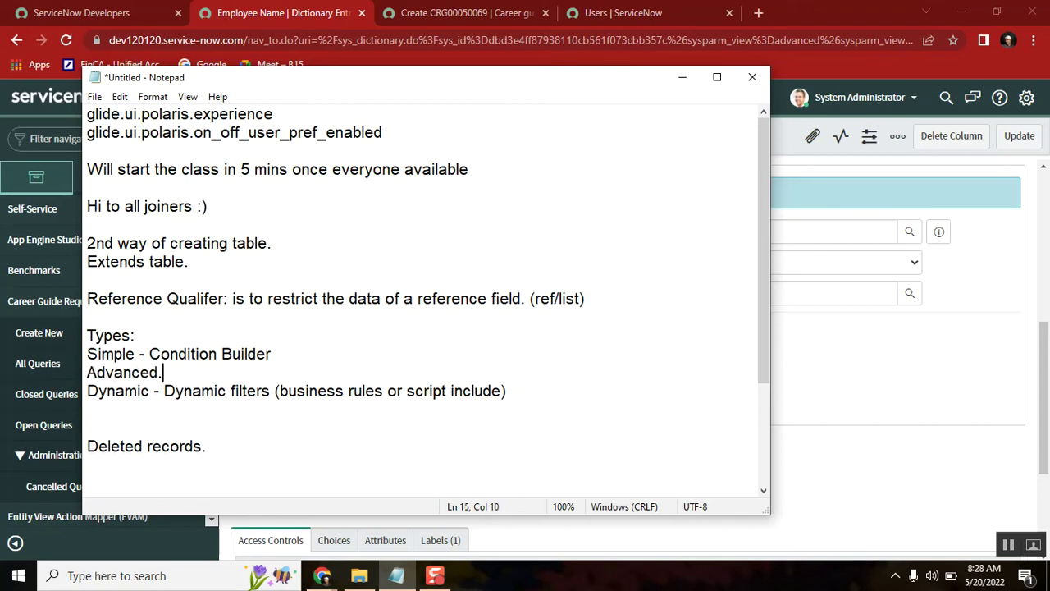
key("BackSpace")
type("-")
Step: Return to the Employee Name dictionary entry in Chrome, switch its reference qualifier to Advanced, and select the existing Reference qual text
left_click(976, 344)
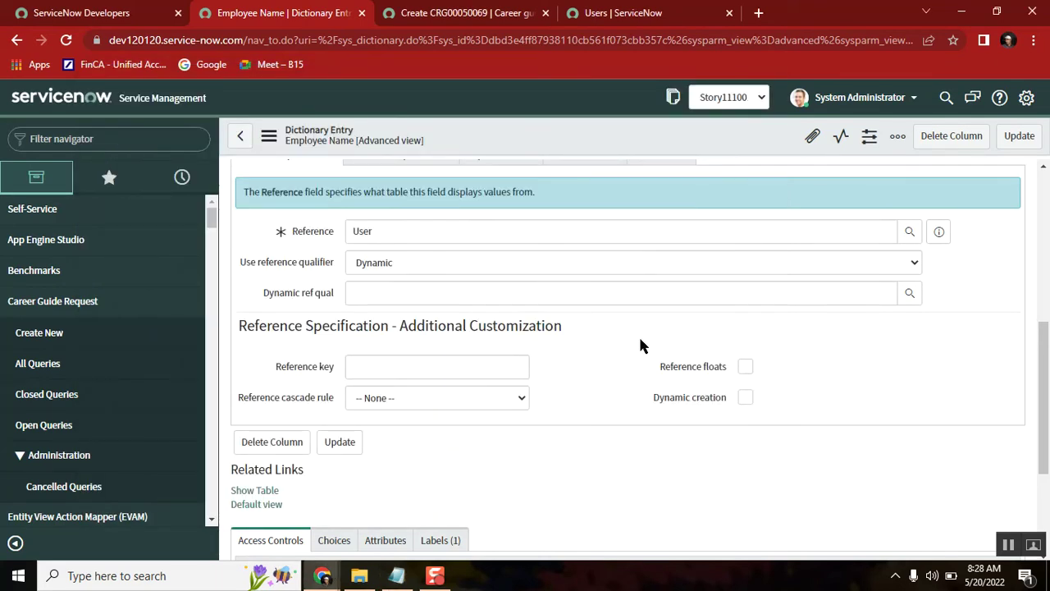
left_click(435, 266)
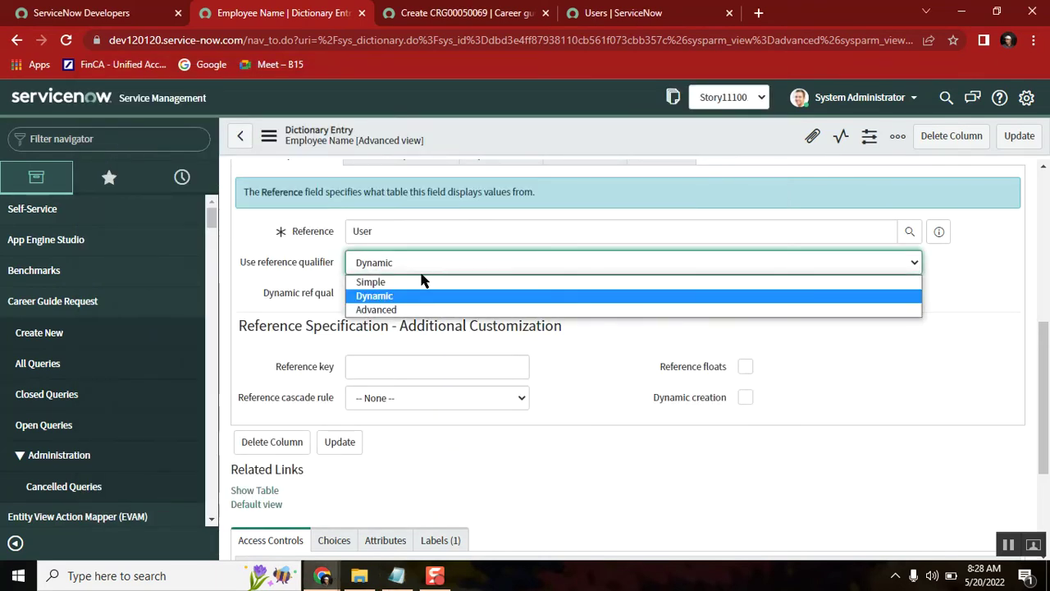
left_click(419, 283)
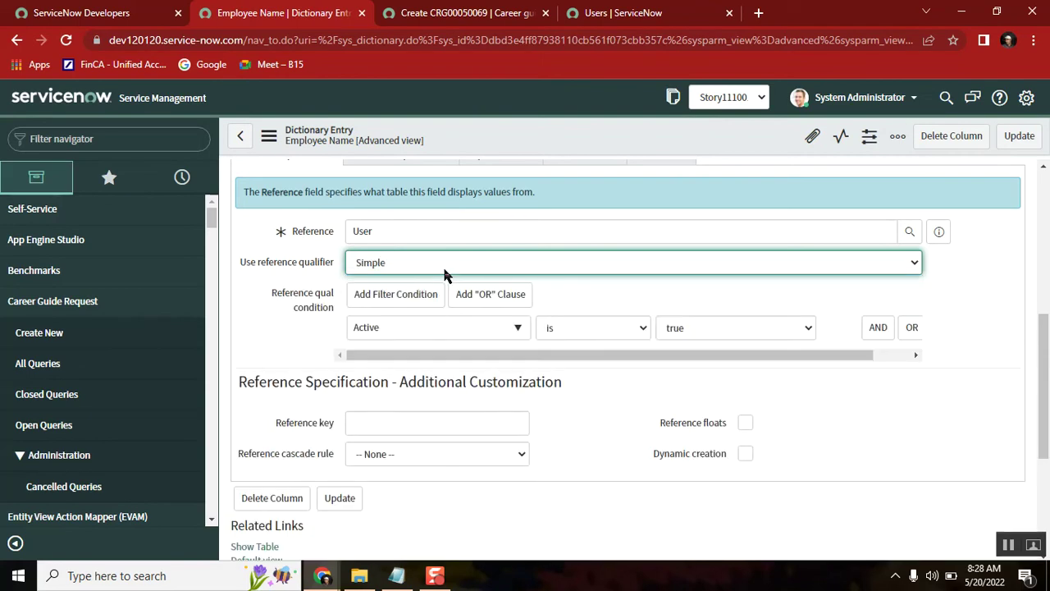
left_click(434, 267)
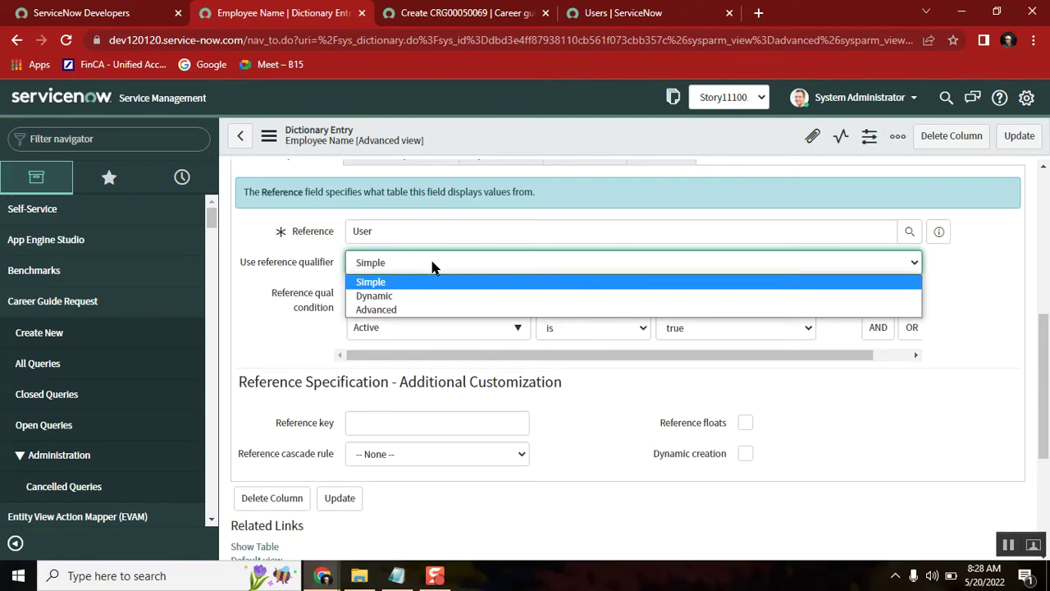
left_click(419, 310)
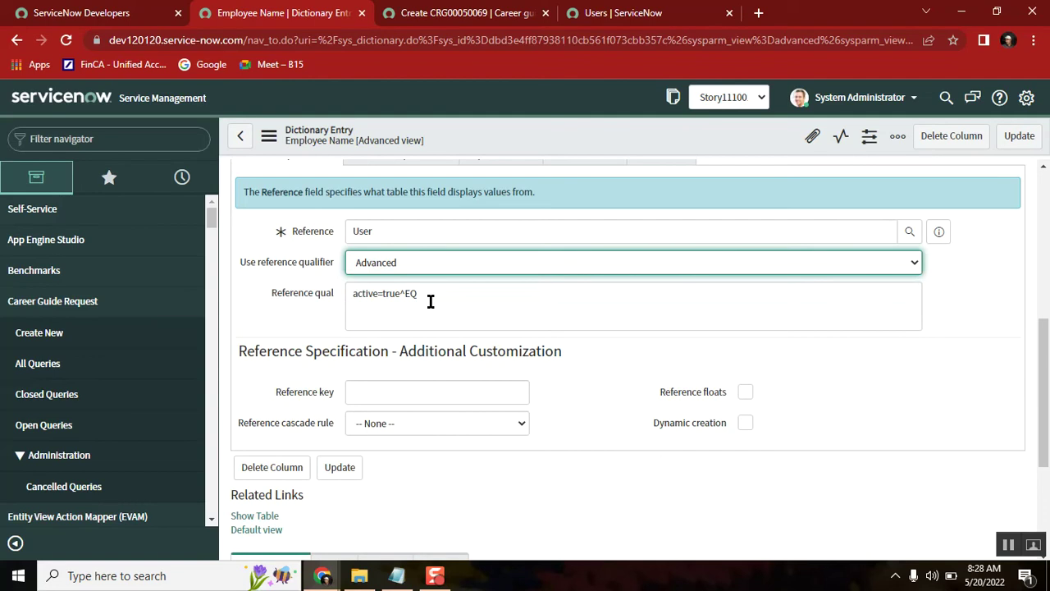
left_click(434, 297)
left_click_drag(441, 292, 342, 307)
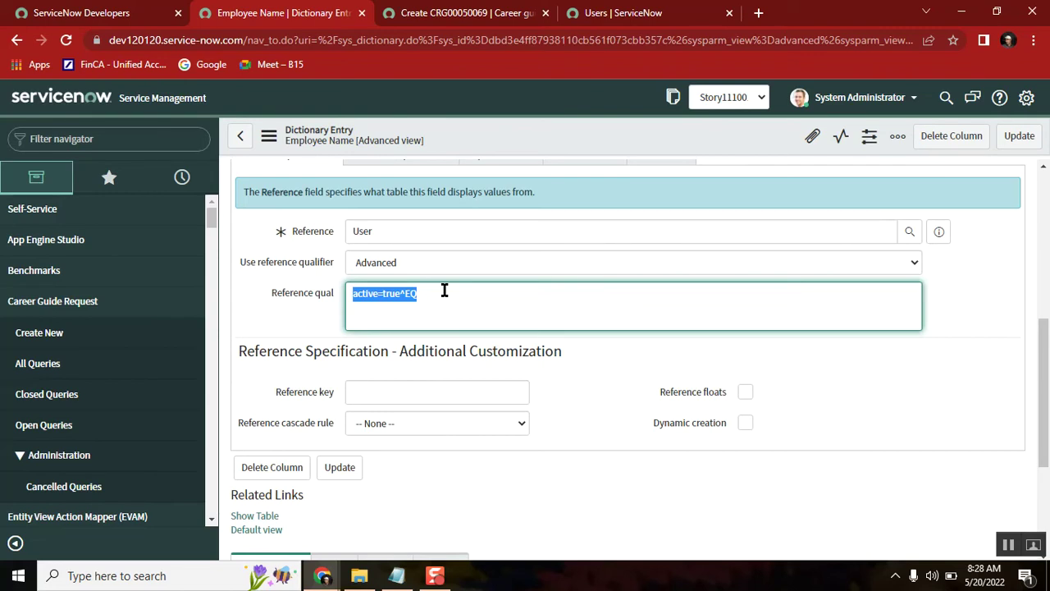
Step: Check the record total of the new form's Employee Name lookup with Email filtered by "!=NULL", then clear the filter and close the lookup
left_click(639, 25)
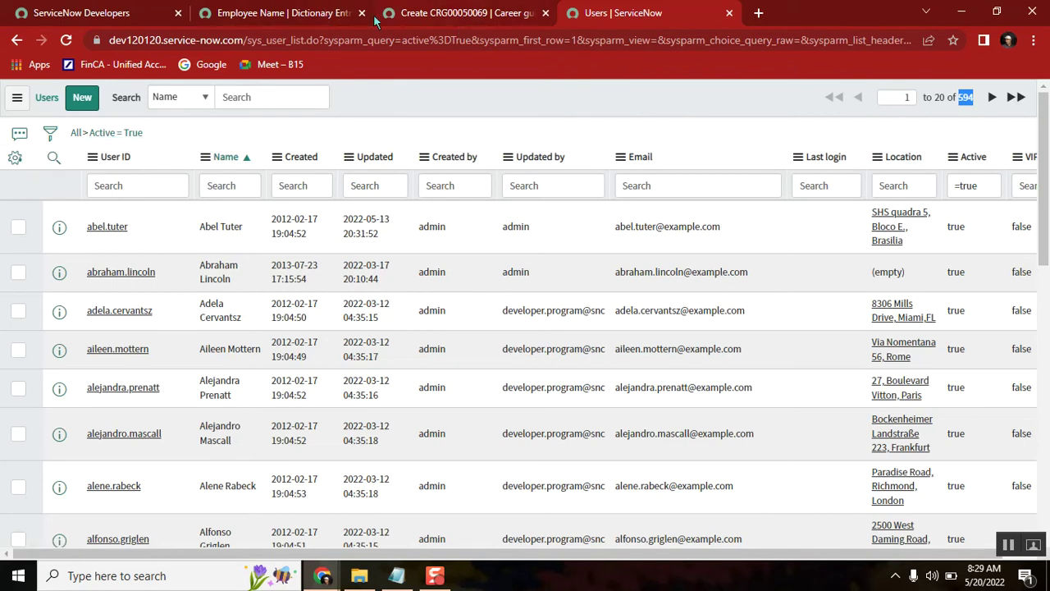
left_click(429, 20)
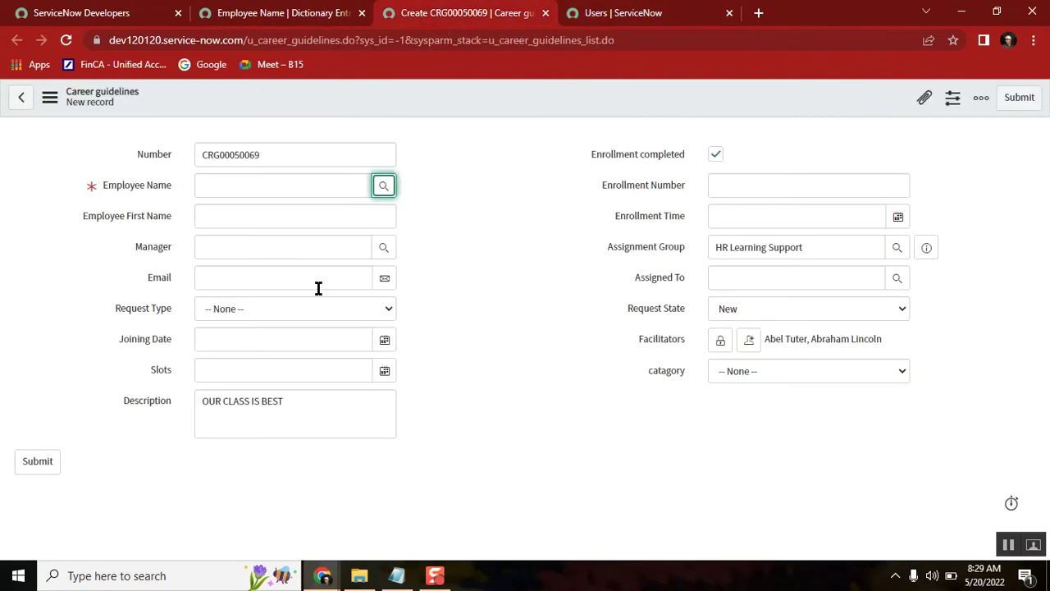
left_click(382, 187)
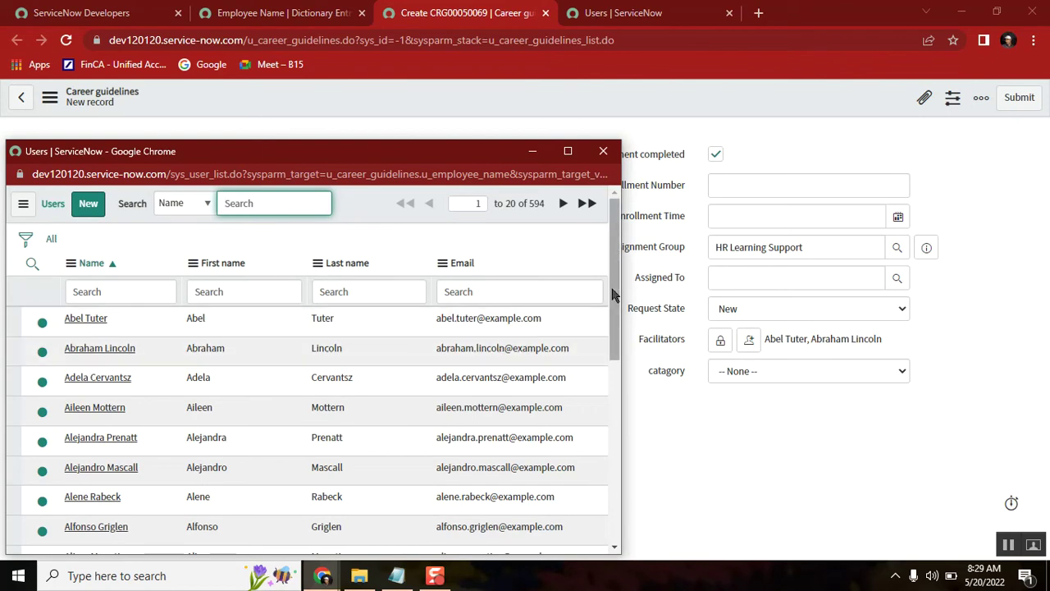
left_click(490, 292)
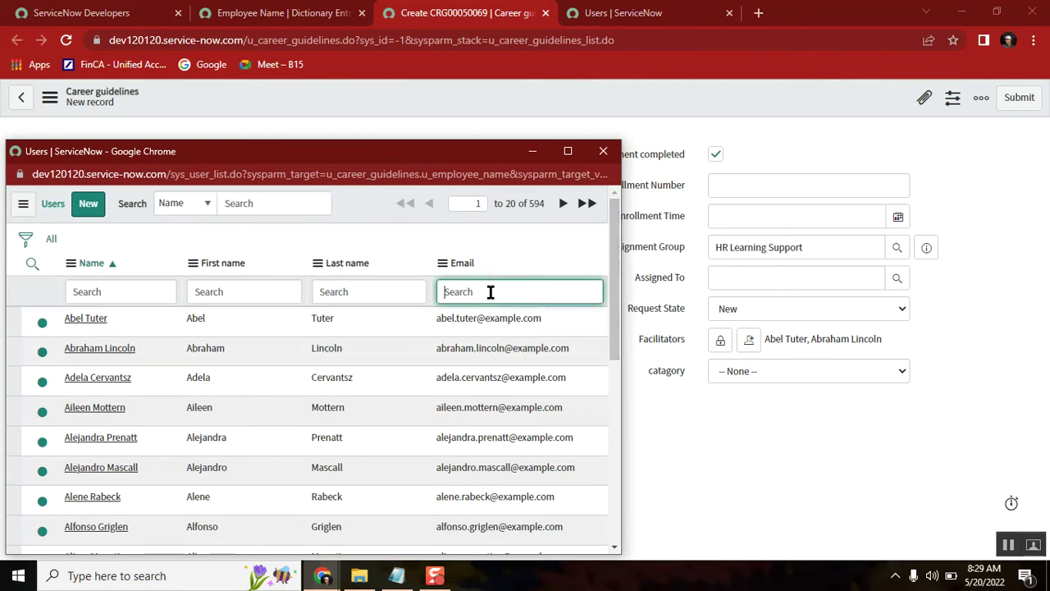
type("i")
key("Return")
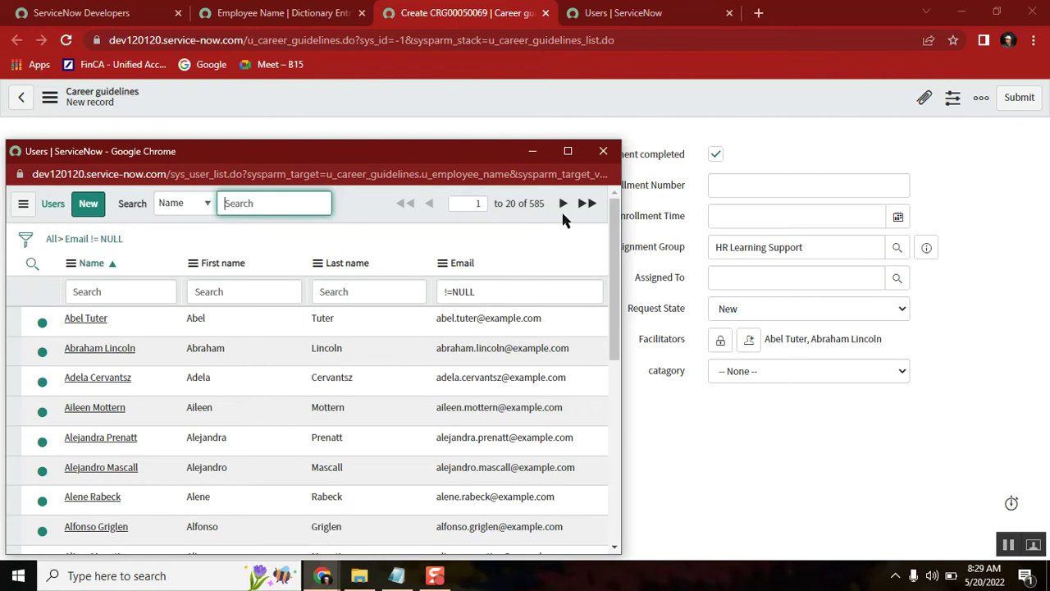
double_click(536, 203)
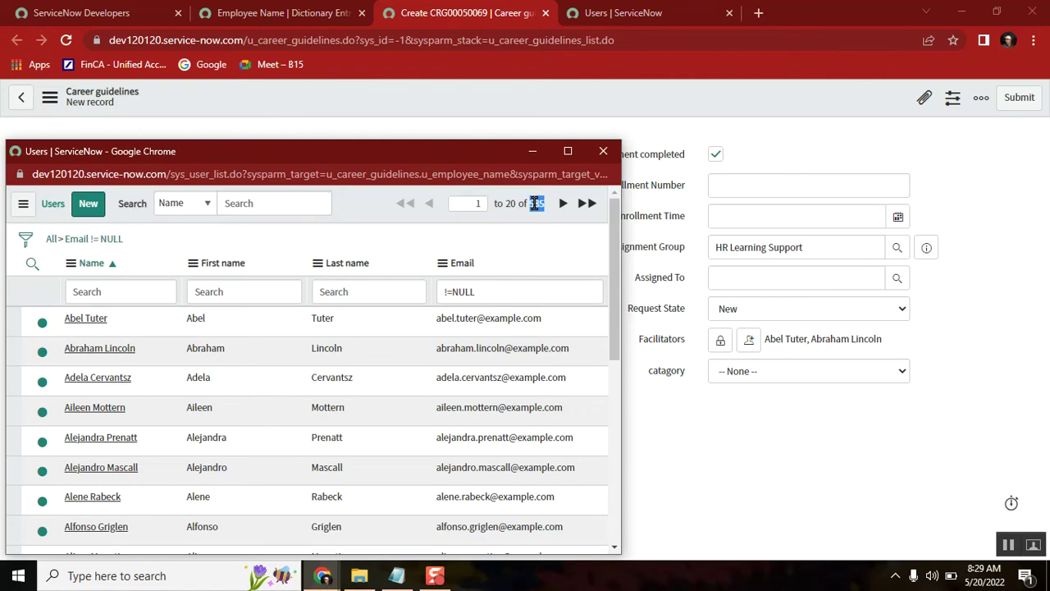
left_click(54, 240)
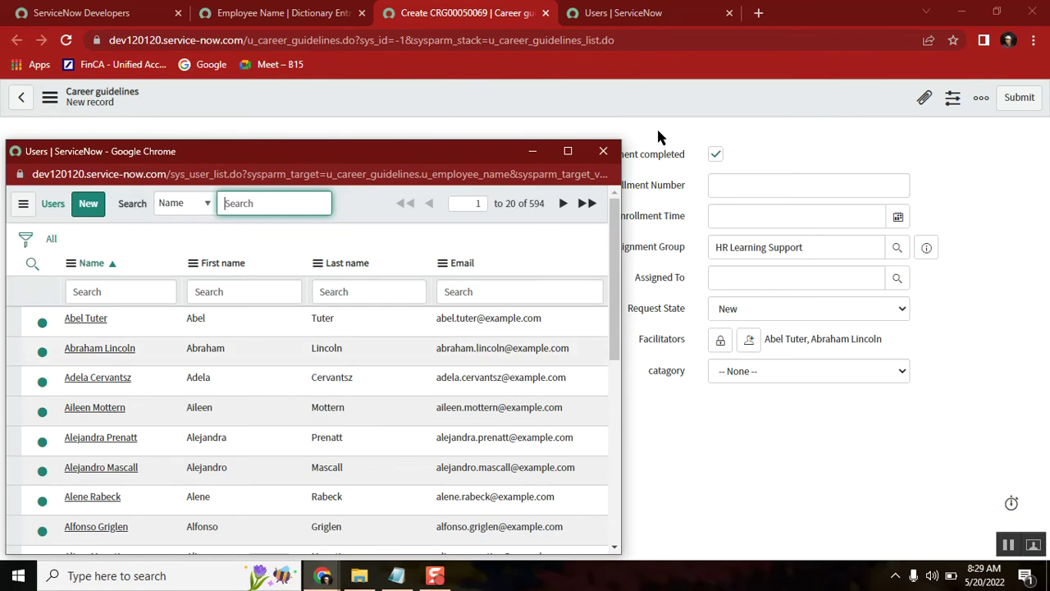
left_click(603, 151)
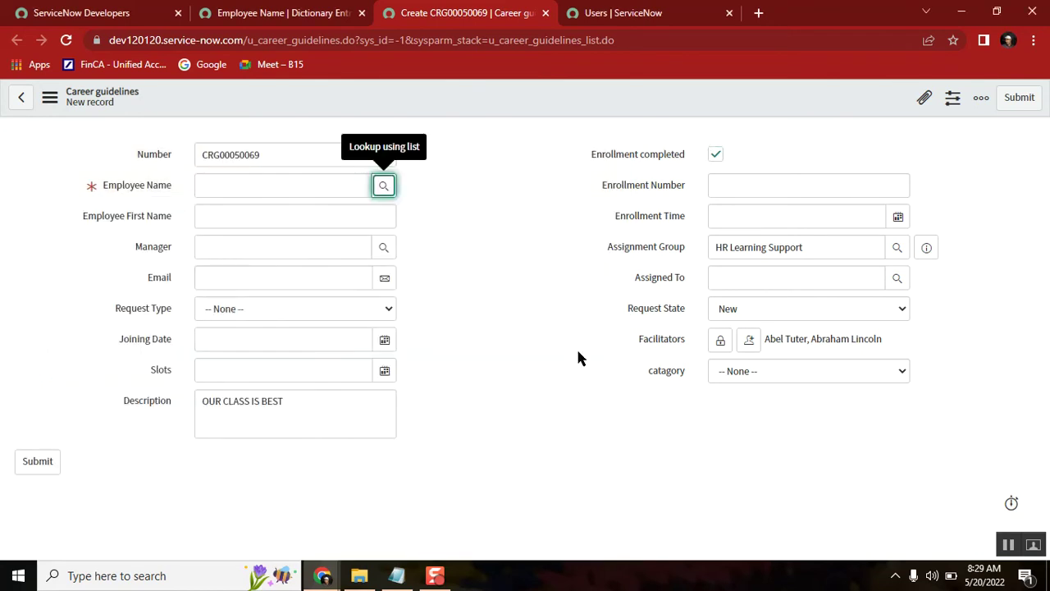
Step: Filter the Users list by Active is true and Email is not empty
left_click(611, 15)
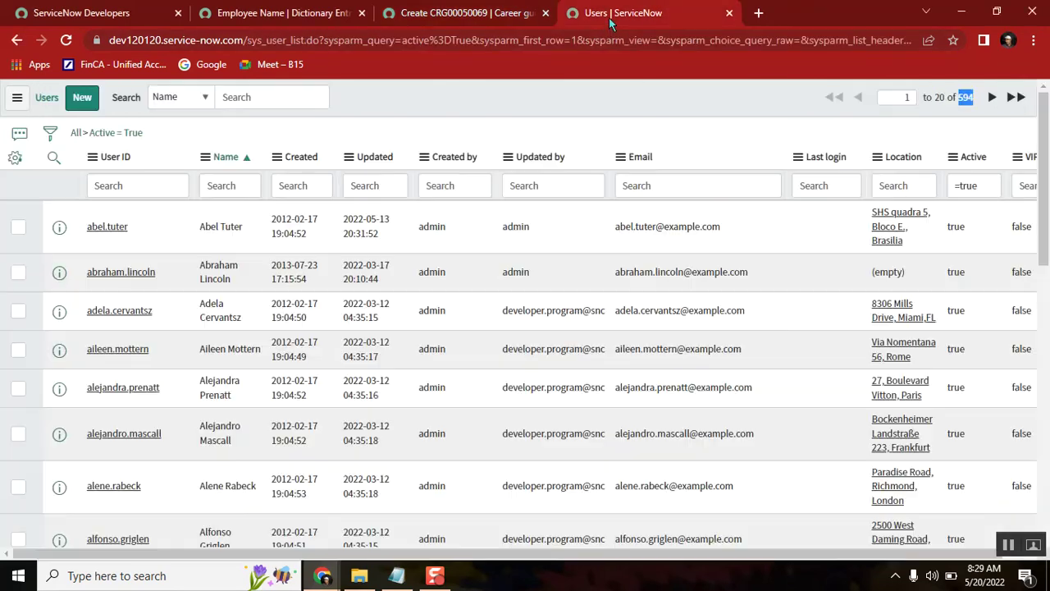
left_click(50, 132)
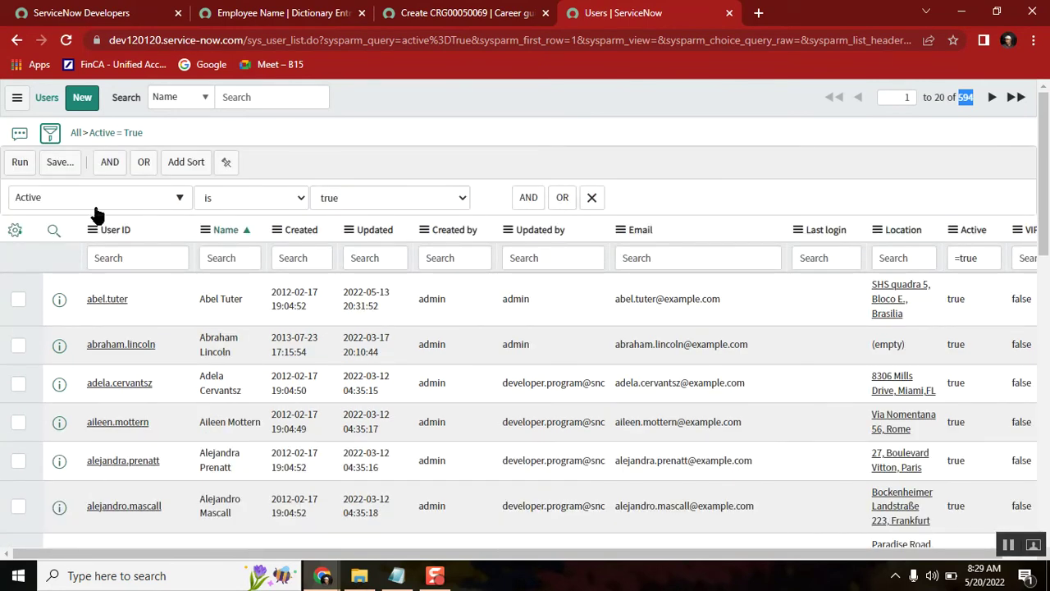
left_click(533, 198)
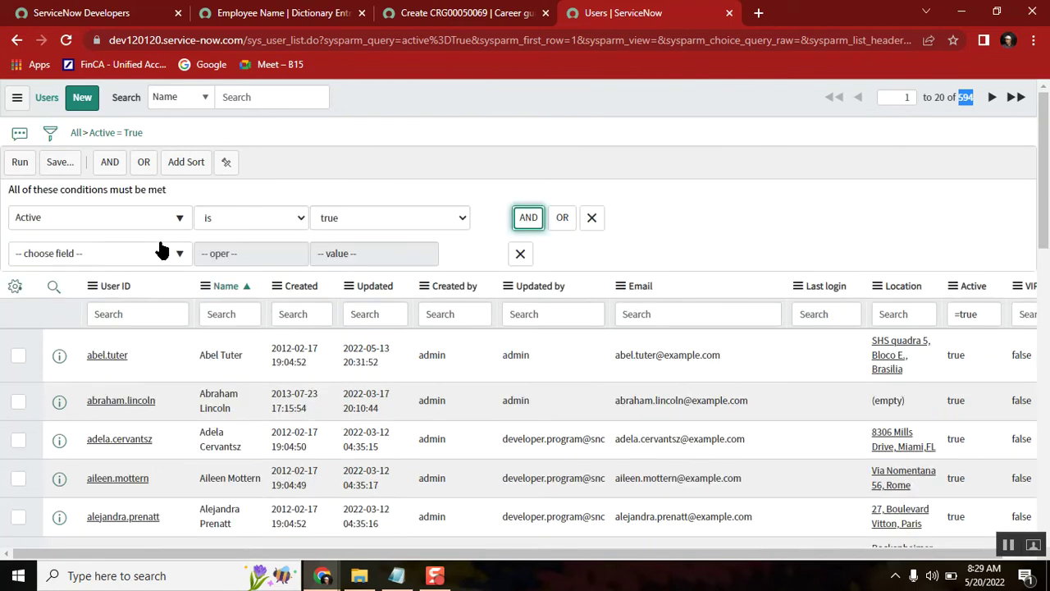
left_click(121, 258)
type("email")
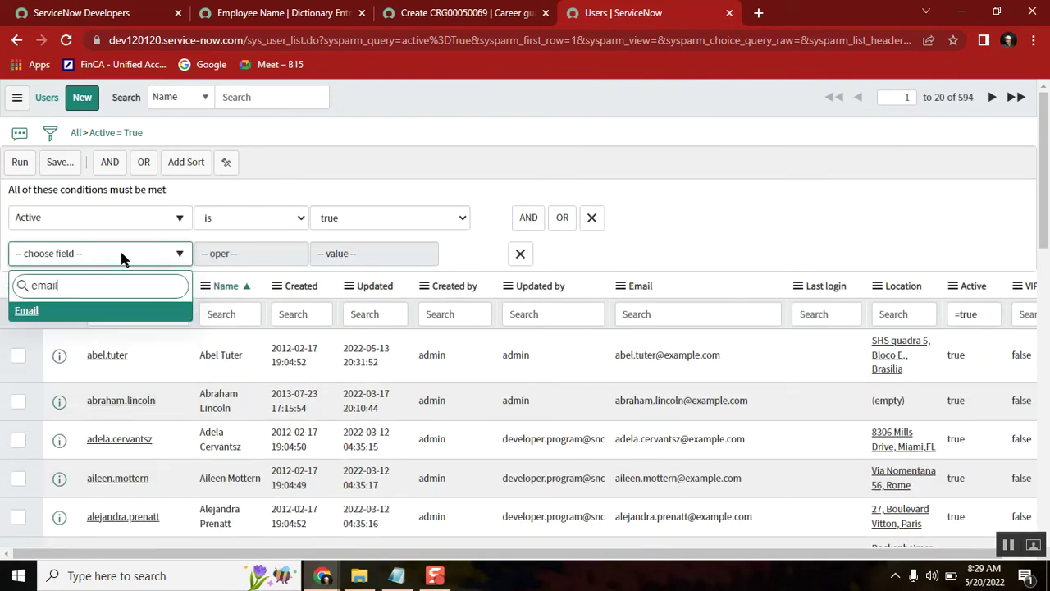
left_click(77, 313)
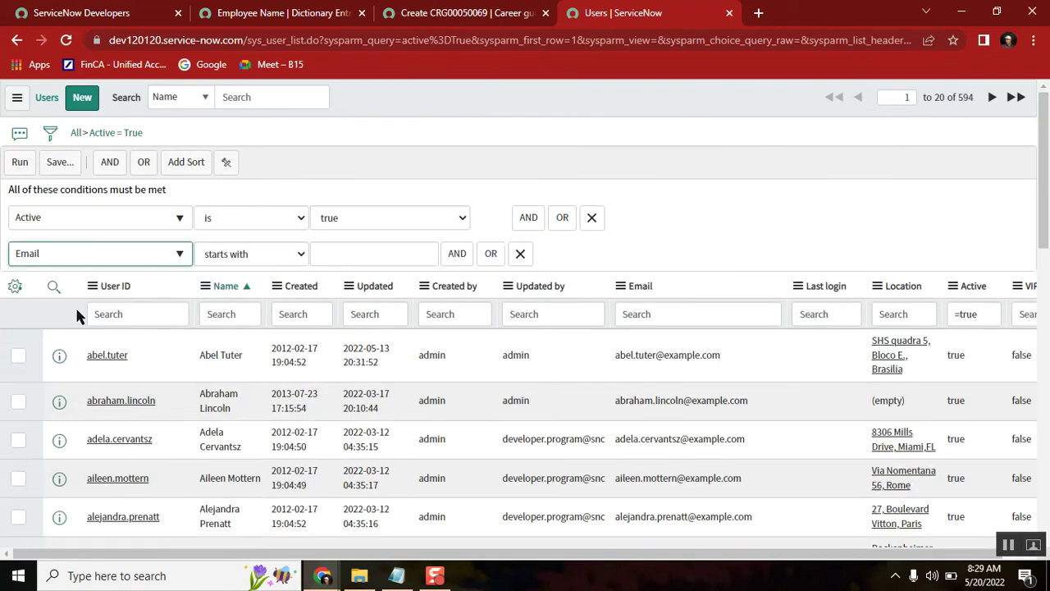
left_click(241, 254)
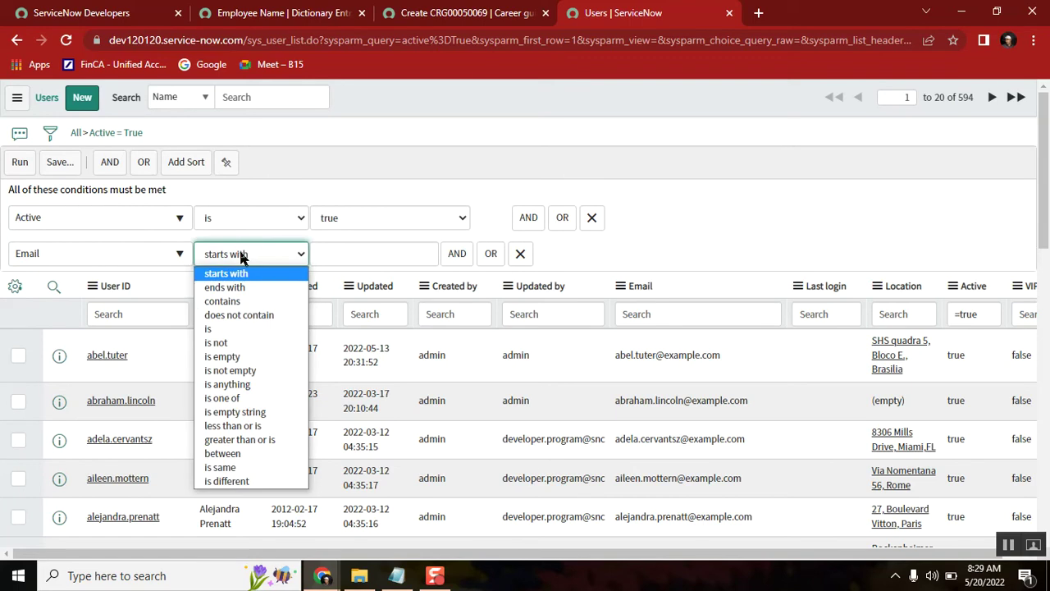
left_click(257, 374)
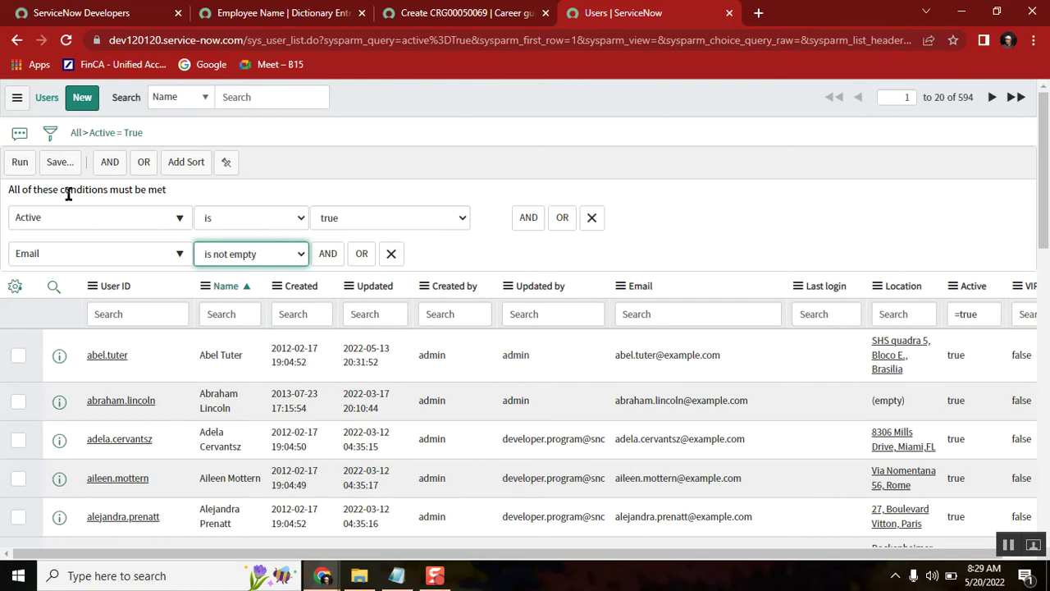
left_click(14, 164)
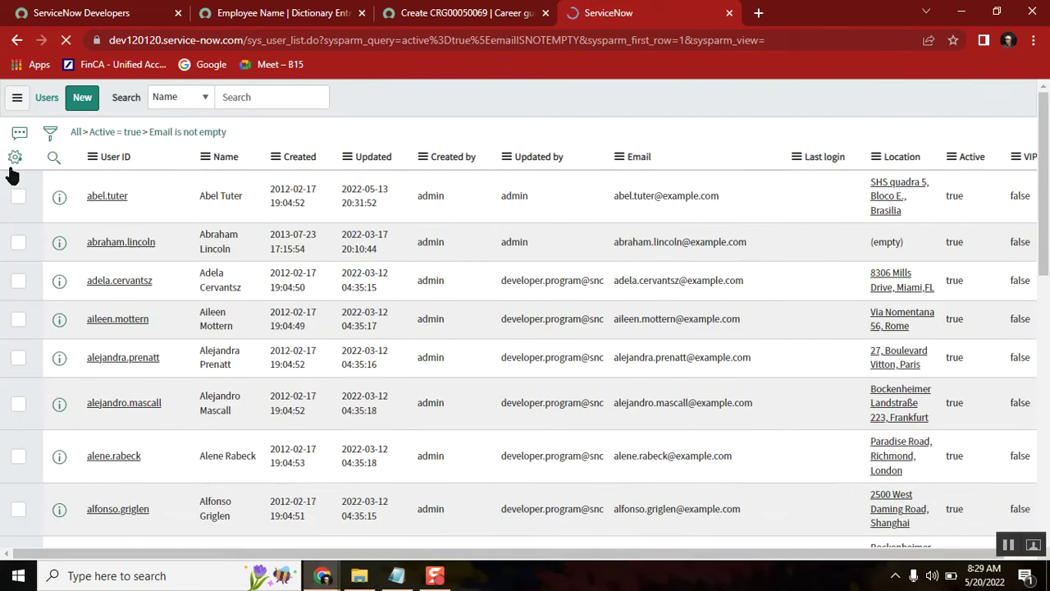
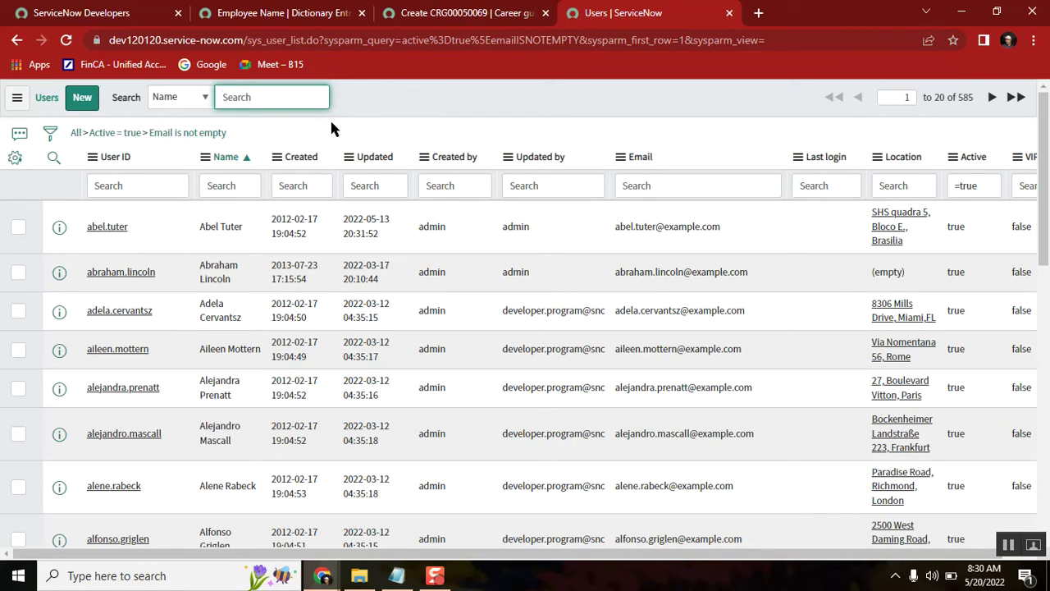
Step: Copy the query of the Users list's full filter, ending with "Email is not empty", to the clipboard
right_click(212, 135)
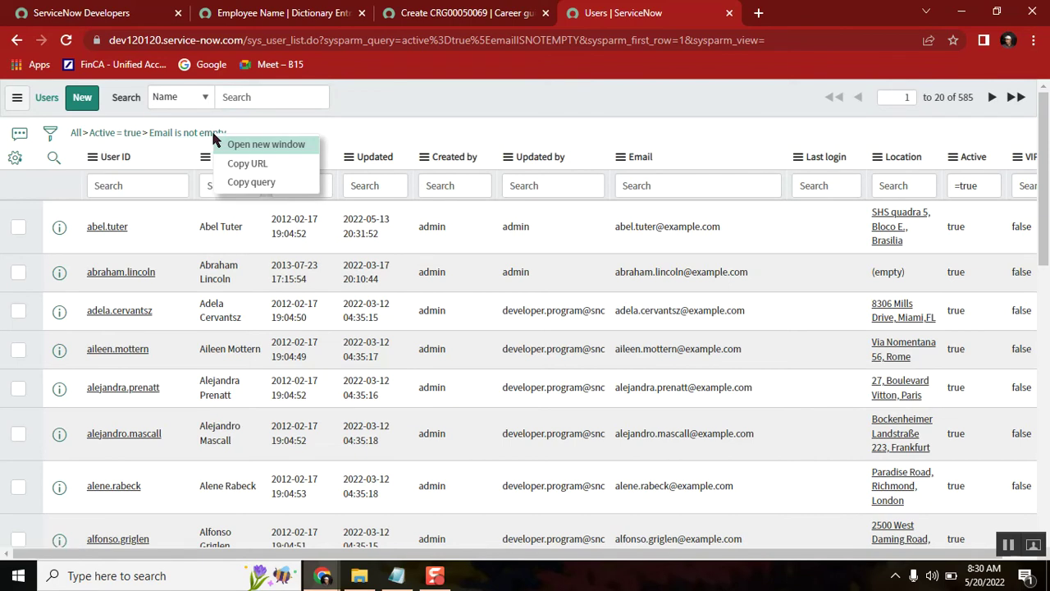
left_click(264, 182)
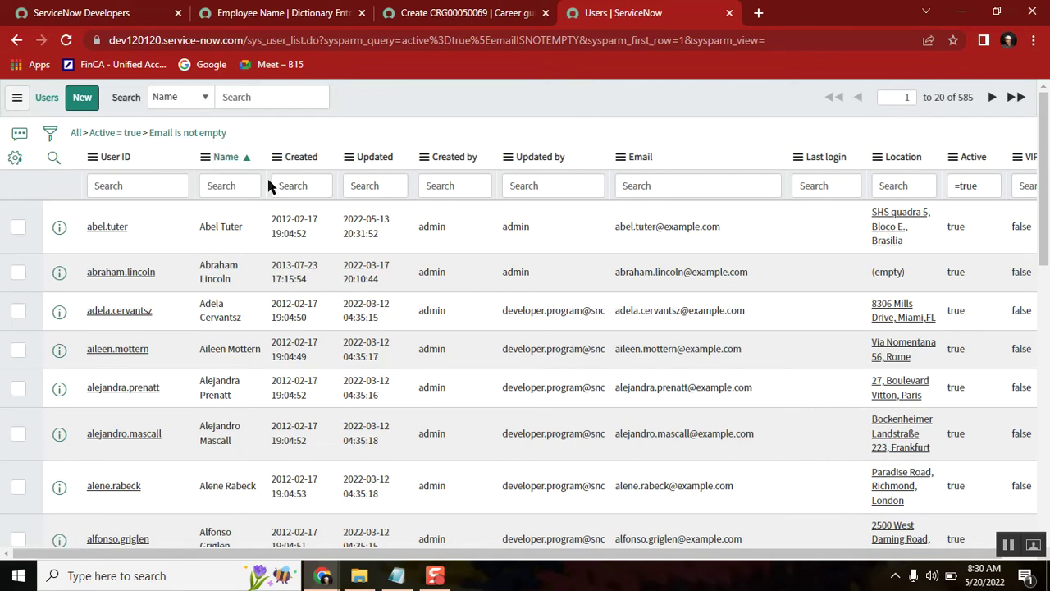
right_click(208, 133)
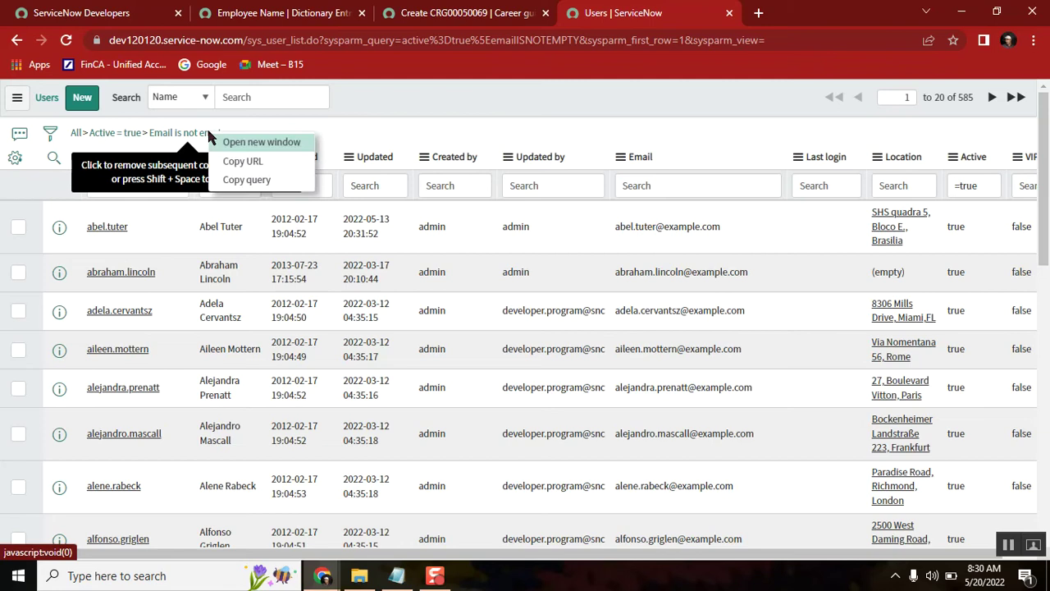
left_click(263, 180)
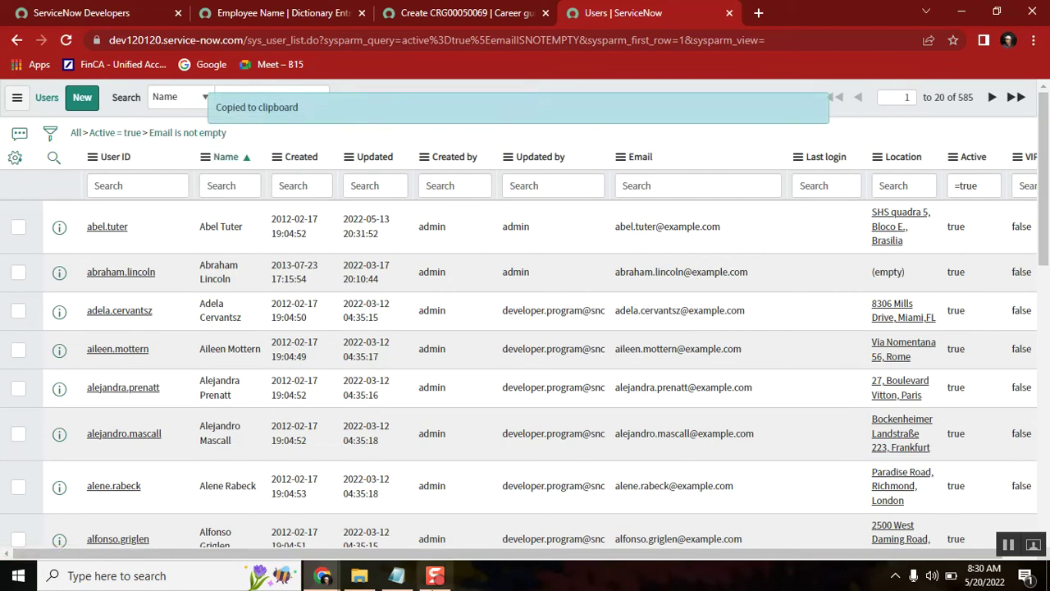
Step: Switch to Notepad and paste the copied Users list query below the Dynamic line, followed by blank lines
left_click(401, 578)
left_click(219, 423)
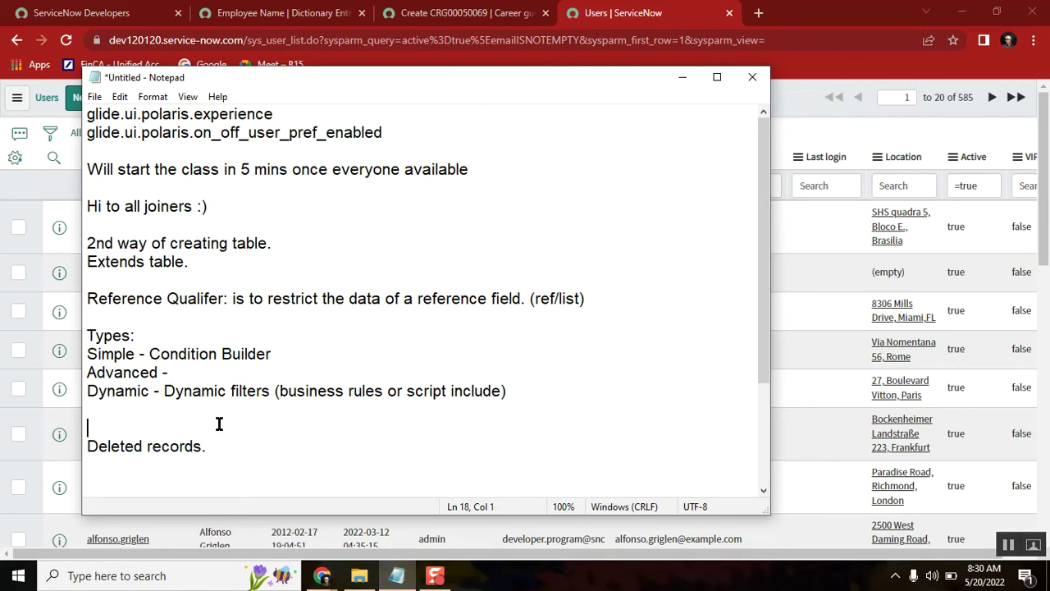
key("ctrl+v")
key("Return")
key("Return")
key("Return")
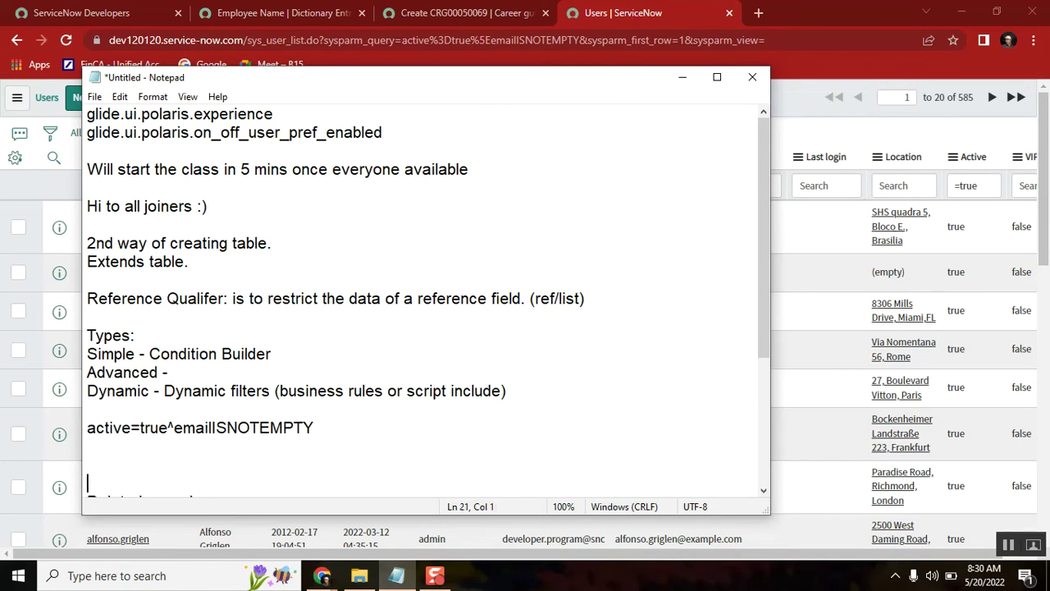
Step: Examine the pasted query in Notepad, highlighting its "active=true^" part and the whole line
left_click(173, 425)
key("shift+Home")
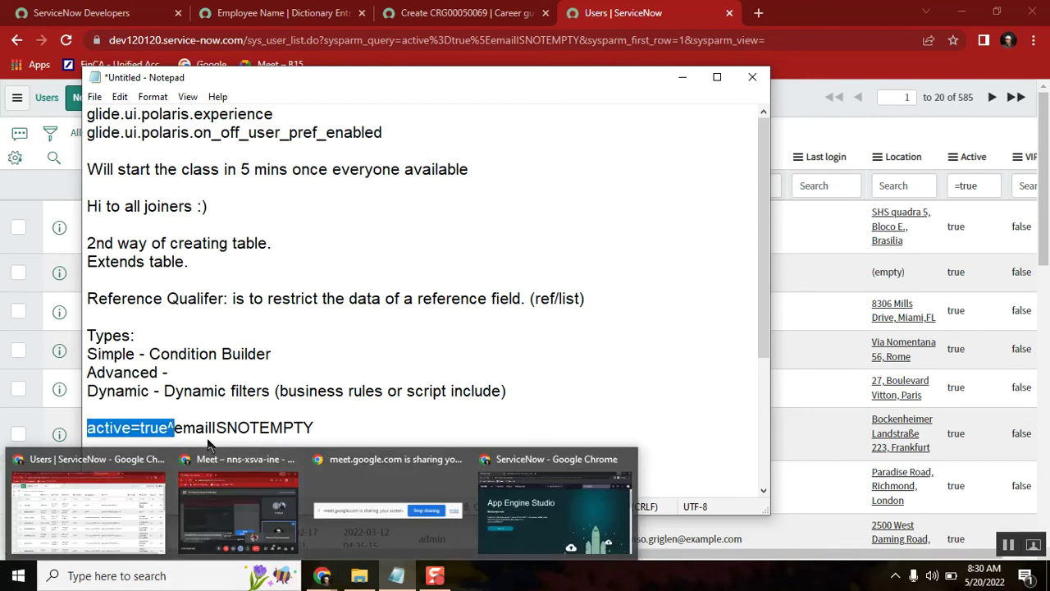
left_click_drag(405, 88, 410, 126)
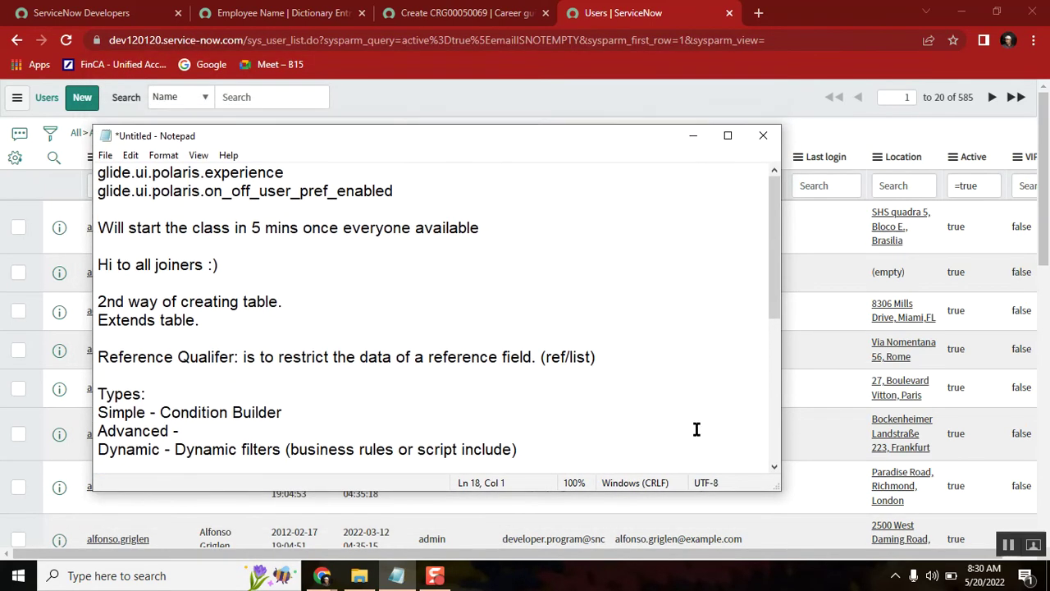
left_click(775, 466)
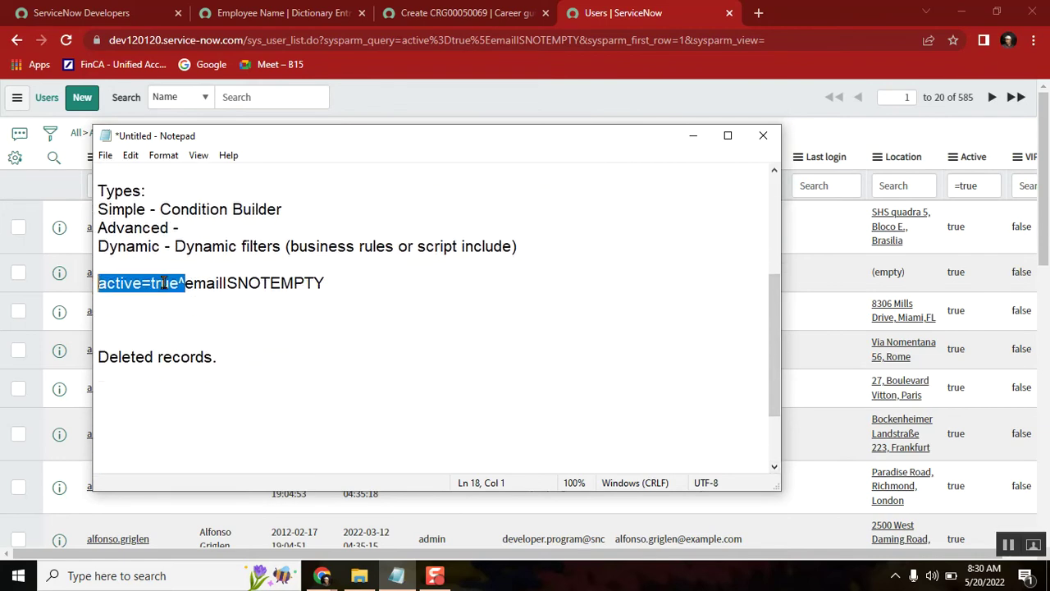
left_click(339, 283)
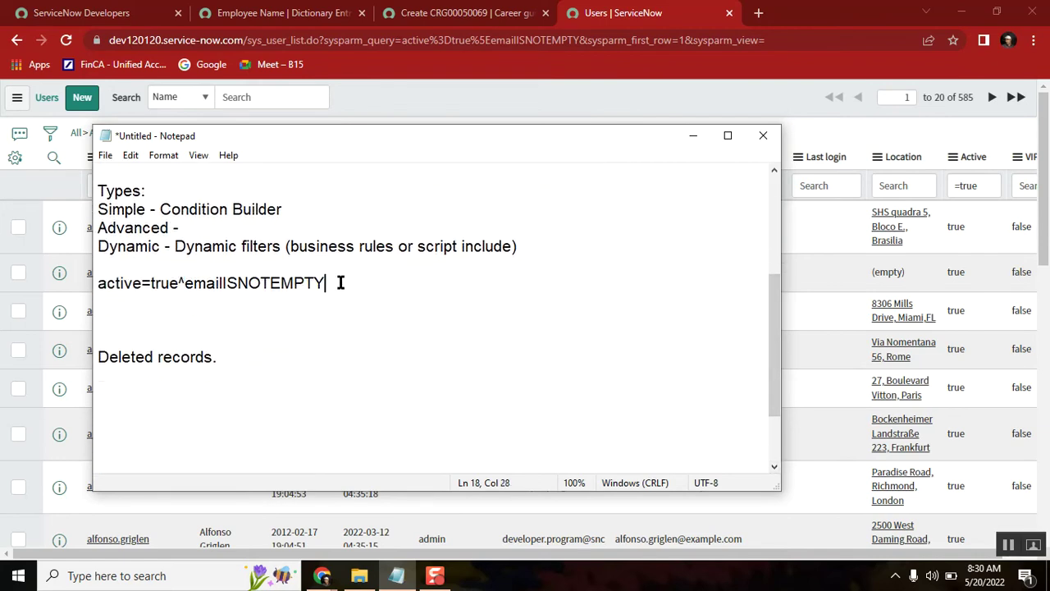
key("shift+Home")
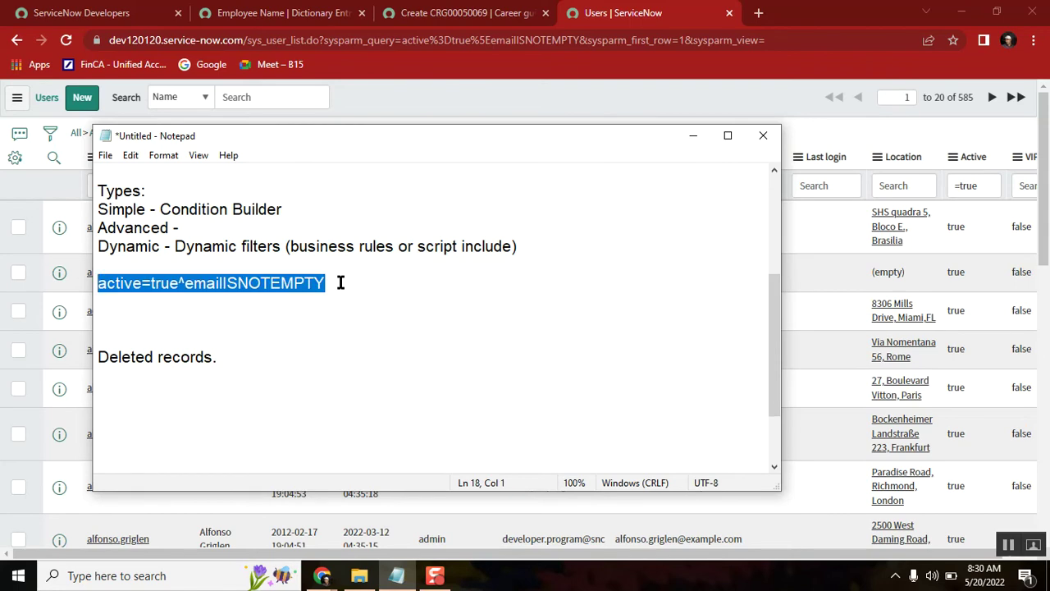
Step: Select the existing Reference qual text in Chrome's Employee Name dictionary entry, then return to the Notepad notes
left_click(275, 13)
left_click(443, 298)
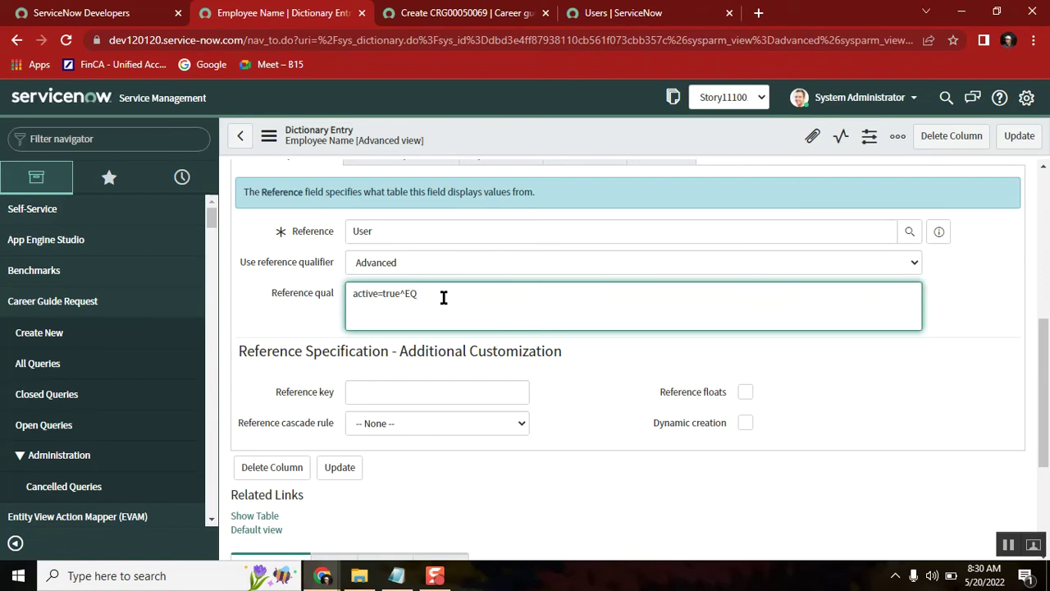
key("ctrl+a")
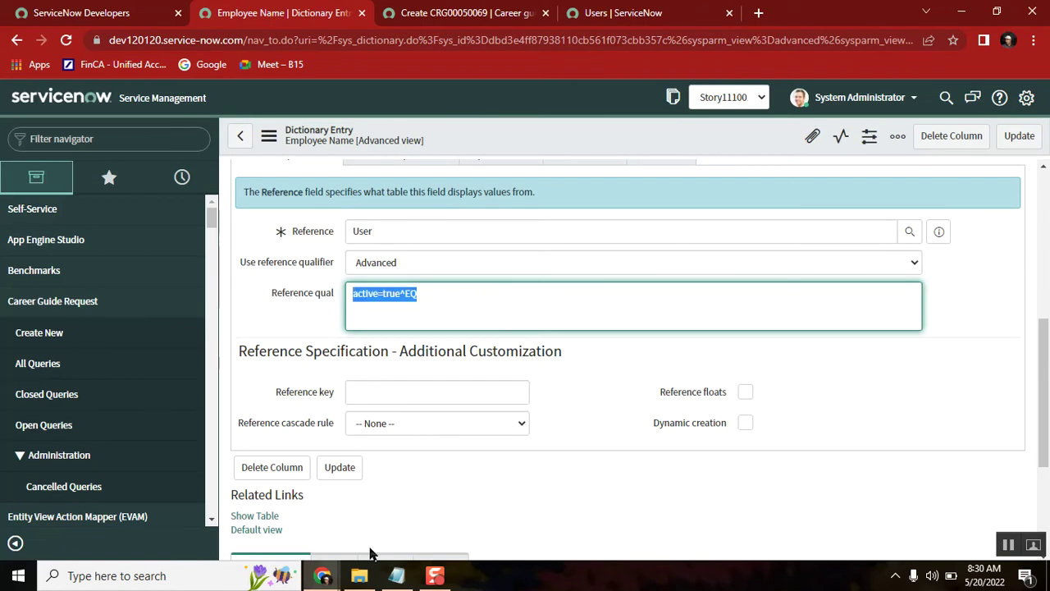
key("alt+Tab")
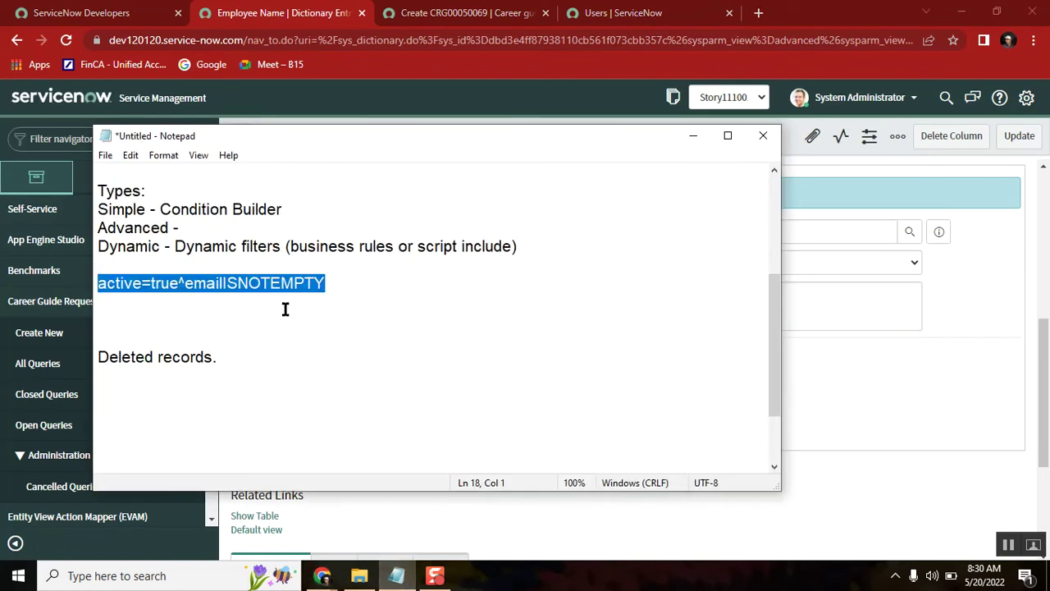
Step: Add the heading "Encoded Query:" on its own line above the pasted query in the notes
left_click(138, 276)
key("Home")
type("Encode")
type("d Quer")
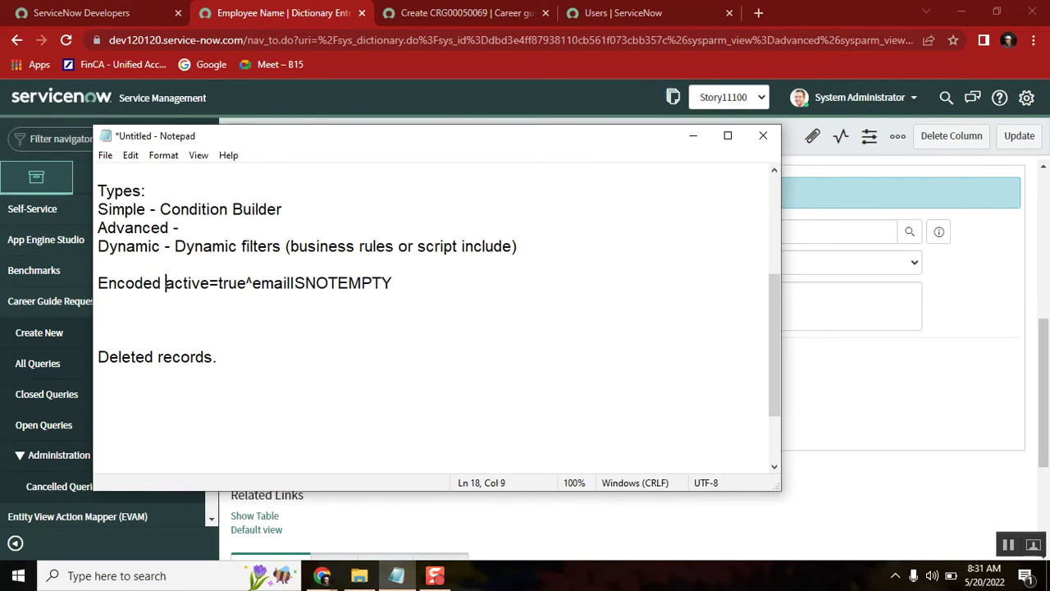
type("y:")
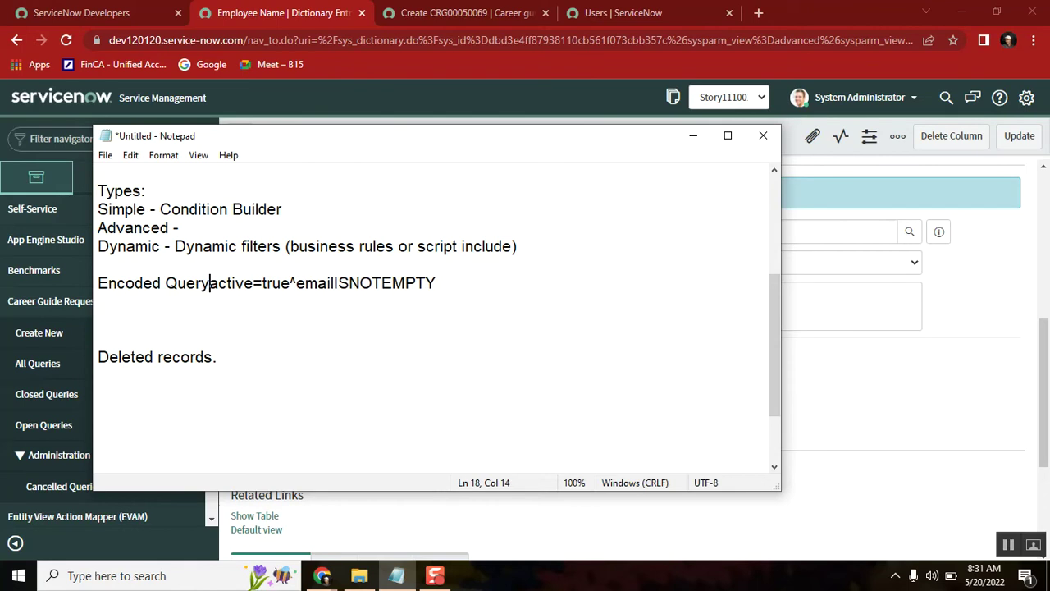
key("Return")
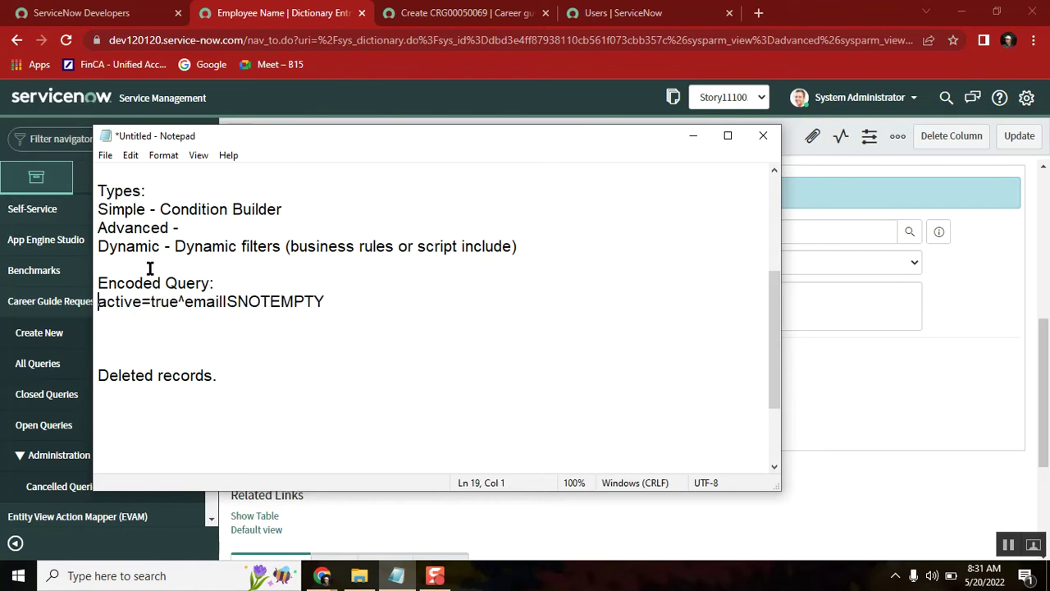
Step: Show the Copy query option for the Users list's full filter in Chrome, then copy the encoded query line from Notepad
left_click(592, 10)
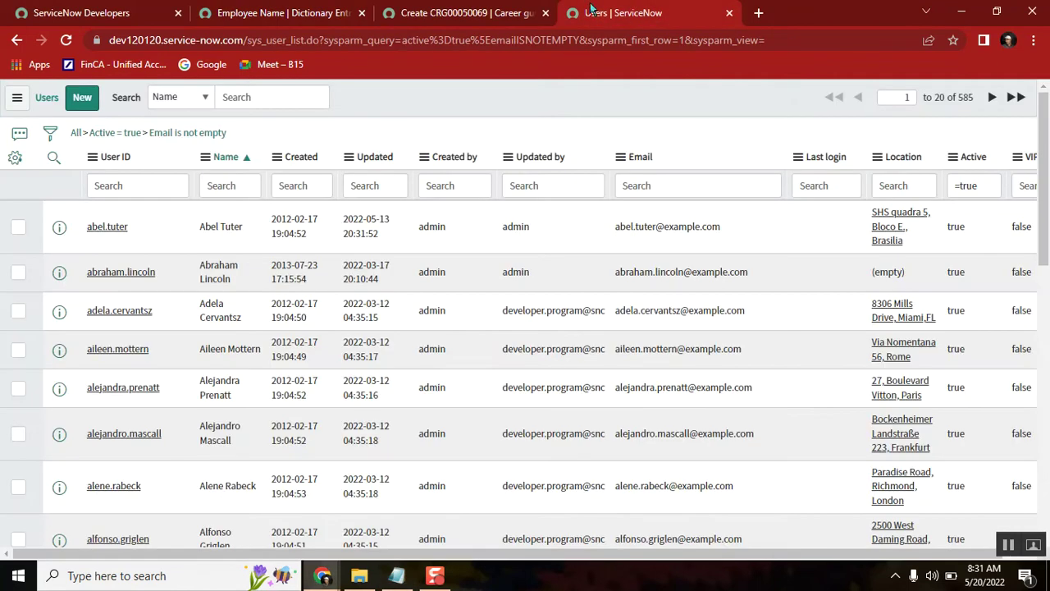
right_click(202, 136)
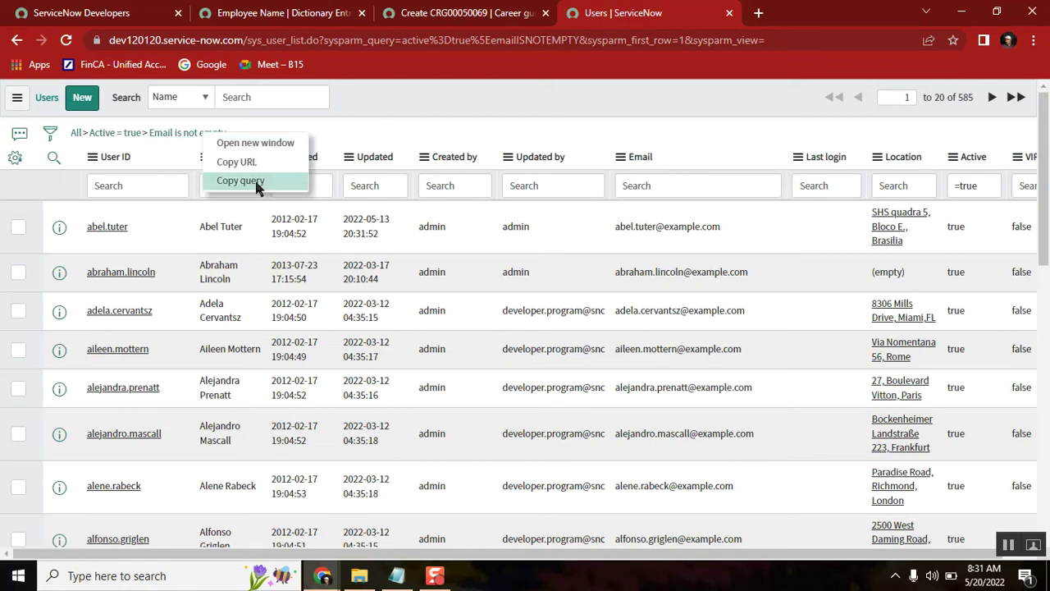
left_click(397, 575)
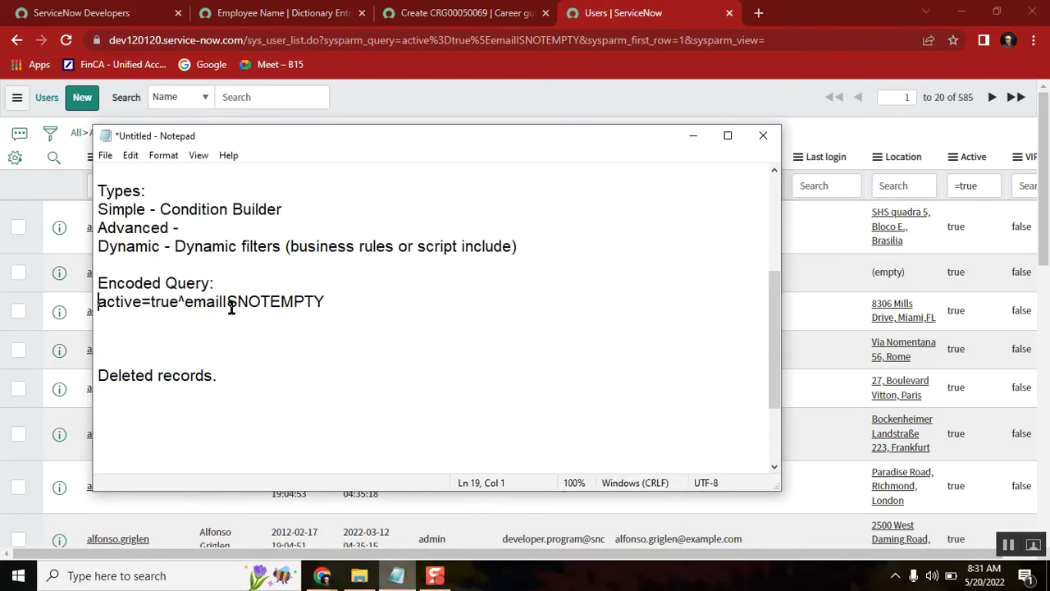
double_click(153, 302)
key("ctrl+c")
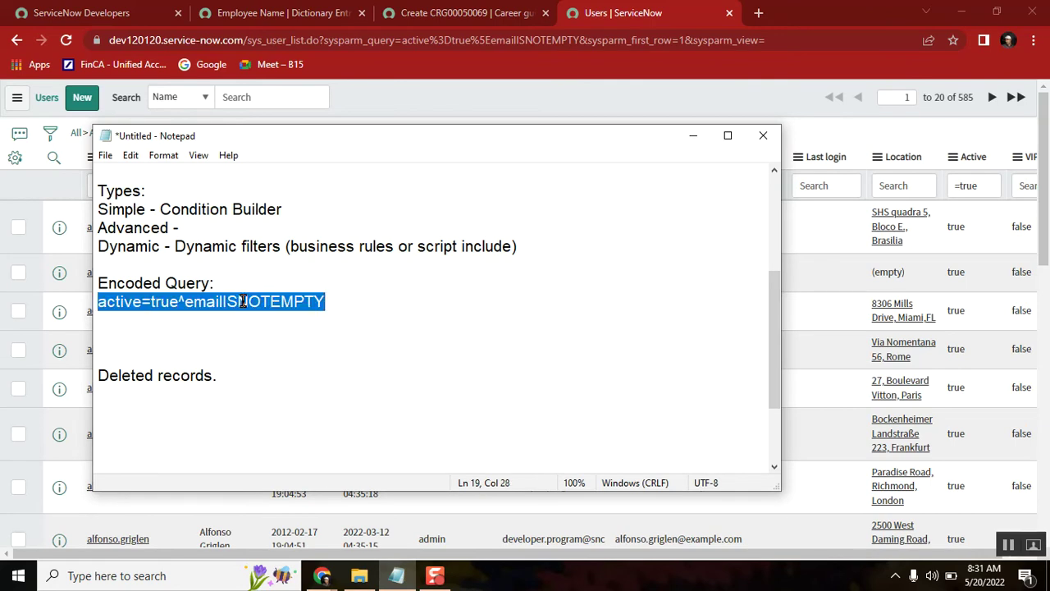
Step: In Chrome's Employee Name dictionary entry, replace the Advanced Reference qual text with "active=true^emailISNOTEMPTY"
left_click(291, 18)
left_click(291, 18)
left_click(398, 261)
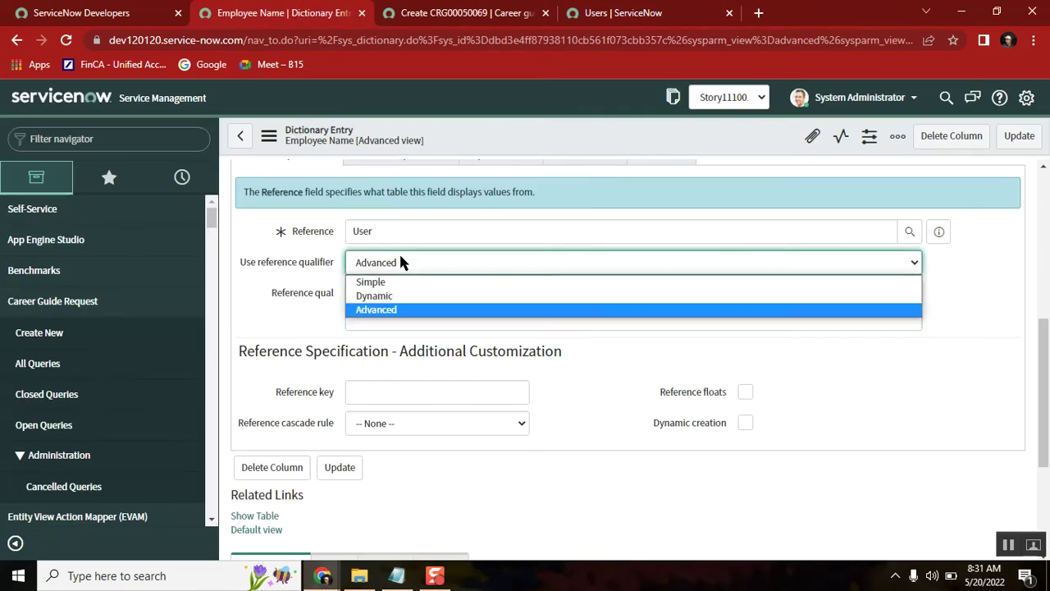
left_click(416, 324)
left_click_drag(352, 293, 426, 293)
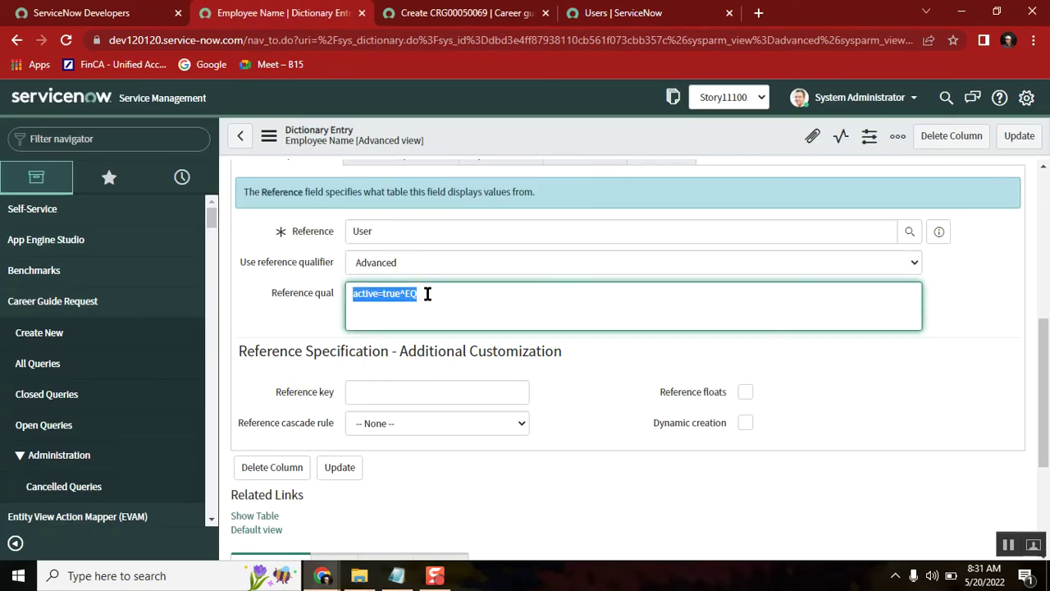
key("ctrl+v")
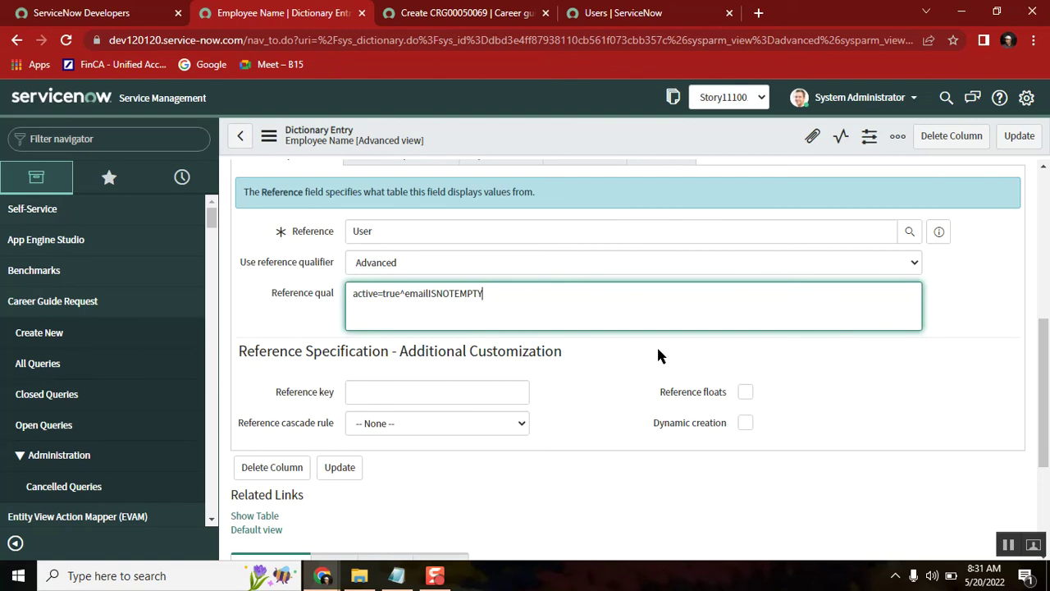
Step: Switch the reference qualifier to Simple and add the condition "Email is not empty" below the Active condition
left_click(467, 263)
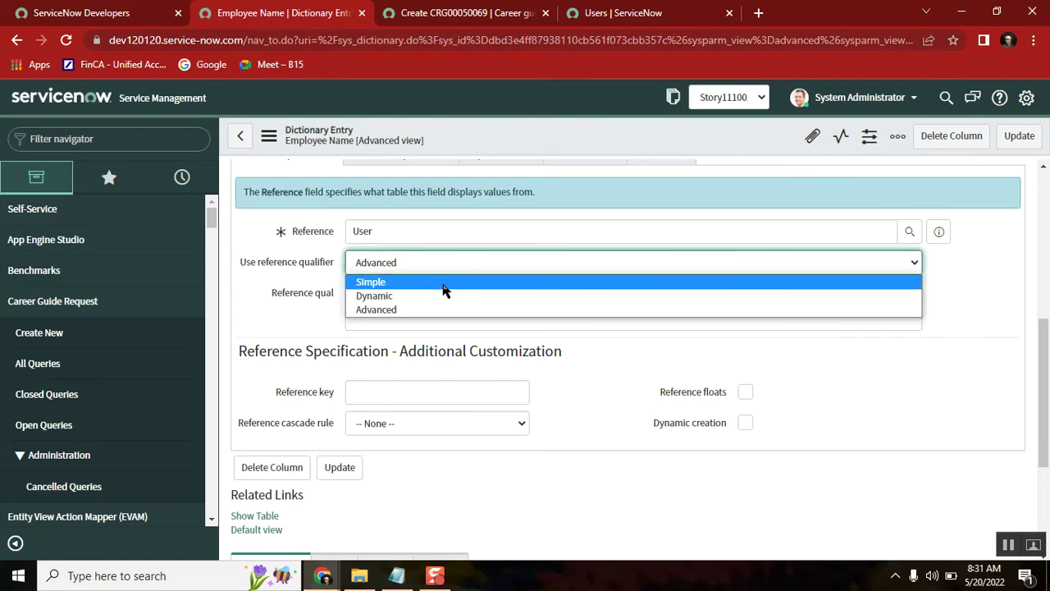
left_click(444, 284)
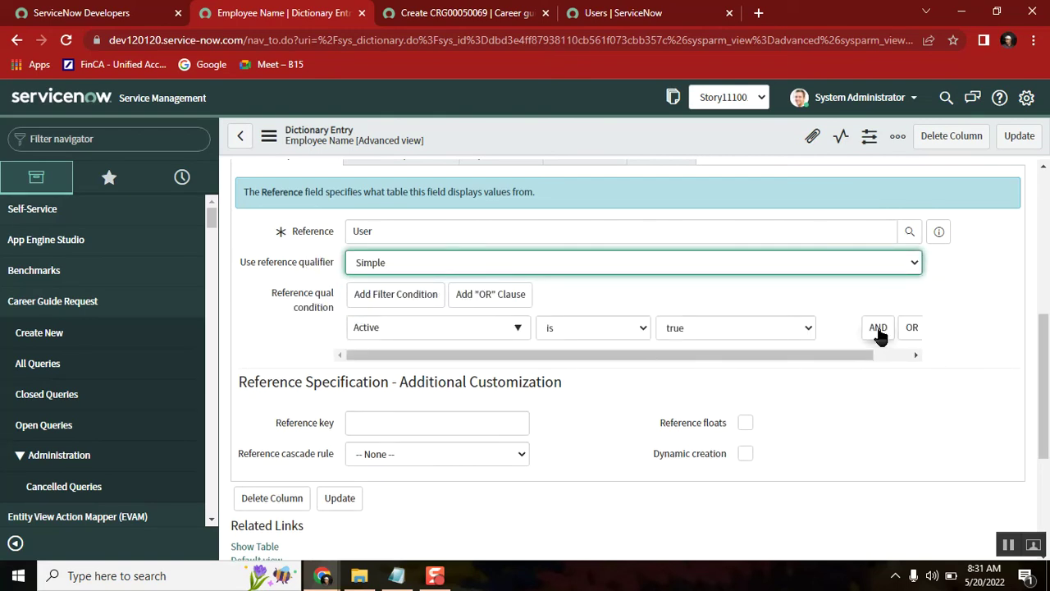
left_click(878, 327)
left_click(878, 332)
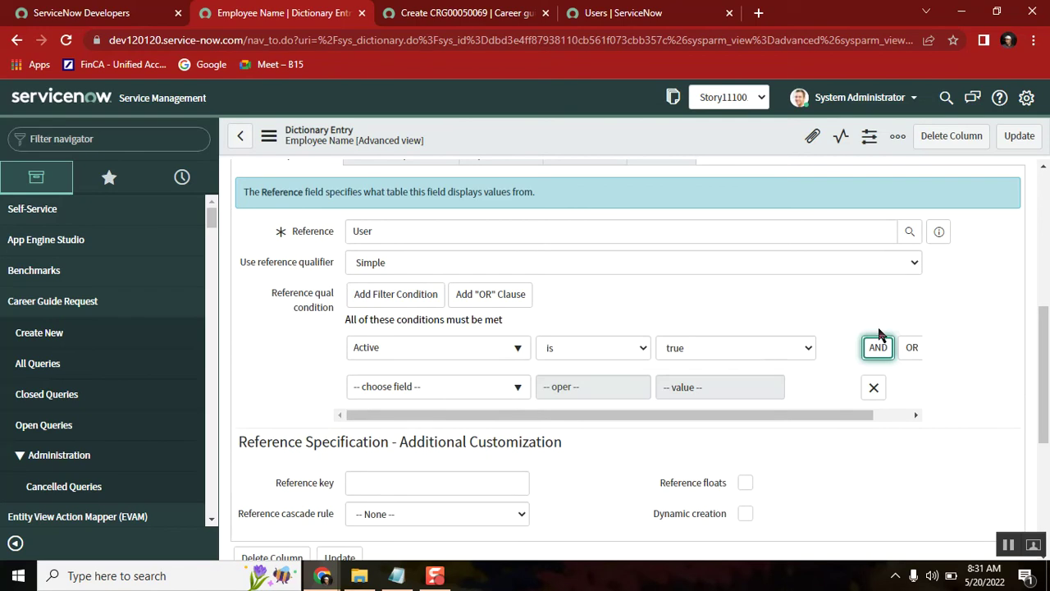
left_click(457, 390)
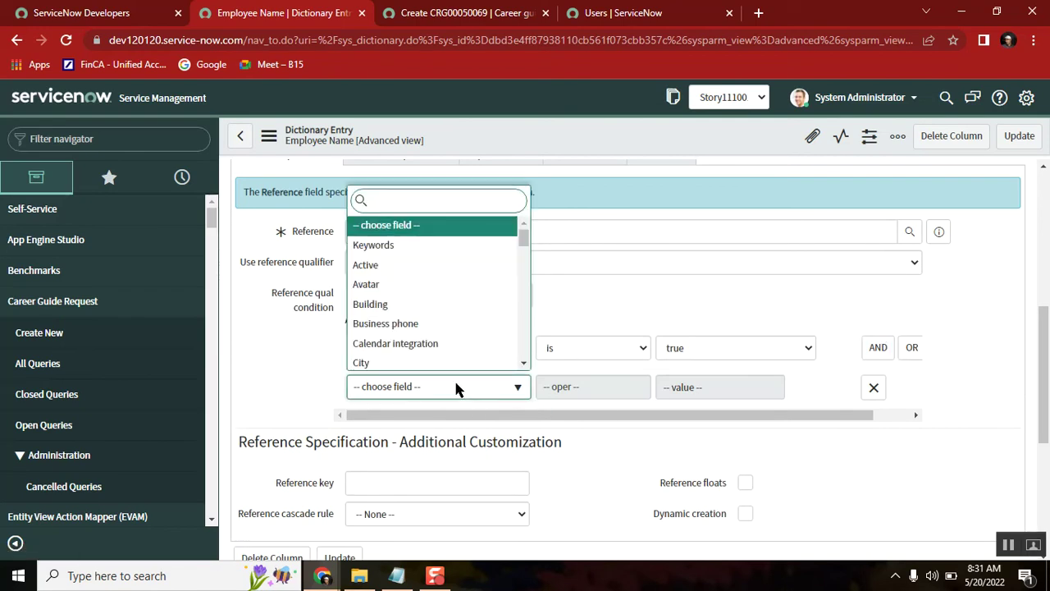
type("email")
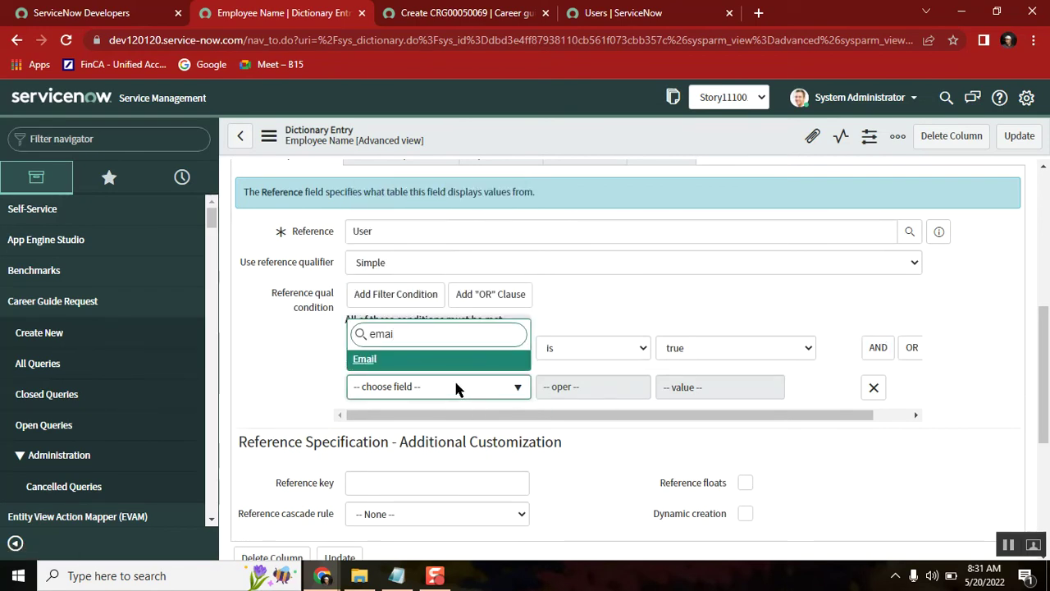
left_click(413, 361)
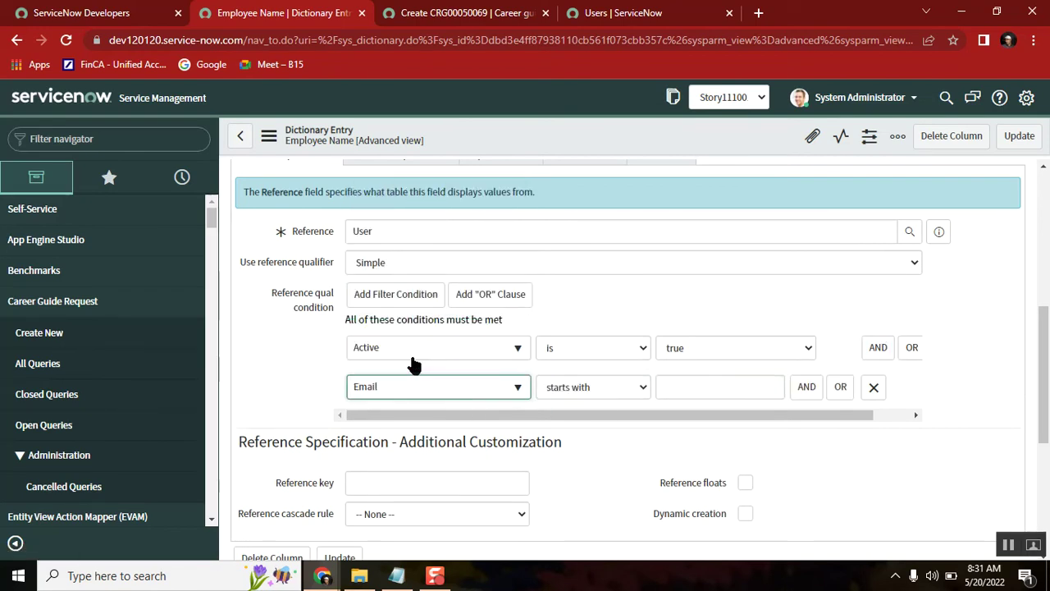
left_click(593, 384)
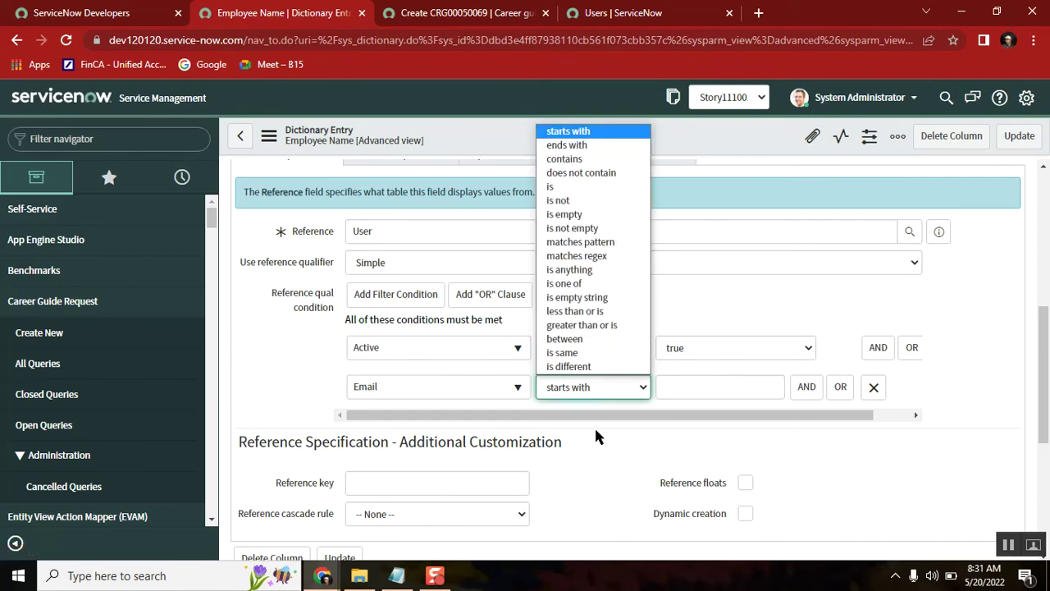
left_click(592, 230)
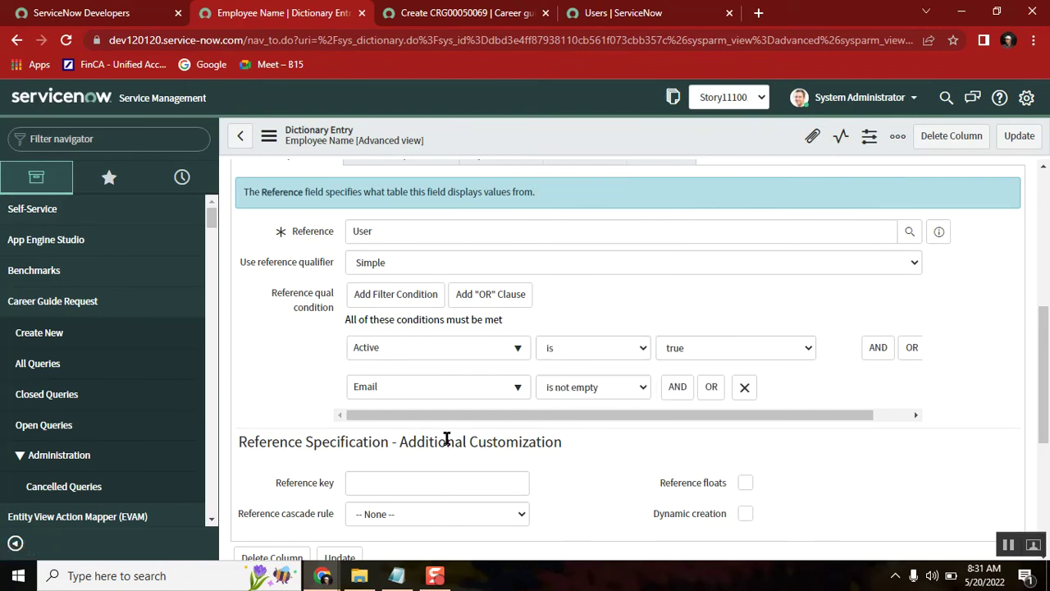
Step: Set the reference qualifier back to Advanced, highlight the email part of its query, and save the dictionary entry
left_click(427, 269)
left_click(424, 310)
left_click(497, 297)
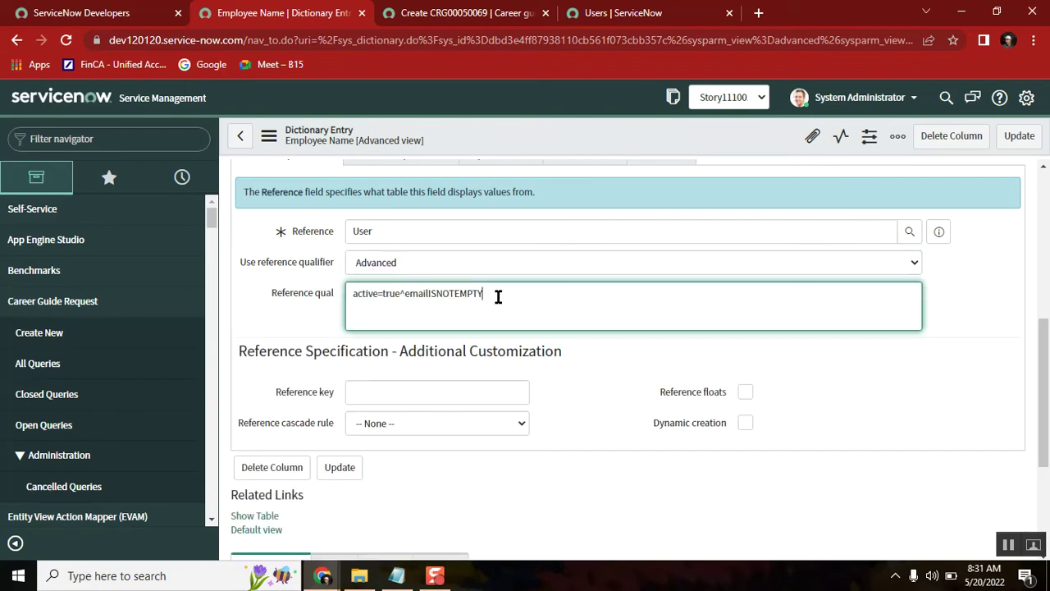
double_click(418, 297)
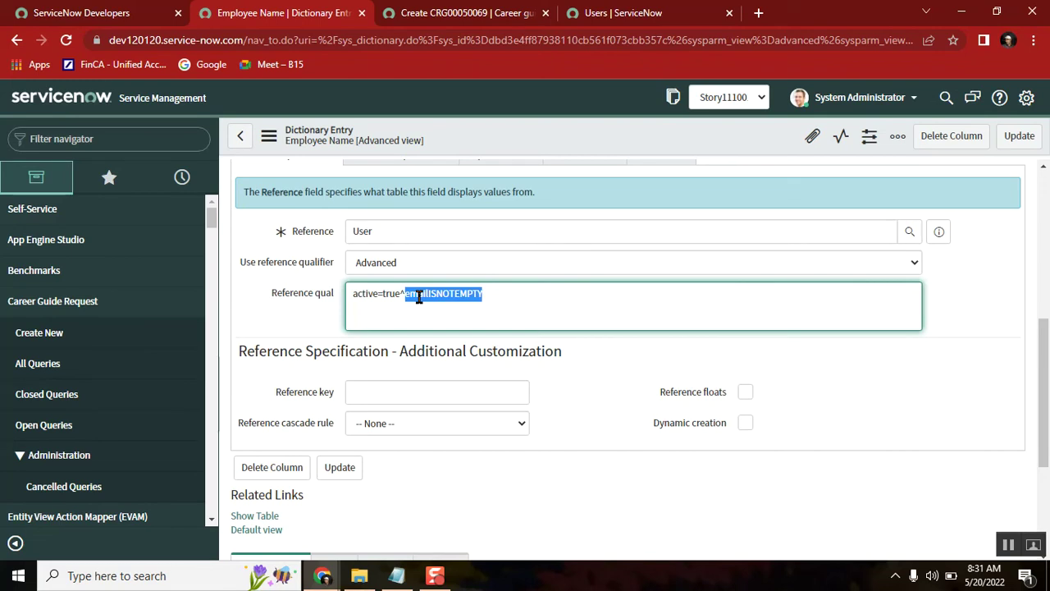
left_click(554, 139)
right_click(555, 140)
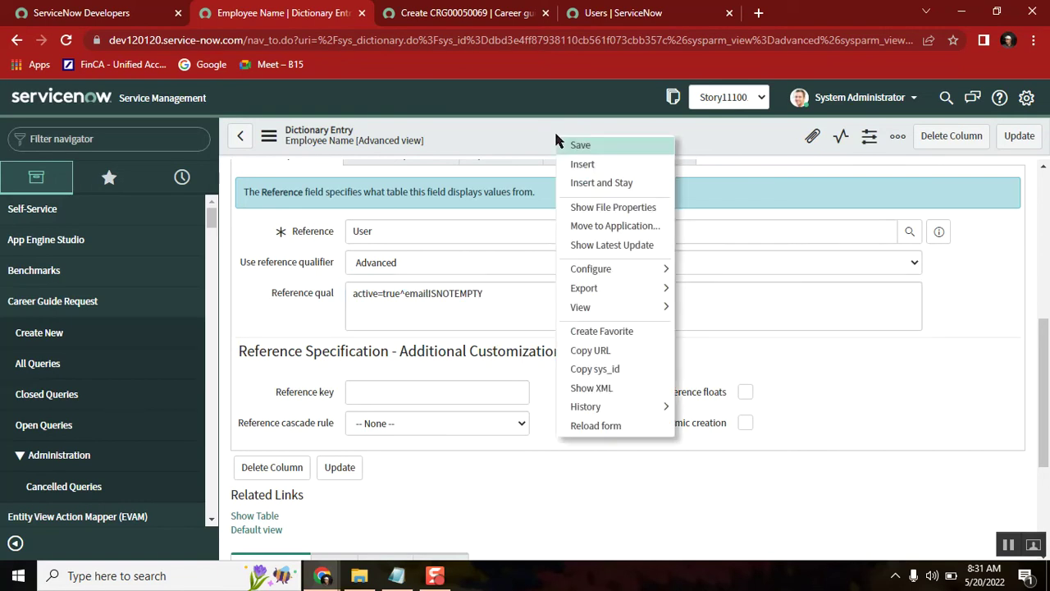
left_click(606, 148)
Step: Reload the new Career guidelines form and check the record total in its Employee Name lookup
left_click(466, 13)
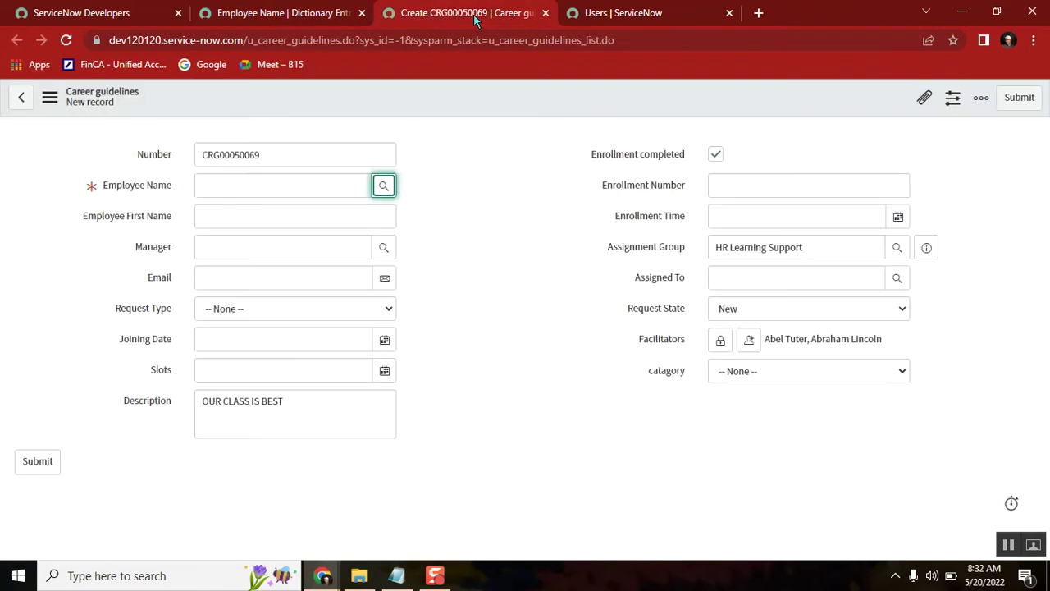
left_click(67, 47)
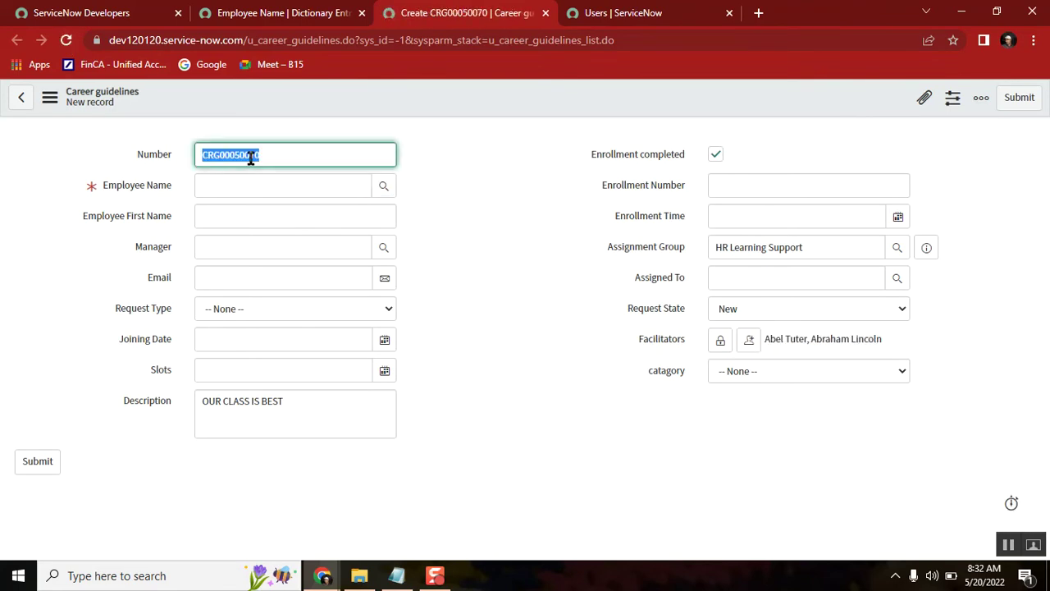
left_click(67, 41)
left_click(382, 187)
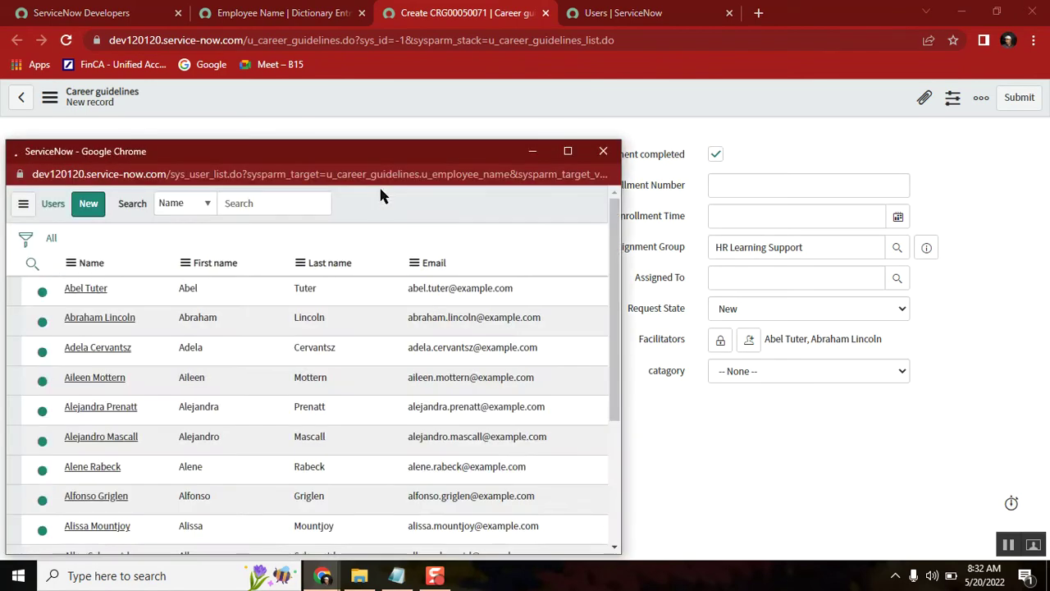
double_click(534, 203)
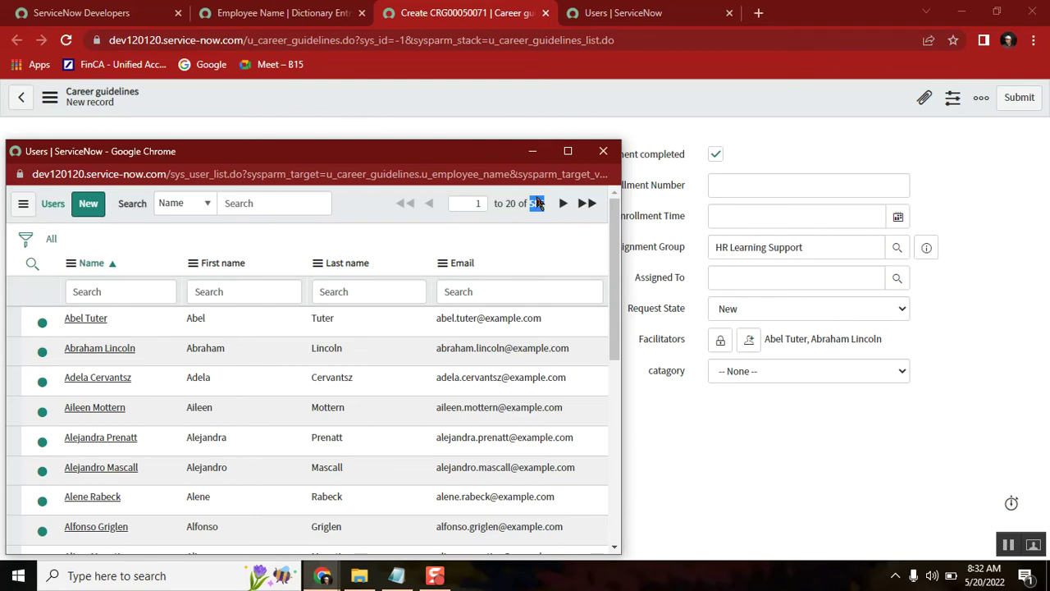
Step: Close the user lookup and, in Notepad, complete the Advanced line of the notes with "Encoded Query & Java script."
left_click(604, 151)
left_click(396, 575)
left_click(252, 230)
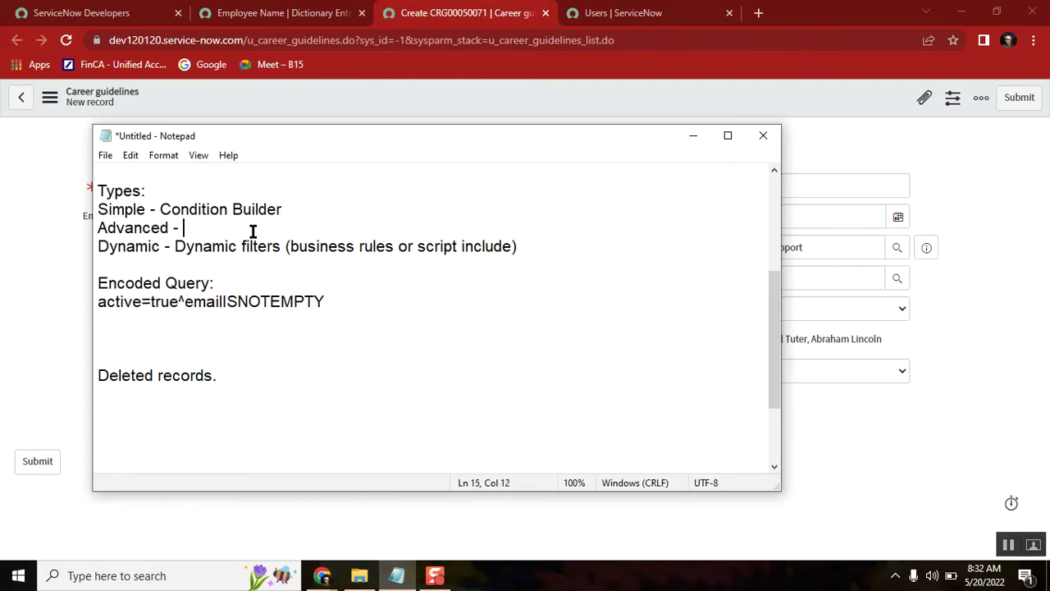
type("Encoded Query ")
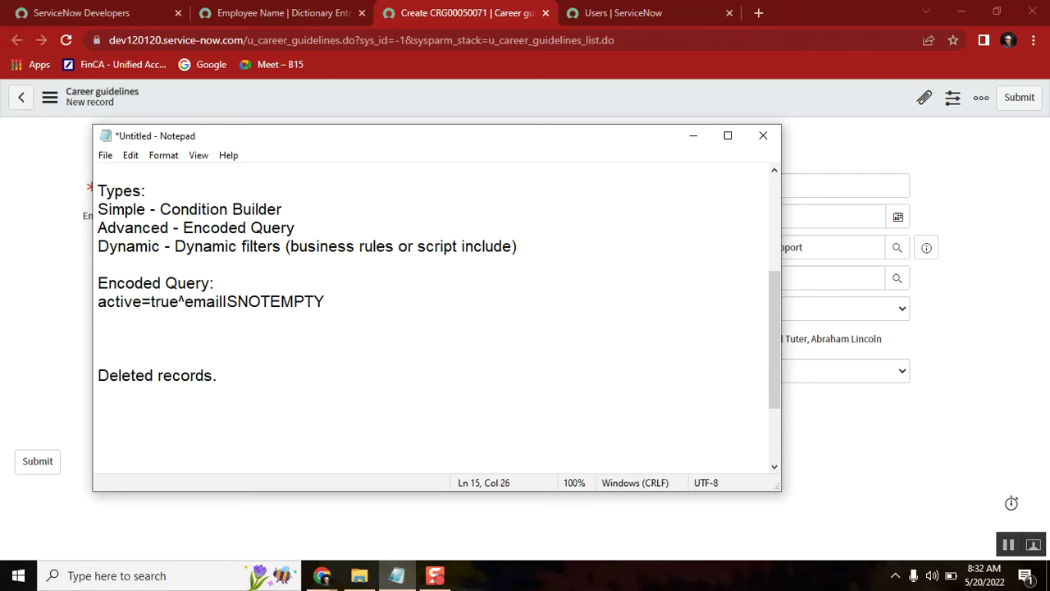
type("& Java script.")
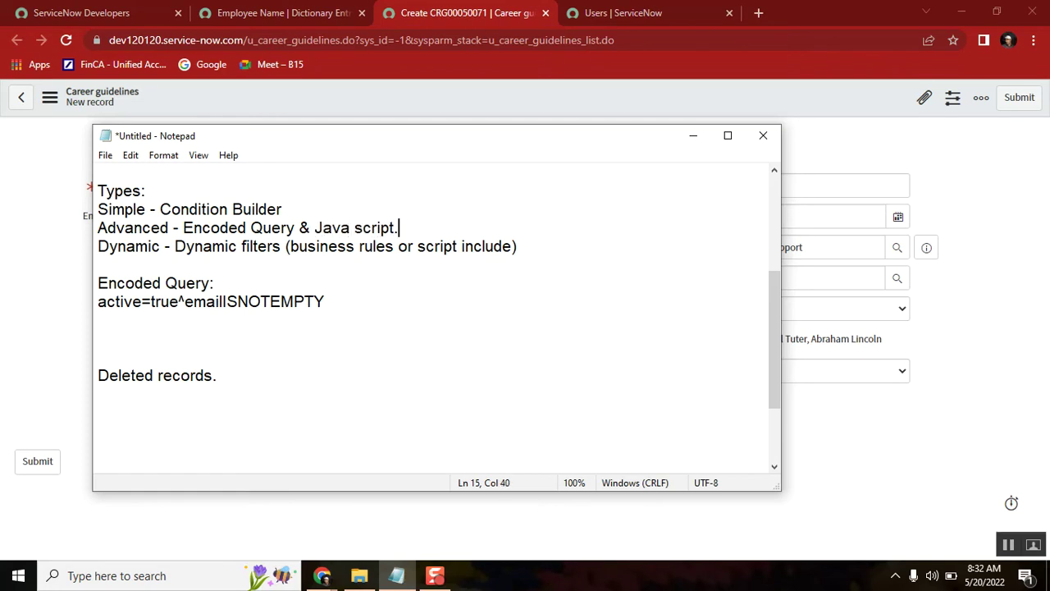
Step: Review the Reference Qualifer notes, highlighting the heading, the Types label and the Simple and Dynamic lines
left_click(774, 170)
left_click(774, 171)
left_click(774, 170)
left_click(774, 171)
left_click(131, 229)
double_click(129, 229)
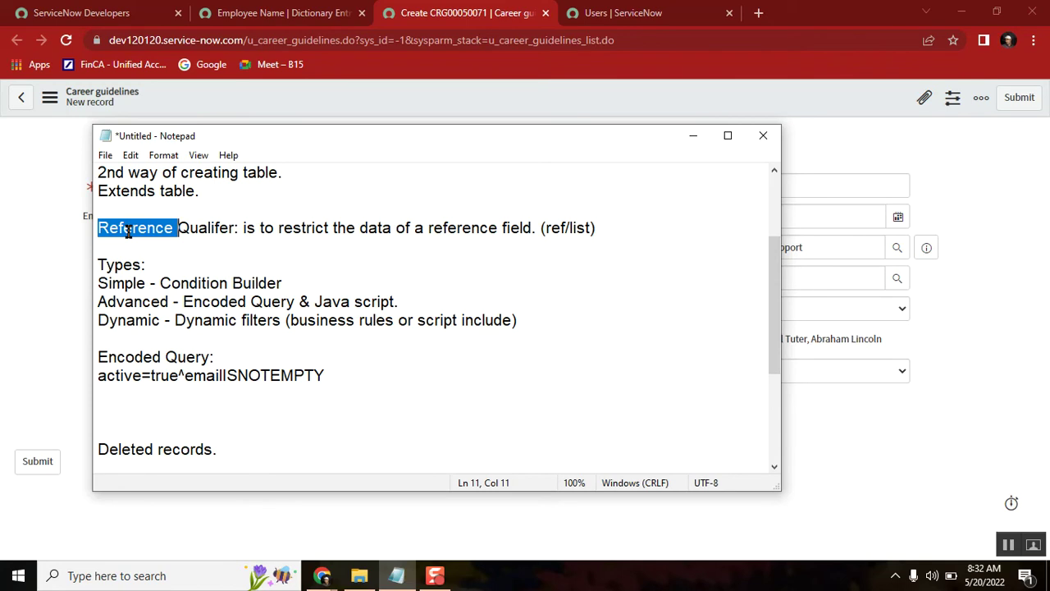
double_click(127, 269)
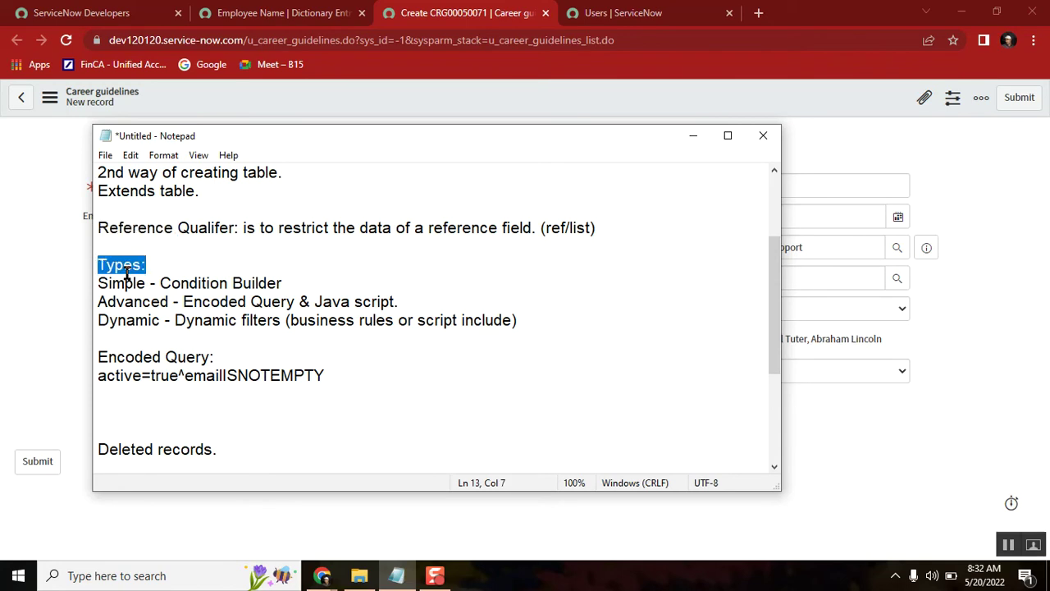
double_click(208, 280)
double_click(116, 285)
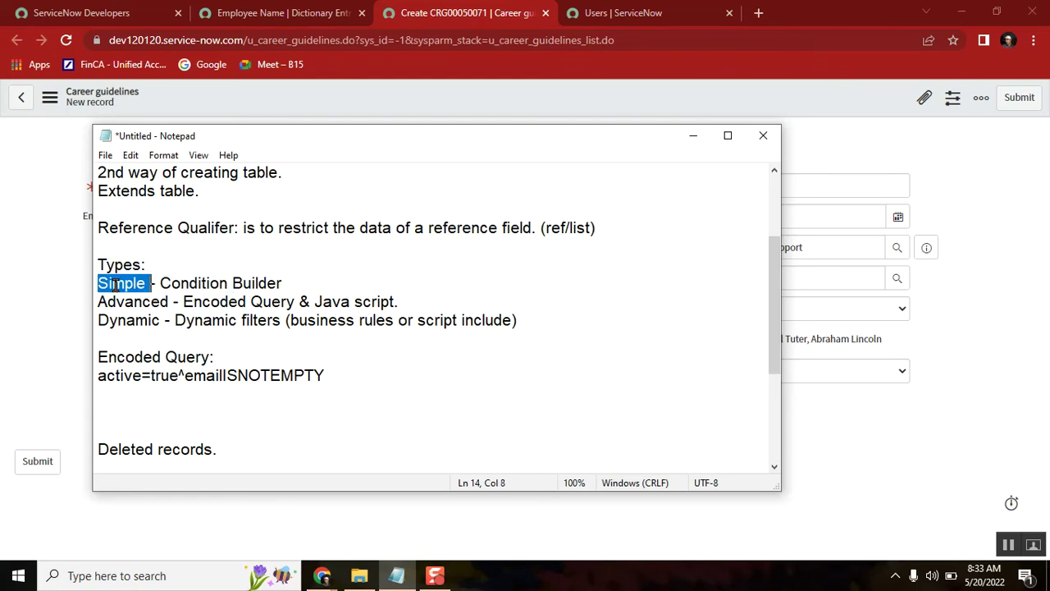
double_click(190, 319)
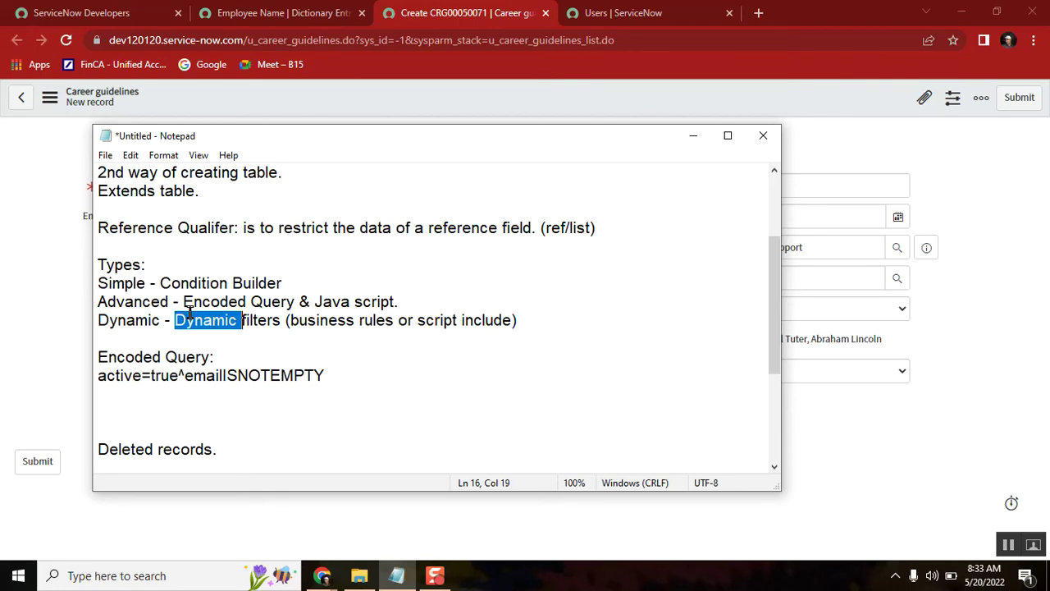
double_click(452, 320)
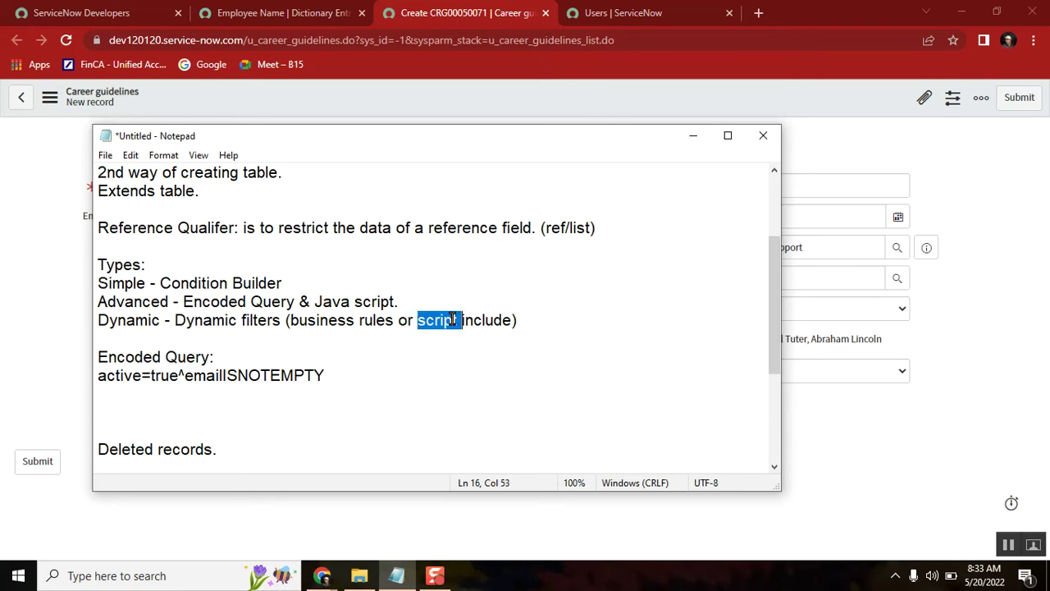
double_click(436, 320)
double_click(211, 320)
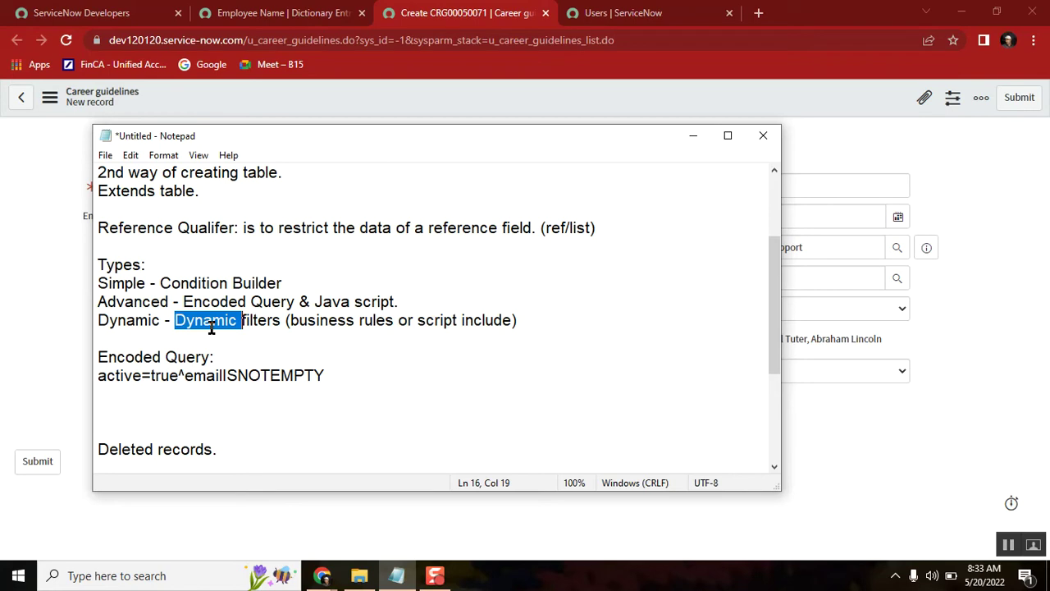
left_click(148, 322)
Step: Move the "Deleted records." line from the end of the notes to above the Reference Qualifer definition
left_click(218, 449)
key("shift+Home")
key("ctrl+c")
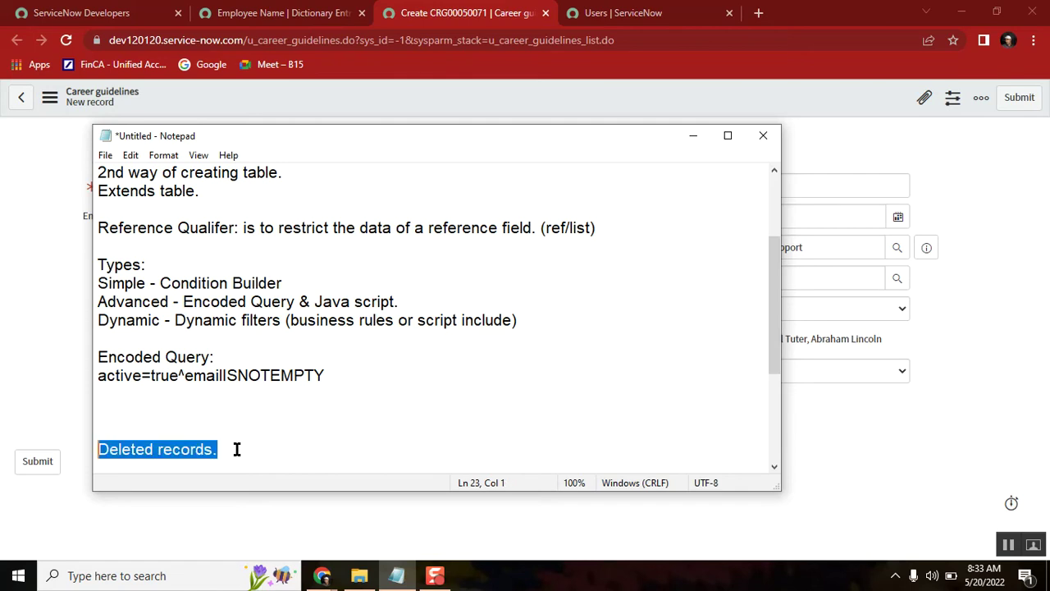
key("BackSpace")
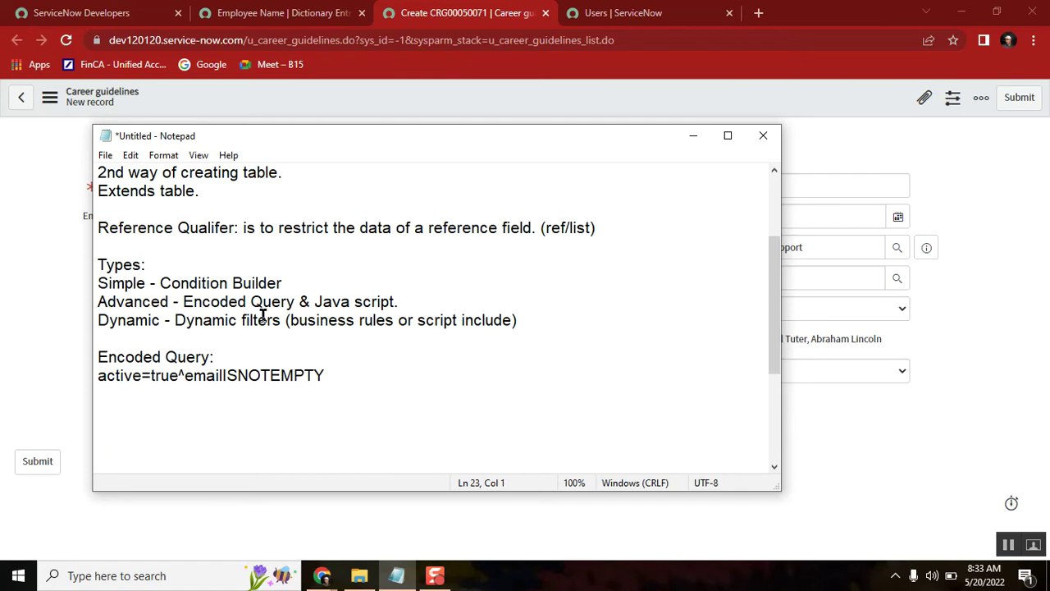
left_click(259, 206)
key("Return")
key("ctrl+v")
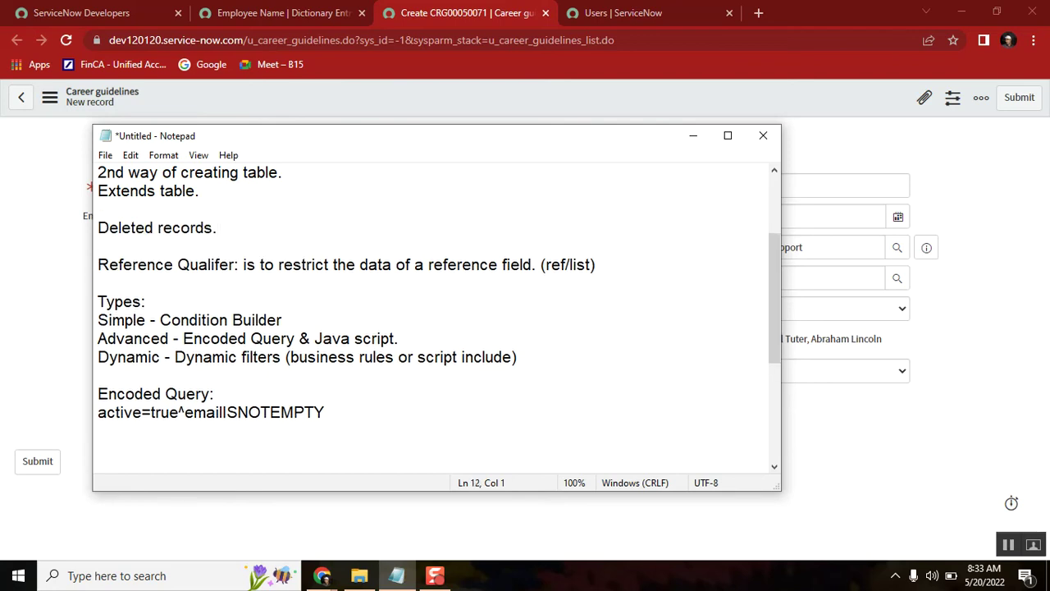
Step: Highlight the Dynamic line's terms, and examine the reference qualifier options in Chrome's Employee Name dictionary entry
double_click(473, 356)
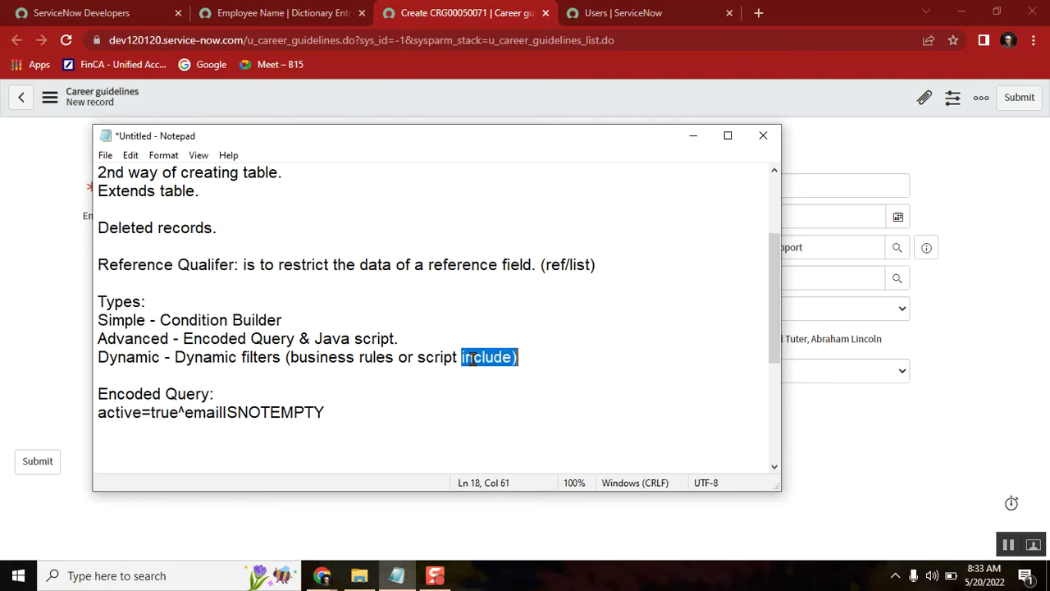
double_click(197, 359)
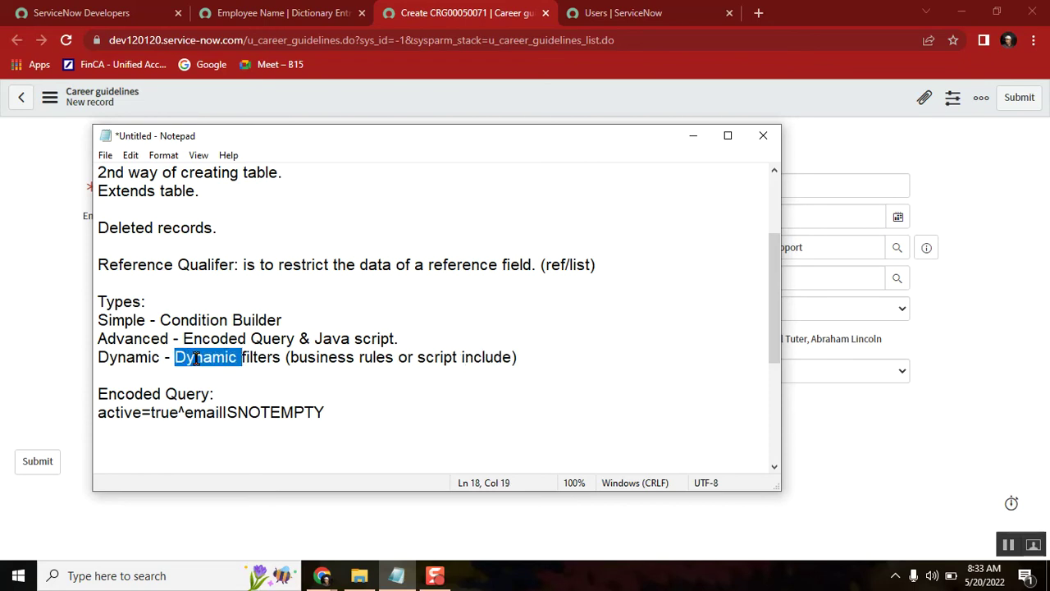
double_click(125, 358)
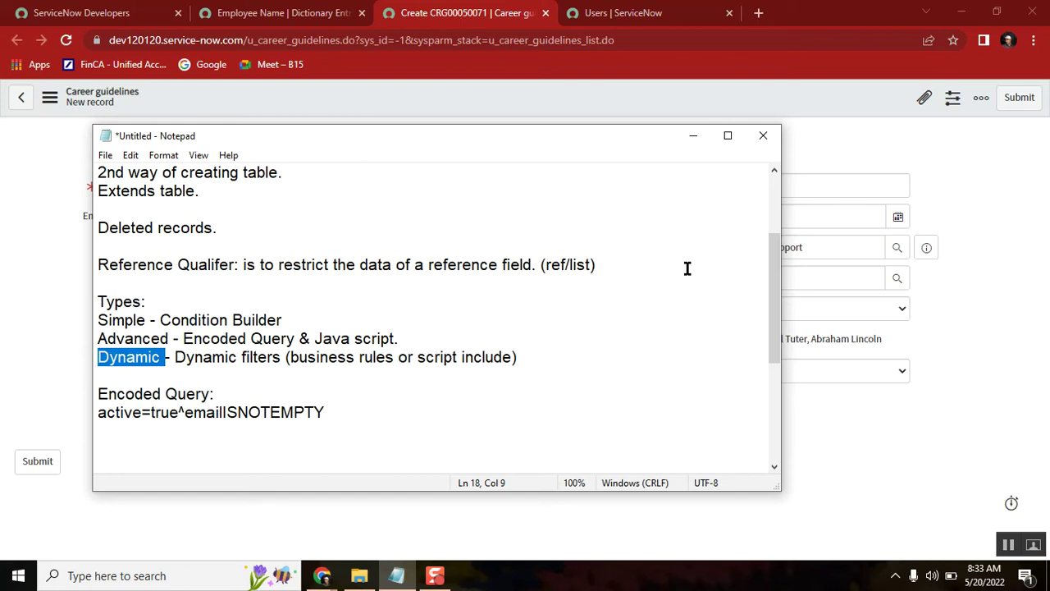
left_click(314, 16)
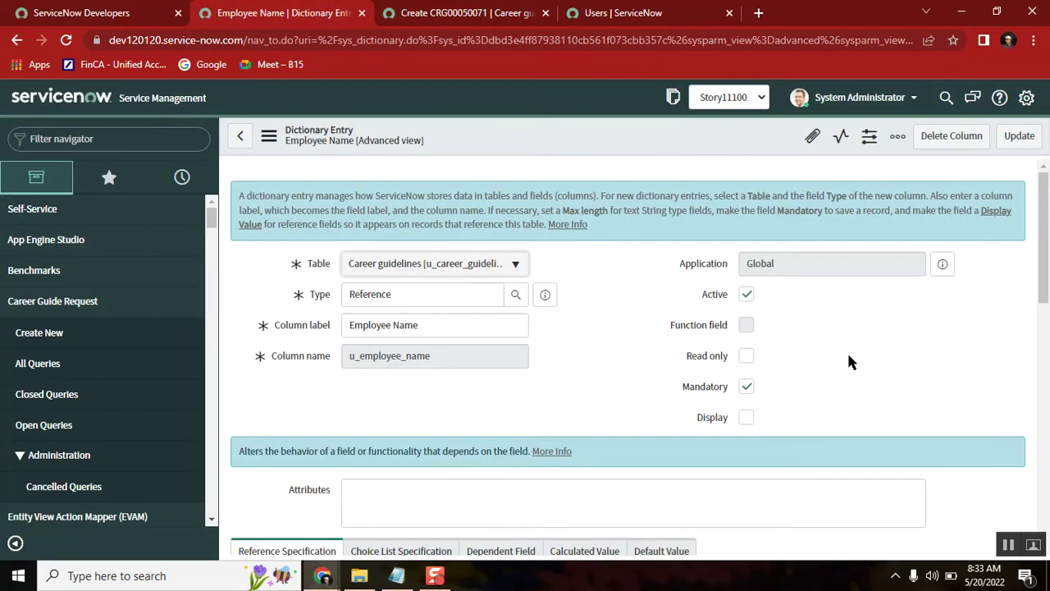
scroll(900, 341, "down", 4)
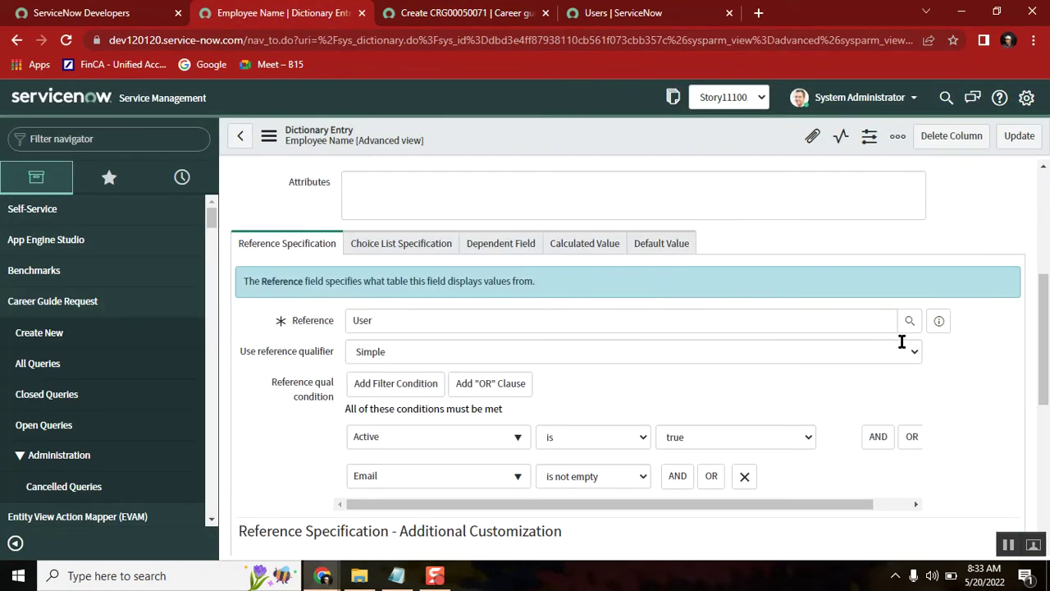
left_click(390, 347)
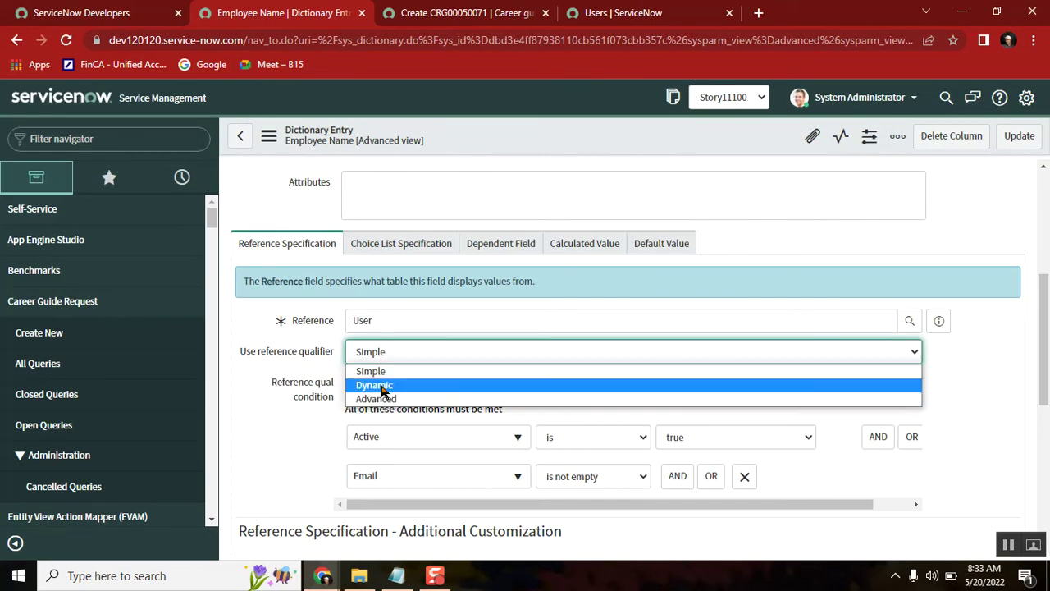
Step: In Notepad, capitalize "Reference" in the phrase "a Reference field" of the Reference Qualifer definition
left_click(396, 575)
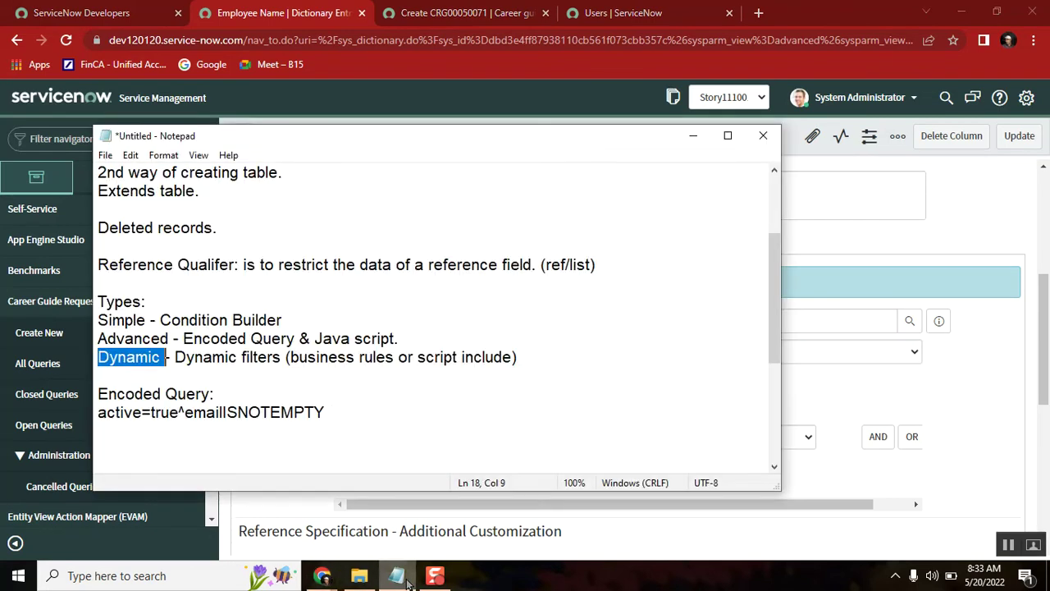
left_click(258, 281)
key("shift+Up")
key("Left")
left_click(236, 266, "shift")
left_click(238, 266)
type(":")
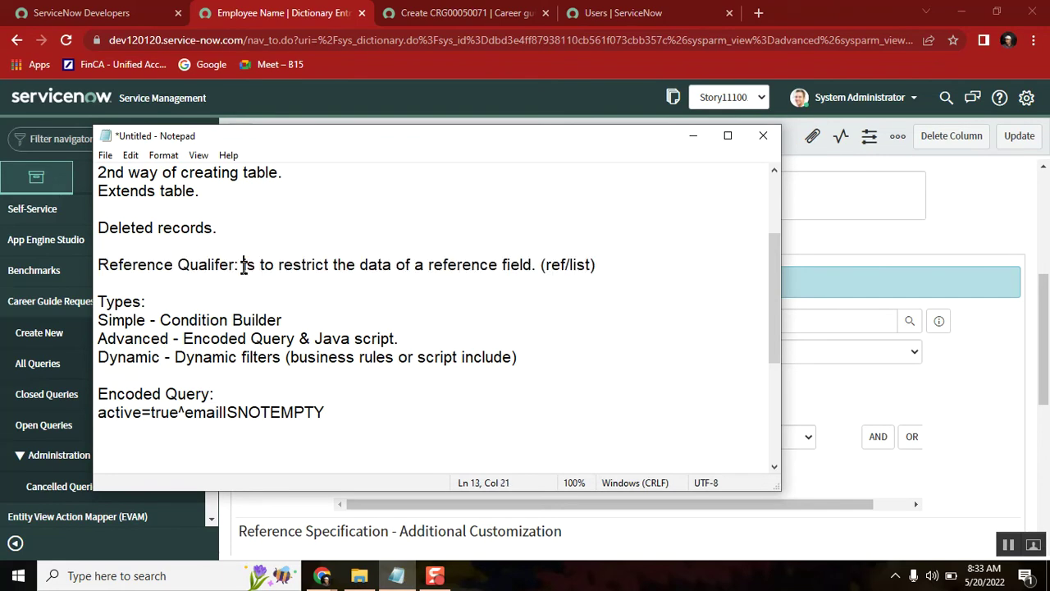
double_click(456, 265)
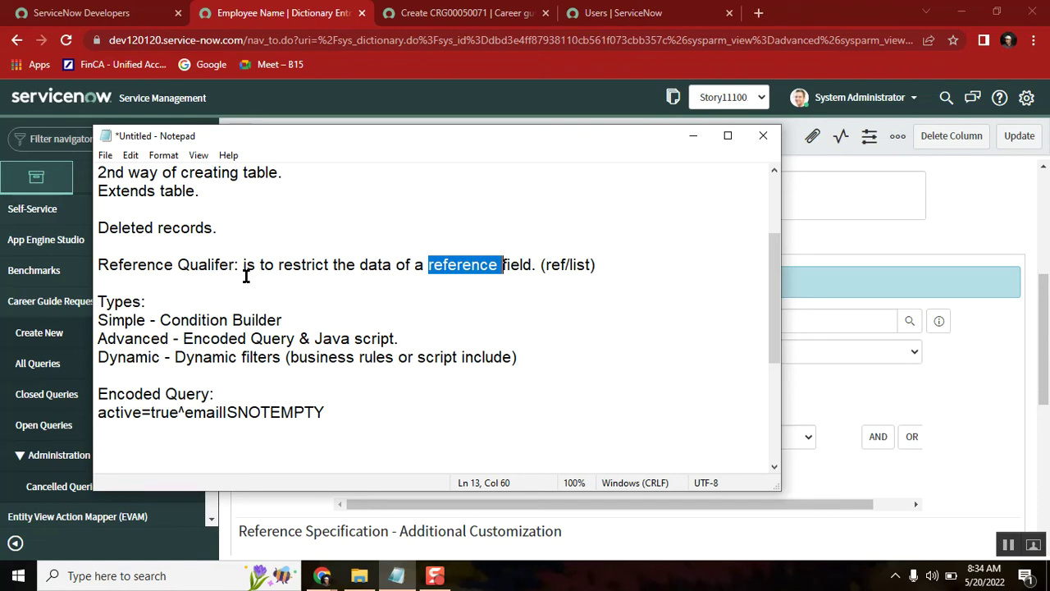
double_click(463, 266)
left_click(433, 265)
key("BackSpace")
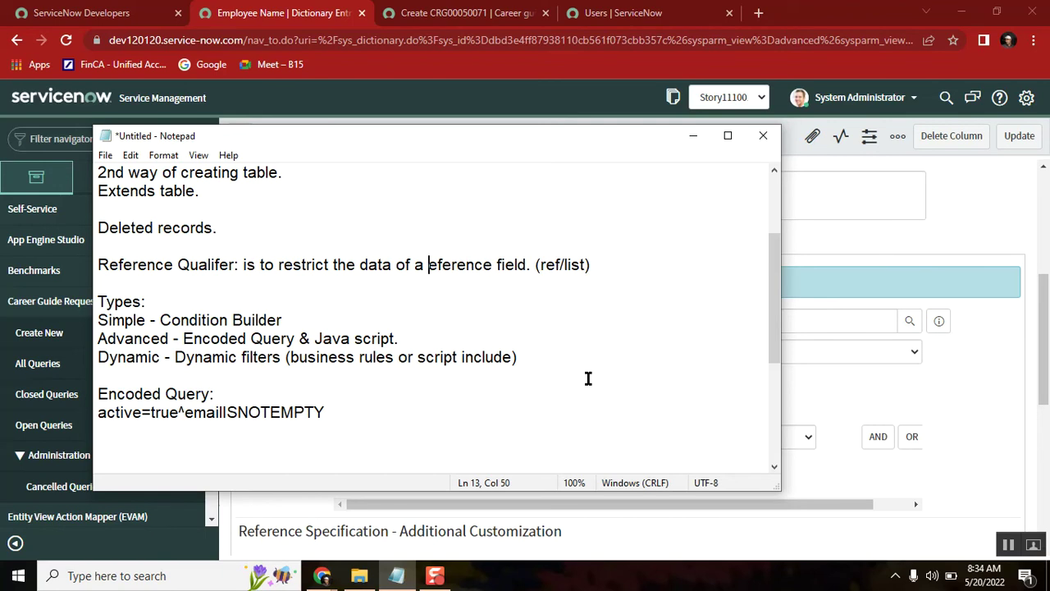
type("R")
left_click(325, 410)
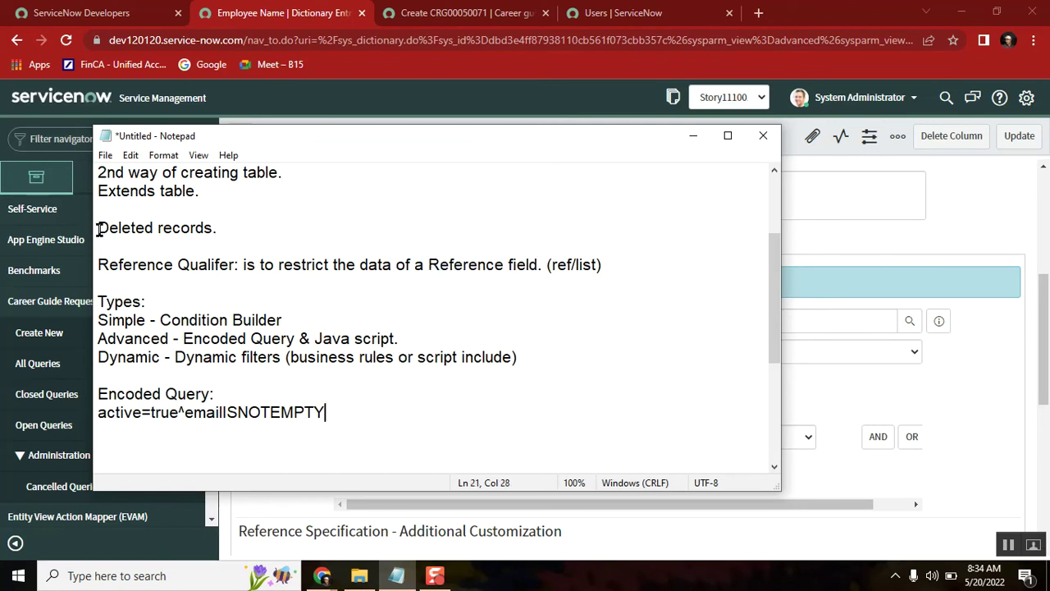
left_click(123, 266)
left_click(1001, 199)
left_click(116, 138)
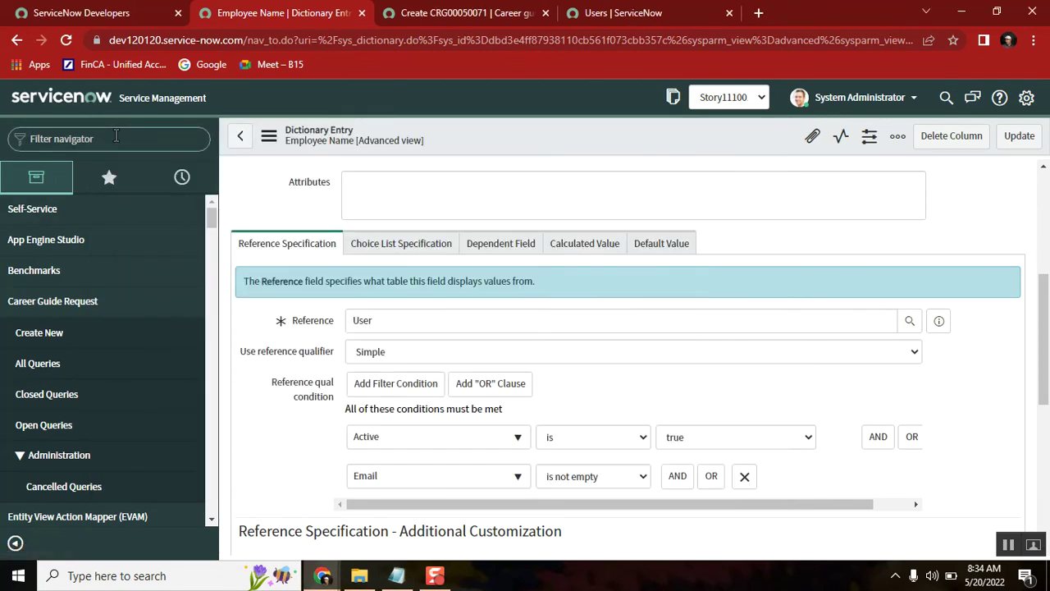
Step: In Notepad, add a run of blank lines below the encoded query "active=true^emailISNOTEMPTY"
left_click(397, 575)
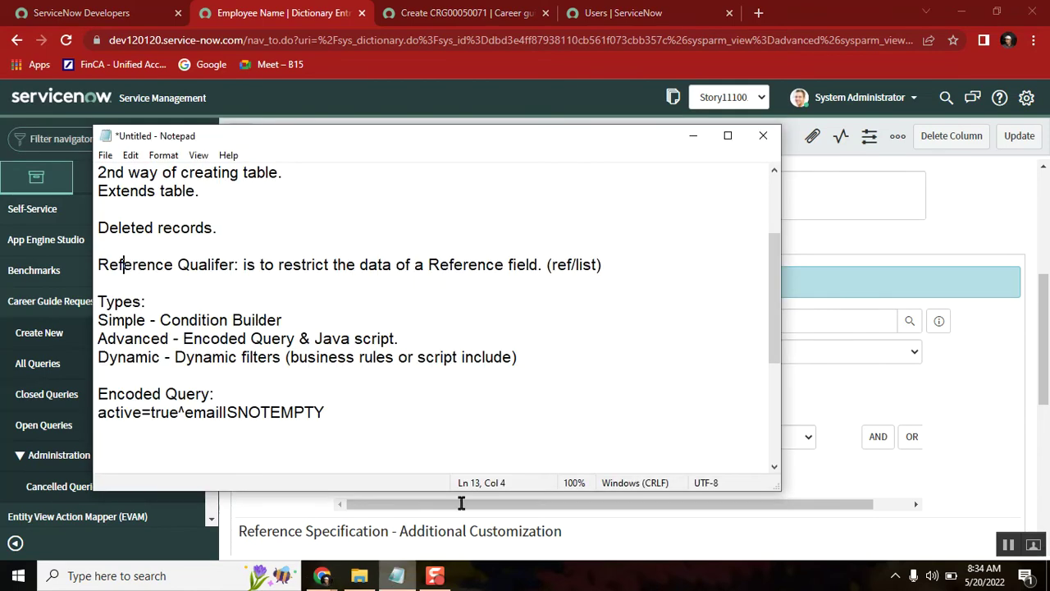
left_click(334, 402)
left_click(348, 411)
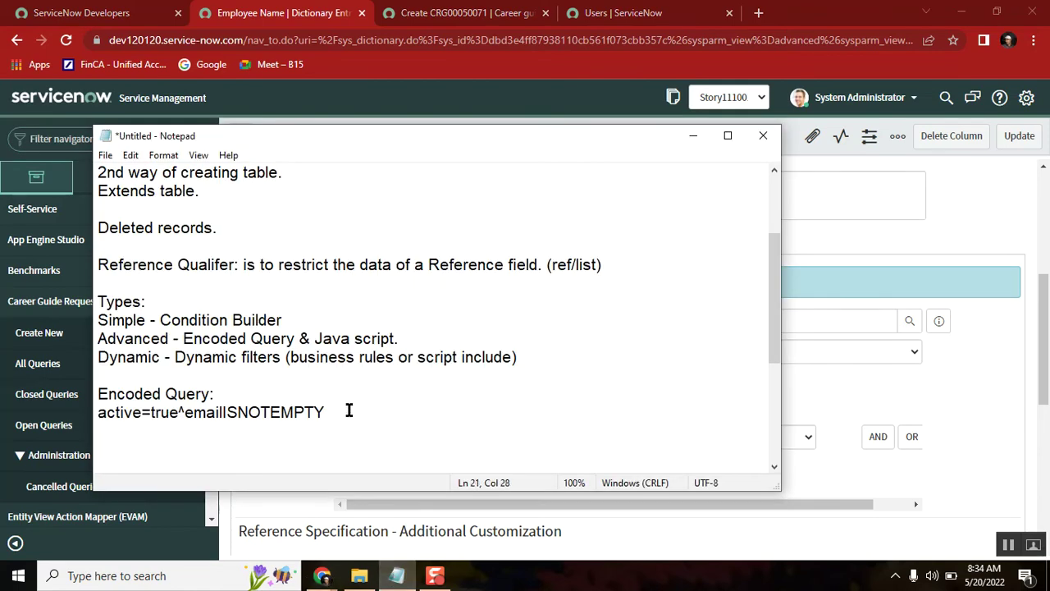
key("Return")
key("Return")
key("Return")
key("Return")
key("Return")
key("Return")
key("Return")
key("Return")
key("Return")
key("Return")
key("Return")
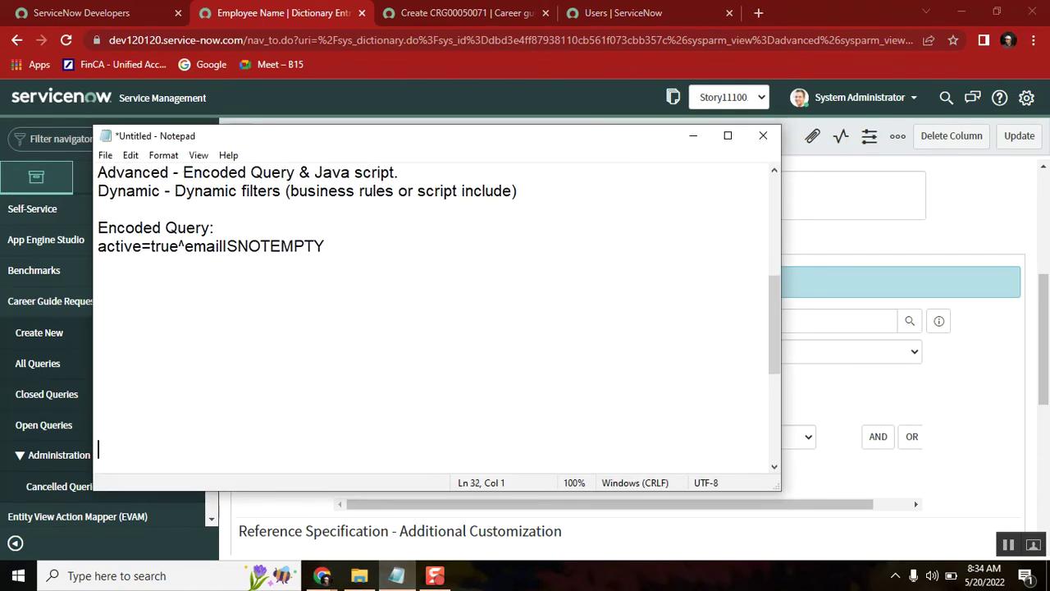
Step: Write "Question: who can manager incident(itil) application?" below the encoded query, leaving one blank line between them
left_click(117, 275)
type("Question: ")
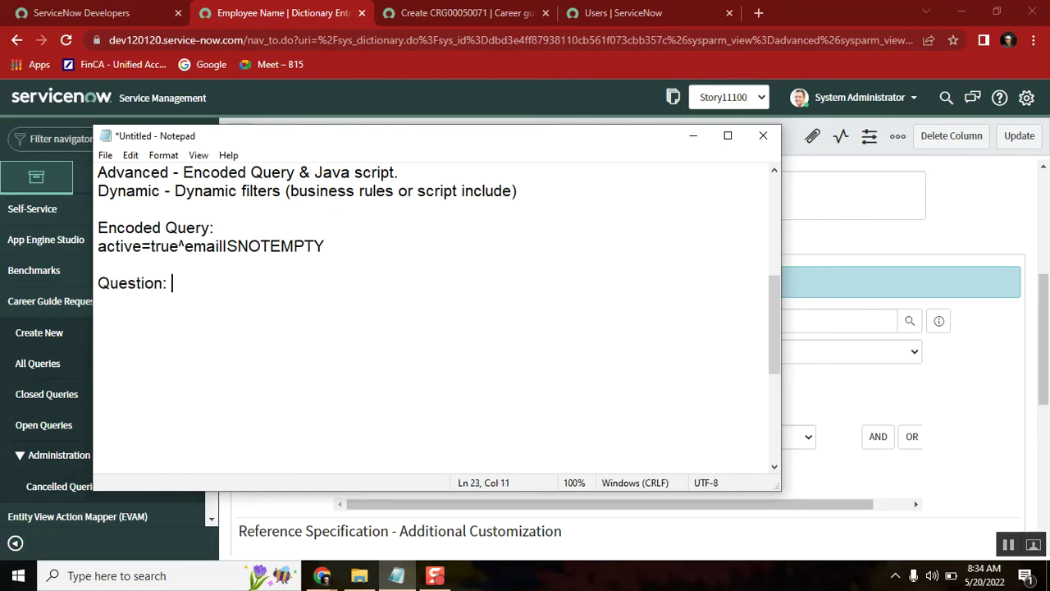
type("who ca n manager incidet")
key("BackSpace")
type("nt ")
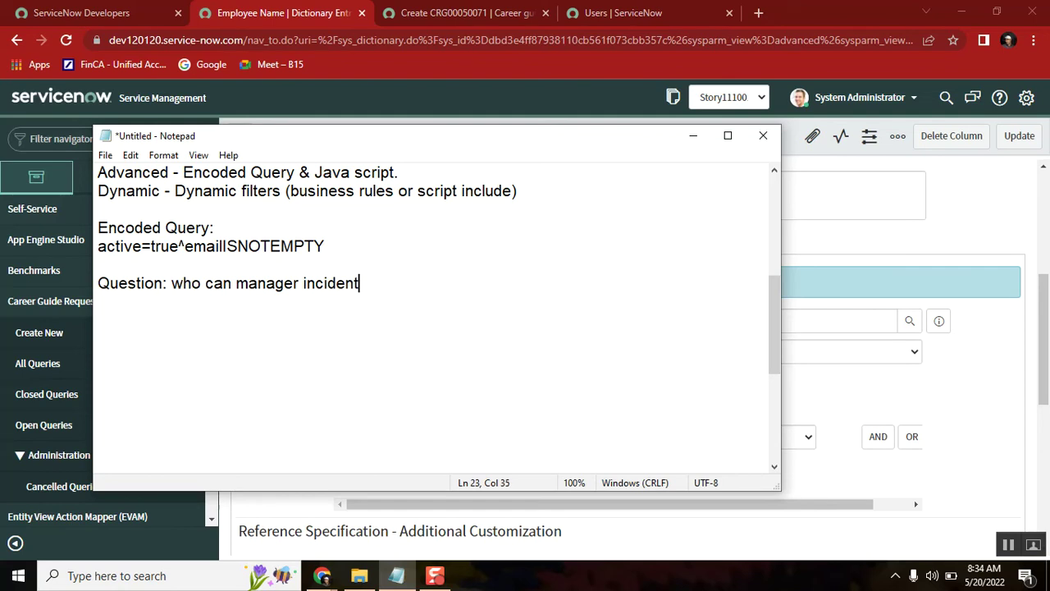
type("application?")
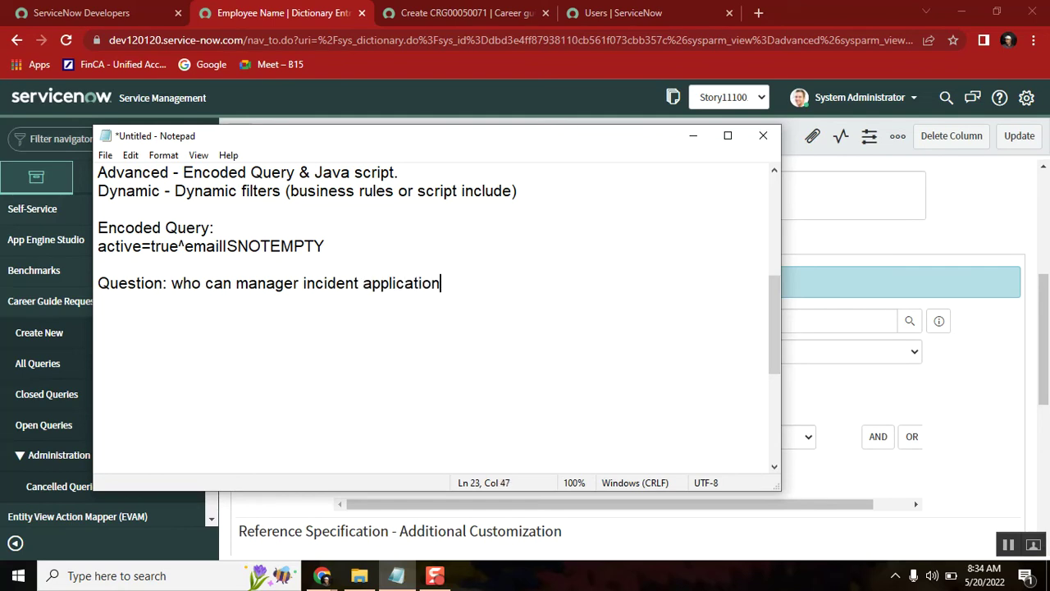
left_click(357, 283)
type("(itil")
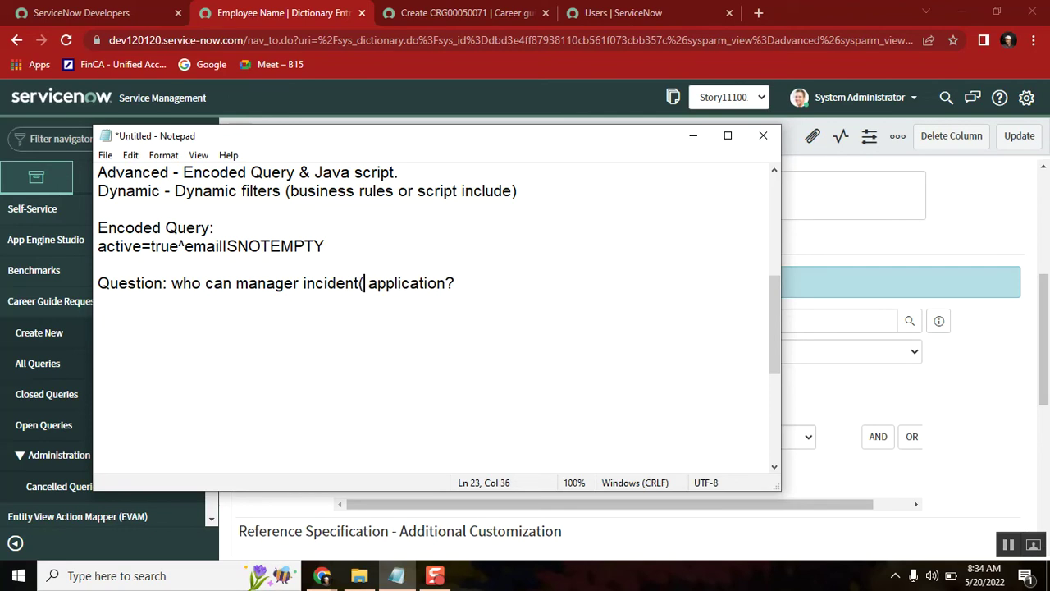
type(")")
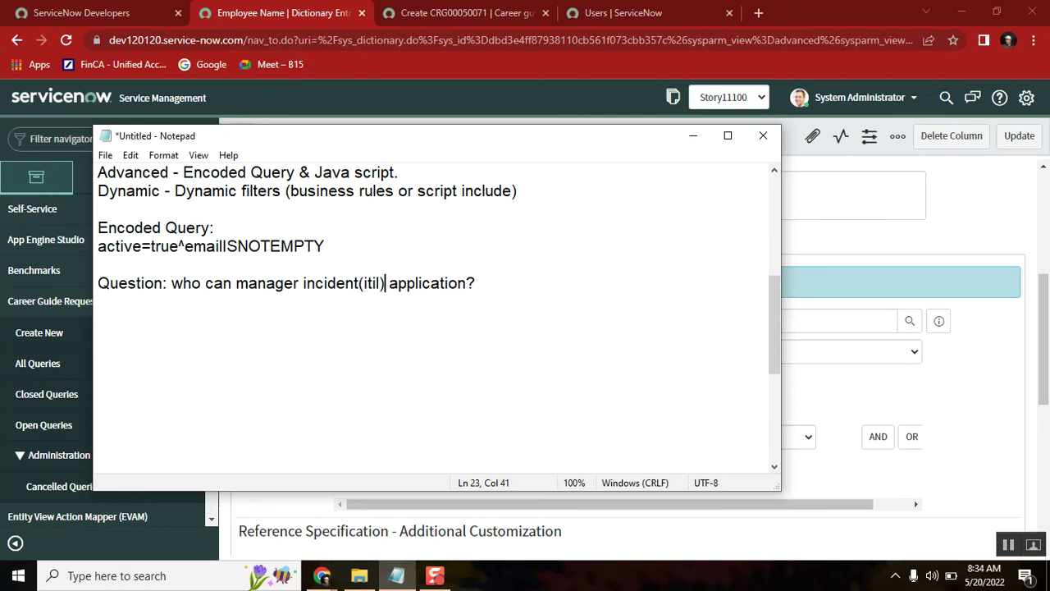
left_click(503, 281)
Step: In Chrome, open a new Incident form in its own tab by entering "incident.FORM" in the navigator filter
left_click(58, 141)
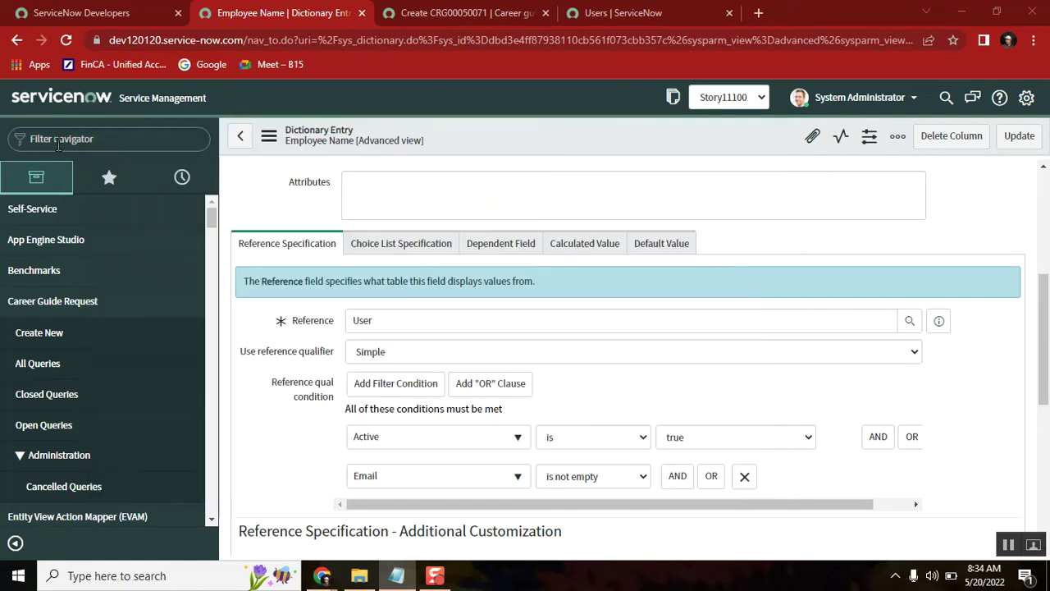
type("incid")
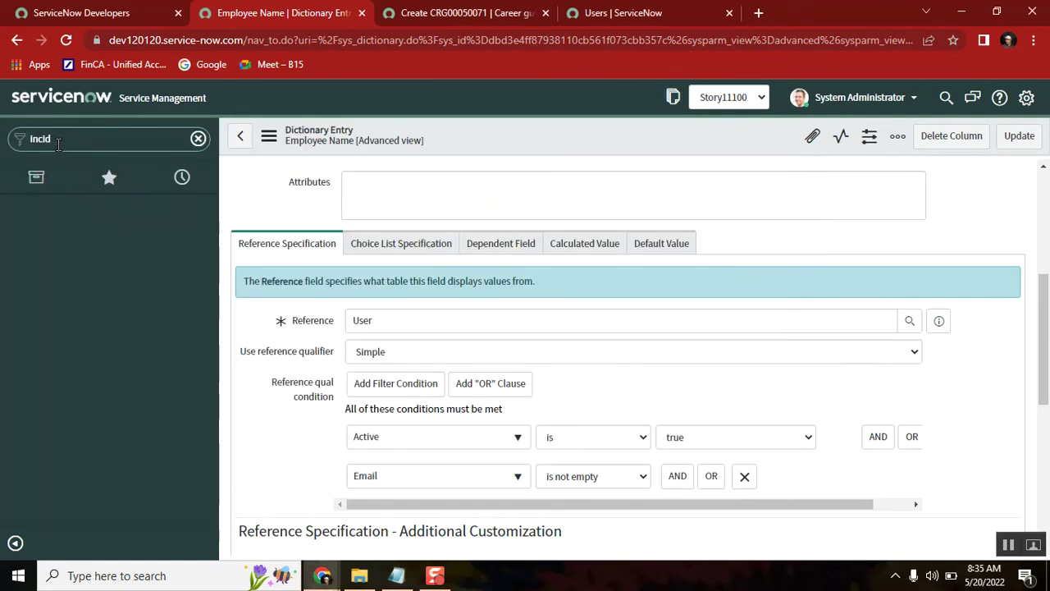
type("ent")
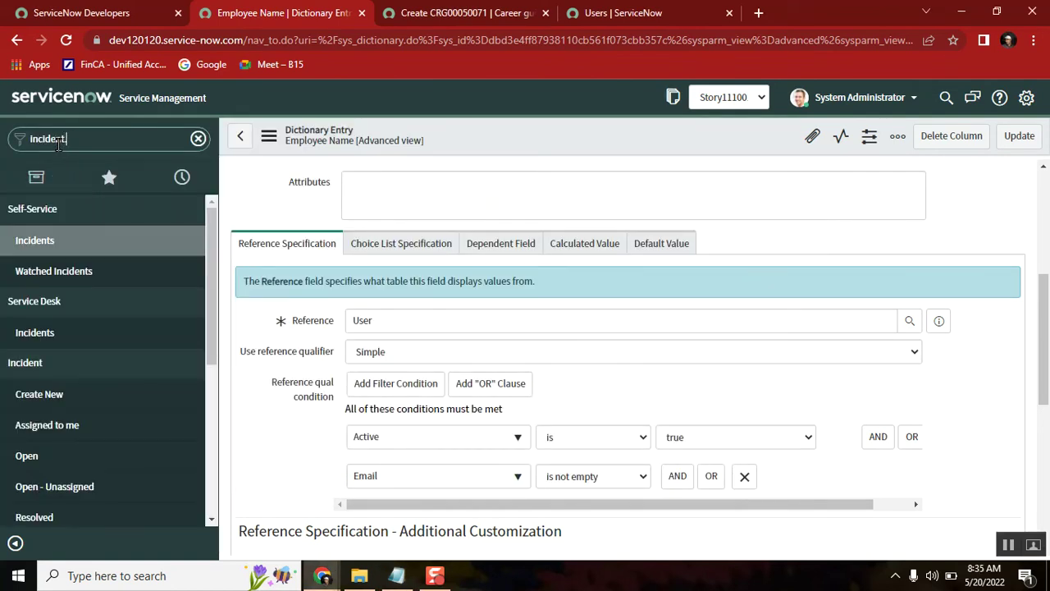
type(".FORM")
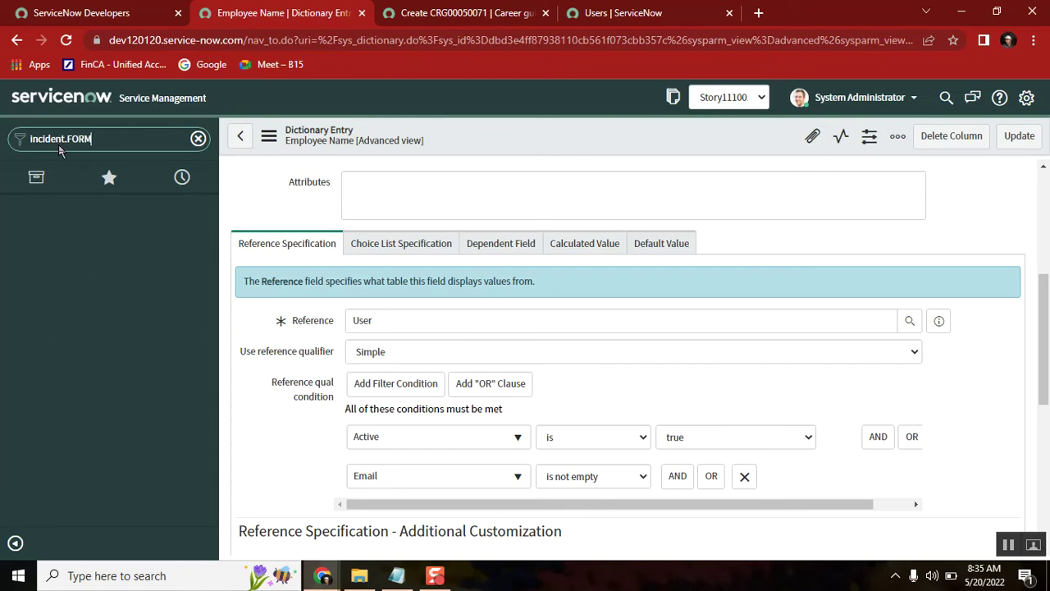
key("Return")
Step: Return to Notepad and highlight "(itil)" in the incident question
left_click(396, 574)
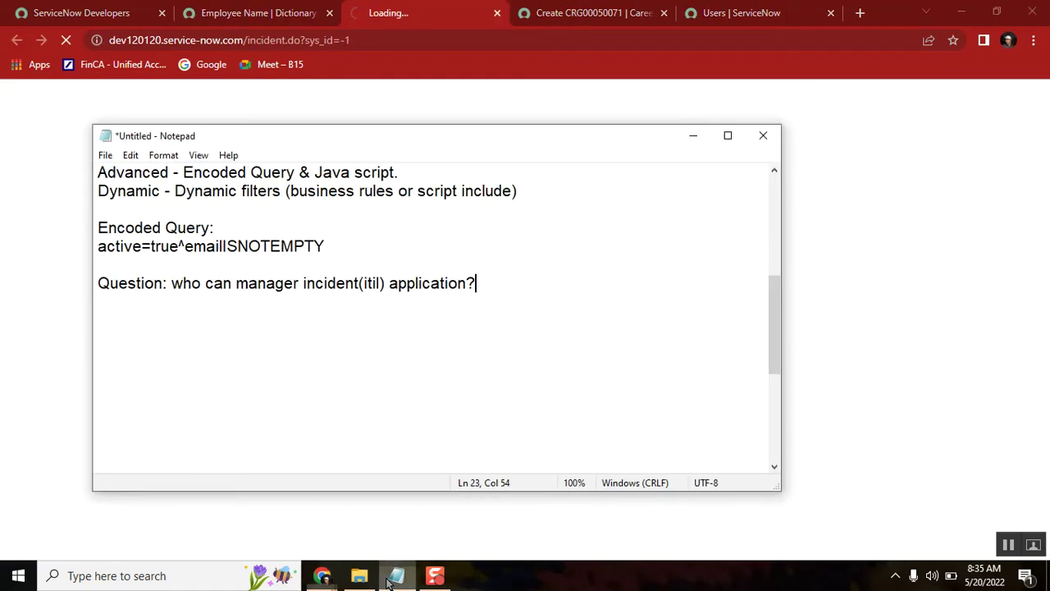
double_click(369, 283)
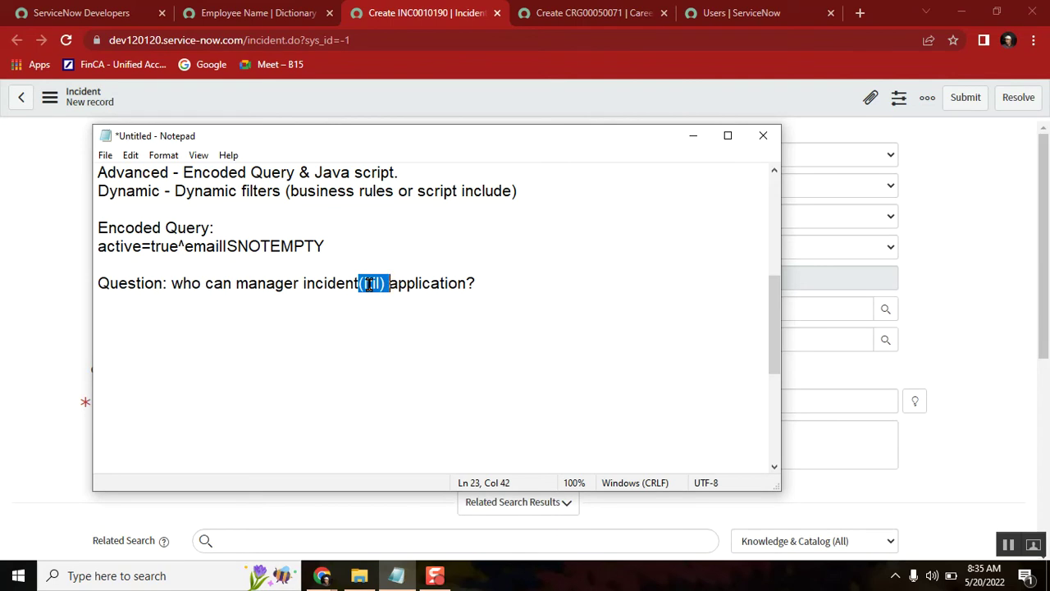
left_click(382, 283)
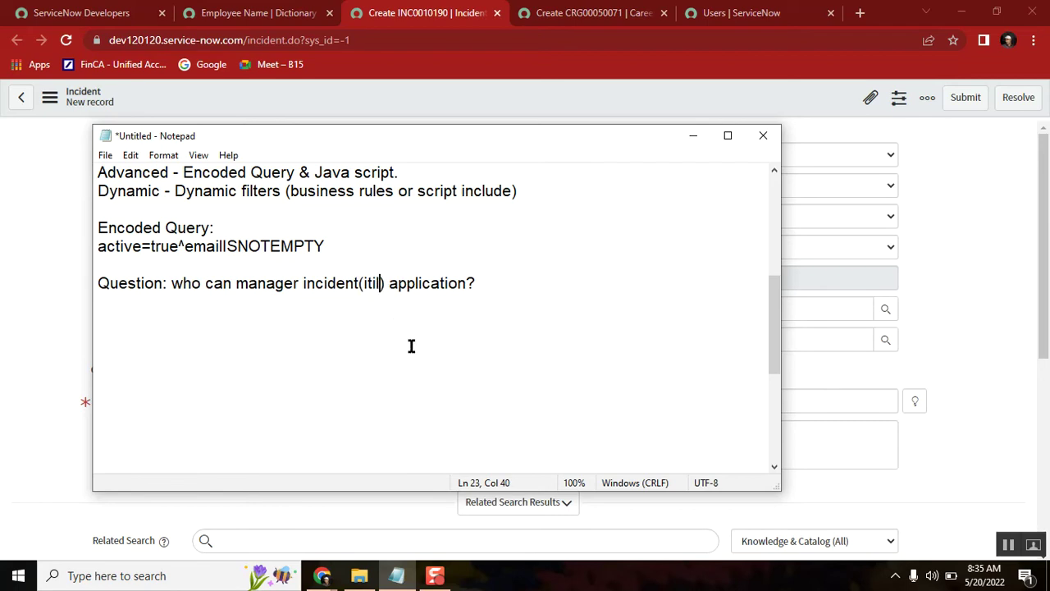
Step: Add the line "itil role -" below the question about who can manage the incident application
key("Right")
key("shift+Left")
key("shift+Left")
key("shift+Left")
key("shift+Left")
key("shift+Left")
key("shift+Left")
left_click(521, 278)
key("Return")
type("itil roles")
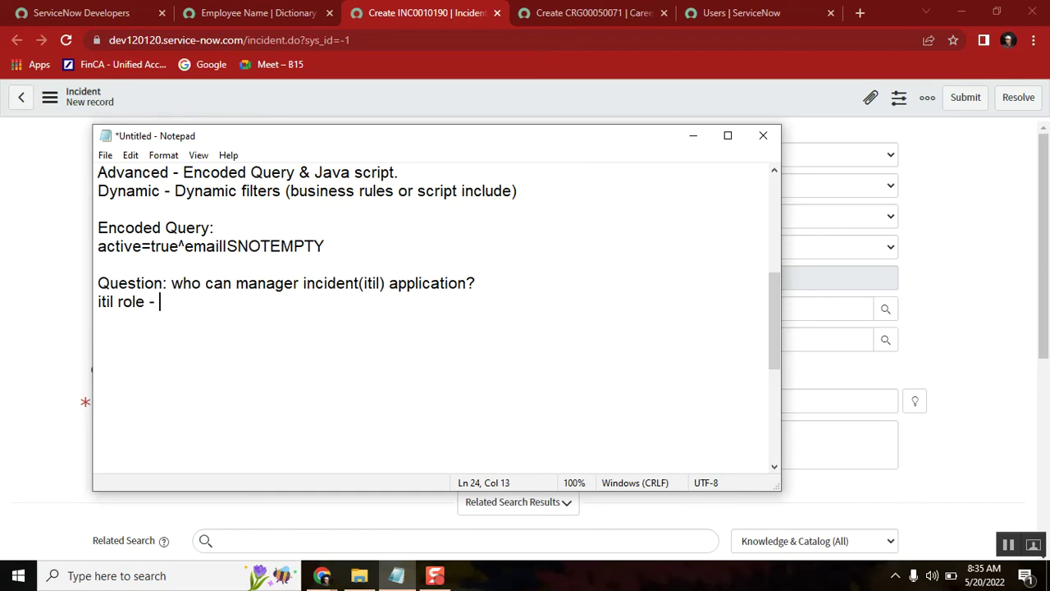
Step: Append "CRU" to the end of the question line and highlight the word "who" in it
left_click(534, 286)
type("CRU")
type(" (")
key("BackSpace")
key("BackSpace")
double_click(371, 284)
left_click(587, 268)
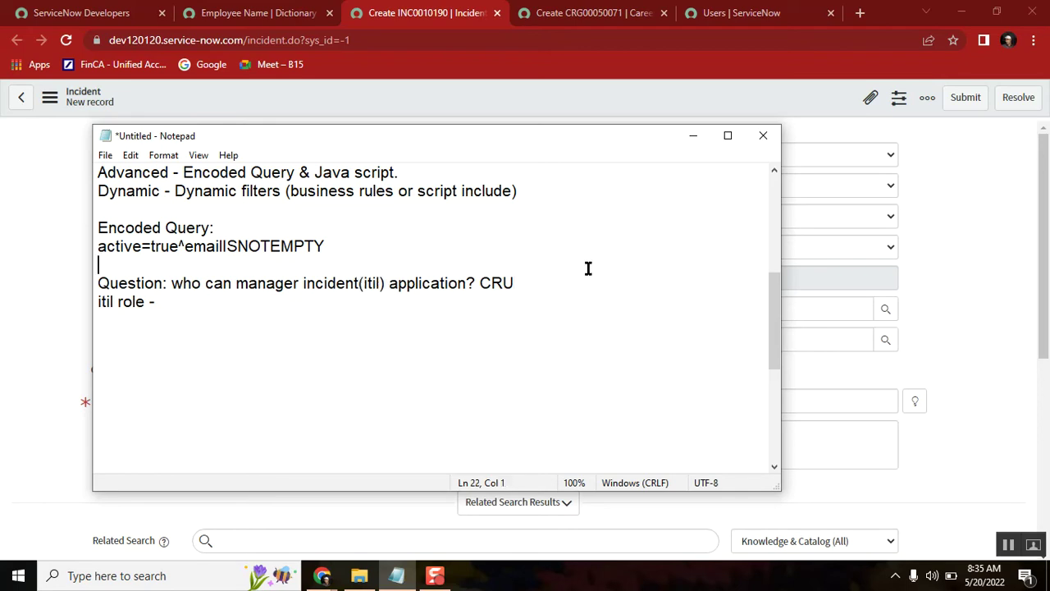
left_click(161, 302)
double_click(181, 284)
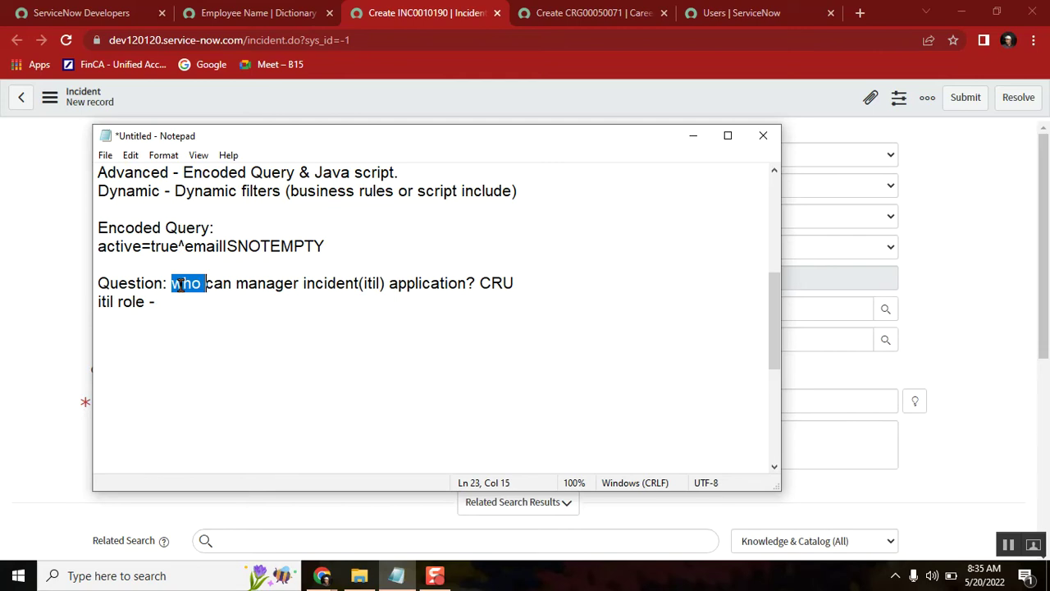
Step: Switch to the new incident form in Chrome and check how many users the Assigned to lookup offers
left_click(937, 249)
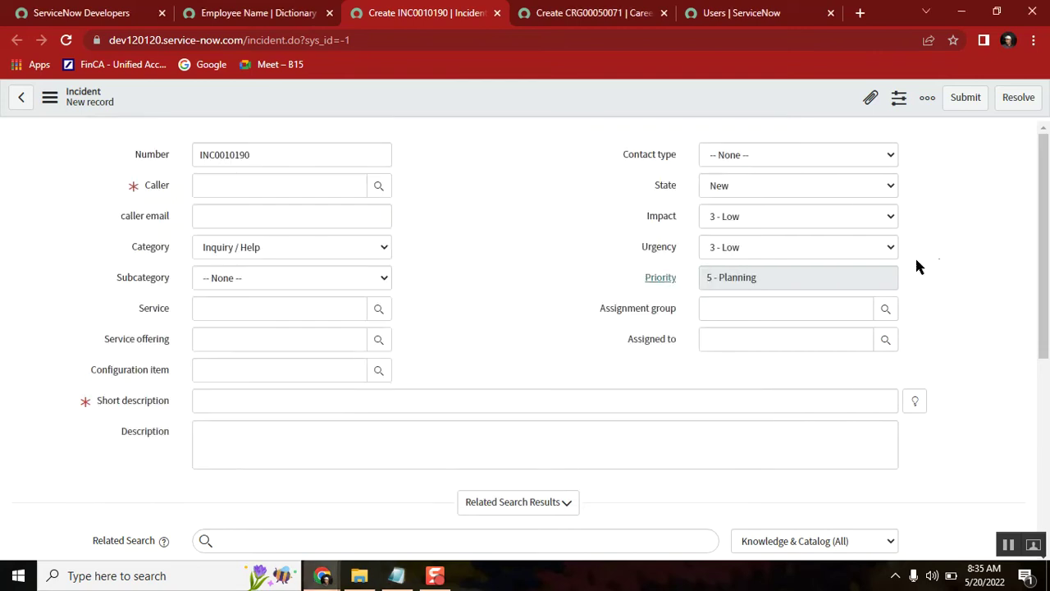
left_click(884, 339)
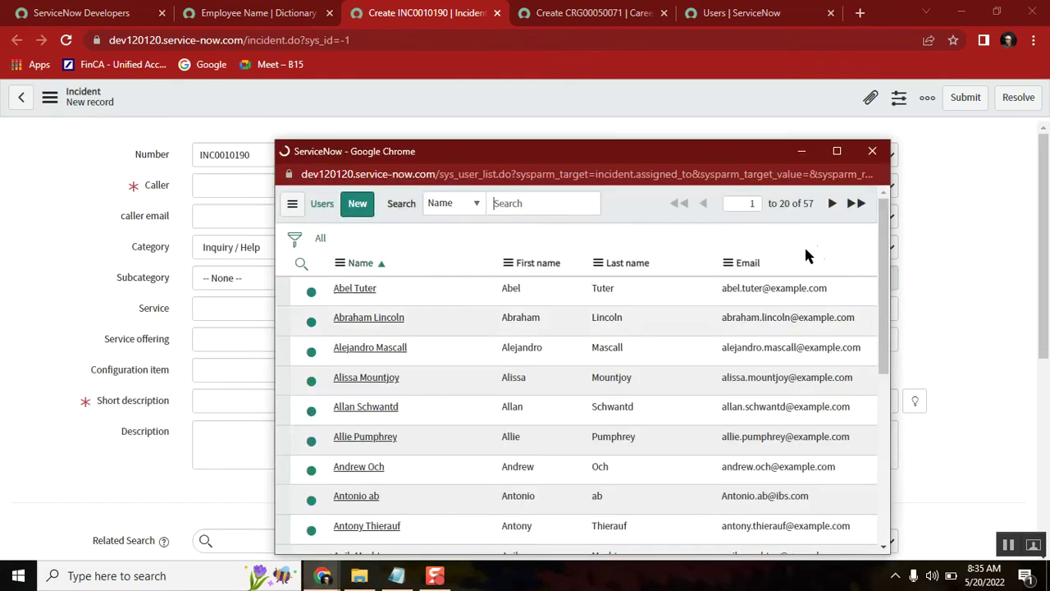
double_click(808, 202)
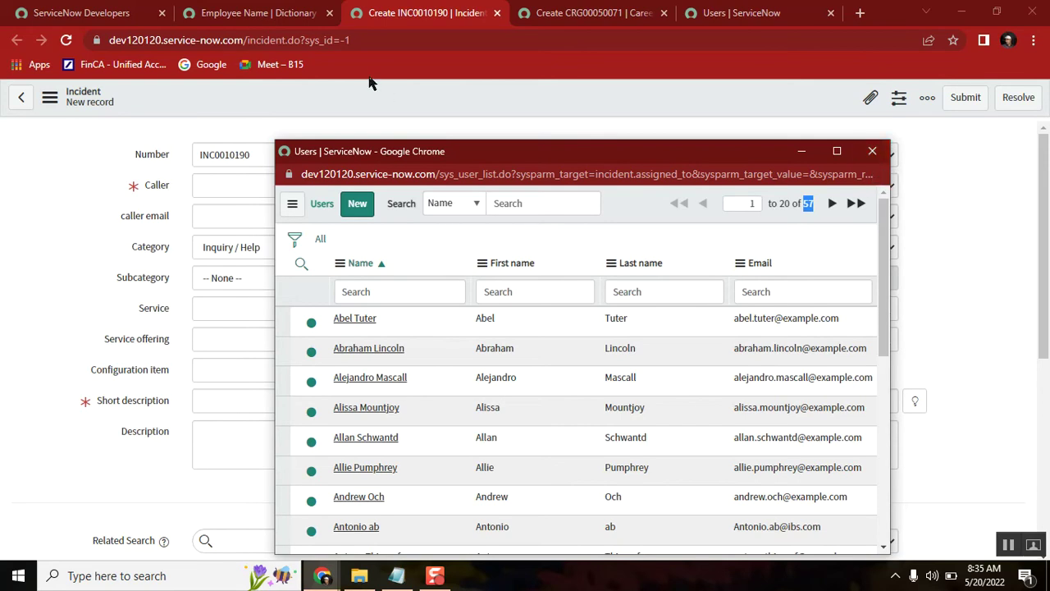
left_click(873, 155)
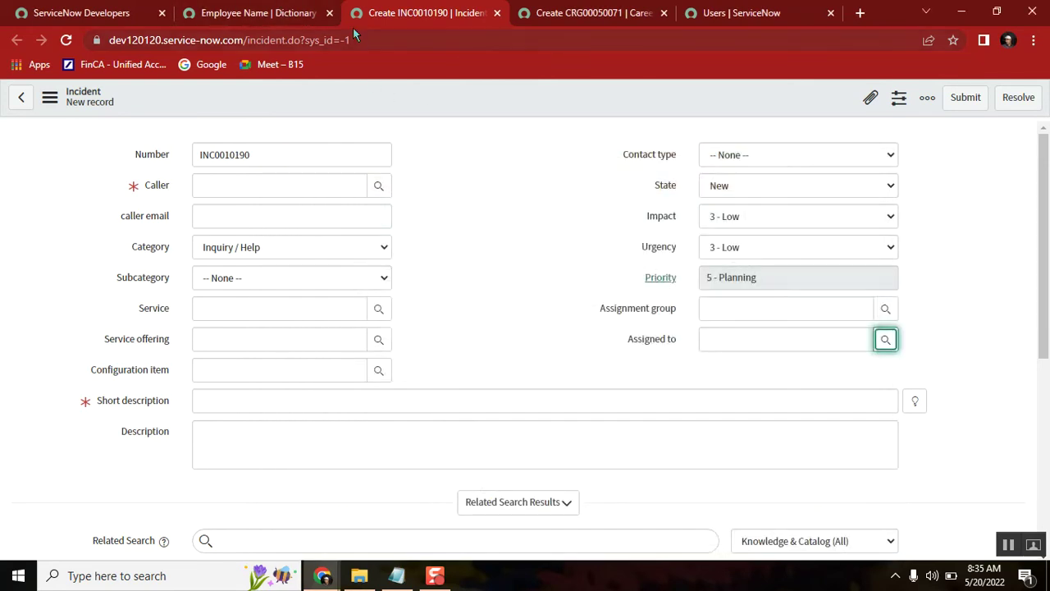
Step: Find the User Administration Roles module by filtering for "roles" and open it in a new tab
left_click(250, 13)
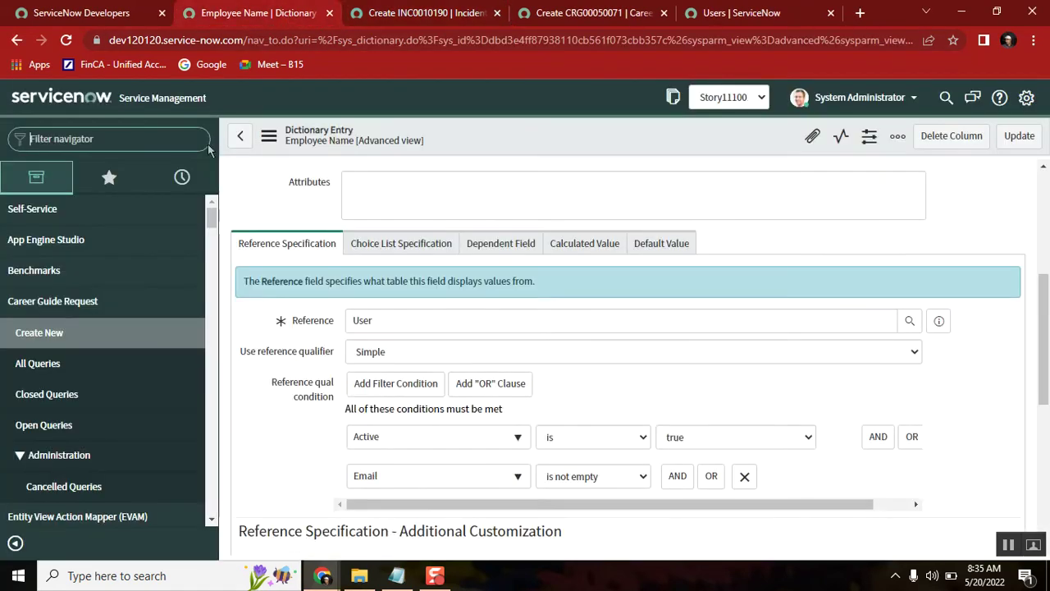
left_click(143, 130)
type("roles")
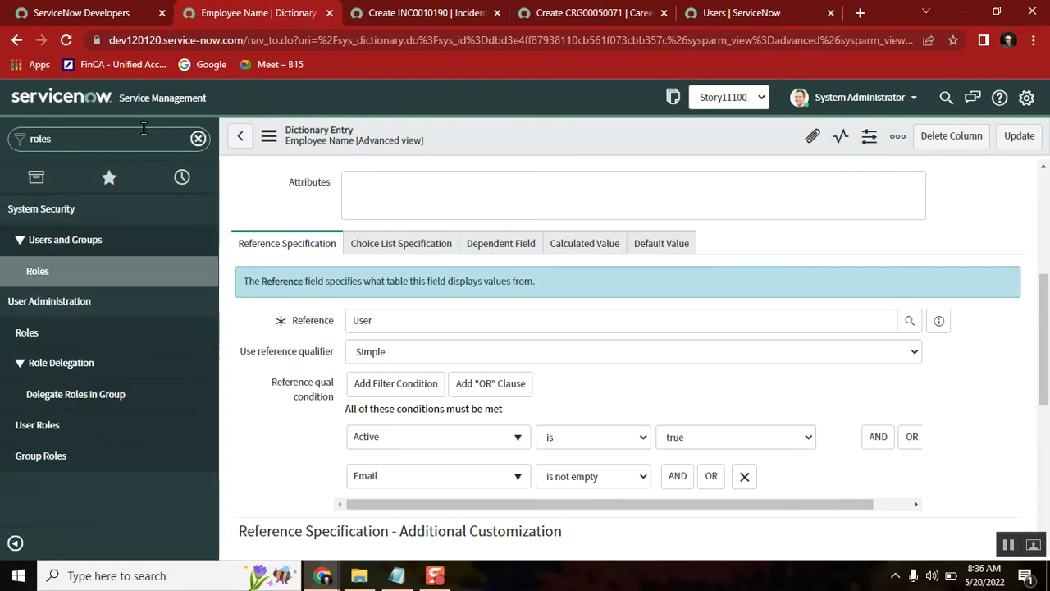
middle_click(40, 333)
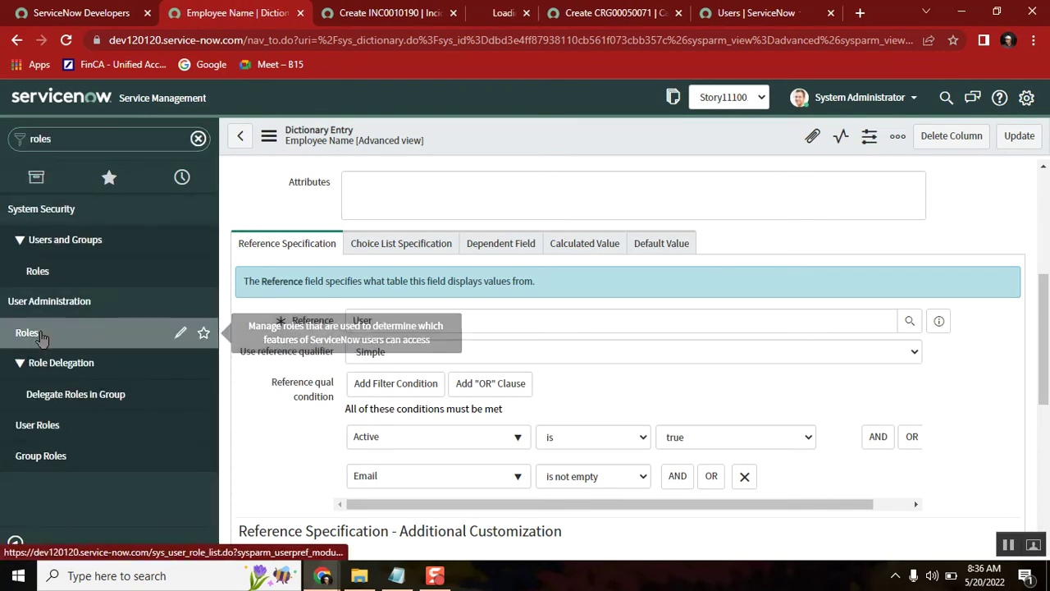
left_click(492, 13)
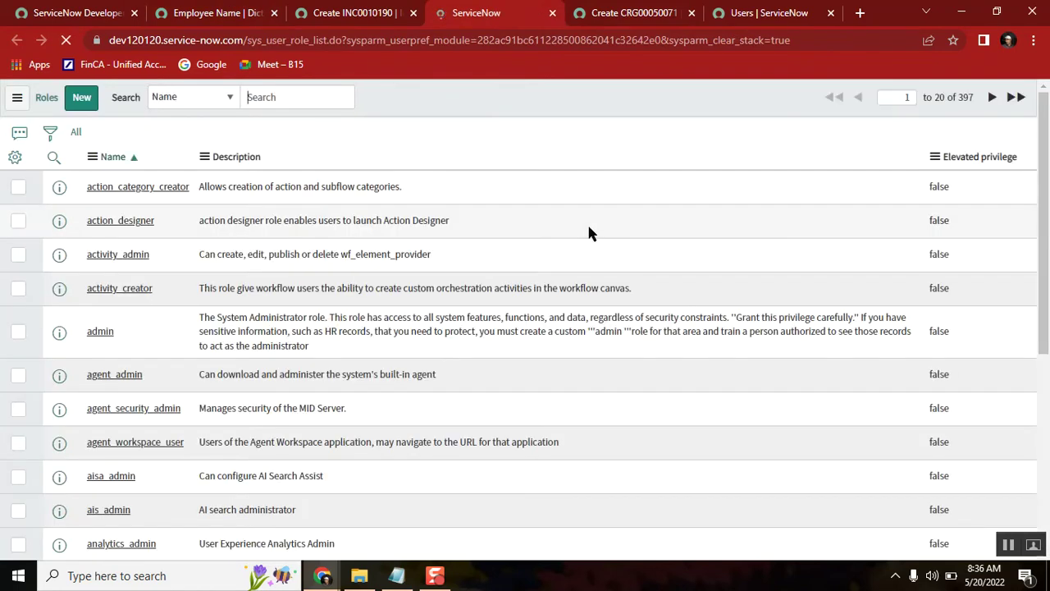
Step: Filter the roles by the name "itil", open the itil role record and show its related users
left_click(134, 178)
type("itil")
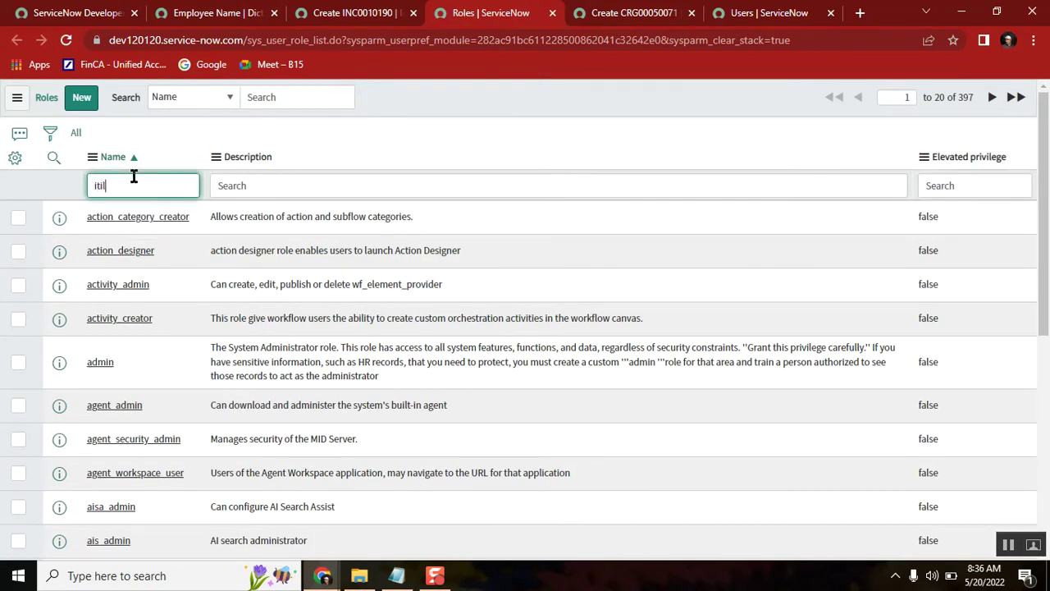
key("Return")
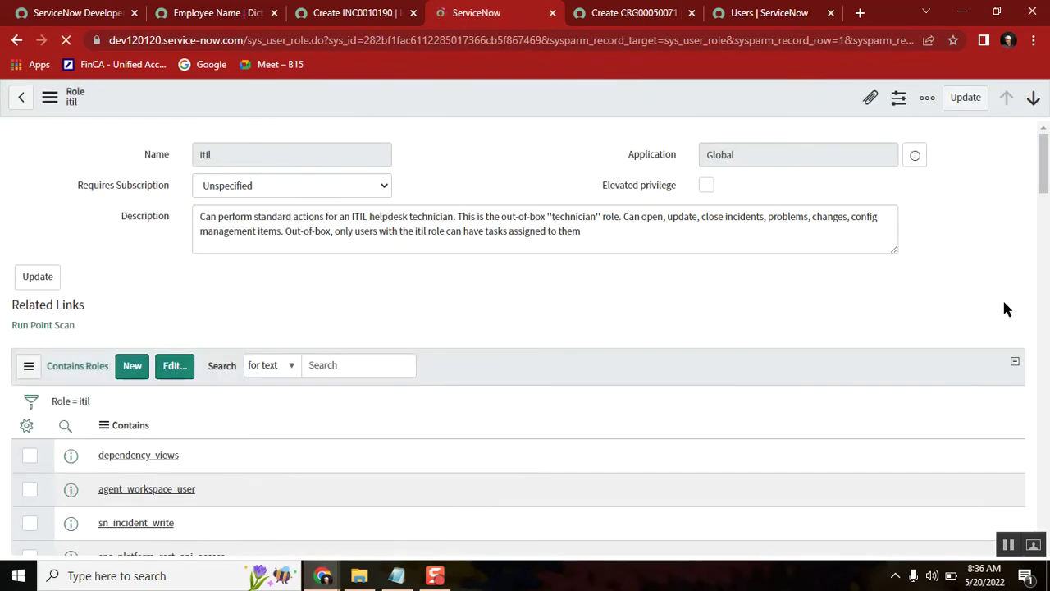
scroll(1046, 180, "down", 2)
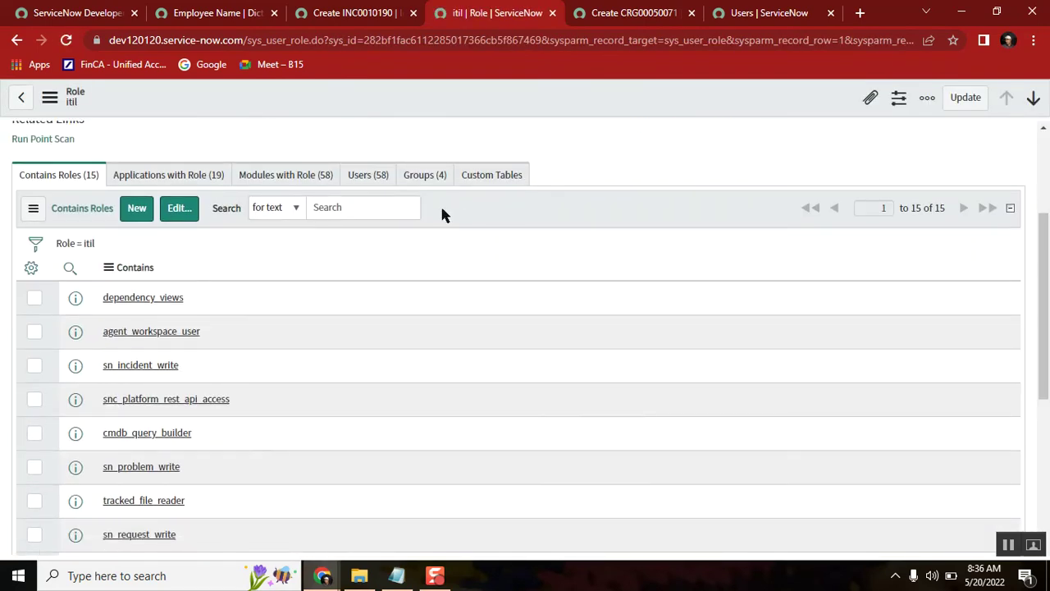
left_click_drag(418, 186, 374, 180)
left_click(374, 181)
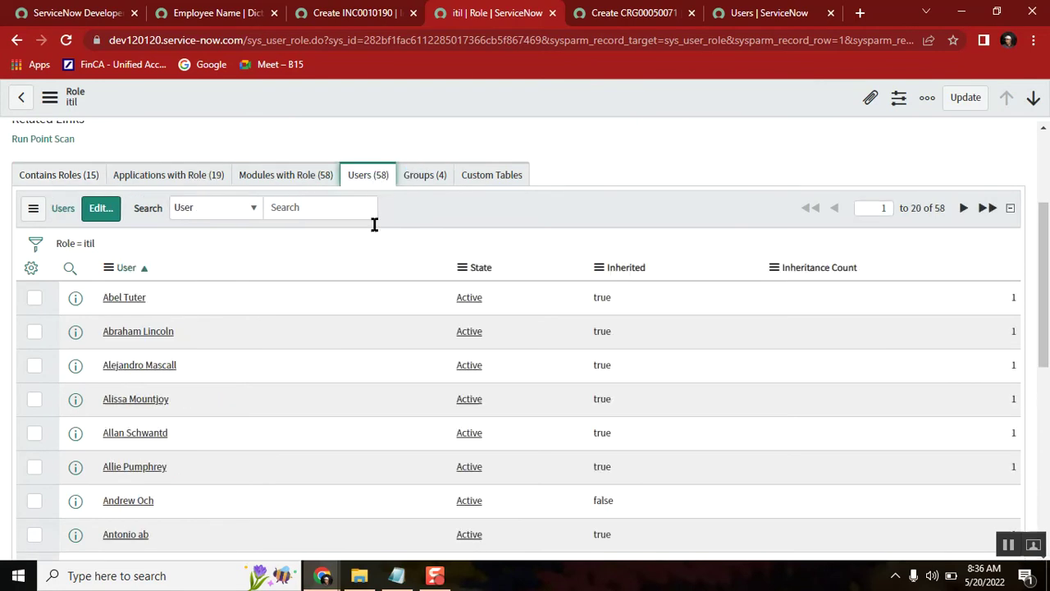
Step: Recheck the user count in the incident form's Assigned to lookup for comparison with the itil role's users
left_click(342, 14)
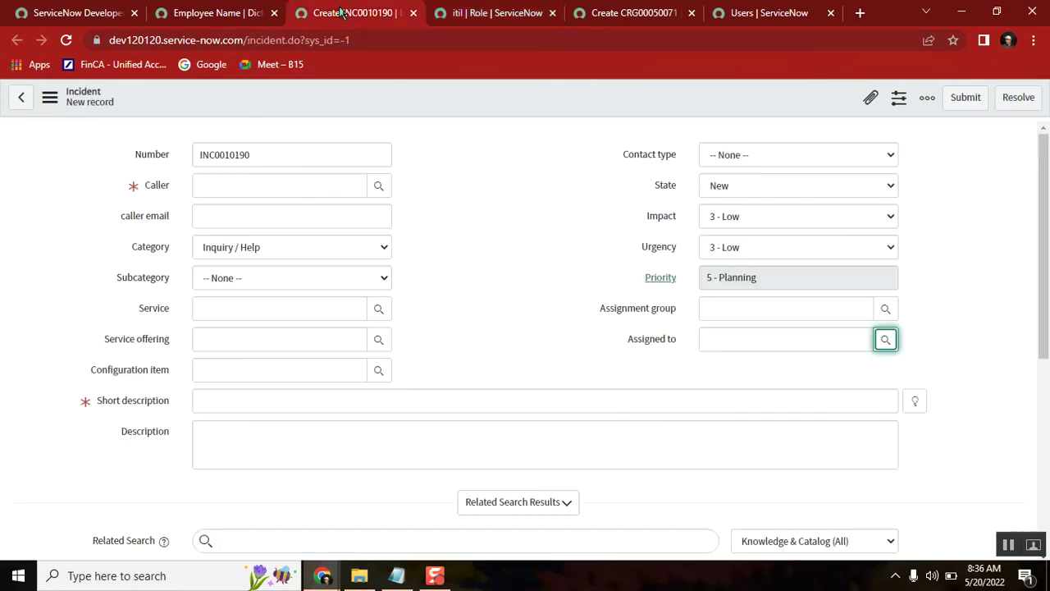
left_click(885, 339)
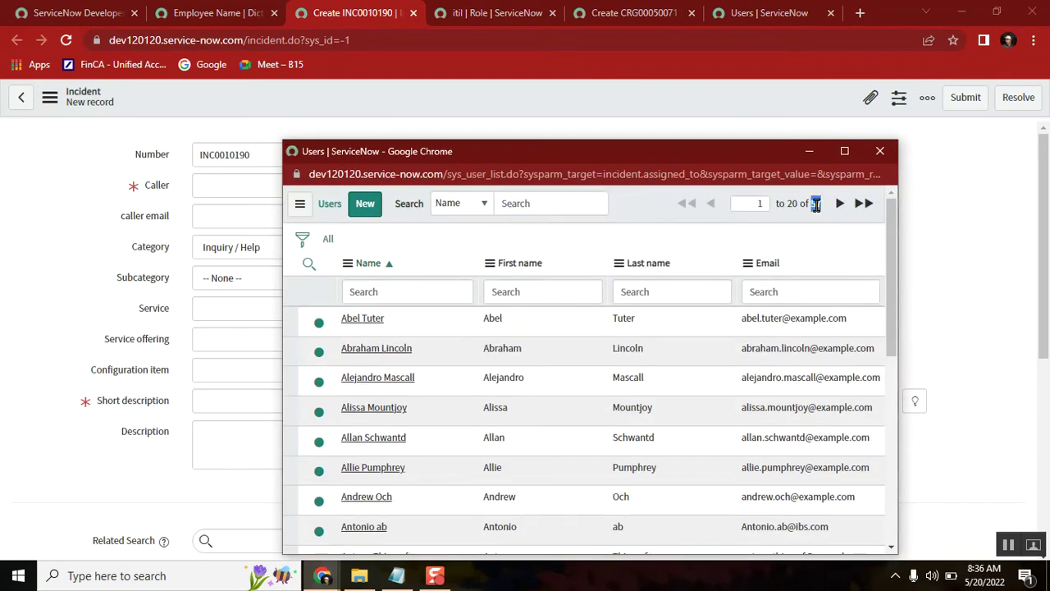
left_click(880, 151)
Step: Page through all users of the itil role, checking the final page for entries missing from the Assigned to lookup
left_click(489, 14)
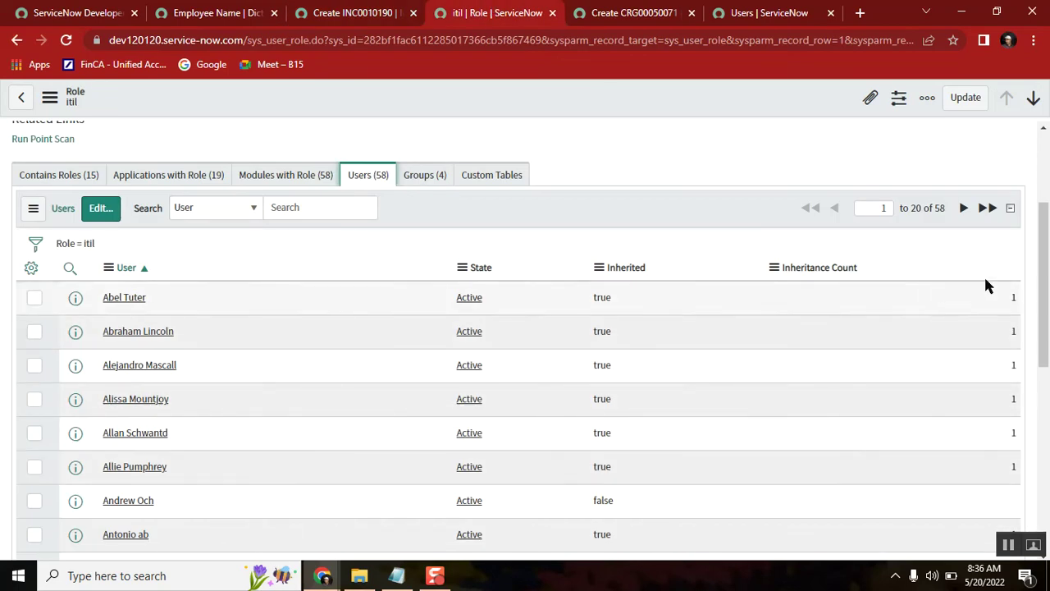
left_click_drag(1045, 250, 1048, 438)
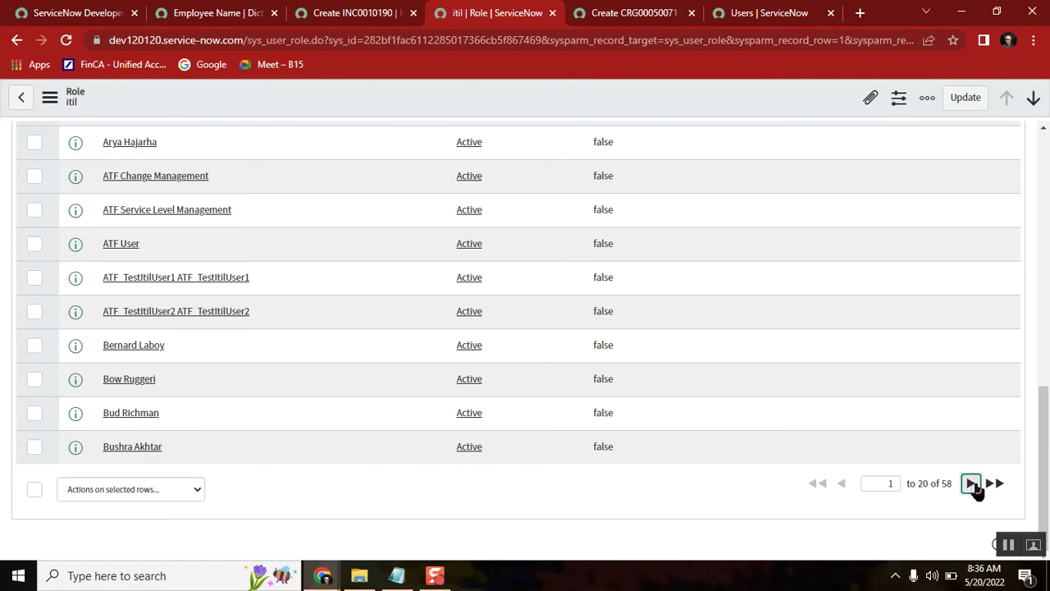
left_click(970, 484)
mouse_move(1045, 393)
left_mouse_down()
mouse_move(1021, 209)
mouse_move(1044, 390)
left_mouse_up()
left_click(971, 530)
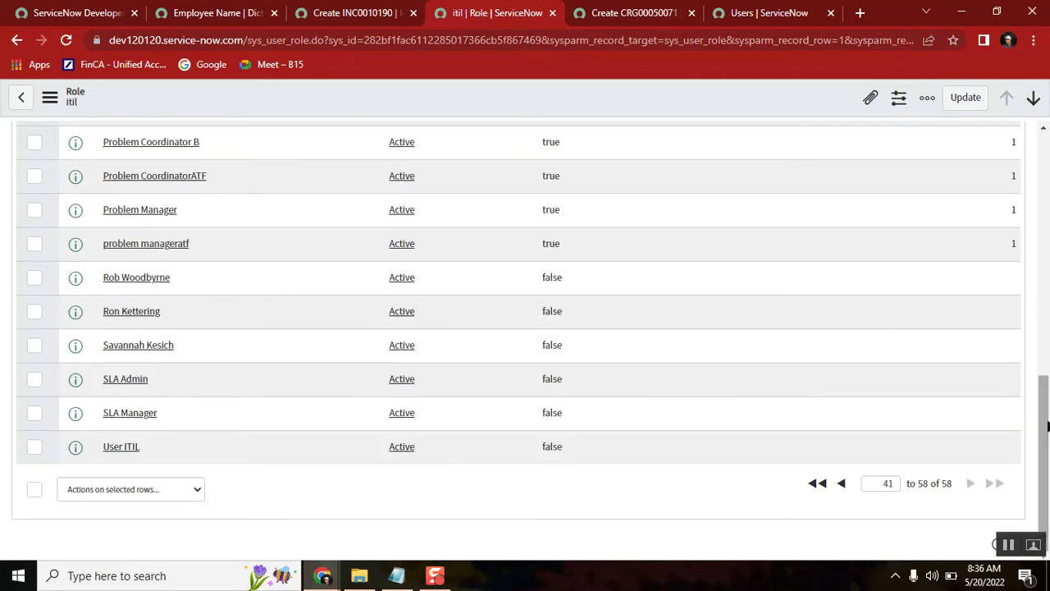
left_click_drag(152, 446, 89, 436)
left_click_drag(1044, 433, 1045, 340)
scroll(1045, 392, "down", 2)
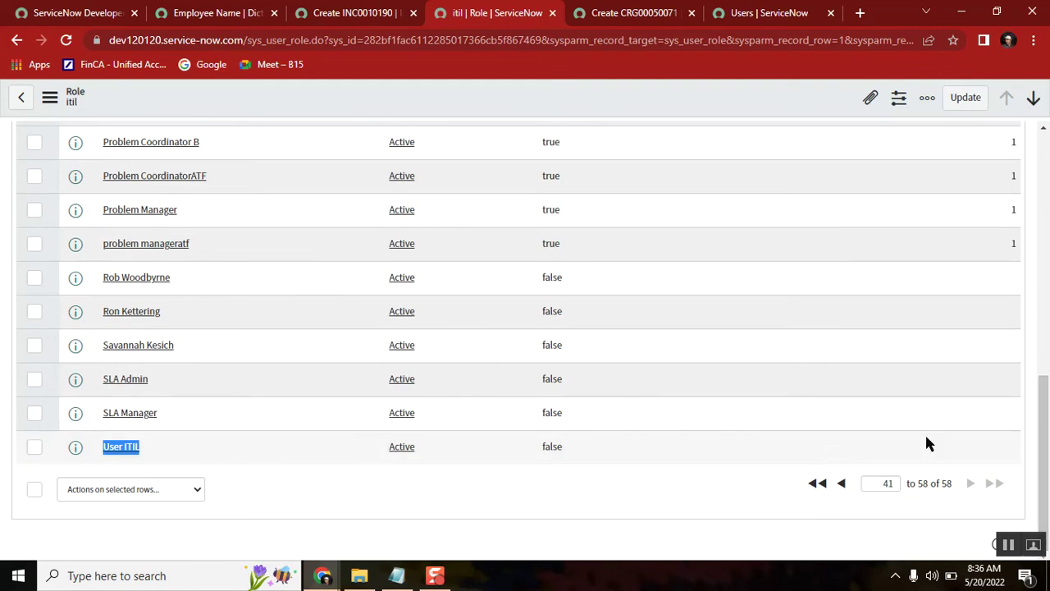
left_click_drag(1044, 417, 1044, 243)
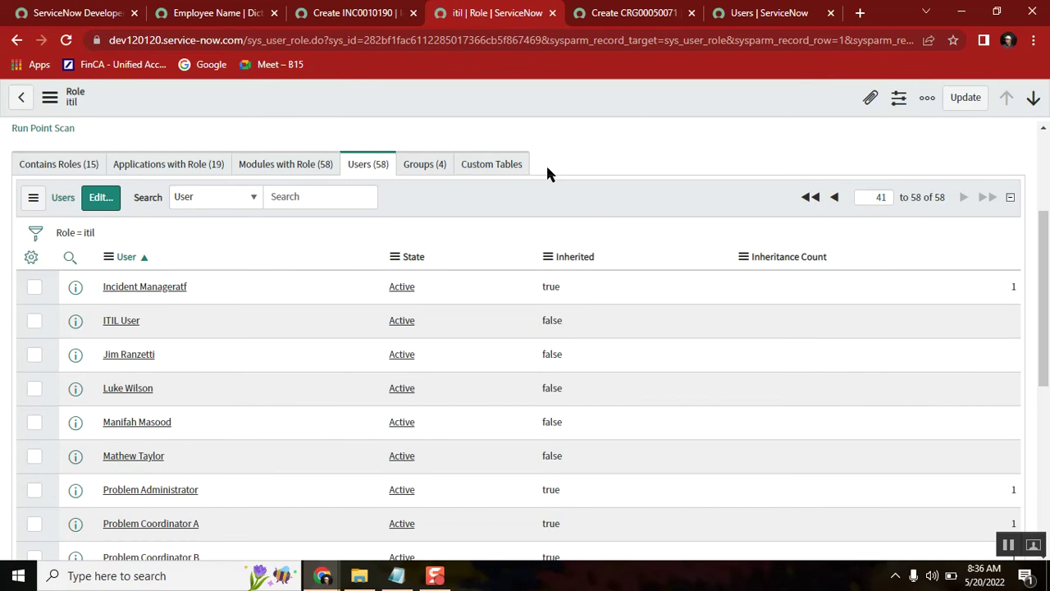
Step: Review the Assigned to lookup list and the field's recent selections on the new incident form
left_click(369, 16)
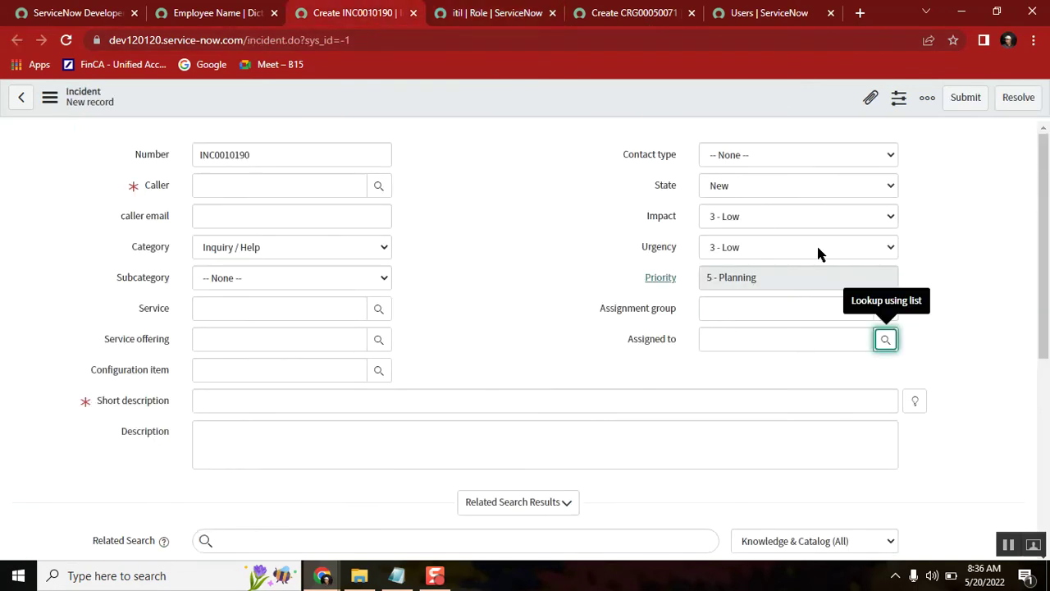
left_click(884, 341)
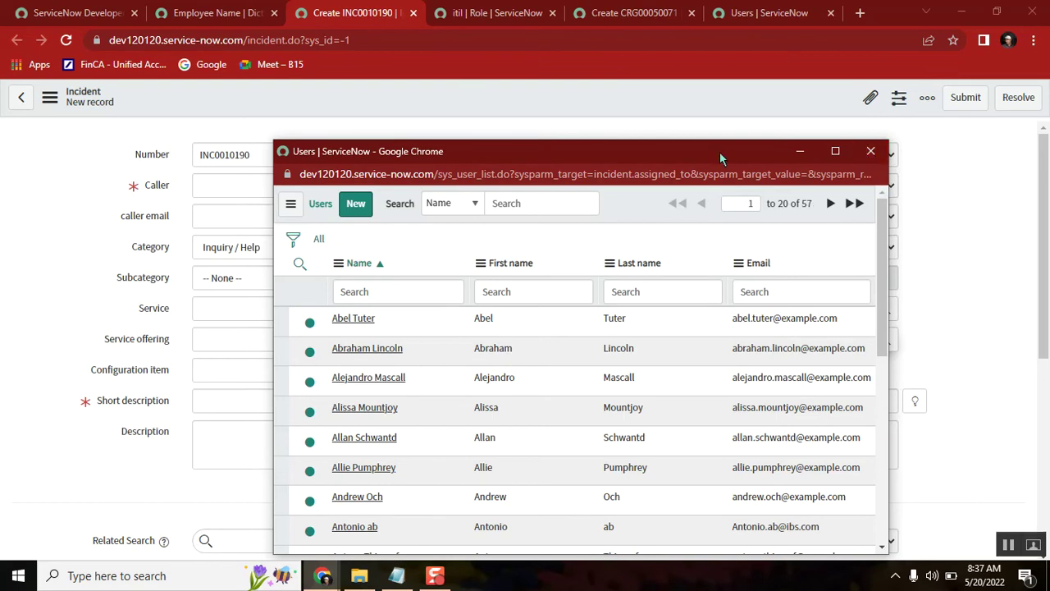
left_click_drag(719, 152, 689, 109)
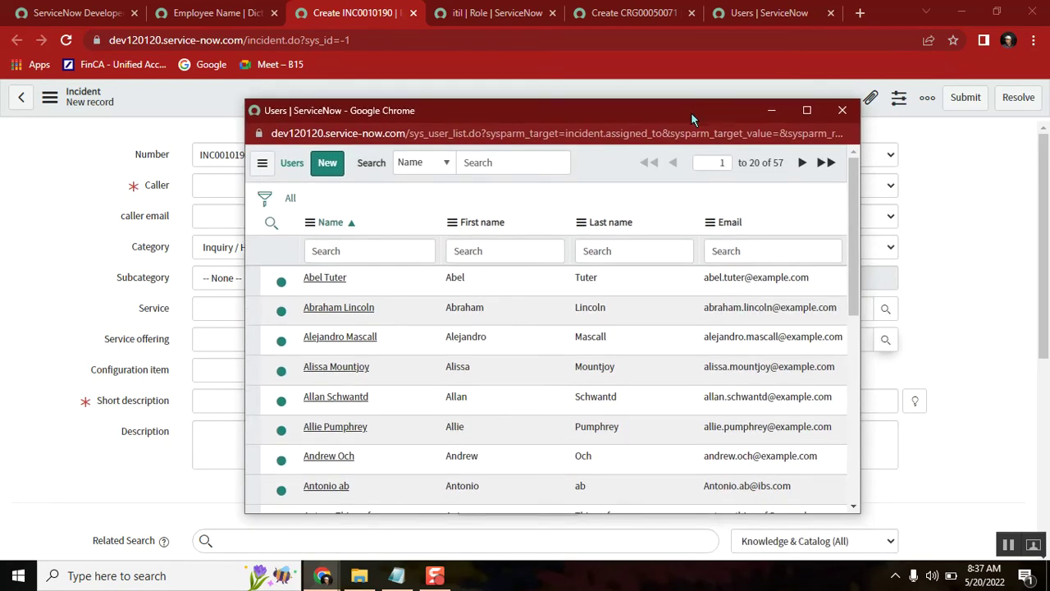
left_click(841, 110)
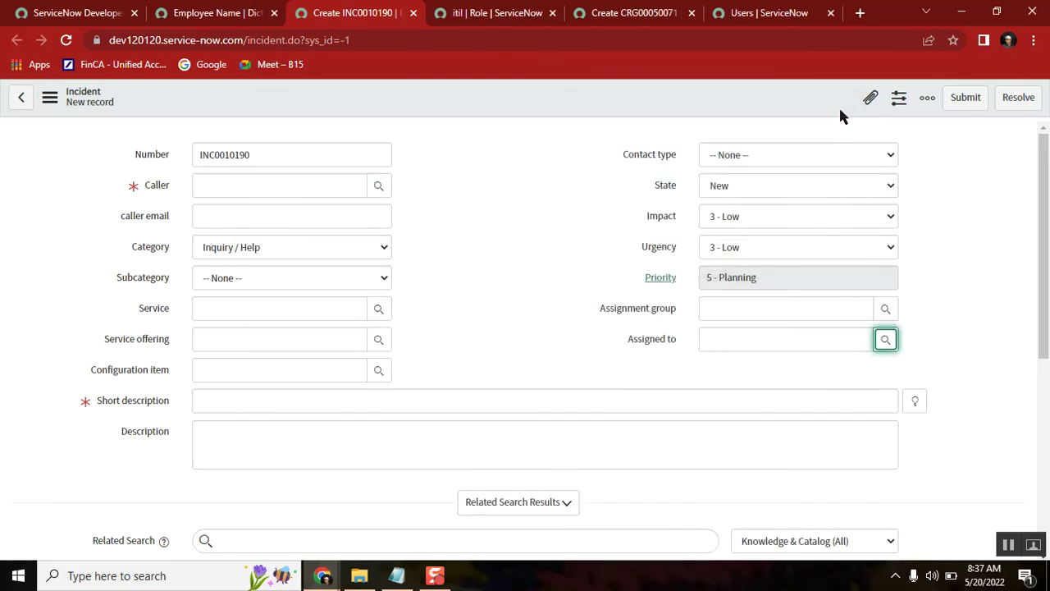
left_click(756, 344)
left_click(780, 344)
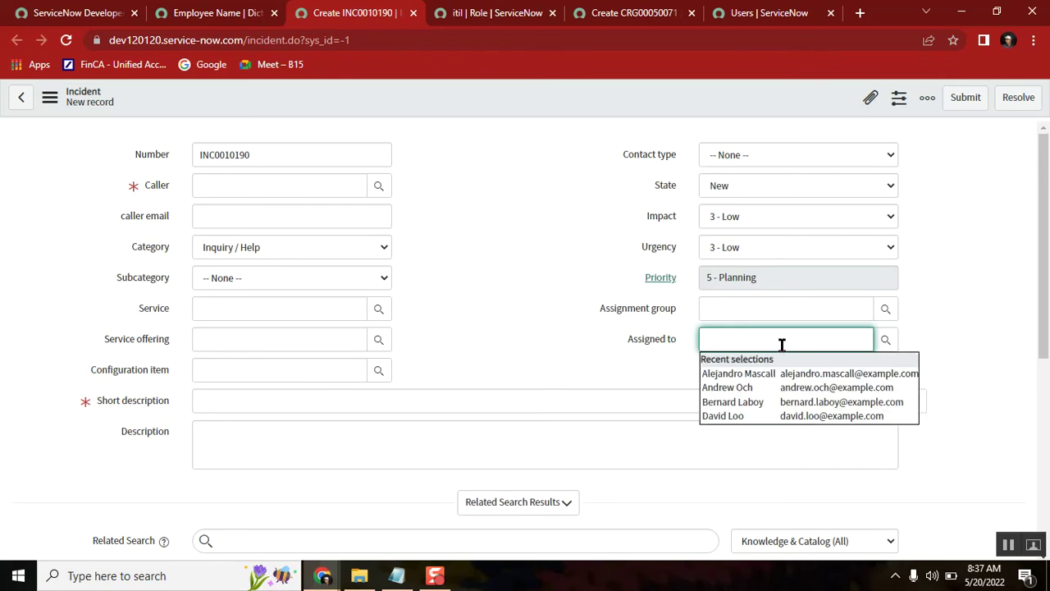
left_click(884, 344)
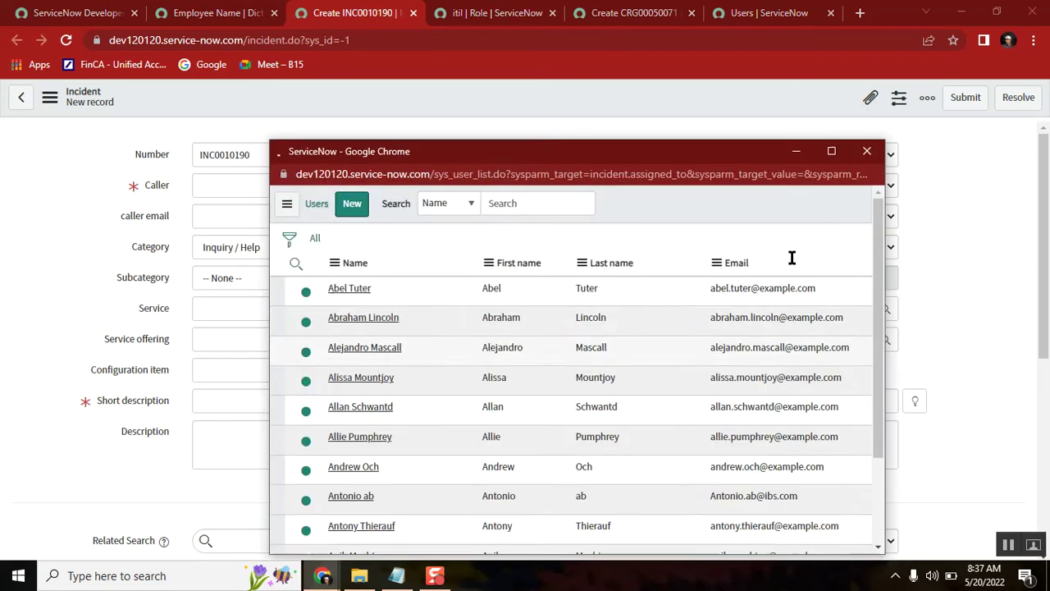
left_click(866, 152)
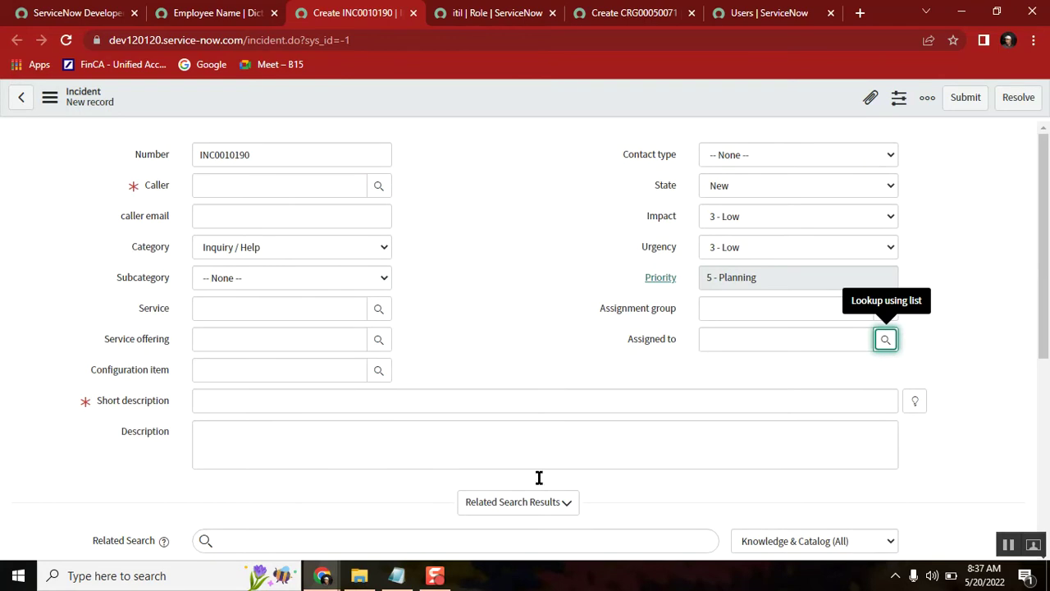
Step: Switch to Notepad and highlight the term "Reference Qualifer" at the start of its definition
left_click(396, 575)
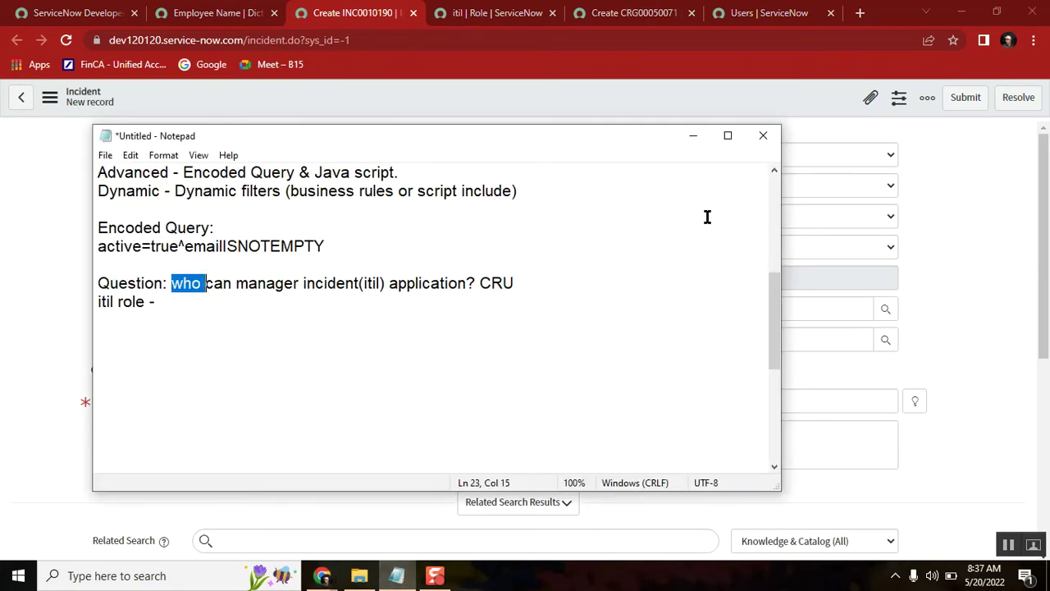
left_click(774, 171)
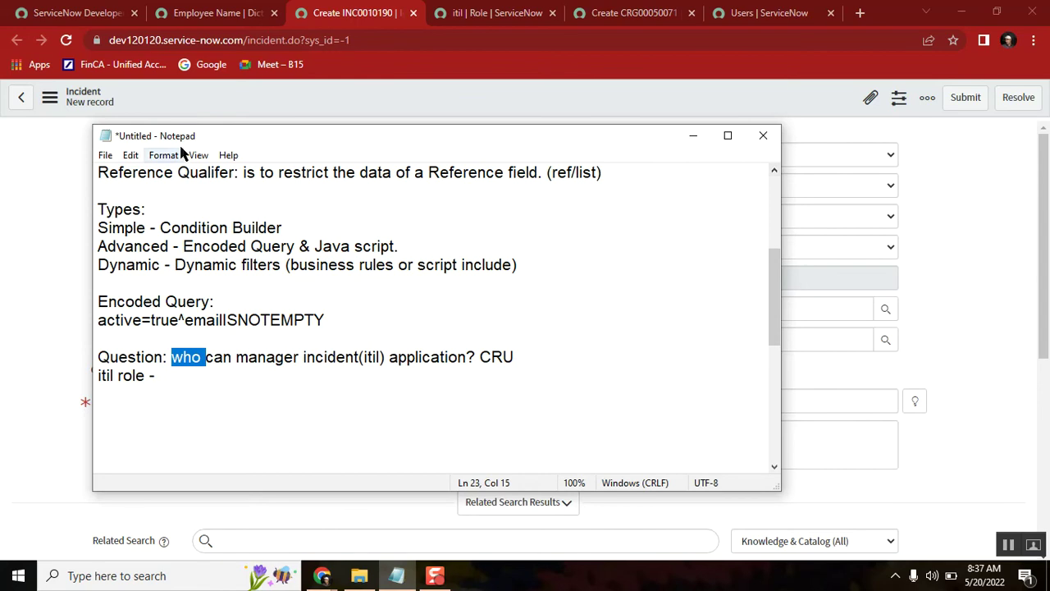
left_click(235, 173)
key("shift+Home")
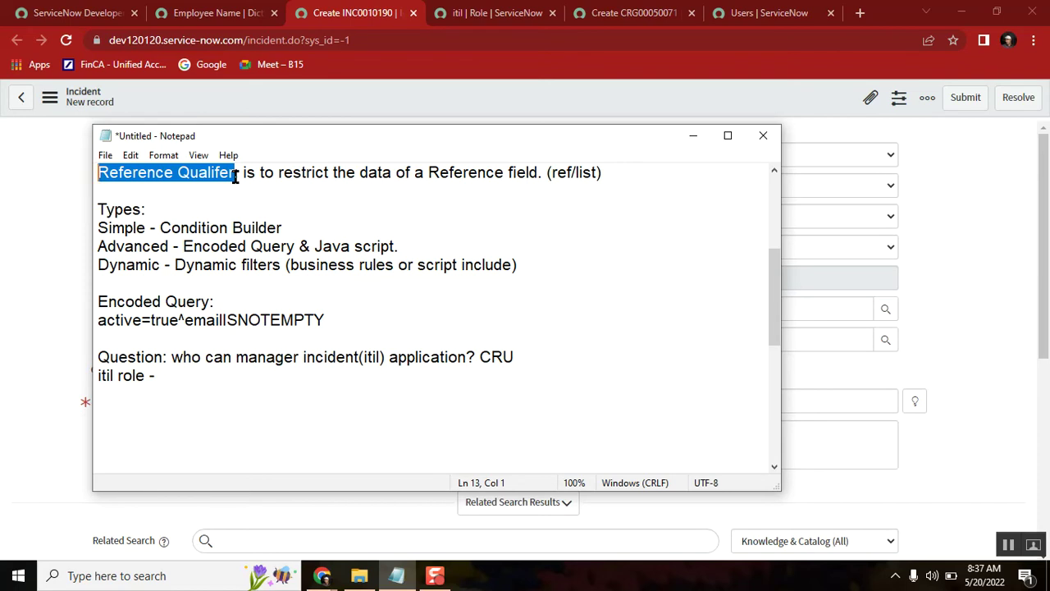
Step: Return to the incident form in Chrome and open the Assigned to field's dictionary entry to inspect its reference qualifier condition
left_click(940, 260)
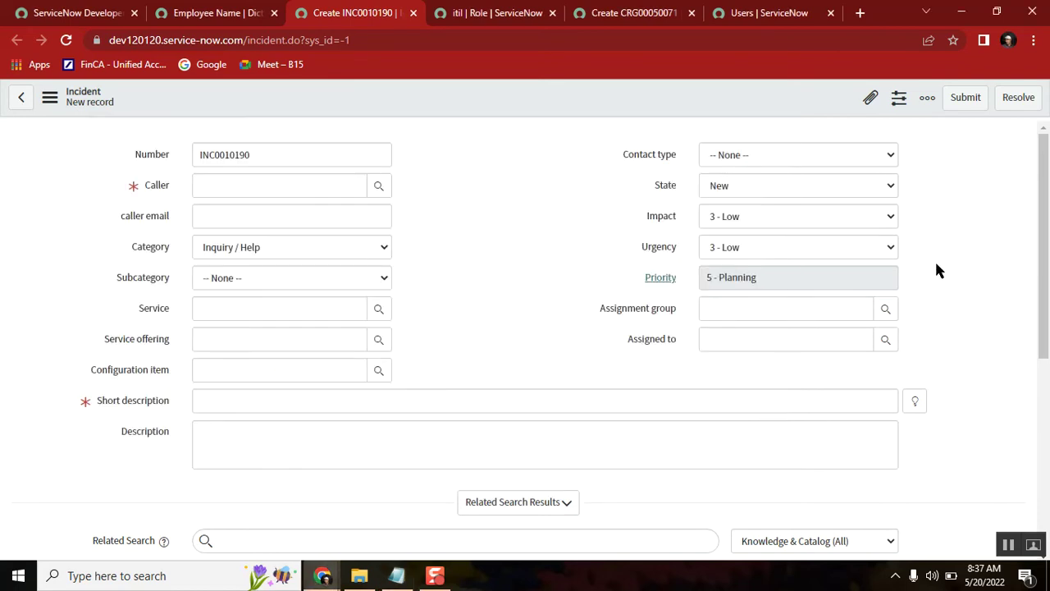
right_click(645, 345)
left_click(712, 370)
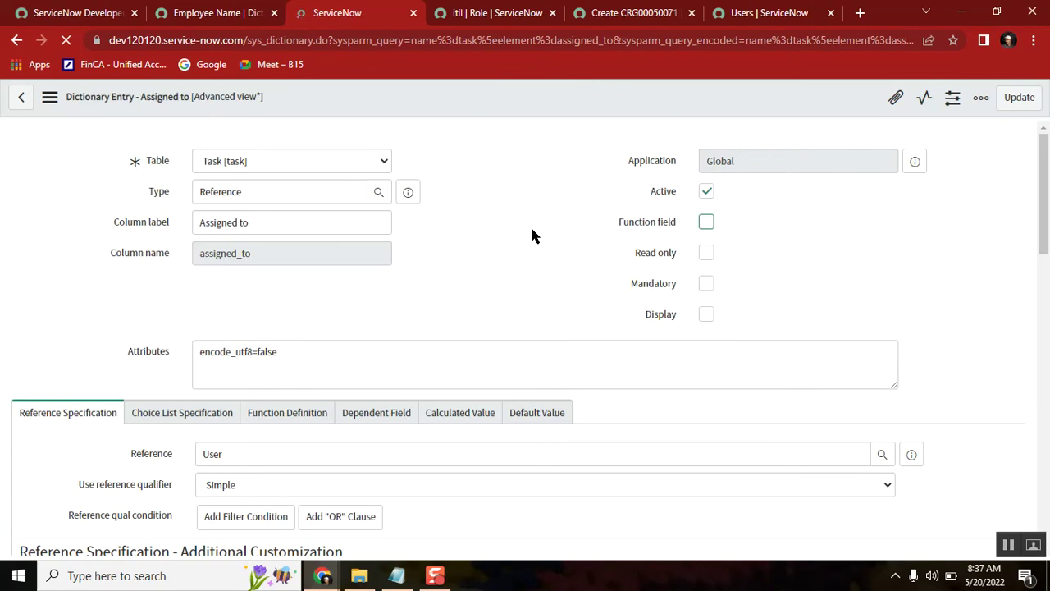
scroll(530, 225, "down", 2)
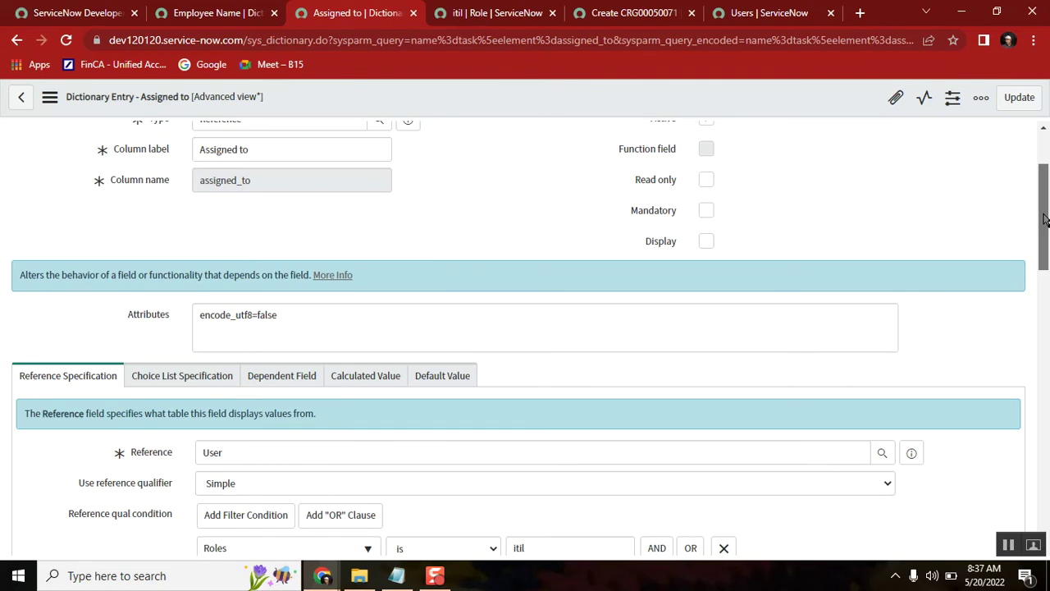
Step: Examine the Assigned to reference qualifier condition, then switch to Notepad and highlight the incident application question with its itil role line
left_click_drag(1044, 223, 1045, 250)
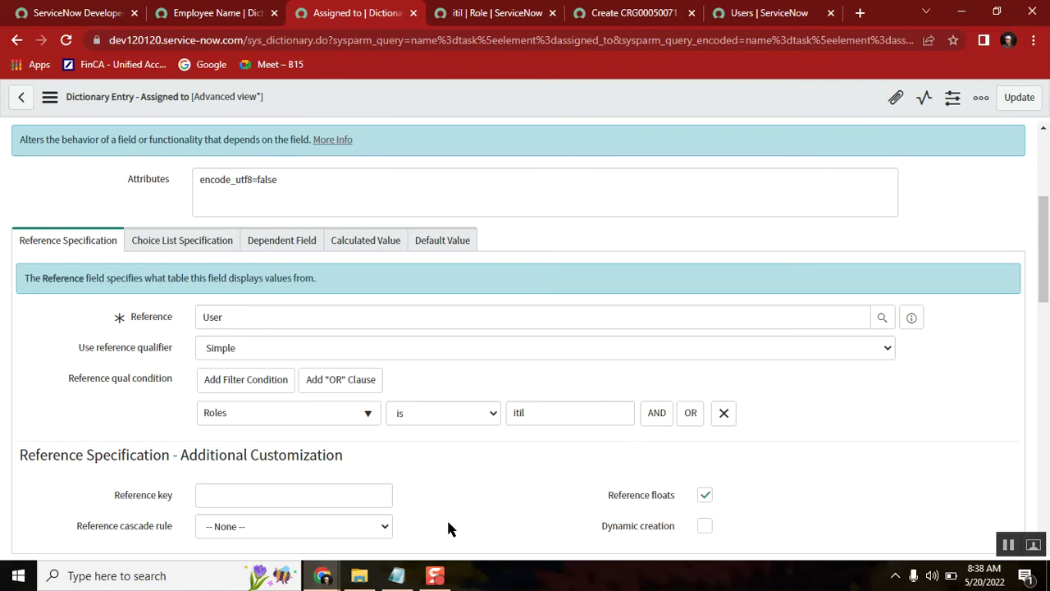
left_click(394, 576)
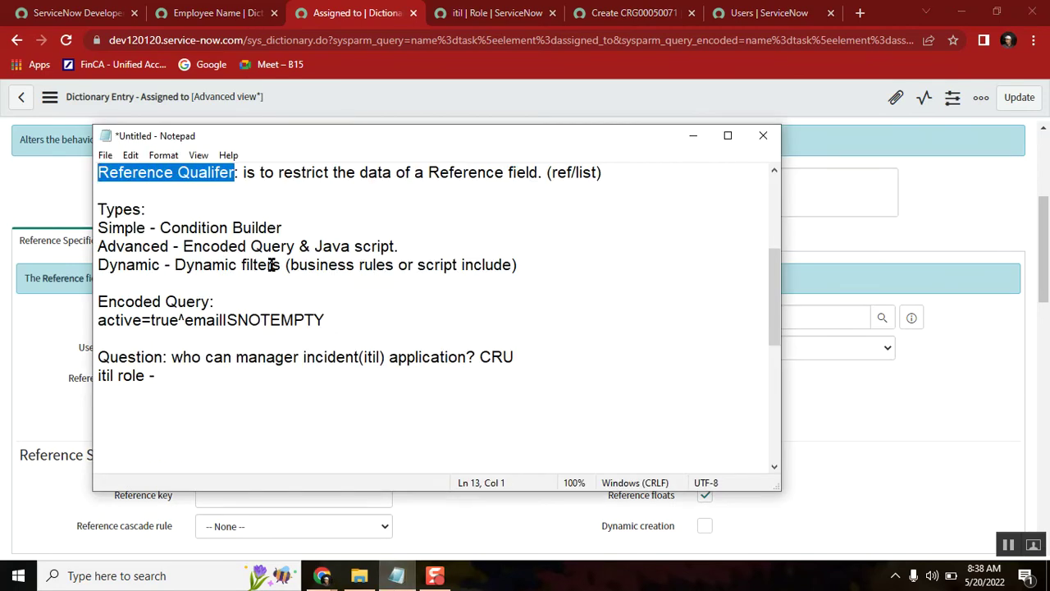
left_click(187, 371)
key("Return")
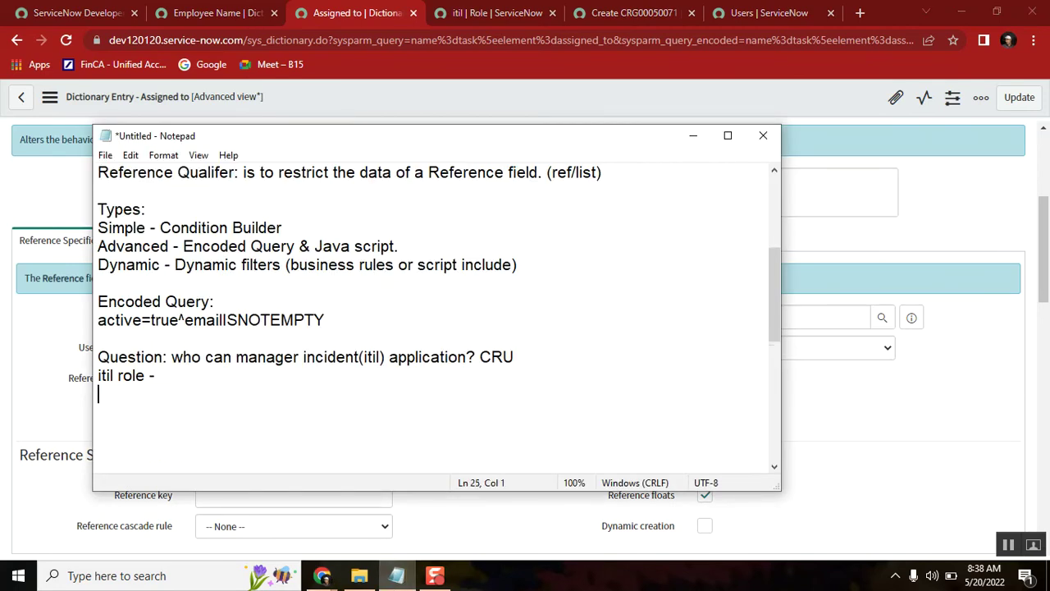
left_click_drag(192, 375, 95, 358)
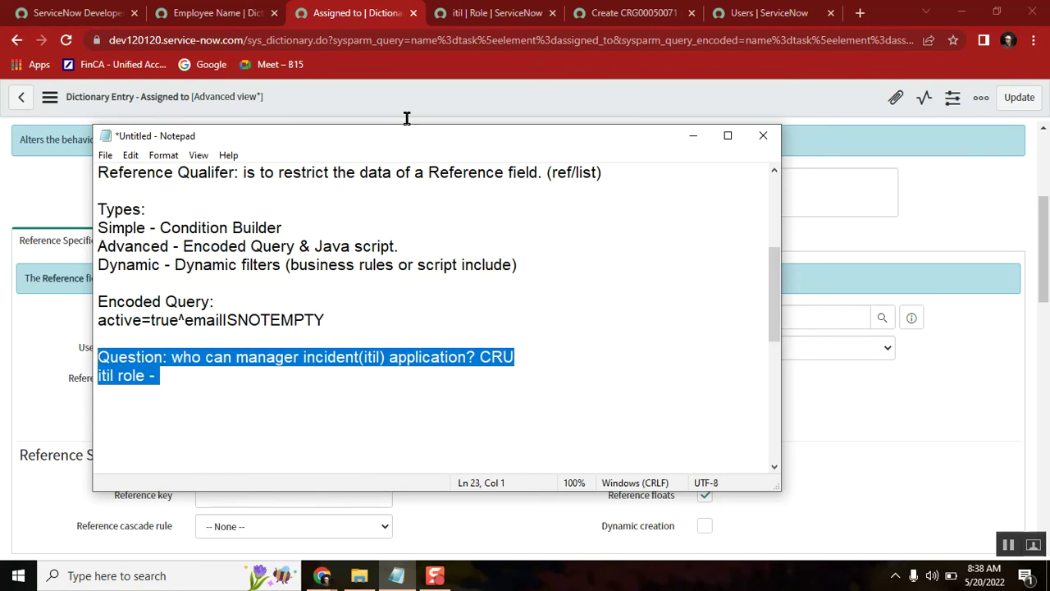
left_click(773, 170)
left_click(774, 170)
left_click(774, 170)
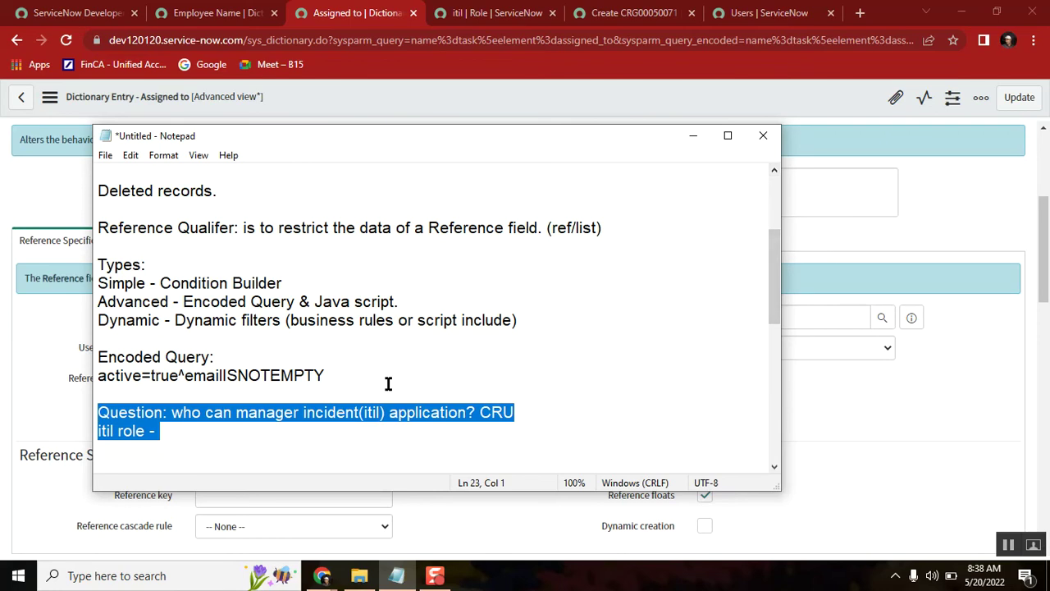
Step: Return to Chrome and close the Assigned to dictionary, itil role, new record and Users pages
left_click(412, 16)
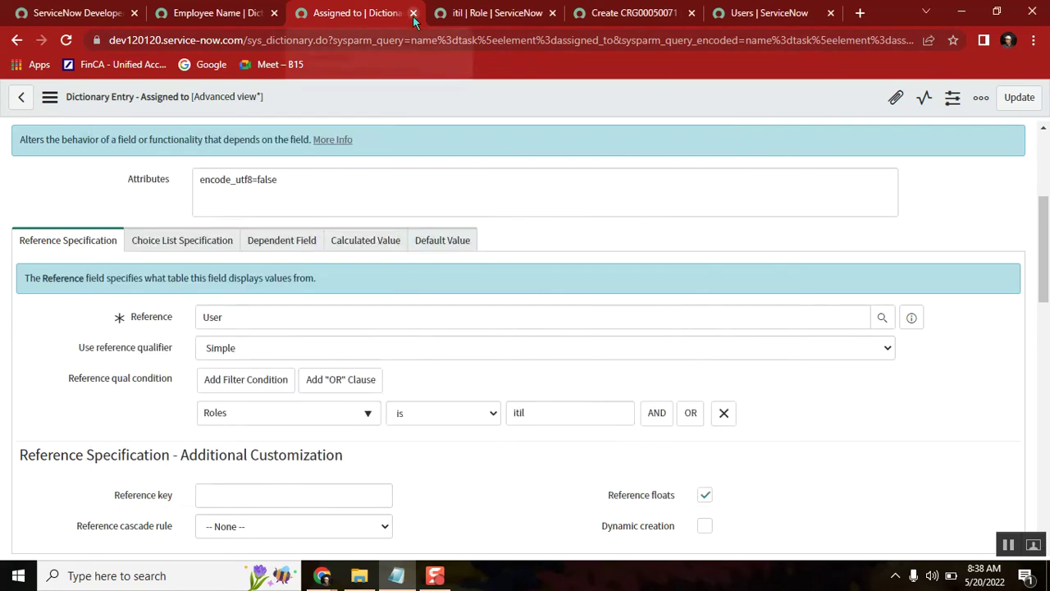
left_click(412, 16)
left_click(413, 16)
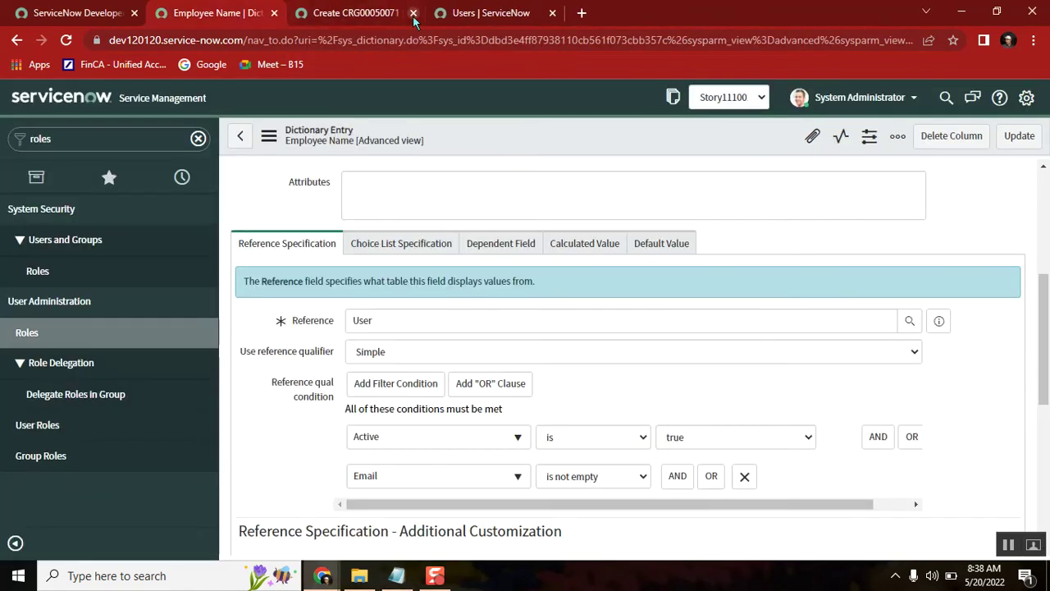
left_click(413, 16)
left_click(412, 15)
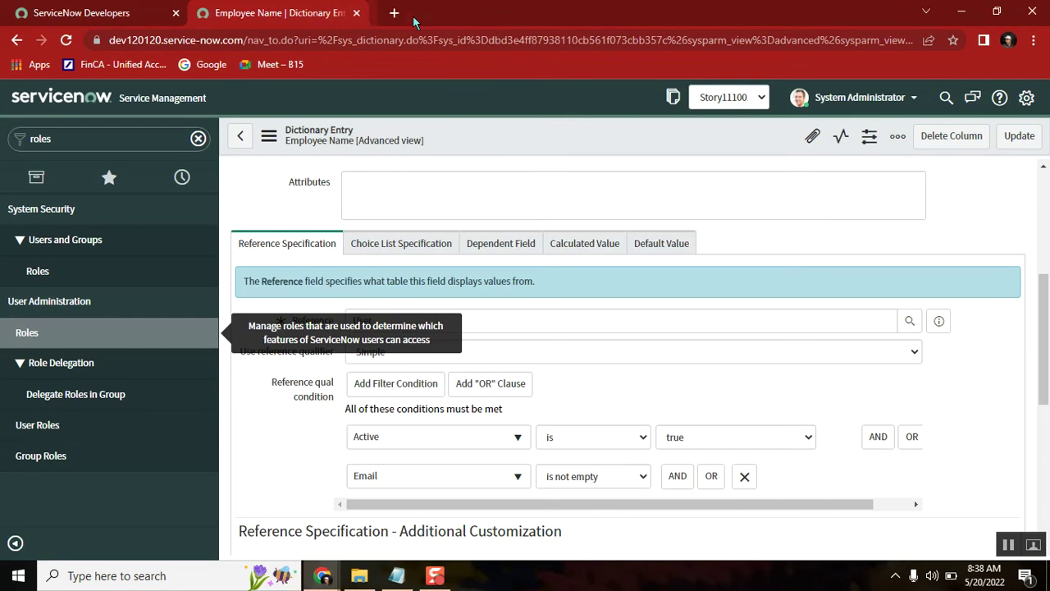
Step: Filter the application navigator by "tables" and open the Tables list under System Definition
left_click(81, 139)
type("tables")
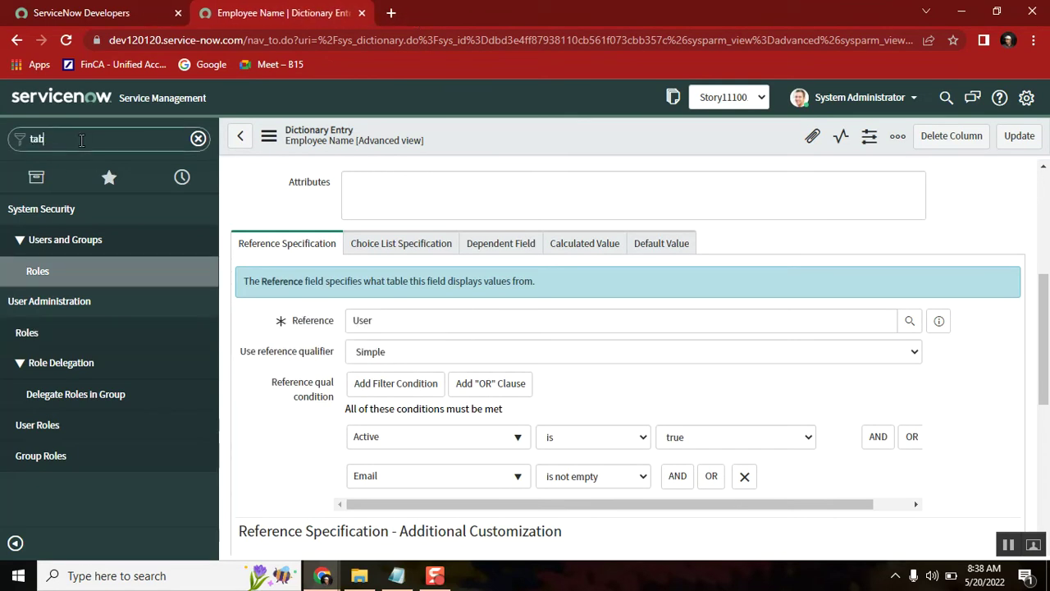
left_click_drag(213, 237, 206, 390)
scroll(37, 319, "up", 3)
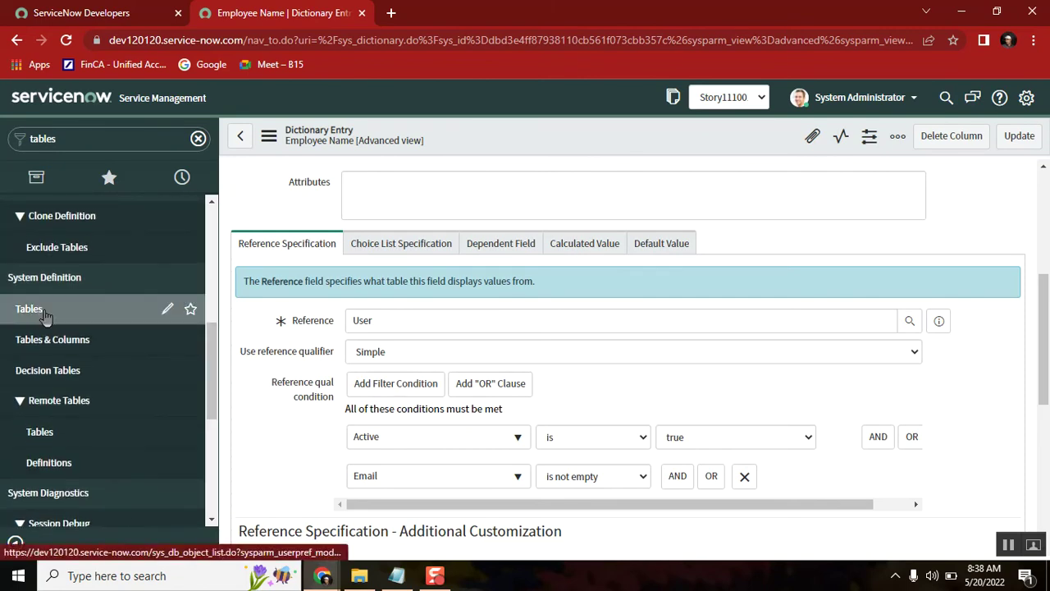
left_click(37, 318)
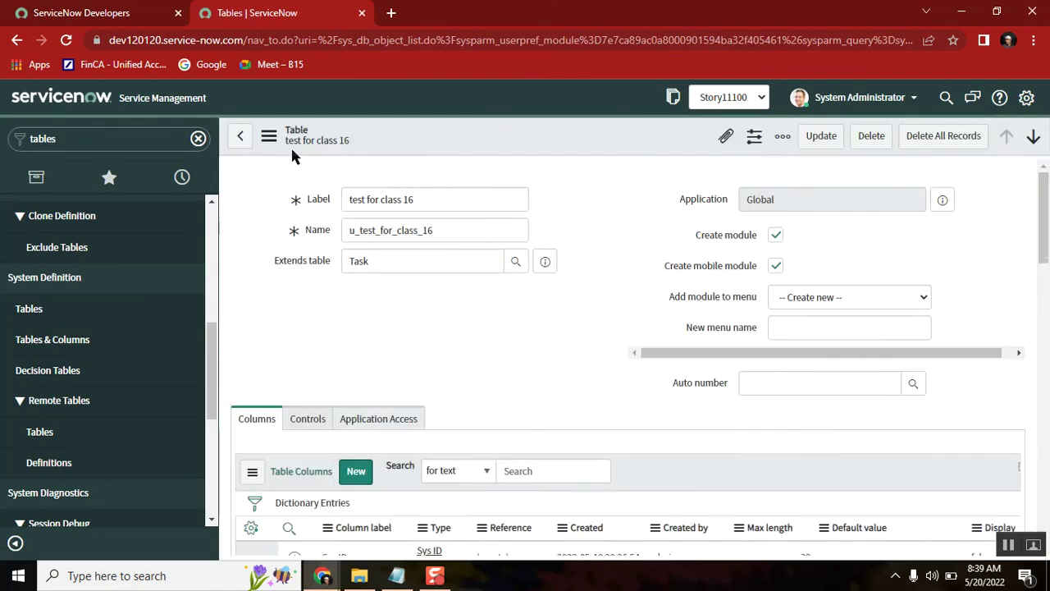
Step: Open the "test for class 16" table record in a separate browser tab and highlight its Extends table value
left_click(16, 40)
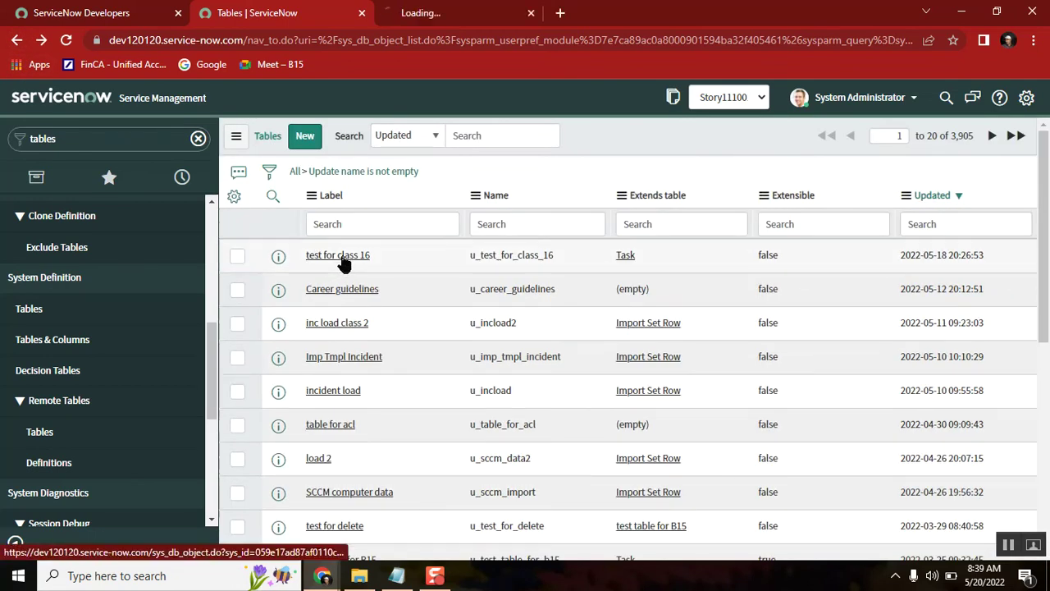
middle_click(340, 256)
left_click(441, 13)
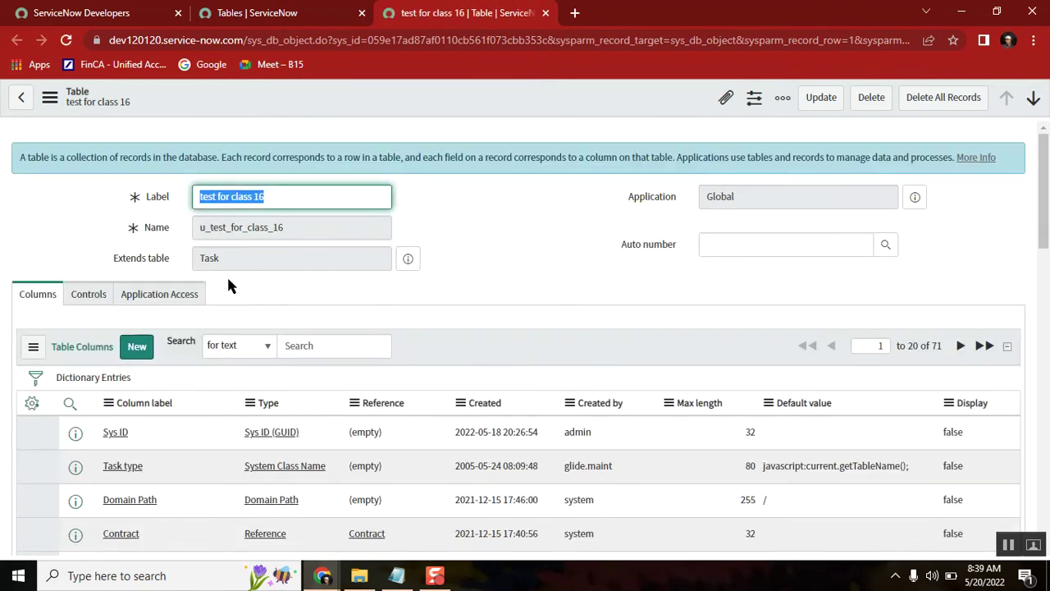
left_click(151, 259)
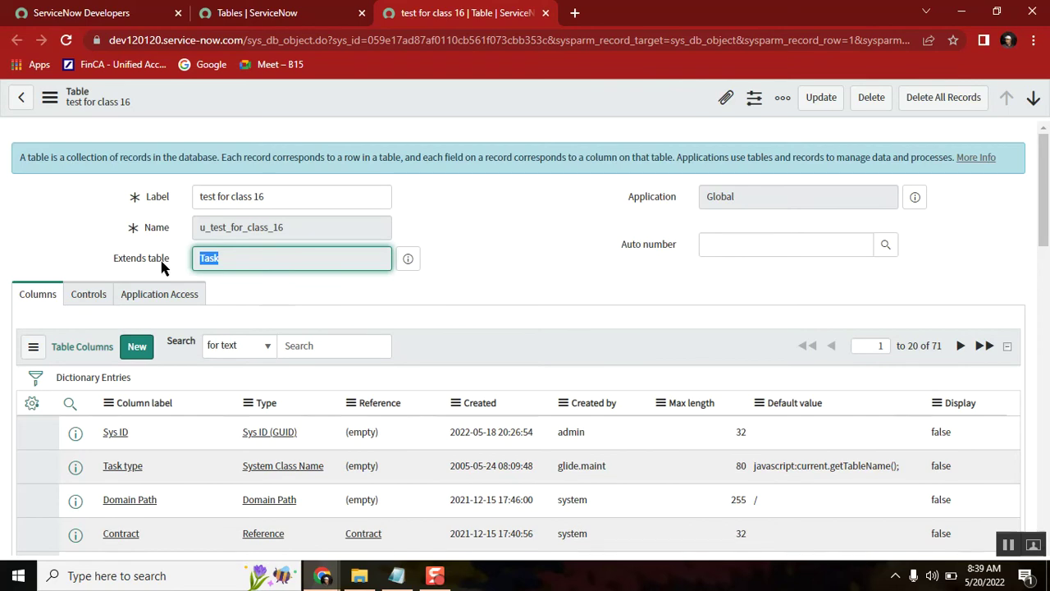
Step: In the Tables list, compare the Extends table values of Career guidelines and test for class 16
left_click(279, 13)
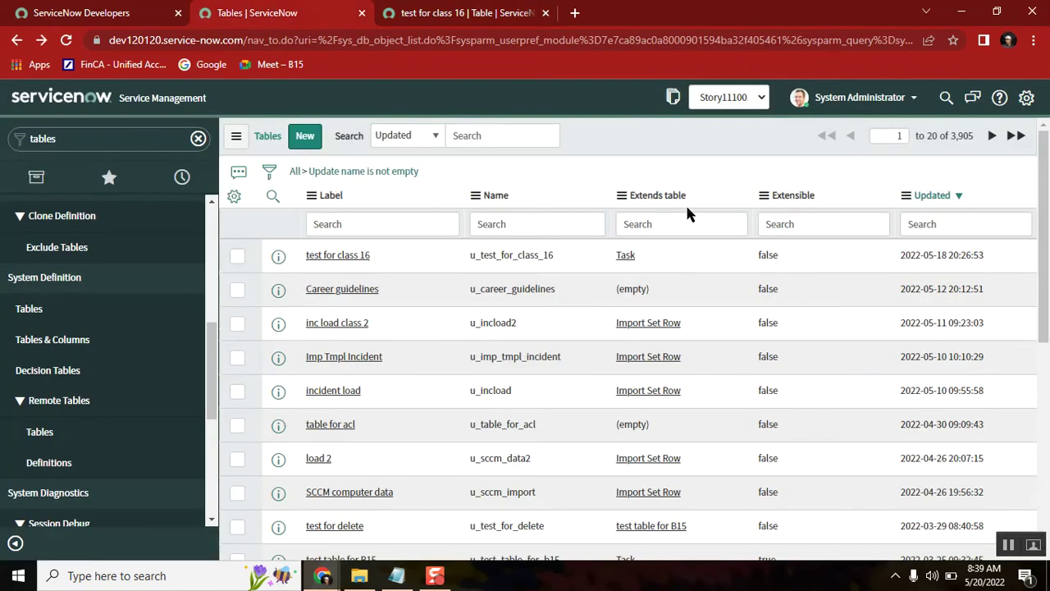
left_click_drag(662, 287, 609, 287)
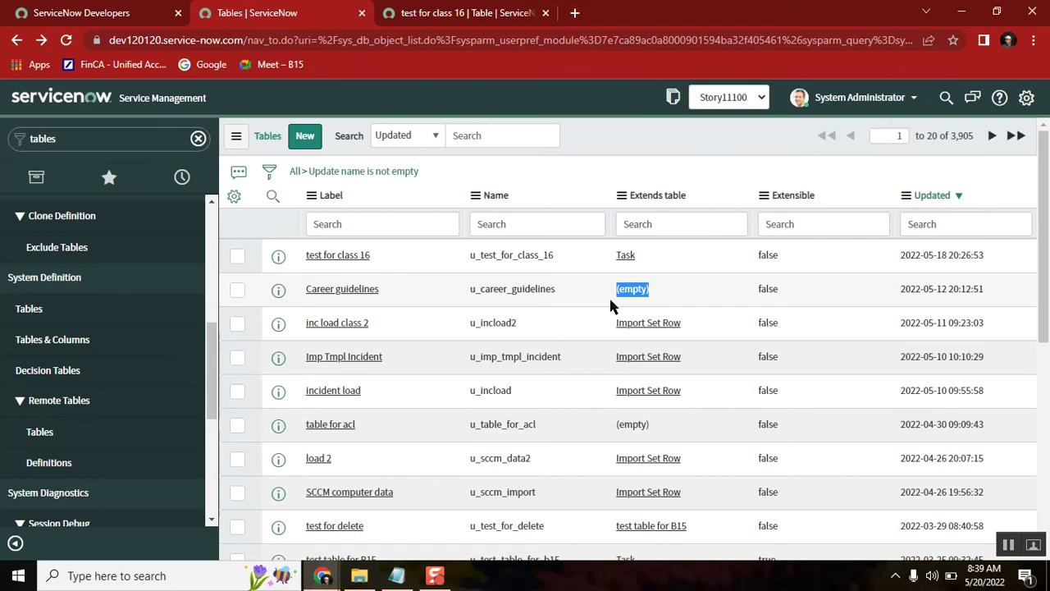
left_click(633, 276)
left_click(652, 265)
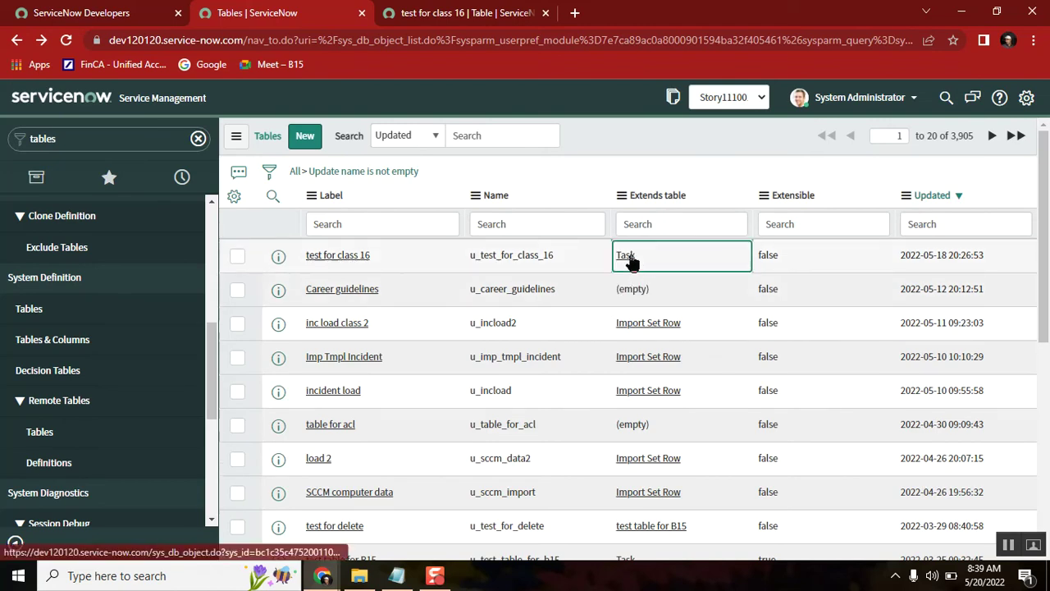
Step: From the "test for class 16" record, open the extended Task table's record in its own browser tab
left_click(469, 14)
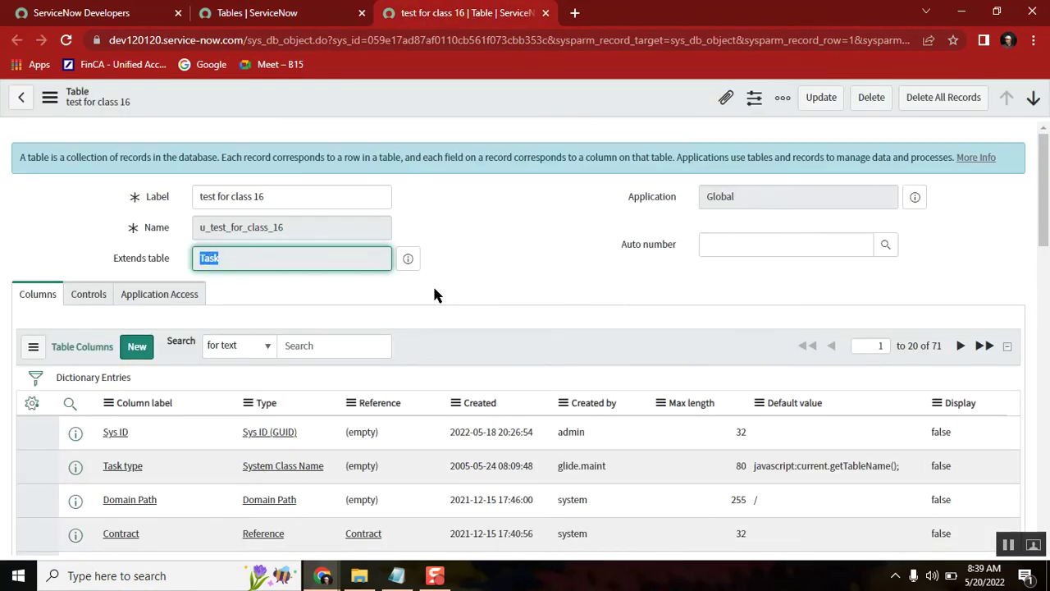
left_click(409, 264)
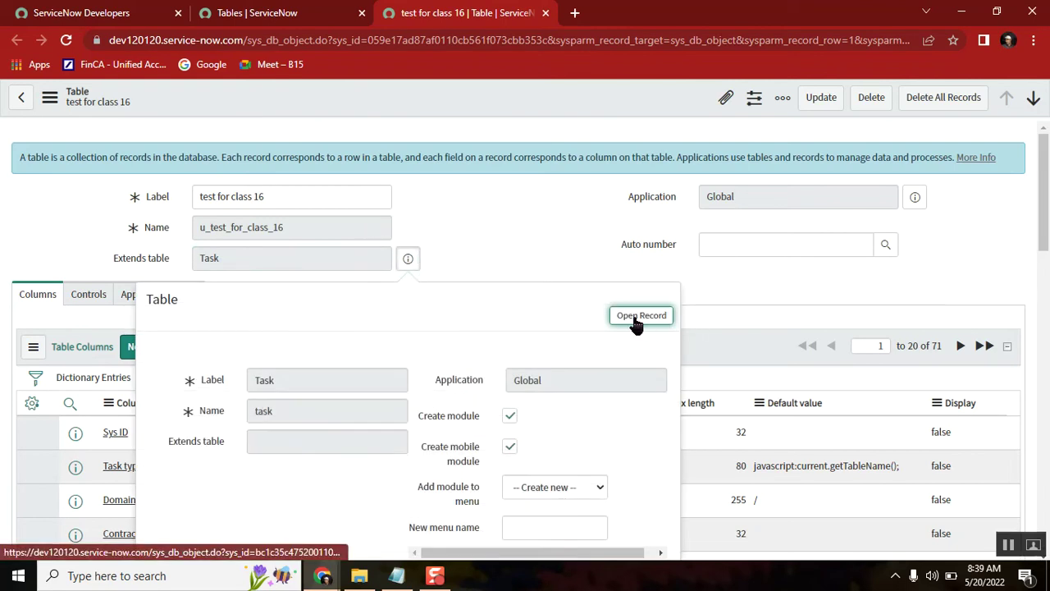
middle_click(638, 319)
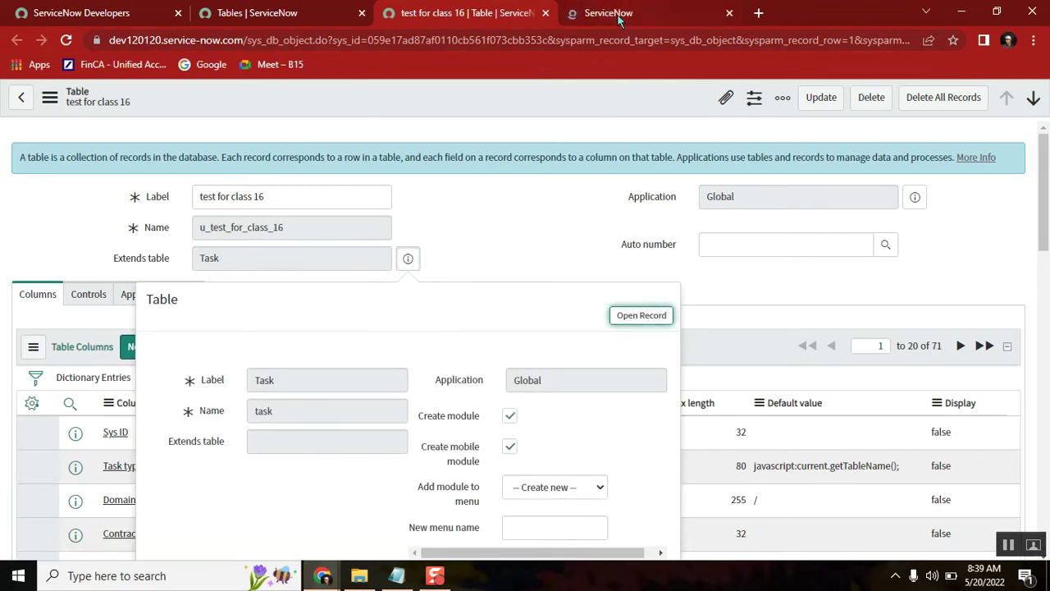
left_click(620, 16)
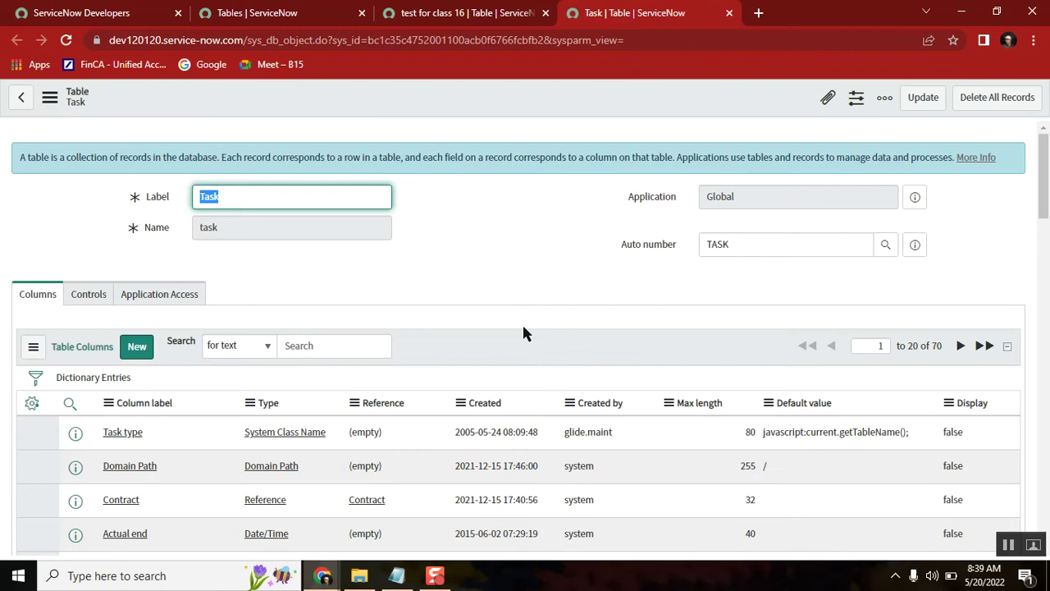
Step: Compare the total number of columns in the Task table with that of the "test for class 16" table
double_click(939, 346)
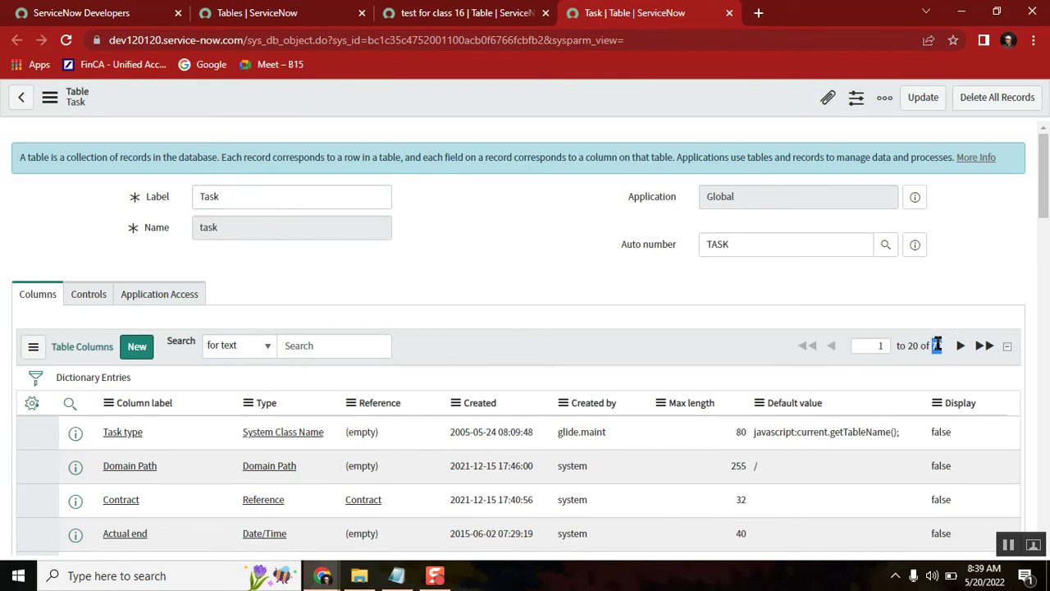
left_click(466, 15)
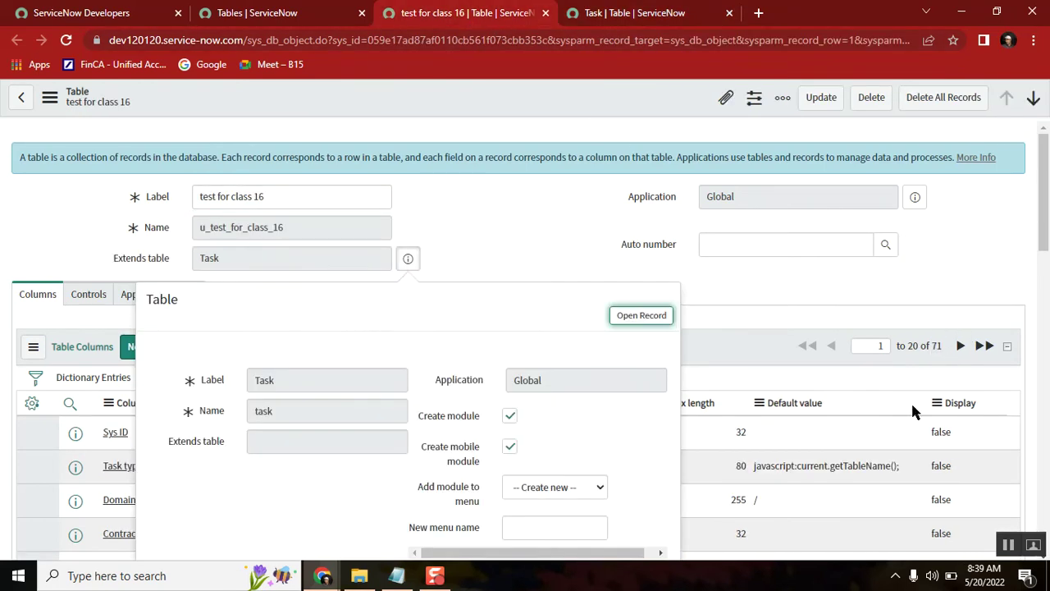
double_click(937, 345)
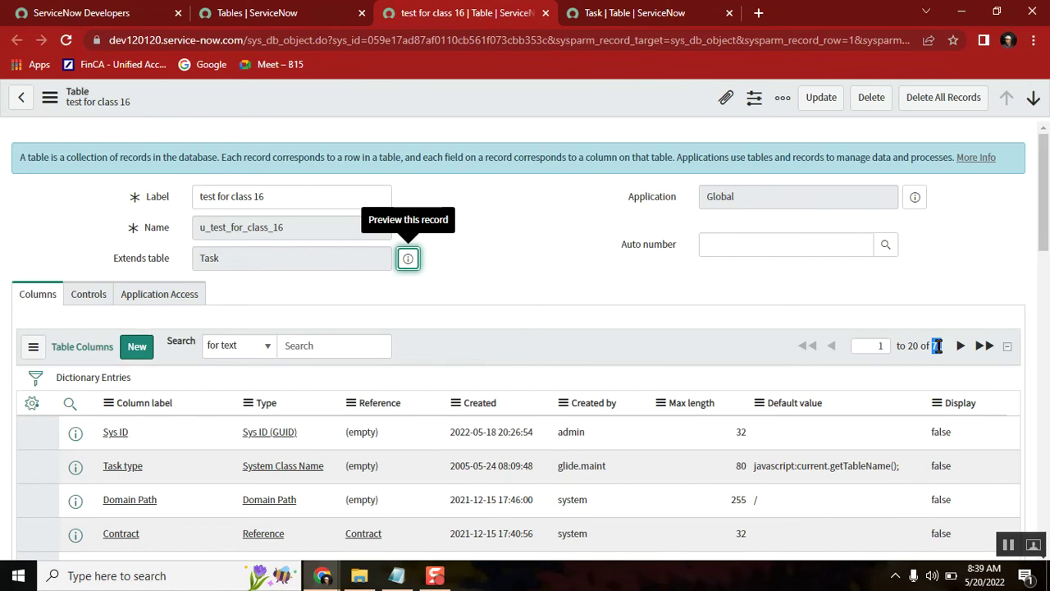
left_click(649, 20)
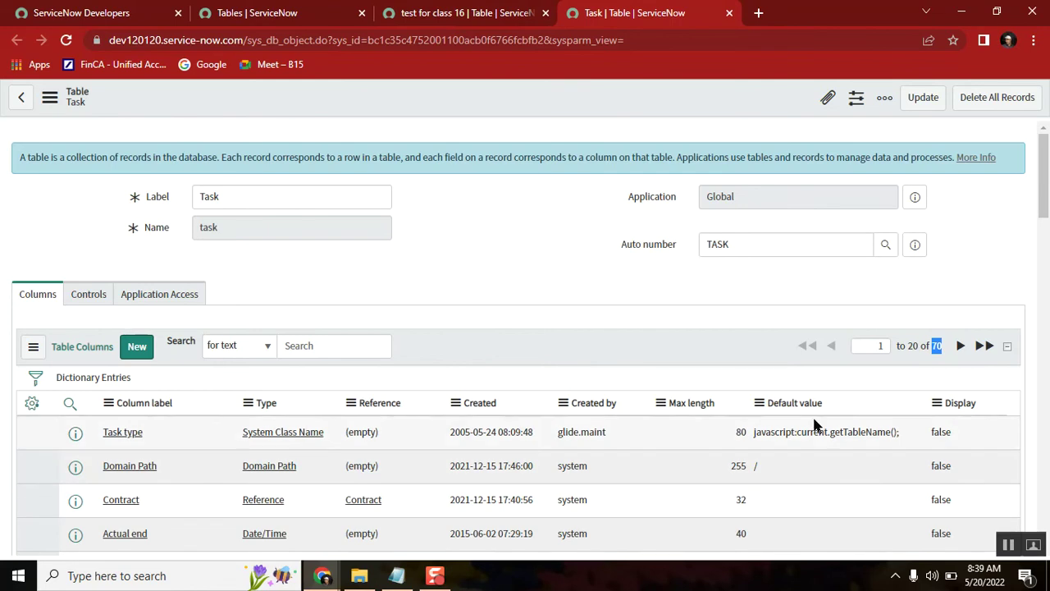
double_click(574, 232)
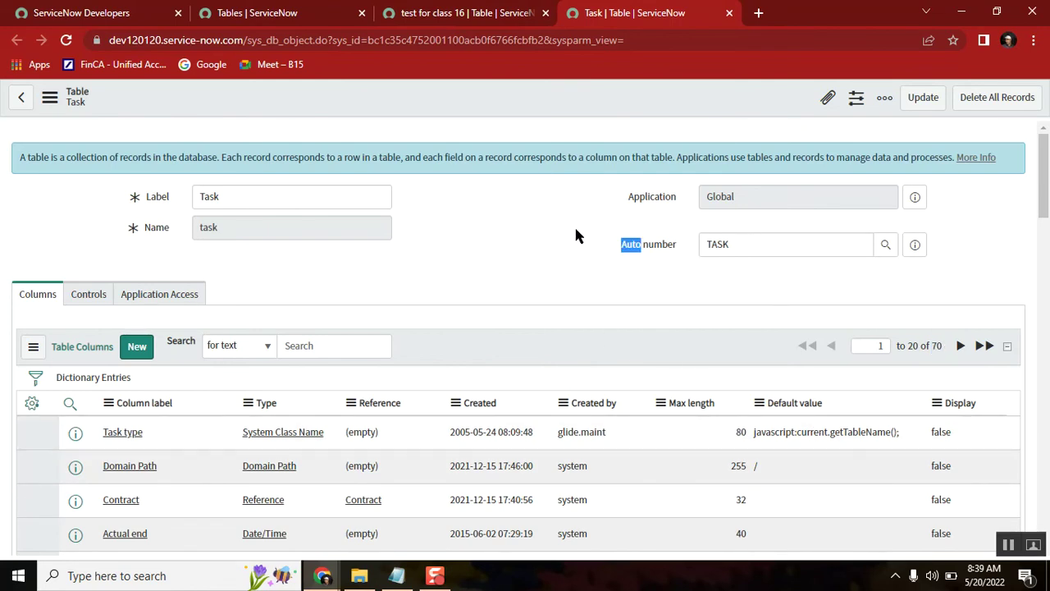
left_click(445, 13)
Step: Switch to Notepad and move the lines "2nd way of creating table." and "Extends table." below the itil role line
left_click(402, 578)
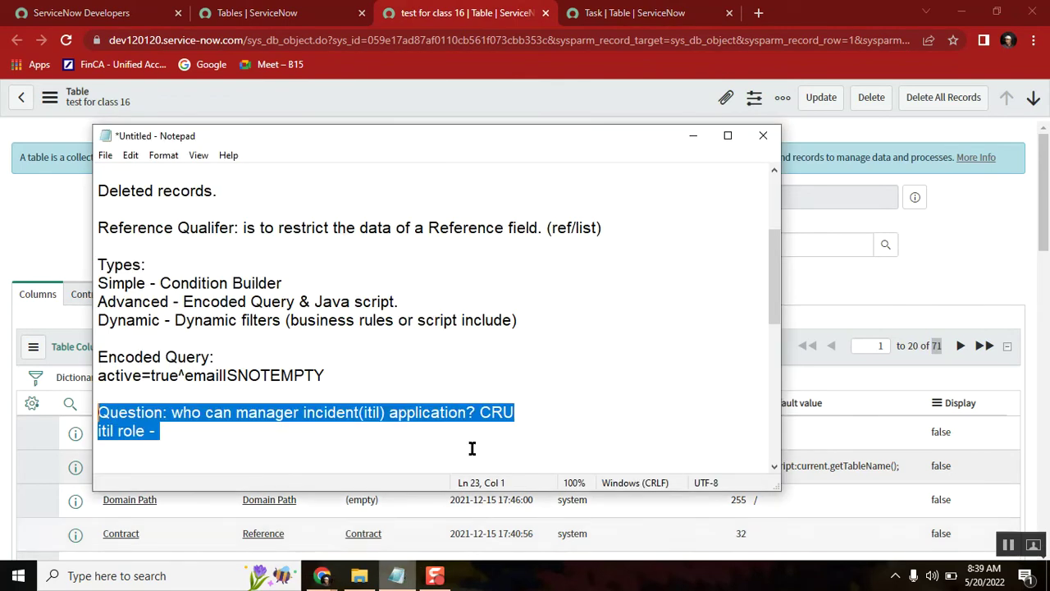
left_click(774, 466)
left_click(236, 359)
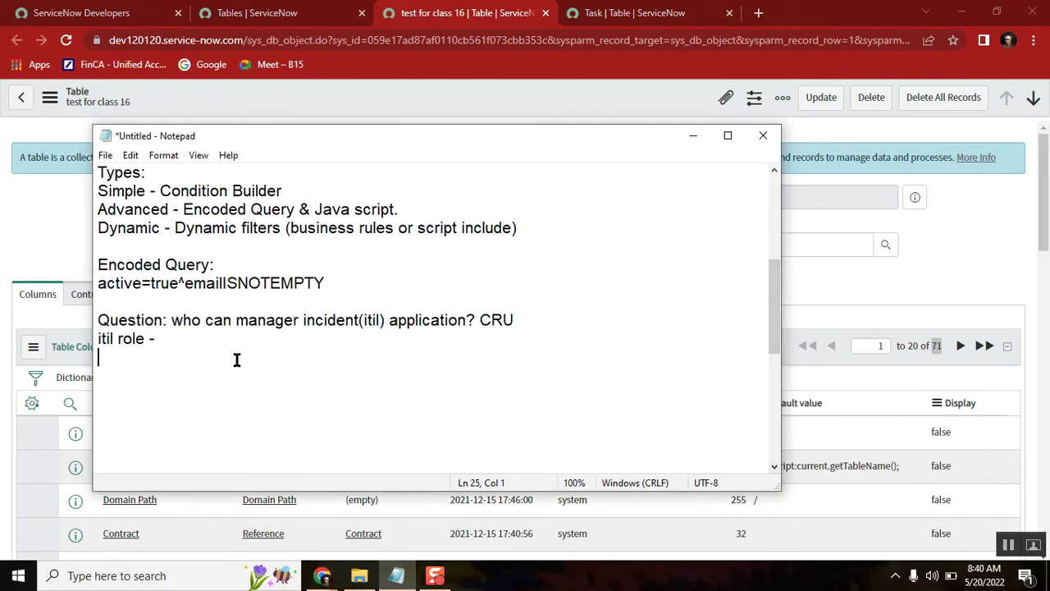
left_click_drag(781, 310, 781, 275)
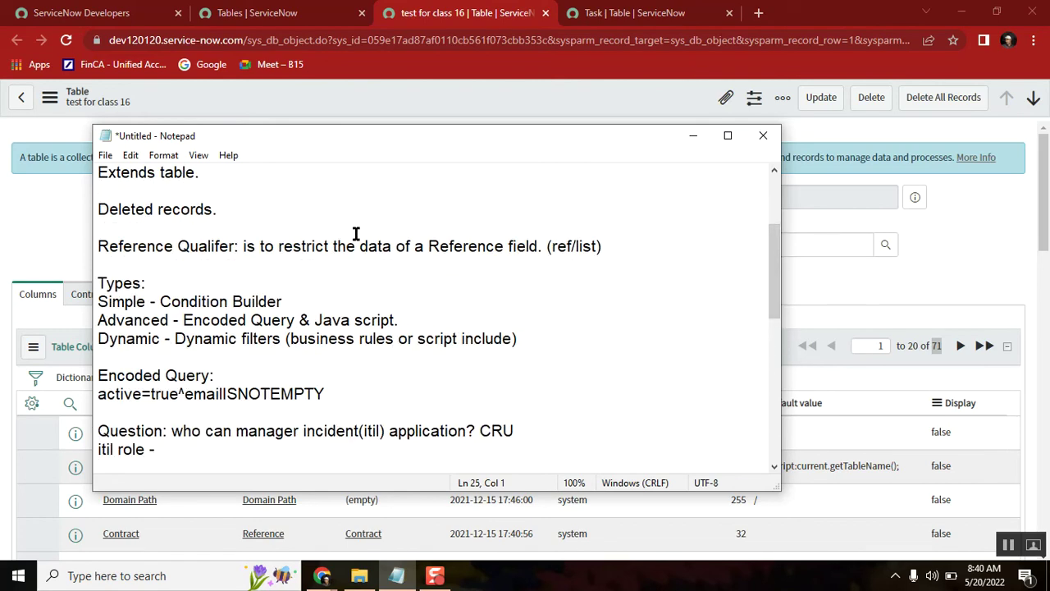
left_click(773, 170)
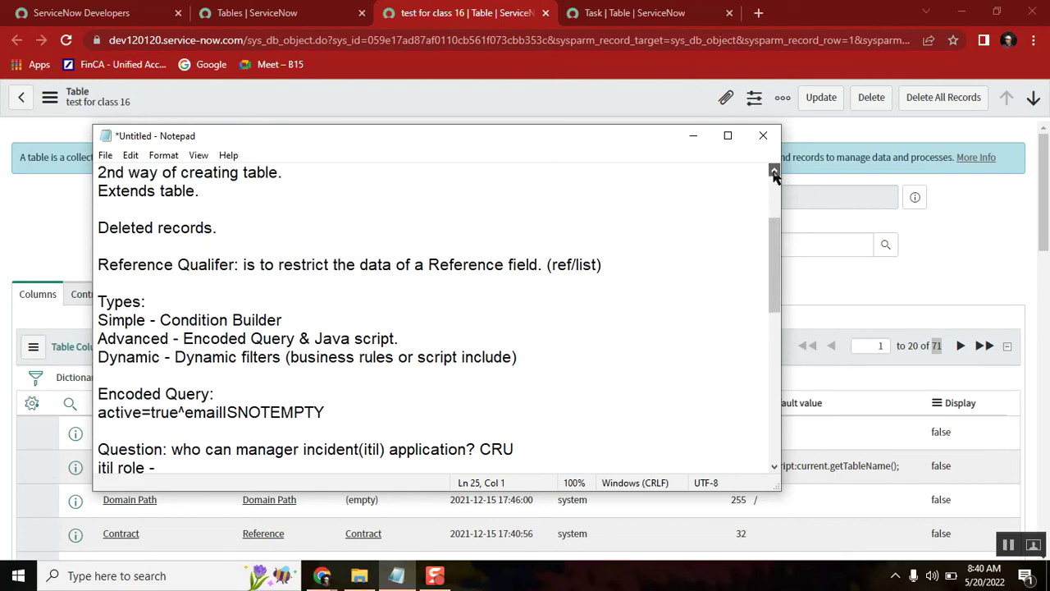
left_click(773, 169)
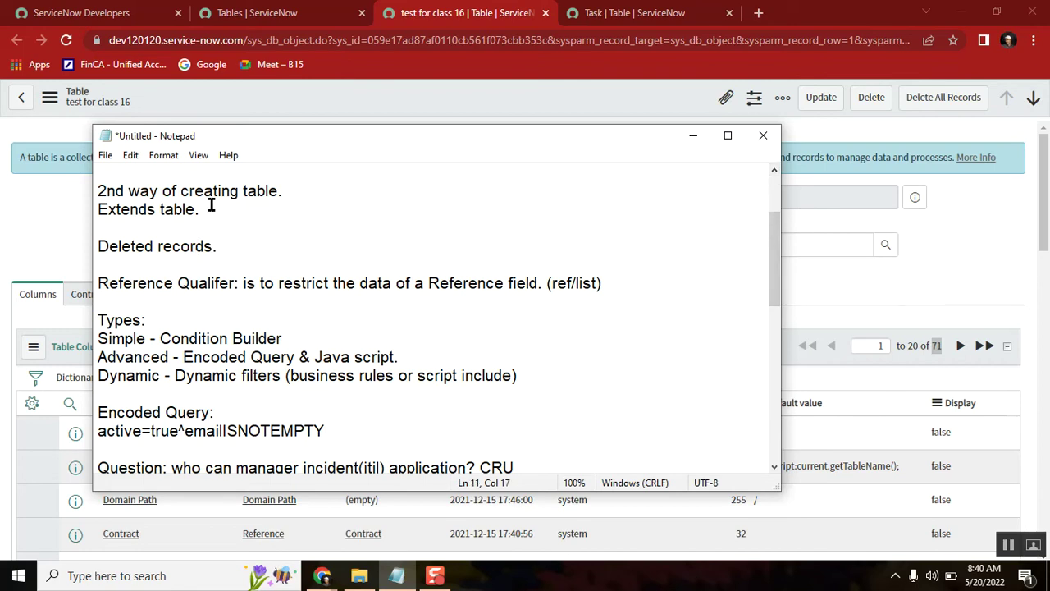
left_click_drag(212, 209, 93, 189)
key("ctrl+c")
key("BackSpace")
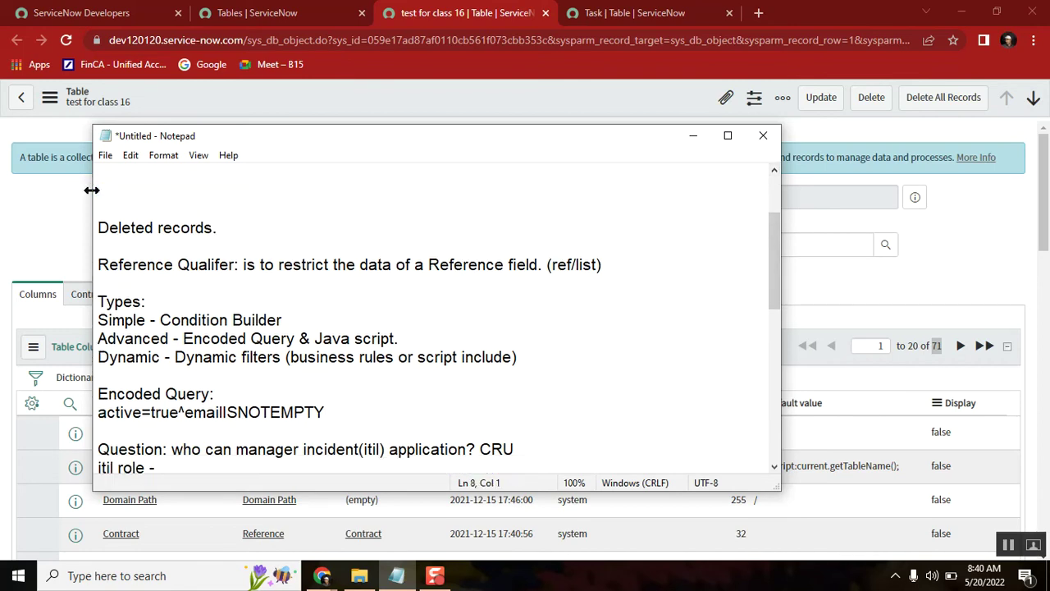
left_click(773, 363)
left_click(134, 243)
key("ctrl+v")
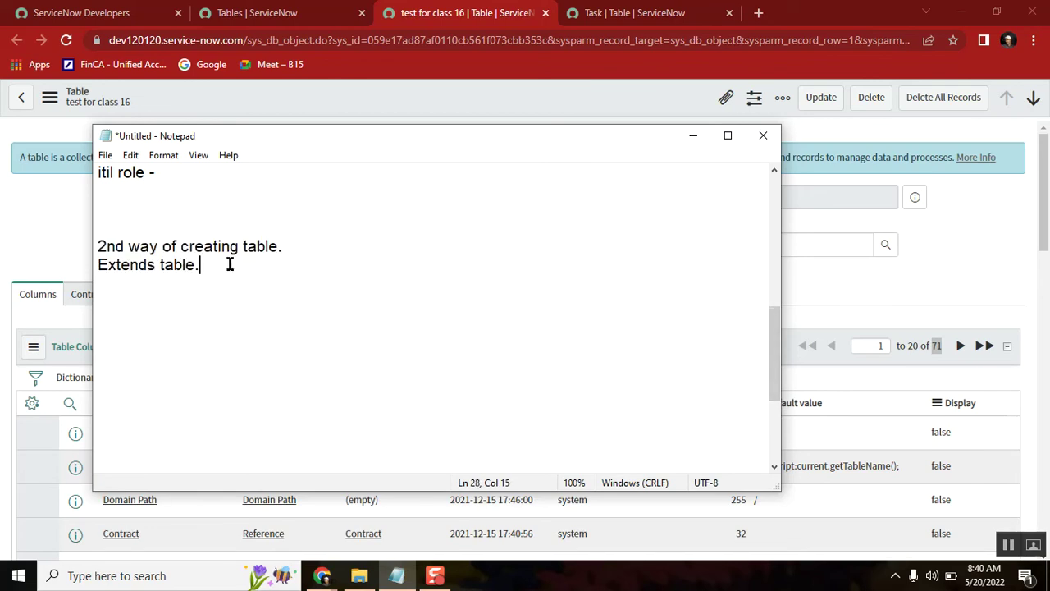
Step: Add the line "Parent / Base -- task" below the "Extends table." note, leaving a blank line between them
key("Return")
key("Return")
type("Parent")
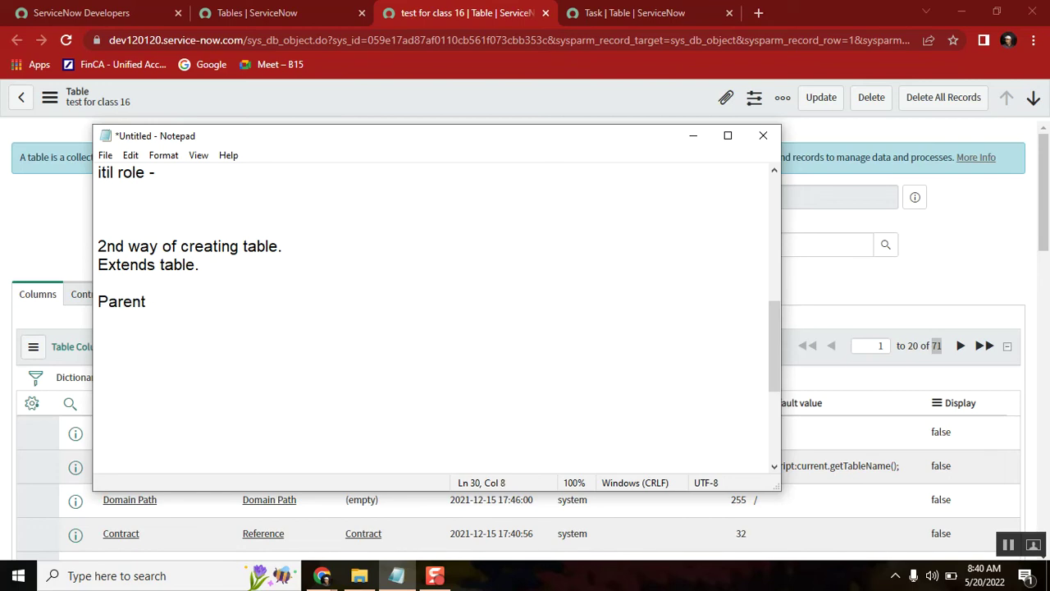
type(" / Base -- task")
key("Return")
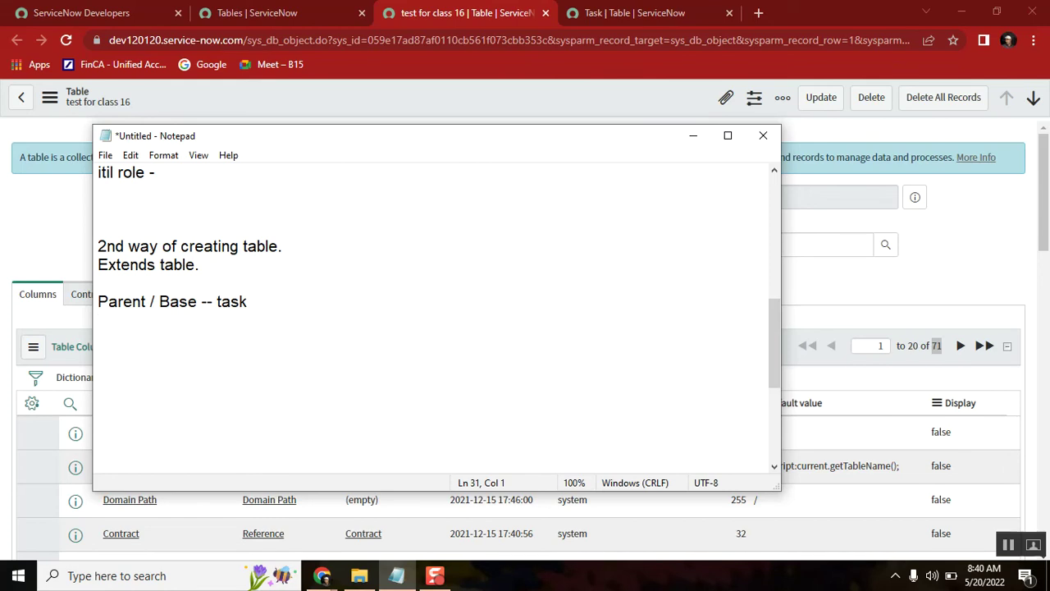
Step: Add the line "child - career" directly below the "Parent / Base -- task" line, aligning its value under "task"
type("child                 - carre")
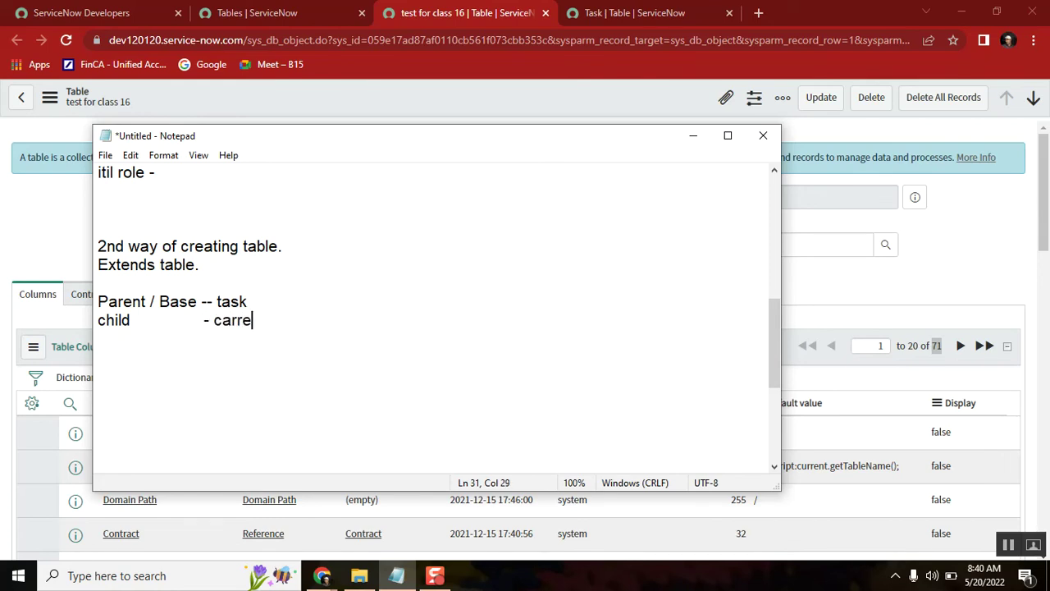
key("BackSpace")
key("BackSpace")
type("eer")
key("BackSpace")
key("BackSpace")
type("er")
double_click(232, 301)
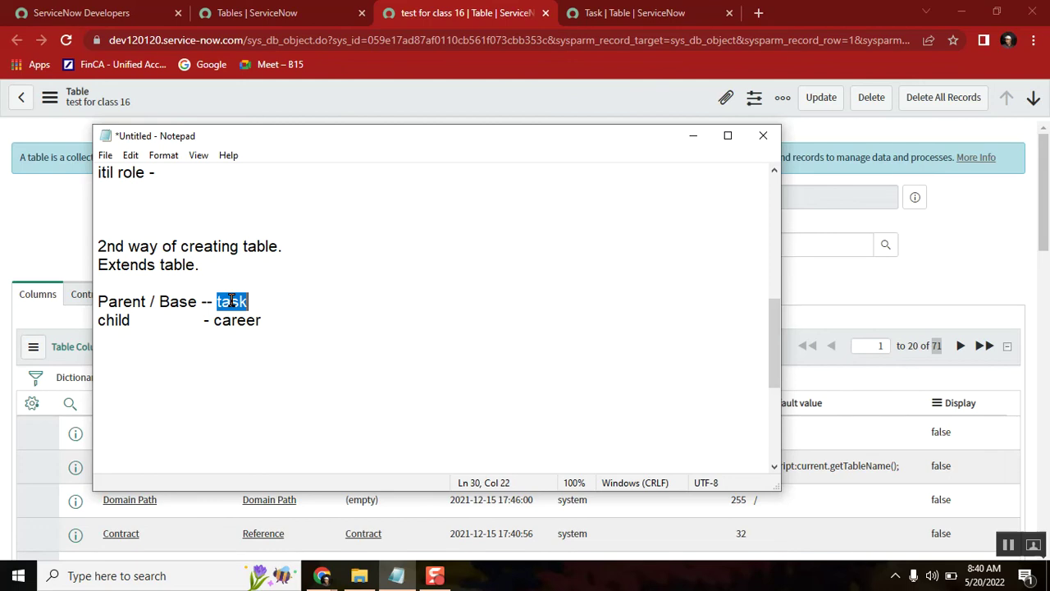
Step: Switch to the browser's Tables list, filter it to tables that extend Task, and look through the matching tables
left_click(287, 12)
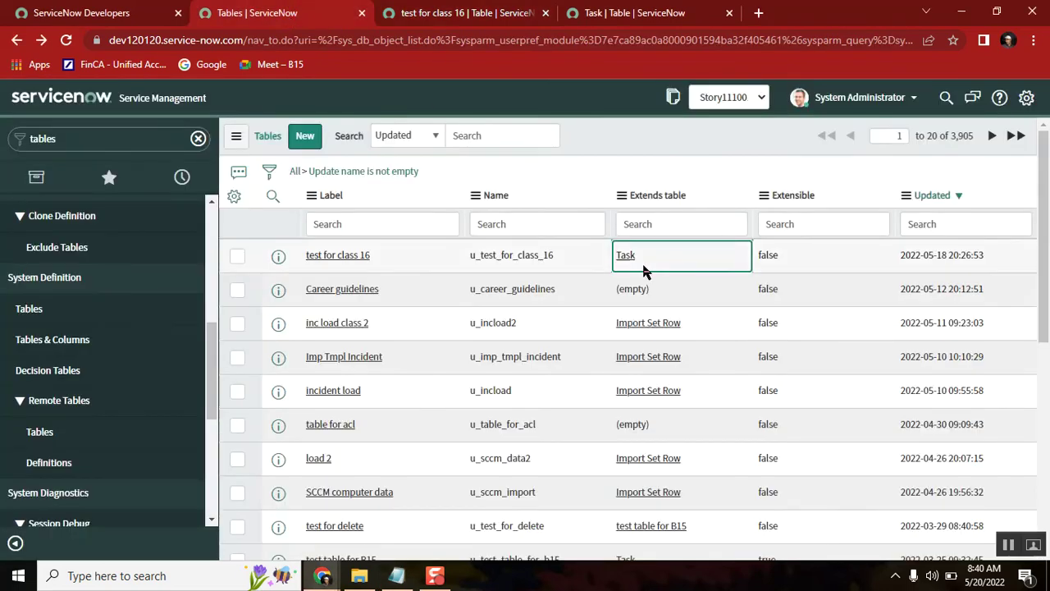
right_click(625, 259)
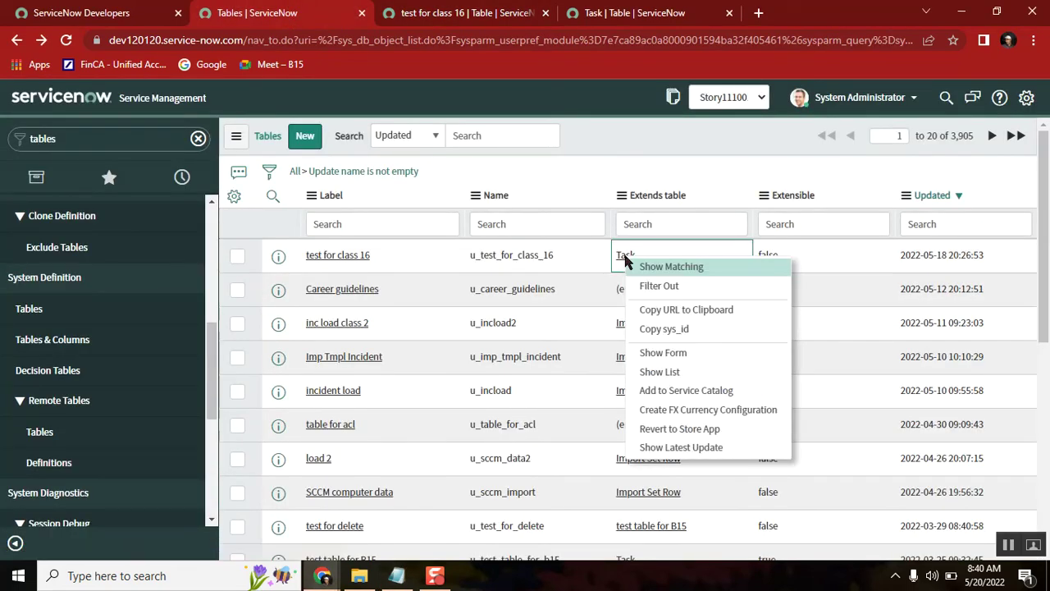
left_click(673, 266)
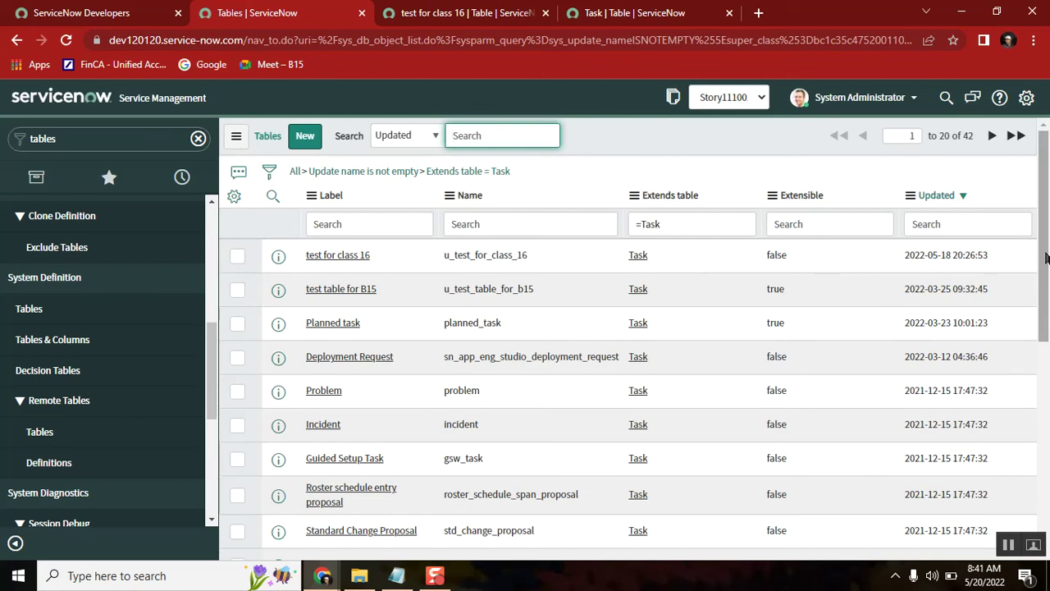
left_click_drag(1045, 258, 1033, 460)
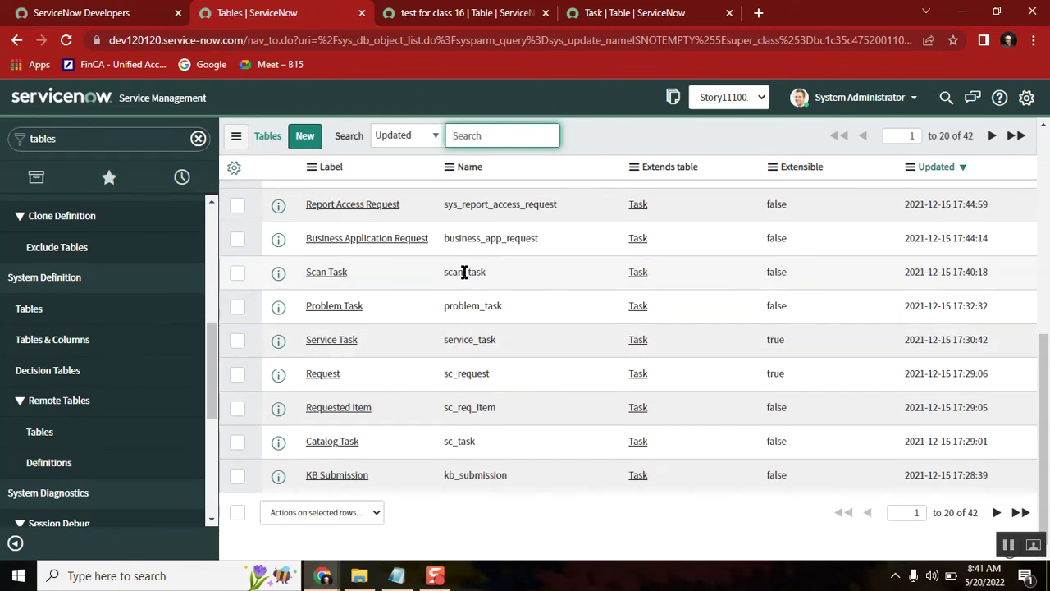
left_click_drag(1044, 361, 1047, 147)
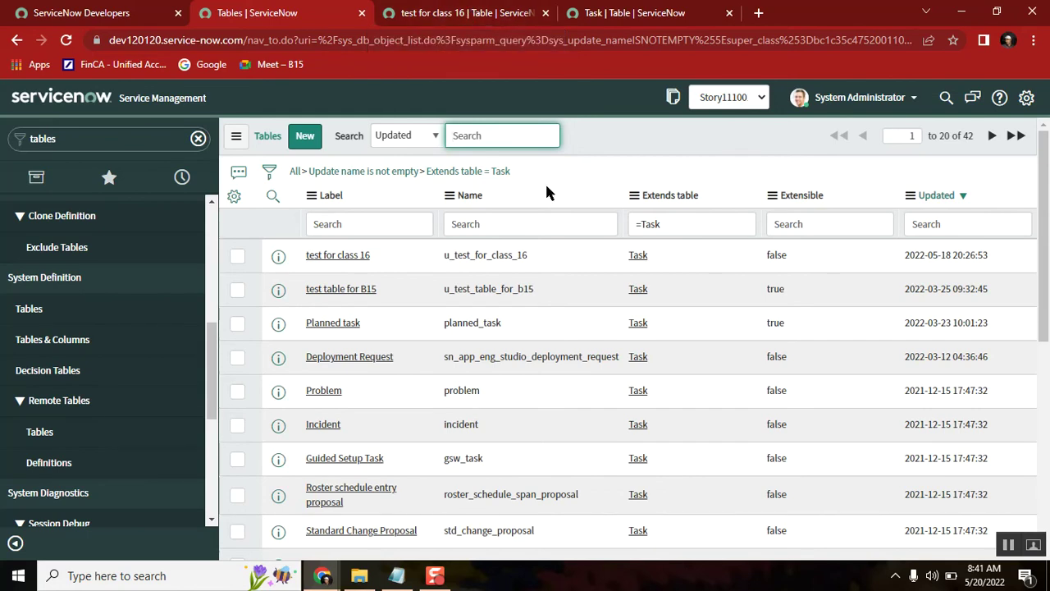
Step: Open a second Tables list in its own browser tab and clear all filters from the first list to check its total record count
middle_click(50, 313)
left_click(759, 15)
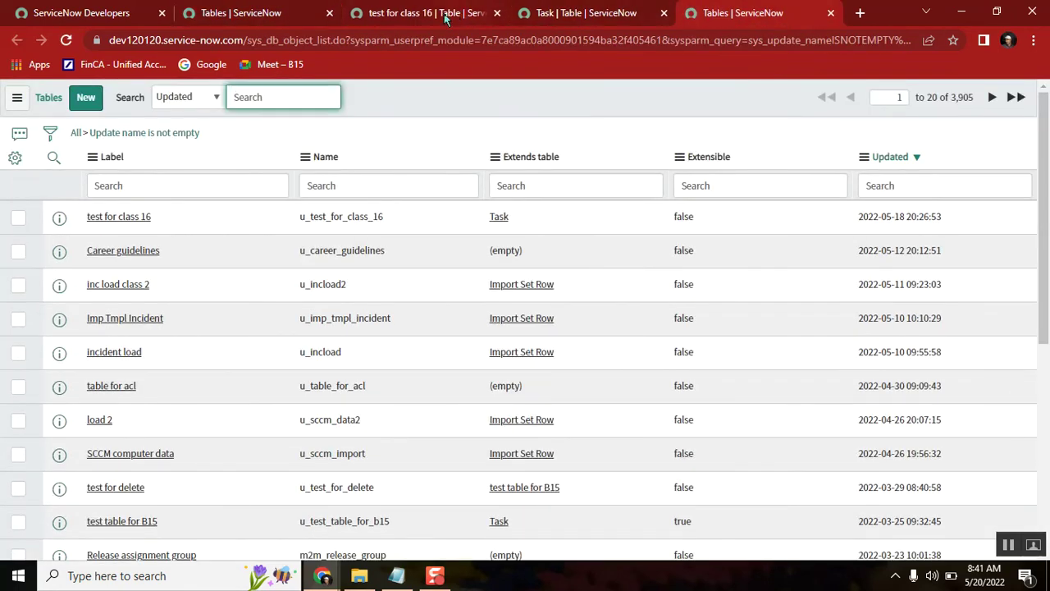
left_click(563, 17)
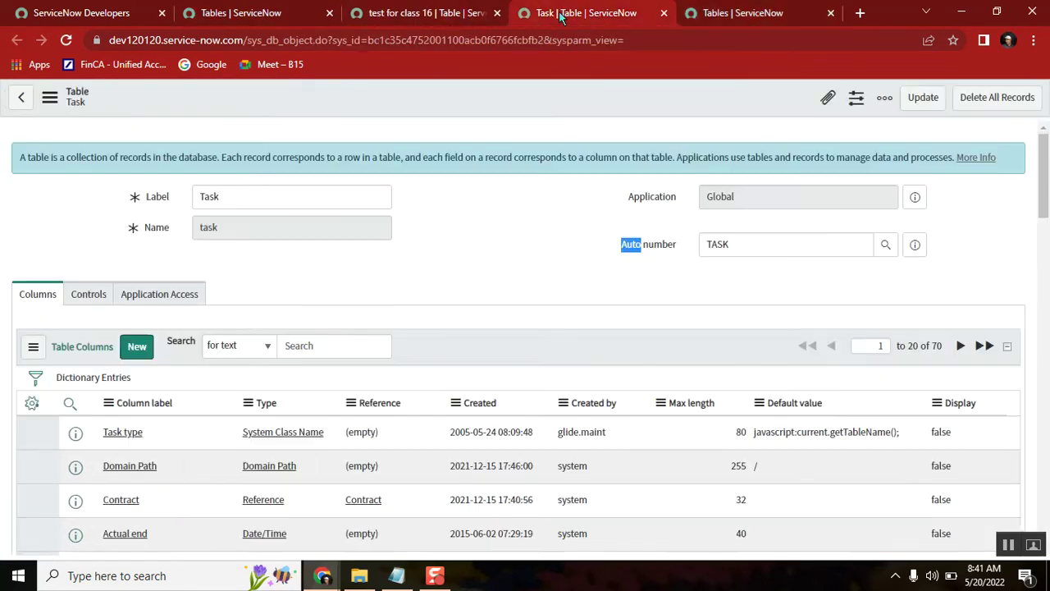
left_click(410, 14)
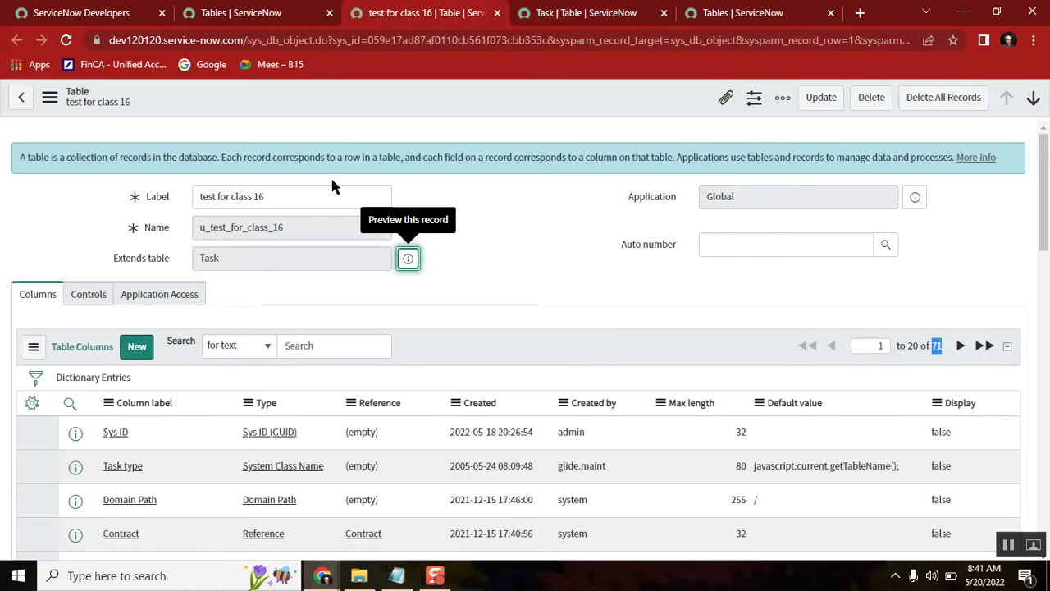
left_click(253, 16)
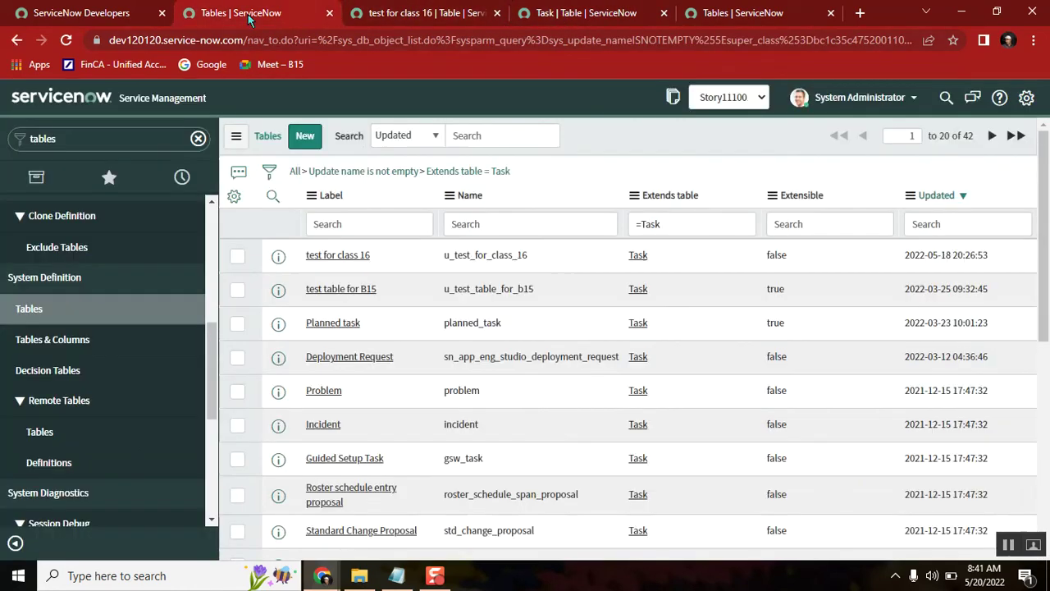
left_click(294, 171)
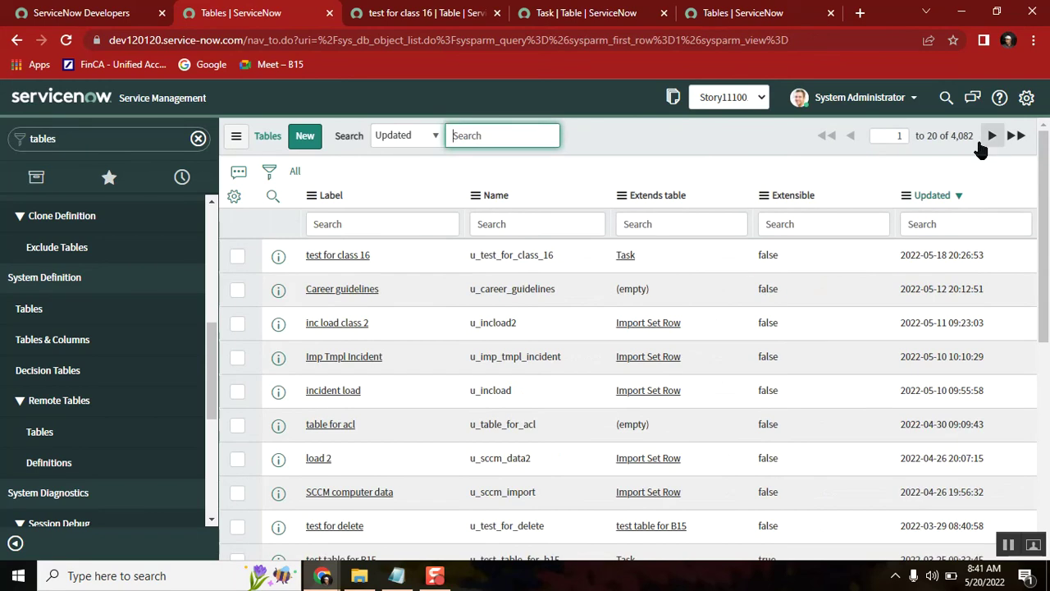
double_click(962, 135)
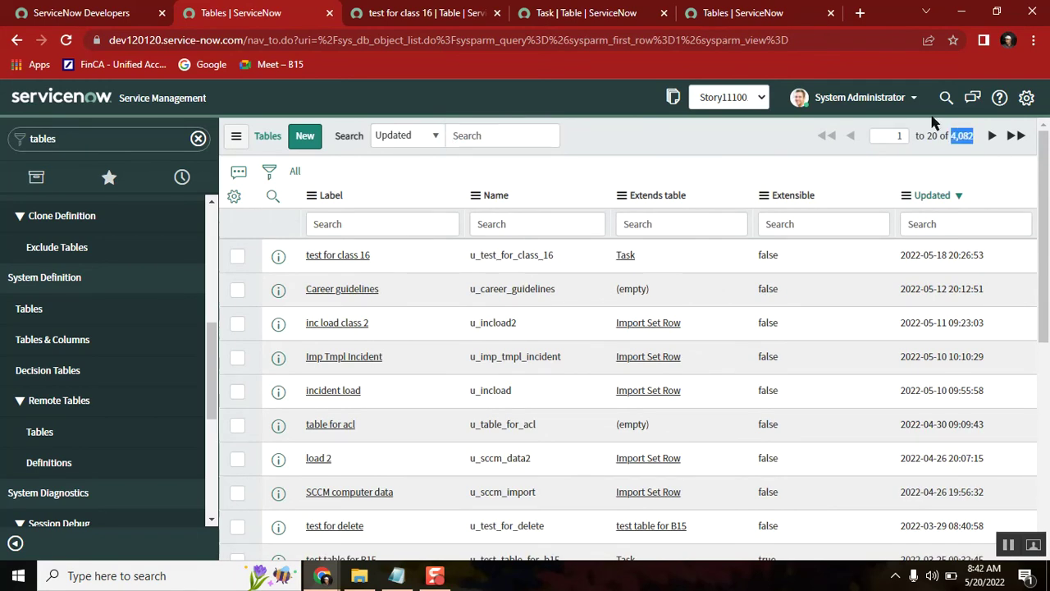
Step: From the second Tables list, start a new table record labelled "test 2" with Create module turned off
left_click(744, 15)
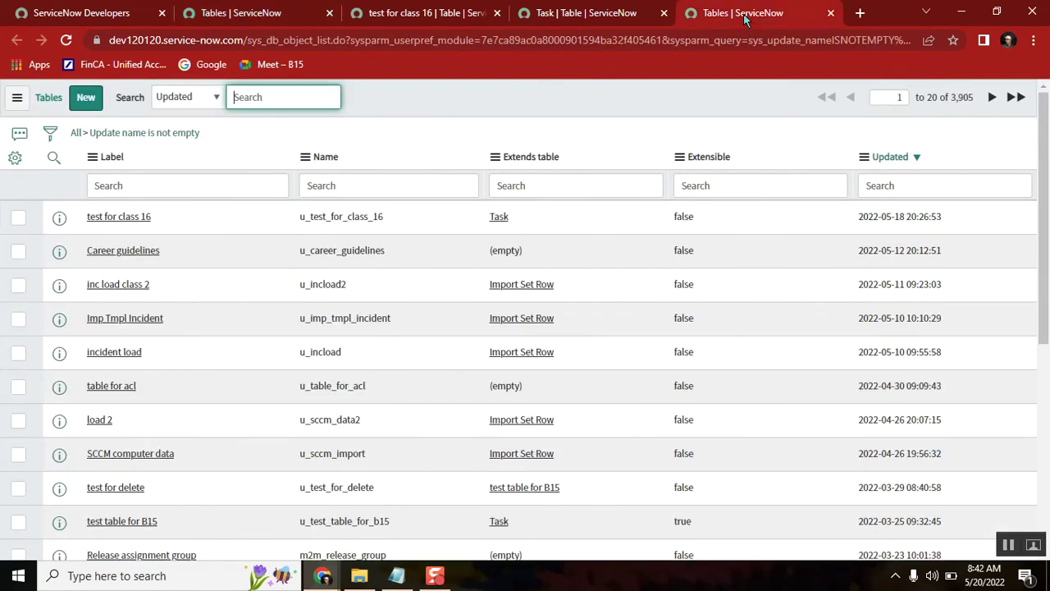
left_click(81, 101)
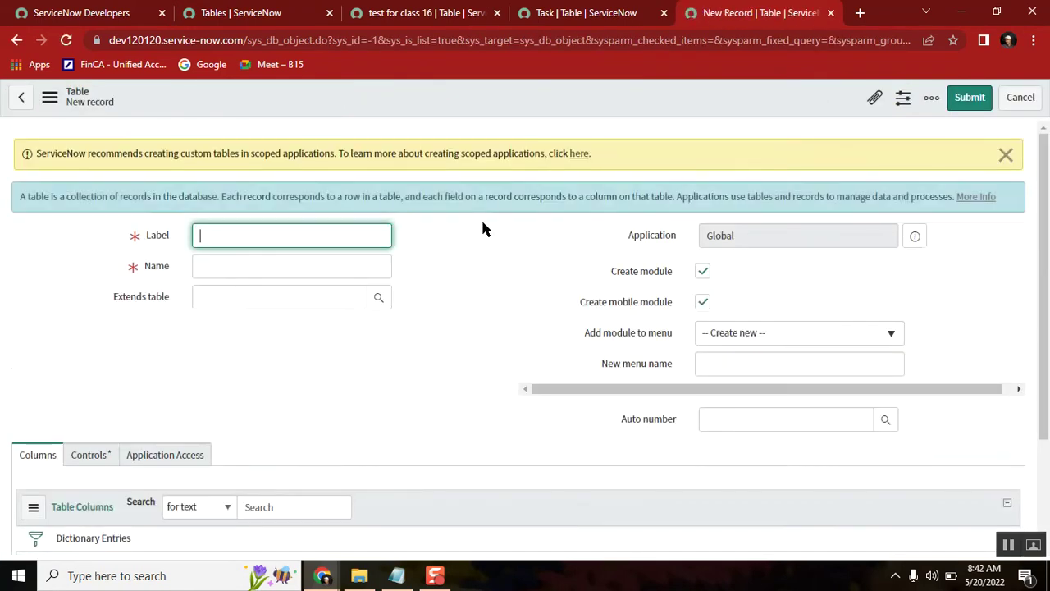
type("test 2")
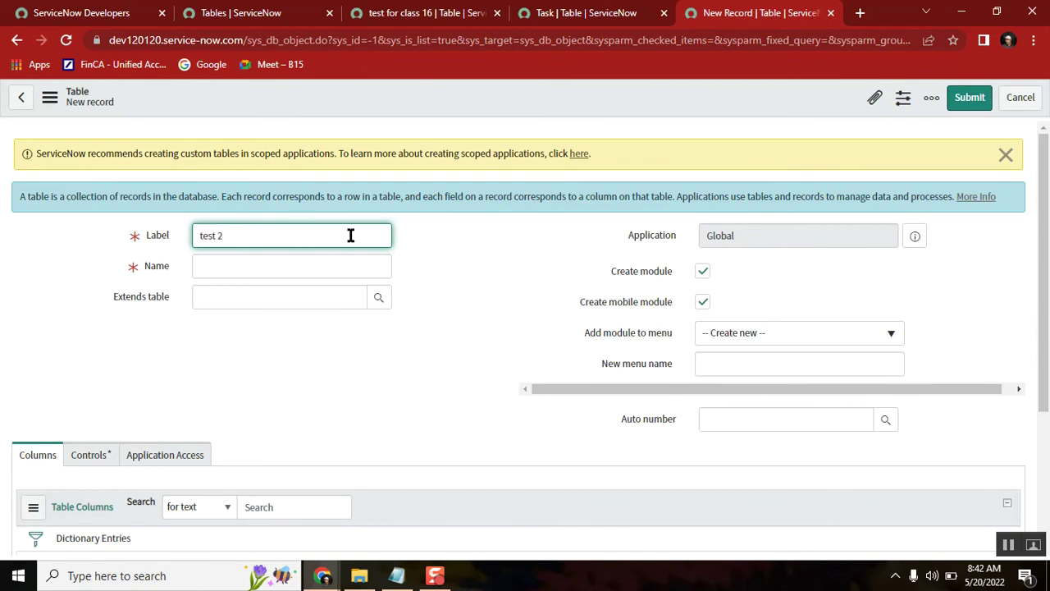
left_click(593, 328)
left_click(704, 272)
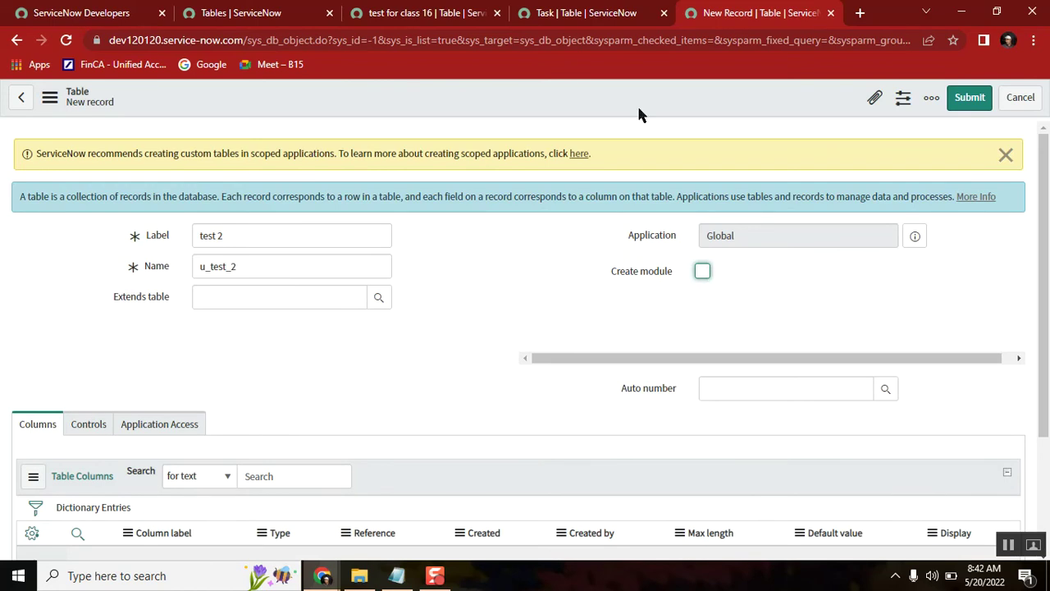
Step: Compare the total number of tables with the number offered in the new table's Extends table lookup
left_click(426, 13)
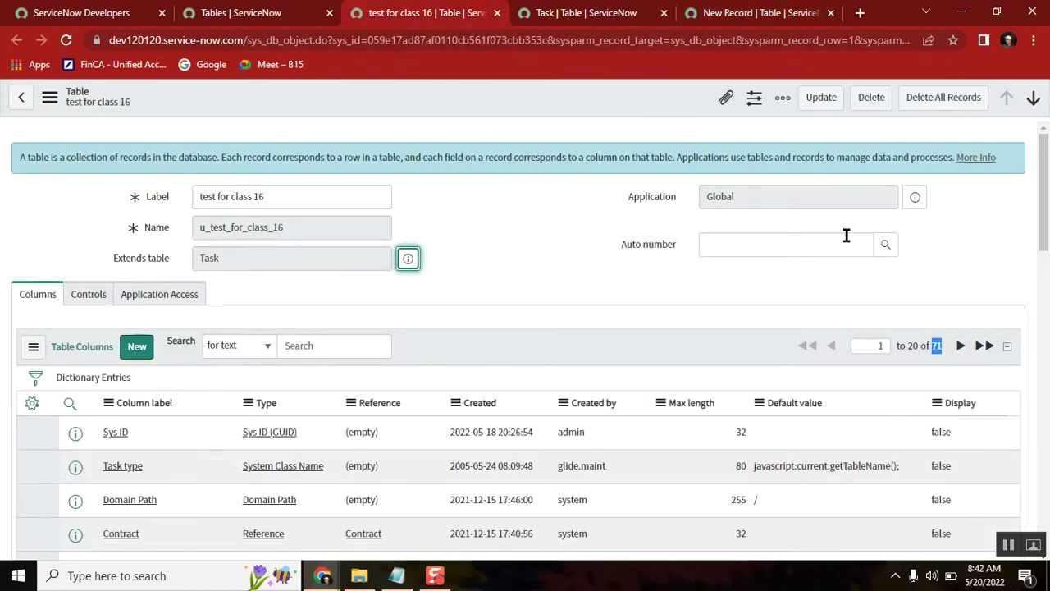
left_click(245, 14)
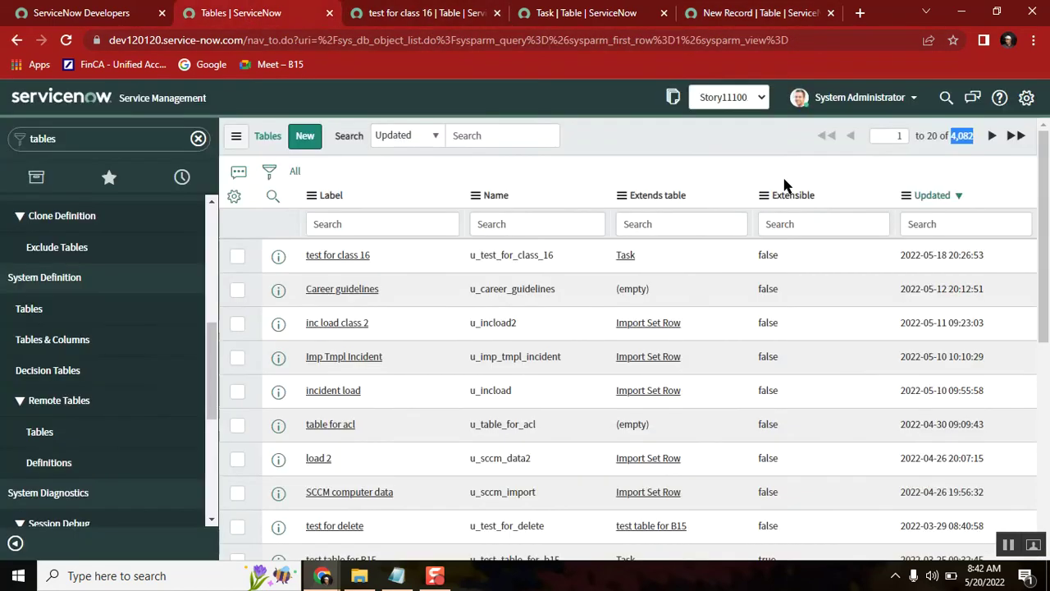
left_click(738, 13)
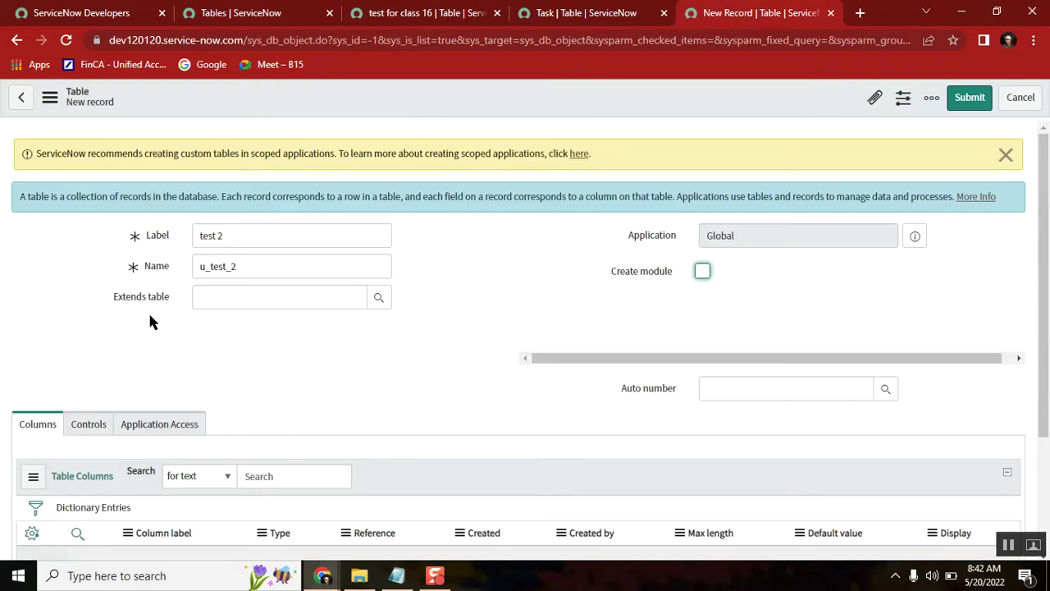
left_click(379, 305)
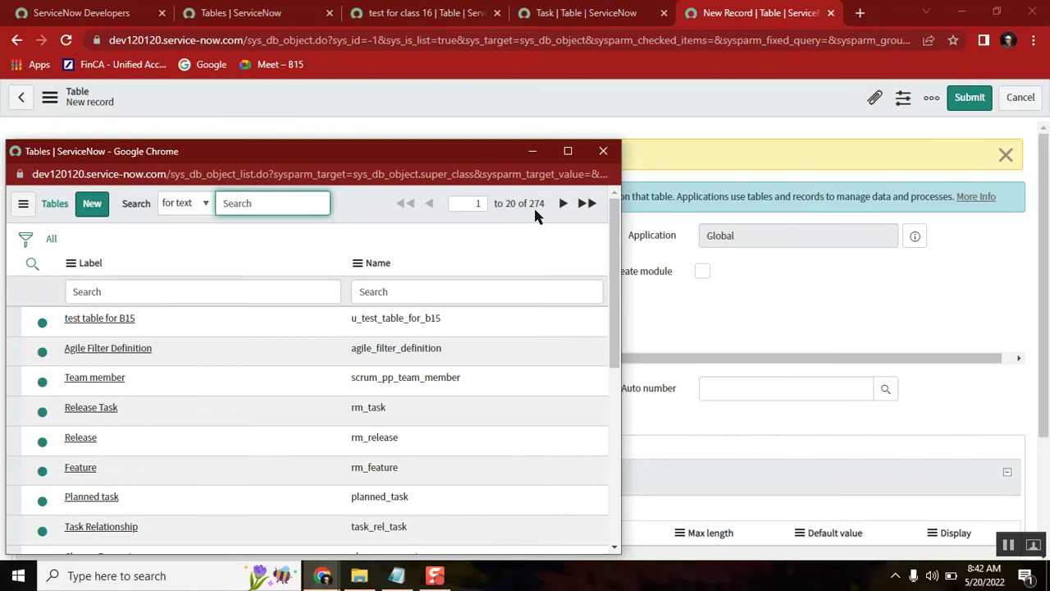
double_click(536, 203)
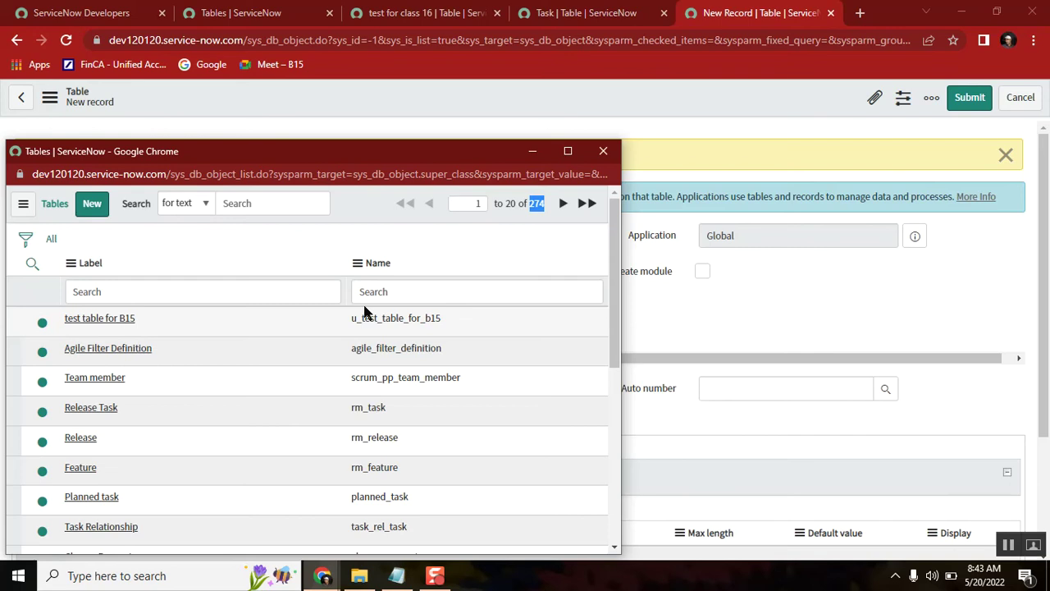
left_click(602, 153)
Step: From the unfiltered Tables list, open the "inc load class 2" table record in its own browser tab
left_click(245, 9)
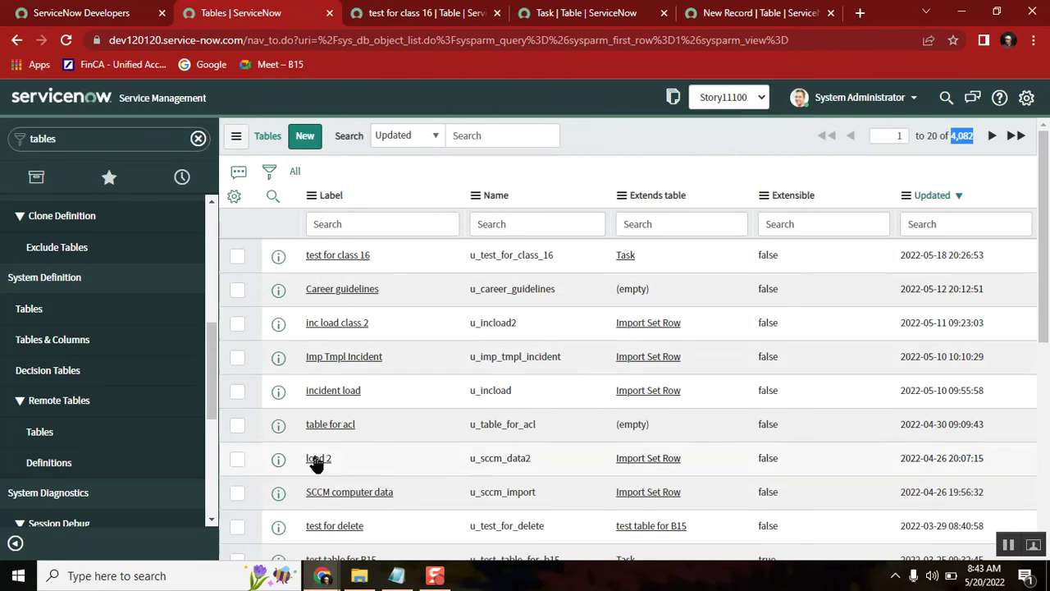
left_click(332, 327, "ctrl")
left_click(344, 12)
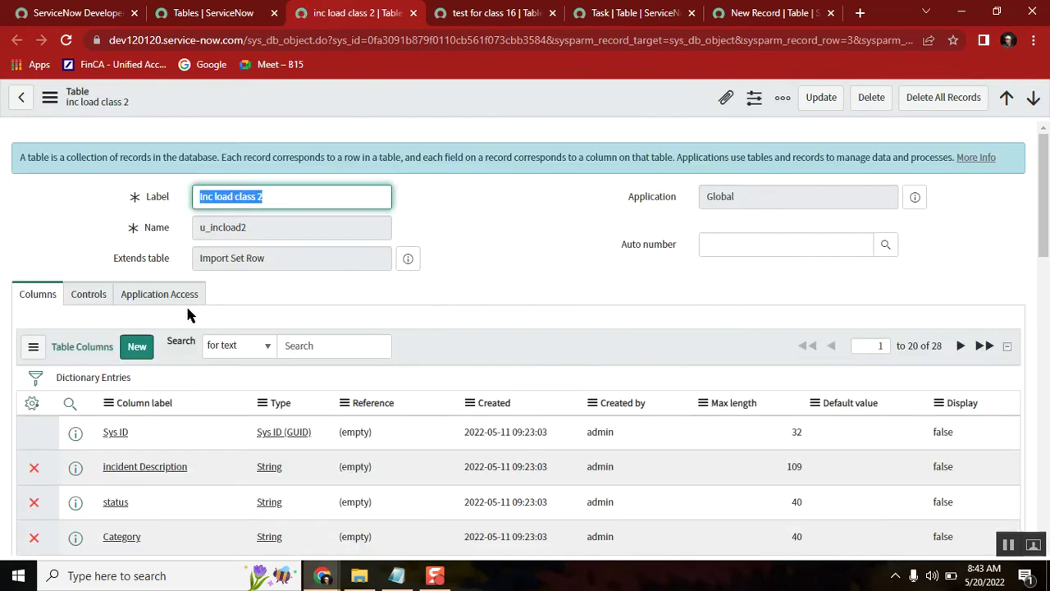
Step: Enable the Extensible control on the "inc load class 2" table and save the record
left_click(179, 297)
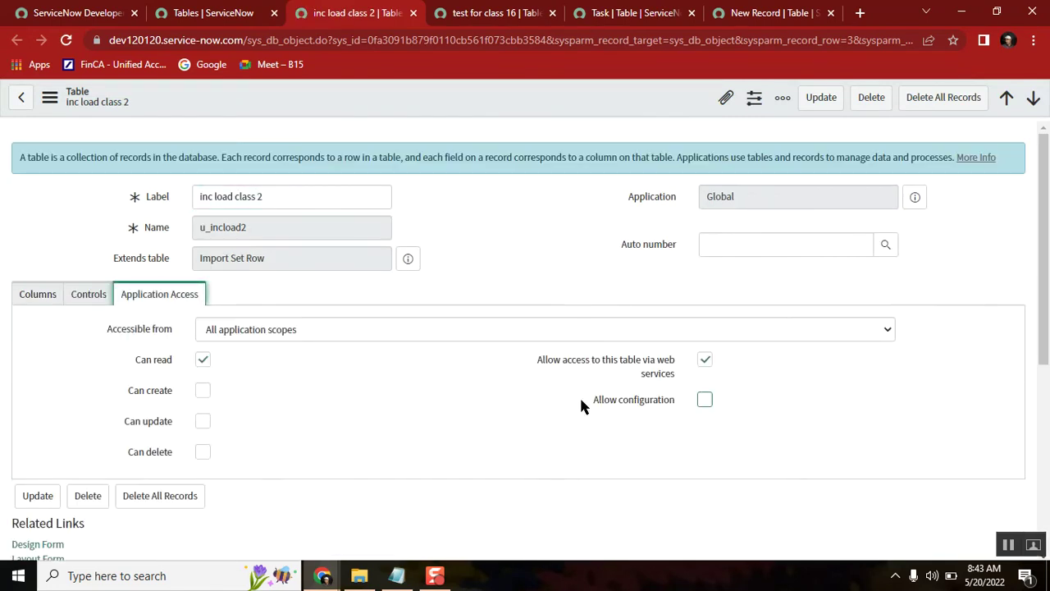
left_click(88, 297)
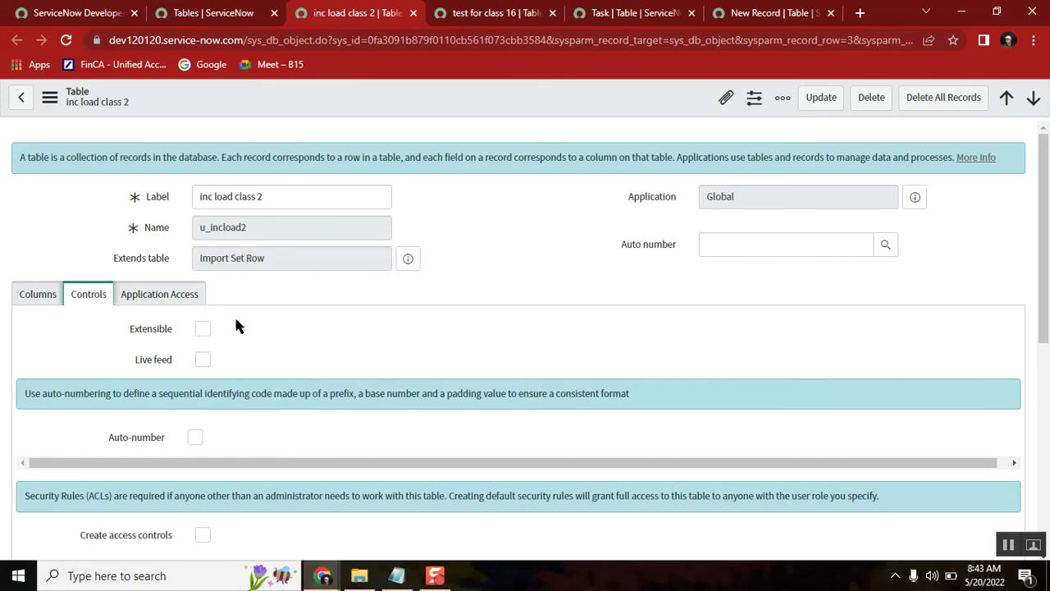
left_click_drag(171, 330, 133, 335)
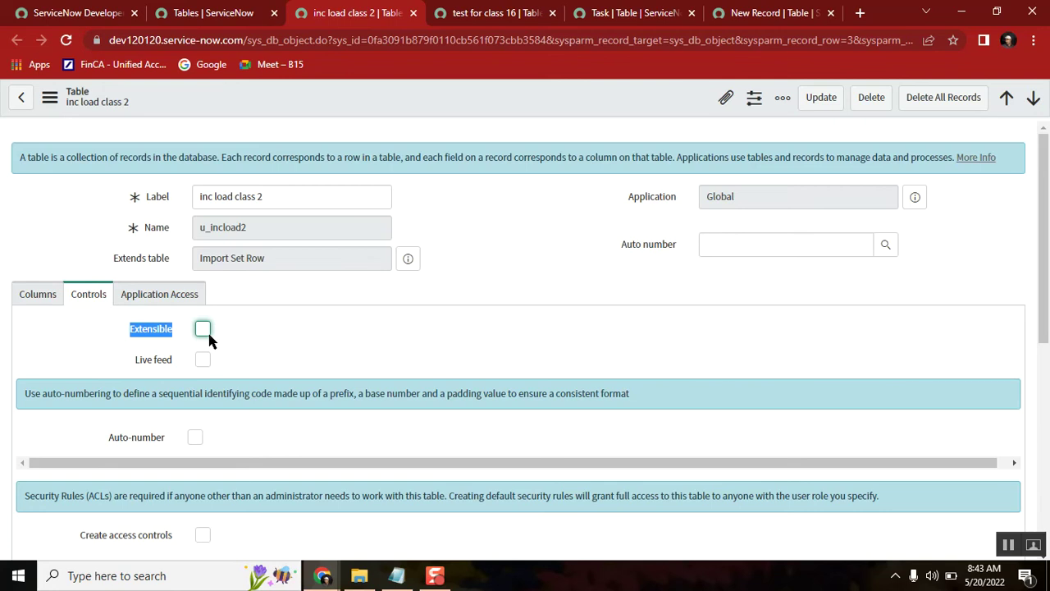
double_click(245, 197)
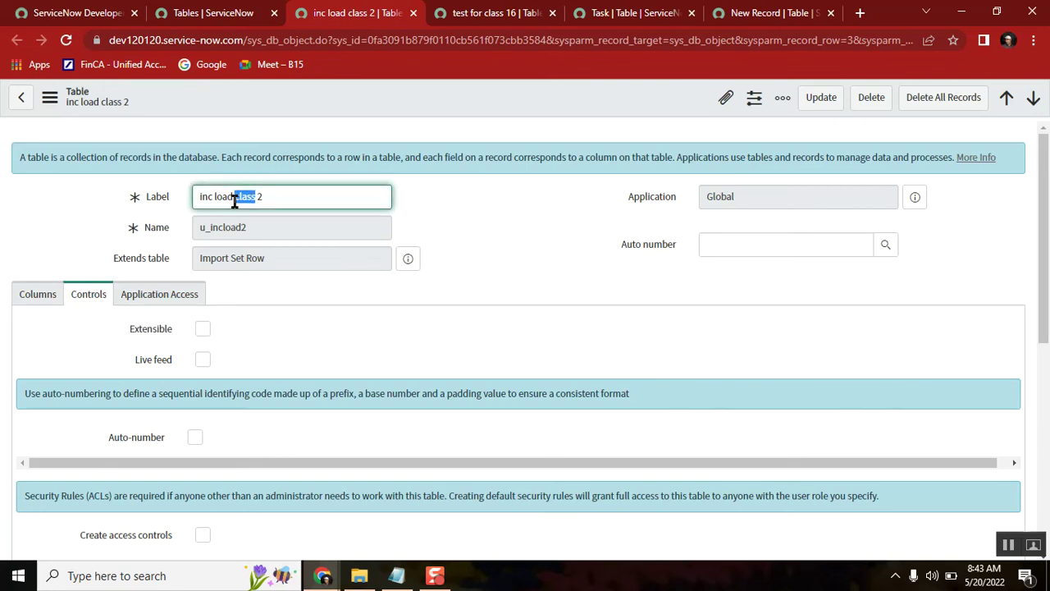
left_click(207, 329)
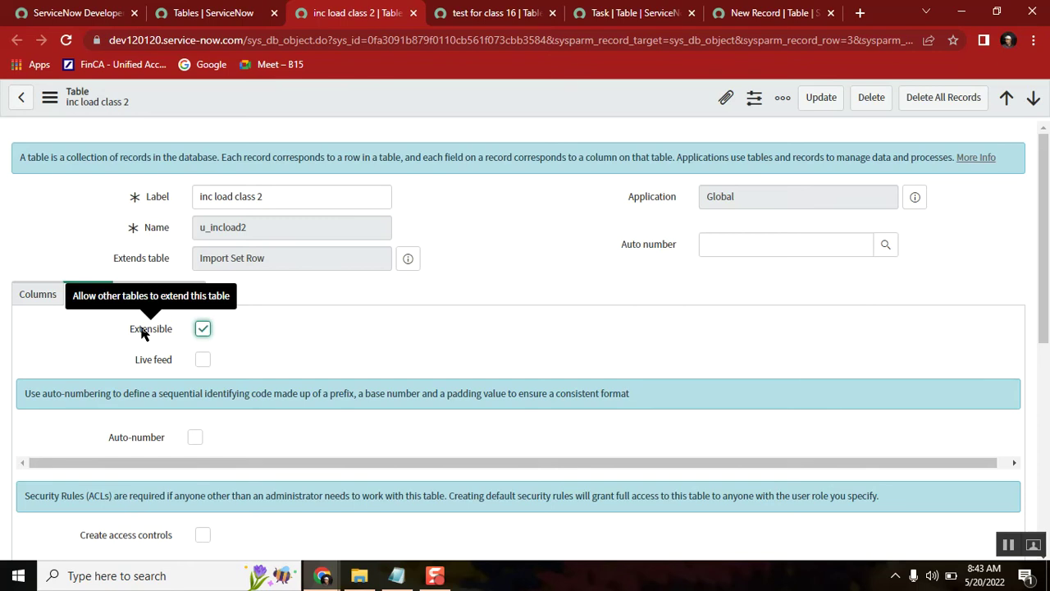
left_click_drag(254, 228, 183, 241)
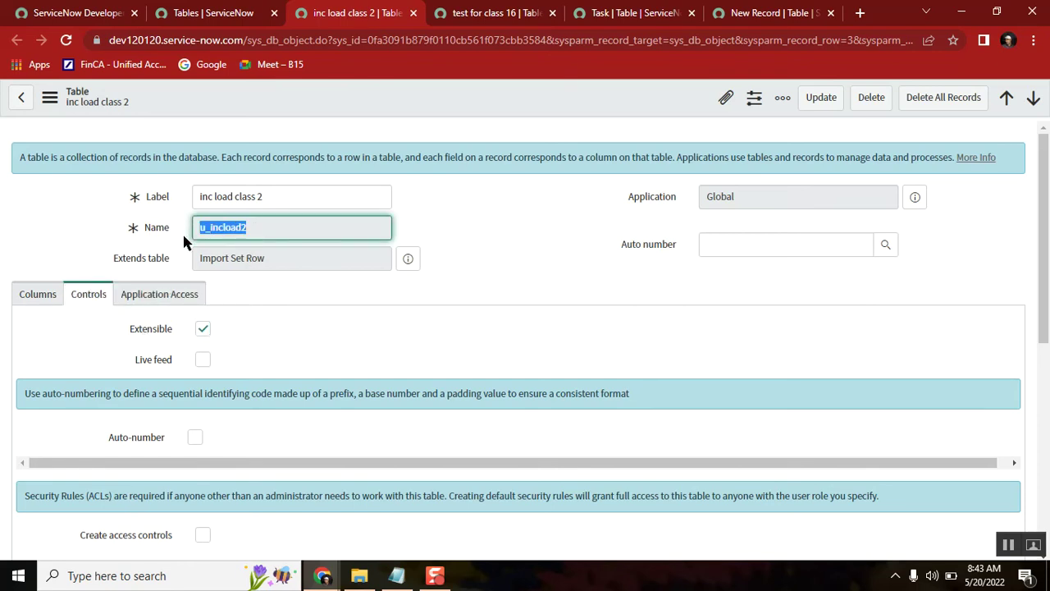
right_click(409, 98)
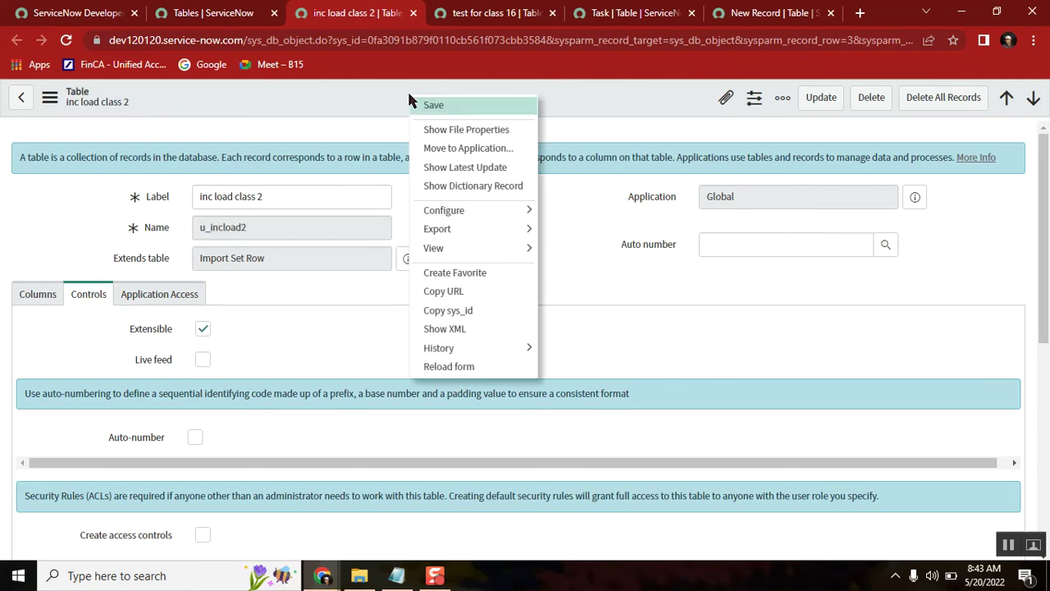
left_click(463, 106)
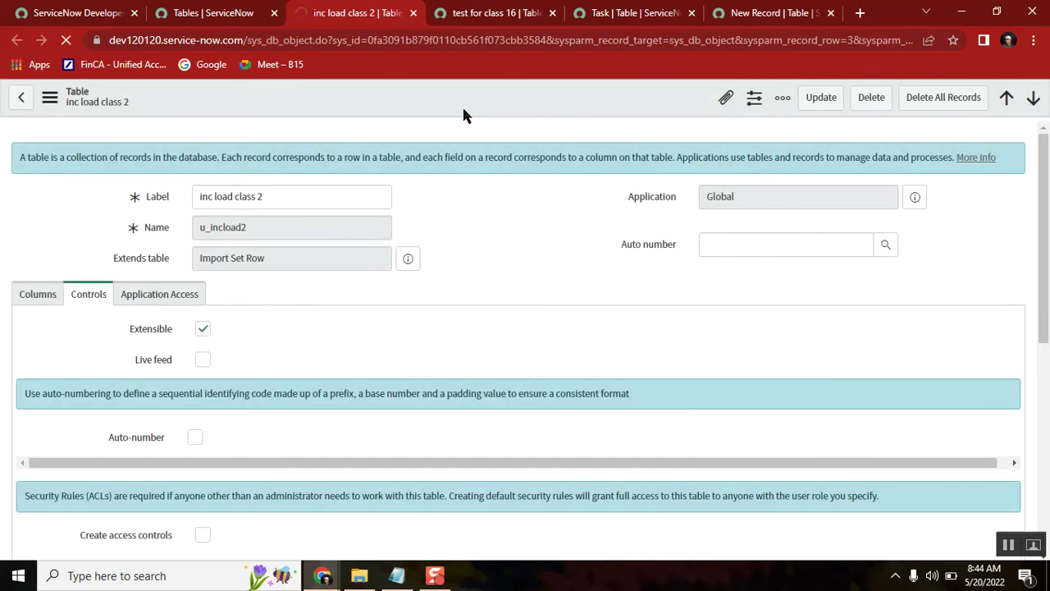
double_click(240, 231)
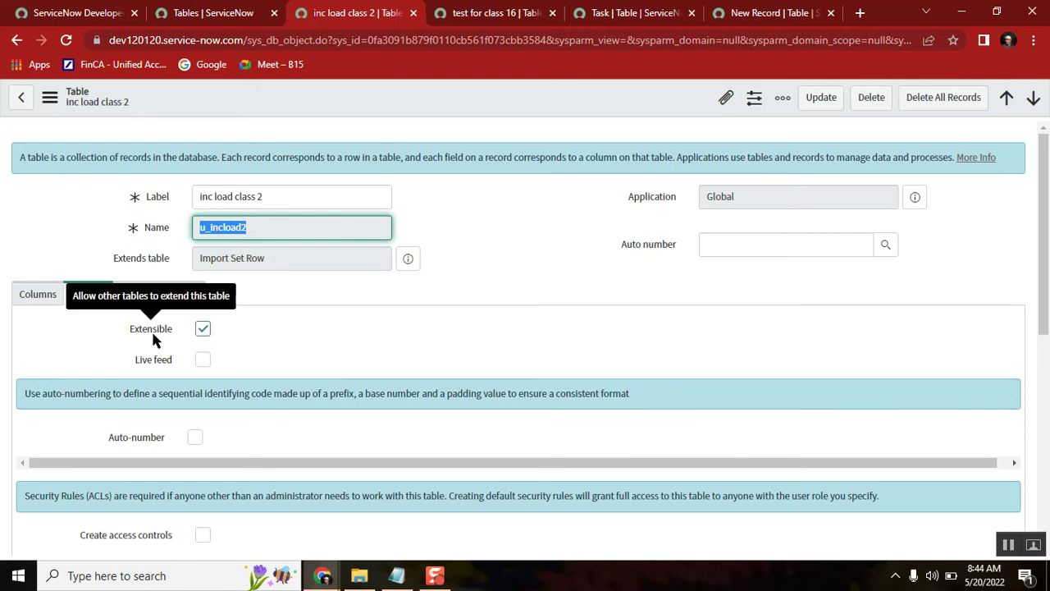
Step: Return to the new "test 2" table form and reload it, discarding the unsaved entries
left_click(753, 18)
key("F5")
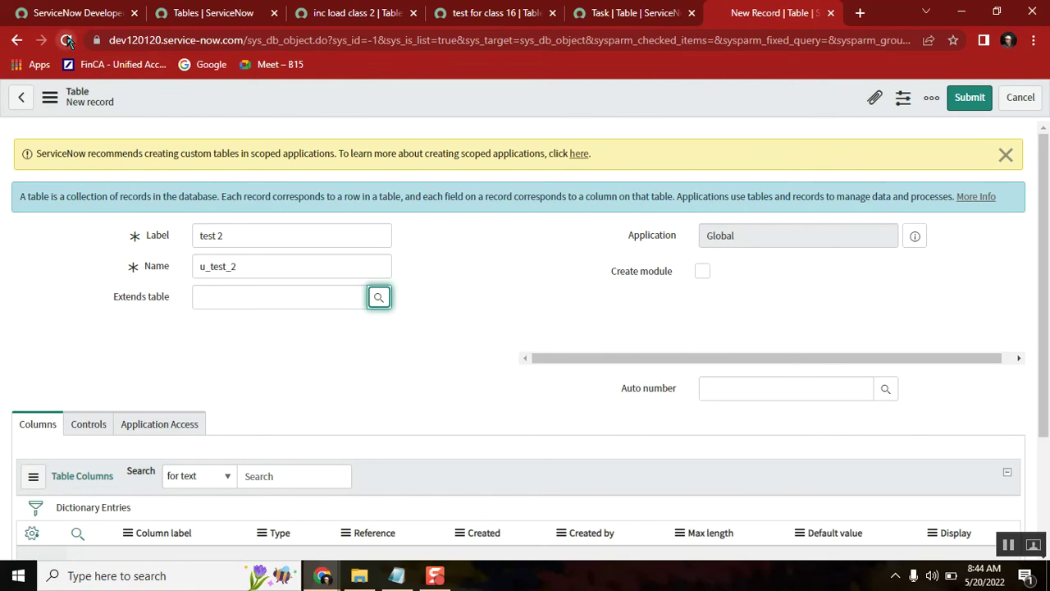
left_click(597, 127)
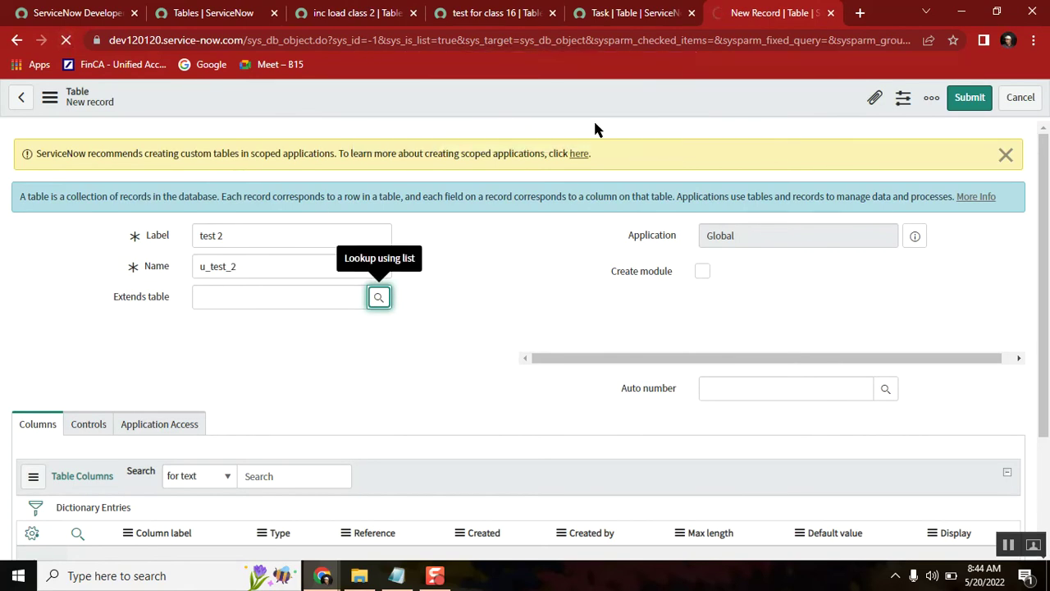
Step: Examine the number of tables and the "inc load class 2" (u_incload2) entry in the Extends table lookup, and close the lookup
left_click(378, 296)
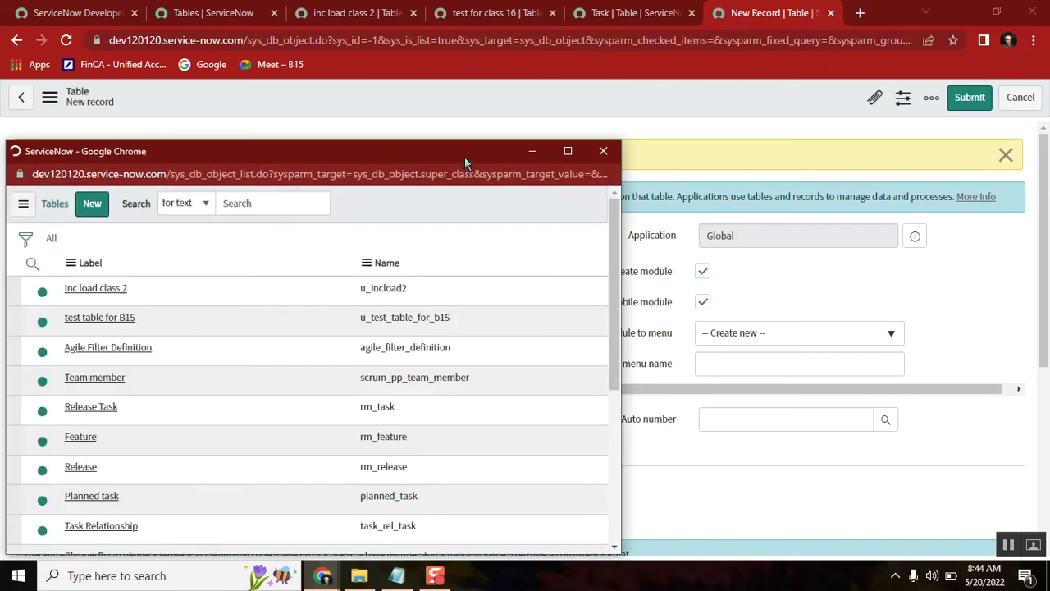
double_click(536, 203)
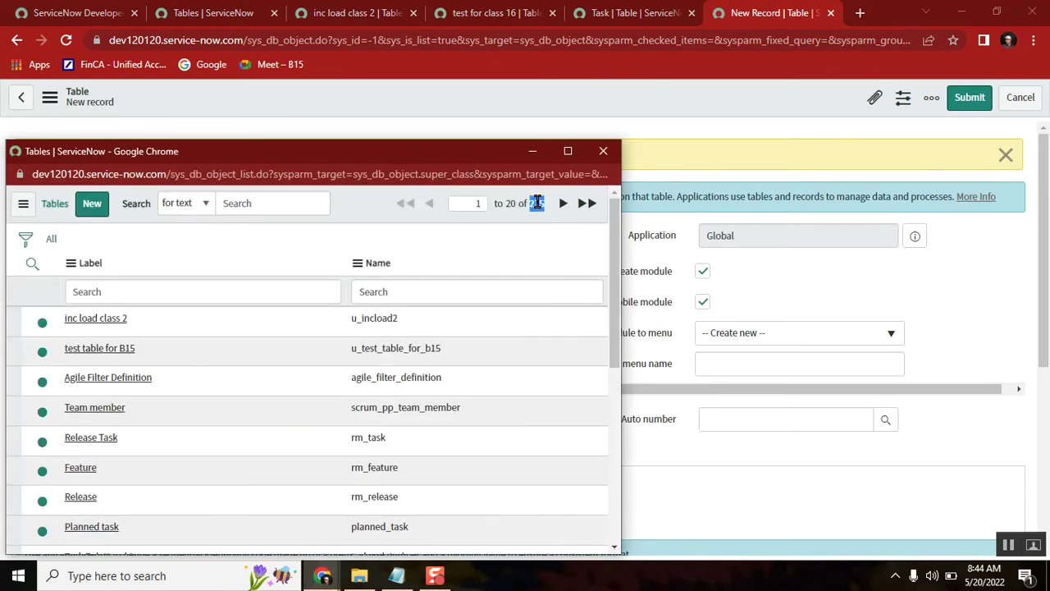
left_click_drag(457, 166, 512, 138)
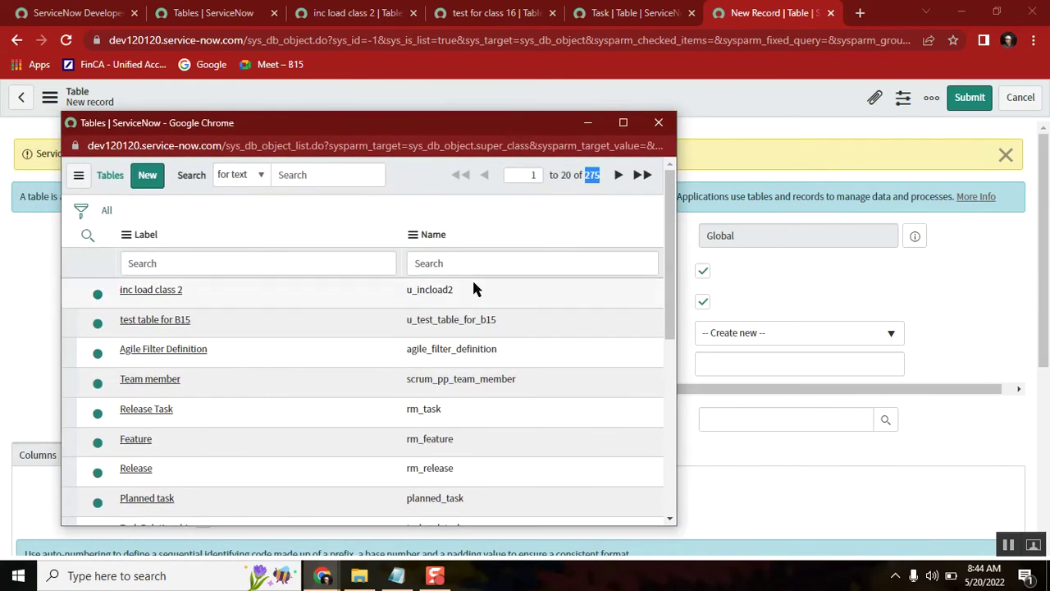
left_click_drag(464, 292, 405, 293)
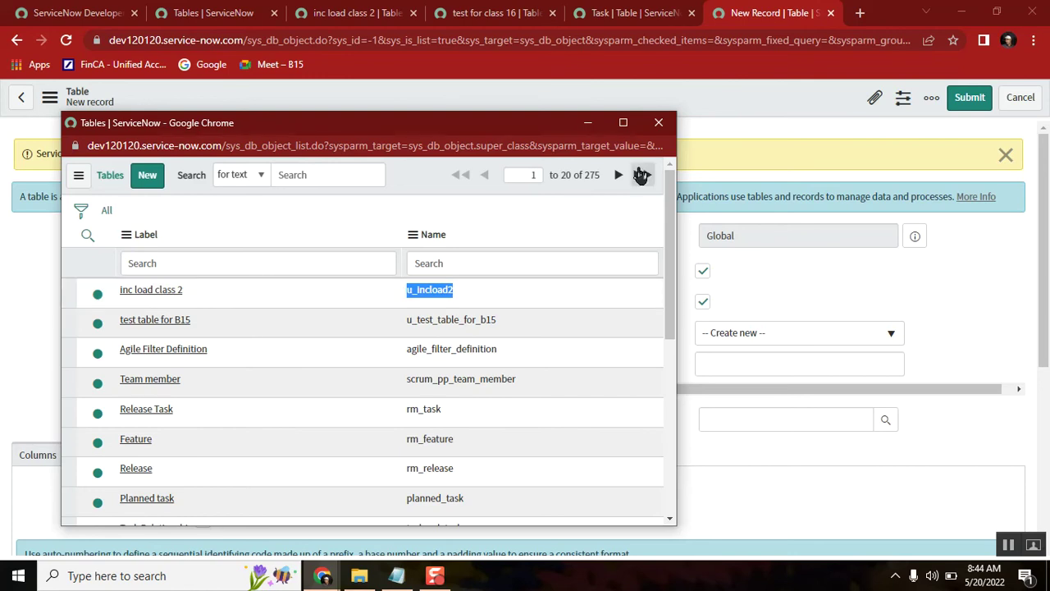
left_click(658, 123)
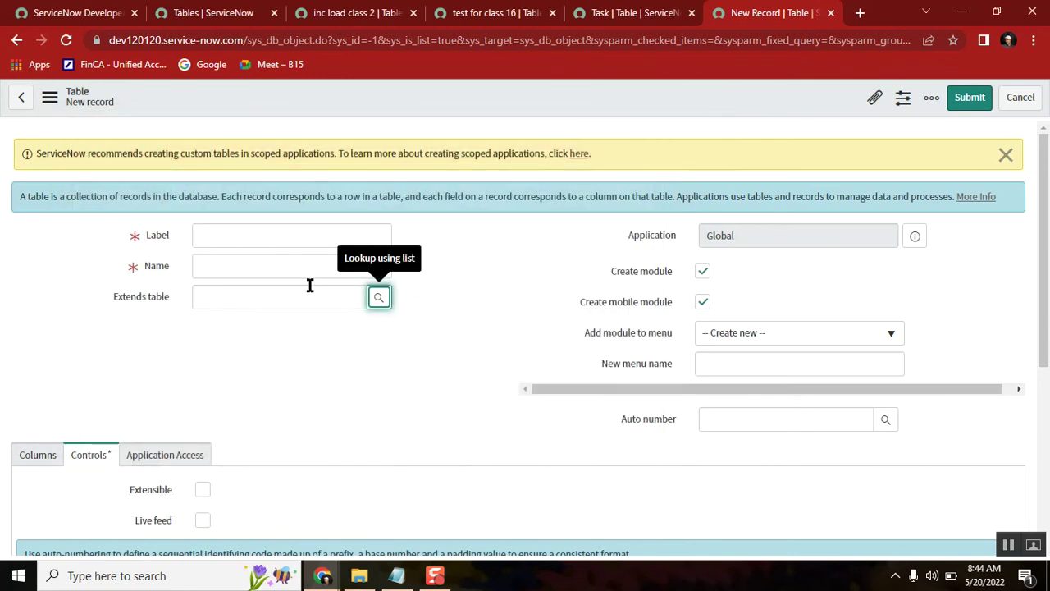
Step: Inspect the reference qualifier in the Extends table field's dictionary entry, try removing its Extensible condition, and return to the new table form without saving
mouse_move(145, 304)
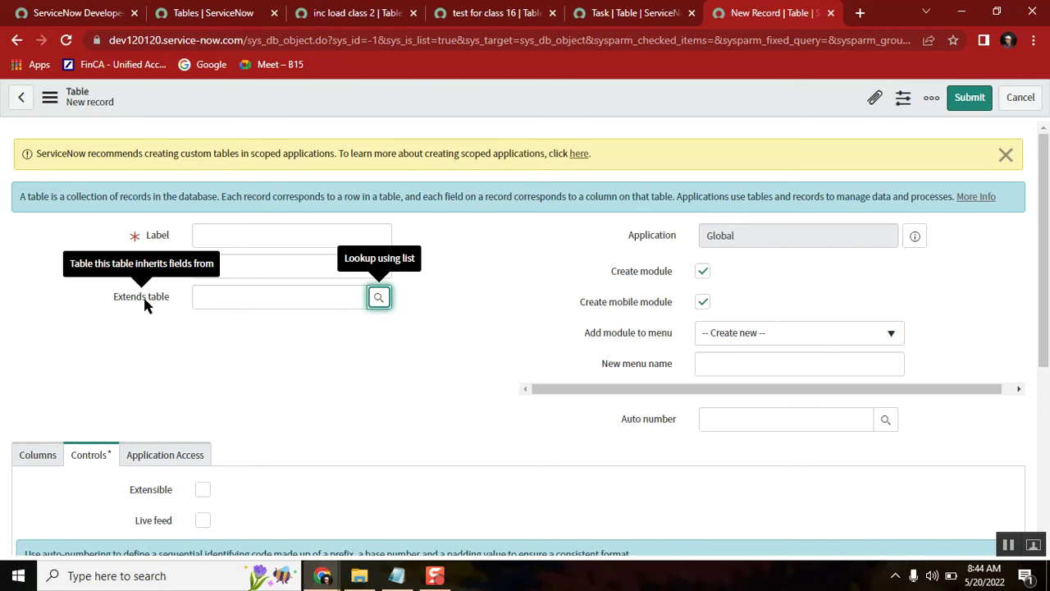
right_click(144, 303)
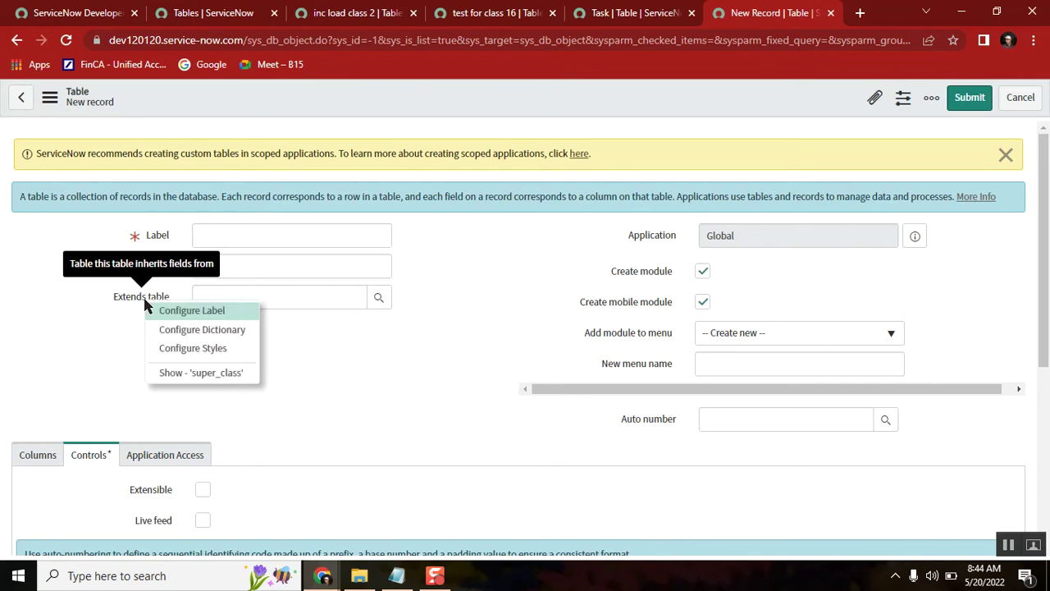
left_click(223, 331)
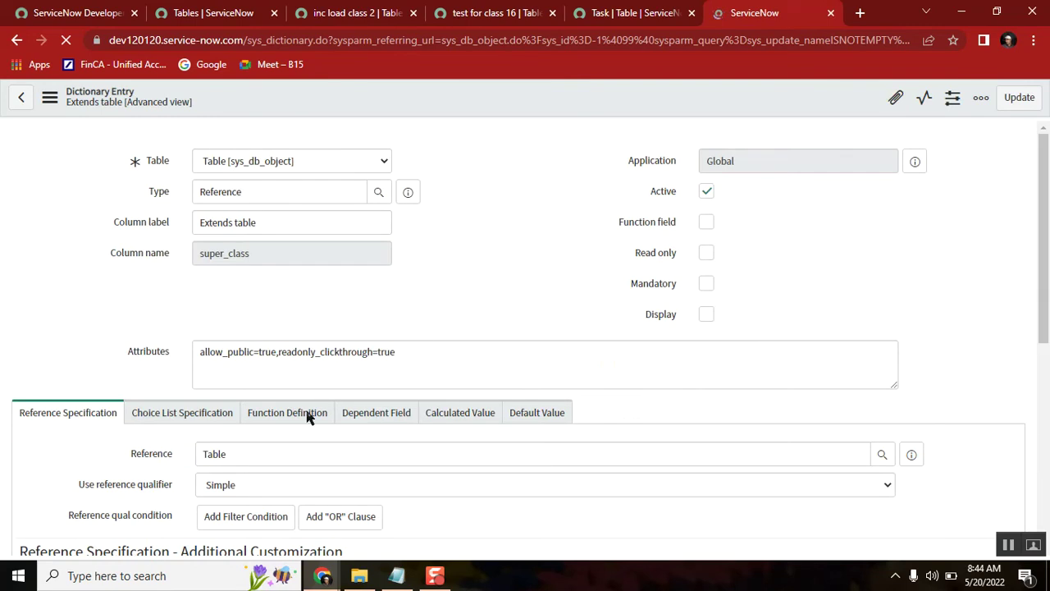
left_click_drag(1040, 211, 1039, 319)
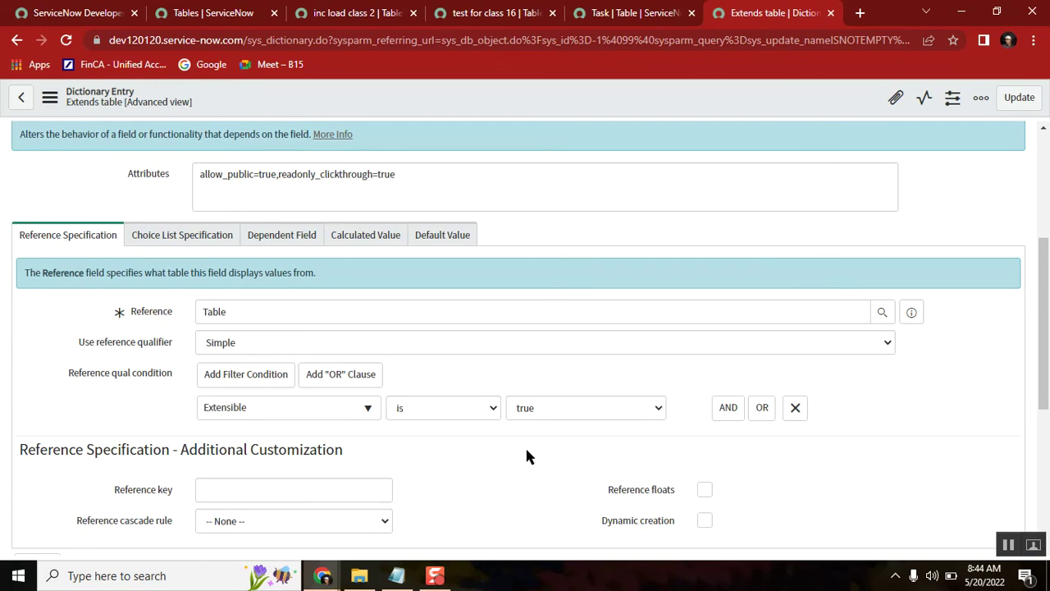
left_click(797, 409)
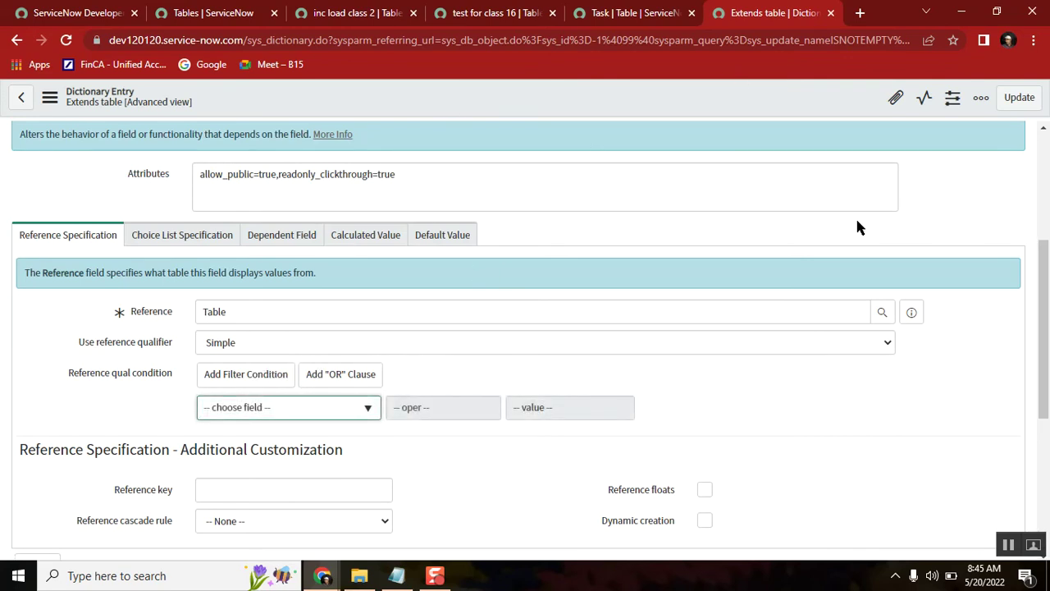
left_click(16, 39)
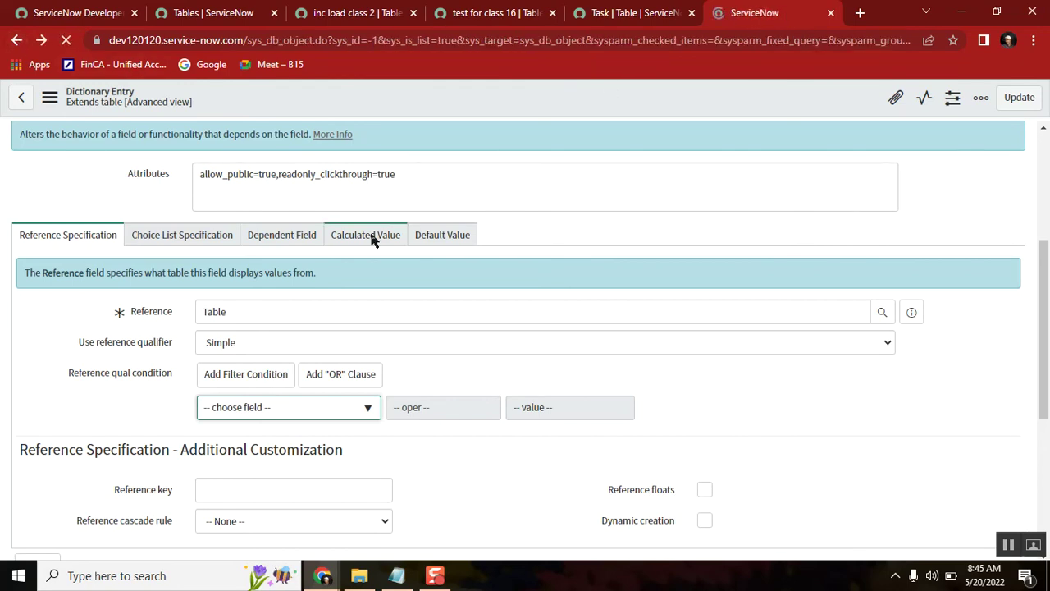
Step: Recheck how many tables the new form's Extends table lookup offers, and close the lookup
left_click(377, 297)
double_click(535, 203)
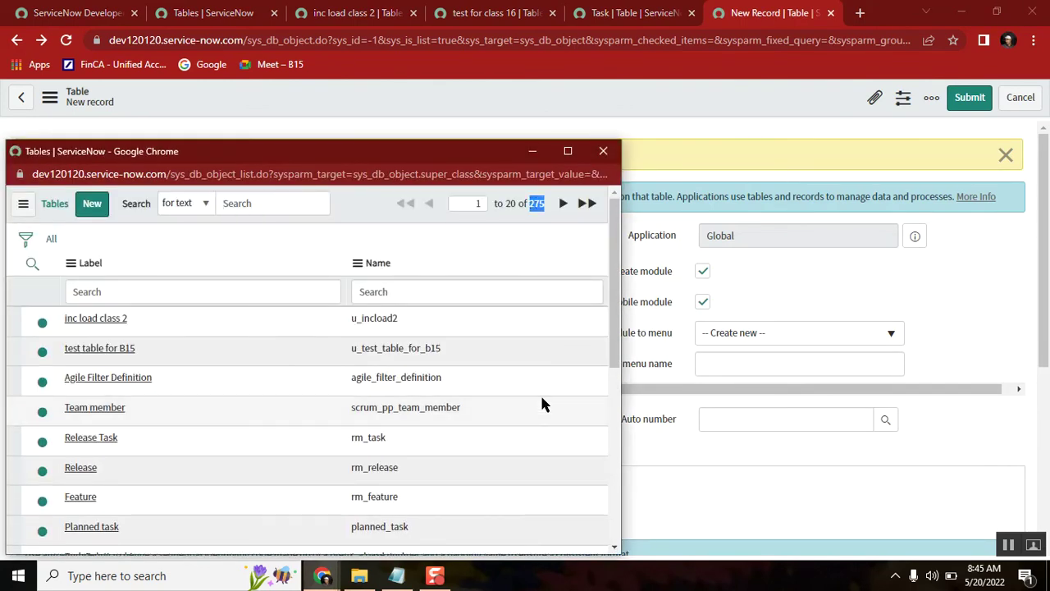
left_click(604, 152)
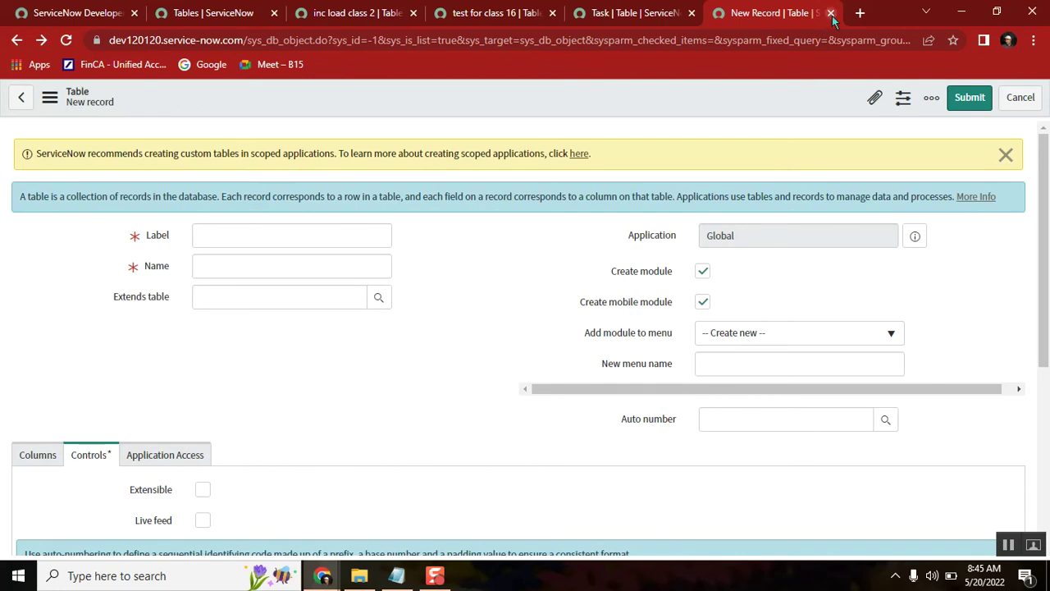
Step: Switch to the Notepad notes to review the Parent and child lines, and move the notes clear of the form's Label and Name fields
left_click(397, 577)
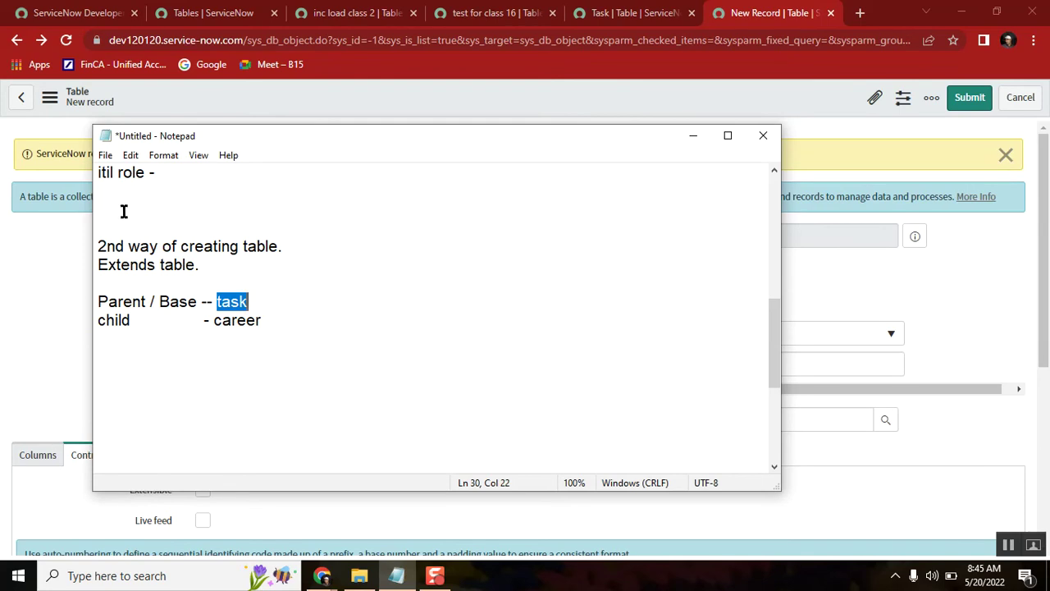
left_click(95, 245)
left_click(283, 318)
double_click(126, 301)
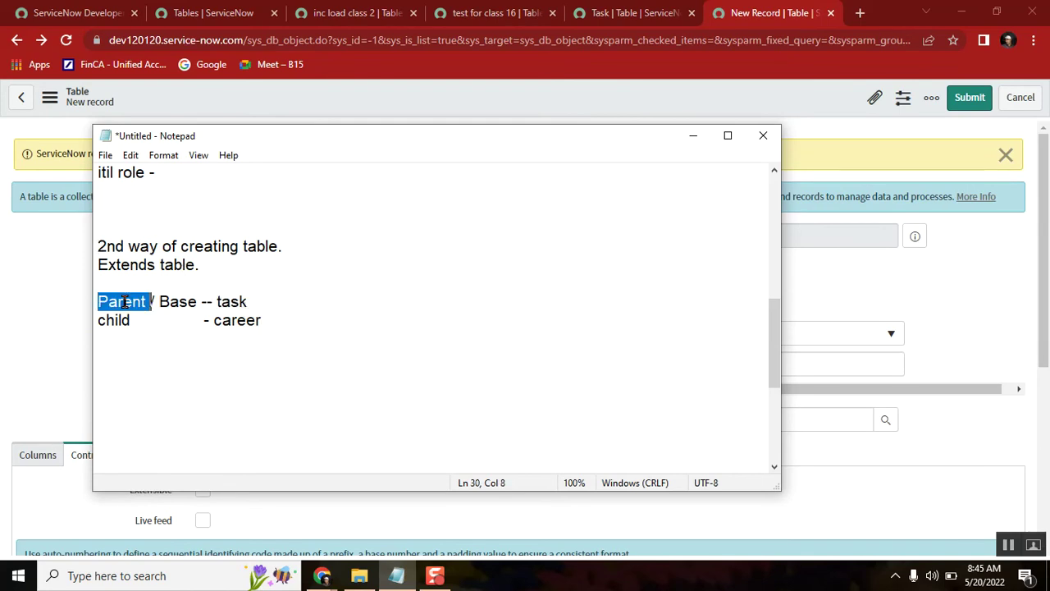
double_click(117, 321)
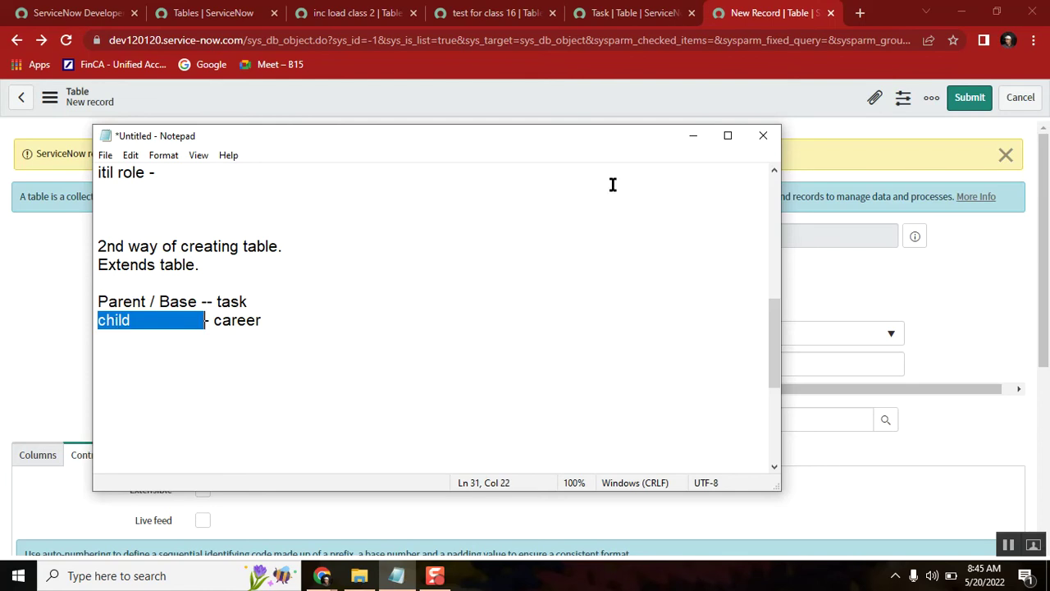
left_click_drag(538, 130, 796, 195)
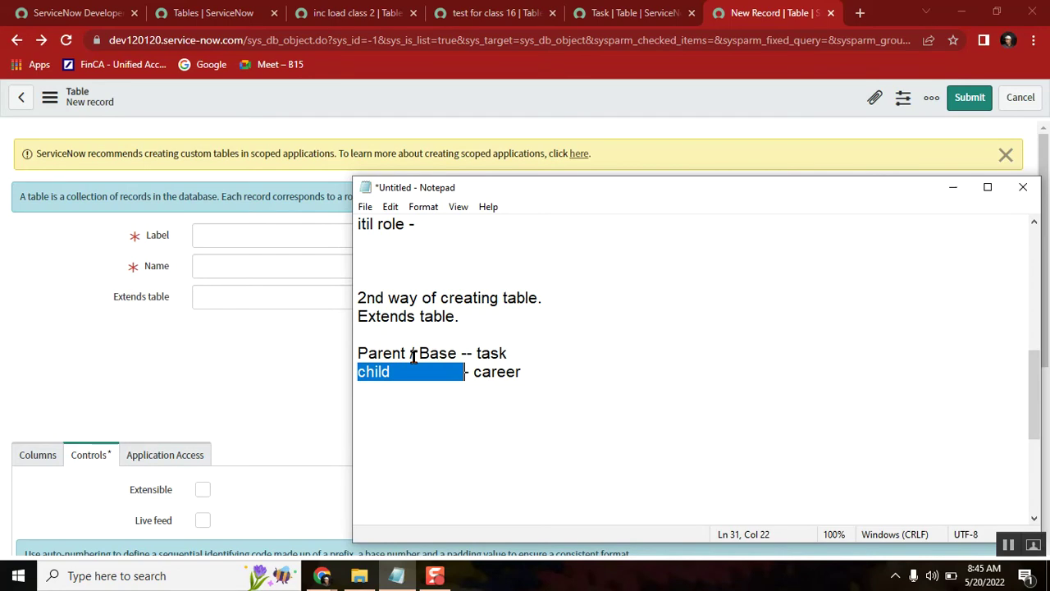
Step: Return to the browser and close the new table record and the Task table record
left_click(156, 364)
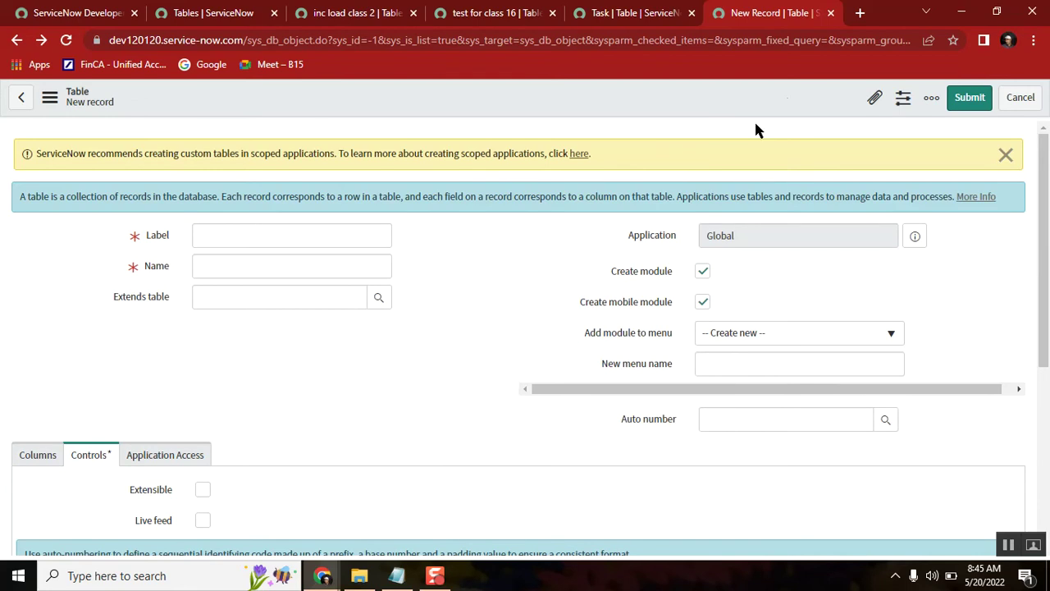
left_click(830, 13)
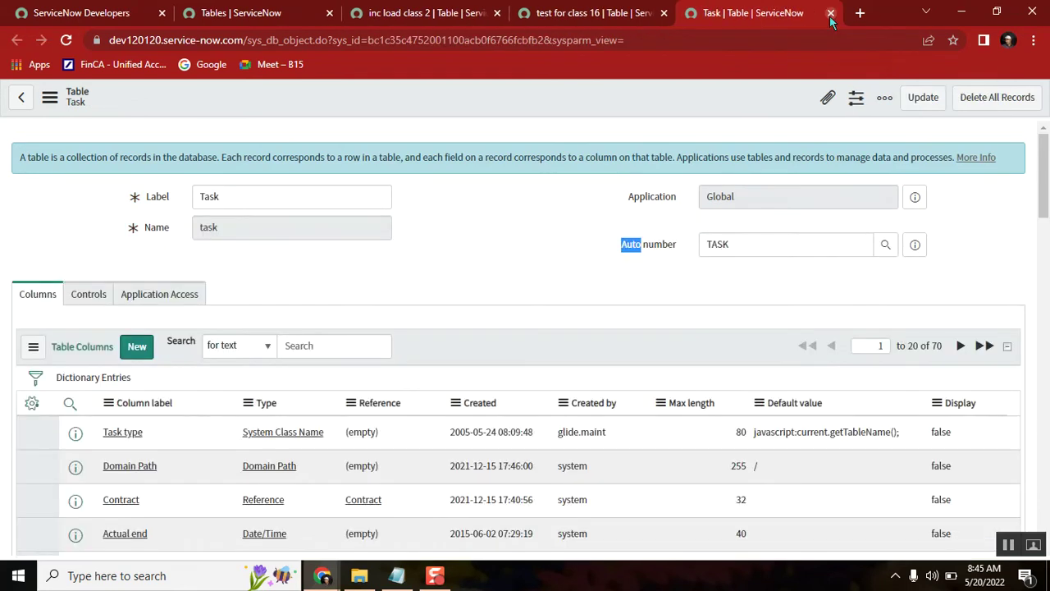
left_click(830, 14)
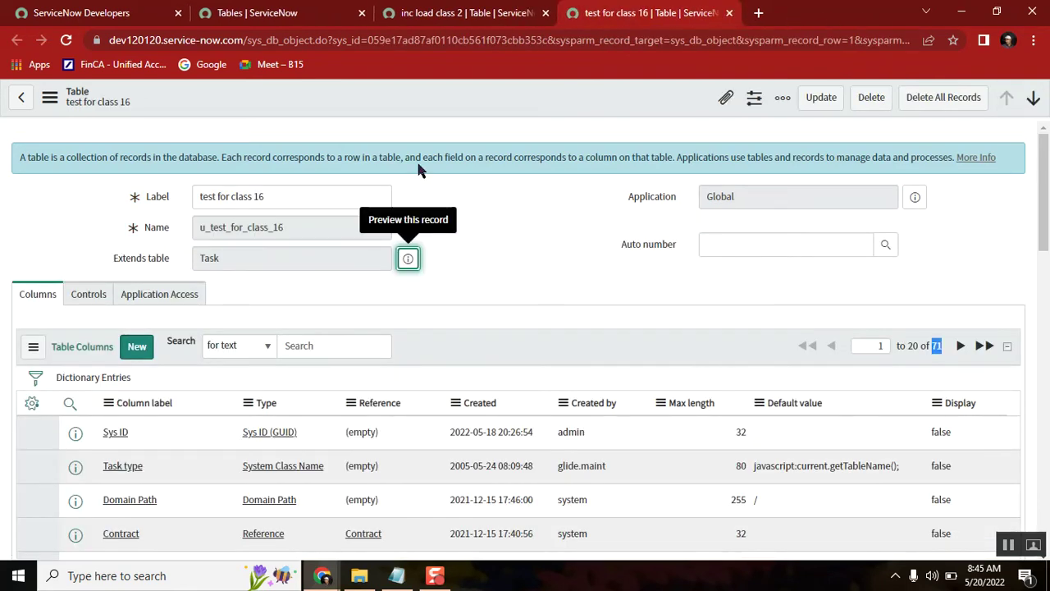
Step: From the Tables page, open the full incident list using incident.list in the navigator
left_click(279, 14)
left_click(106, 137)
type("inc")
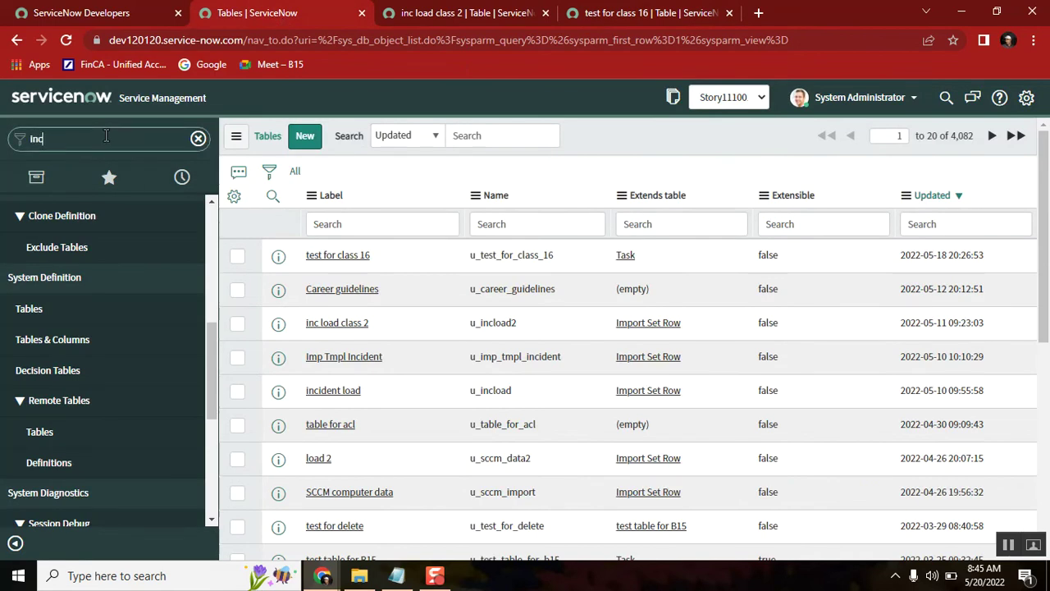
type("ident.l")
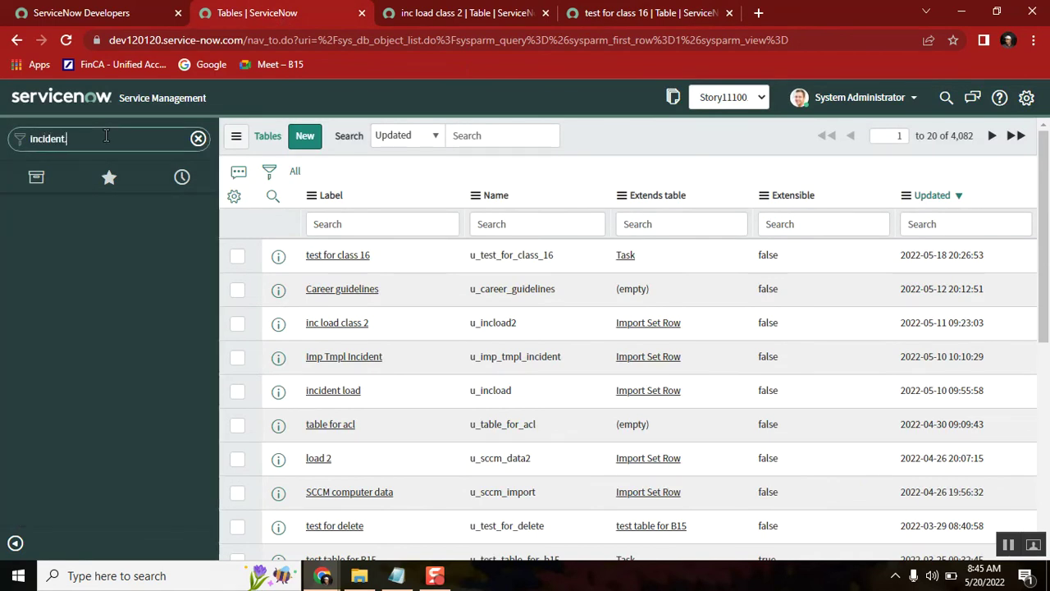
type("ist")
key("Return")
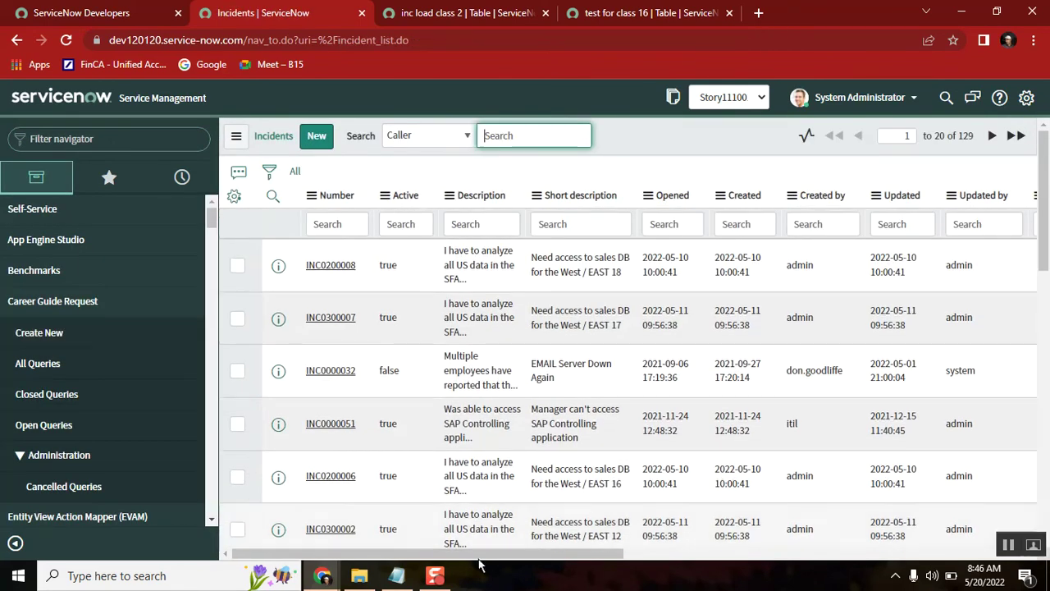
Step: Switch to the Notepad notes and review the "Extends table." and child lines
left_click(396, 575)
left_click(418, 293)
left_click(493, 310)
double_click(382, 316)
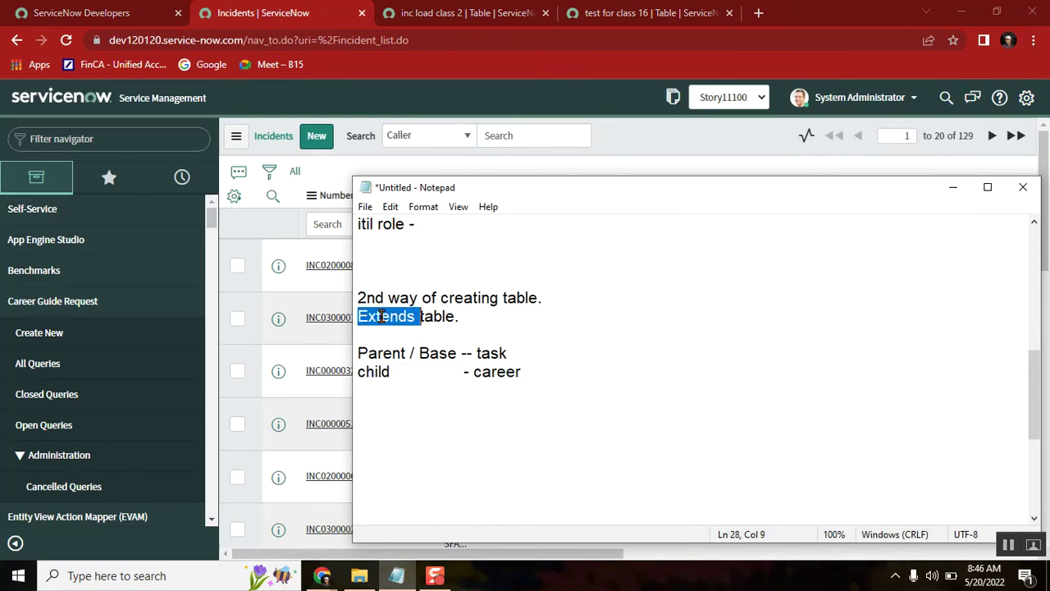
double_click(382, 371)
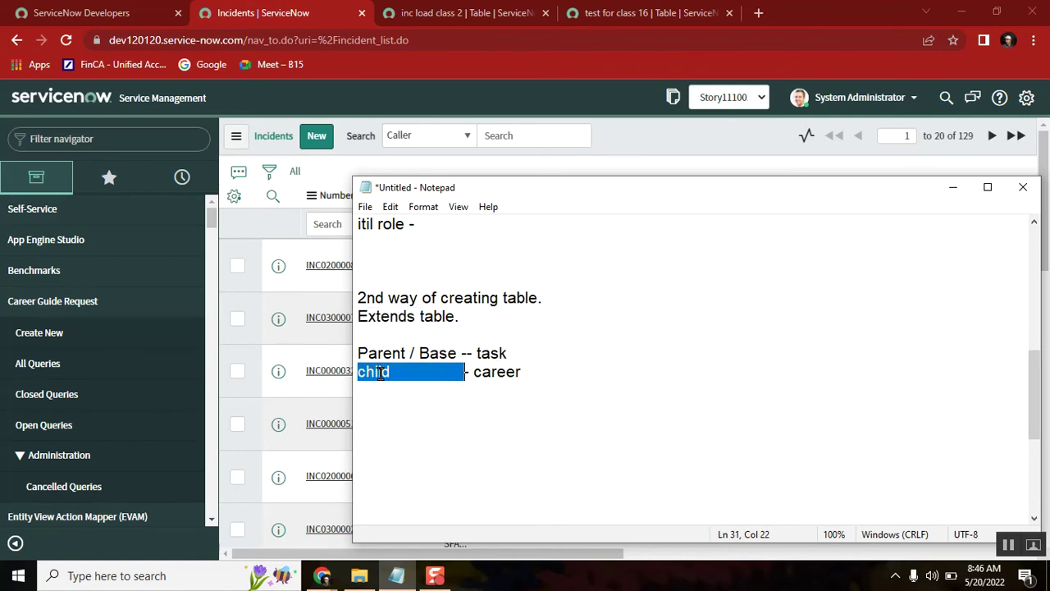
Step: Return to the incident list and open the record of incident INC0200008
left_click(624, 122)
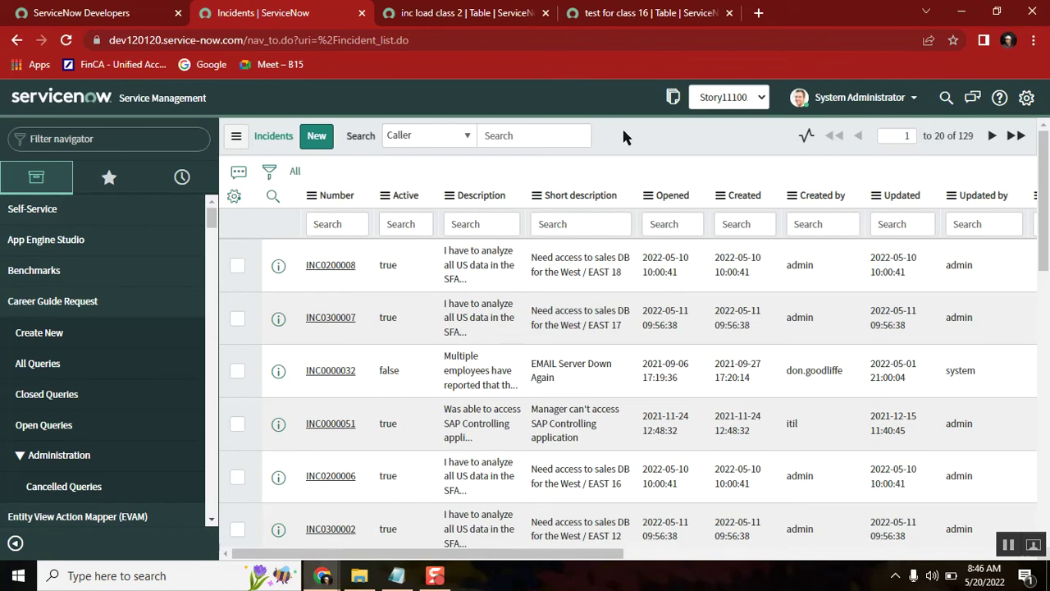
left_click(351, 264)
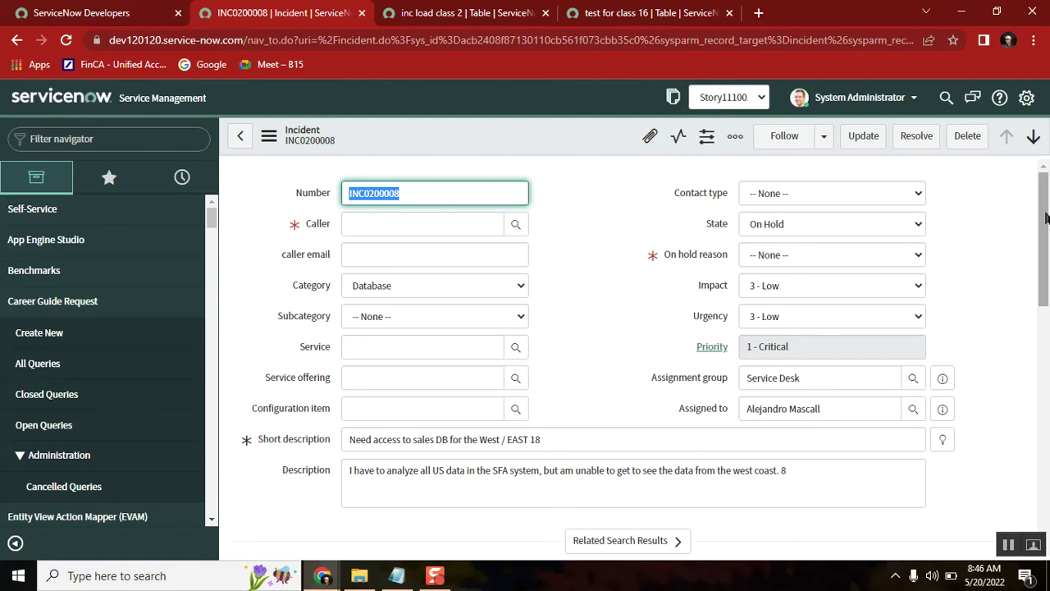
mouse_move(1045, 217)
left_mouse_down()
mouse_move(1046, 250)
mouse_move(1046, 218)
left_mouse_up()
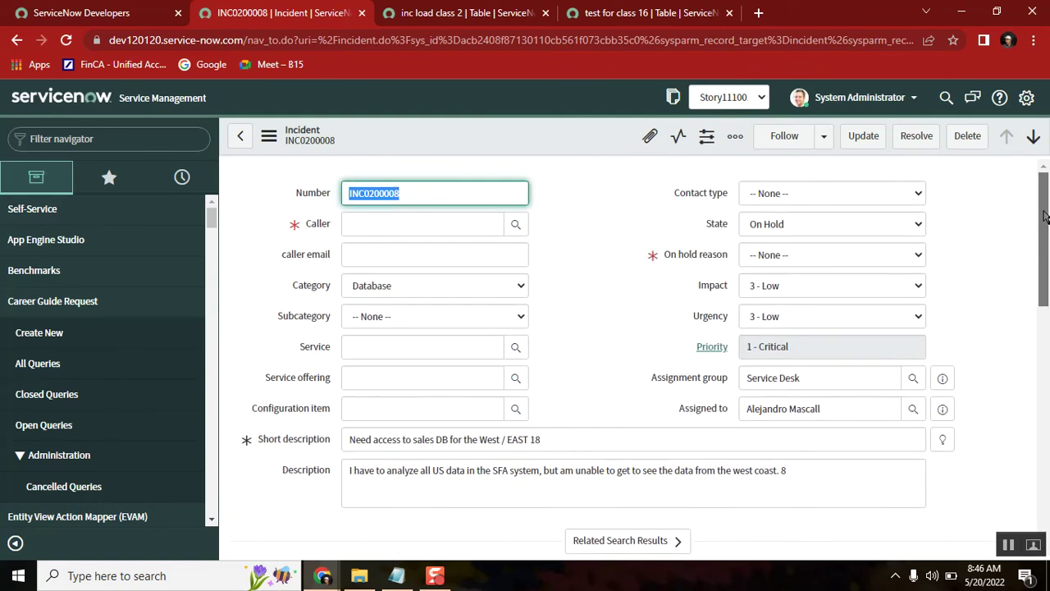
Step: In the Notepad notes, add a "#Req:" heading below the child line, separated by a blank line
left_click(396, 575)
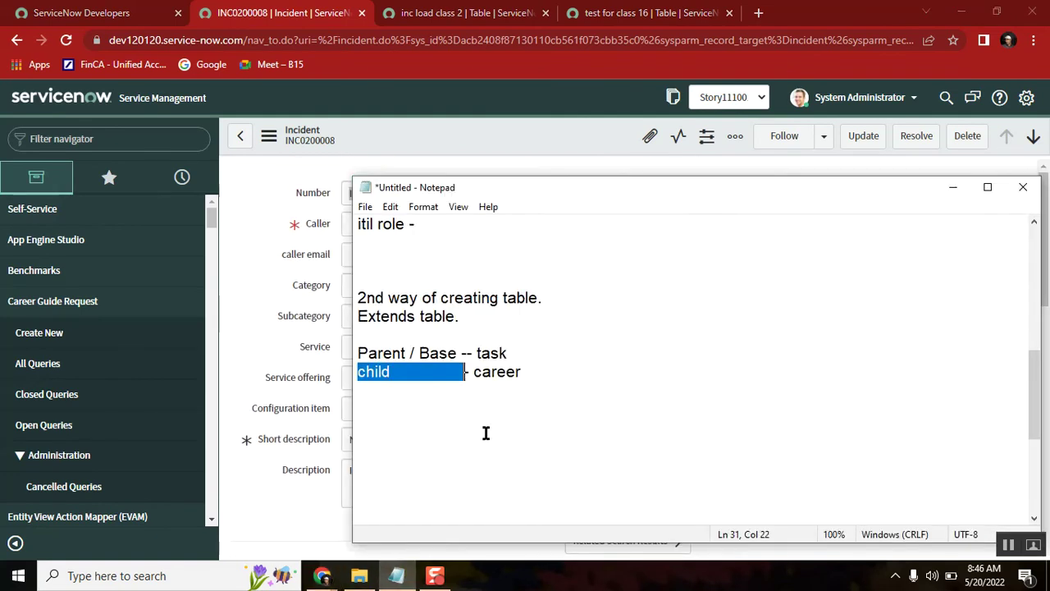
left_click(542, 371)
key("Return")
key("Return")
type("chan")
key("BackSpace")
key("BackSpace")
key("BackSpace")
key("BackSpace")
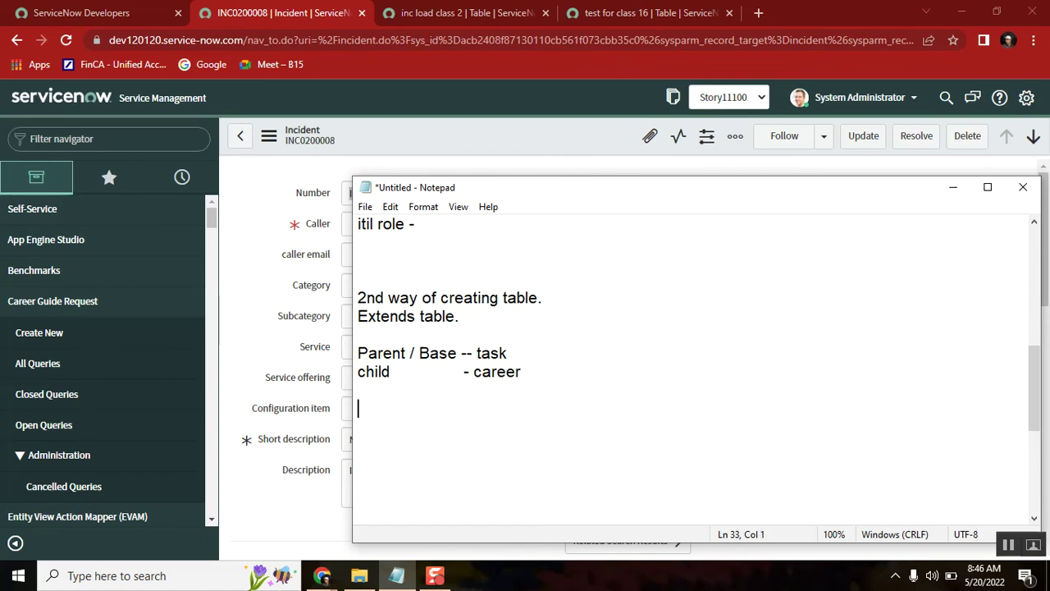
type("#Req:")
key("Return")
Step: Start the requirement text under the "#Req:" heading with "change the"
type("change t")
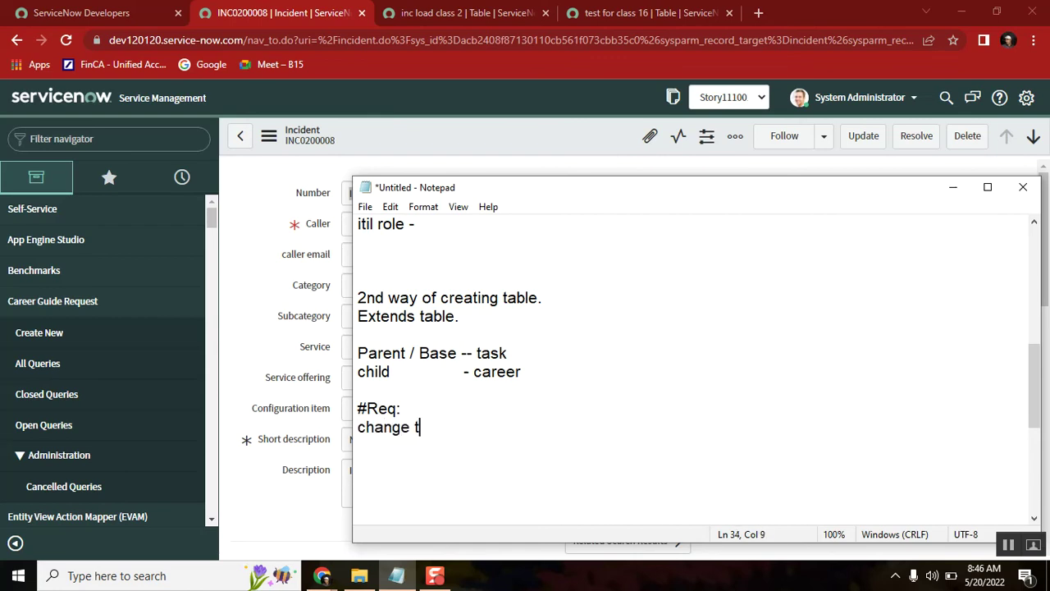
type("he lable nae")
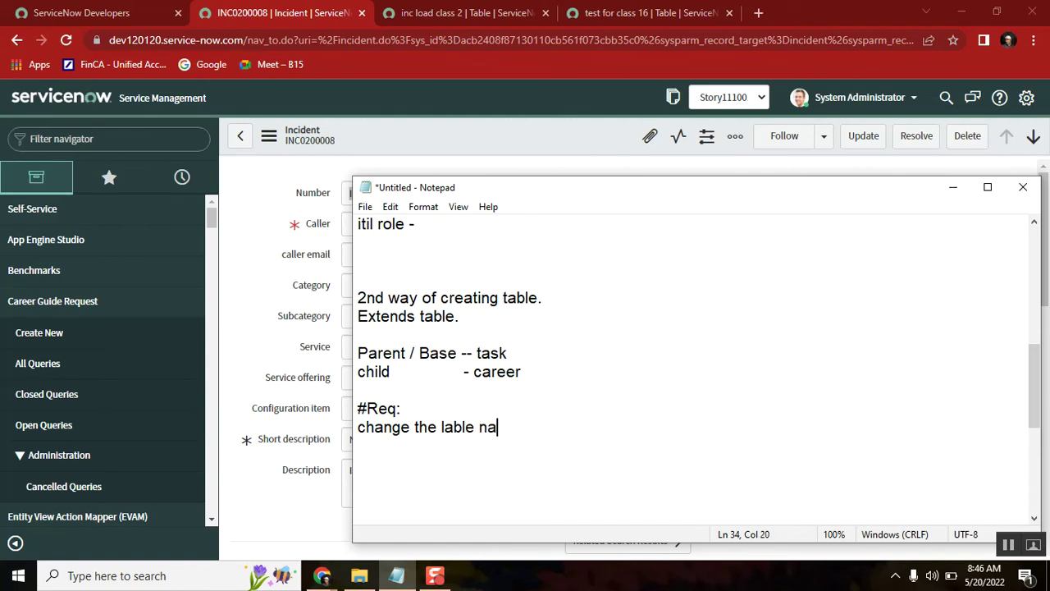
key("BackSpace")
key("BackSpace")
key("BackSpace")
key("BackSpace")
key("BackSpace")
key("BackSpace")
key("BackSpace")
key("BackSpace")
key("BackSpace")
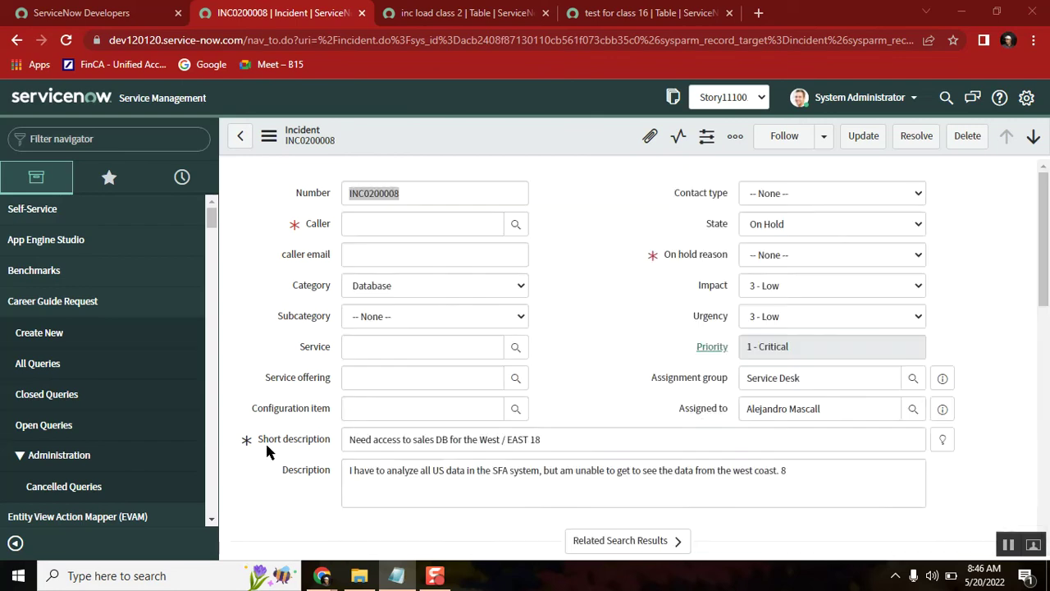
Step: Check the Short description field on the incident form, then continue the Notepad requirement line with "short description (name"
left_click(265, 440)
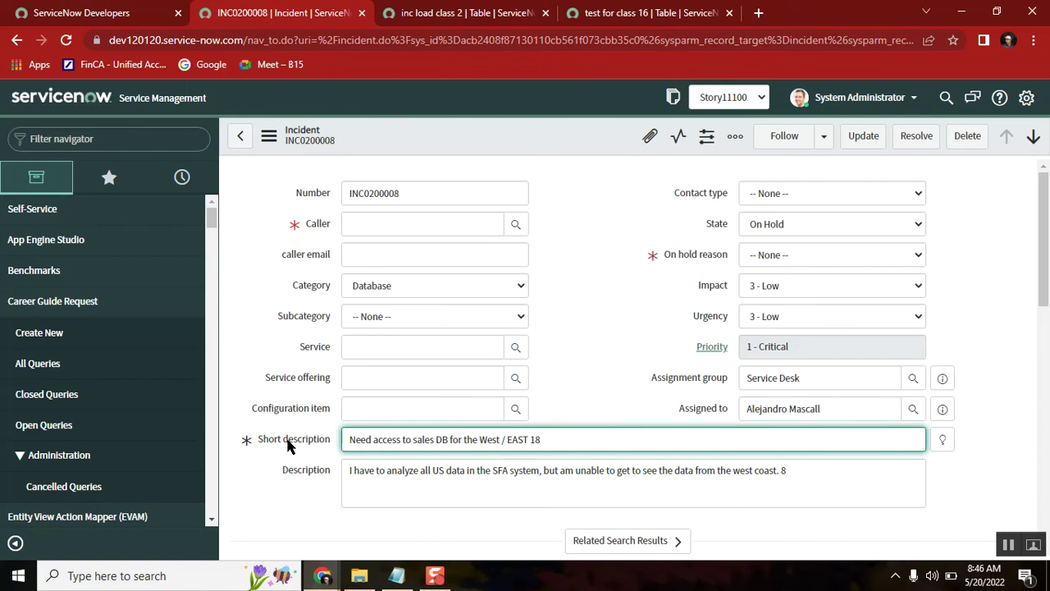
left_click(397, 575)
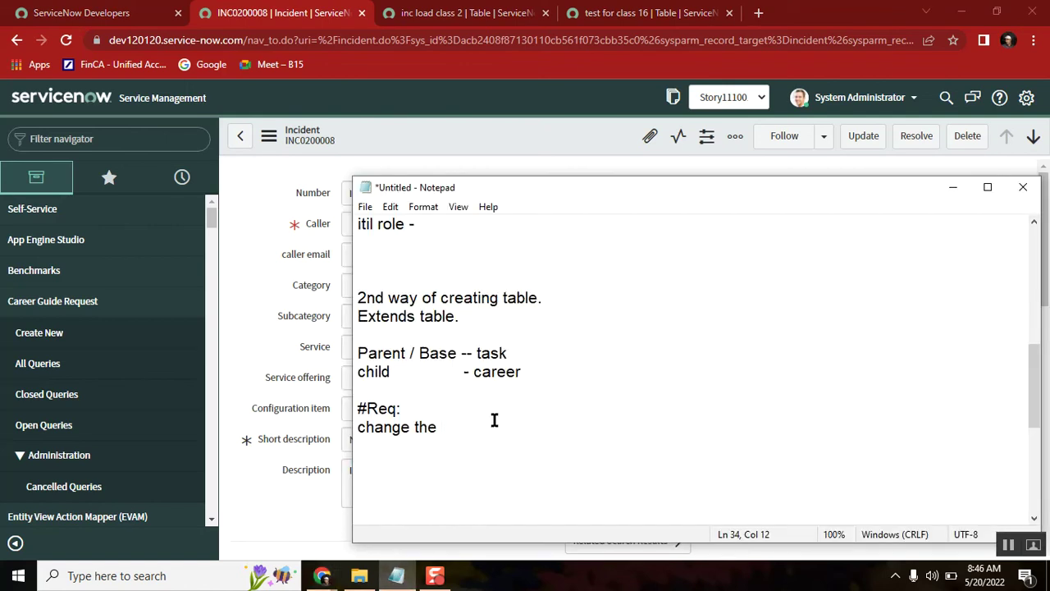
type("short des")
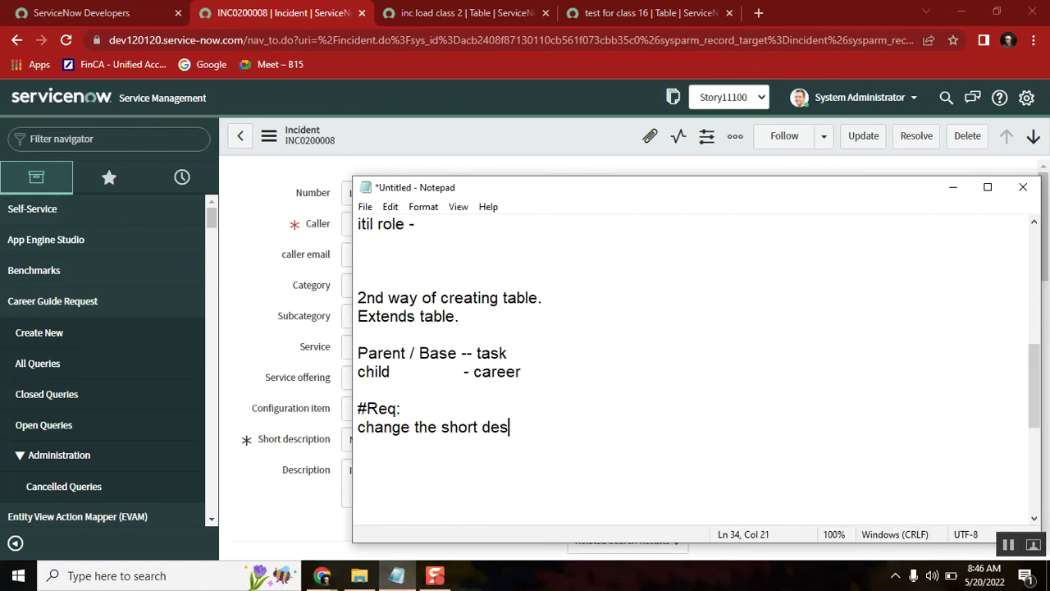
type("cription (")
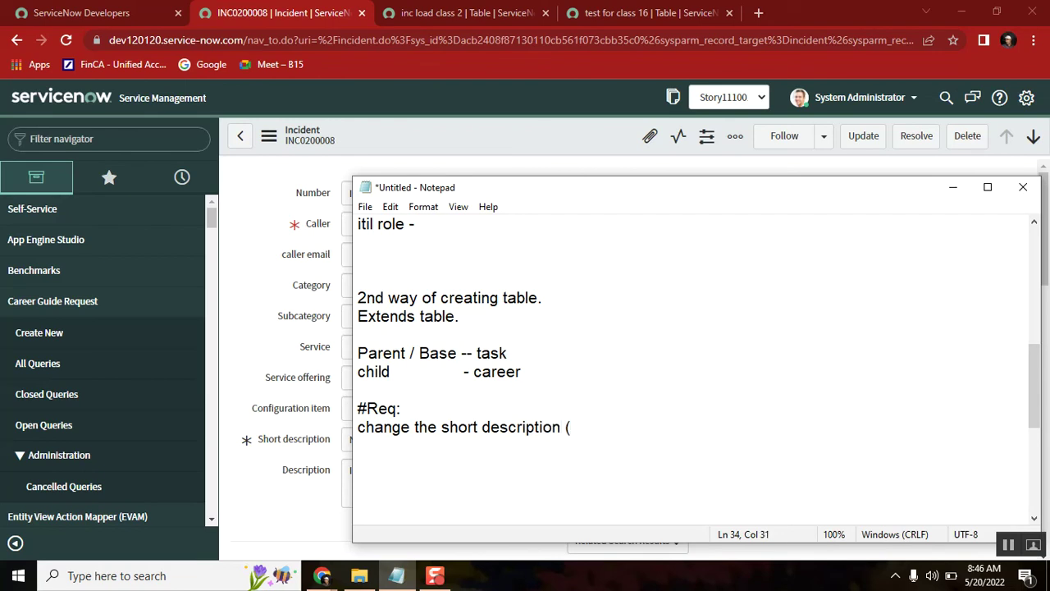
type("name")
Step: Open the dictionary entry of the incident's Short description field, examine its table, column label and column name, and return to the incident
left_click(294, 445)
right_click(294, 445)
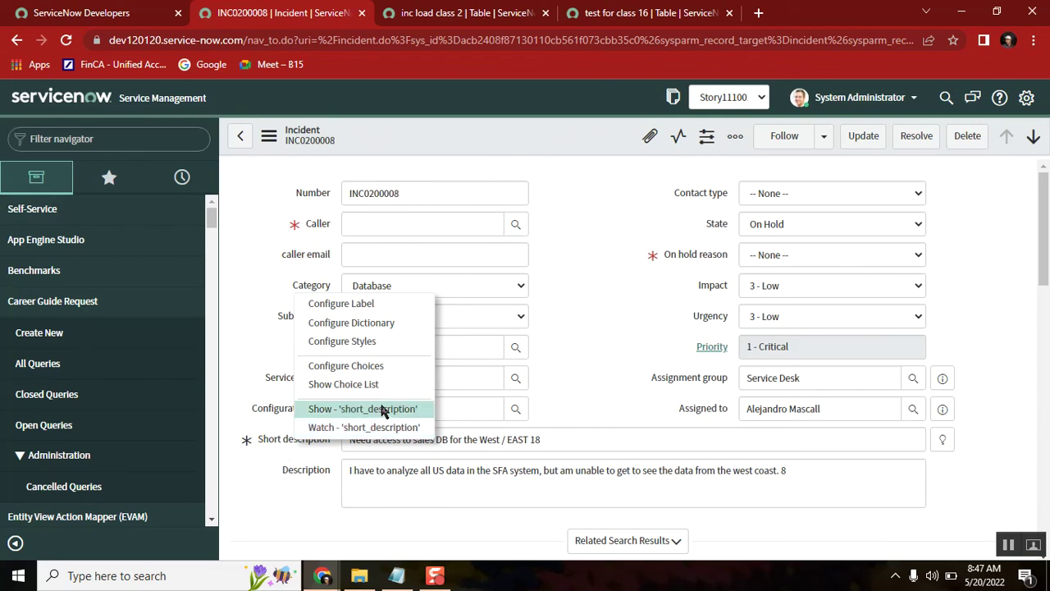
left_click(396, 322)
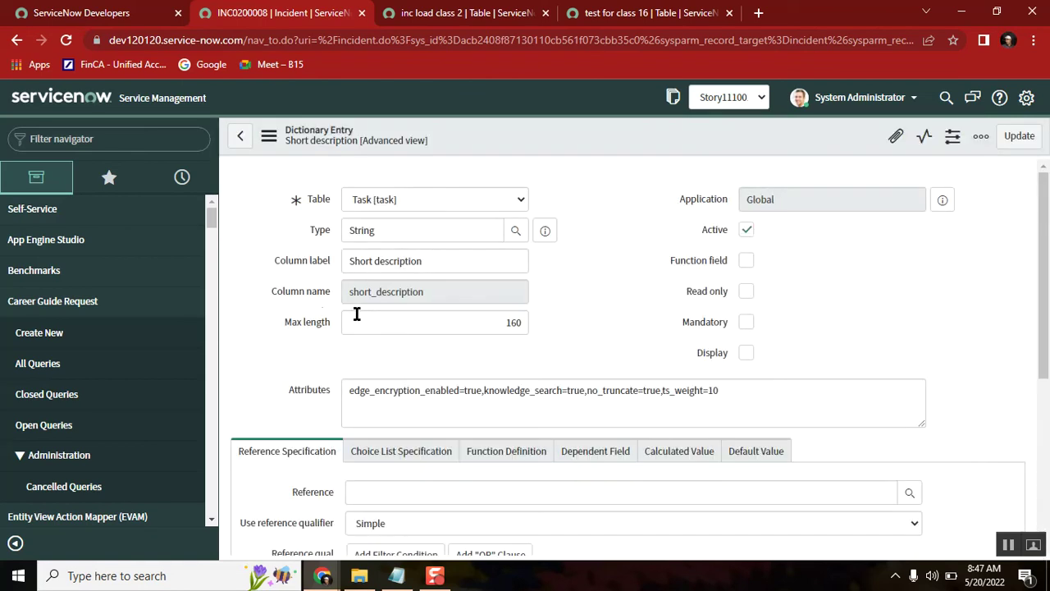
left_click(391, 264)
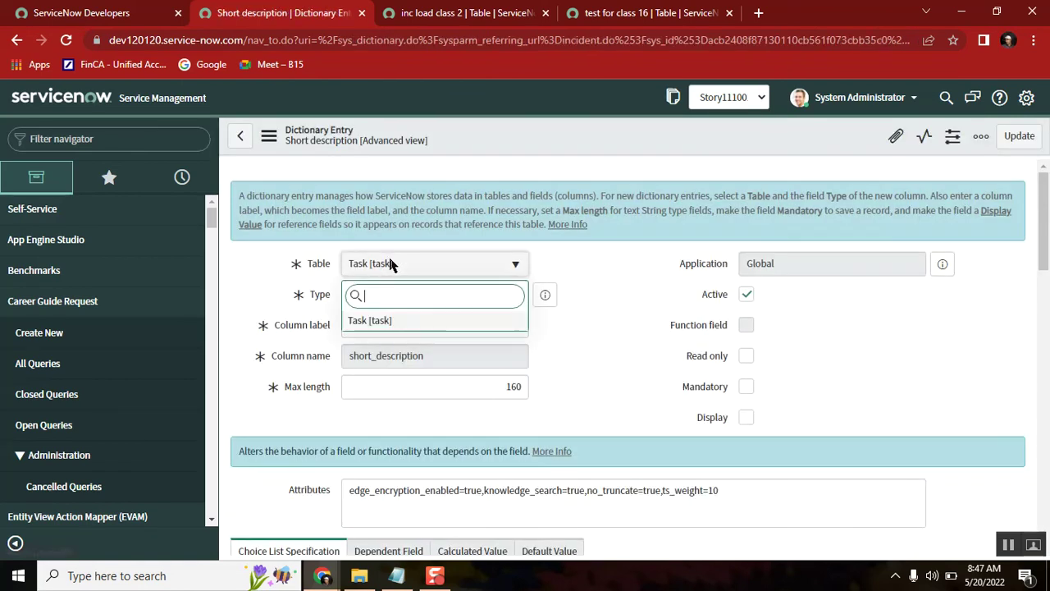
left_click(275, 332)
double_click(382, 327)
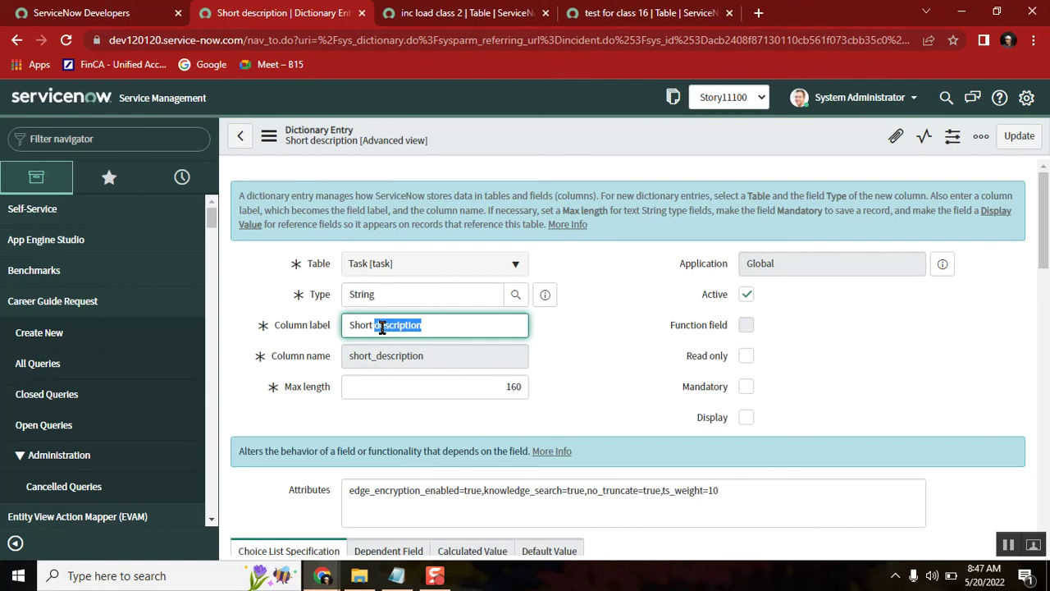
double_click(359, 358)
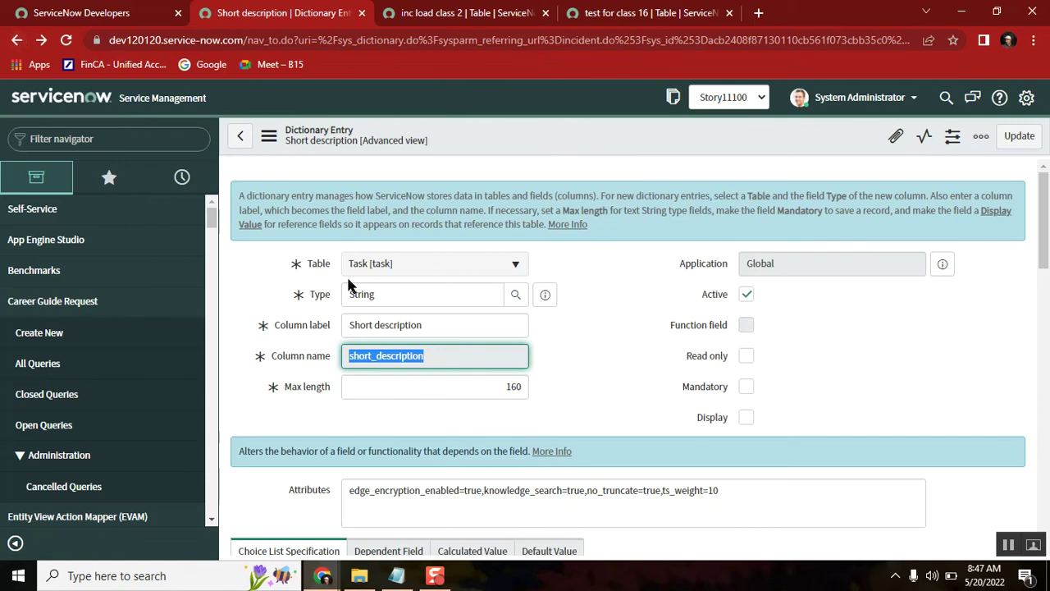
key("alt+Left")
Step: In the Notepad requirement, replace "name" with "lable to incident scription) and make it non mandatory"
left_click(397, 575)
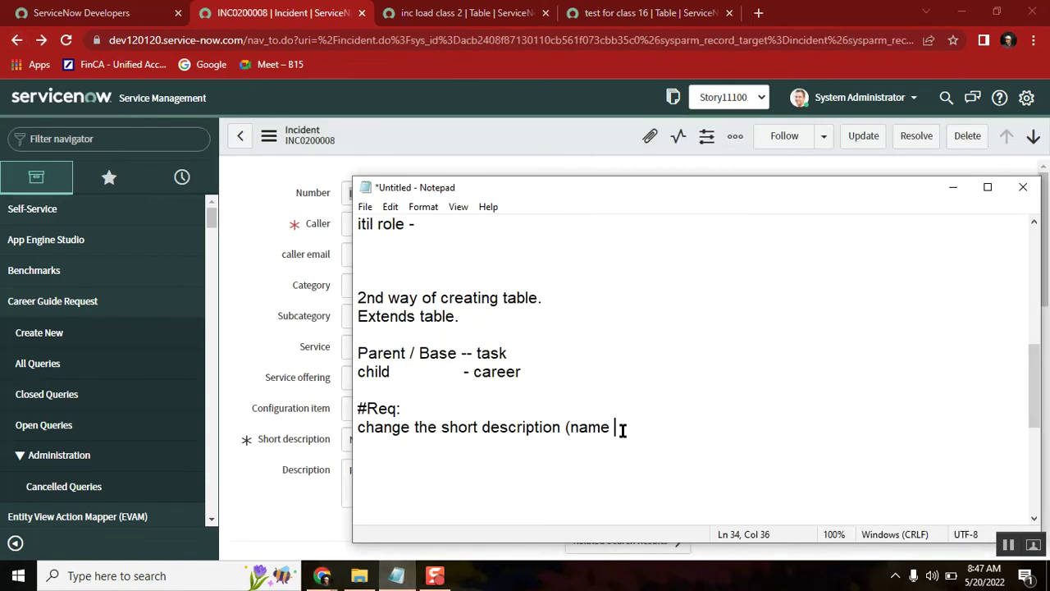
key("BackSpace")
key("BackSpace")
key("BackSpace")
key("BackSpace")
key("BackSpace")
type("lable to incident scription")
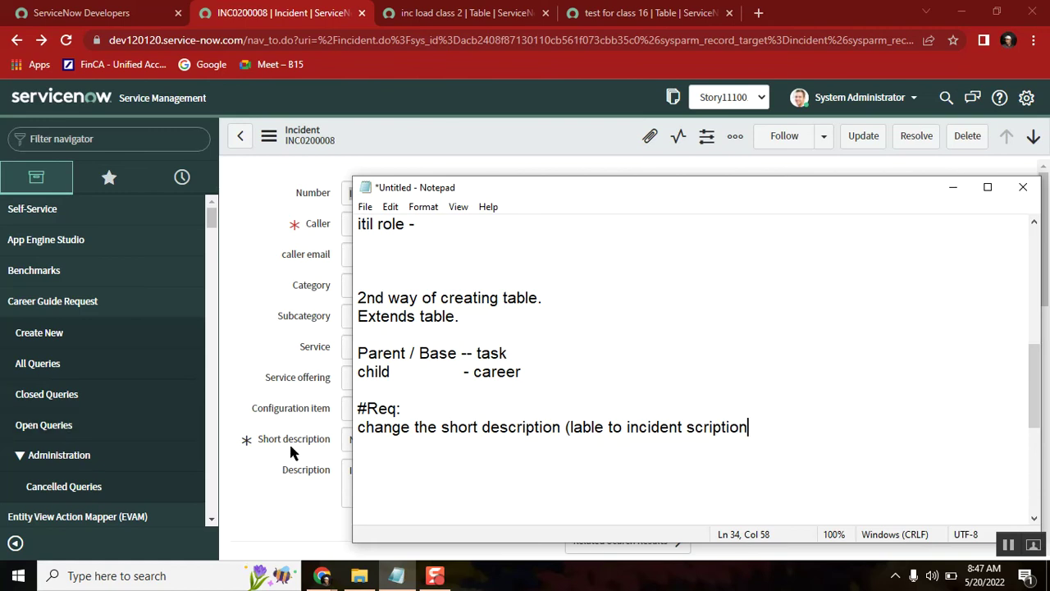
type(") and make it not")
key("BackSpace")
key("BackSpace")
type("n mandatory")
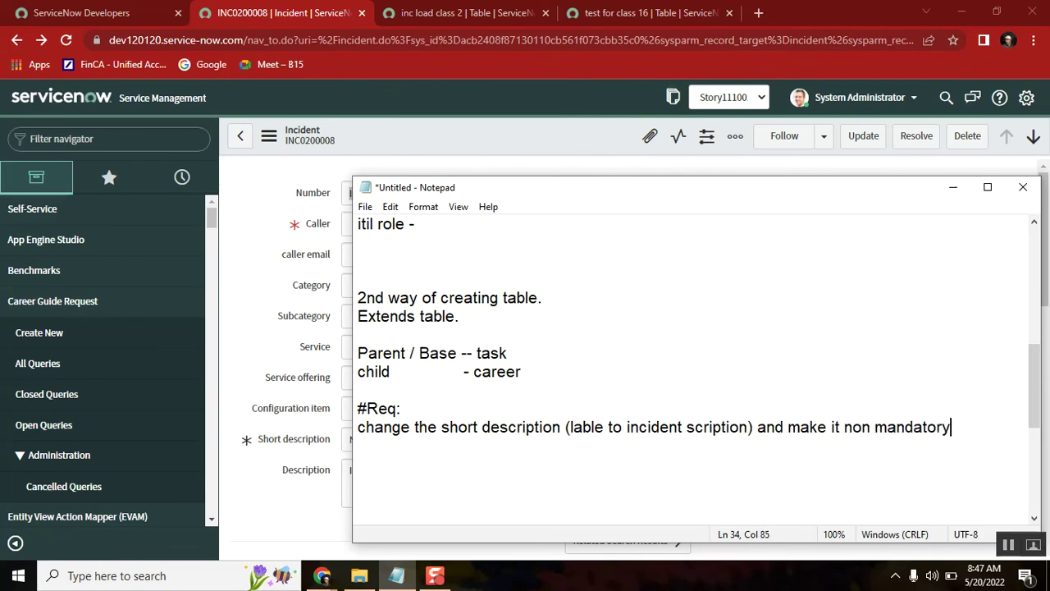
Step: Add a new line "max lengh to be 50." under the requirement
key("Return")
type("max")
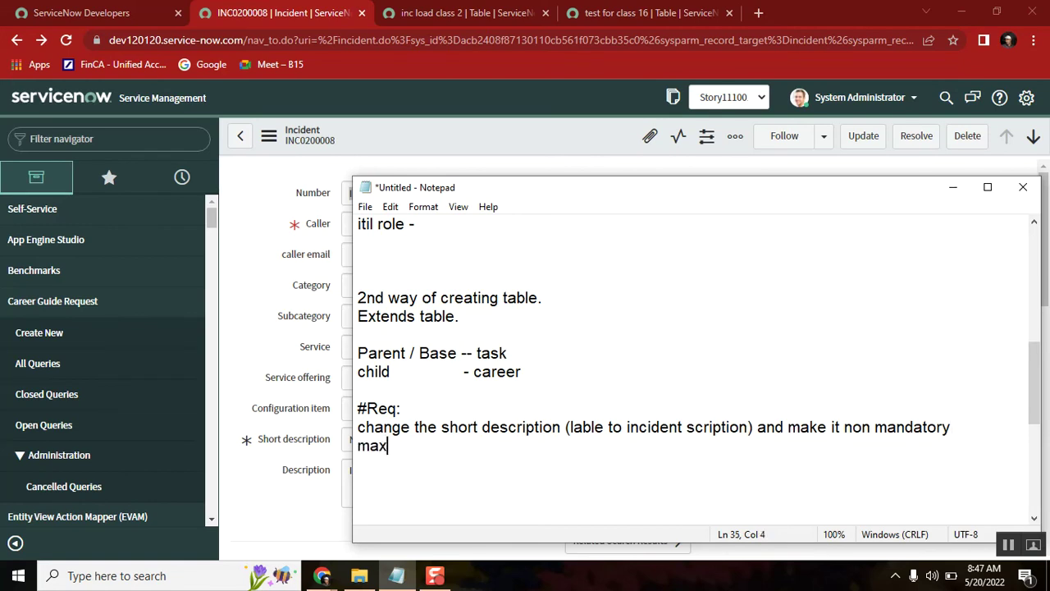
type(" lengh to be 50.")
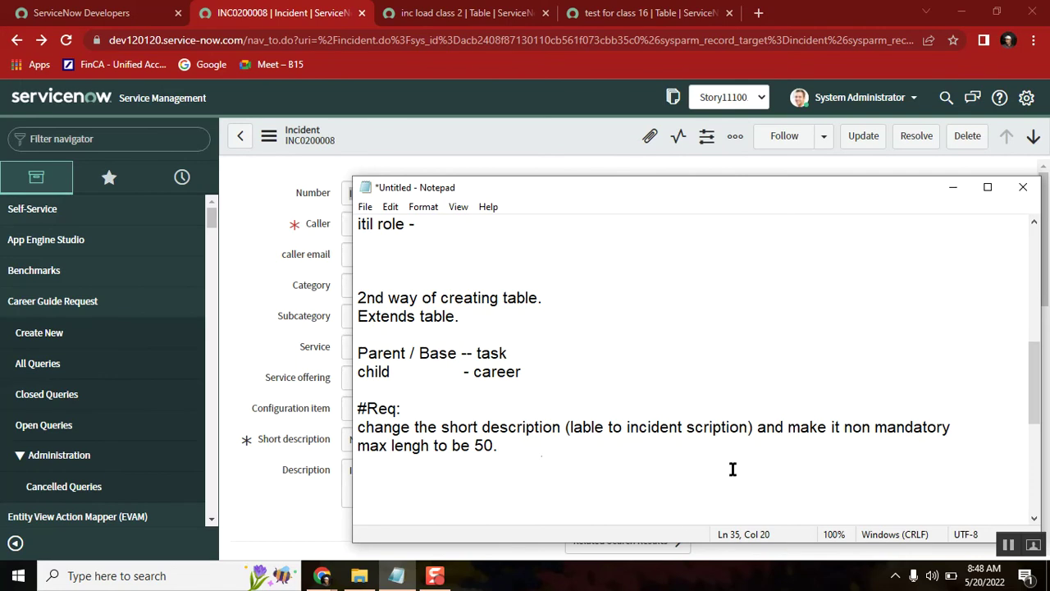
Step: Append "On incident tables" to the "#Req:" heading
double_click(413, 426)
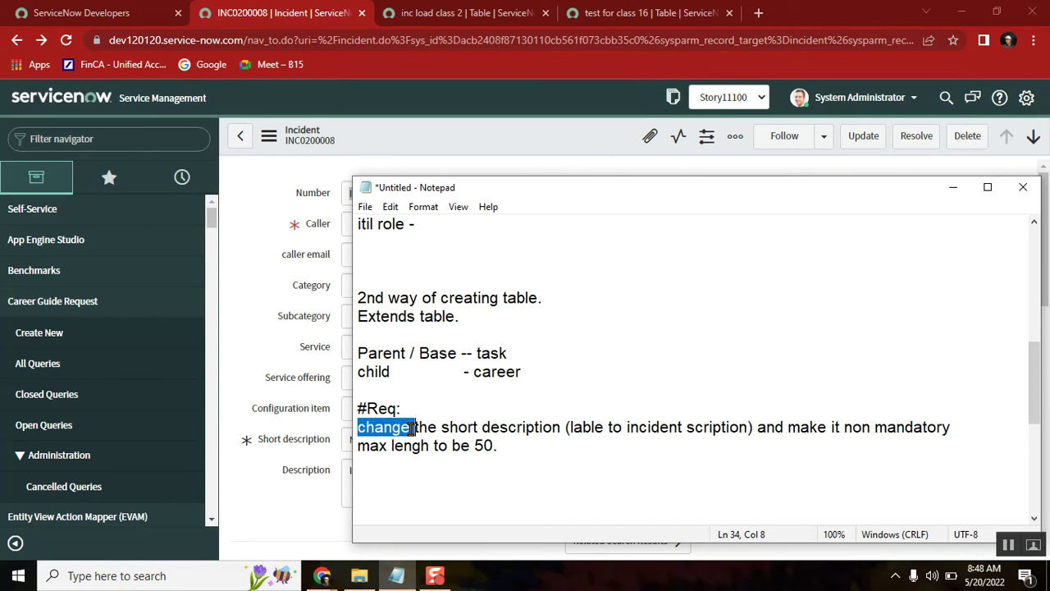
left_click(451, 401)
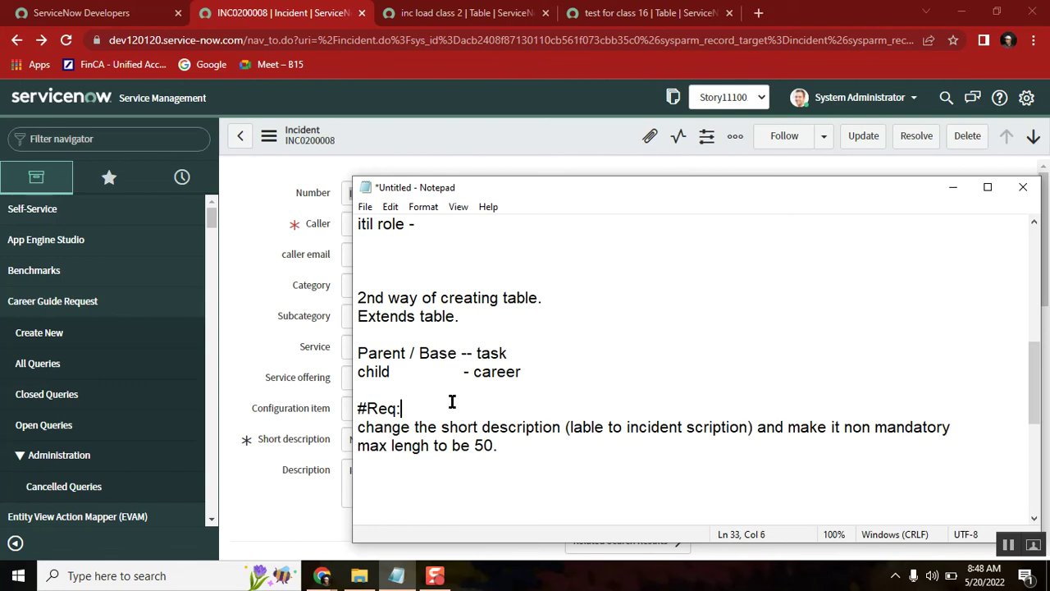
type("On incident tables")
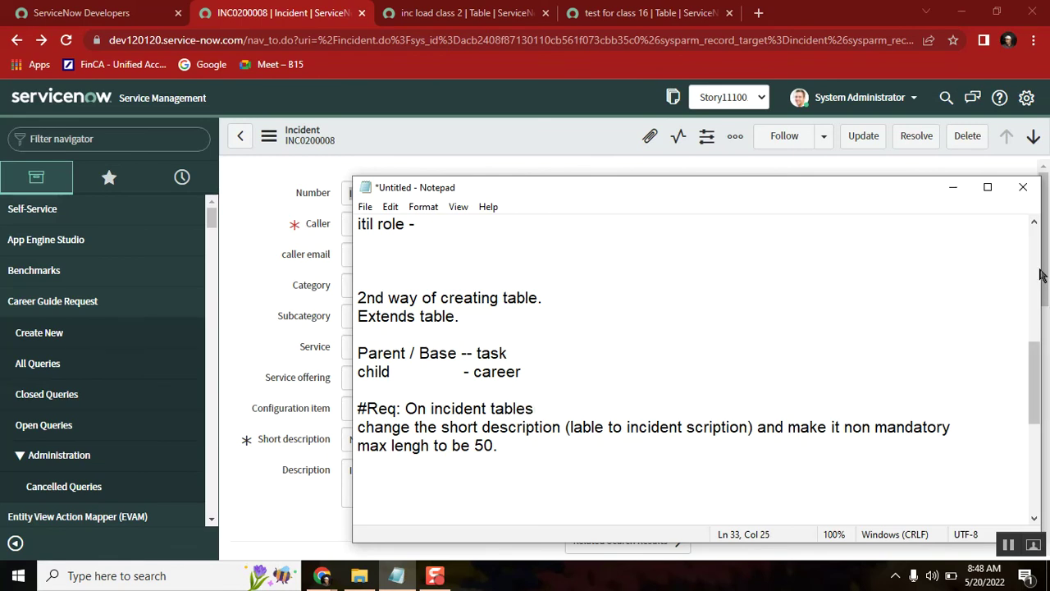
Step: Narrow the Notepad window and move it clear of the incident field labels, with the whole requirement in view
left_click_drag(1040, 268, 776, 270)
left_click_drag(599, 190, 758, 96)
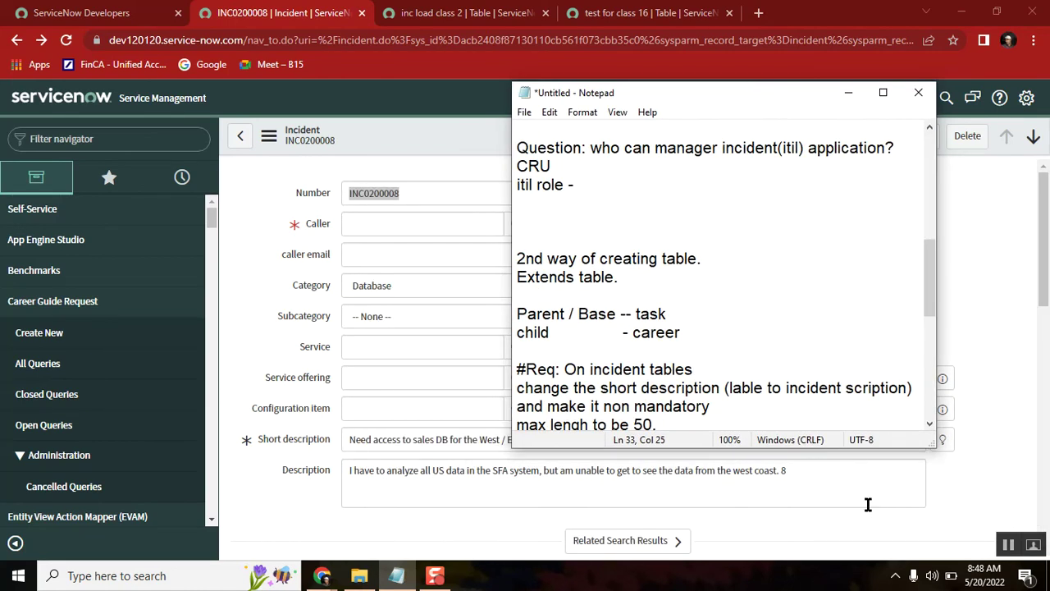
left_click_drag(930, 427, 930, 426)
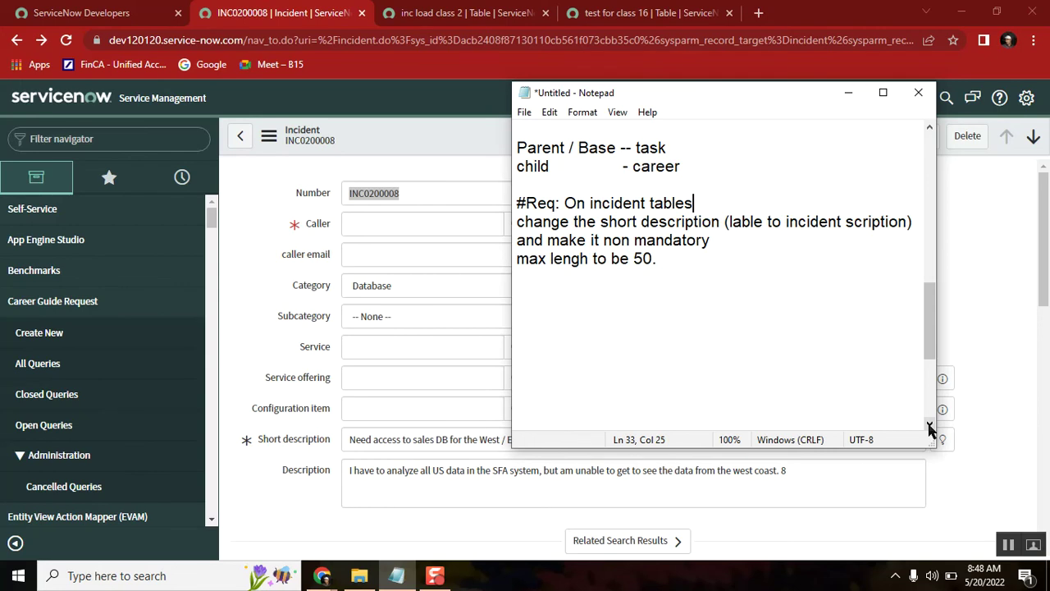
Step: Open the dictionary entry of the Short description field from the incident form
left_click(290, 443)
right_click(290, 443)
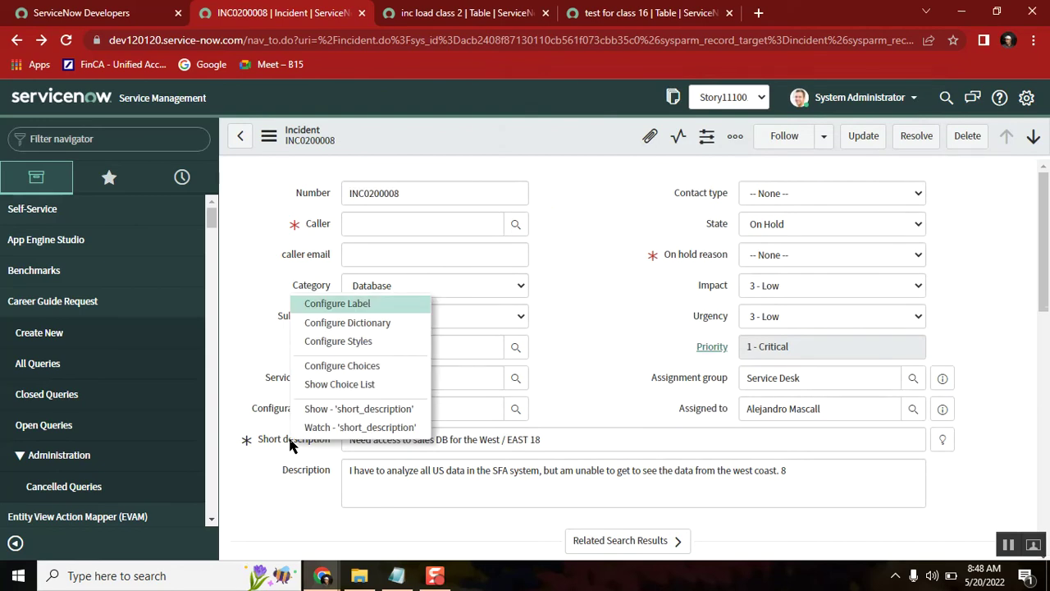
left_click(370, 324)
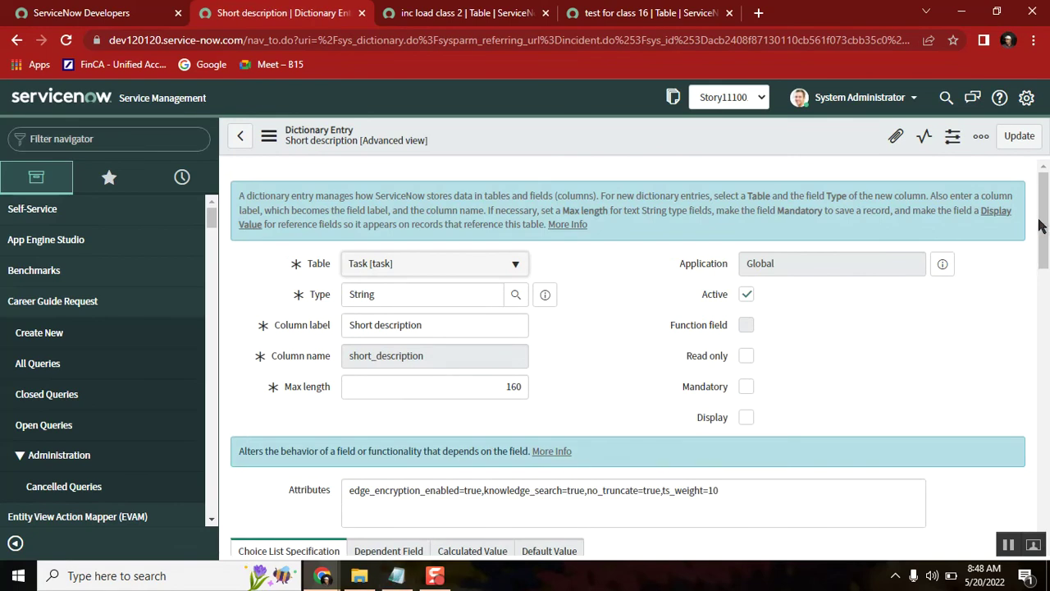
scroll(1035, 227, "down", 1)
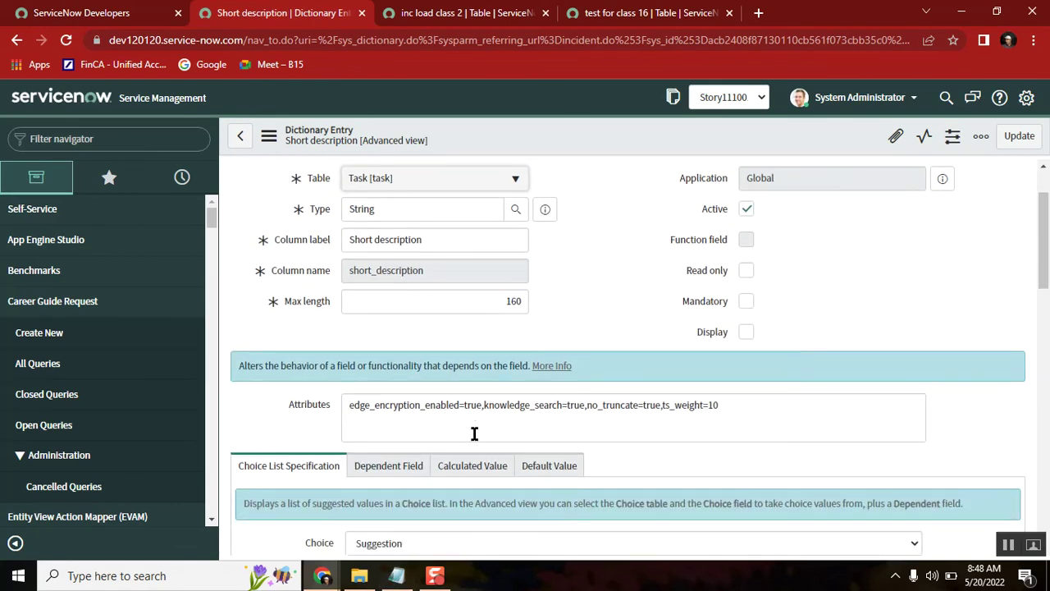
Step: Copy "incident scription" from the Notepad requirement and set it as the column label in the Short description dictionary entry
left_click(397, 575)
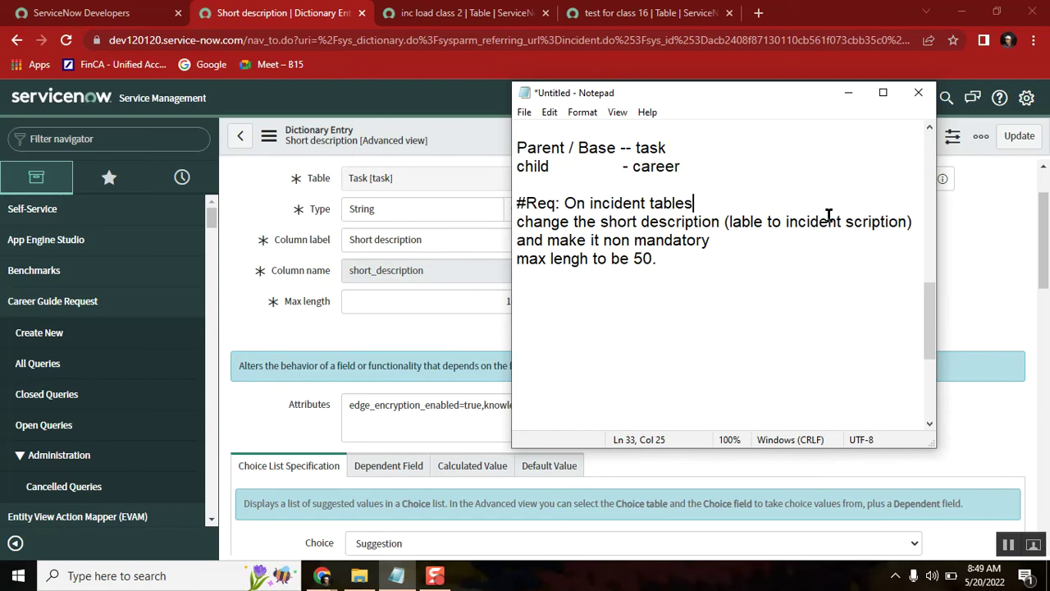
left_click_drag(908, 222, 785, 221)
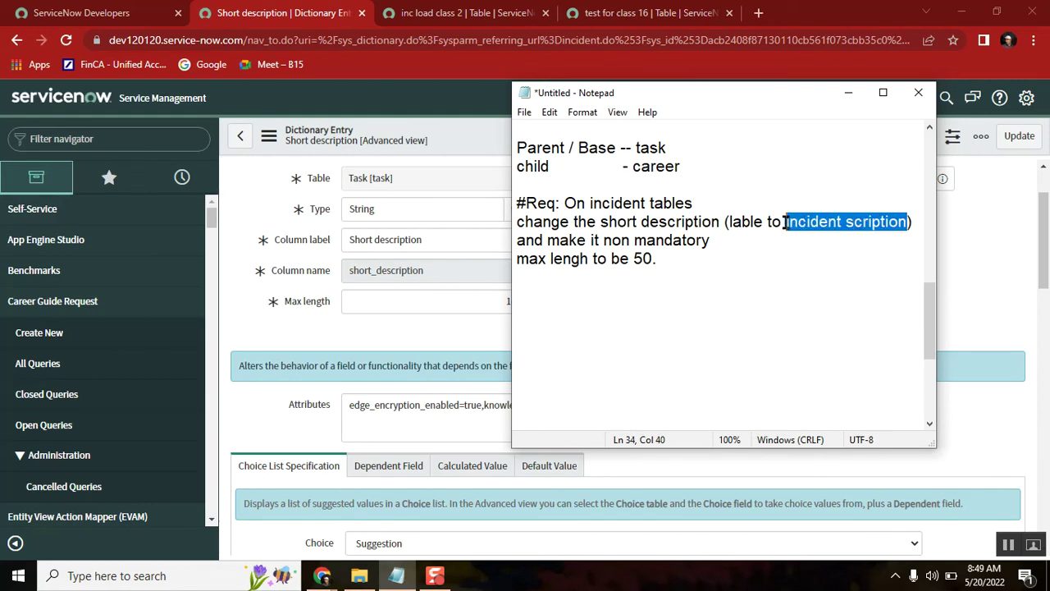
left_click(433, 239)
left_click_drag(433, 239, 299, 236)
type("incident scription")
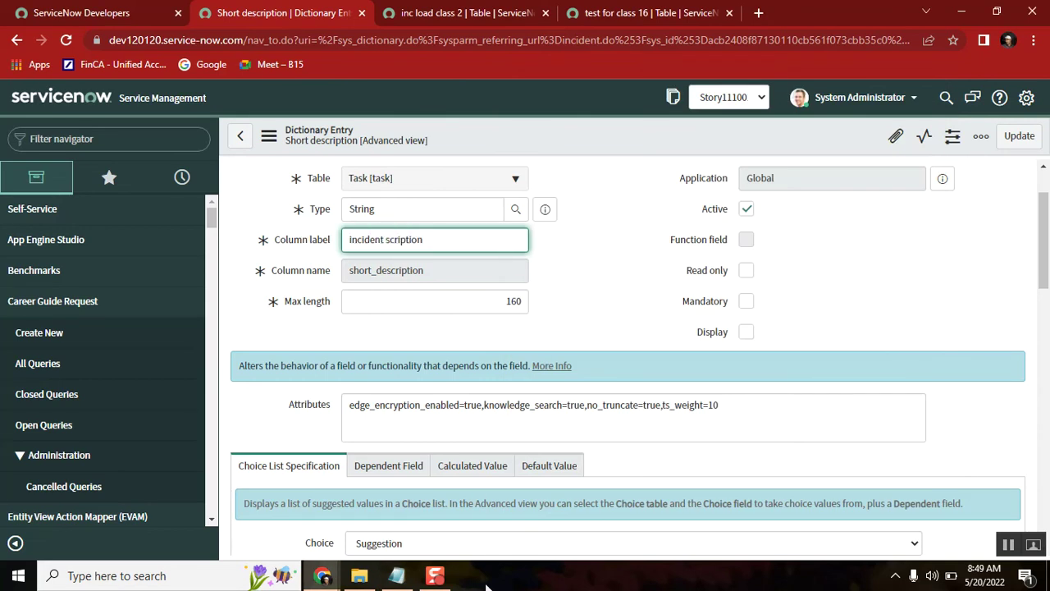
Step: Set the Short description field's max length to 50 and enable its Mandatory option
left_click(396, 575)
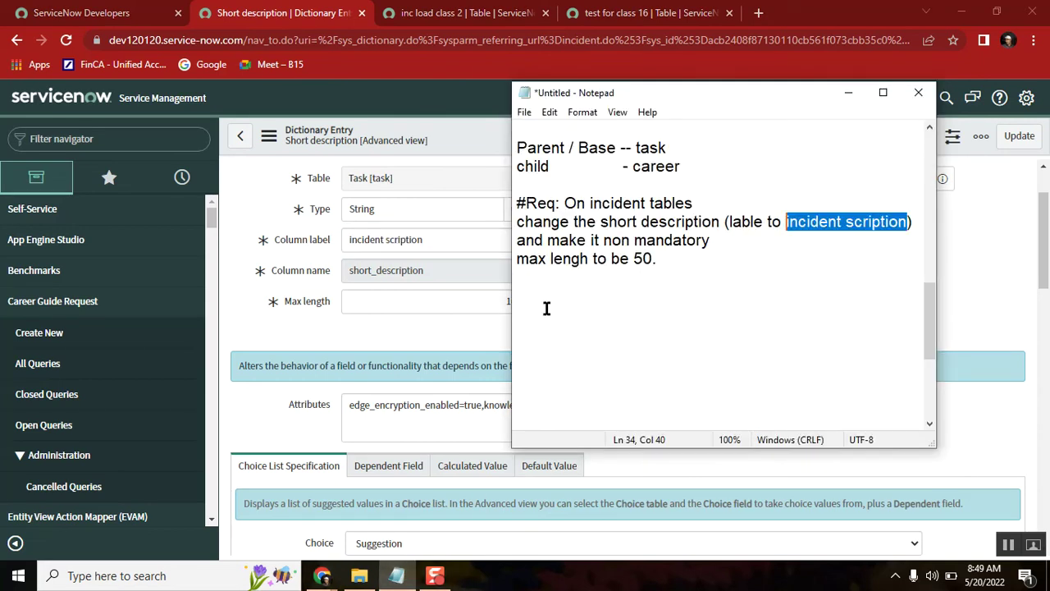
left_click(495, 300)
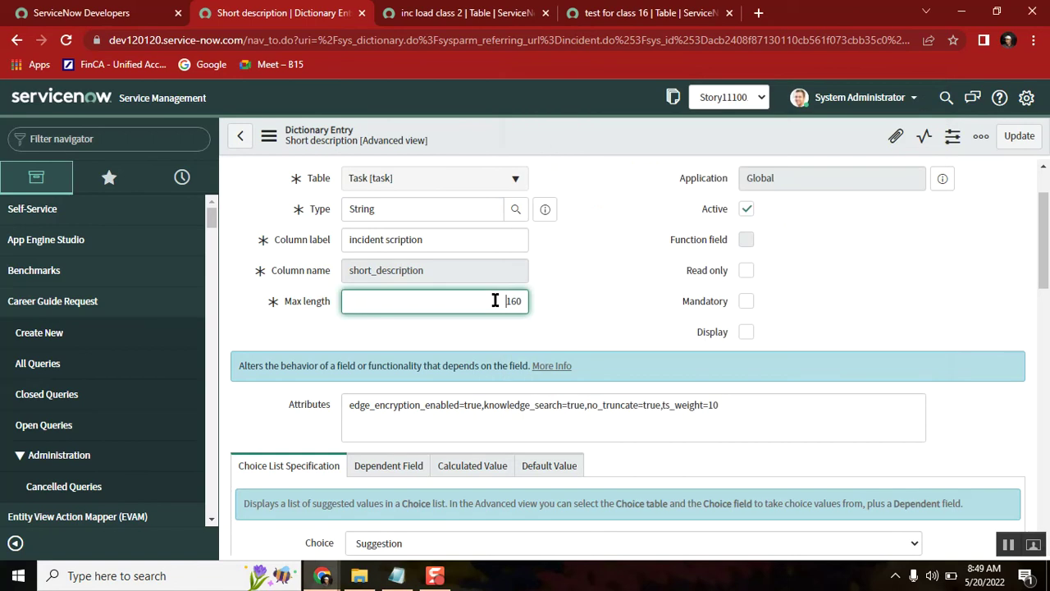
type("50")
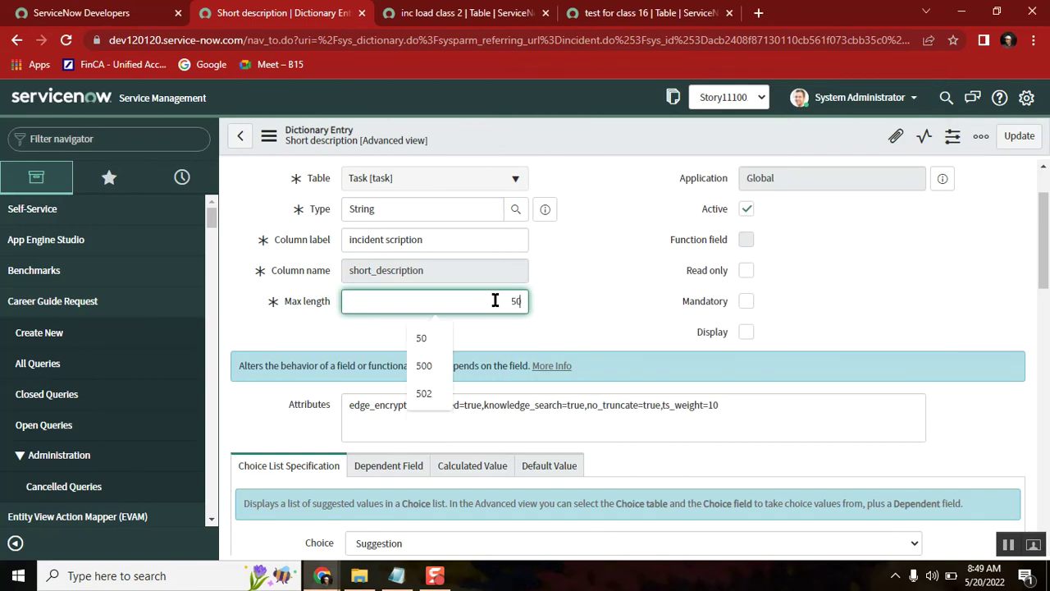
left_click(744, 302)
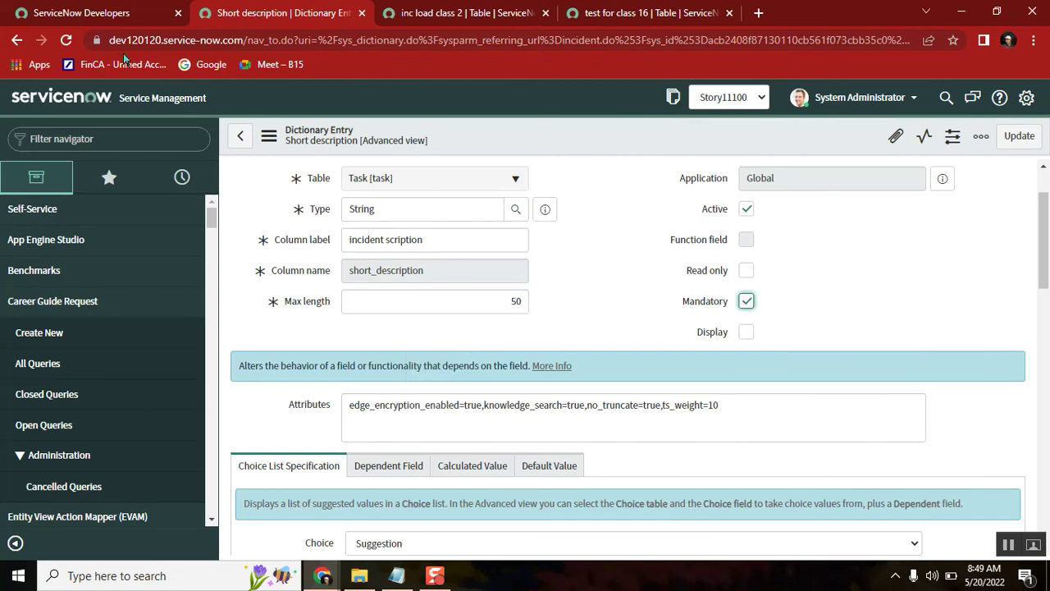
Step: Reload the Short description dictionary entry, discarding the unsaved label, length and mandatory changes
left_click(66, 39)
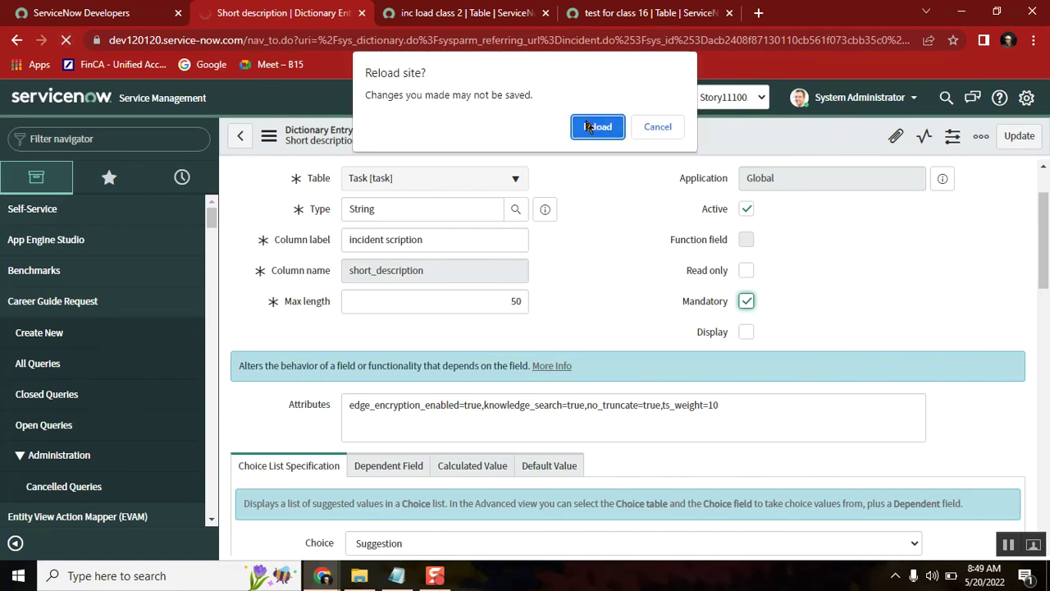
left_click(595, 126)
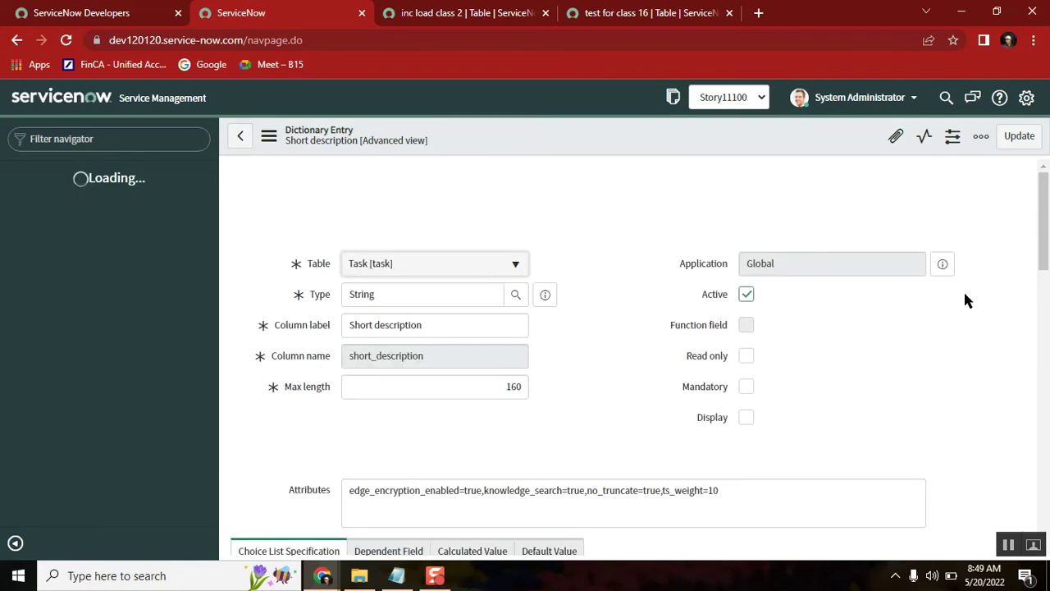
scroll(1046, 217, "down", 2)
scroll(1047, 217, "up", 1)
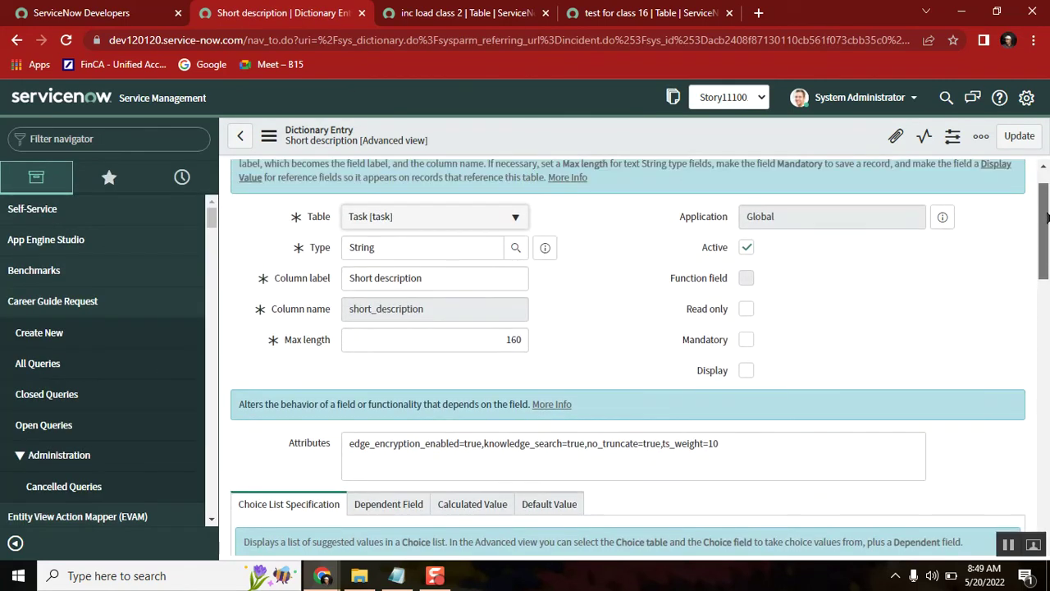
Step: Try to save the Short description dictionary entry on the Task table with a max length of 25
left_click(517, 347)
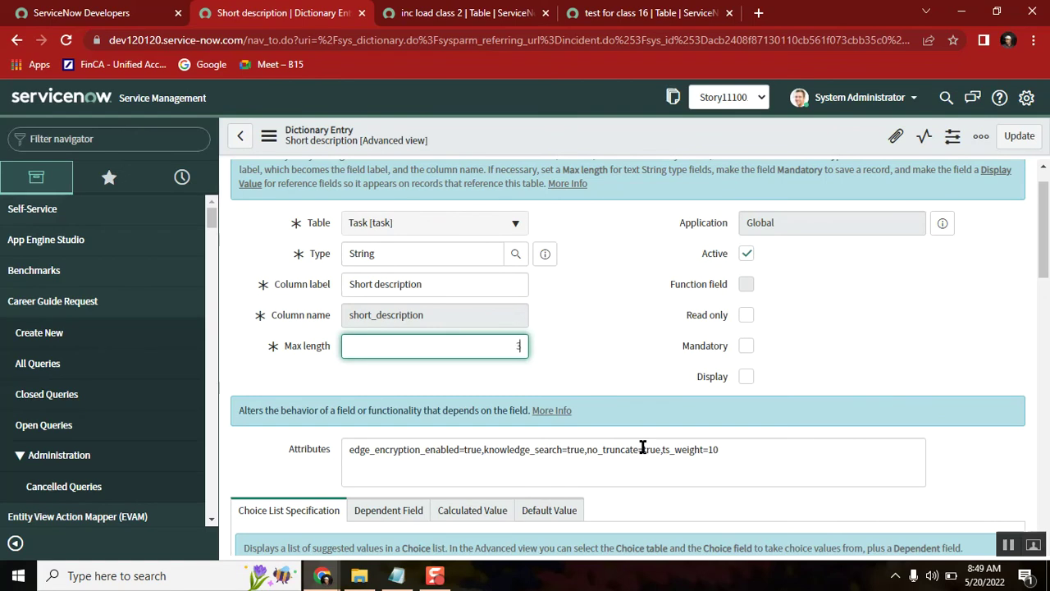
type("25")
left_click(411, 325)
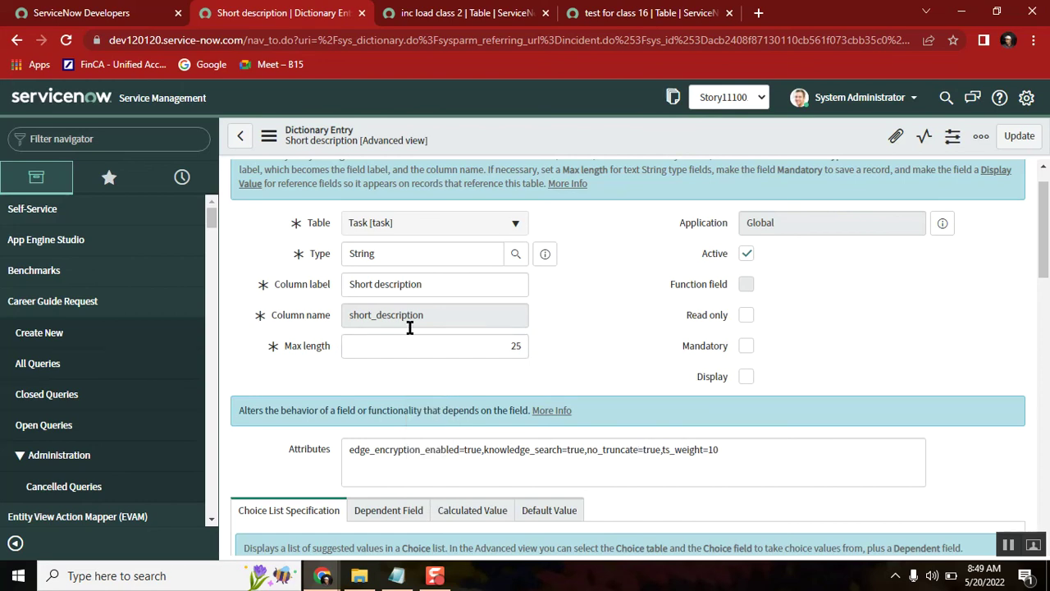
right_click(686, 141)
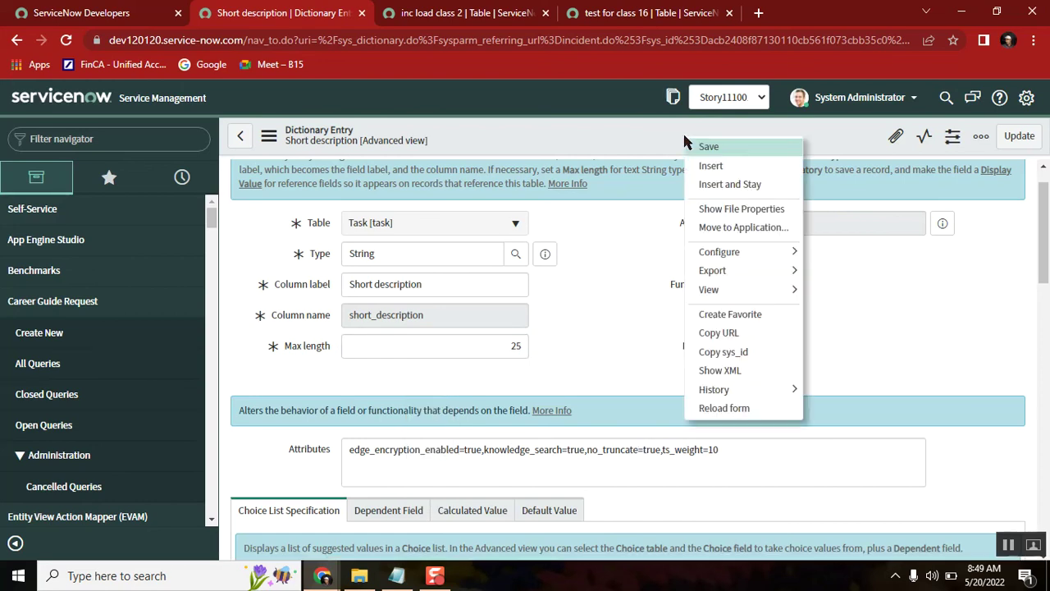
left_click(729, 149)
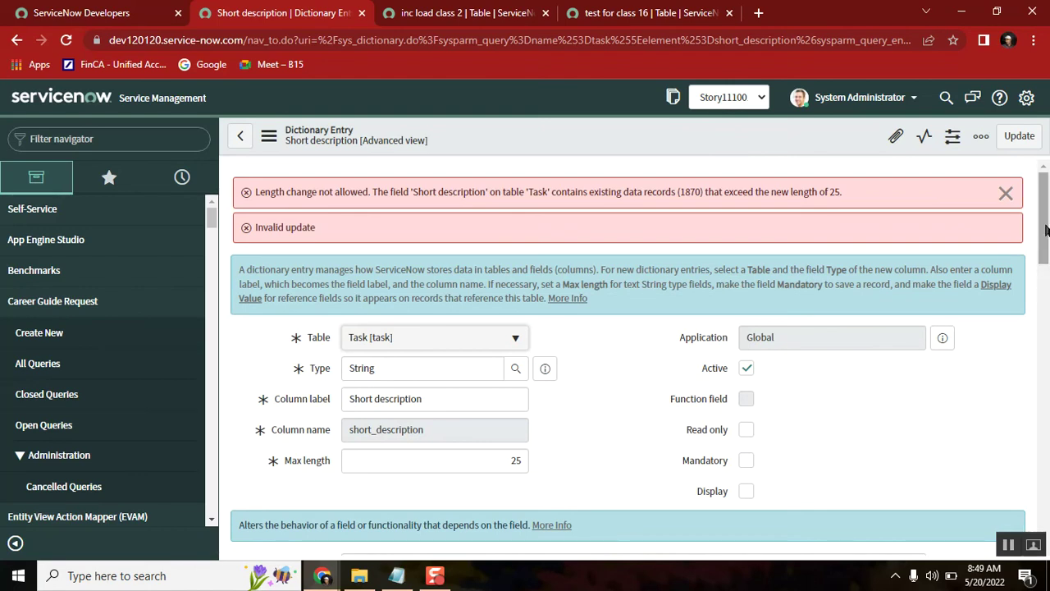
Step: Read through the error message about the Short description length change, including its affected record count, and dismiss it
double_click(304, 192)
double_click(353, 192)
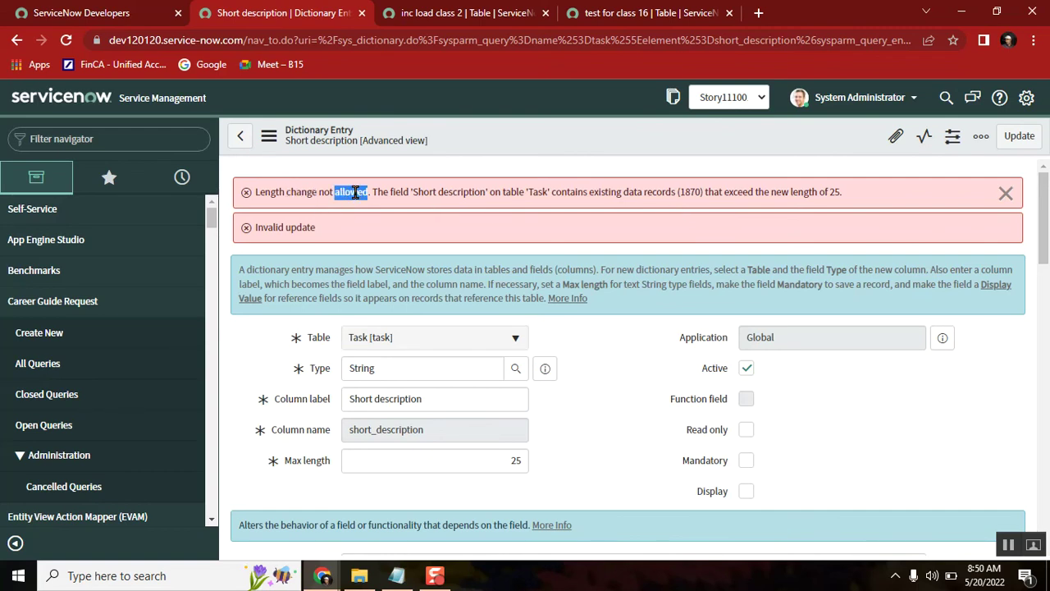
double_click(398, 191)
left_click(450, 192)
double_click(449, 192)
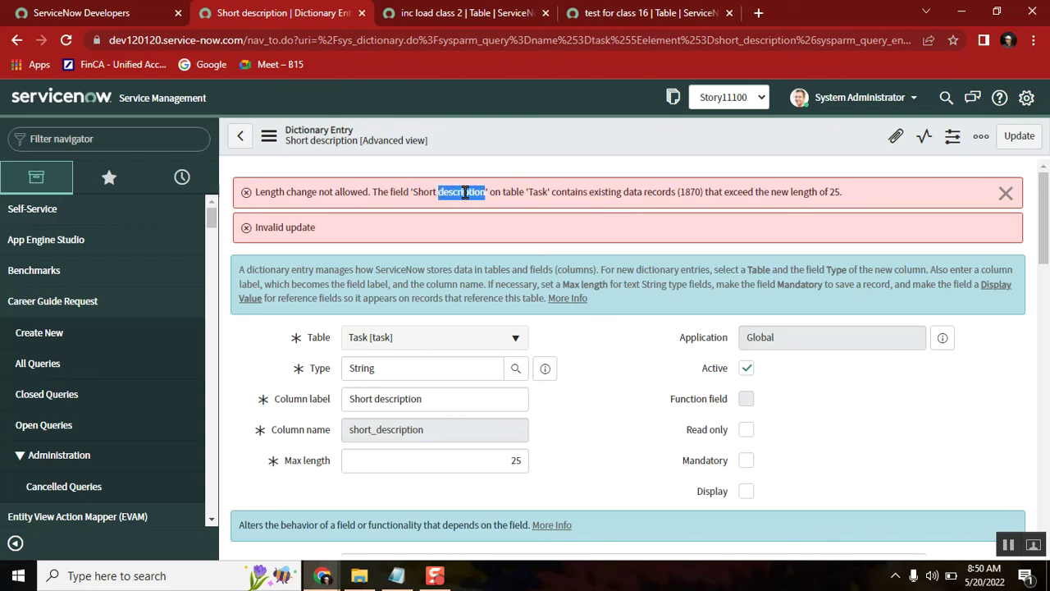
double_click(507, 192)
double_click(537, 192)
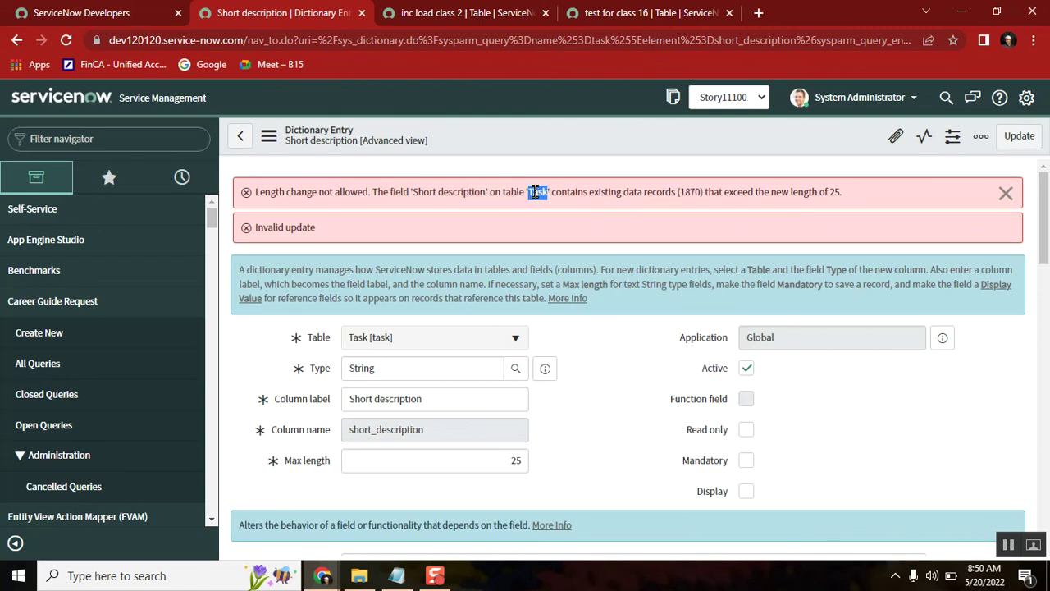
left_click(600, 192)
double_click(601, 192)
double_click(687, 192)
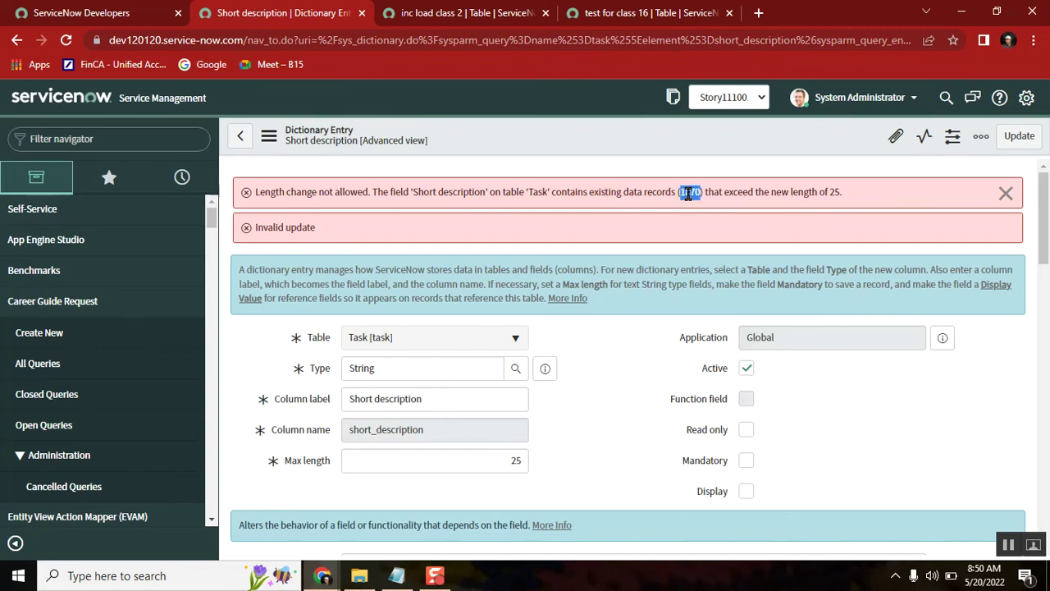
left_click(837, 189)
double_click(695, 194)
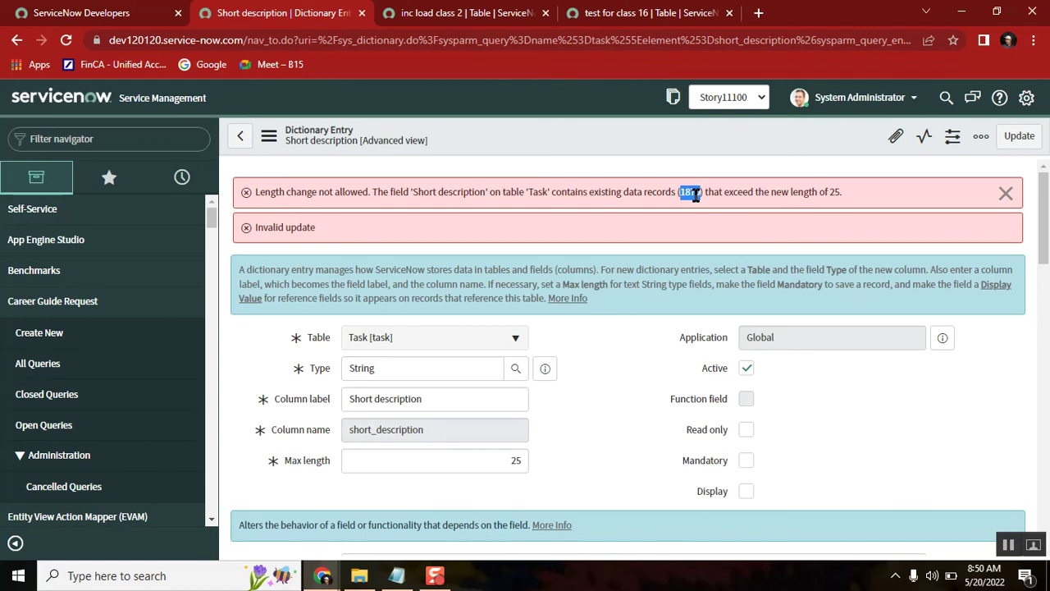
left_click(1005, 193)
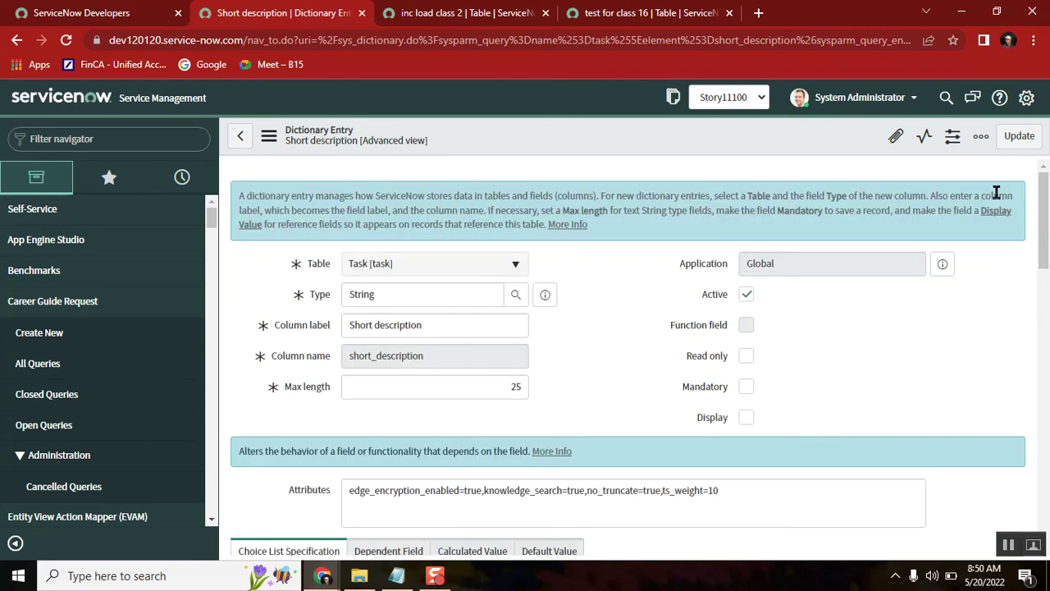
Step: Open the task table's record list from the navigator with task.LIST and highlight its Short description column heading
left_click(82, 137)
type("task.LIST")
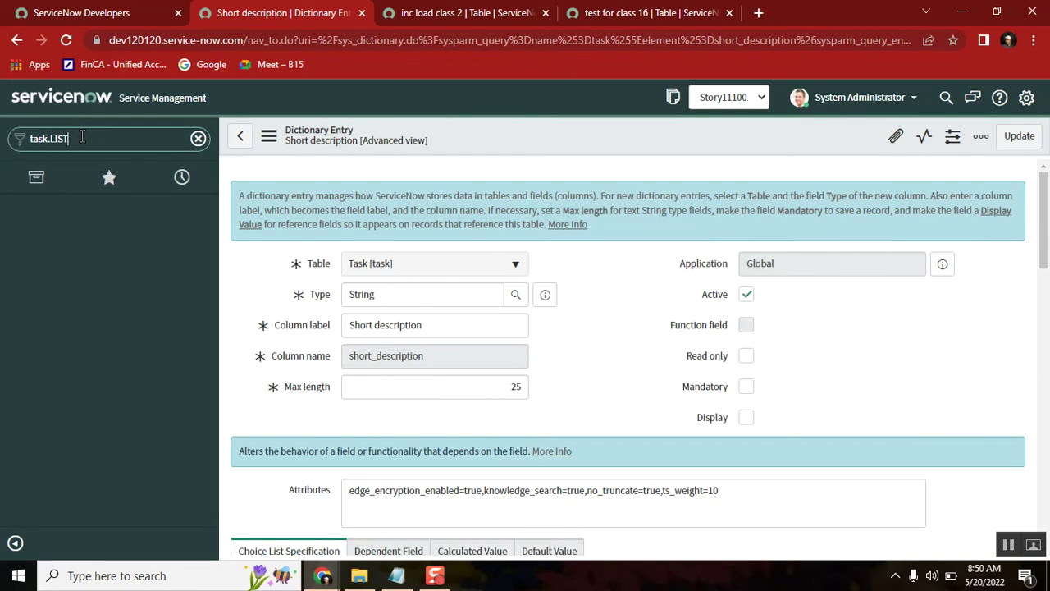
key("Return")
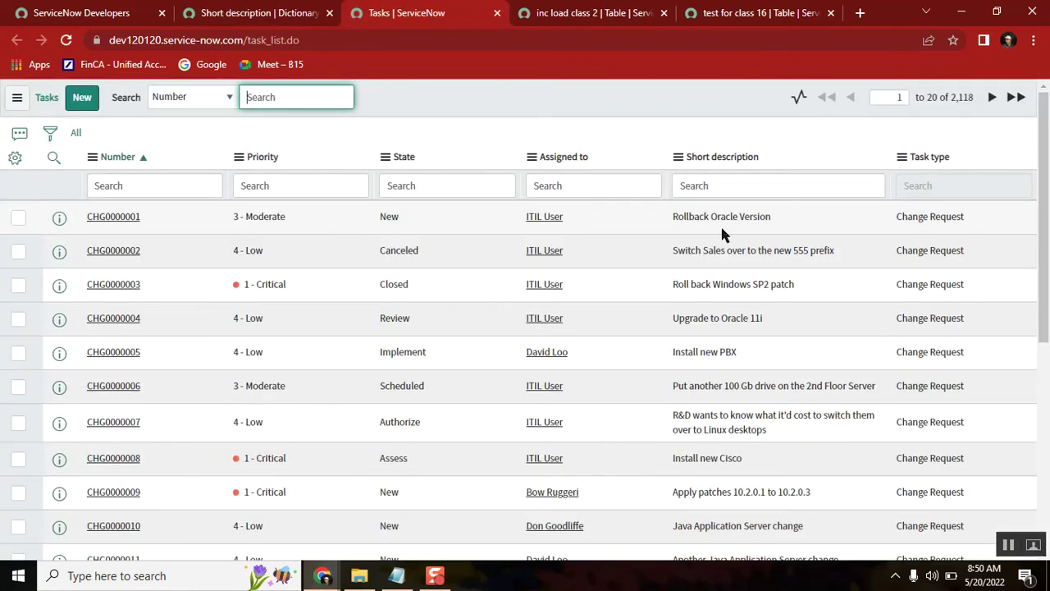
left_click_drag(764, 156, 687, 165)
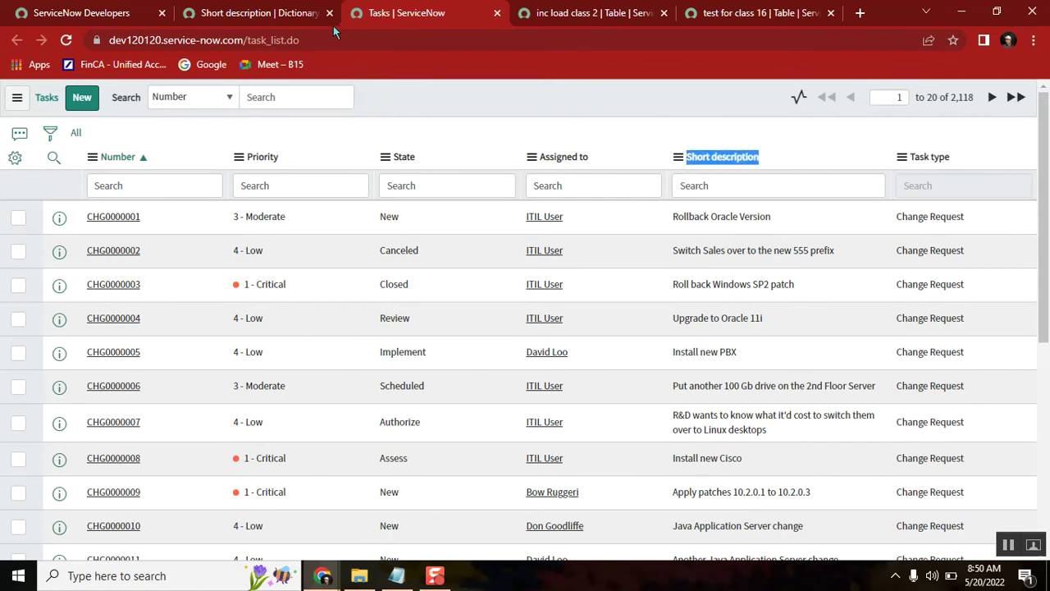
Step: Return to the incident form and open the Caller field's dictionary entry to check its table and column label
left_click(274, 15)
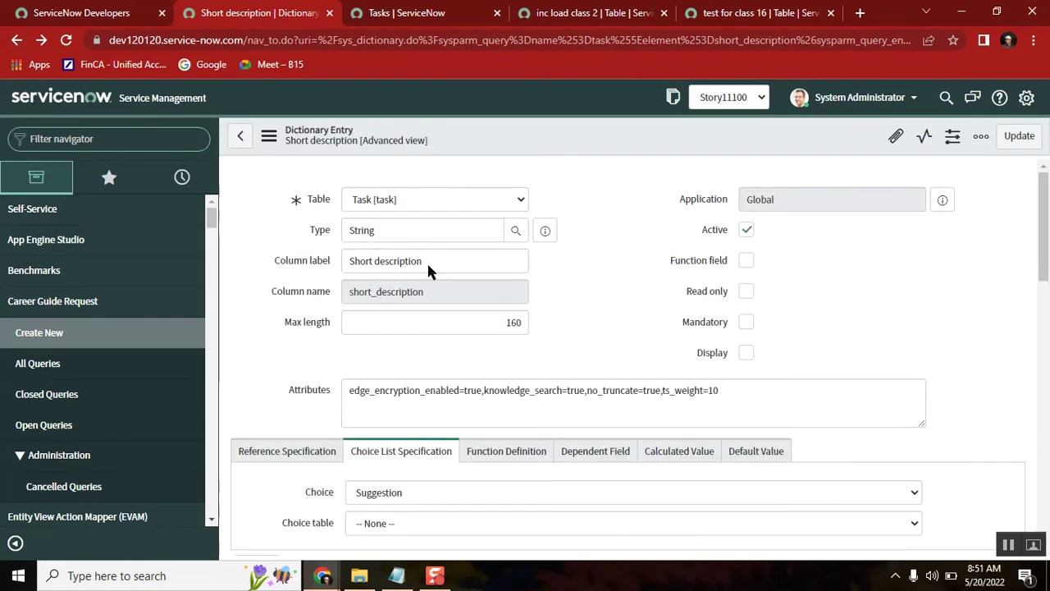
left_click(16, 40)
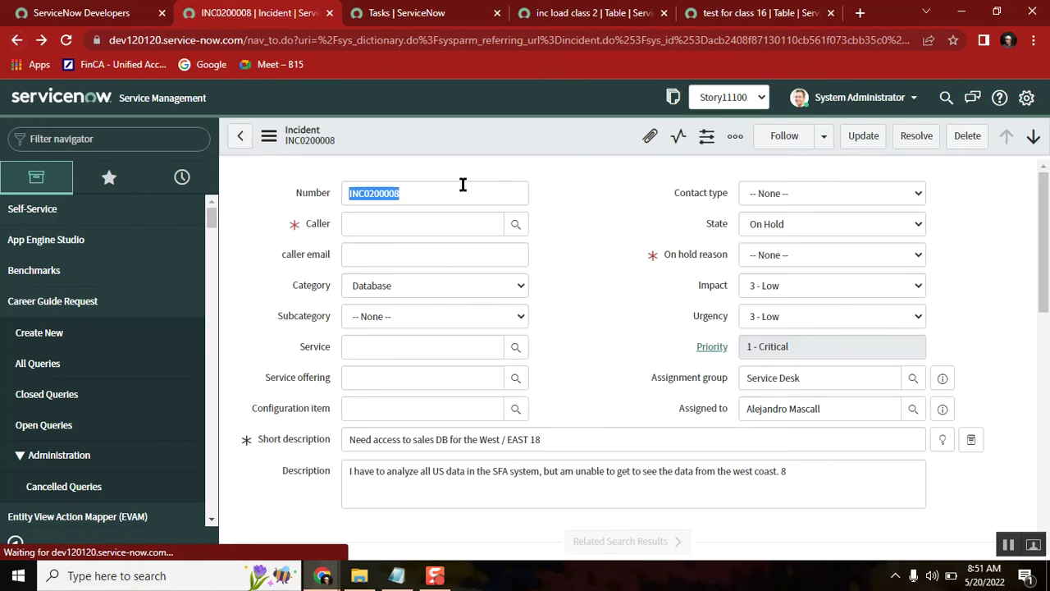
right_click(315, 228)
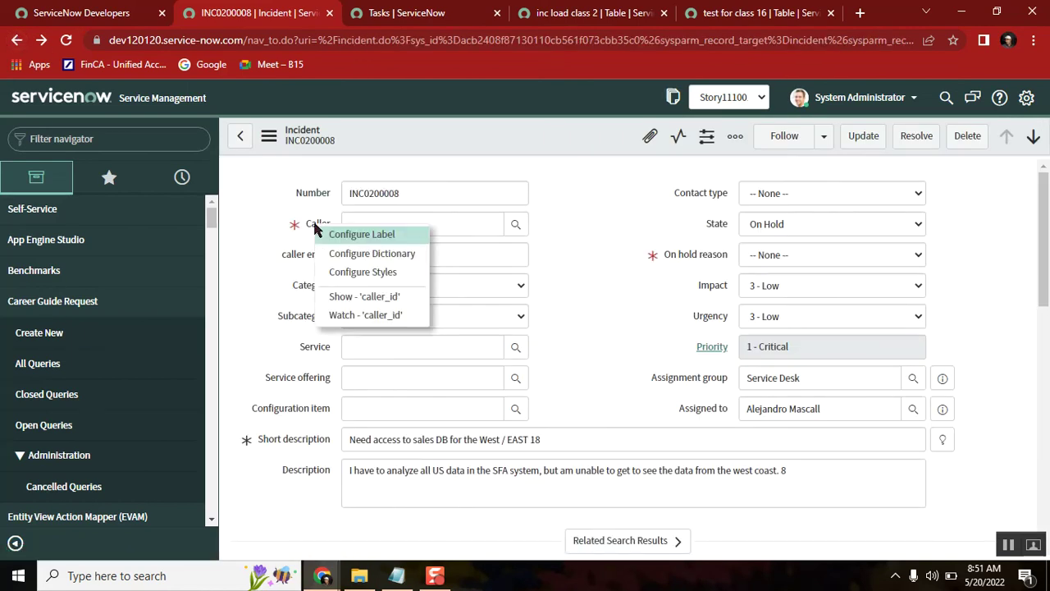
left_click(370, 256)
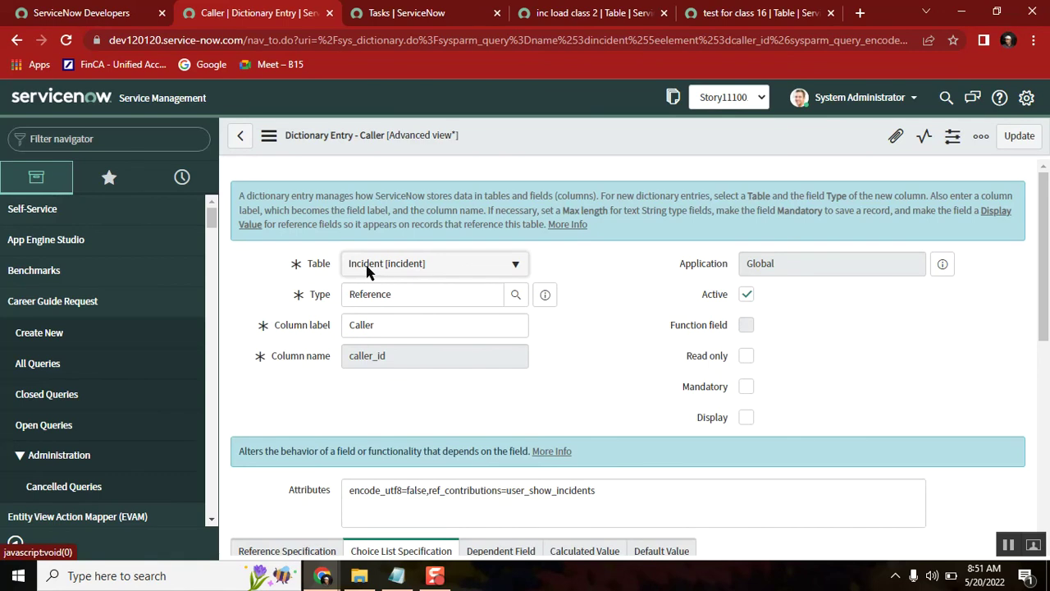
left_click(395, 327)
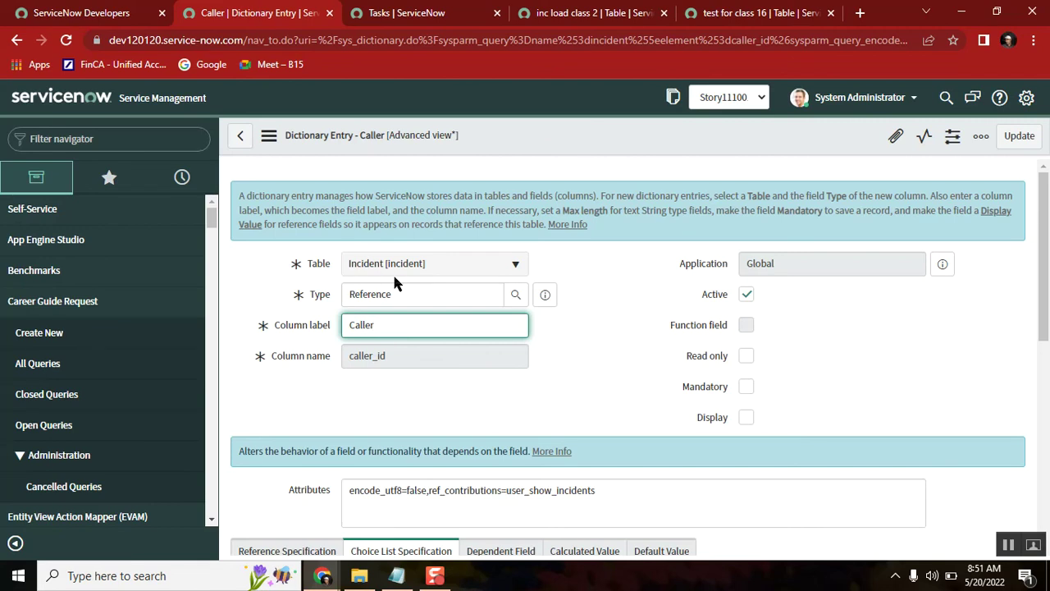
Step: Go back to the incident form and open the Short description field's dictionary entry, highlighting its column label
left_click(16, 41)
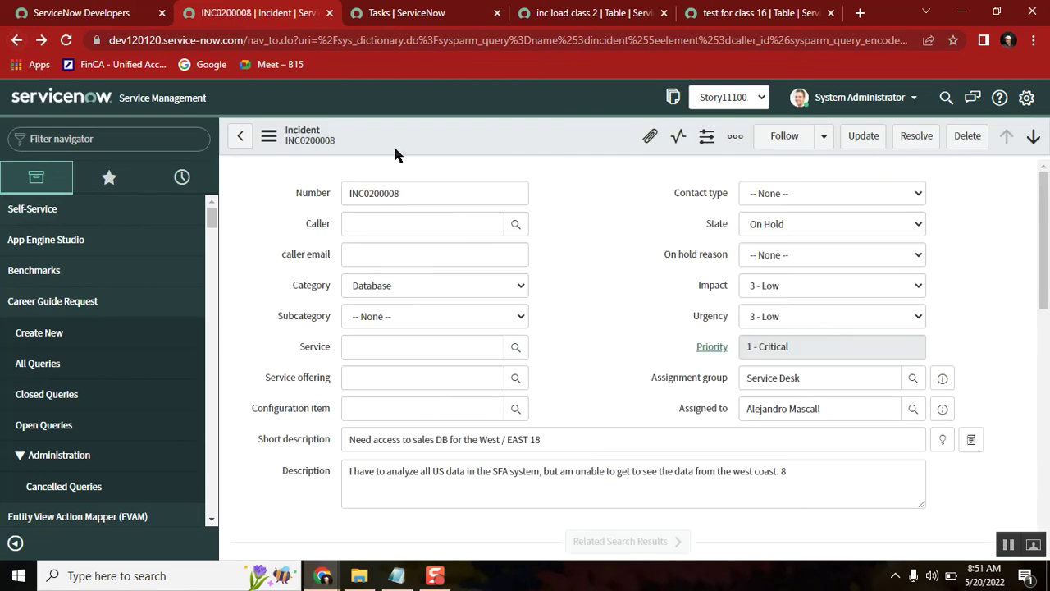
right_click(304, 445)
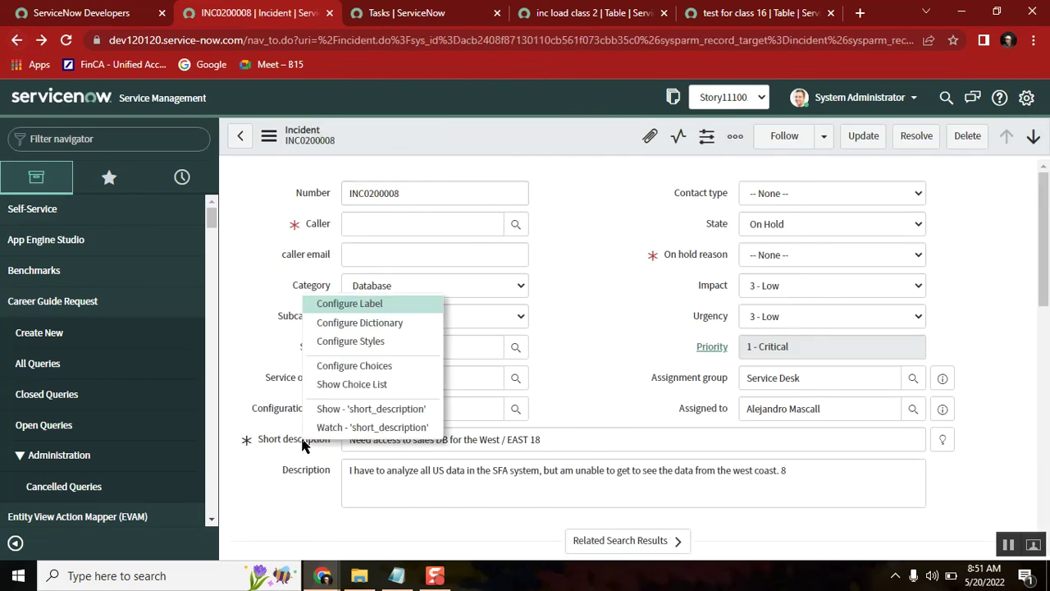
left_click(379, 324)
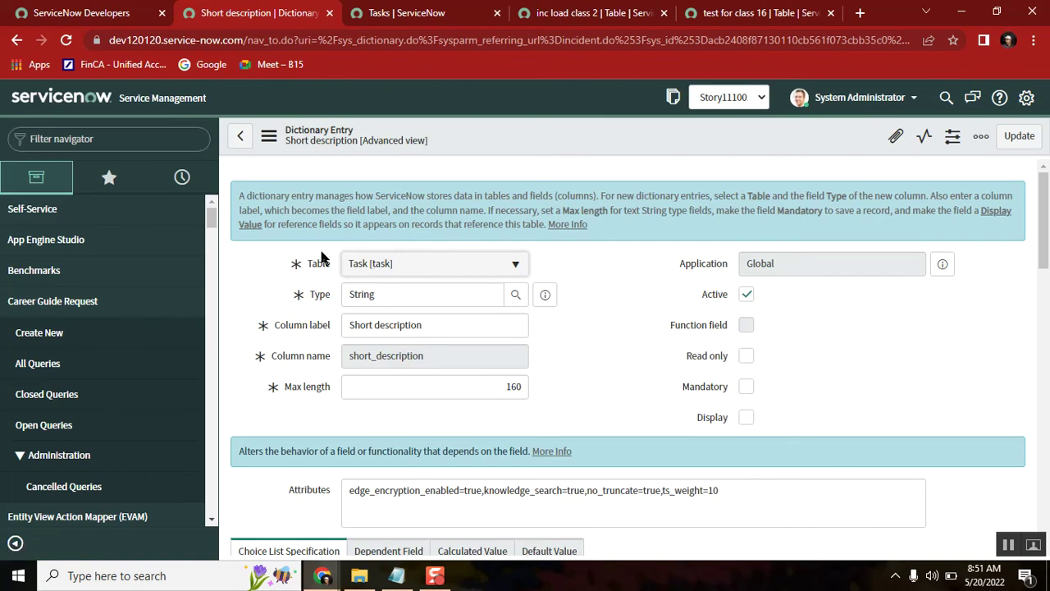
double_click(397, 326)
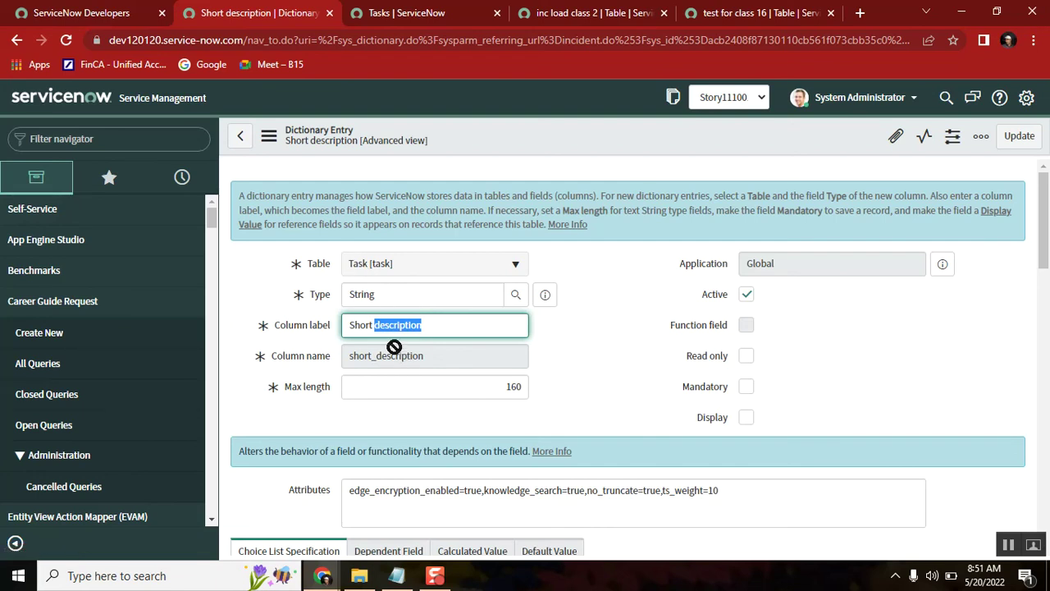
Step: Set the max length to 25 in the Short description dictionary entry without saving it
double_click(513, 387)
type("25")
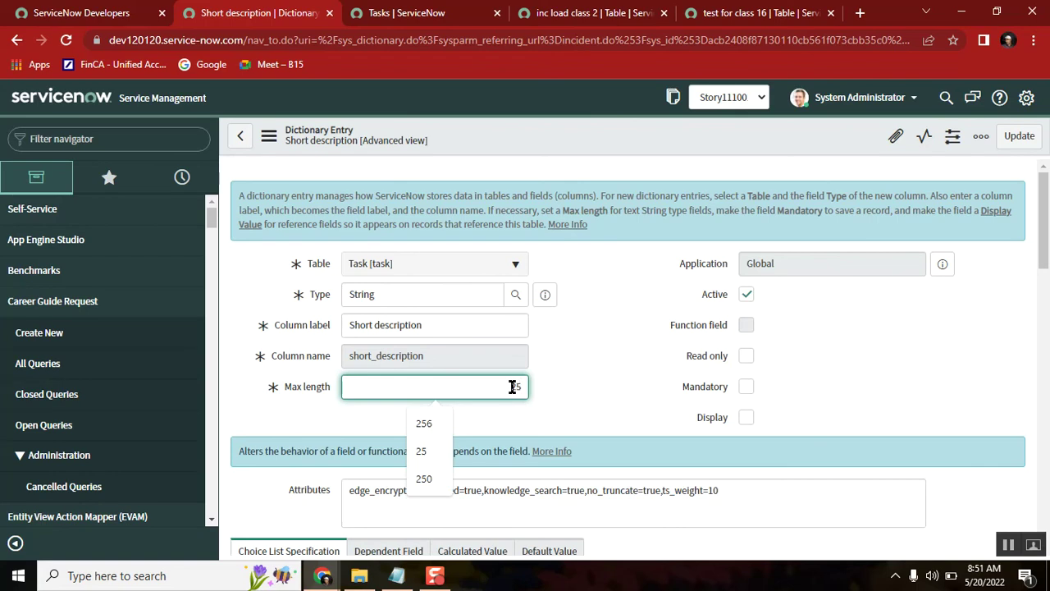
left_click(596, 373)
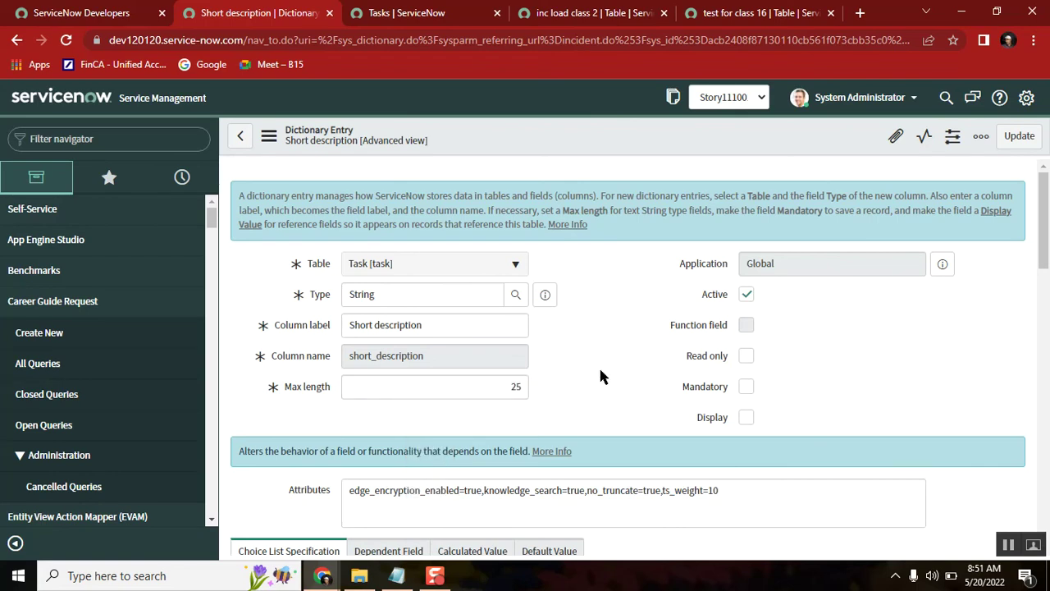
double_click(362, 324)
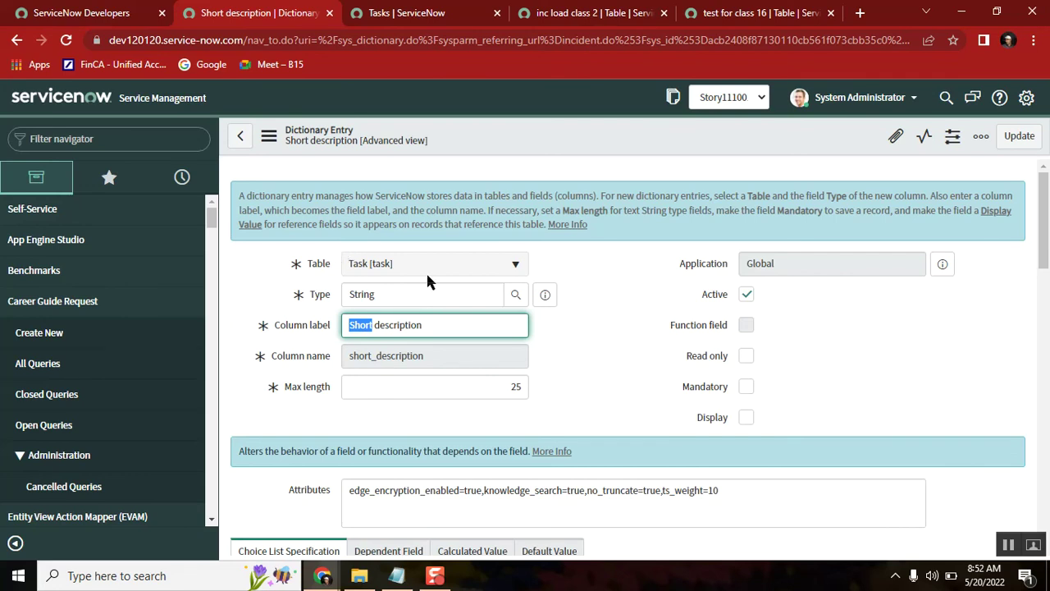
Step: Replace the task list with the list of all tables by loading sys_db_object_list.do on the instance
left_click(406, 17)
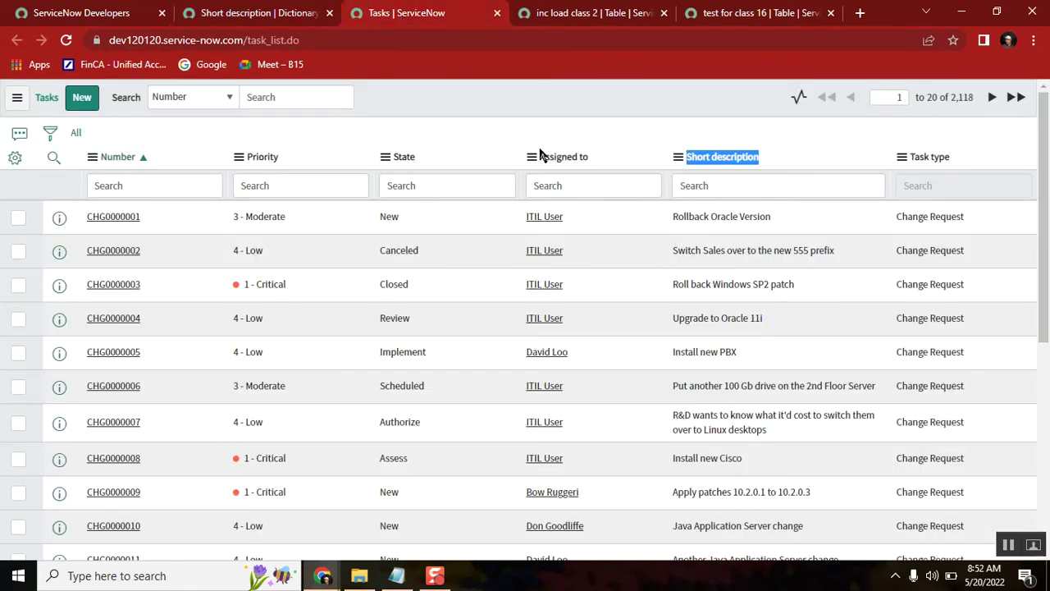
double_click(264, 40)
type("sys")
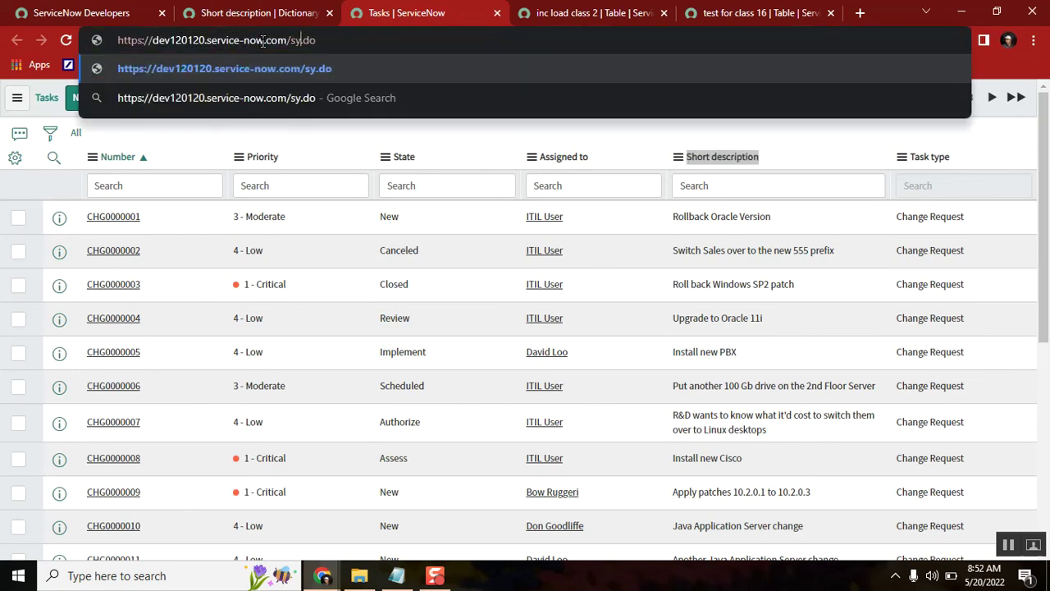
type("_db_o")
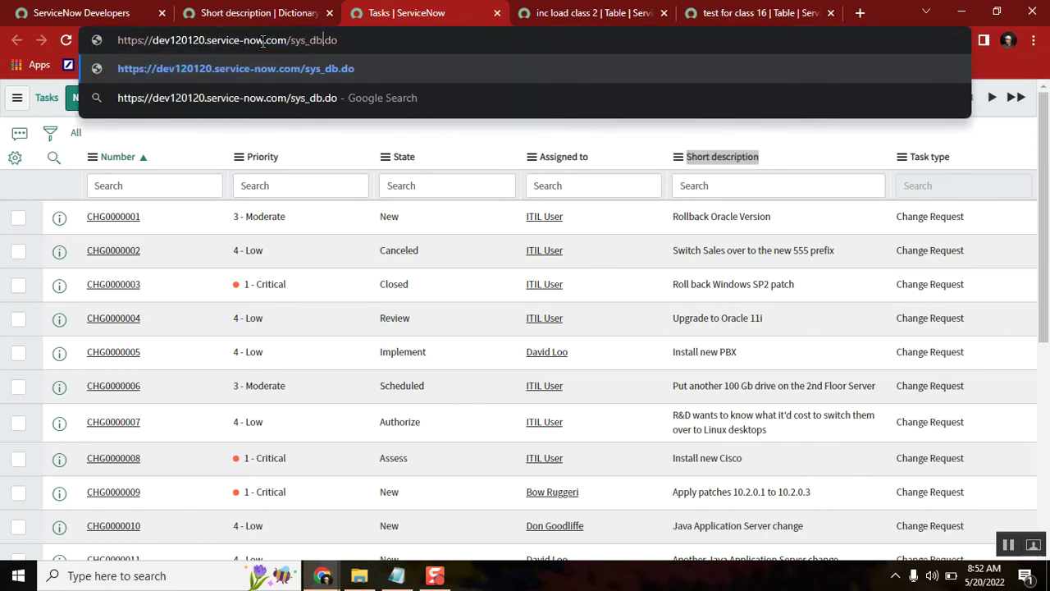
type("bject")
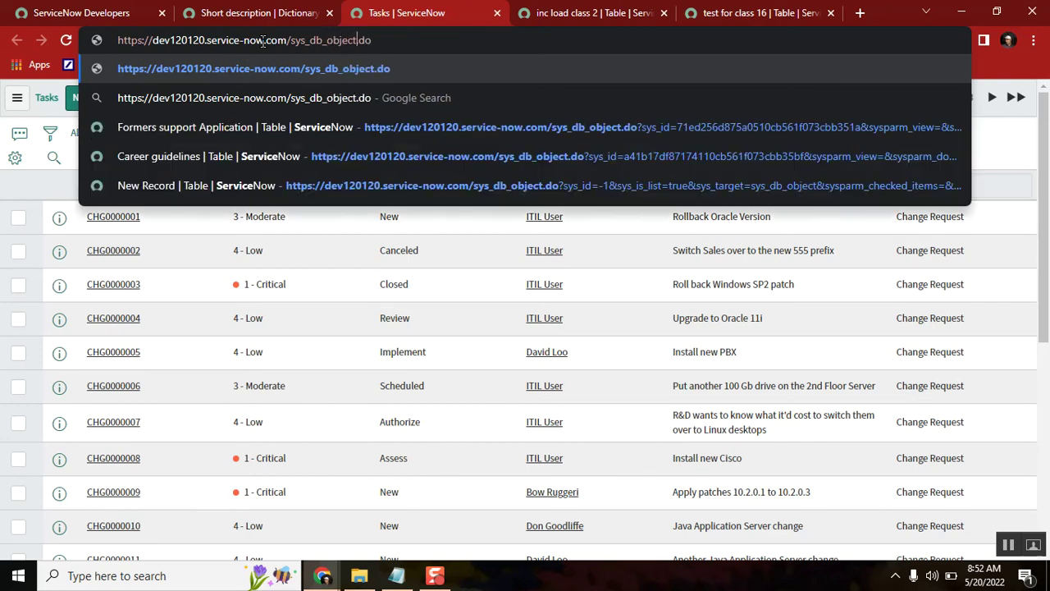
type("_list")
key("Return")
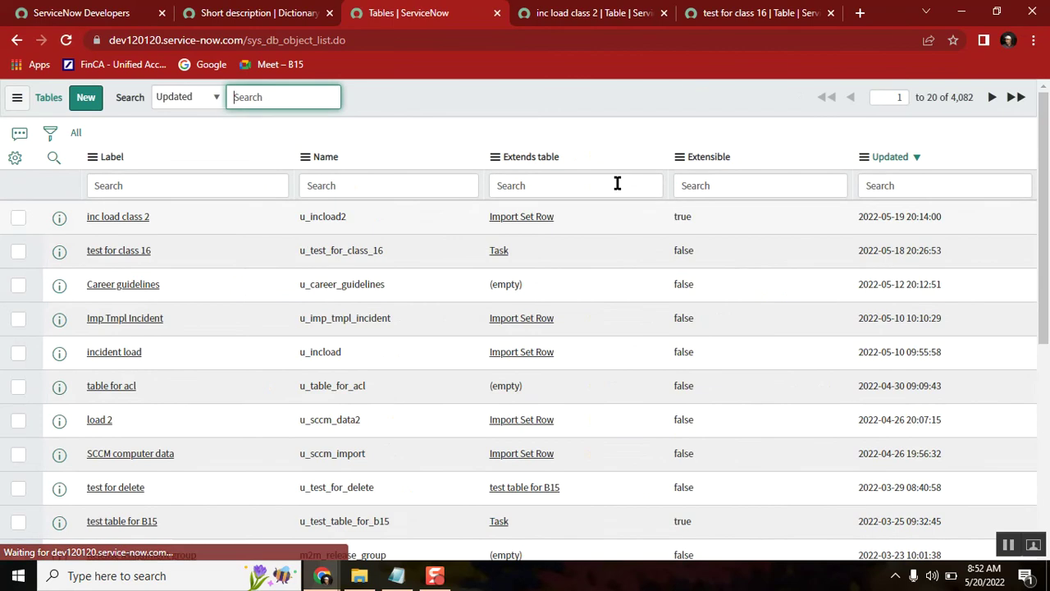
Step: Filter the tables list to those extending Task and examine the record count and the Problem table
right_click(499, 257)
left_click(531, 264)
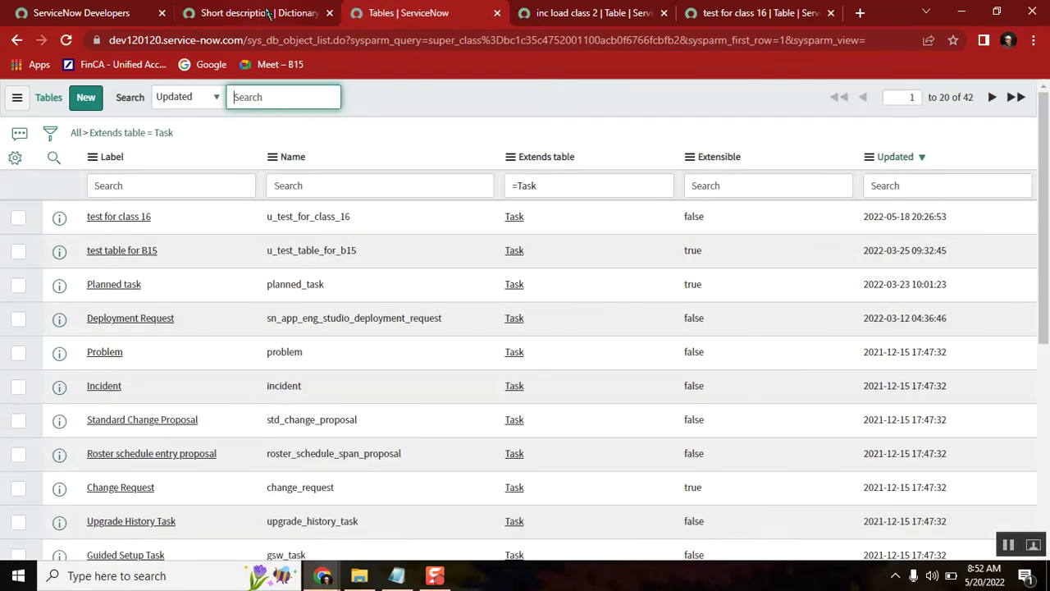
left_click(264, 12)
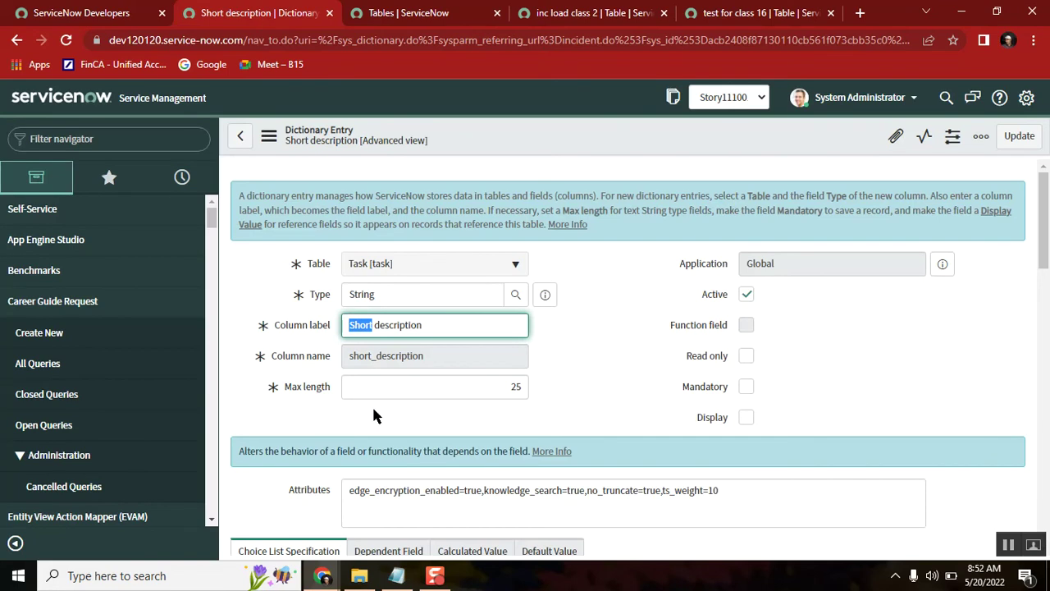
left_click(416, 18)
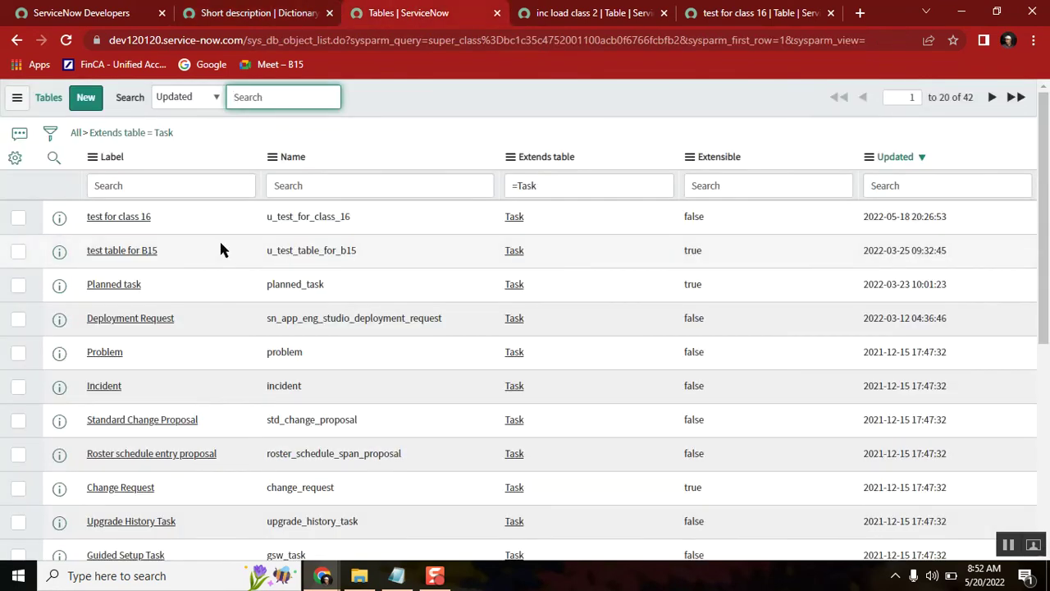
double_click(968, 97)
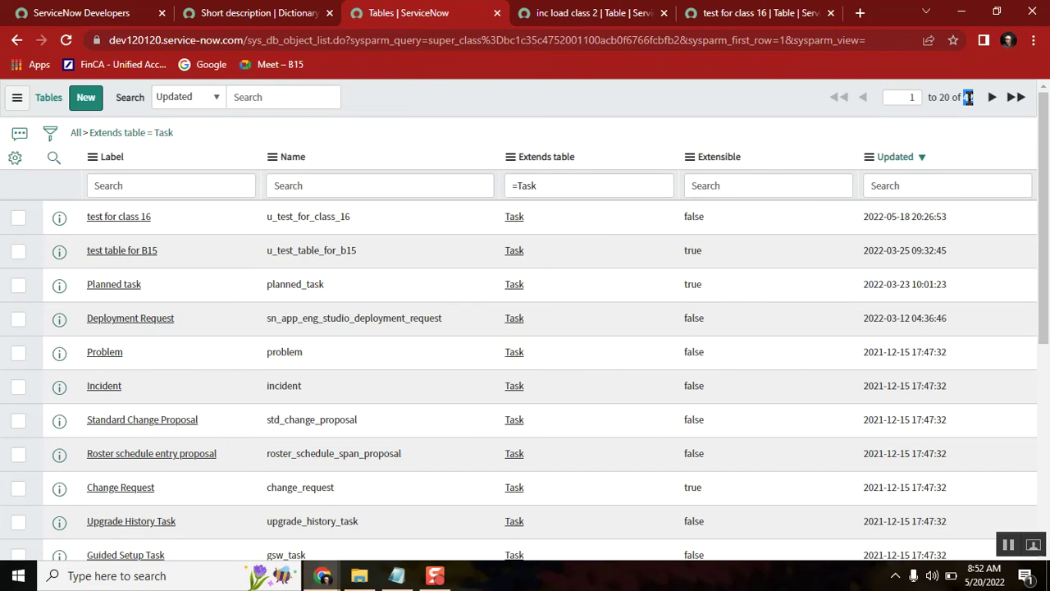
double_click(110, 352)
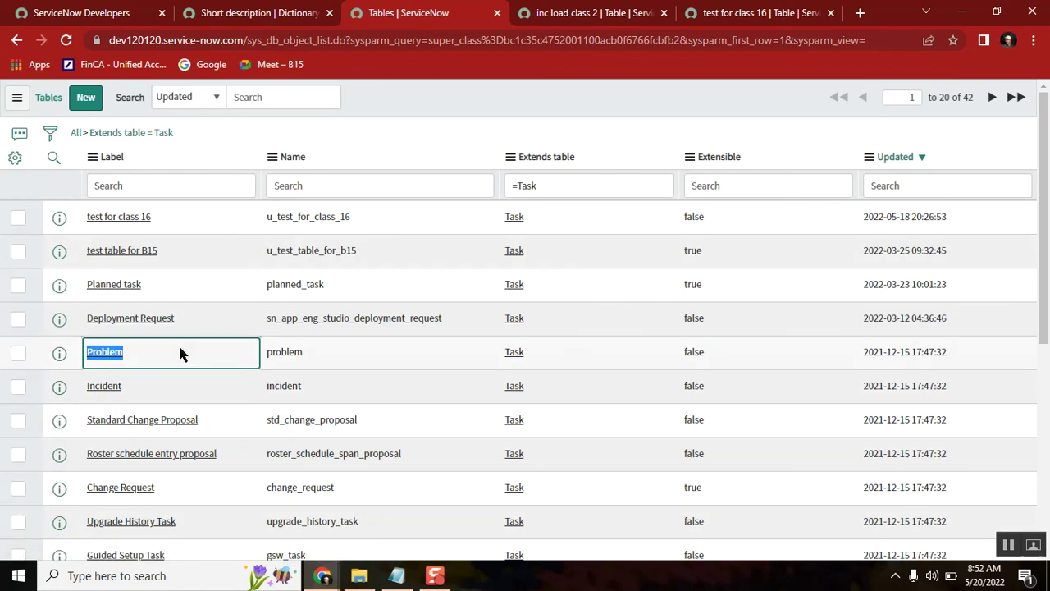
Step: Return to the Short description dictionary entry's window and open a blank Problem form in a separate tab using the navigator filter
left_click(246, 12)
left_click(92, 140)
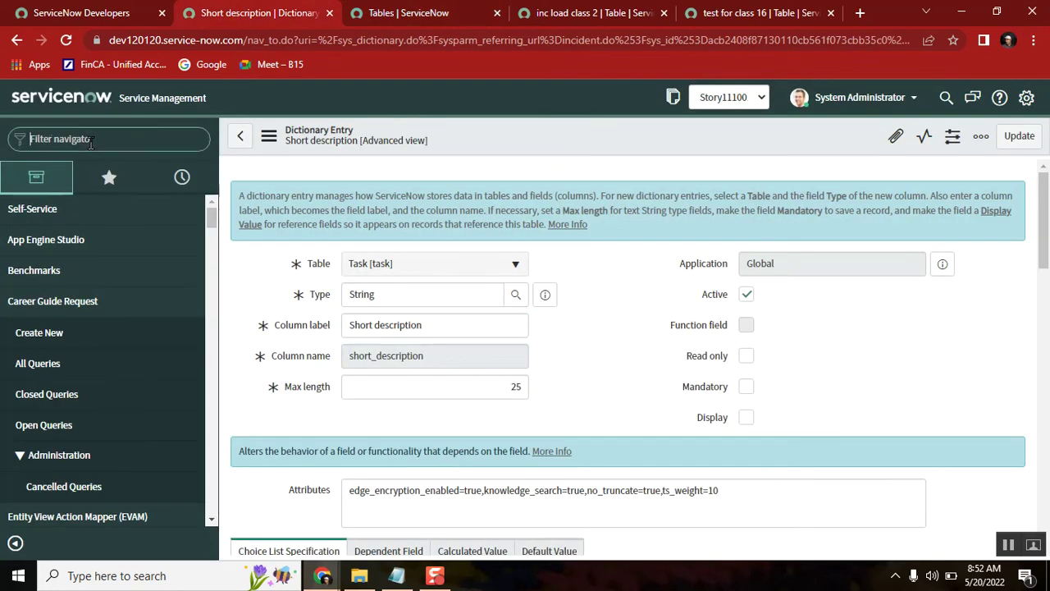
type("Problem")
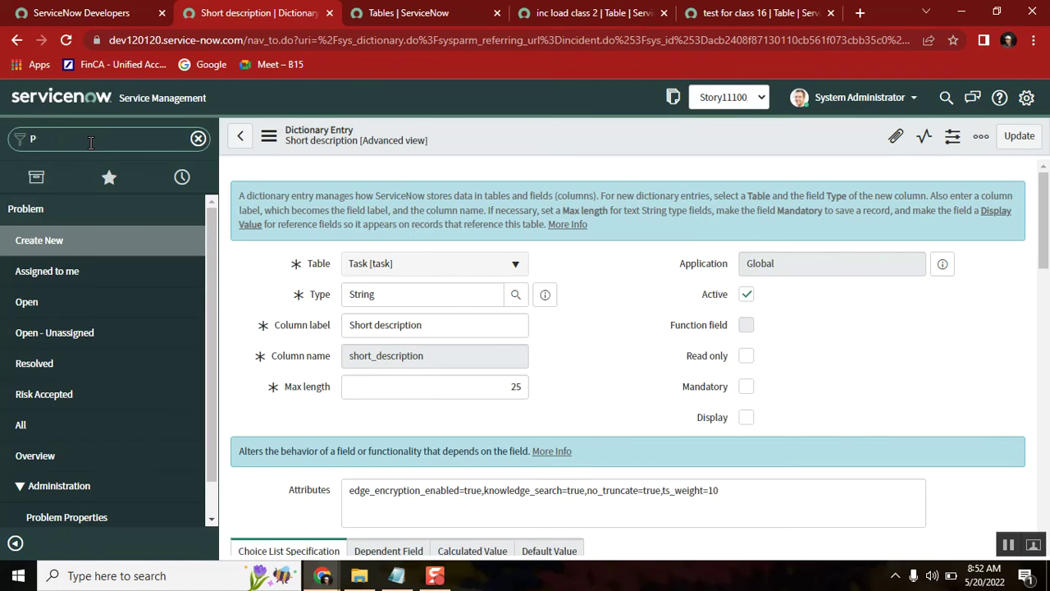
key("BackSpace")
type("problem")
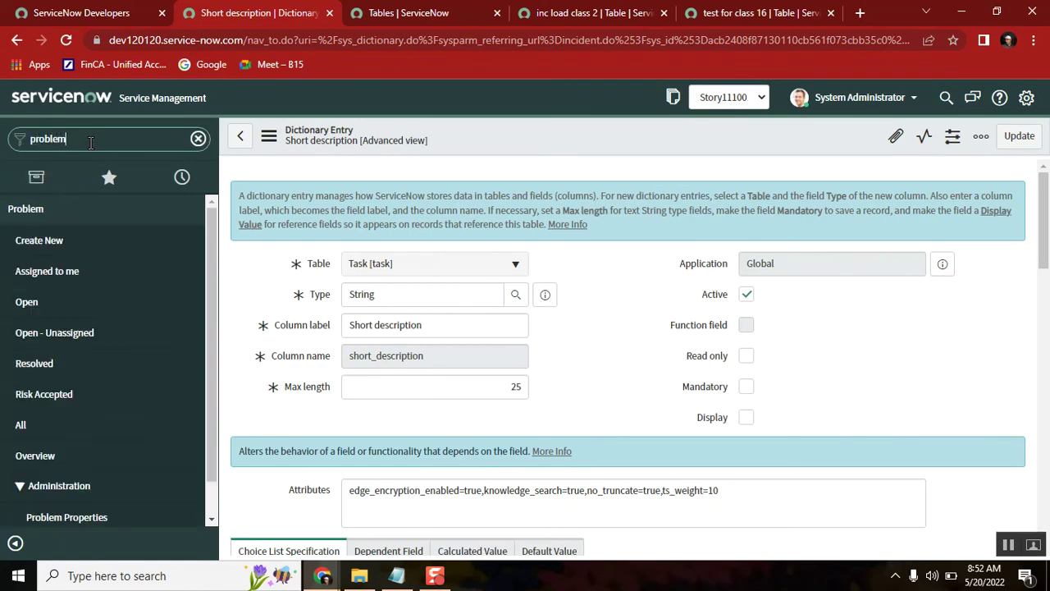
type(".form")
key("Return")
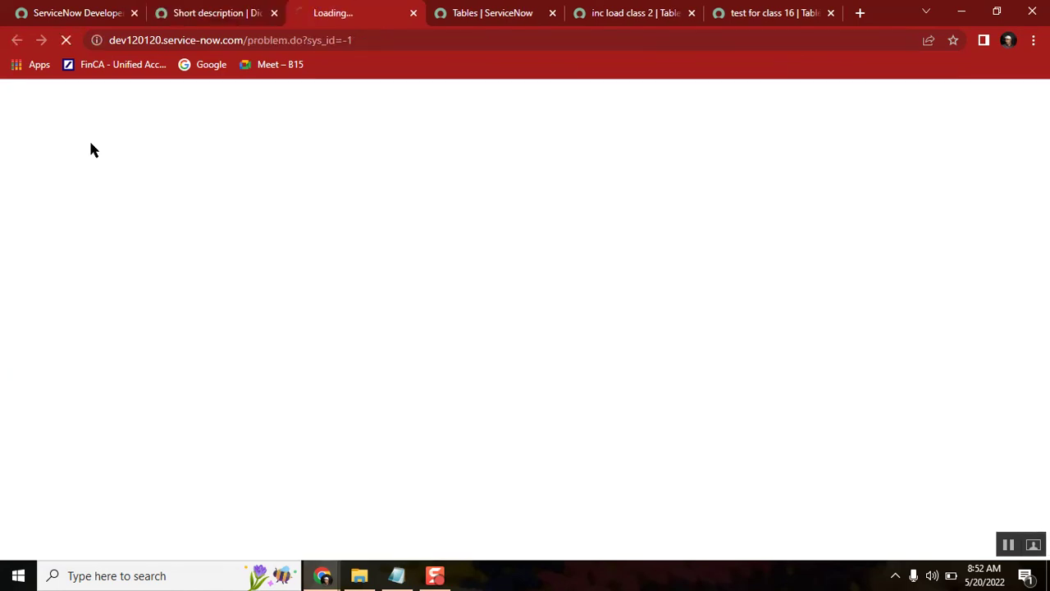
Step: Open a blank Change Request form in its own tab by entering change_request.FORM in the navigator filter, and bring it into view
left_click(218, 13)
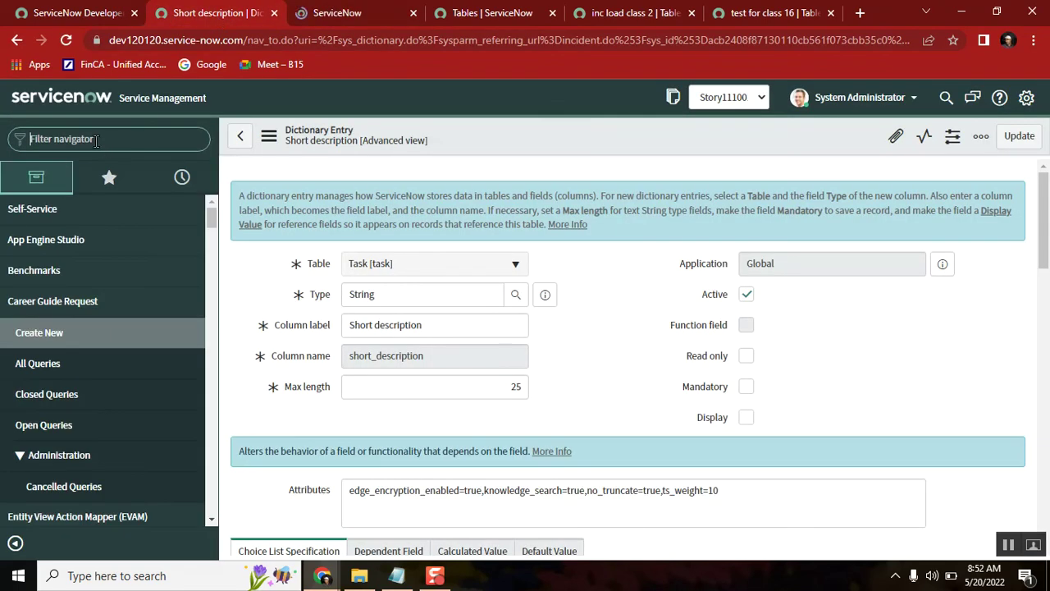
type("chaange")
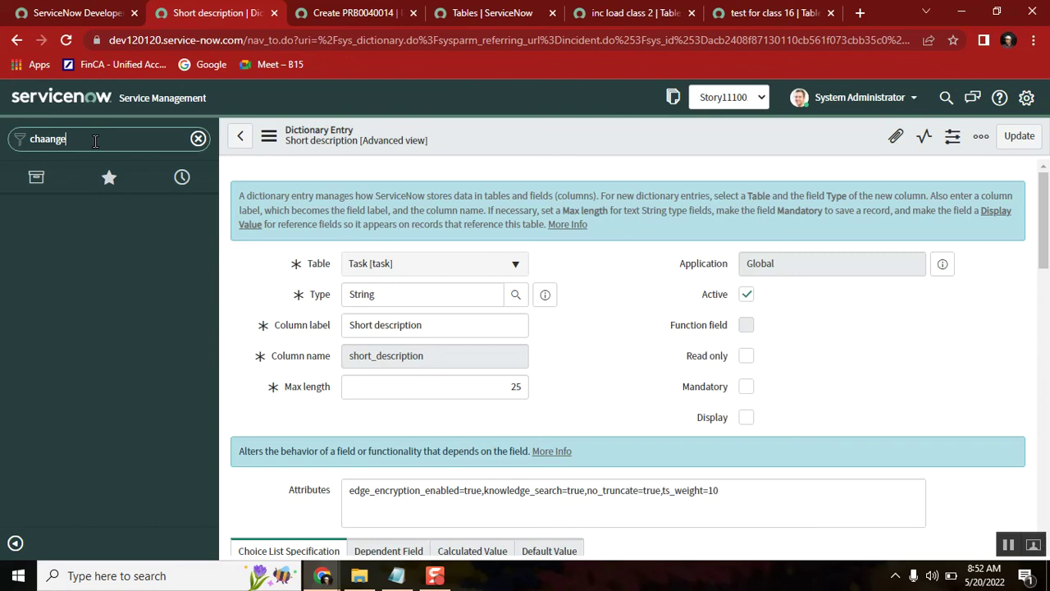
key("BackSpace")
key("BackSpace")
type("nge_requ")
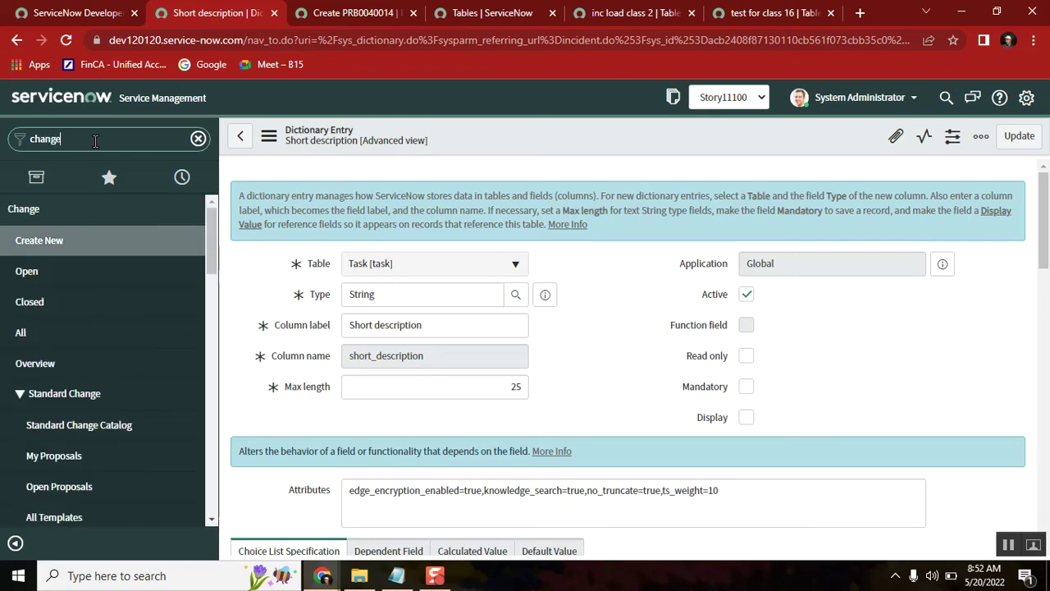
type("e")
key("BackSpace")
type("ues")
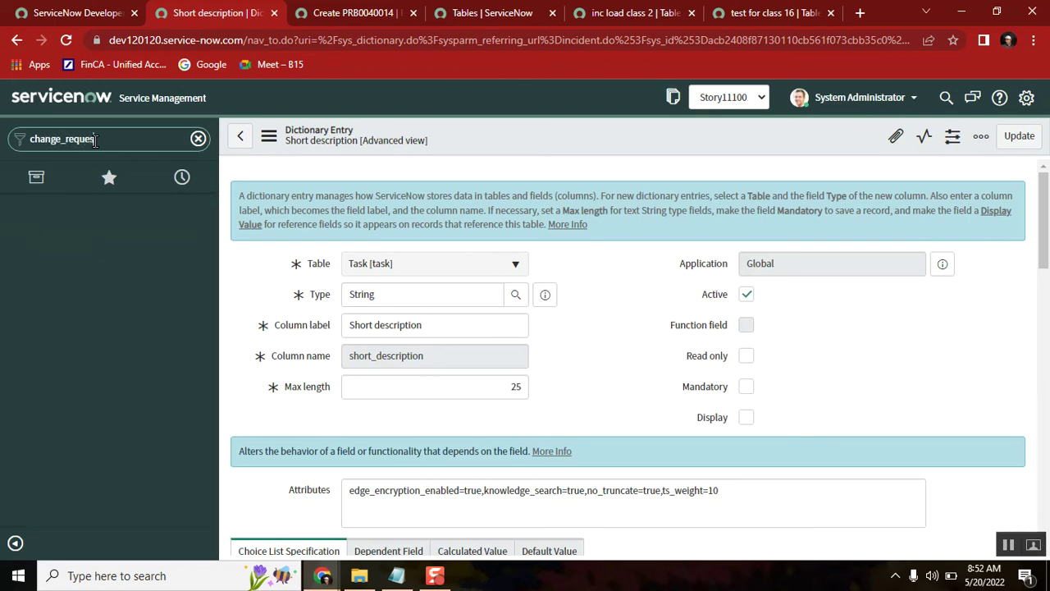
type("t.FORM")
key("Return")
left_click(169, 19)
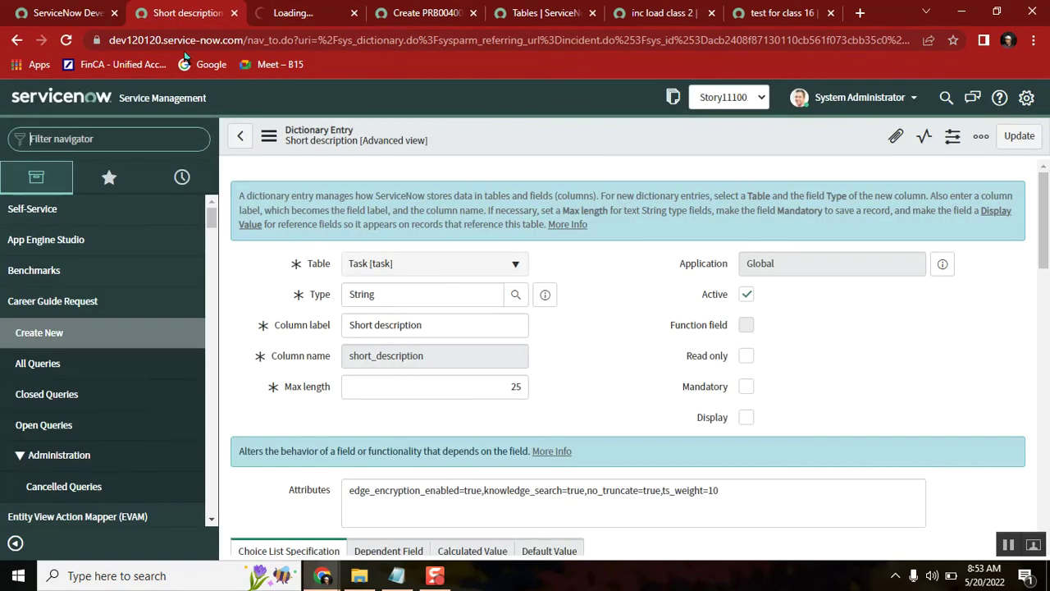
left_click(303, 13)
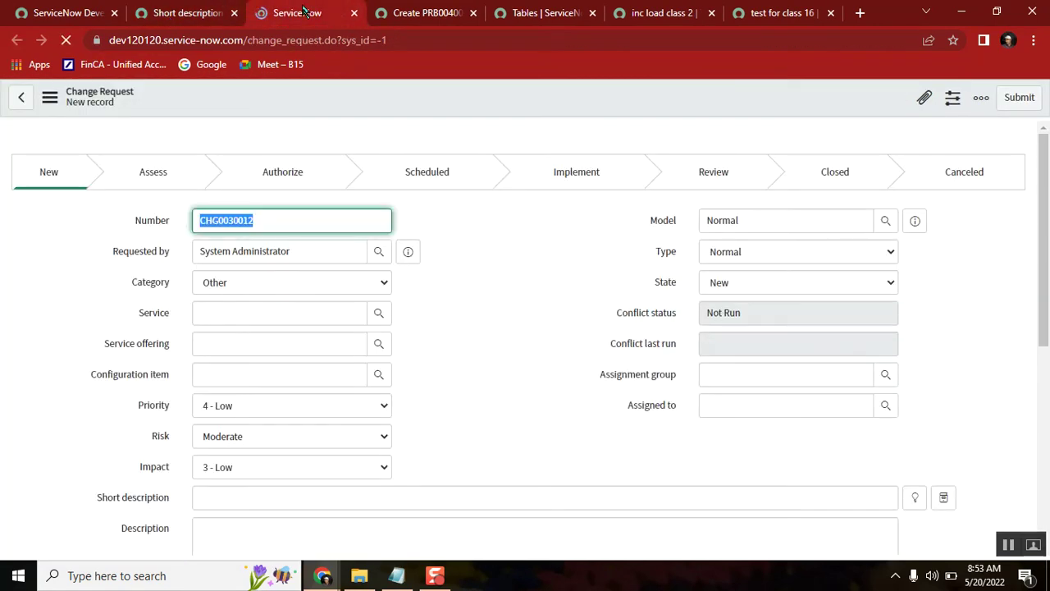
Step: Check the underlying field names of Short description on the Change Request form and Problem statement on the Problem form
left_click(541, 14)
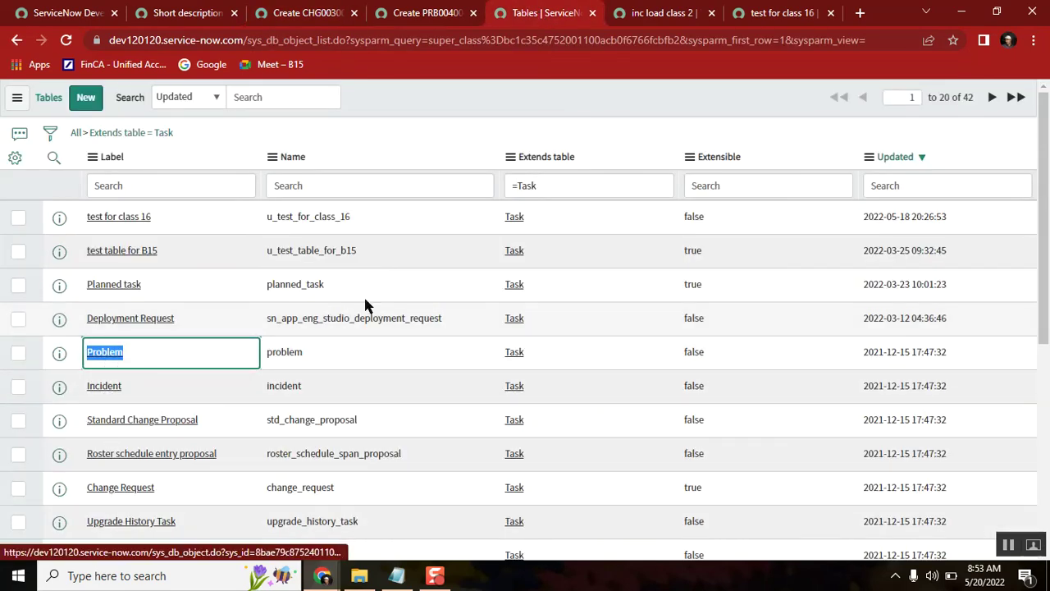
left_click(304, 16)
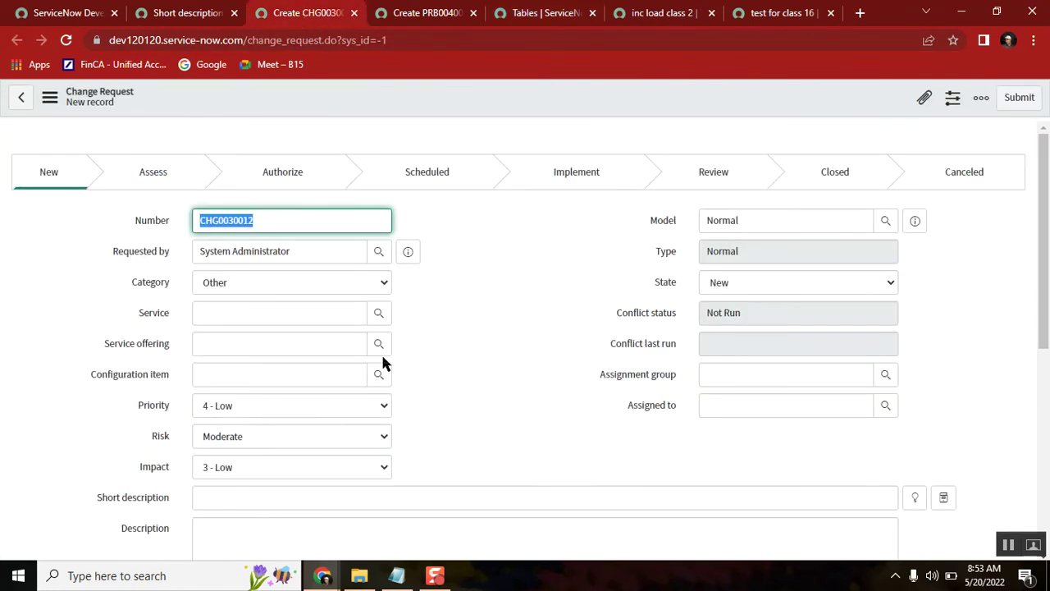
left_click_drag(1044, 211, 1022, 241)
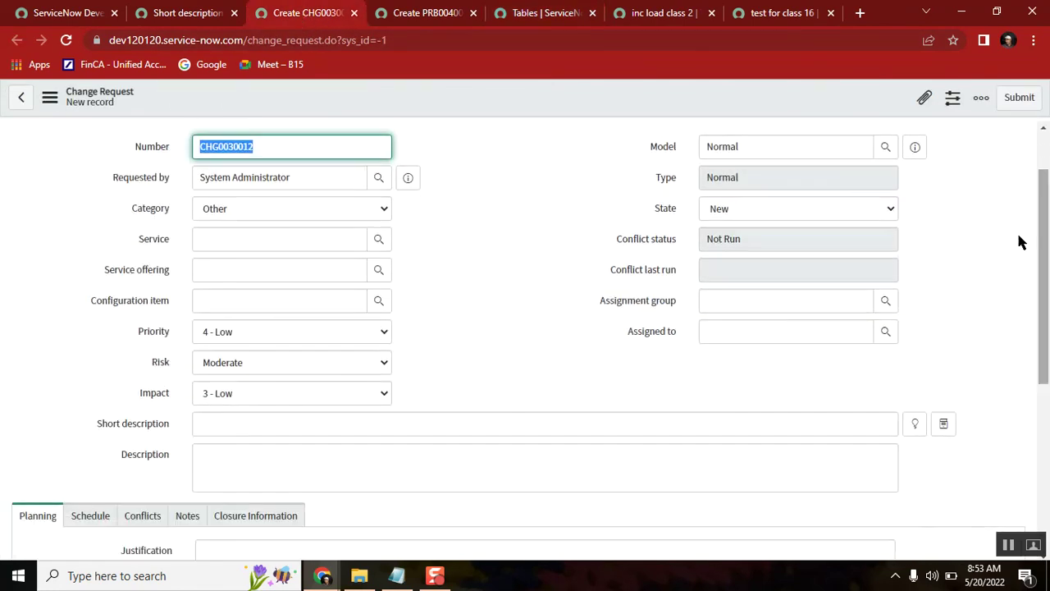
right_click(137, 434)
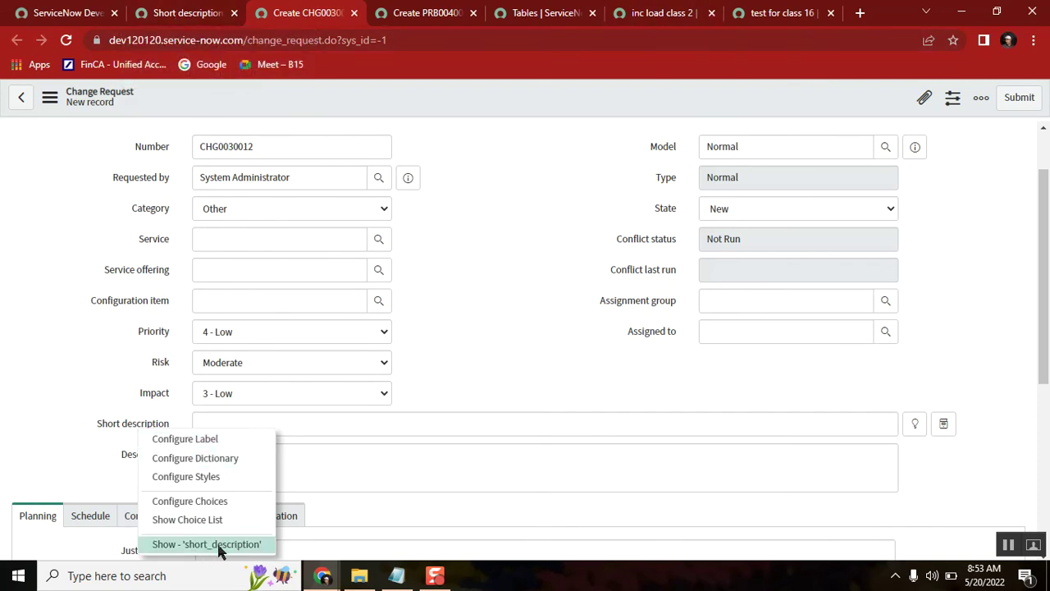
left_click(419, 13)
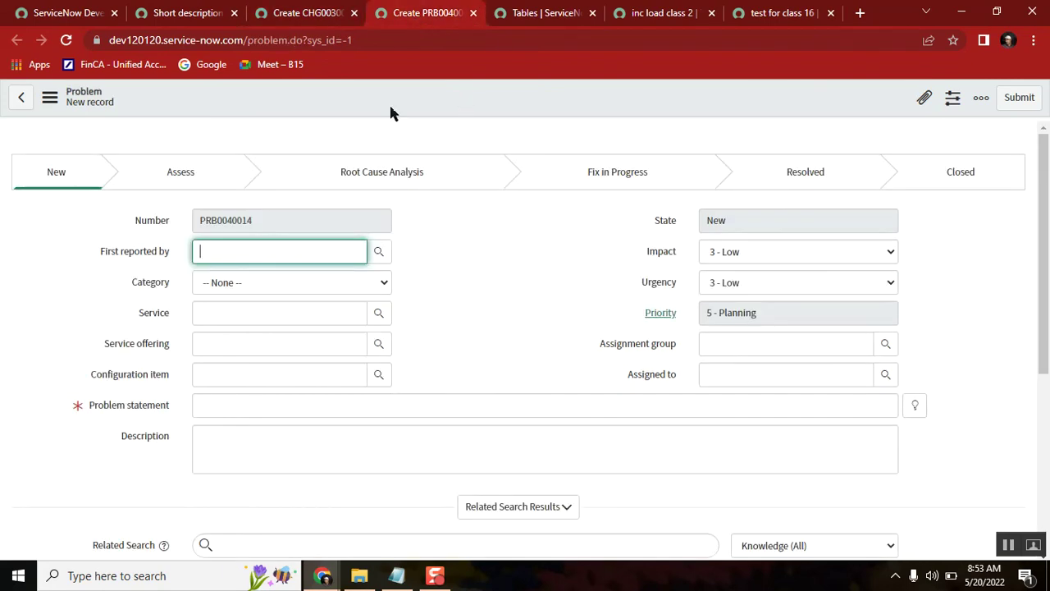
right_click(117, 412)
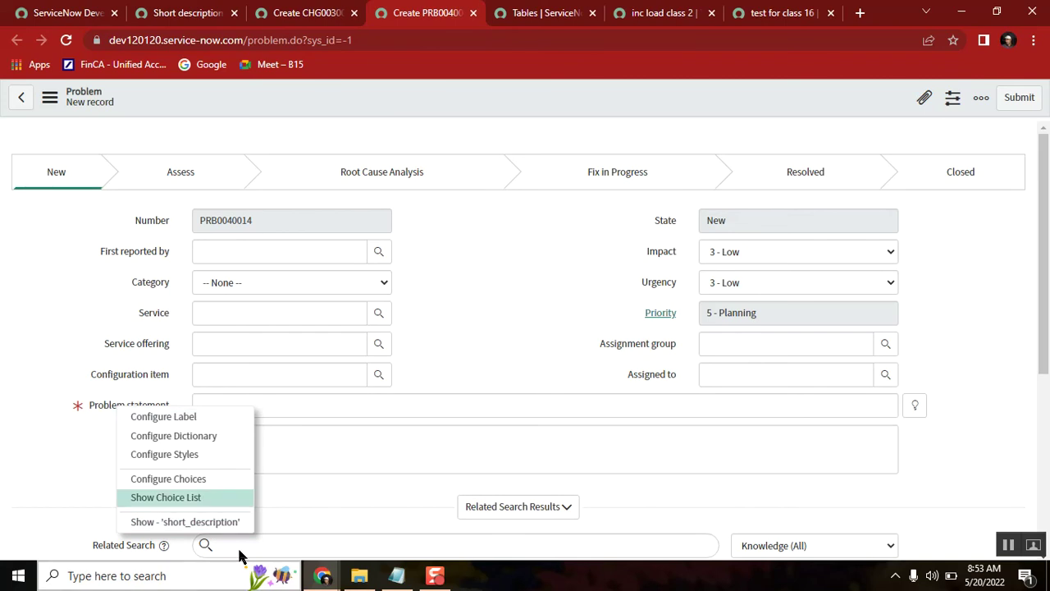
Step: Compare the dictionary entry's column label with the Problem form, and try to save the Short description entry with max length 25
left_click(195, 14)
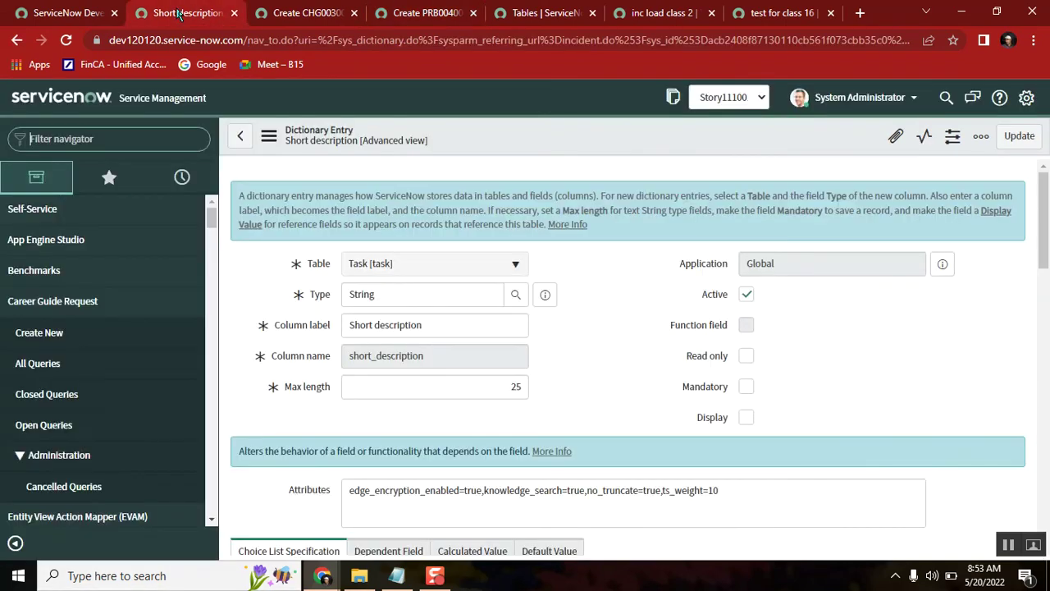
double_click(388, 325)
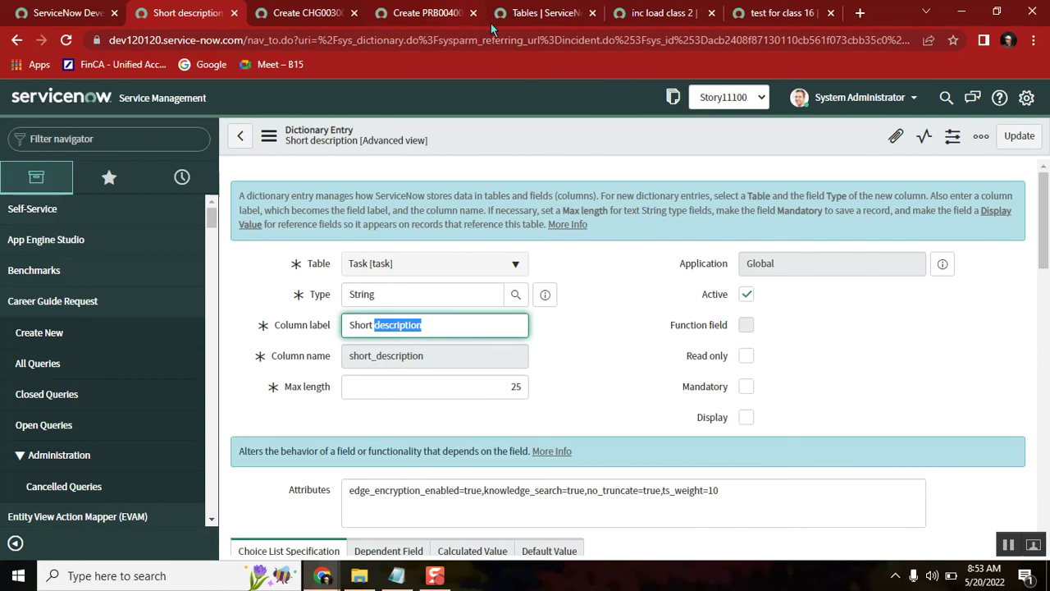
left_click(441, 18)
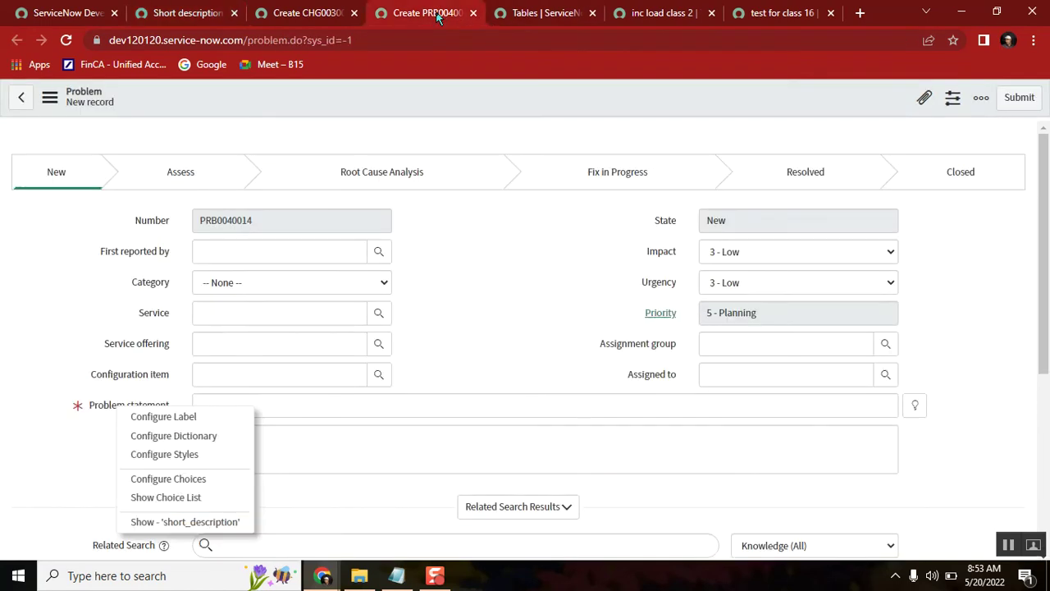
left_click(212, 17)
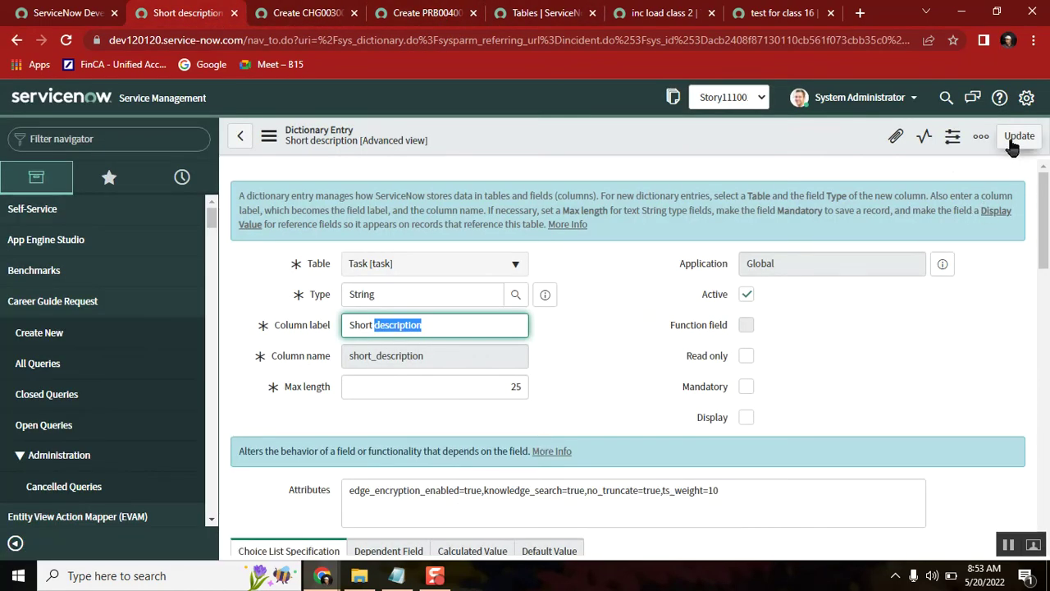
right_click(751, 143)
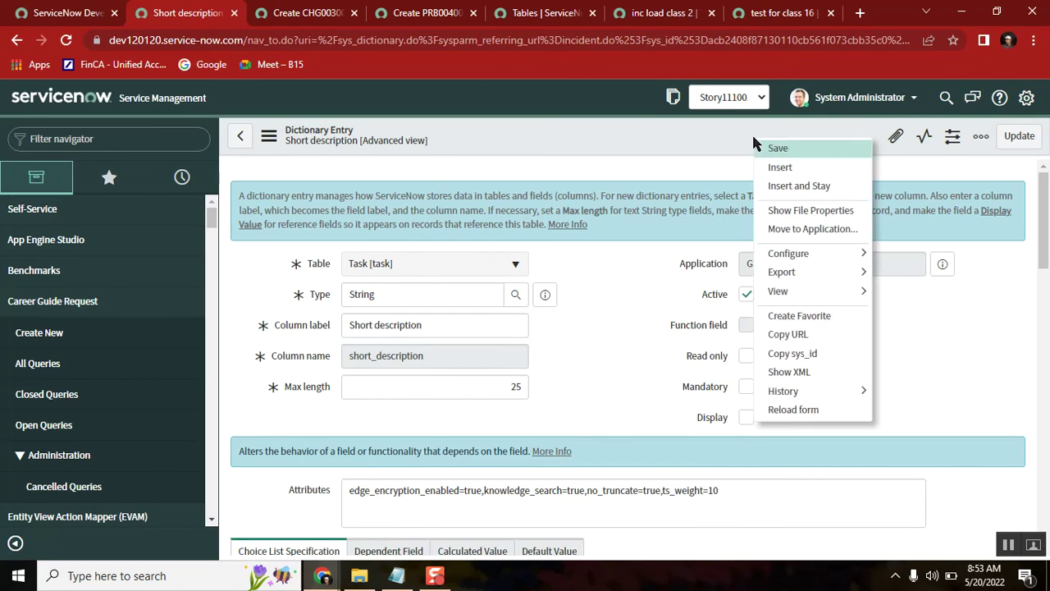
left_click(798, 152)
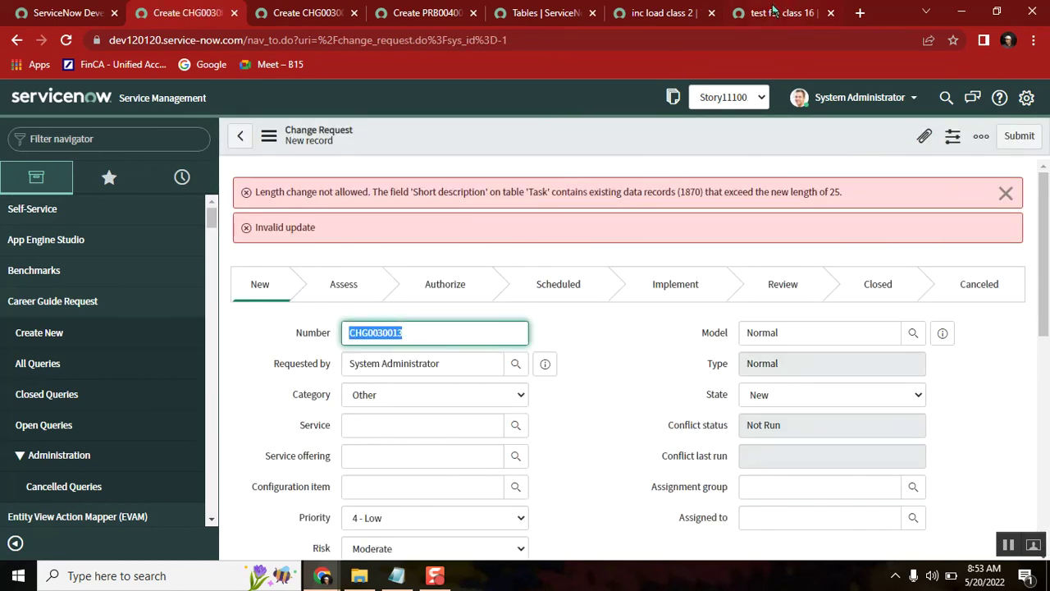
Step: Return to the main instance window and open the Task table's record list in a new tab with task.LIST
left_click(531, 13)
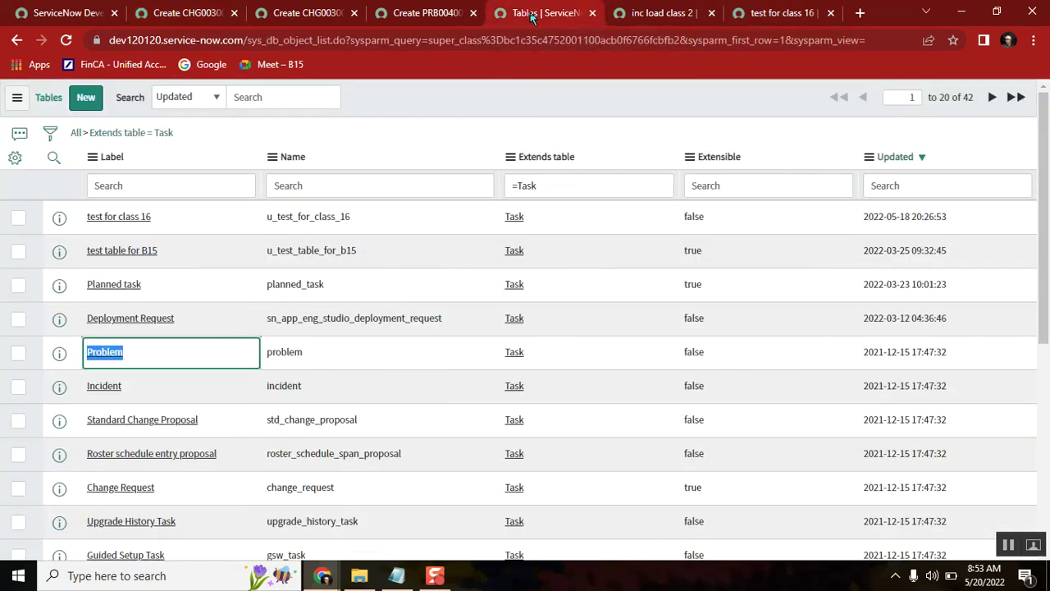
left_click(645, 15)
left_click(785, 14)
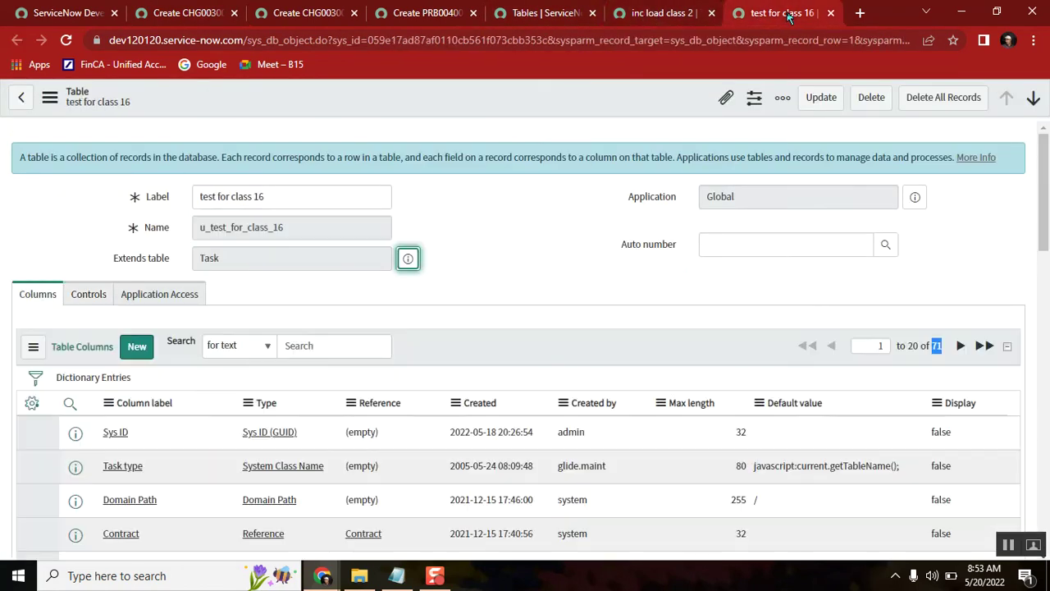
left_click(423, 15)
left_click(155, 15)
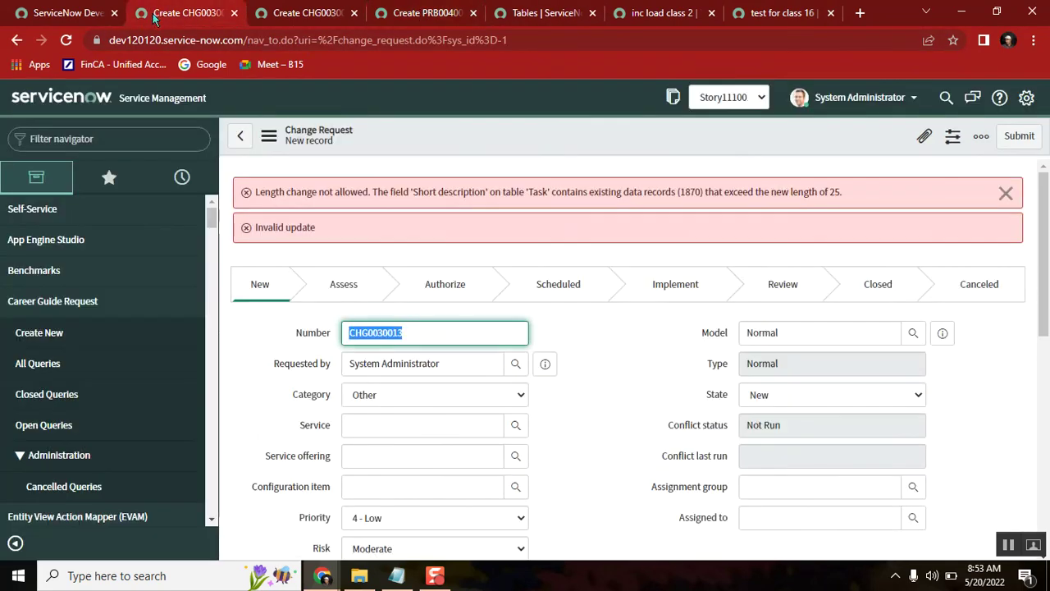
left_click(111, 140)
type("ta")
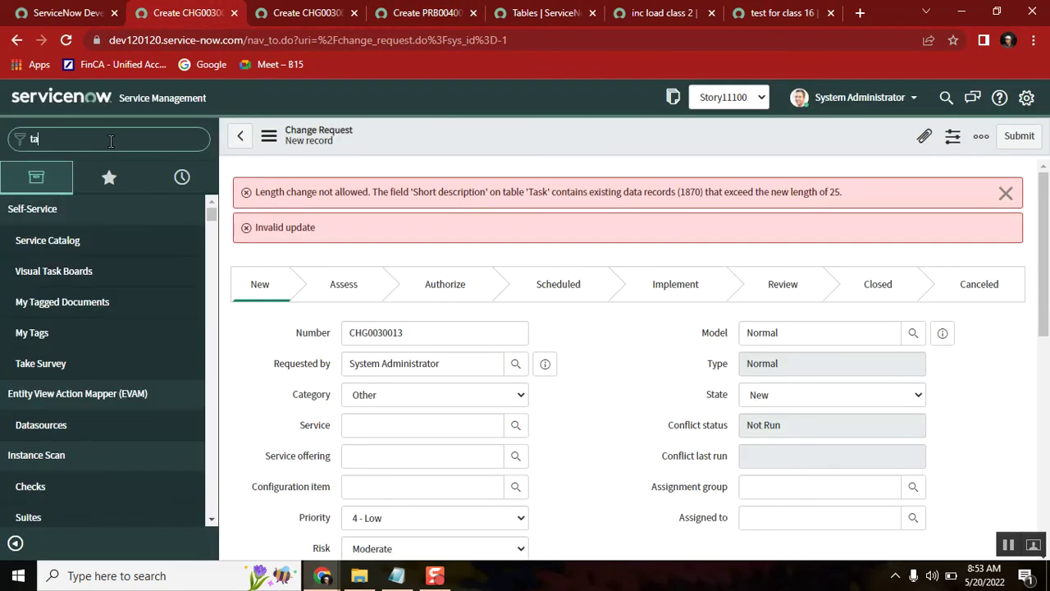
type("sk.LIST")
key("Return")
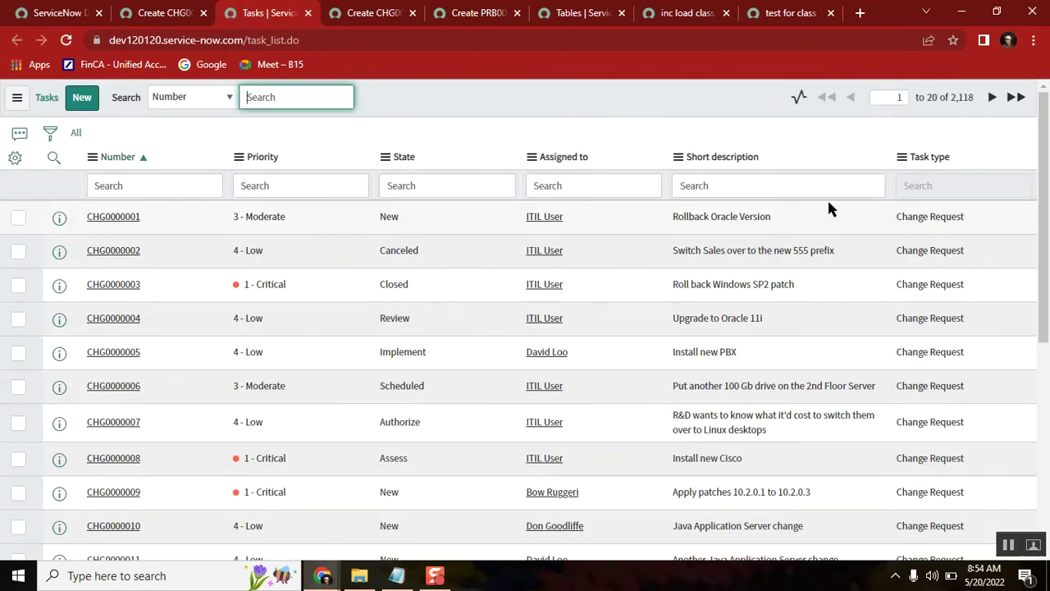
Step: Compare the task list's record total with the count in the length error, highlighting the sixth and seventh tasks' long short descriptions
double_click(958, 100)
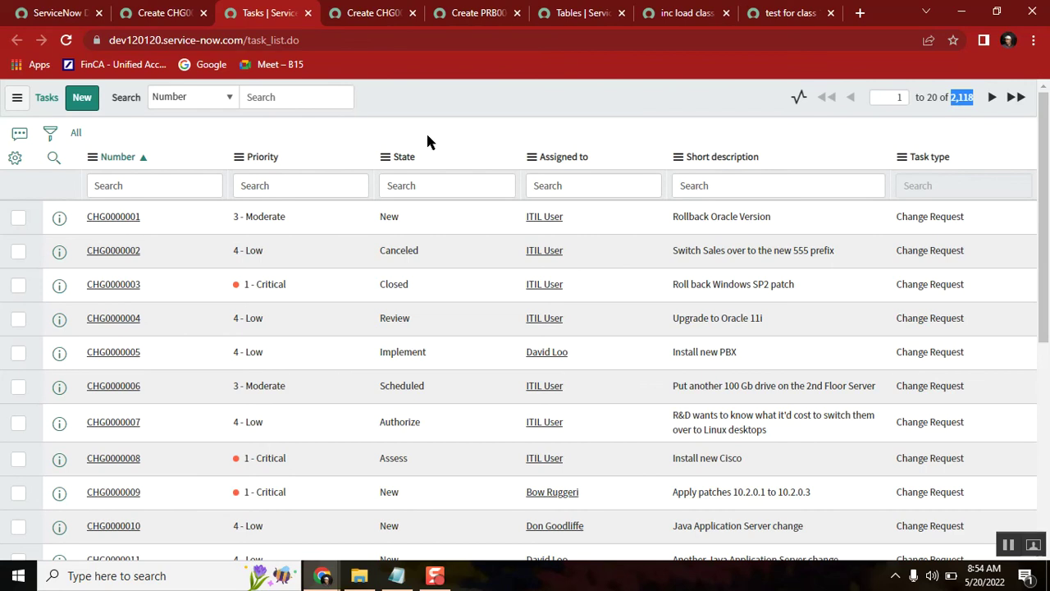
left_click(169, 14)
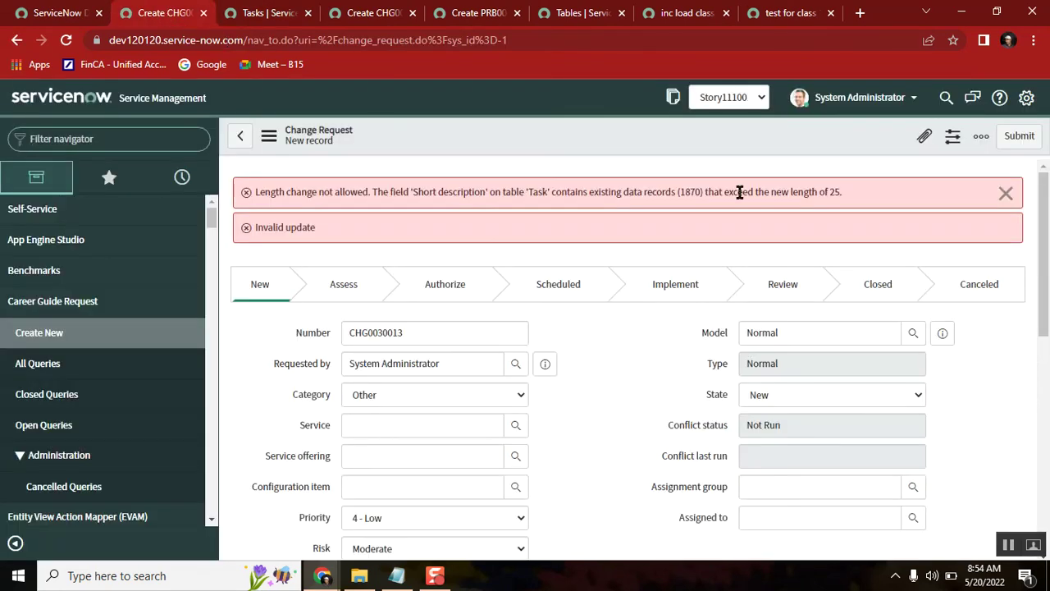
double_click(690, 192)
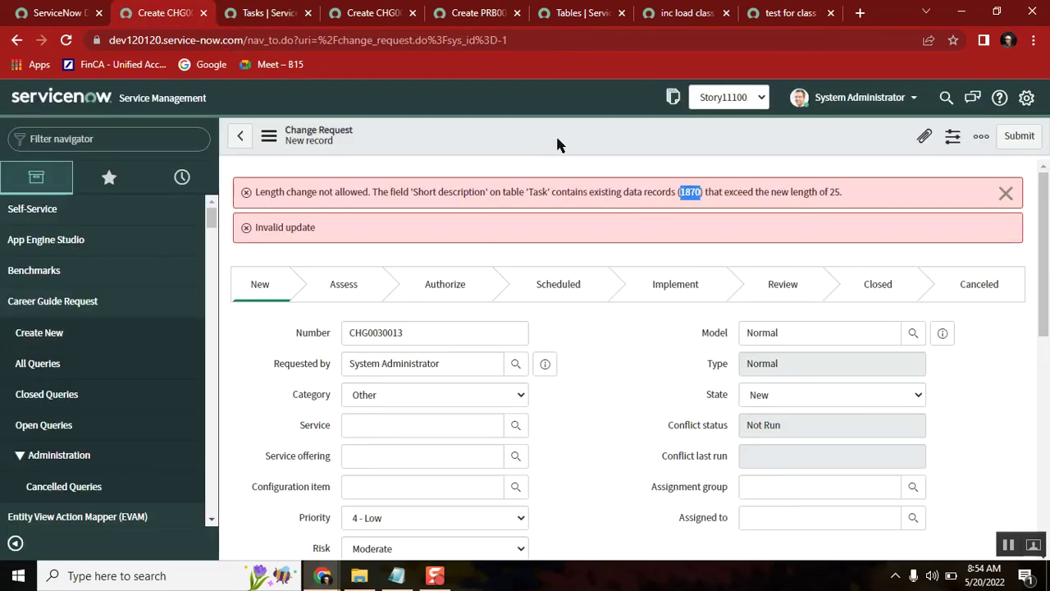
left_click(271, 14)
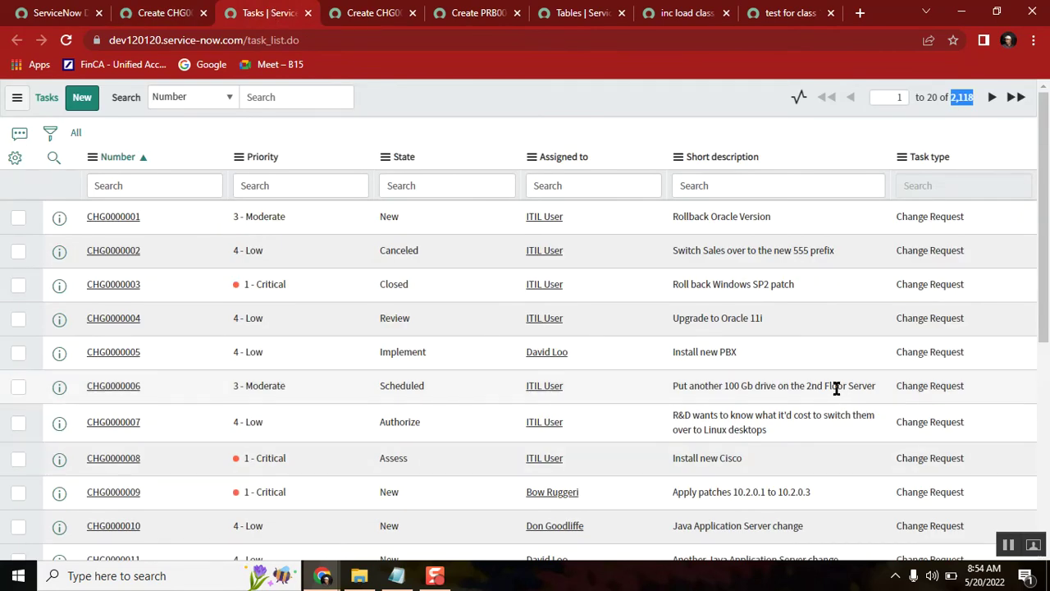
left_click_drag(827, 387, 657, 385)
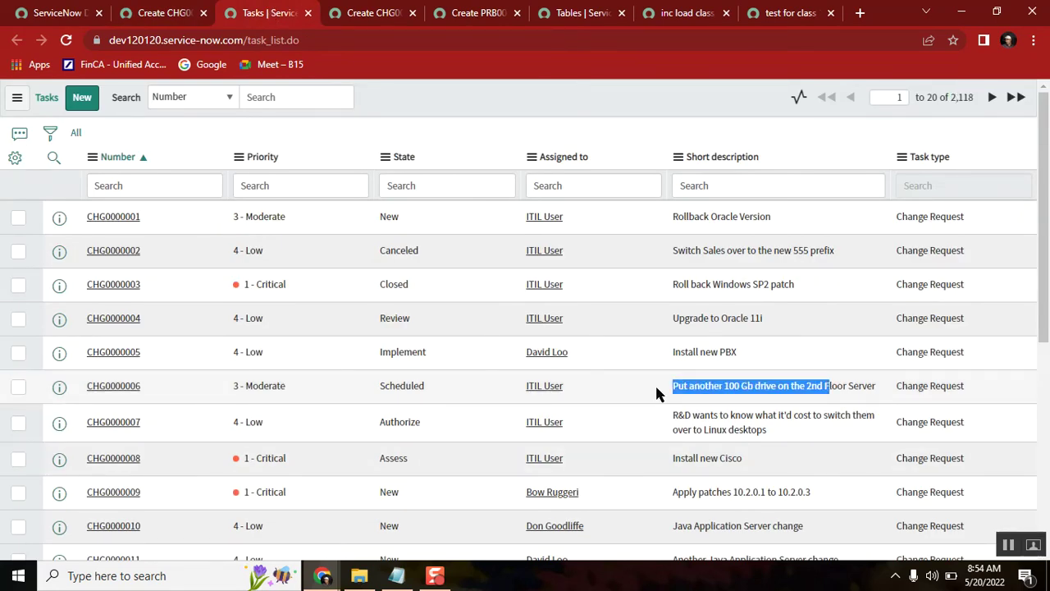
left_click_drag(794, 419, 666, 422)
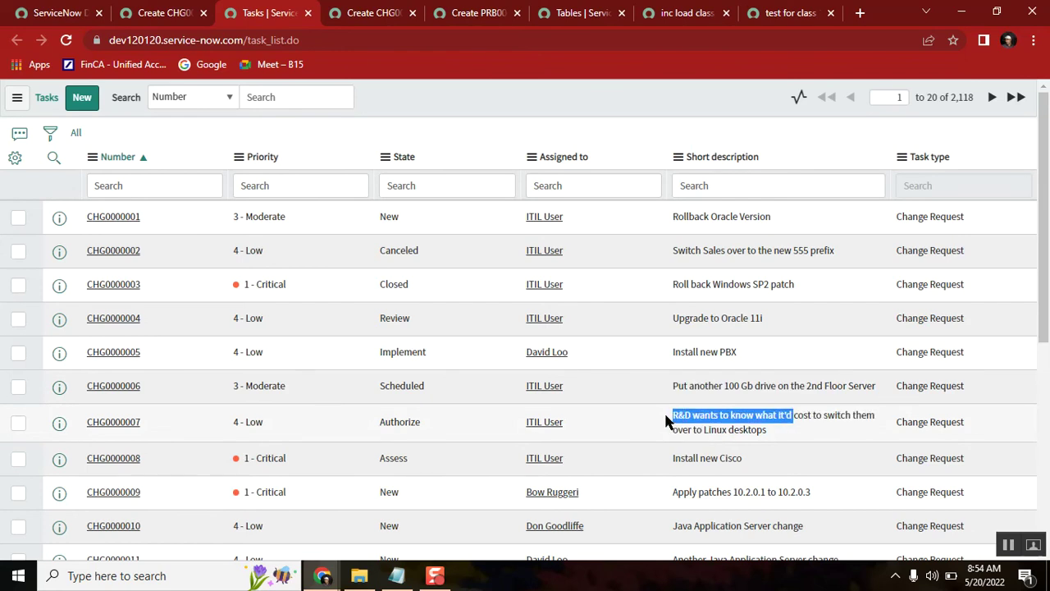
left_click(164, 14)
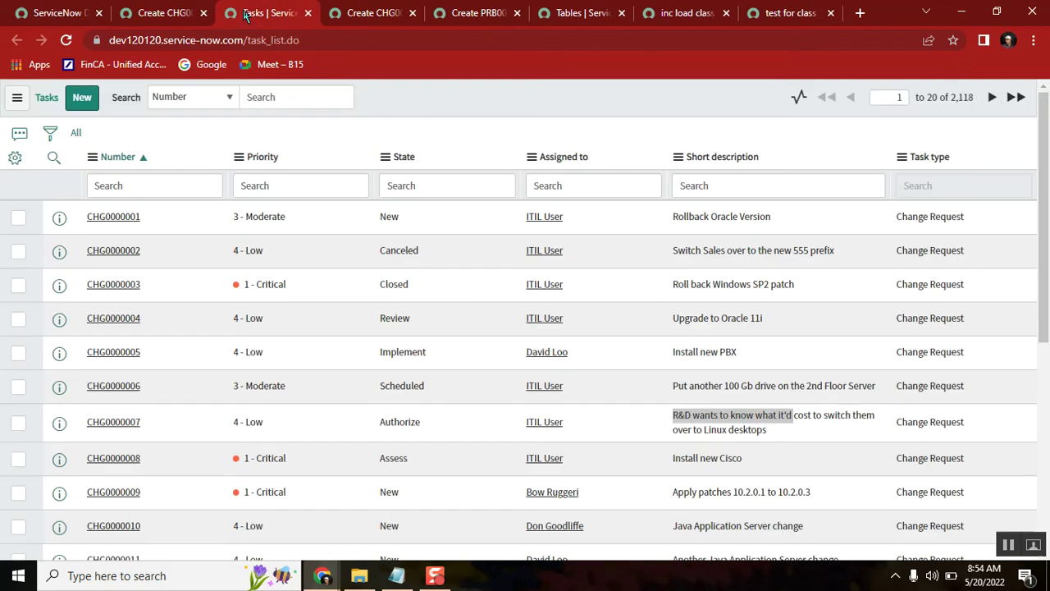
left_click(250, 13)
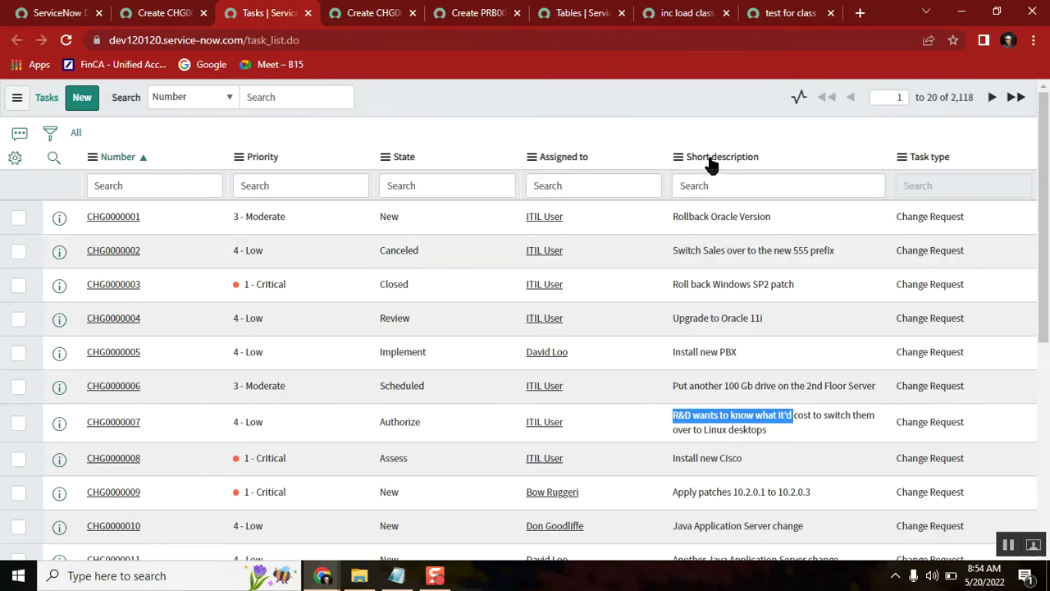
Step: Highlight the second task's short description and the list's record total, and compare them with the Problem form, Change Request form and length error
left_click_drag(767, 252, 668, 256)
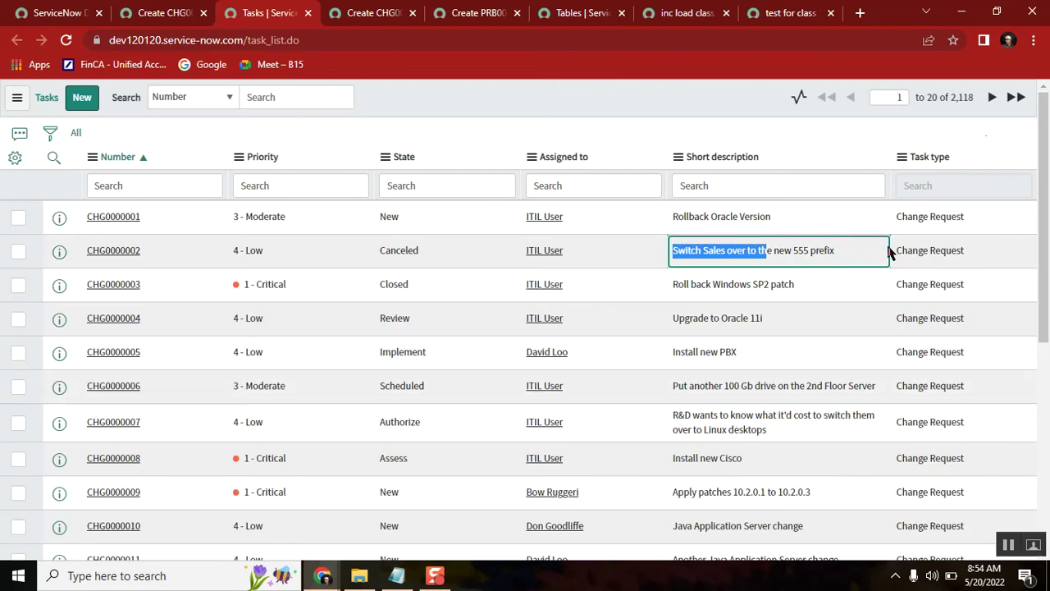
double_click(962, 97)
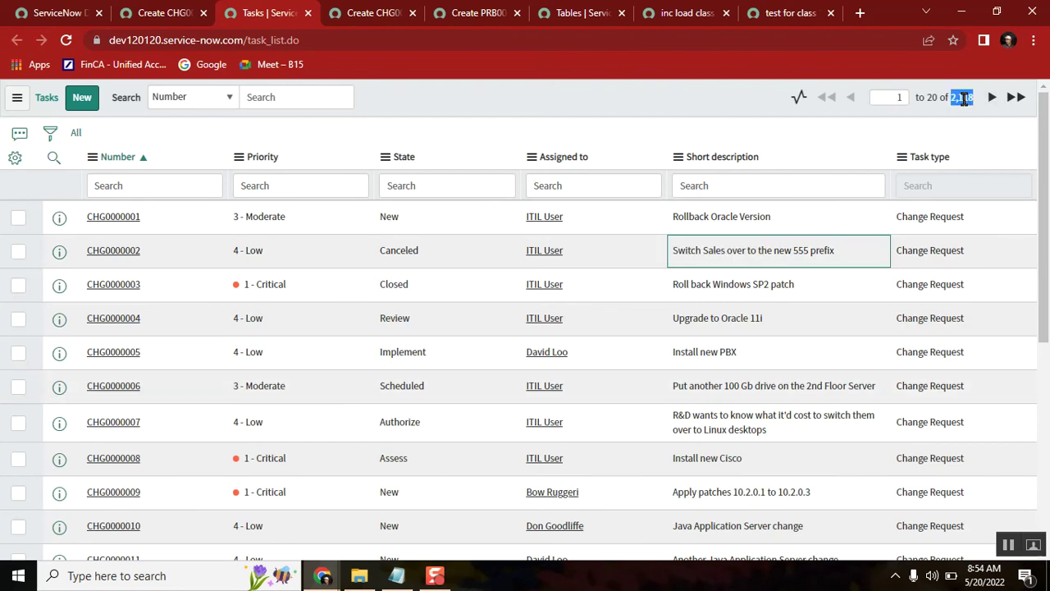
left_click(460, 18)
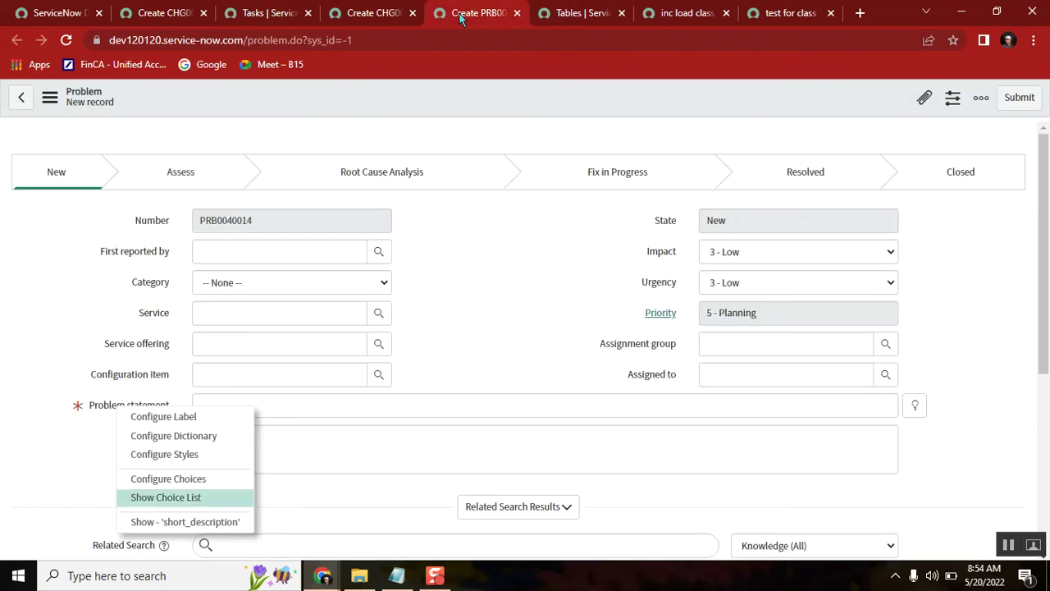
left_click(361, 18)
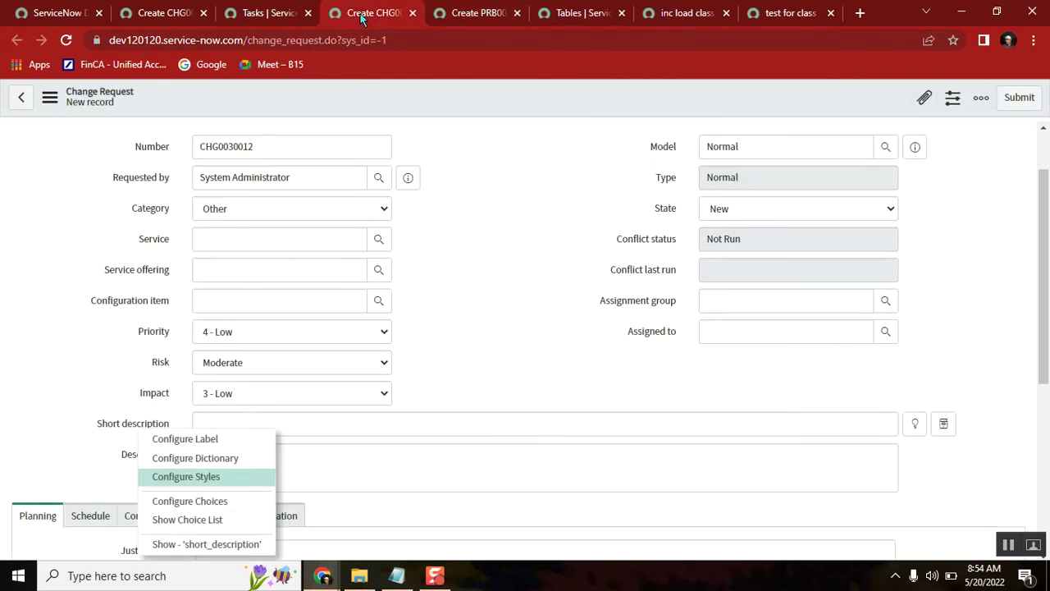
left_click(164, 18)
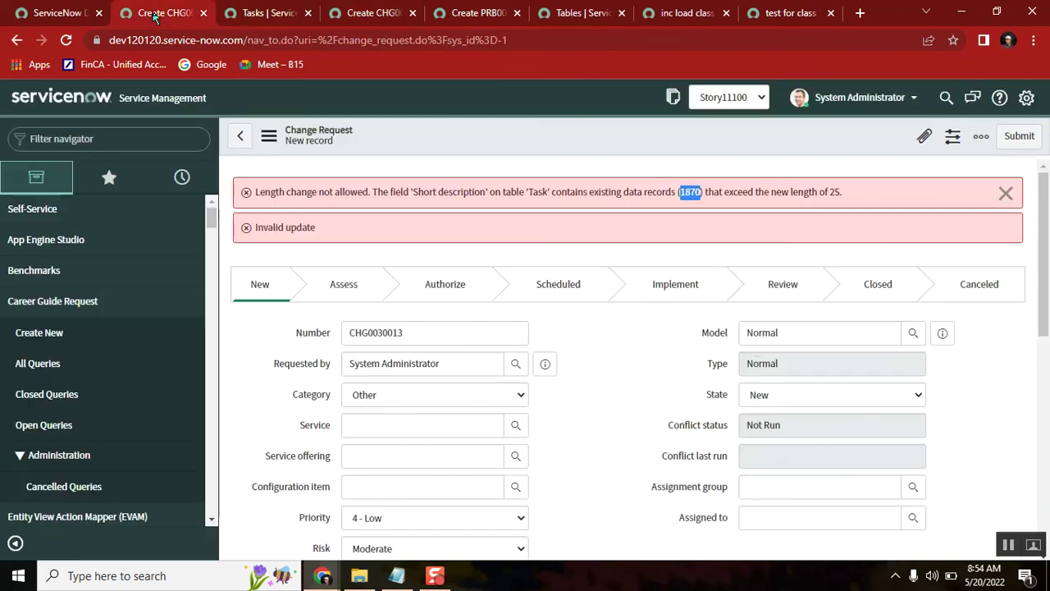
left_click(270, 15)
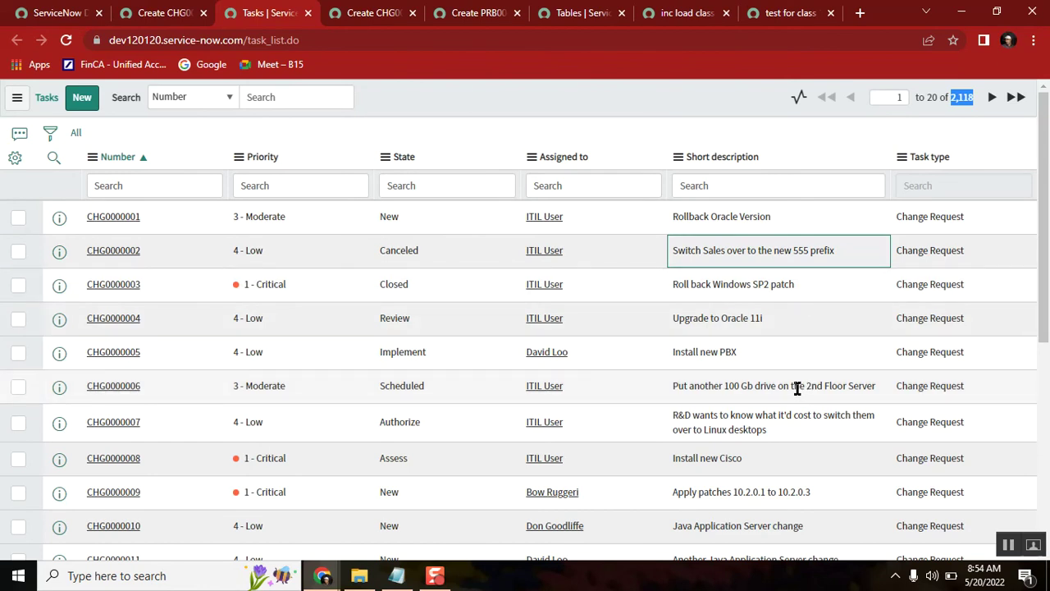
Step: Highlight portions of the sixth task's short description to illustrate how much text would exceed a shorter max length
left_click_drag(817, 386, 671, 389)
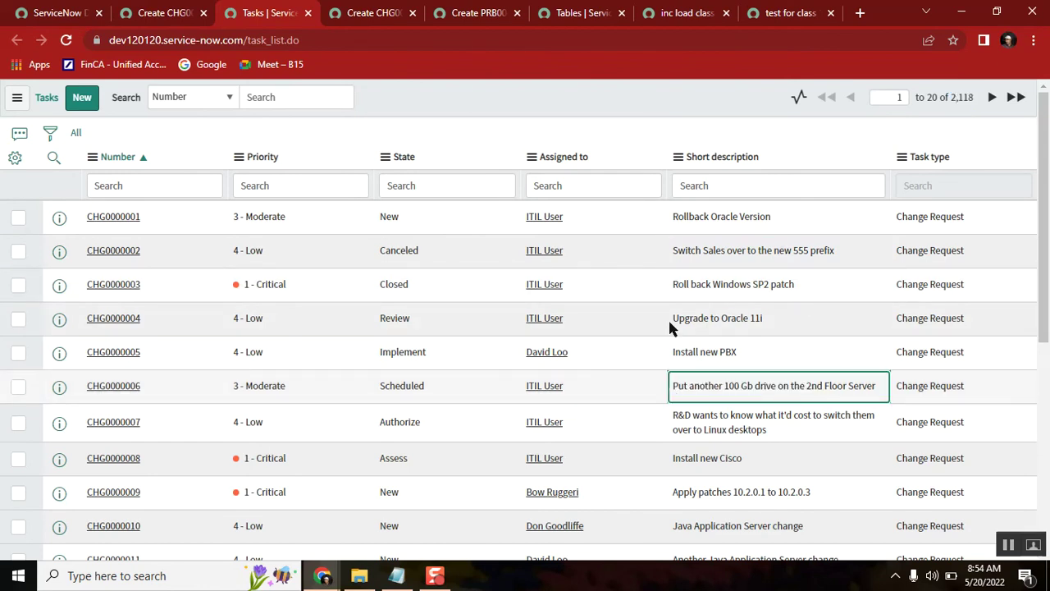
left_click_drag(812, 385, 707, 385)
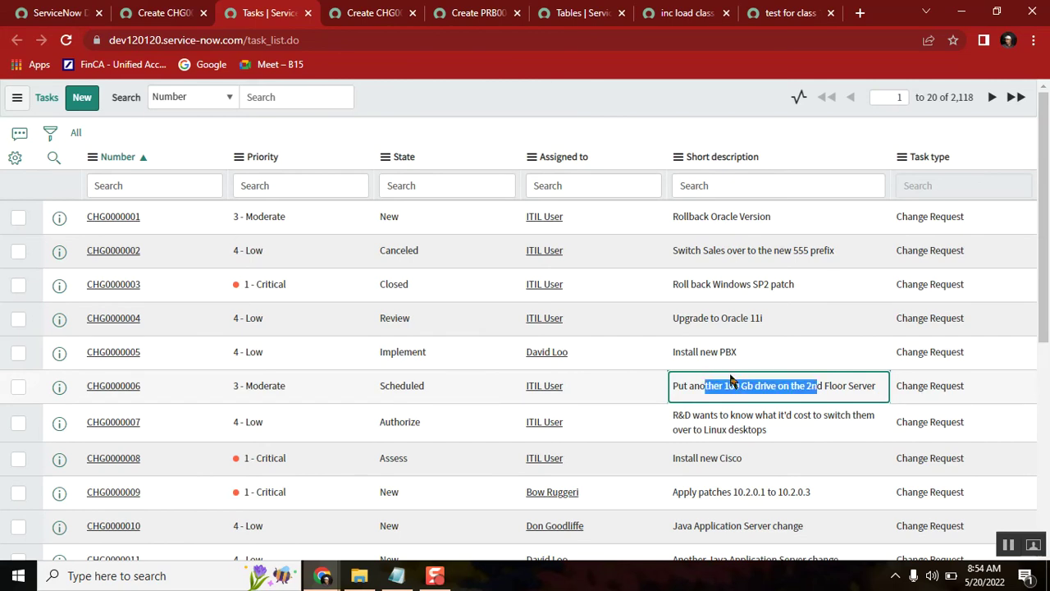
left_click(817, 387)
left_click_drag(823, 387, 876, 390)
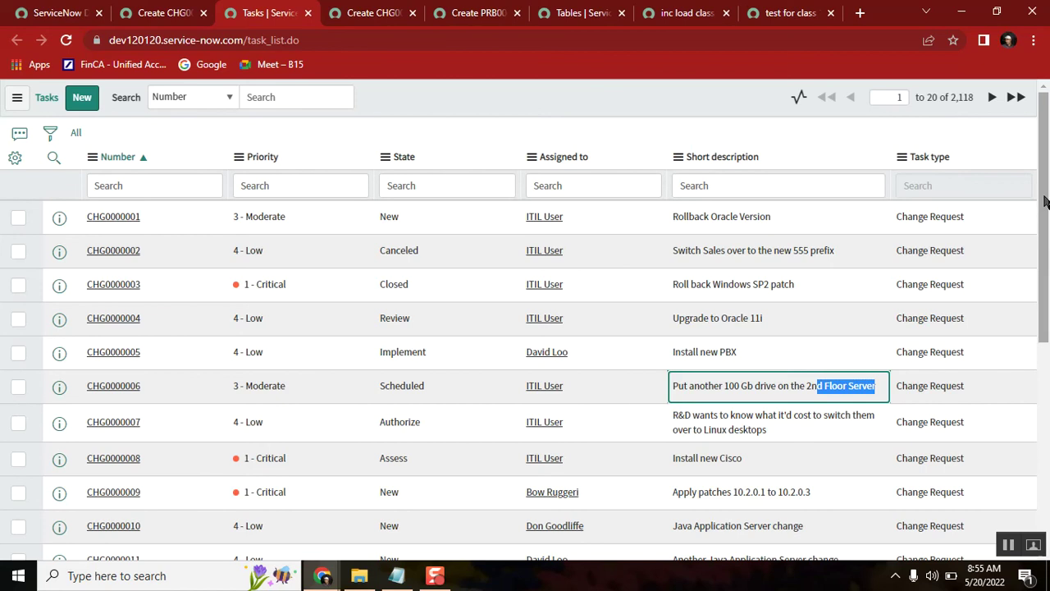
left_click_drag(1044, 202, 1022, 164)
Step: Sort the task list by Short description, and restore its order by Number
left_click(733, 156)
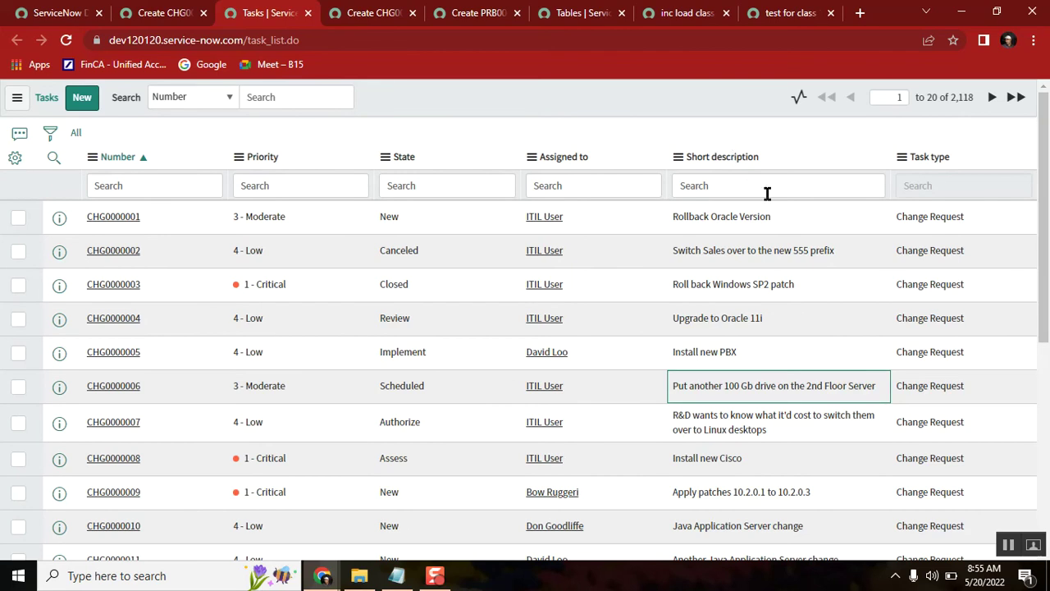
left_click(740, 161)
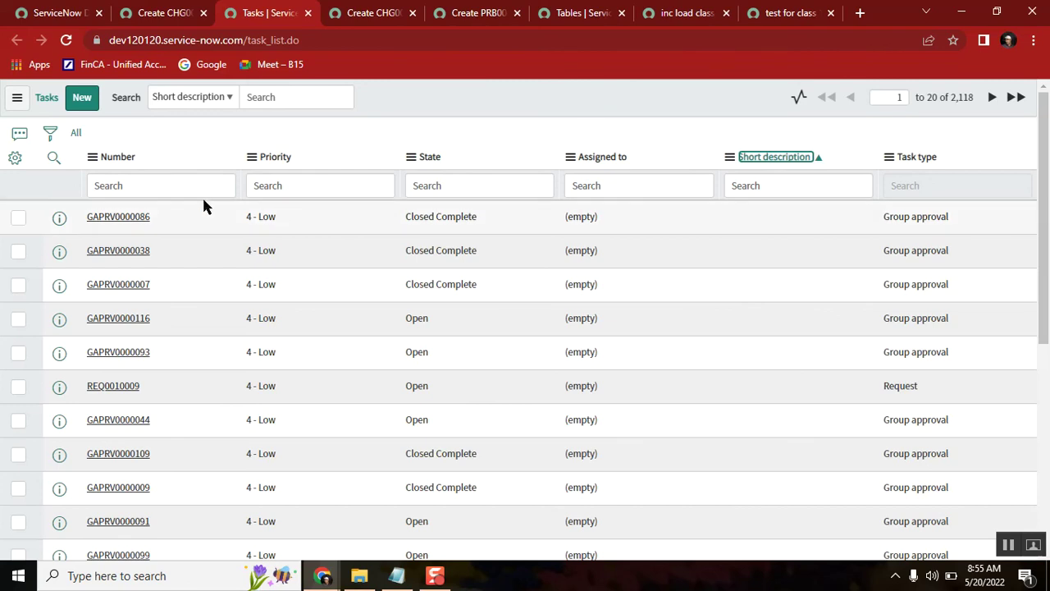
double_click(255, 41)
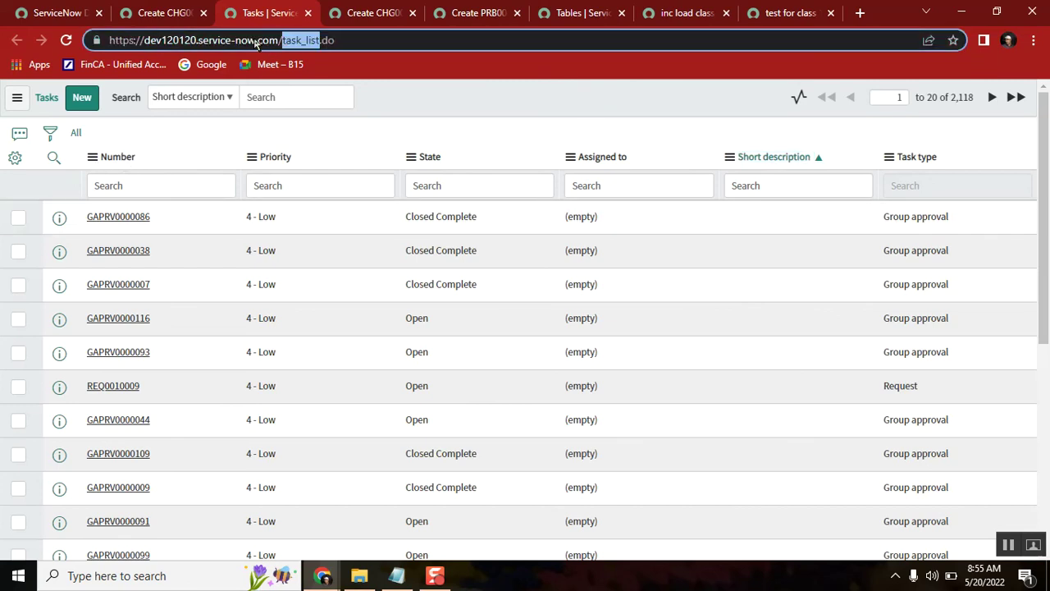
left_click(114, 162)
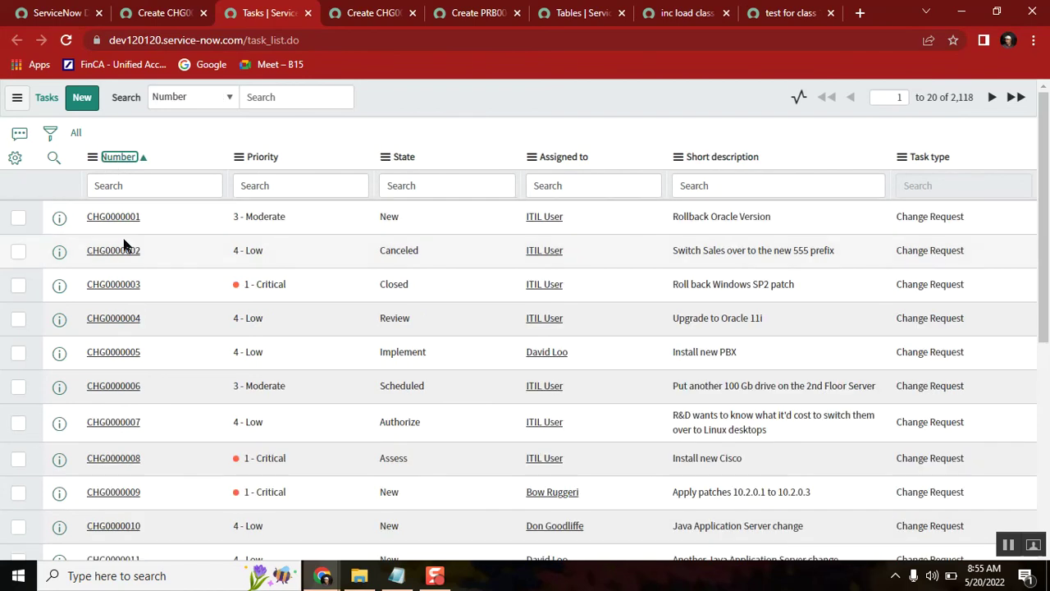
Step: Page through the number-sorted task list up to records 181 to 200, examining the numbers, short descriptions and task types
left_click_drag(158, 223, 74, 211)
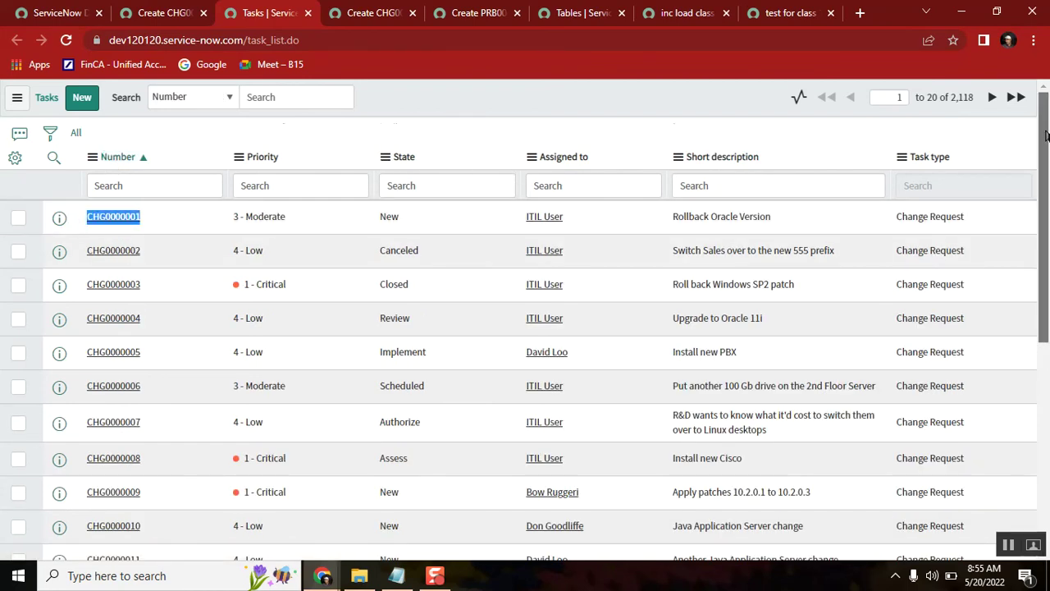
left_click_drag(1043, 229, 1045, 426)
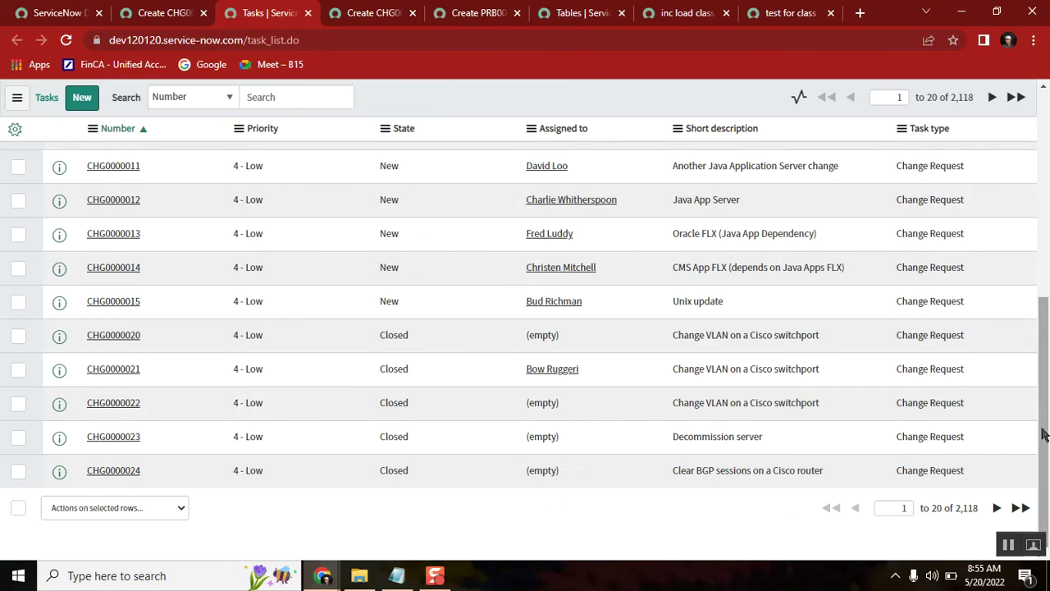
left_click(996, 507)
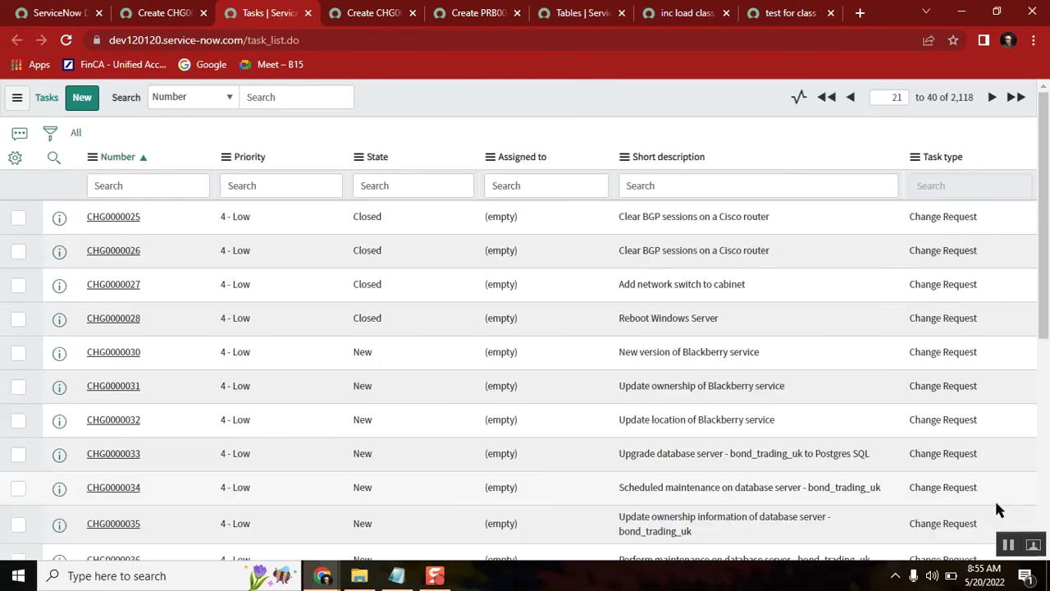
double_click(991, 98)
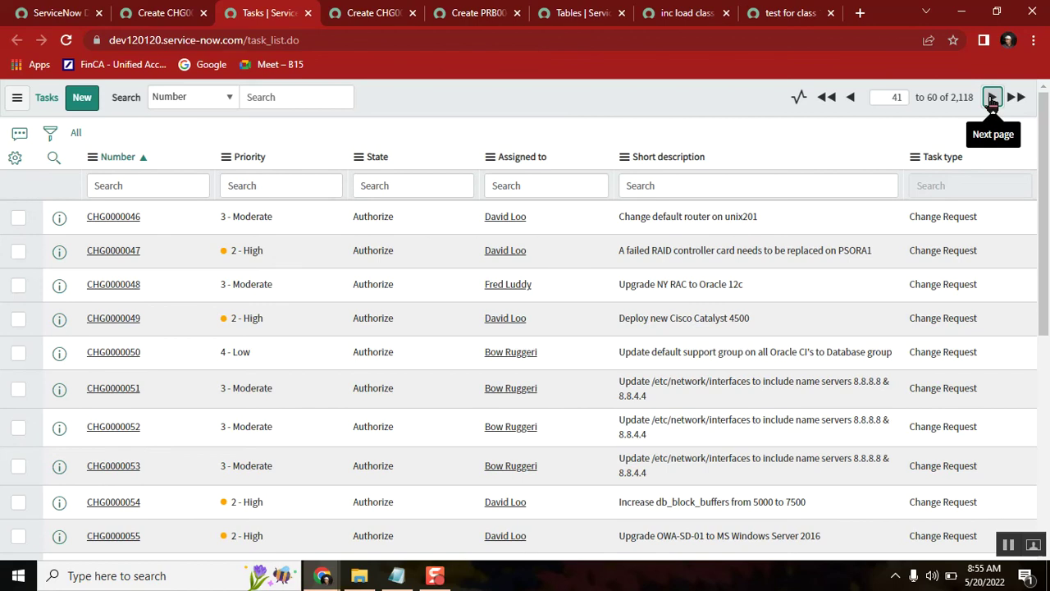
left_click(992, 98)
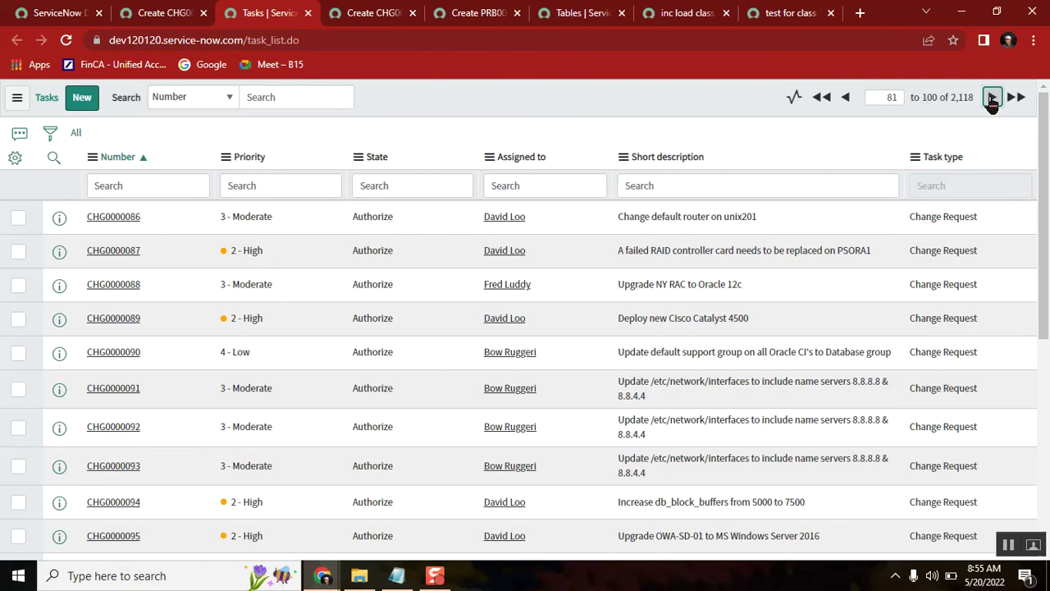
double_click(992, 98)
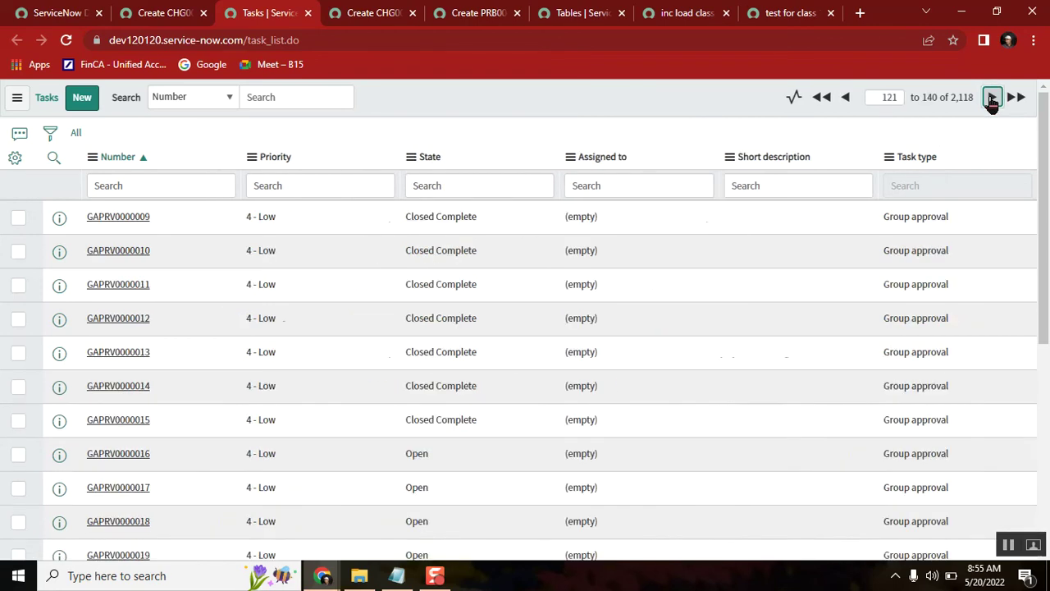
left_click(991, 98)
left_click(991, 97)
left_click(991, 98)
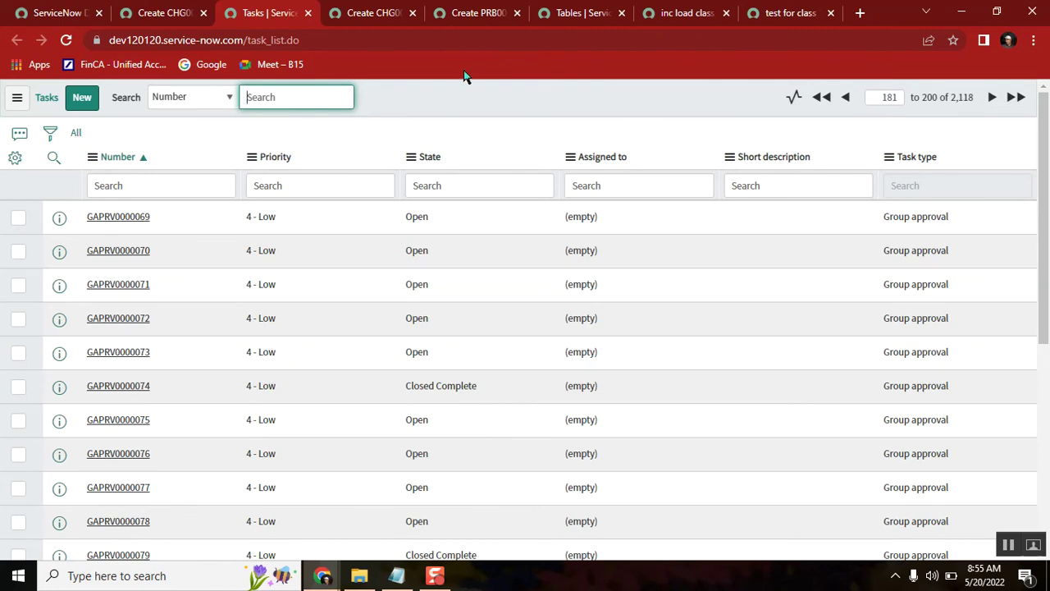
Step: Revisit the length error, the Change Request form and the Problem form, and return to the task list
left_click(151, 18)
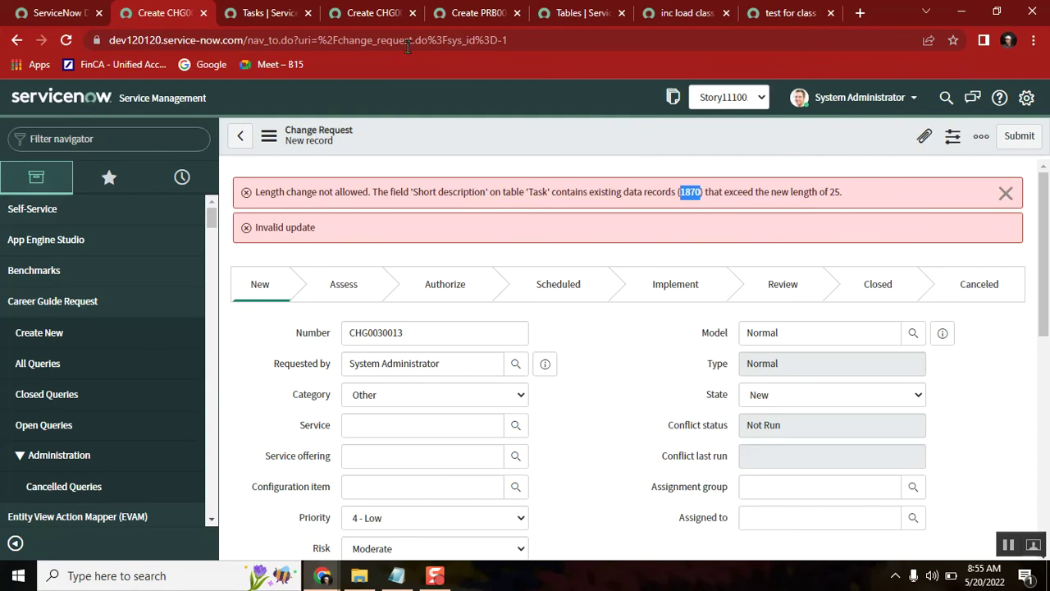
left_click(374, 18)
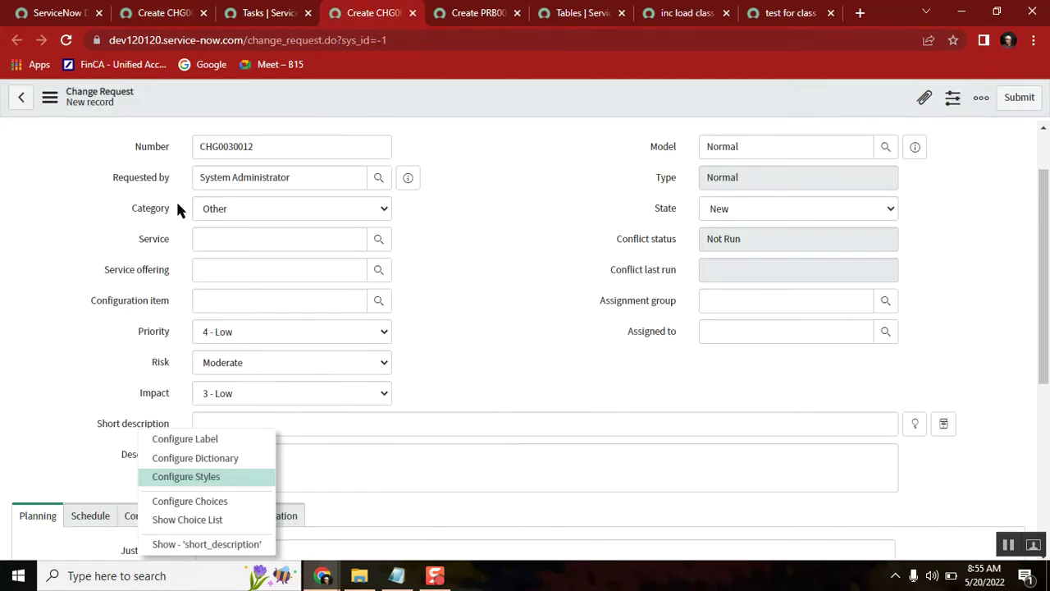
left_click(474, 16)
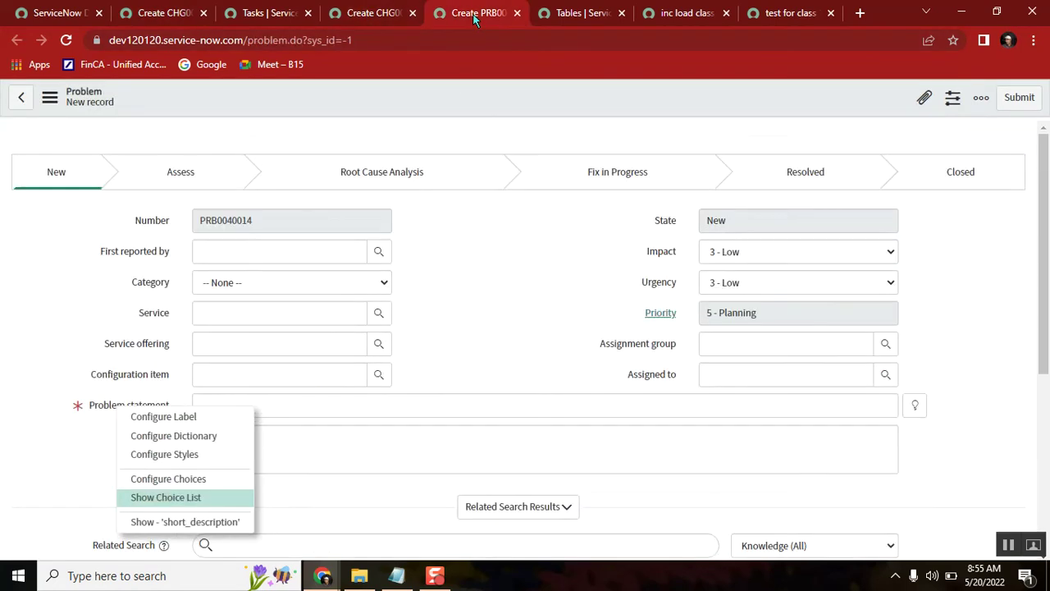
left_click(255, 18)
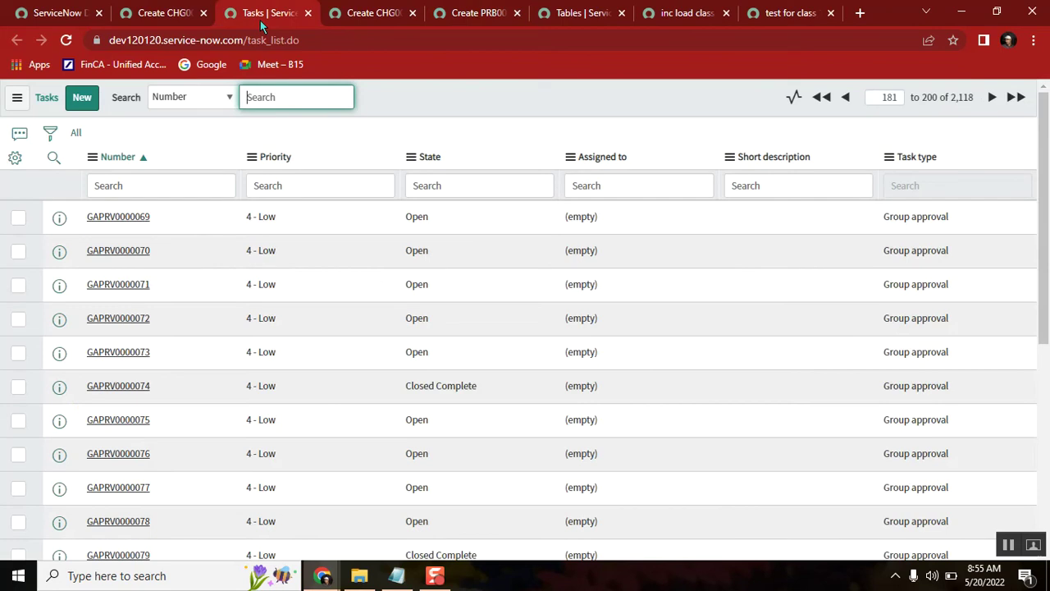
Step: Examine the Short description dictionary entry's max length, table and column name alongside the open table records and the list of tables extending Task
left_click(153, 20)
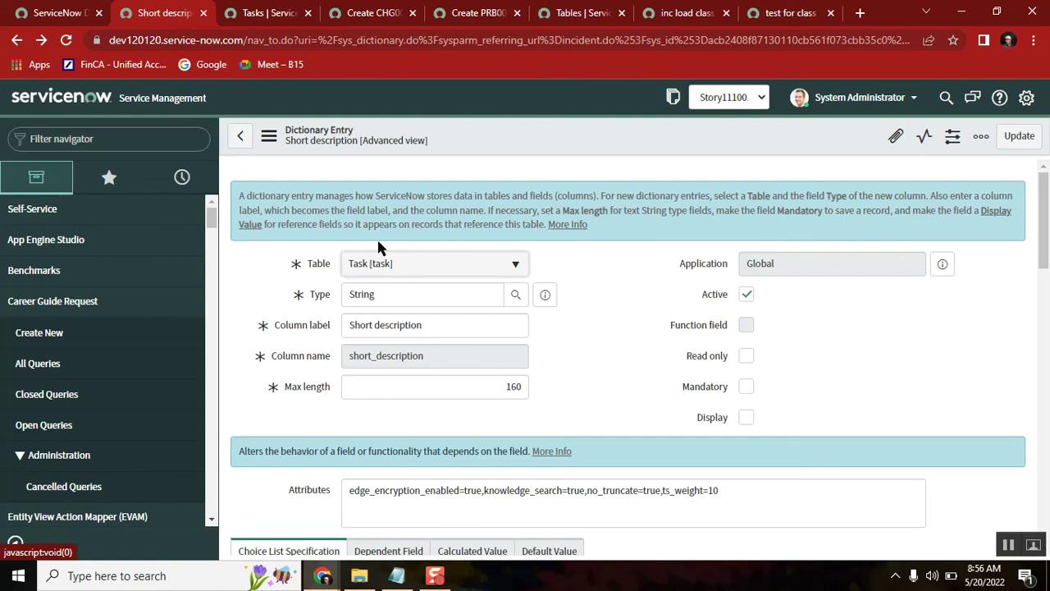
left_click(506, 382)
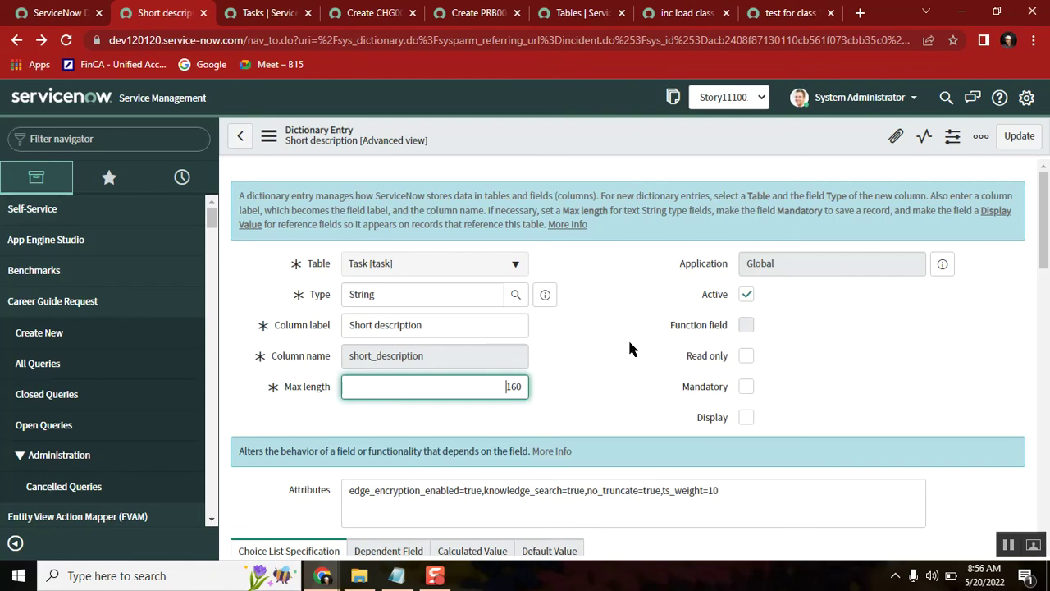
left_click(773, 18)
left_click(687, 20)
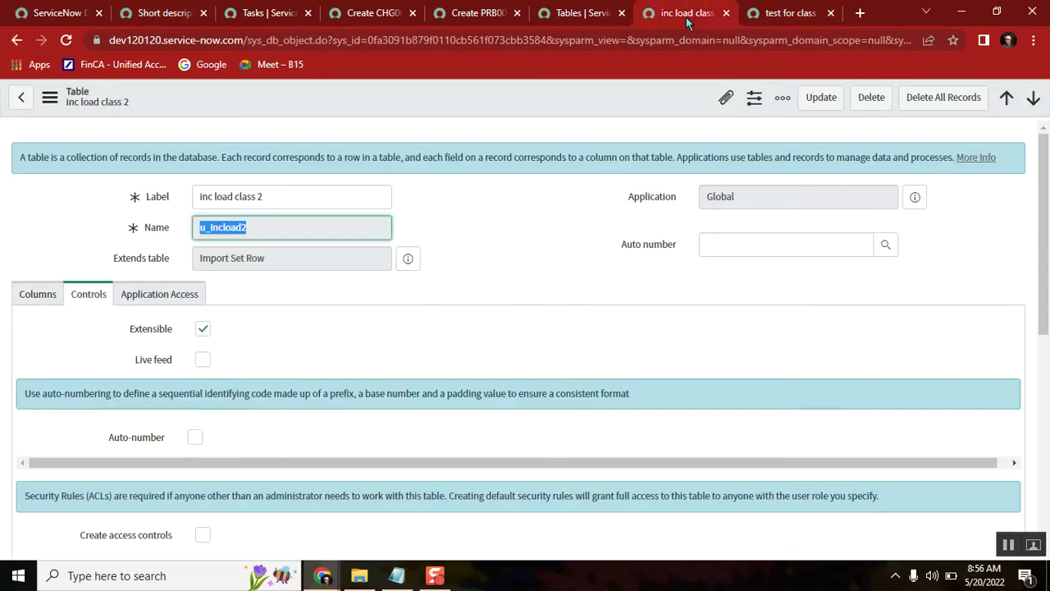
left_click(576, 19)
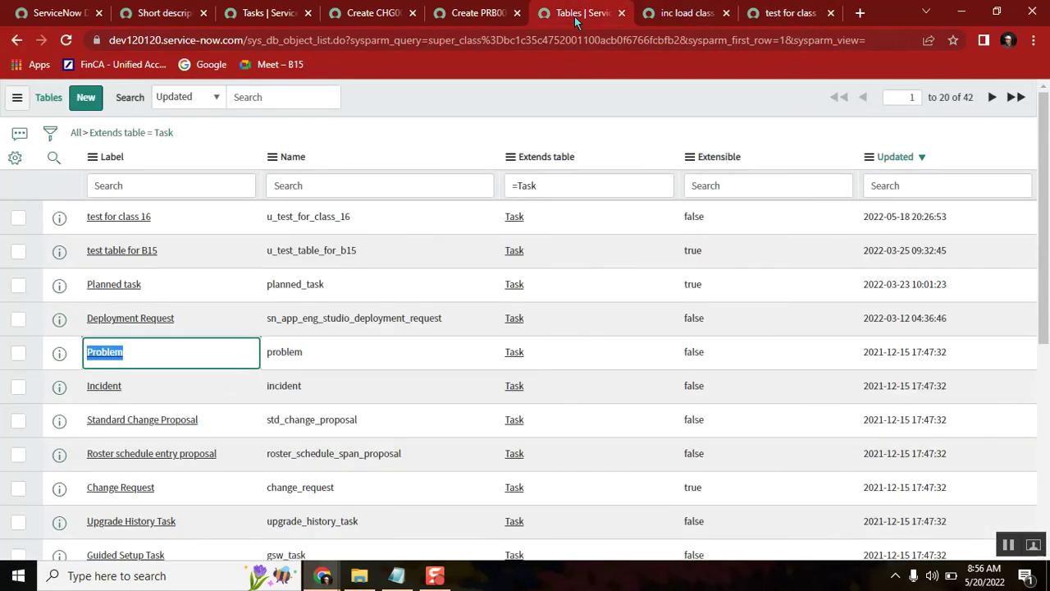
left_click(465, 17)
left_click(166, 15)
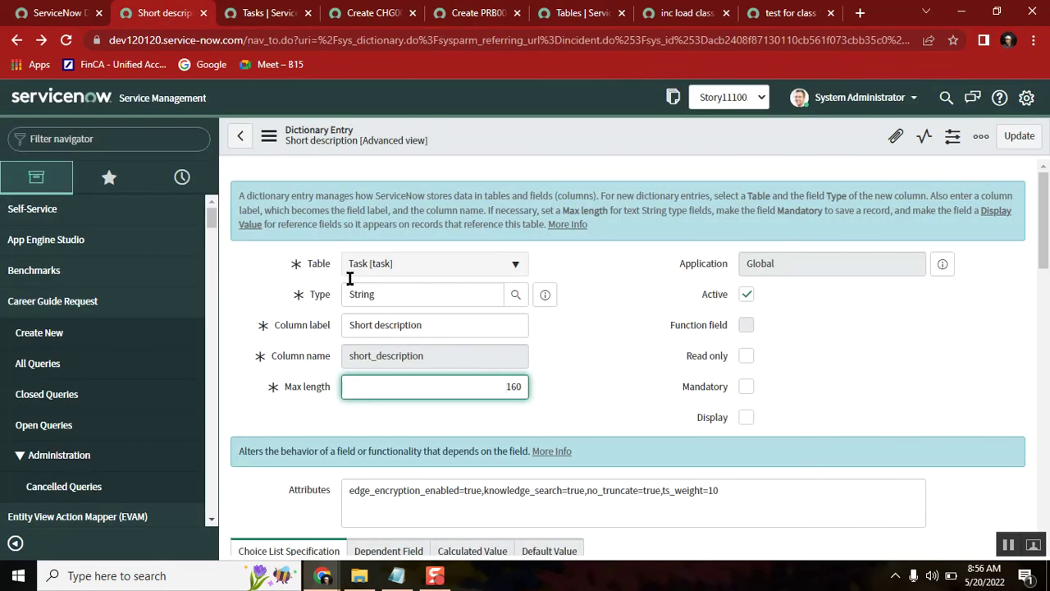
left_click(317, 260)
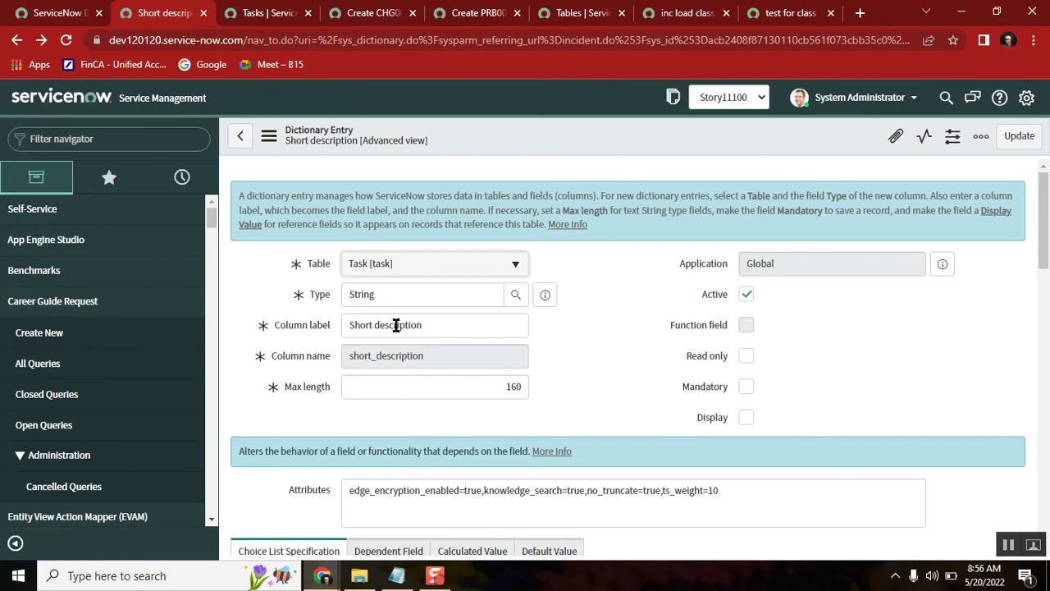
double_click(389, 361)
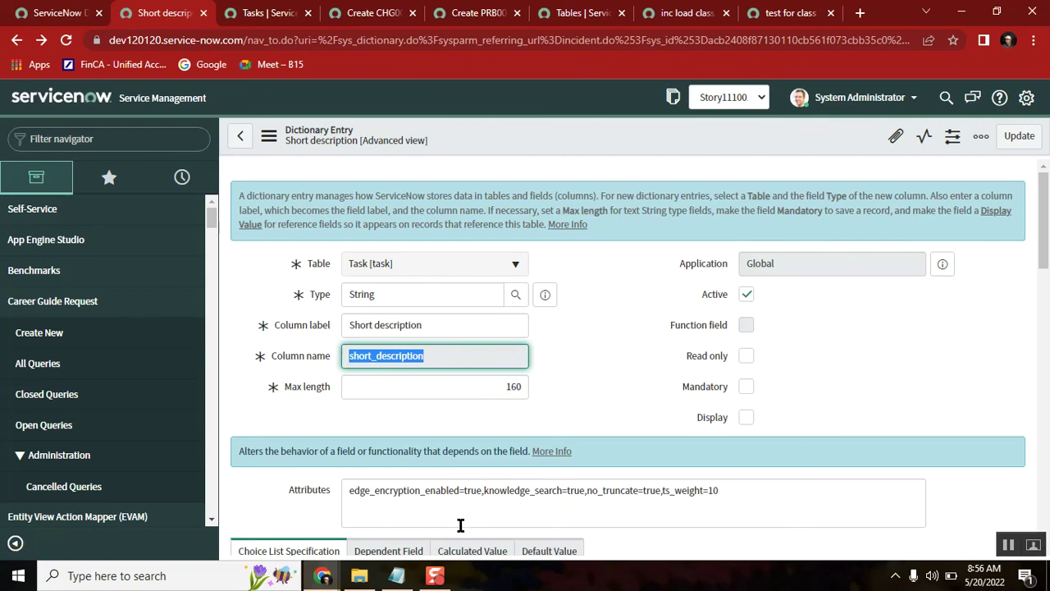
Step: Switch to the Notepad notes and highlight the parent "task" and child "career" lines in the Extends table section
left_click(399, 577)
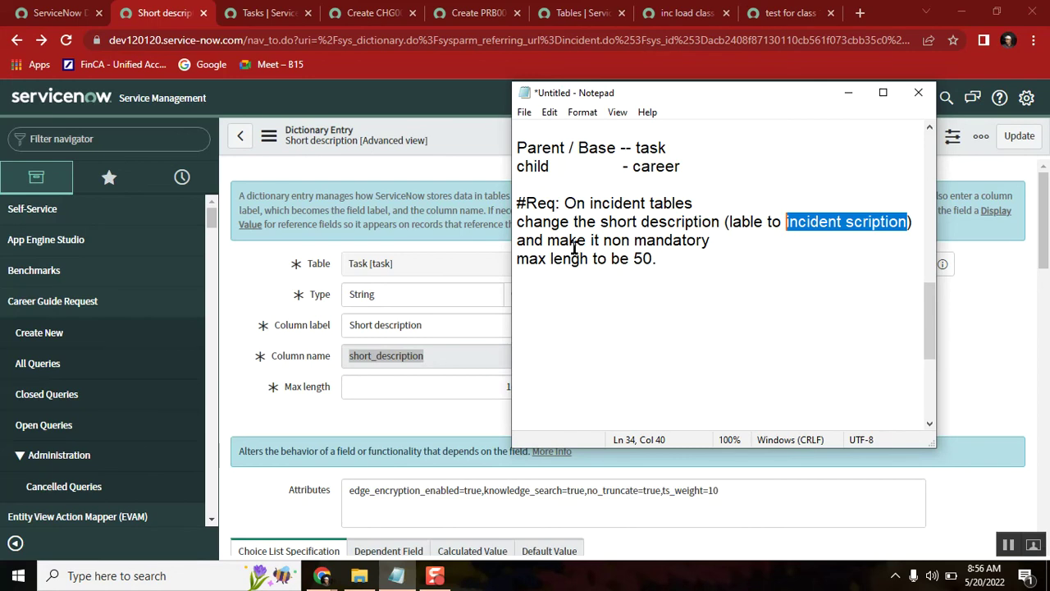
left_click(518, 147)
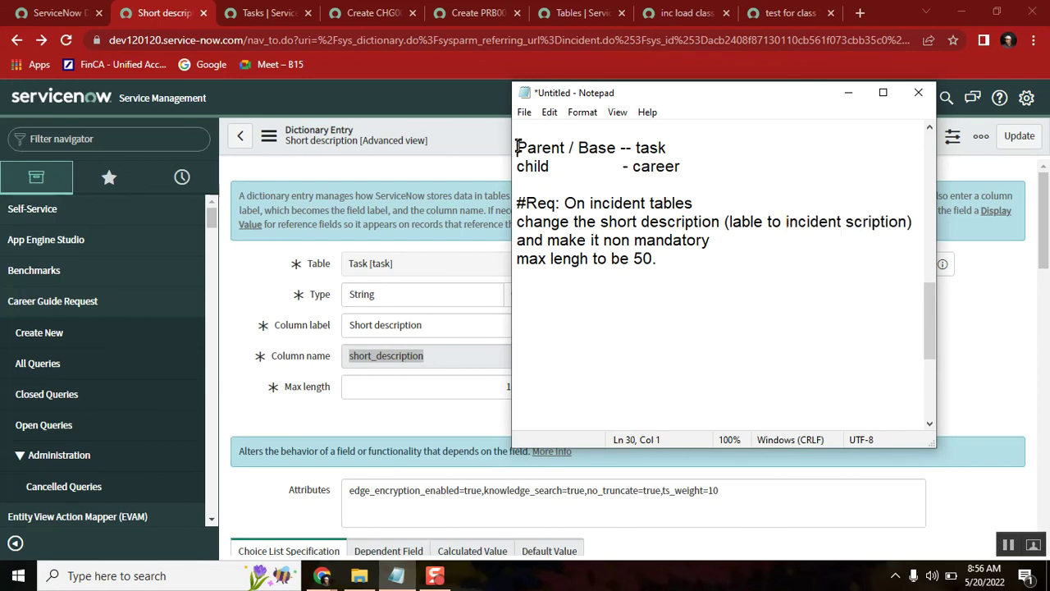
left_click(686, 166)
left_click_drag(687, 166, 517, 148)
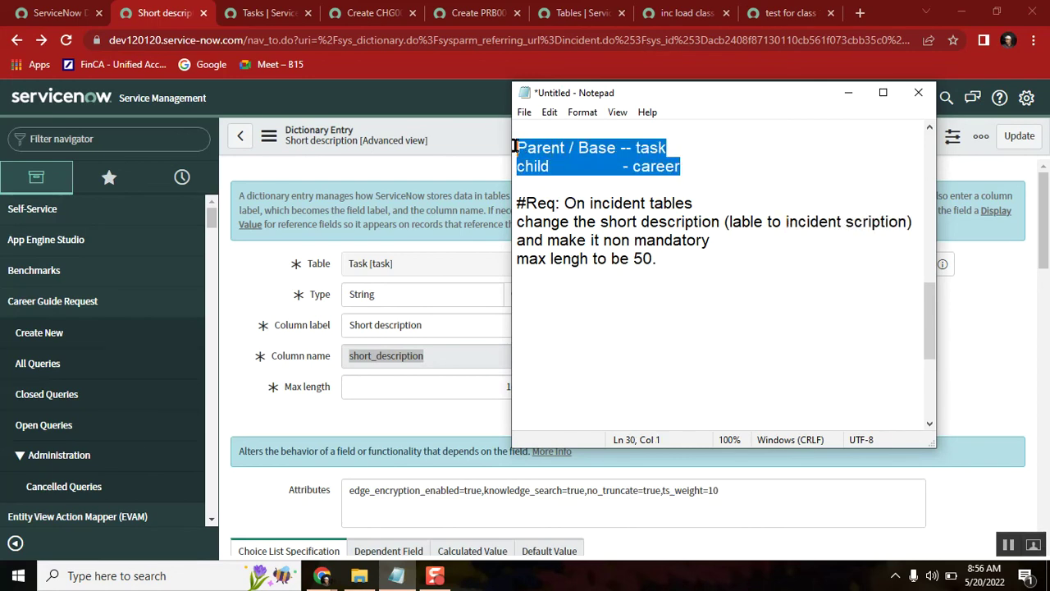
left_click(929, 126)
left_click(929, 126)
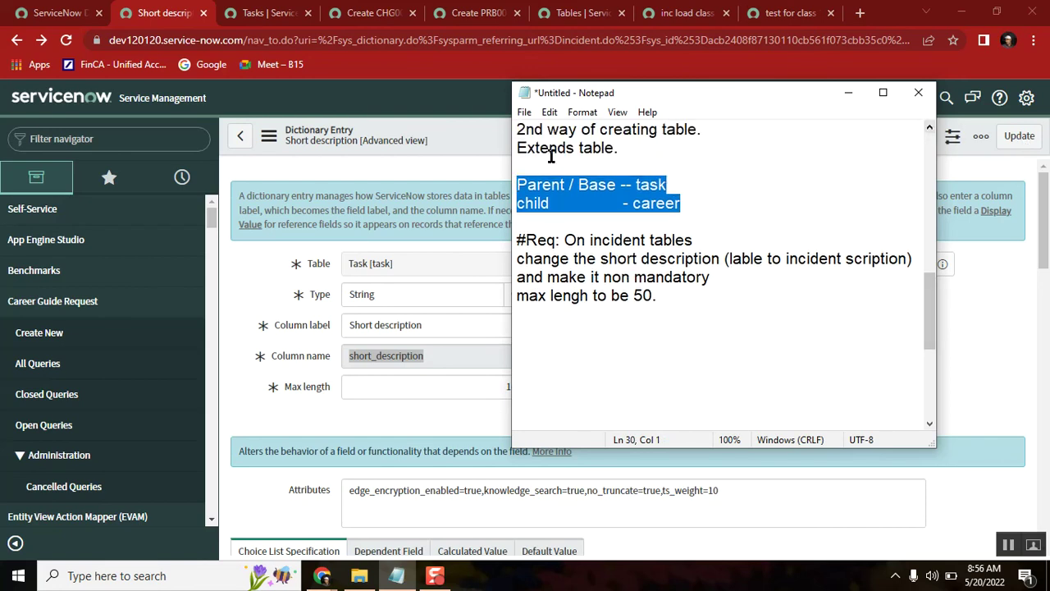
Step: Examine the Parent and child labels in the notes' Extends table section, highlighting each word
left_click(929, 126)
left_click(929, 126)
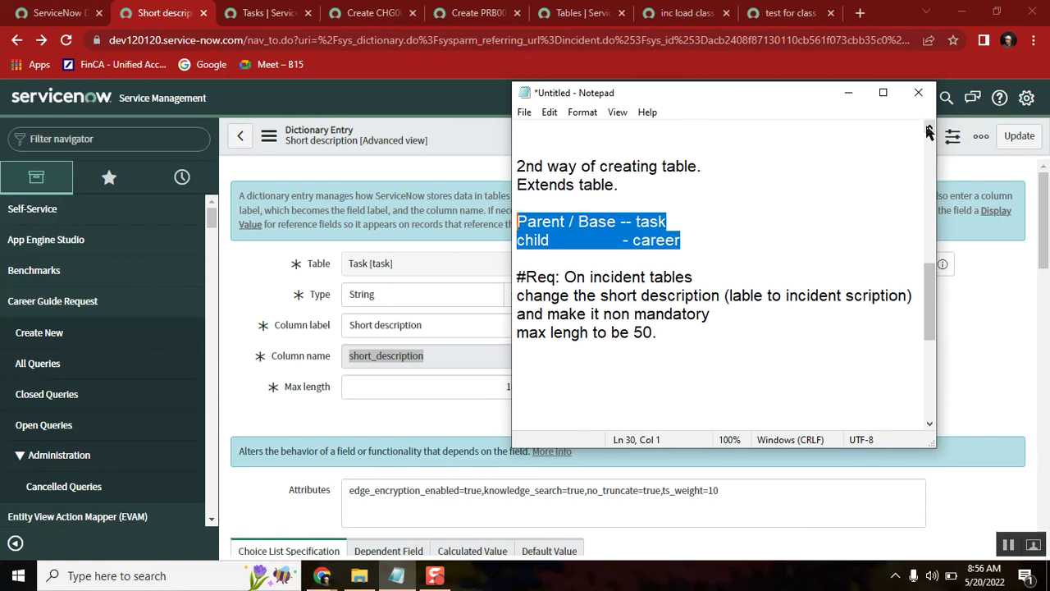
left_click(567, 209)
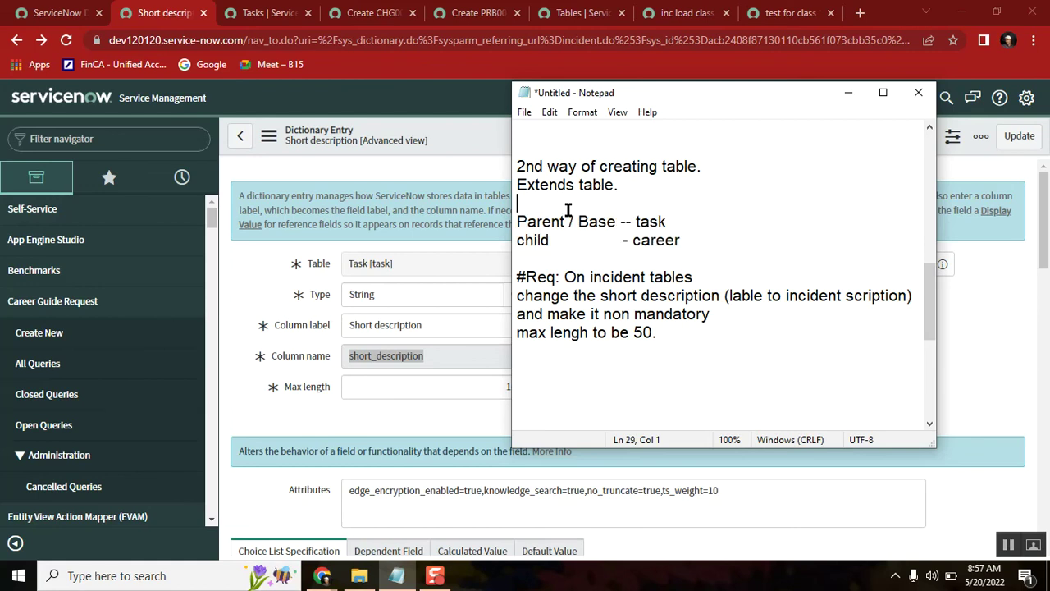
double_click(541, 223)
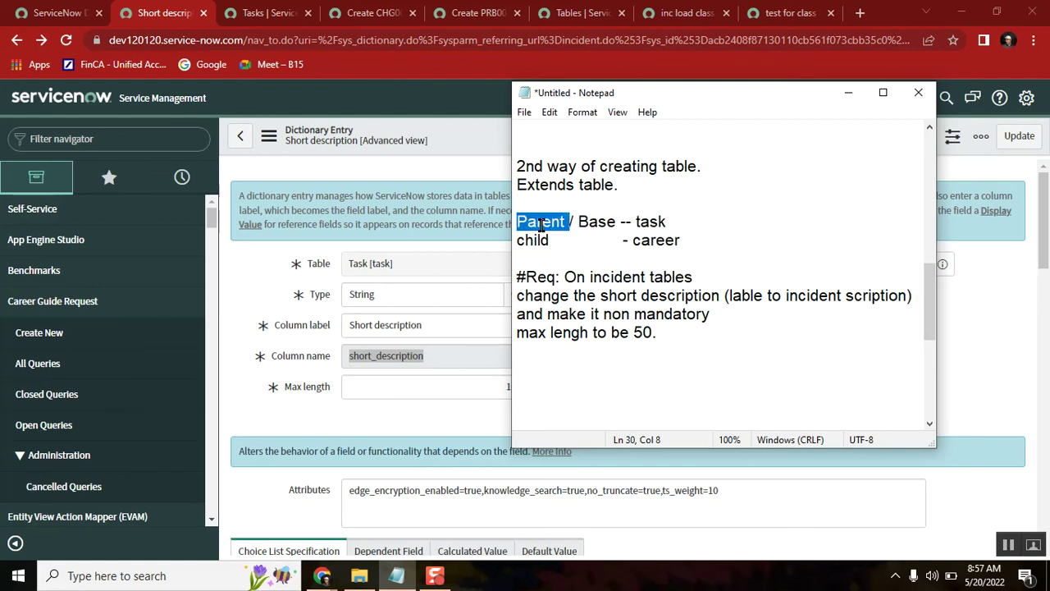
double_click(529, 241)
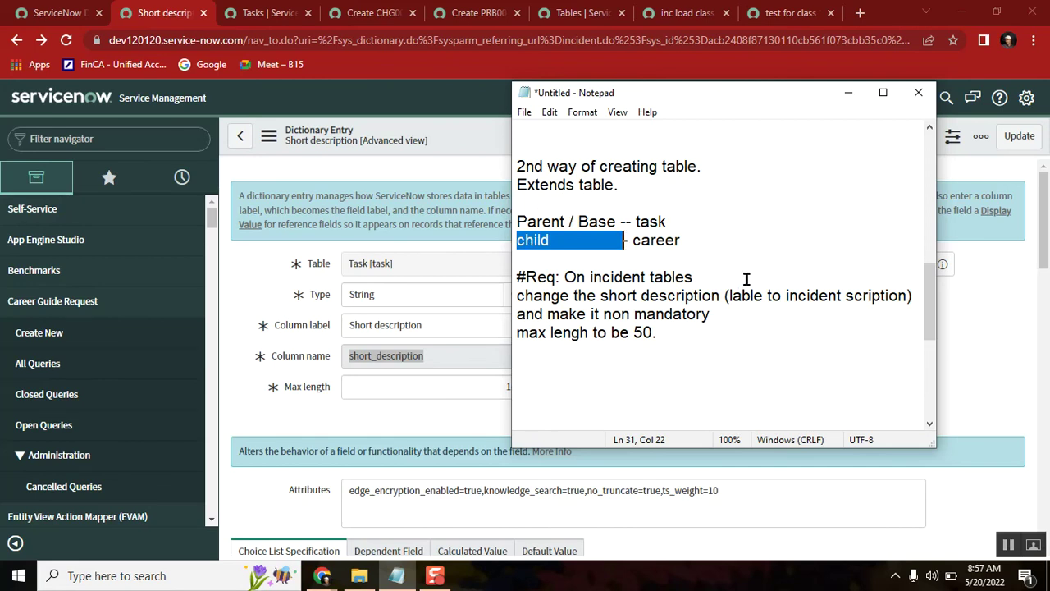
Step: Add the line "Dictionary Override" to the notes, one blank line below the max length requirement
left_click(671, 332)
key("Return")
key("Return")
type("Dictional")
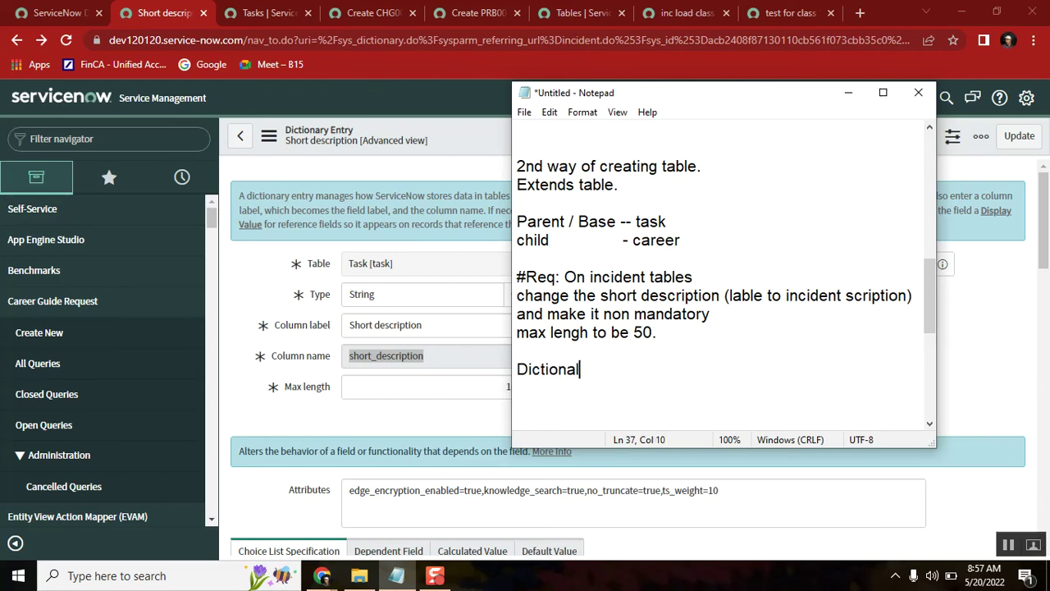
key("BackSpace")
type("ry o")
key("BackSpace")
type("Override")
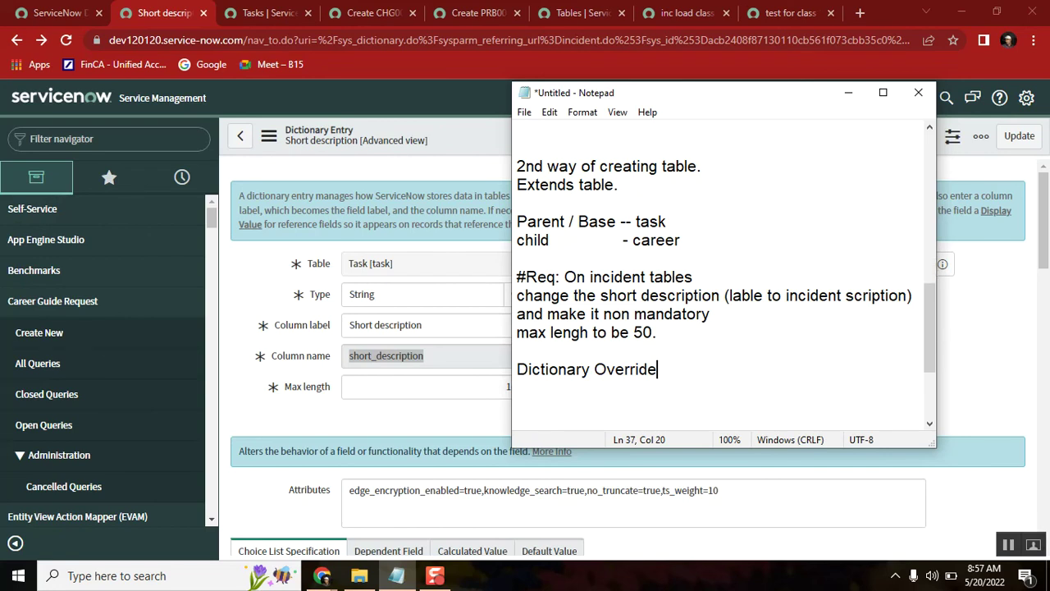
Step: Delete one blank line above "2nd way of creating table." in the notes
scroll(725, 270, "up", 1)
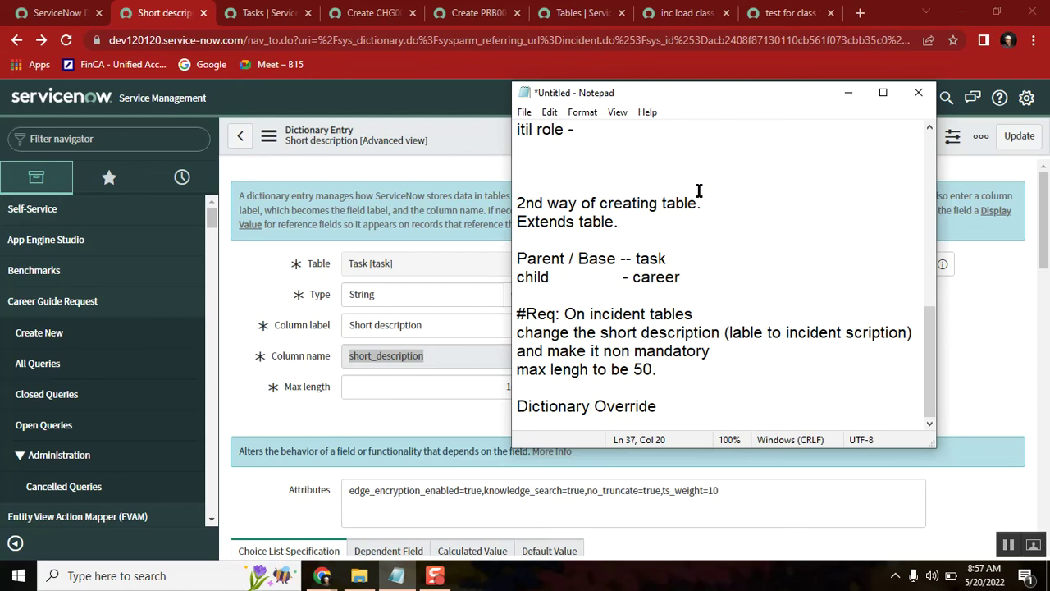
left_click(594, 172)
key("Delete")
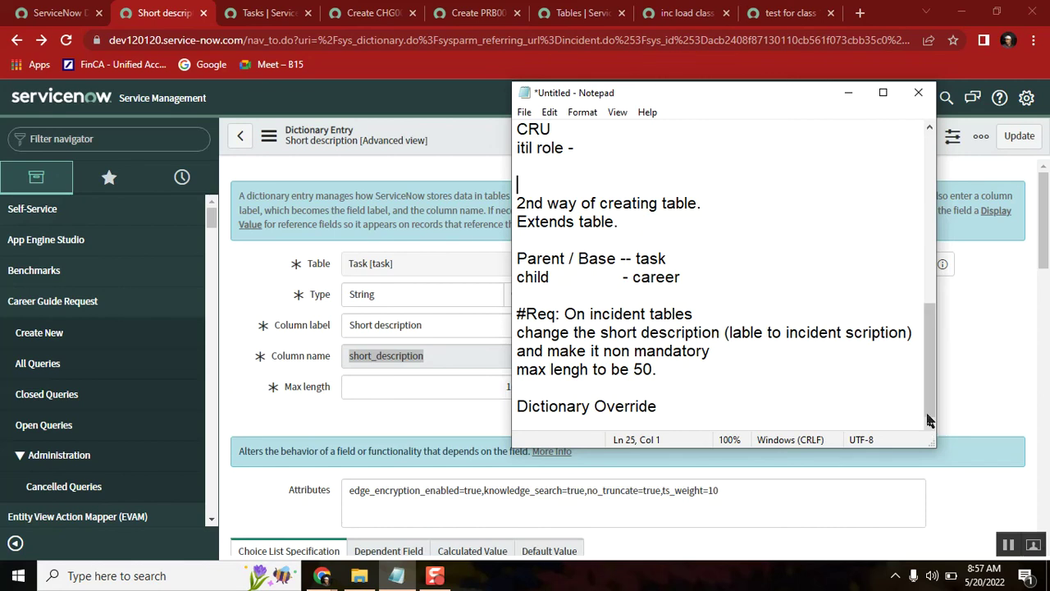
Step: Review the notes from the query types and itil role question to the final line, highlighting the word Dictionary
left_click(929, 127)
left_click(929, 127)
left_click(930, 127)
left_click(929, 128)
left_click(929, 127)
left_click(929, 127)
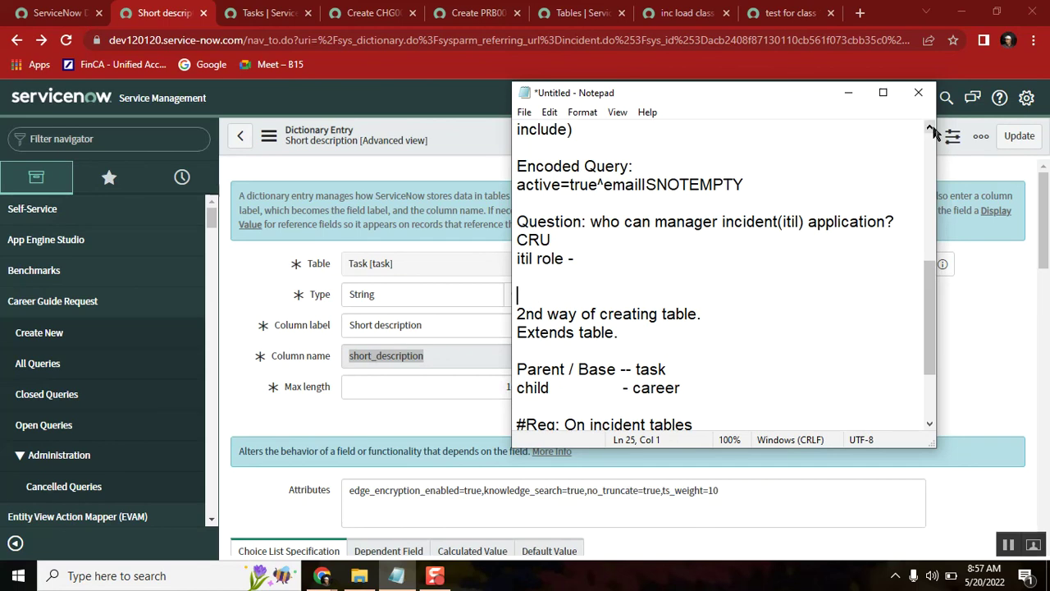
left_click(932, 127)
left_click(932, 127)
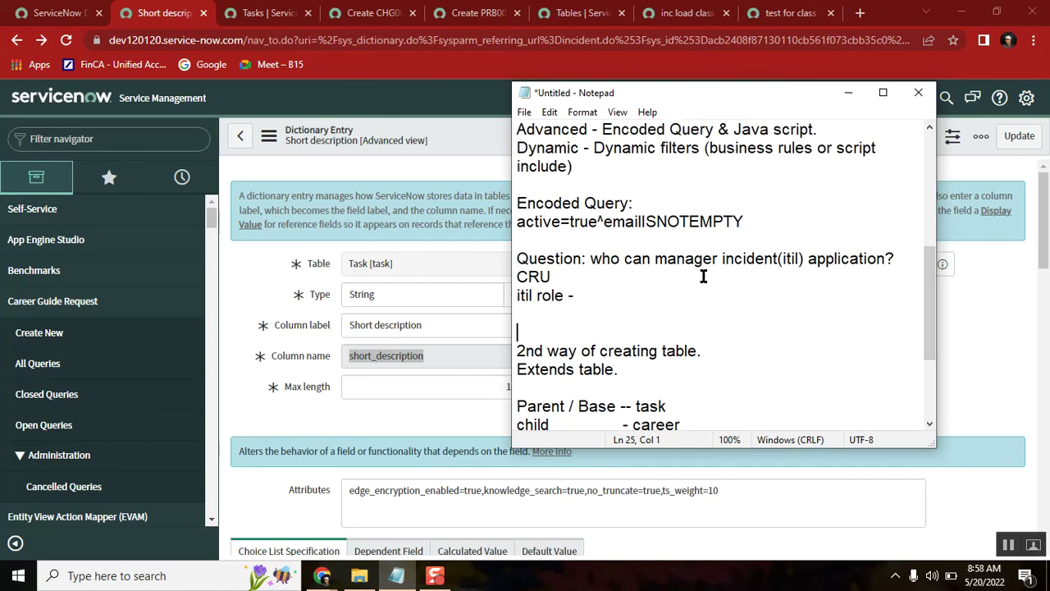
left_click(930, 129)
left_click(930, 129)
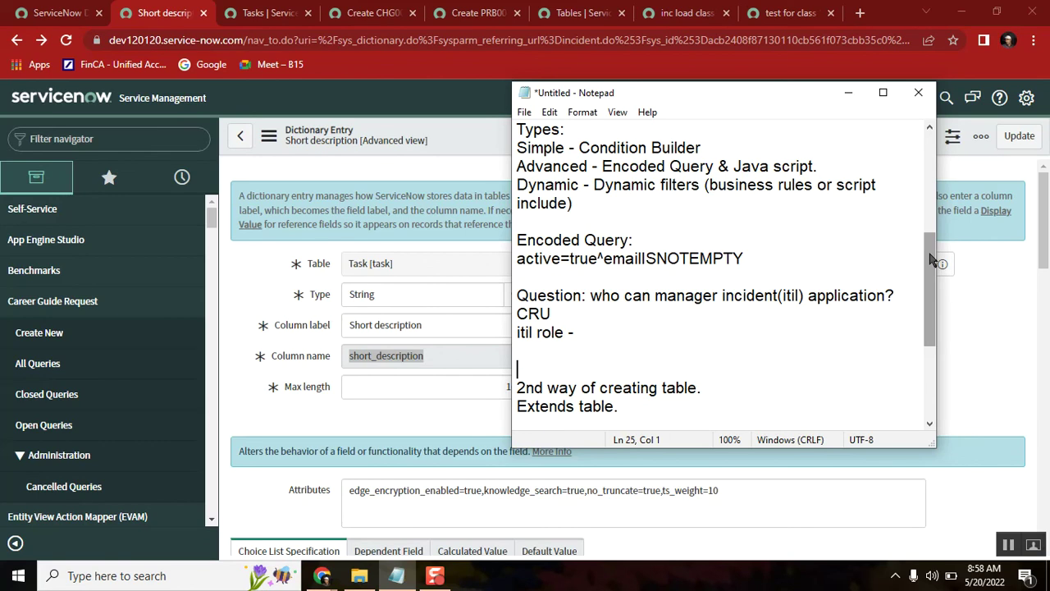
left_click_drag(930, 259, 931, 332)
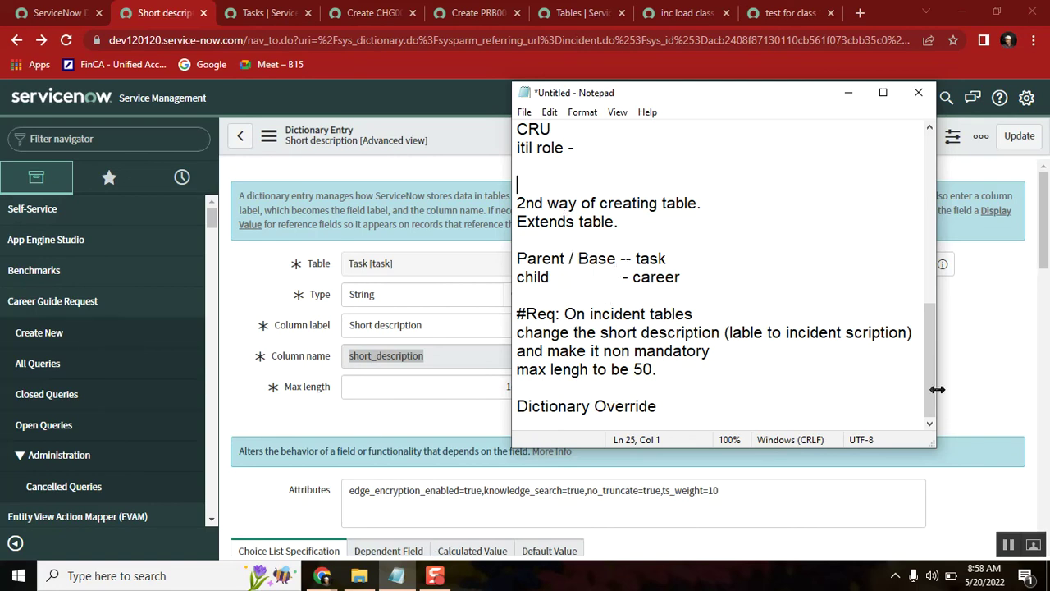
double_click(539, 401)
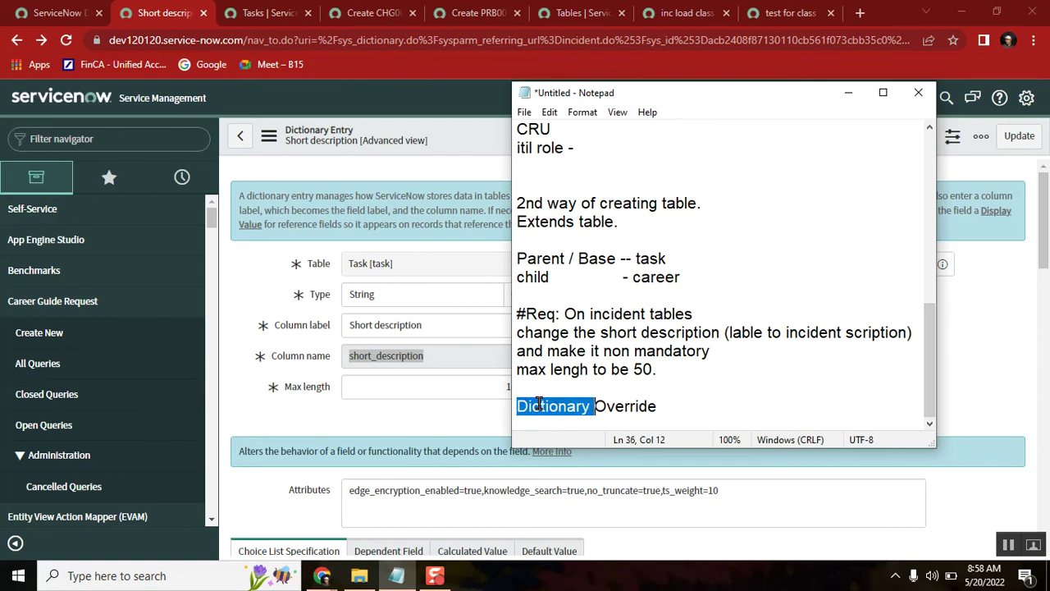
Step: Examine the class recordings in the Batch16_Morning Vds folder in File Explorer, from Class1 to Class12, and return to the browser
left_click(359, 576)
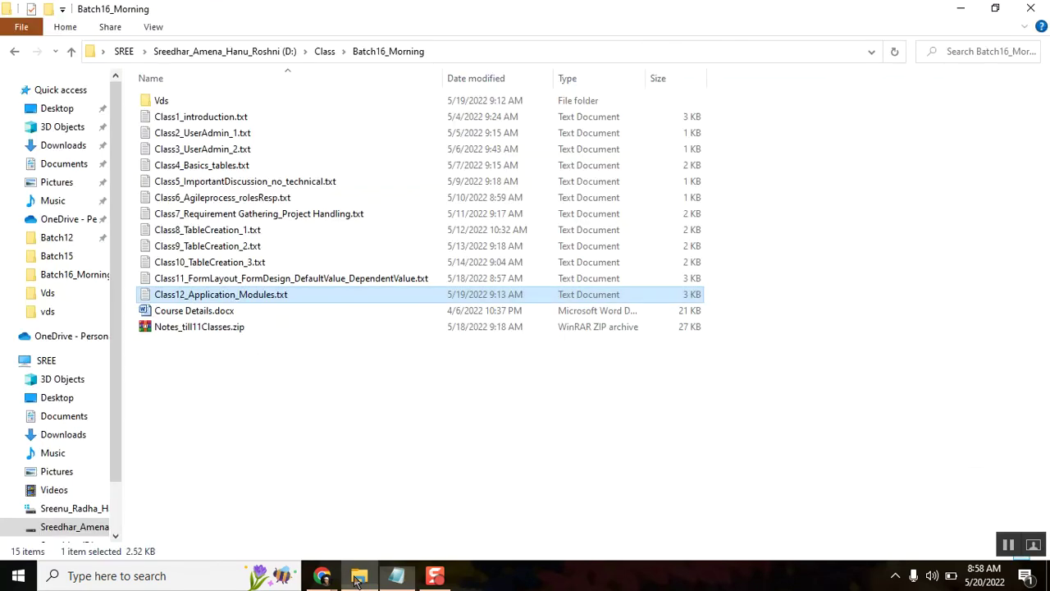
double_click(189, 98)
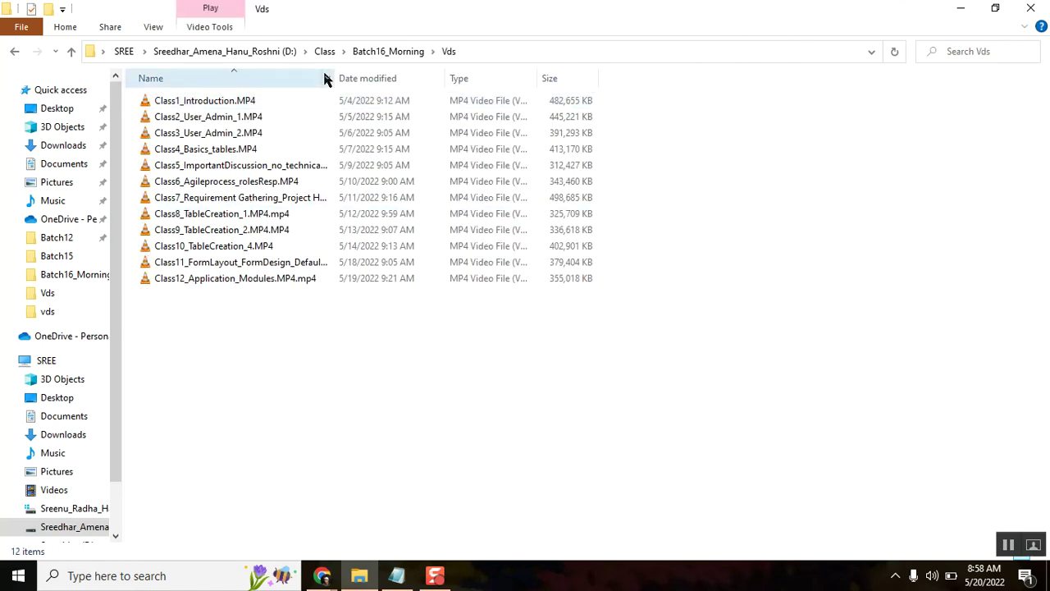
left_click(995, 7)
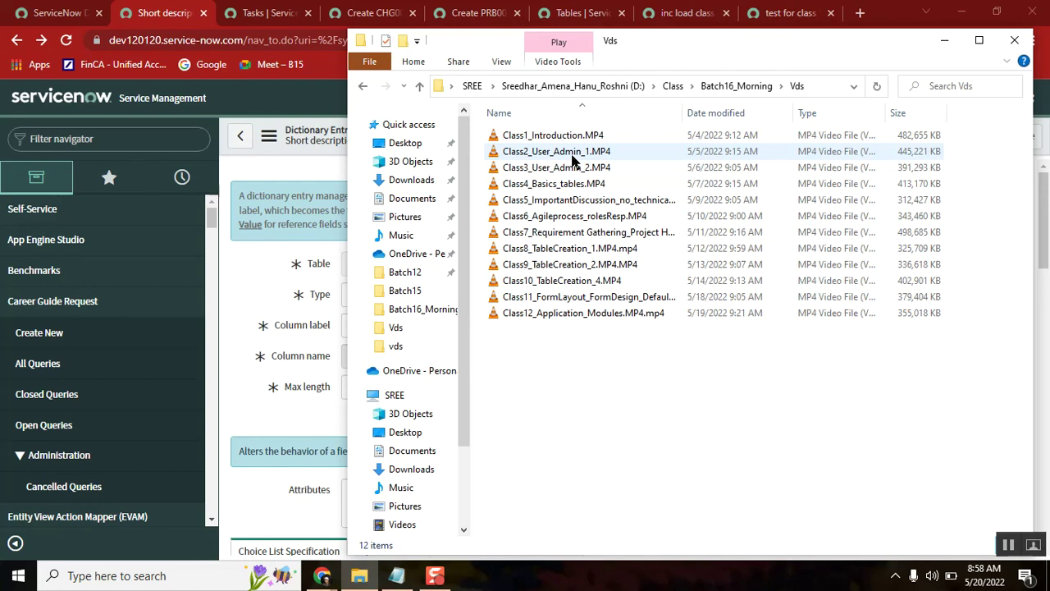
left_click(559, 137)
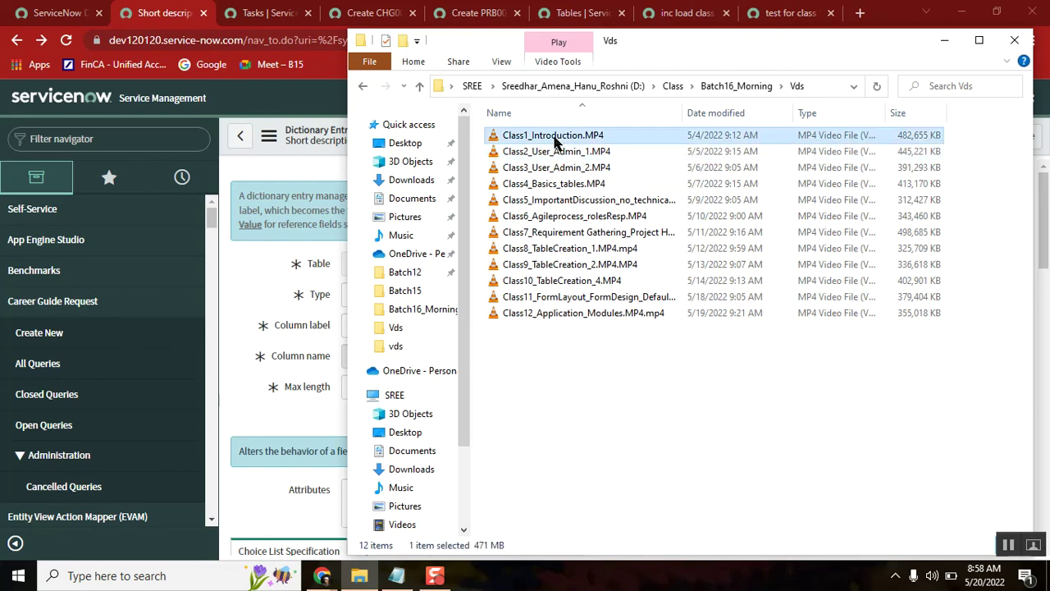
left_click(582, 314)
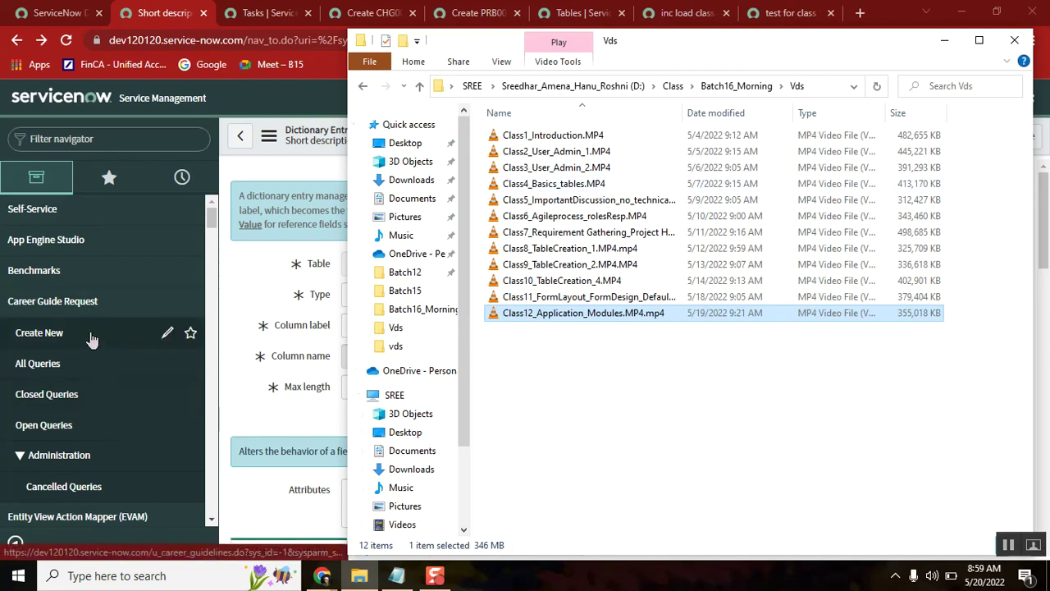
left_click(235, 272)
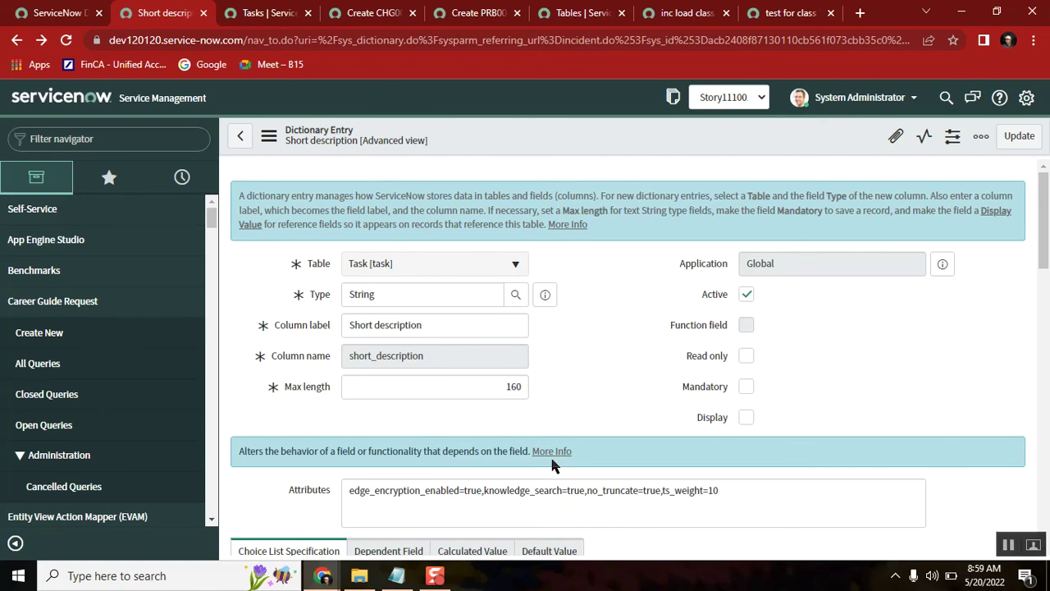
left_click(396, 575)
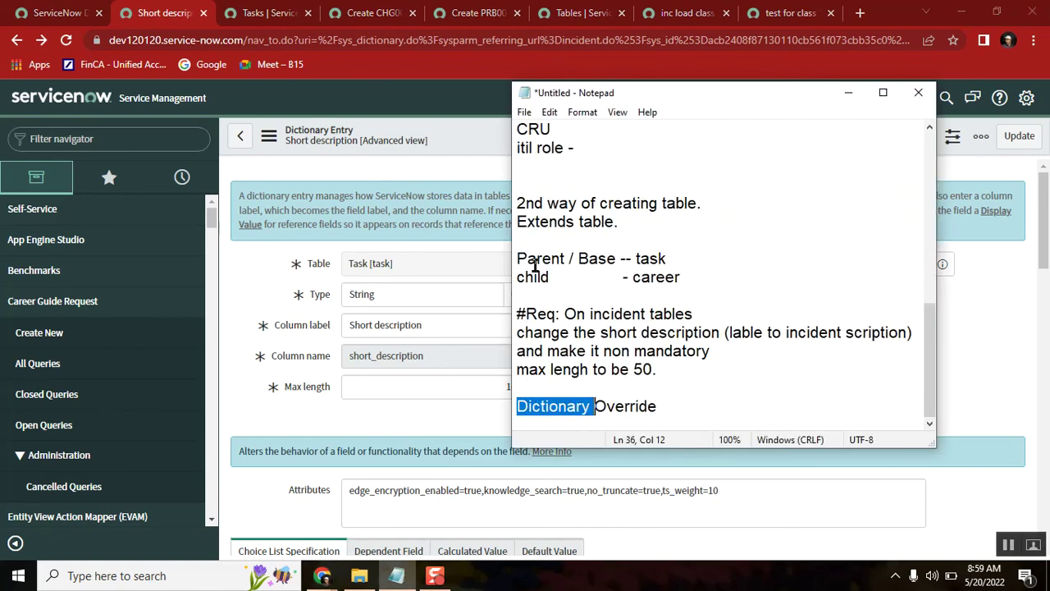
left_click(525, 112)
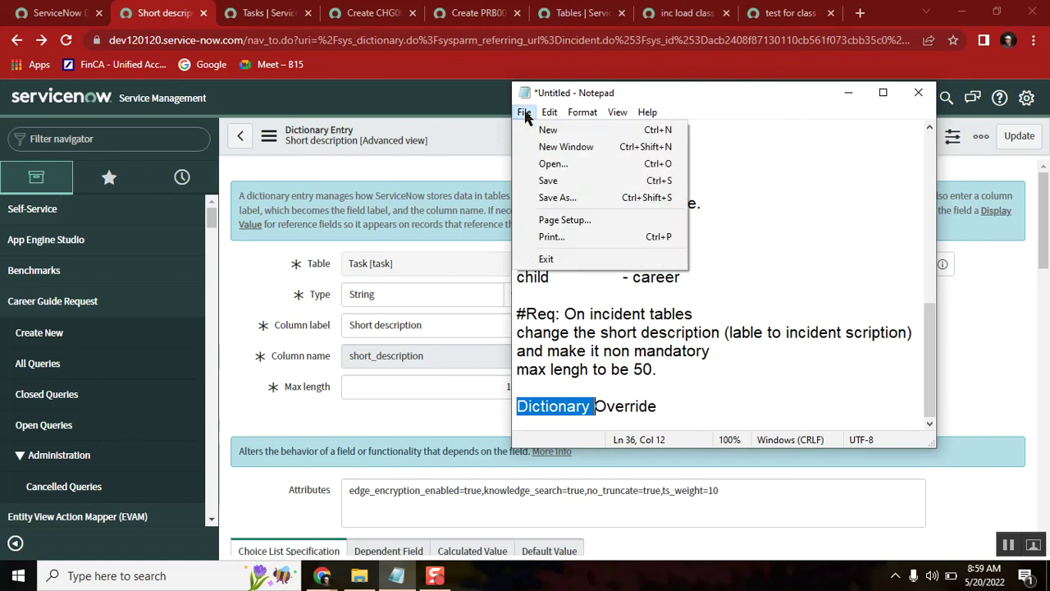
left_click(558, 198)
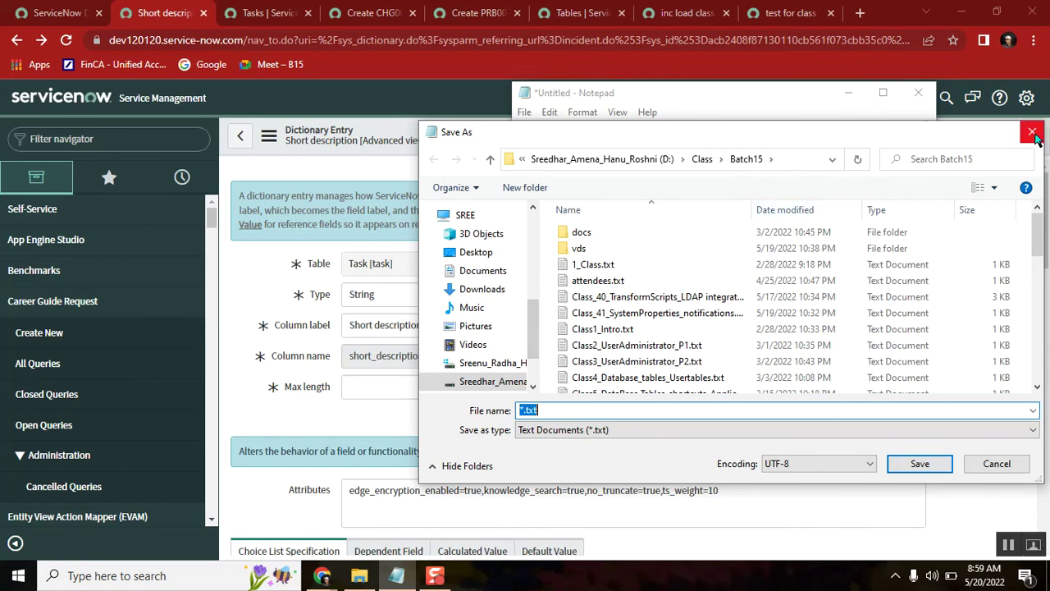
left_click(990, 465)
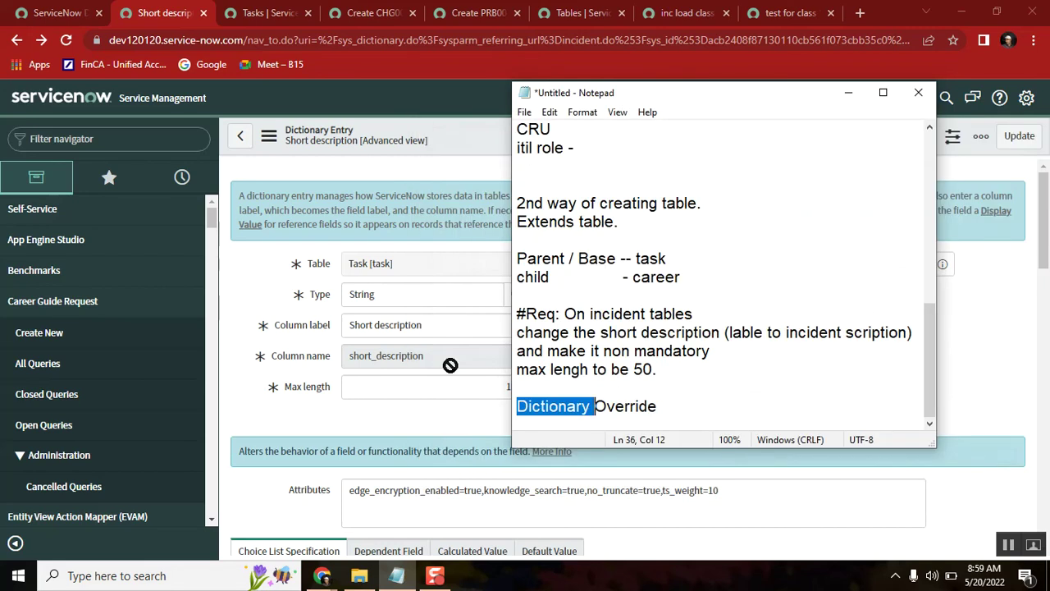
Step: Open a new Career Guide Request record and set Assigned To to the first user offered for the HR Learning Support group
left_click(56, 328)
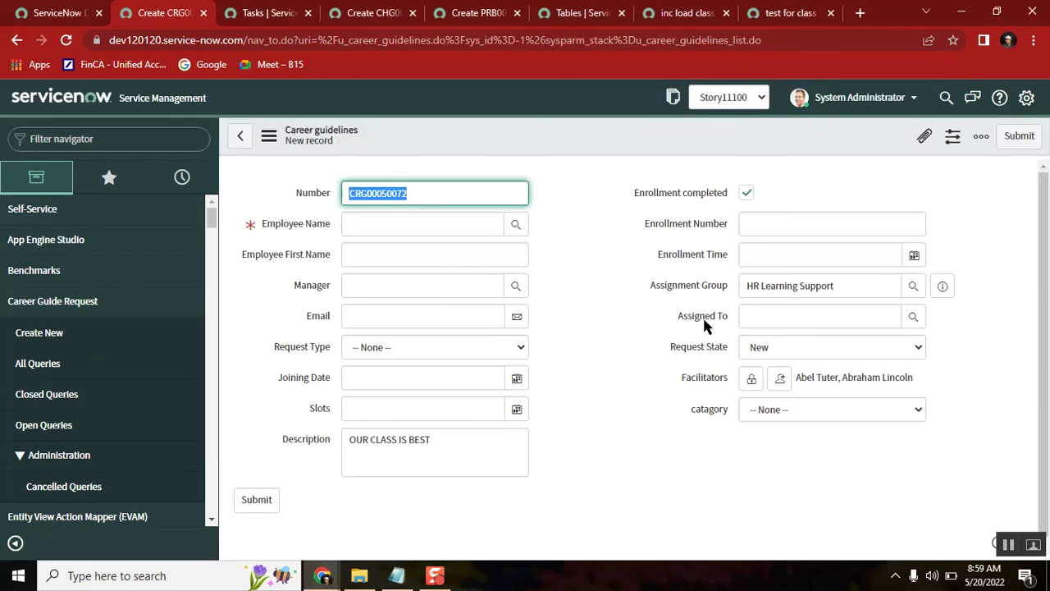
left_click(702, 320)
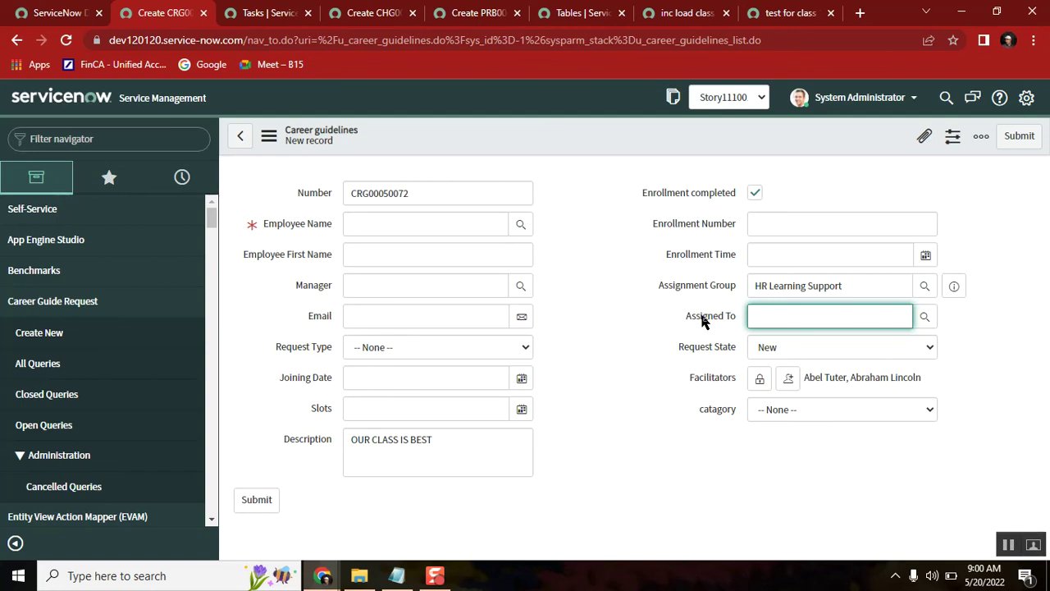
double_click(356, 187)
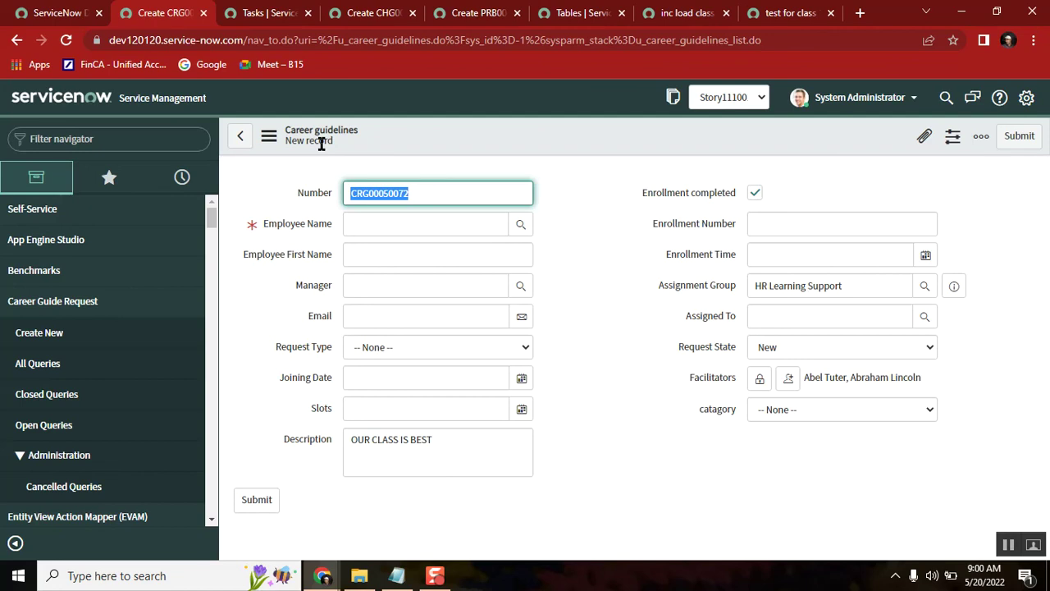
left_click(656, 345)
left_click(711, 320)
double_click(780, 286)
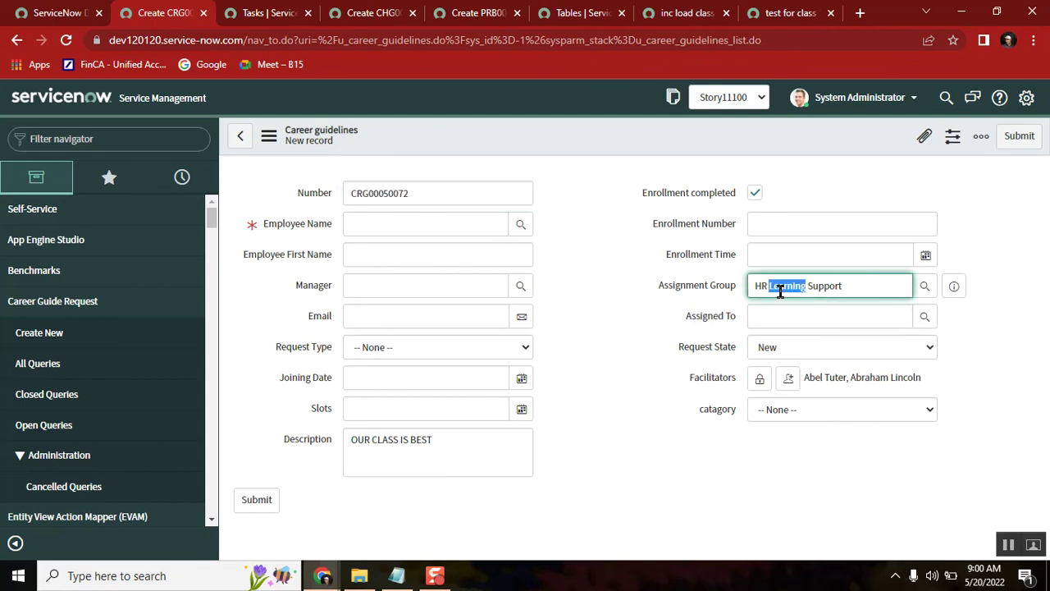
left_click(924, 316)
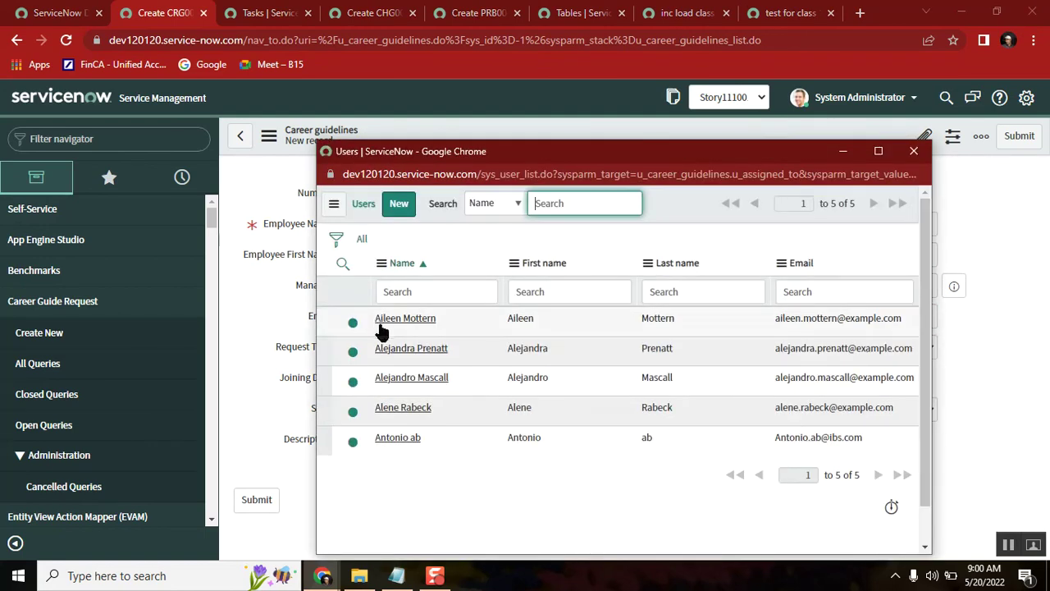
left_click(382, 318)
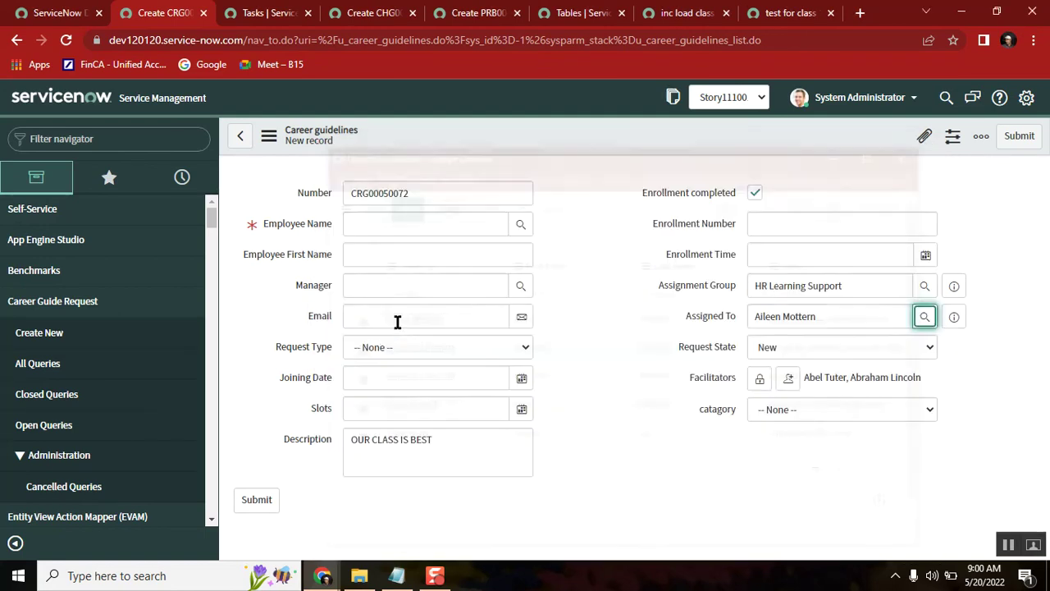
Step: Examine the form's Assigned To and Number fields alongside the Notepad question about who can manage the incident (itil) application
left_click(710, 321)
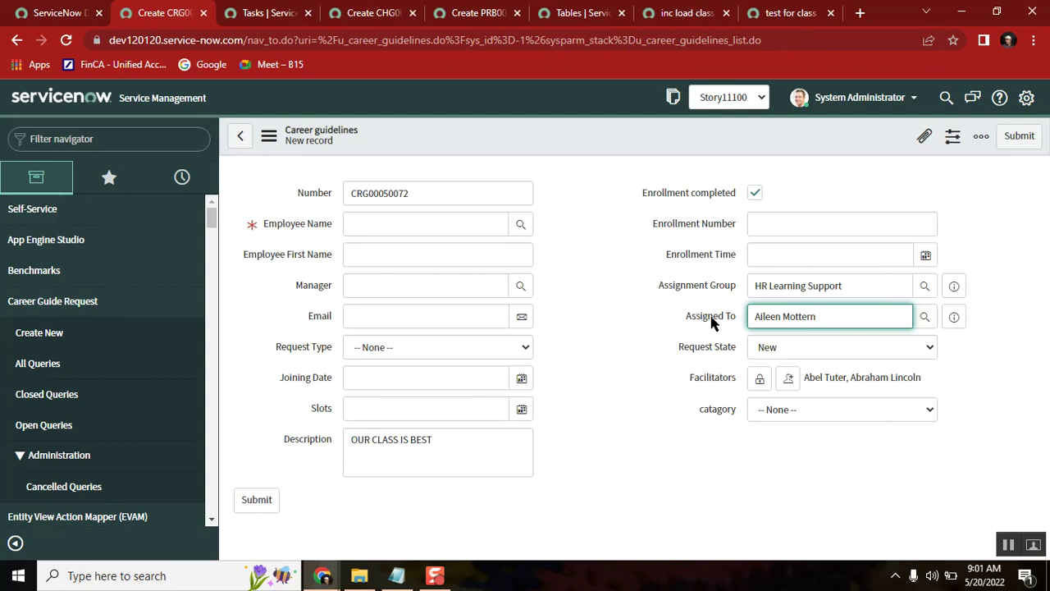
double_click(369, 193)
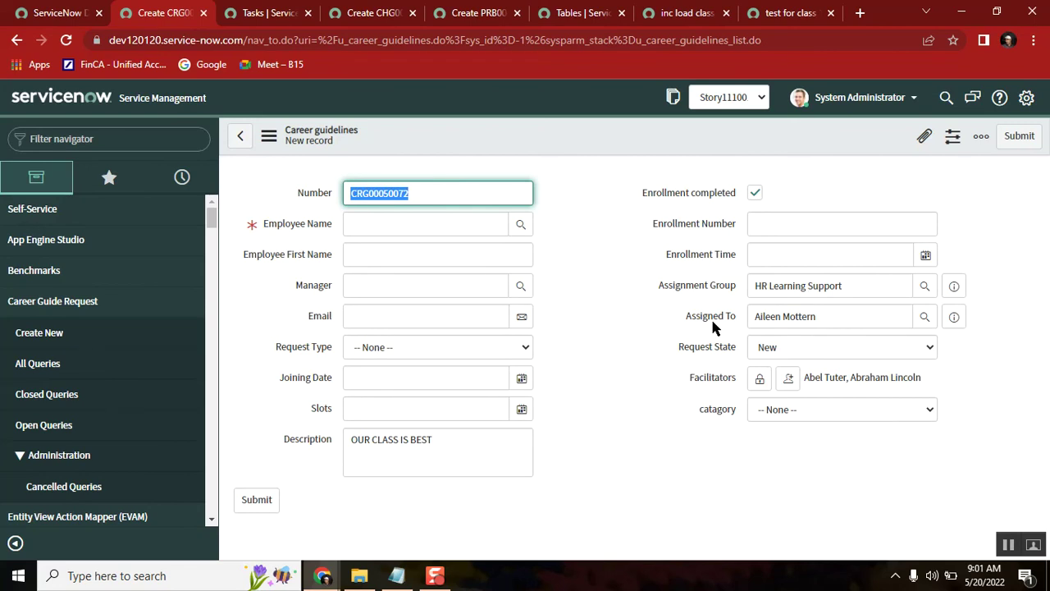
left_click(396, 575)
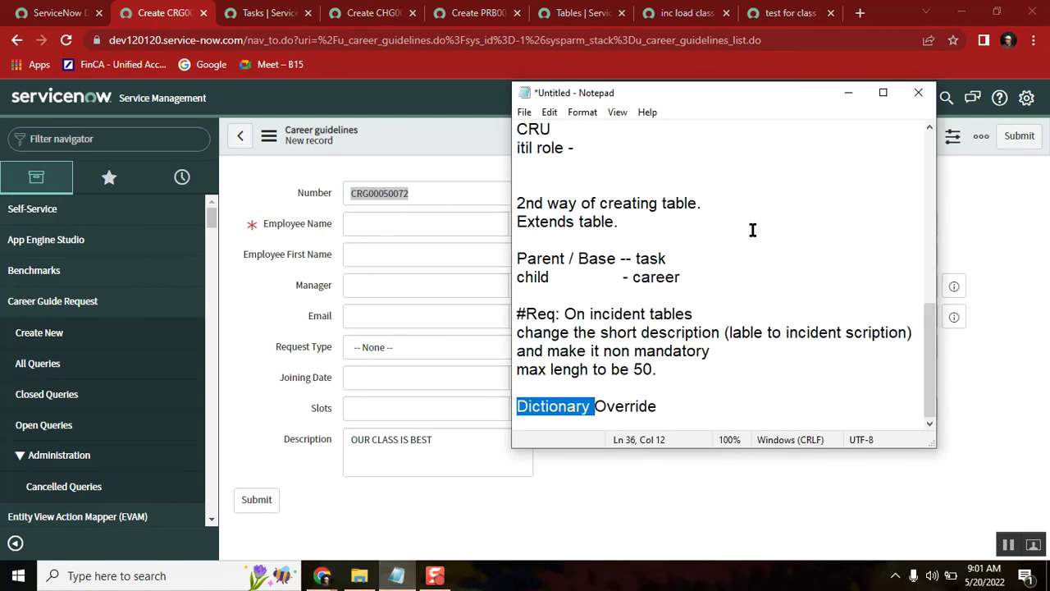
left_click(930, 129)
left_click(930, 129)
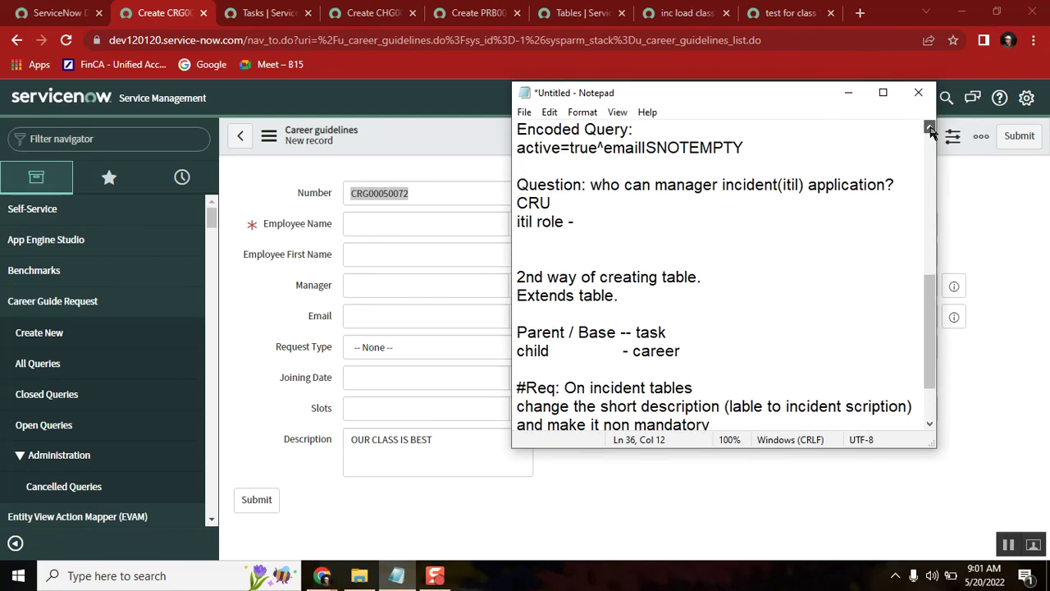
left_click(734, 221)
double_click(734, 222)
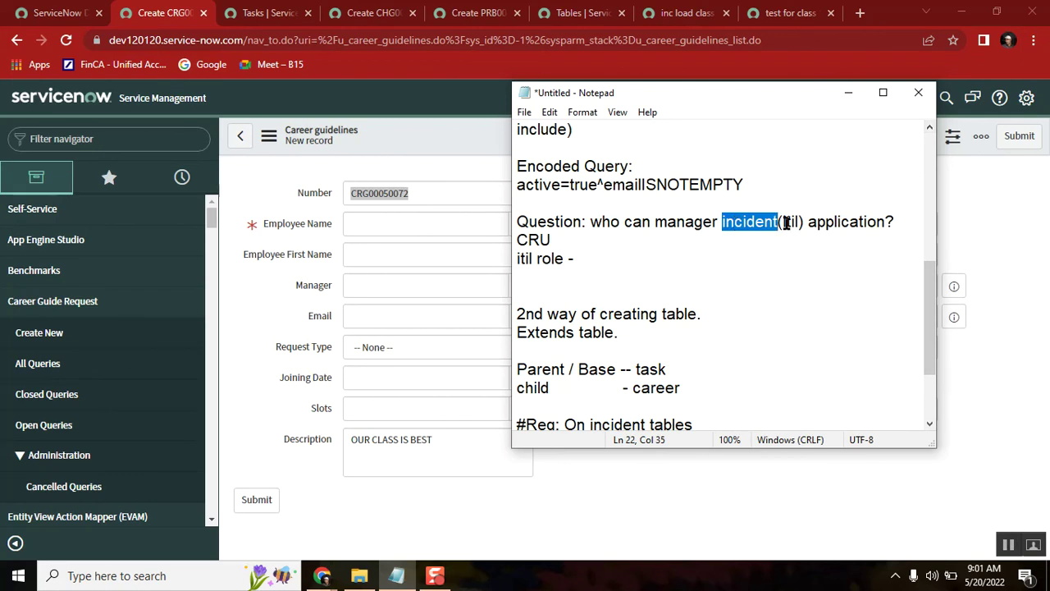
double_click(786, 221)
double_click(518, 240)
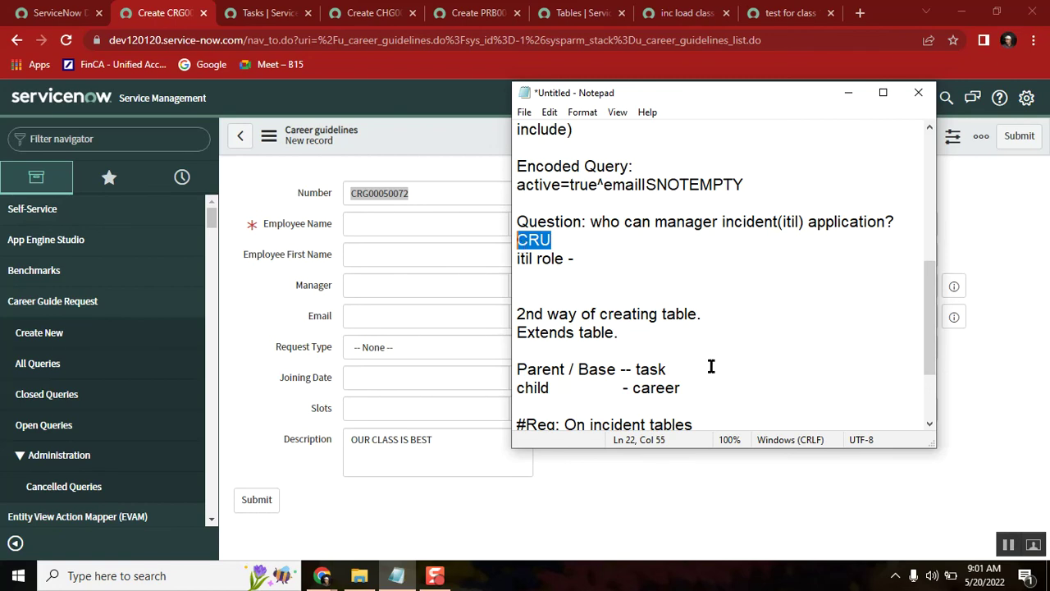
left_click(755, 223)
double_click(756, 224)
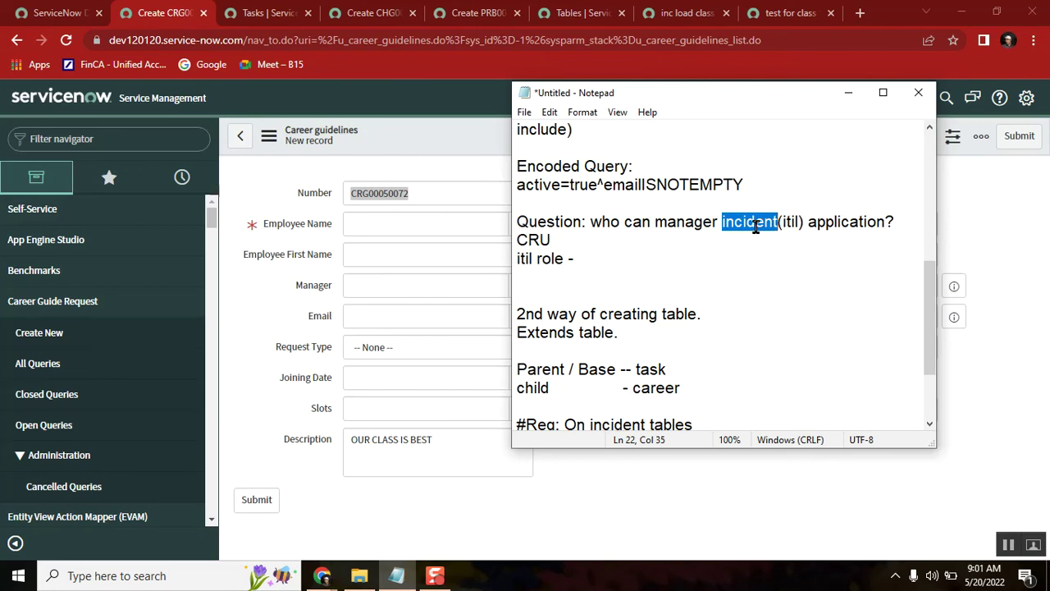
left_click(365, 167)
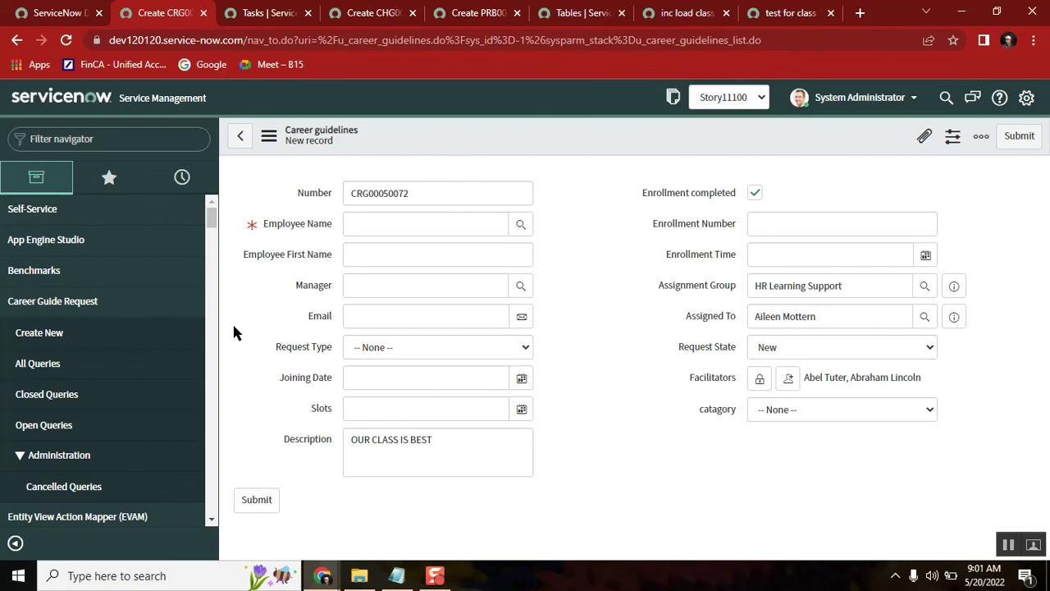
double_click(790, 317)
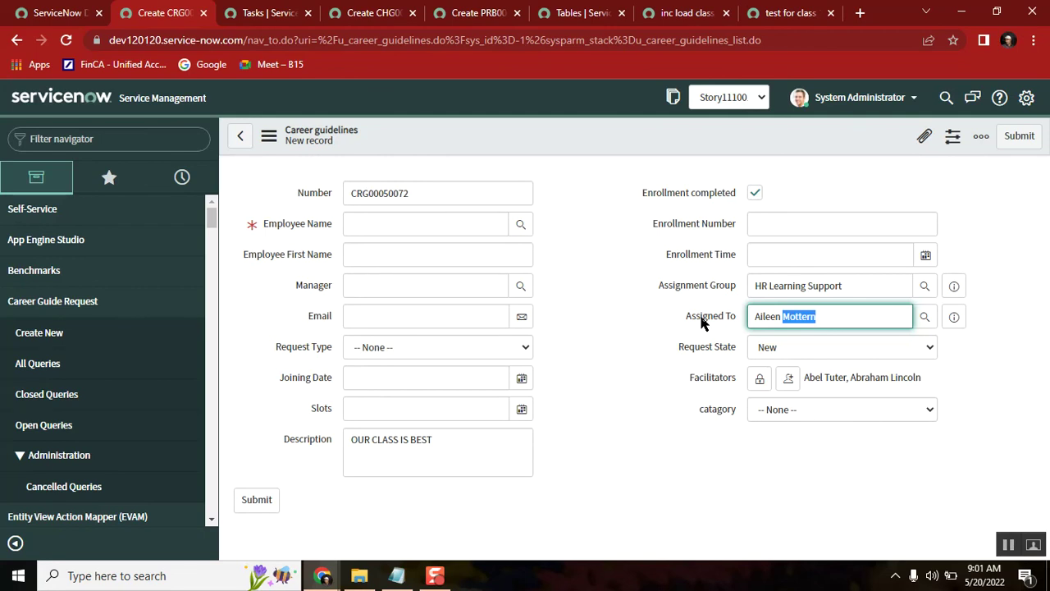
Step: Return to the Notepad notes and move the text cursor from the Extends table section down to the max length requirement line
left_click(396, 575)
left_click(600, 314)
key("Down")
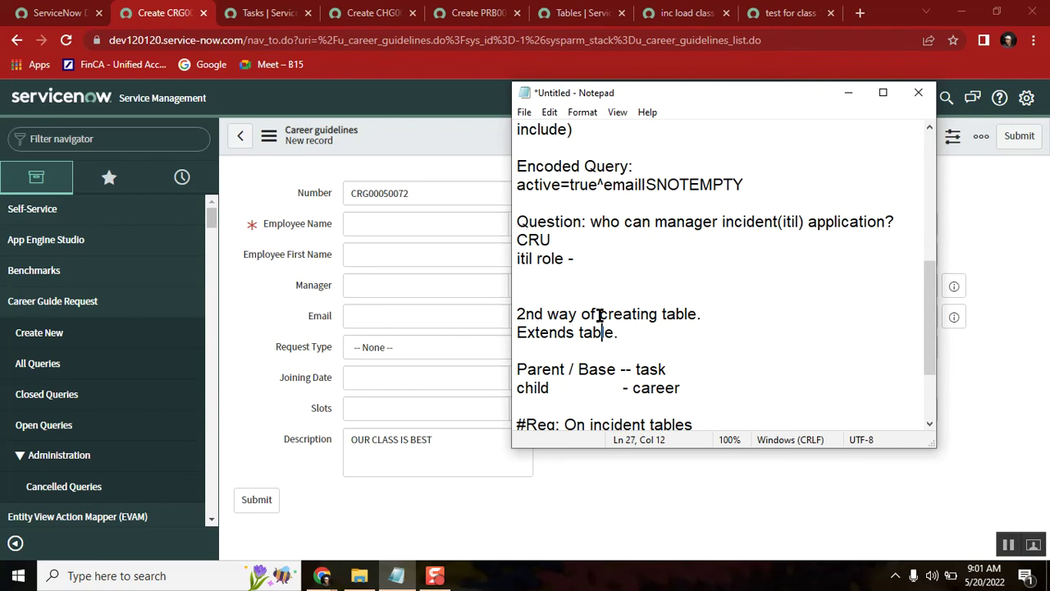
key("Down")
key("Down")
key("Down")
key("Down")
key("Down")
key("Down")
key("Down")
key("Down")
key("Down")
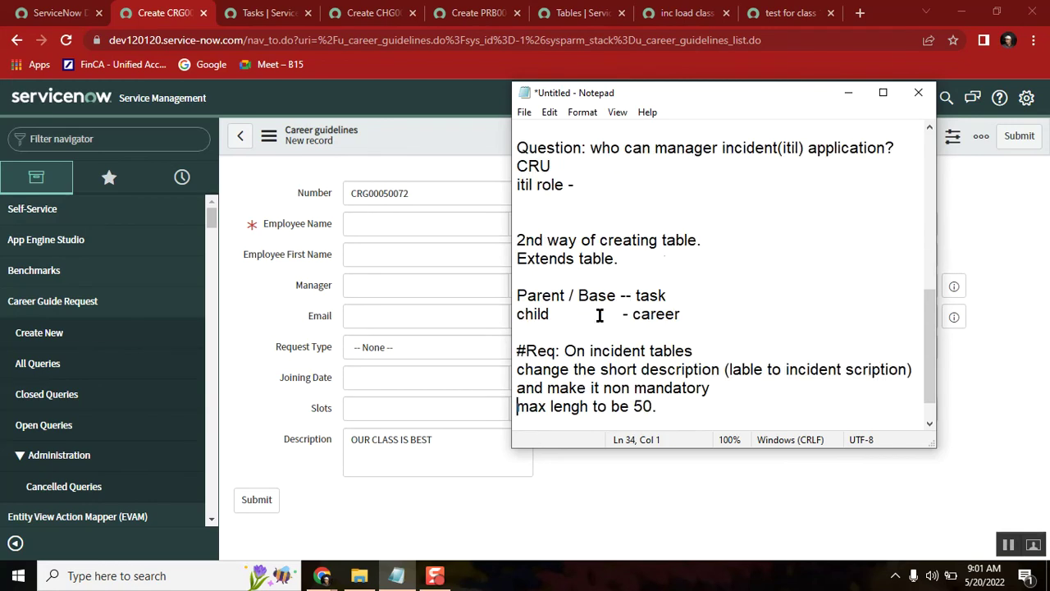